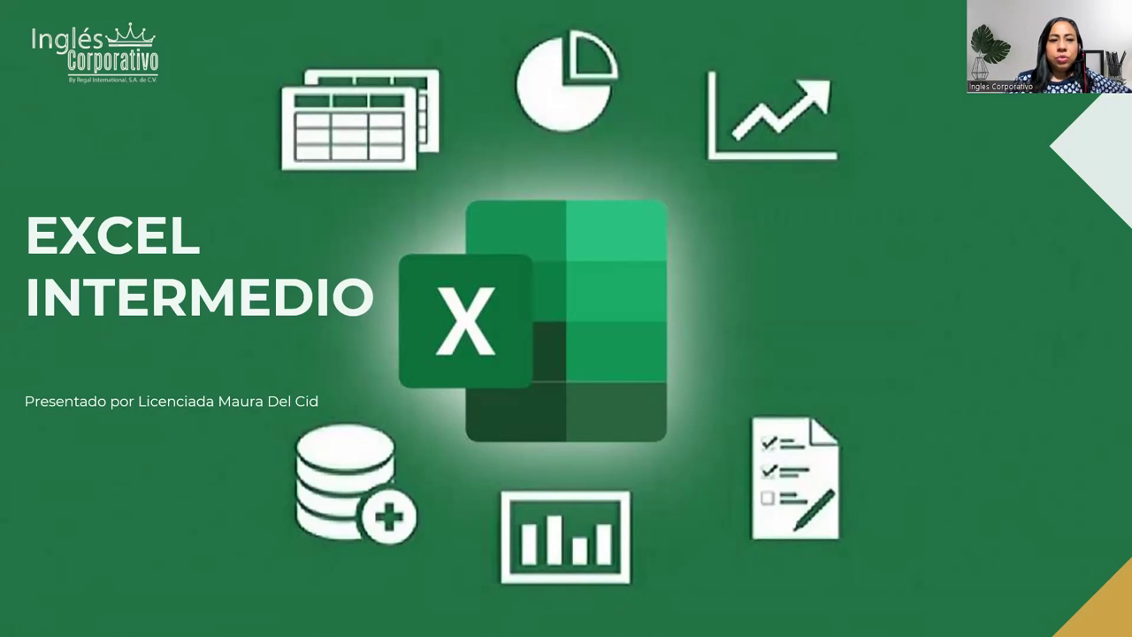
- Advance from the EXCEL INTERMEDIO title slide through SESIÓN 18 toward the CONTENIDO slide
{"action": "left_click", "coordinate": [1076, 372]}
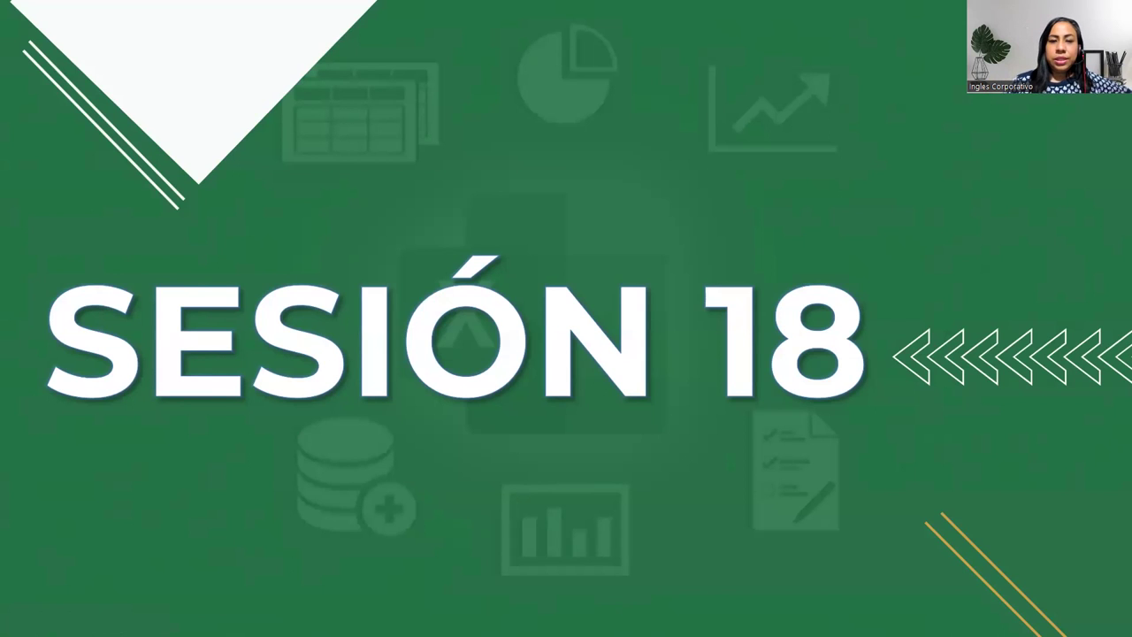
{"action": "key", "text": "Right"}
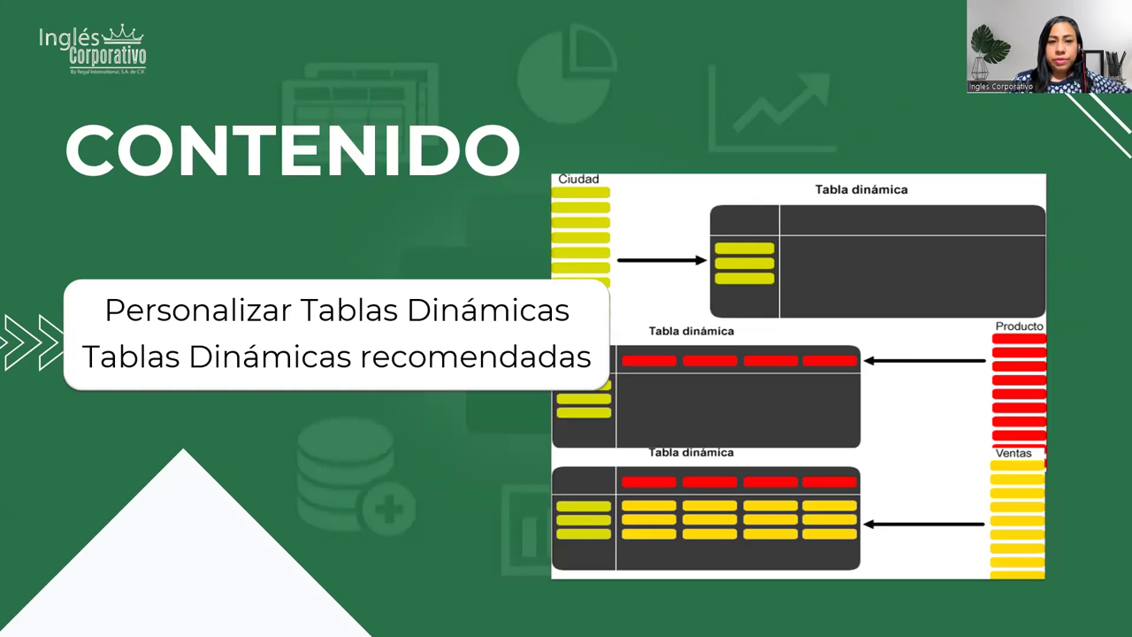
- Advance past the OBJETIVO slide to OPCIONES DE TABLA DINÁMICA with its four options
{"action": "key", "text": "Right"}
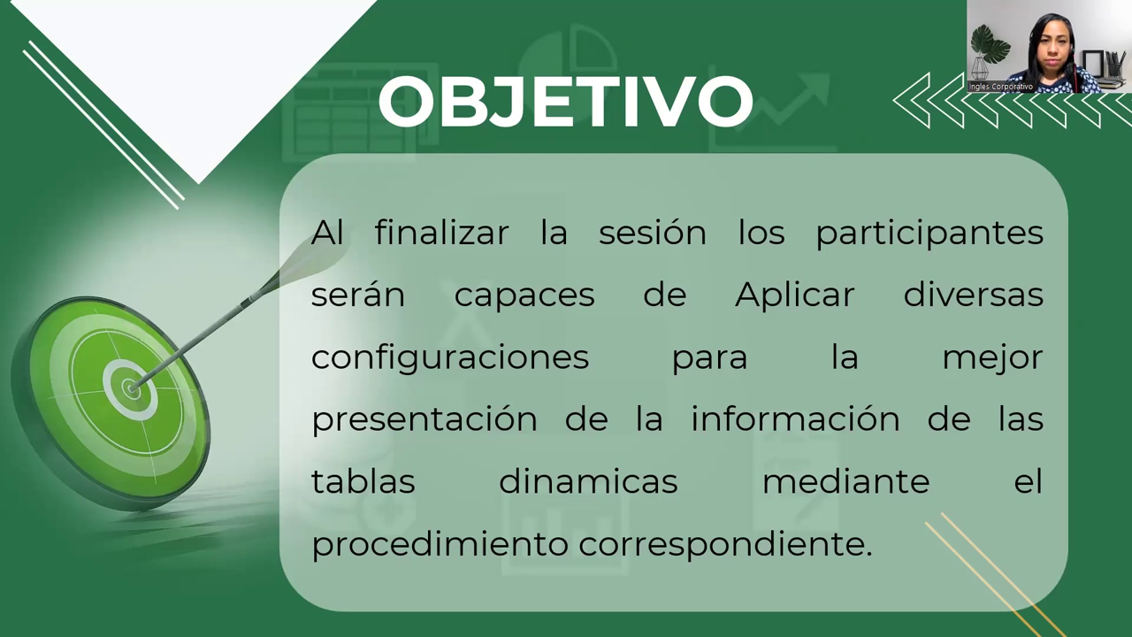
{"action": "key", "text": "Right"}
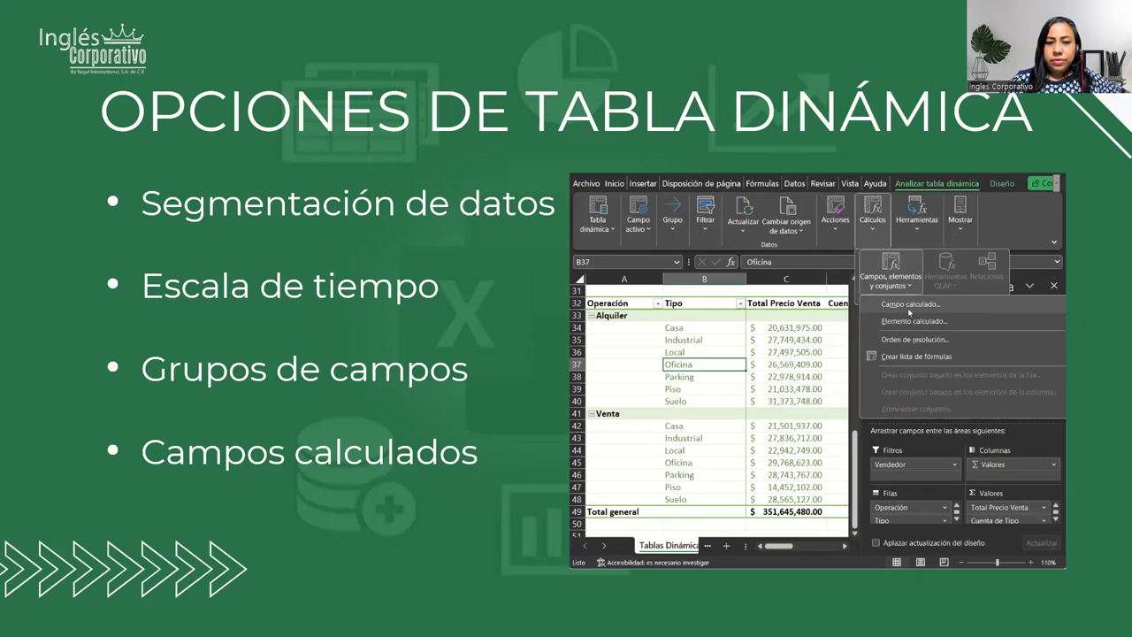
- Advance to the USAR LAS TD RECOMENDADAS slide and its five-step list
{"action": "mouse_move", "coordinate": [682, 528]}
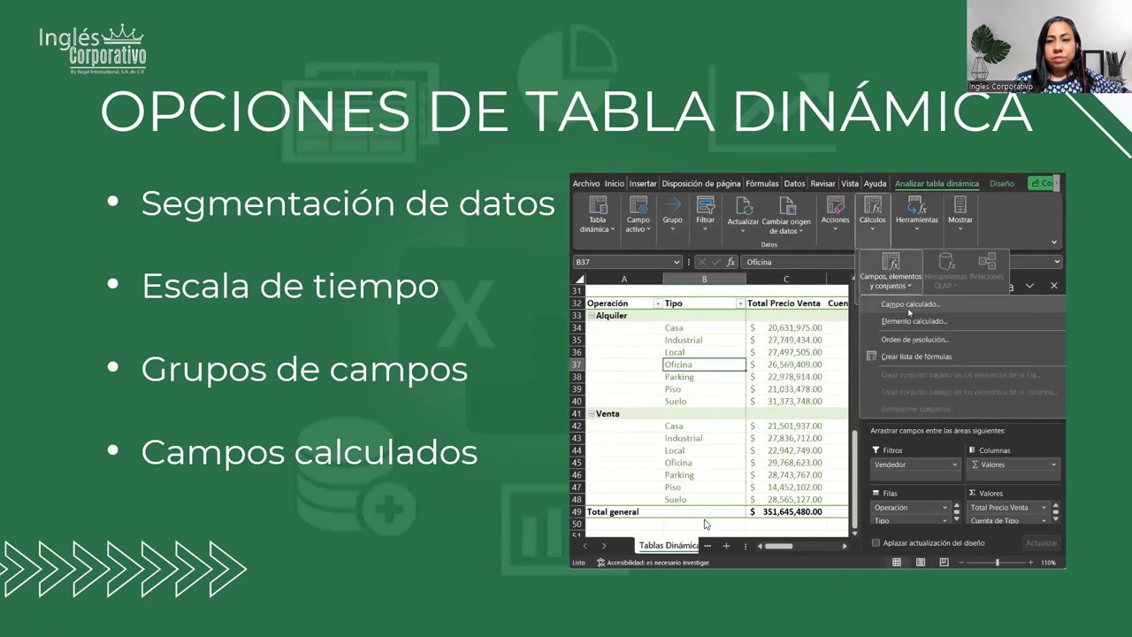
{"action": "left_click", "coordinate": [1114, 351]}
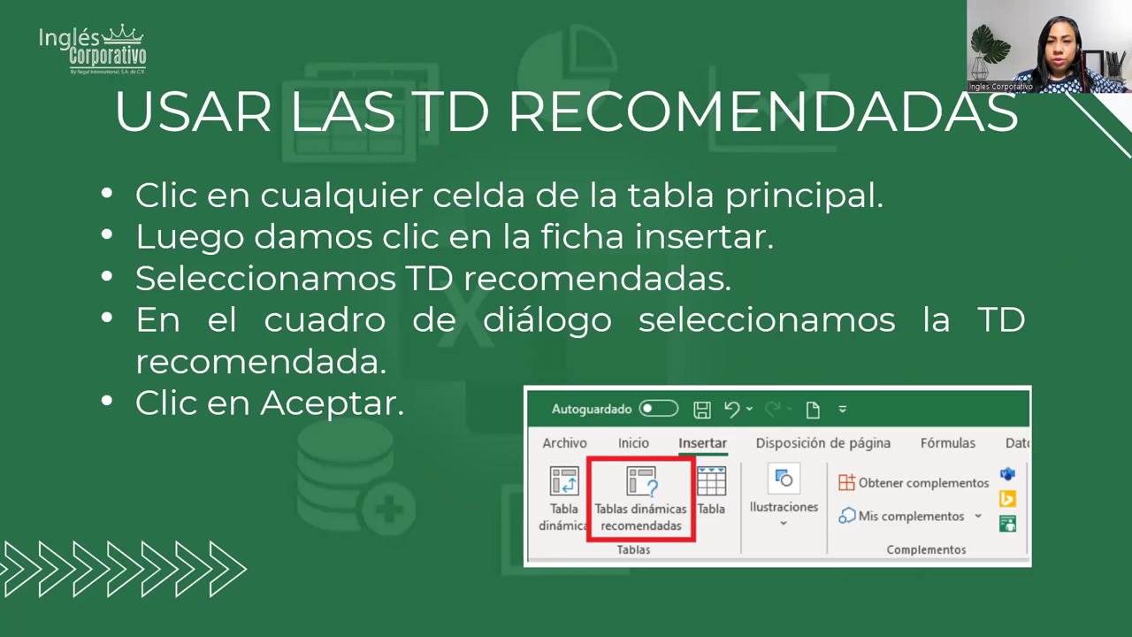
- Advance the presentation to the DESARROLLO slide
{"action": "key", "text": "Right"}
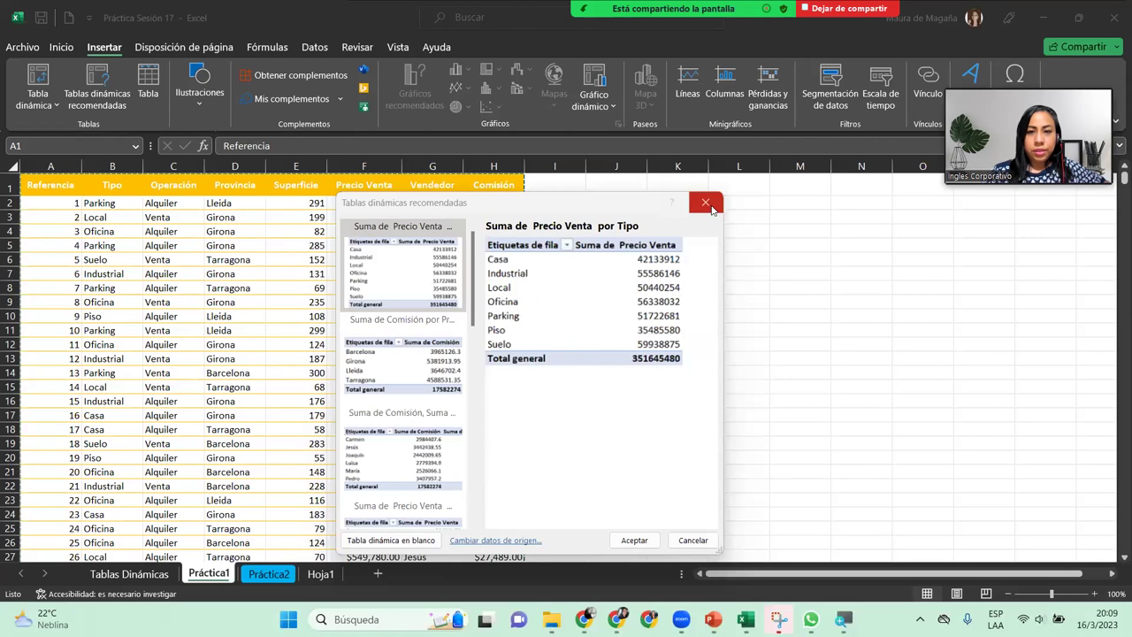
- Close the recommended pivot preview, select cell A1 on Práctica1, and reopen Tablas dinámicas recomendadas
{"action": "left_click", "coordinate": [705, 203]}
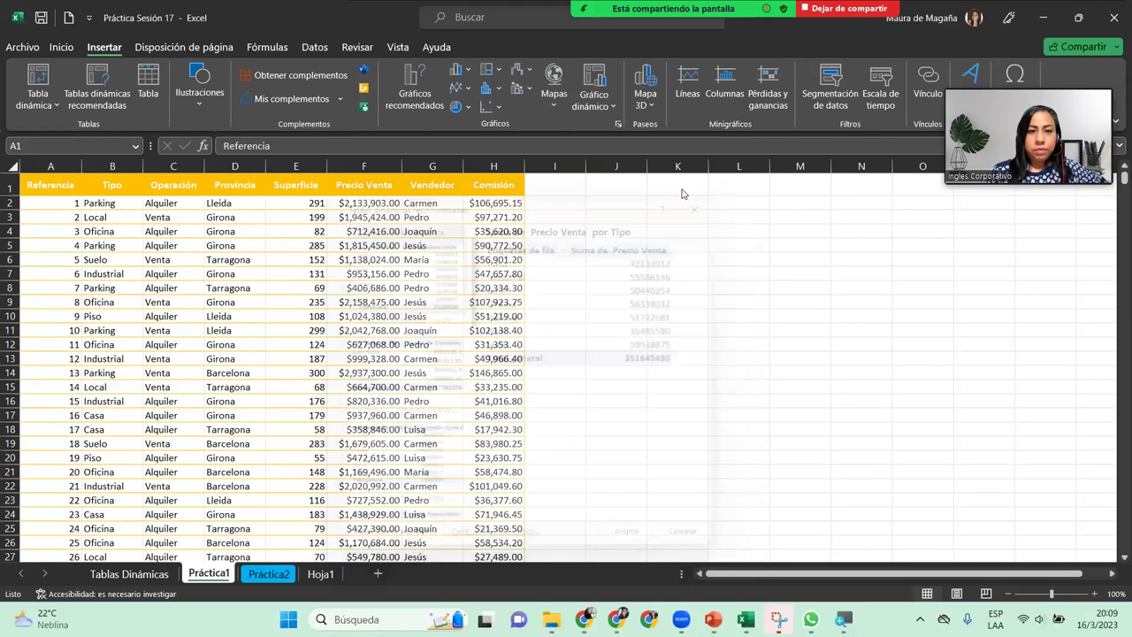
{"action": "left_click", "coordinate": [62, 188]}
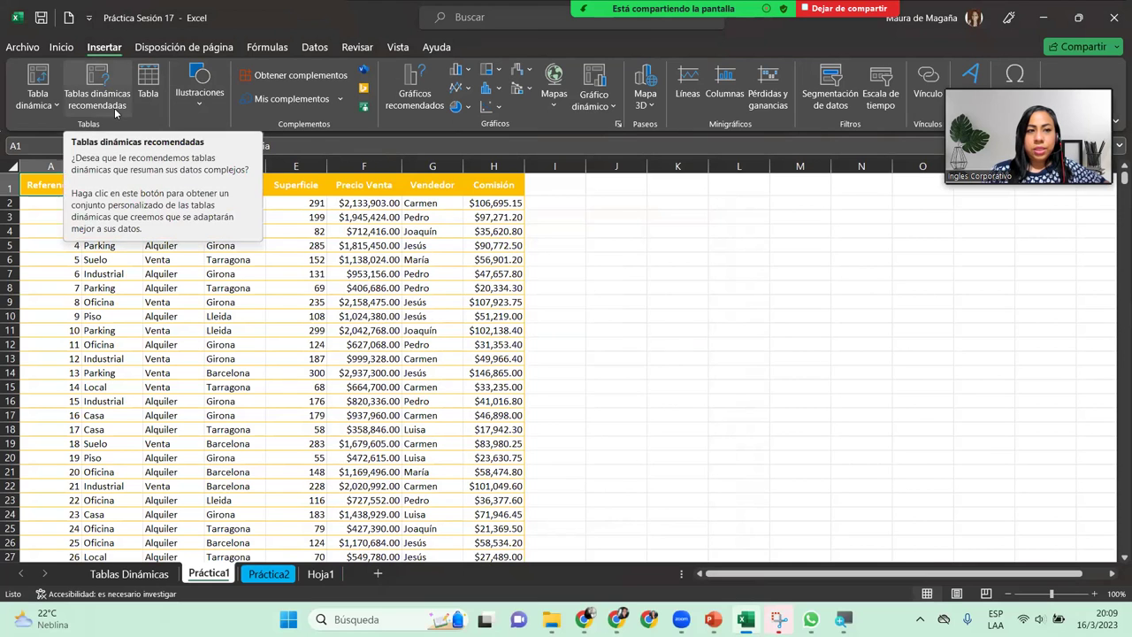
{"action": "left_click", "coordinate": [115, 112]}
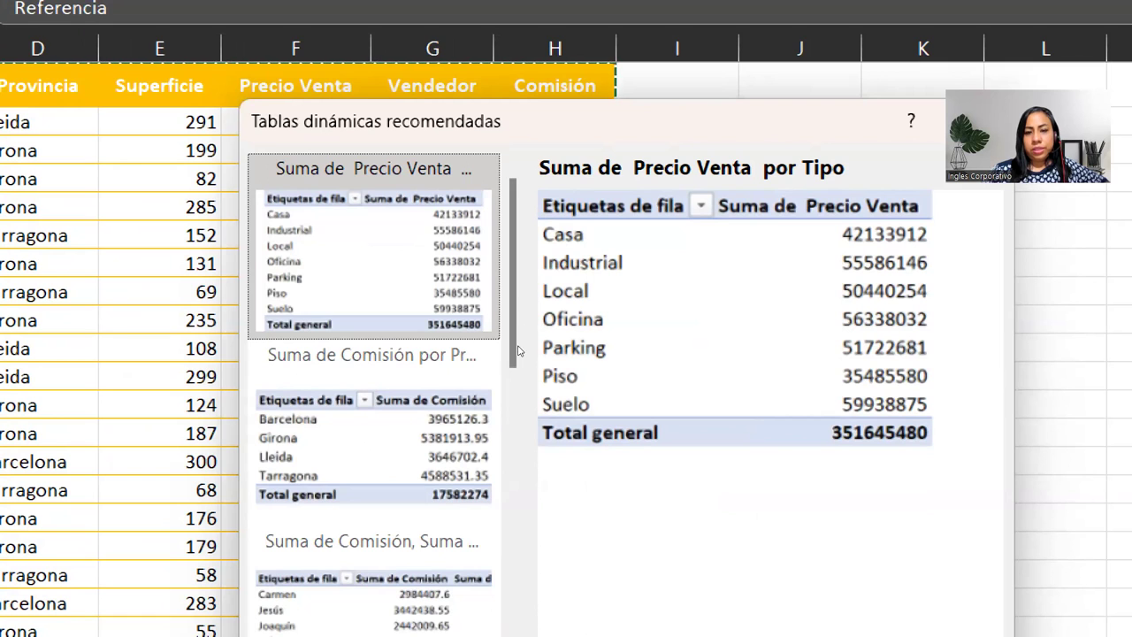
- Preview the Comisión and Precio Venta recommendations by Provincia and by seller
{"action": "left_click", "coordinate": [382, 381]}
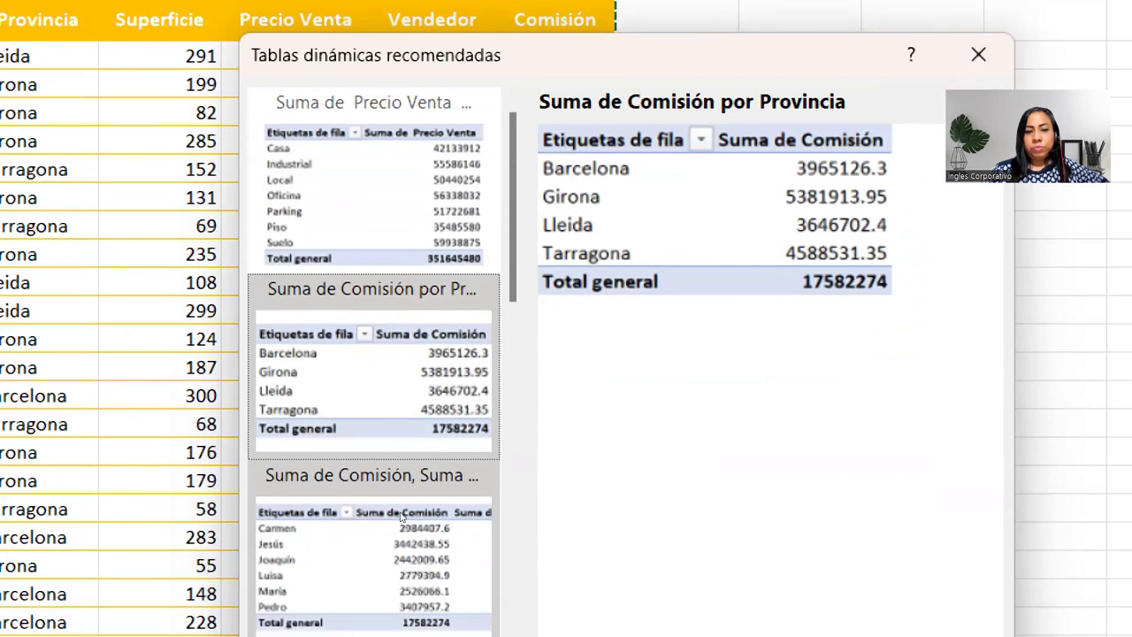
{"action": "left_click", "coordinate": [408, 479]}
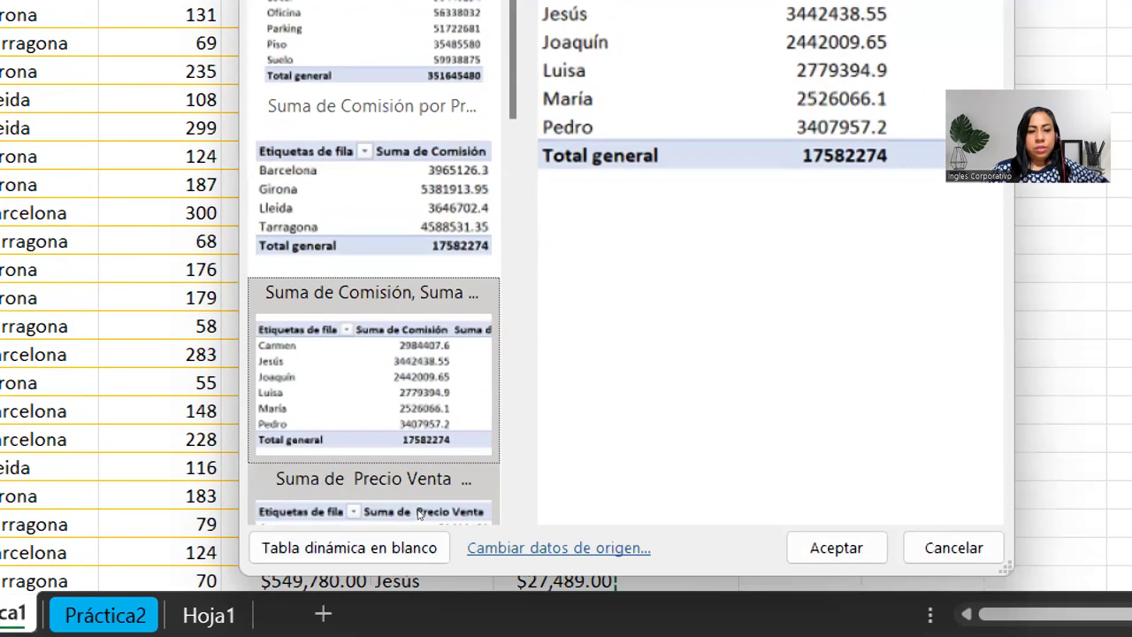
{"action": "left_click", "coordinate": [403, 566]}
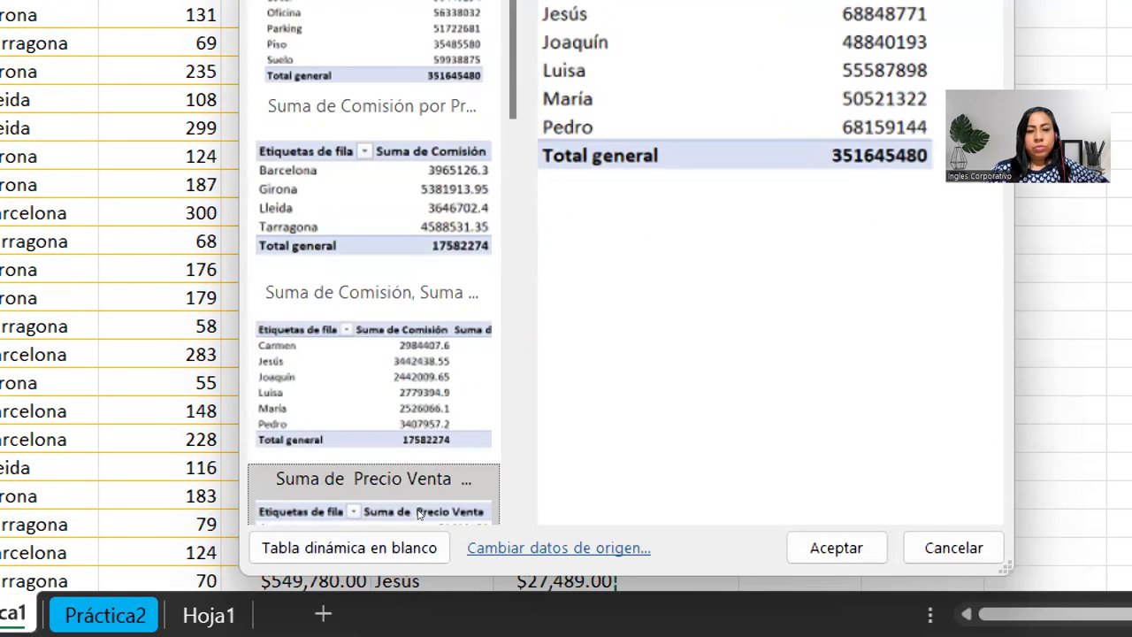
{"action": "scroll", "coordinate": [486, 292], "scroll_direction": "down", "scroll_amount": 2}
{"action": "scroll", "coordinate": [482, 353], "scroll_direction": "down", "scroll_amount": 3}
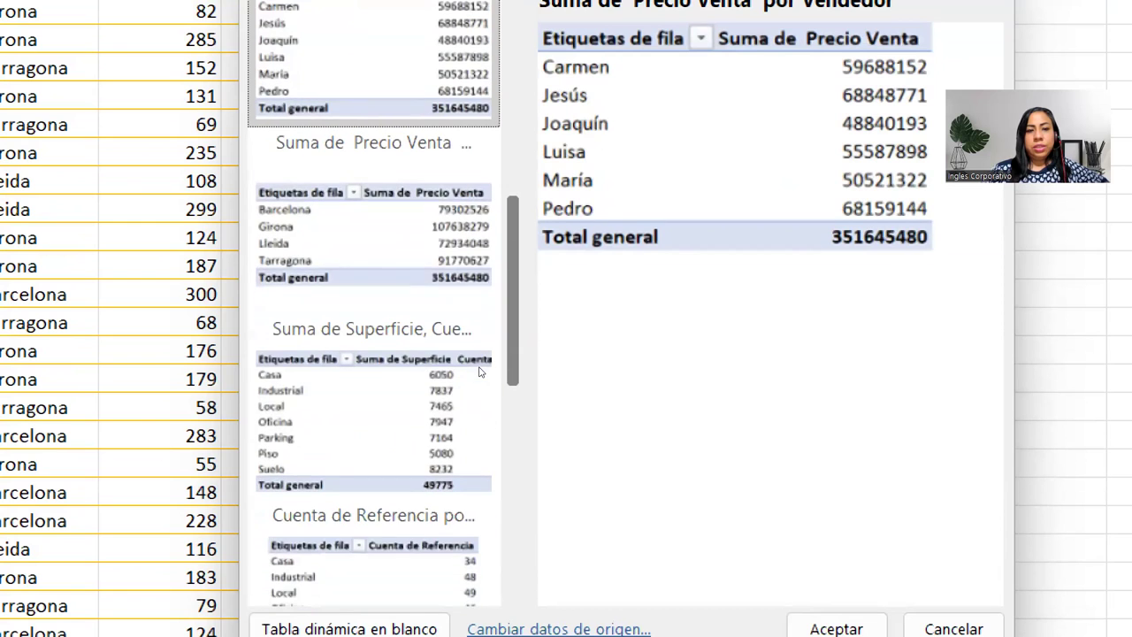
{"action": "scroll", "coordinate": [486, 358], "scroll_direction": "down", "scroll_amount": 1}
{"action": "key", "text": "Down"}
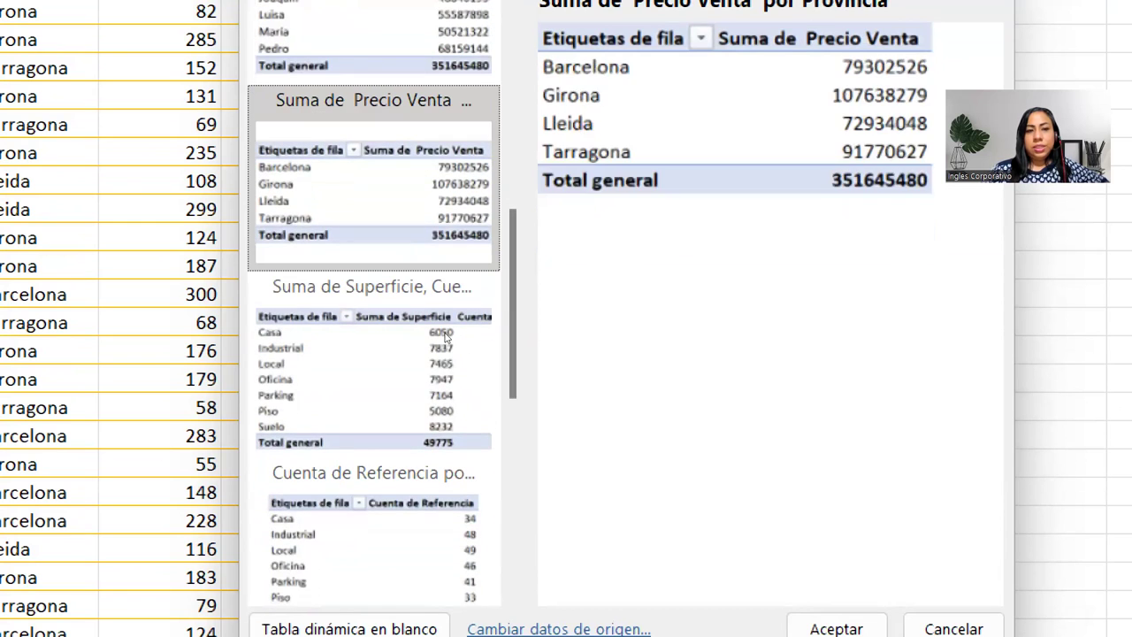
- Compare Superficie and Cuenta de Referencia suggestions, then choose Superficie and Referencia by Tipo
{"action": "left_click", "coordinate": [433, 421]}
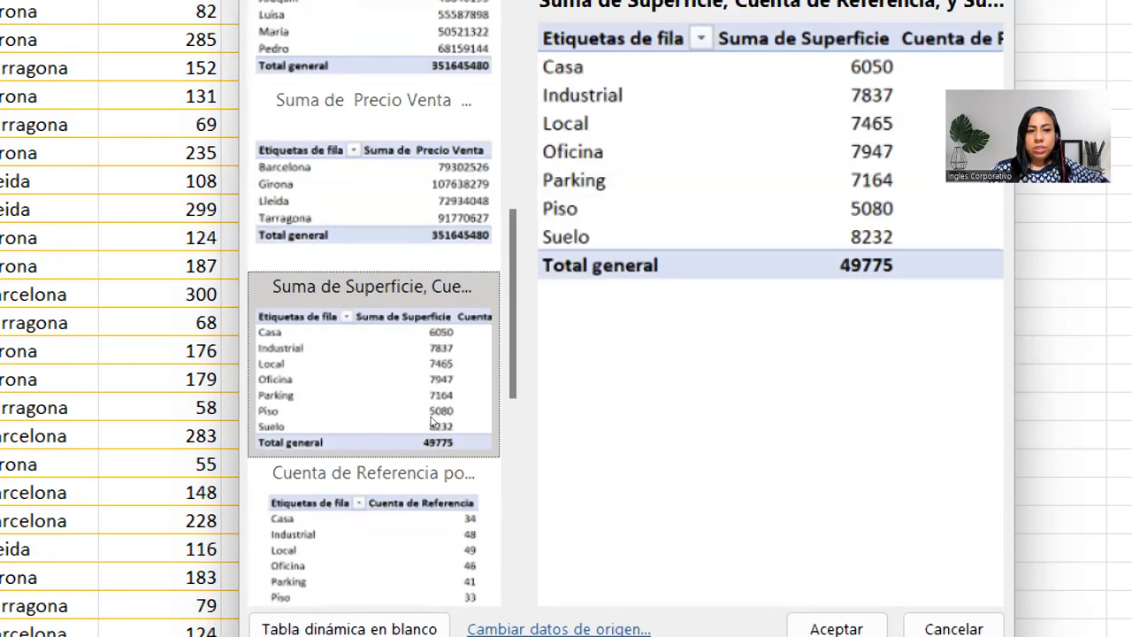
{"action": "scroll", "coordinate": [469, 372], "scroll_direction": "down", "scroll_amount": 3}
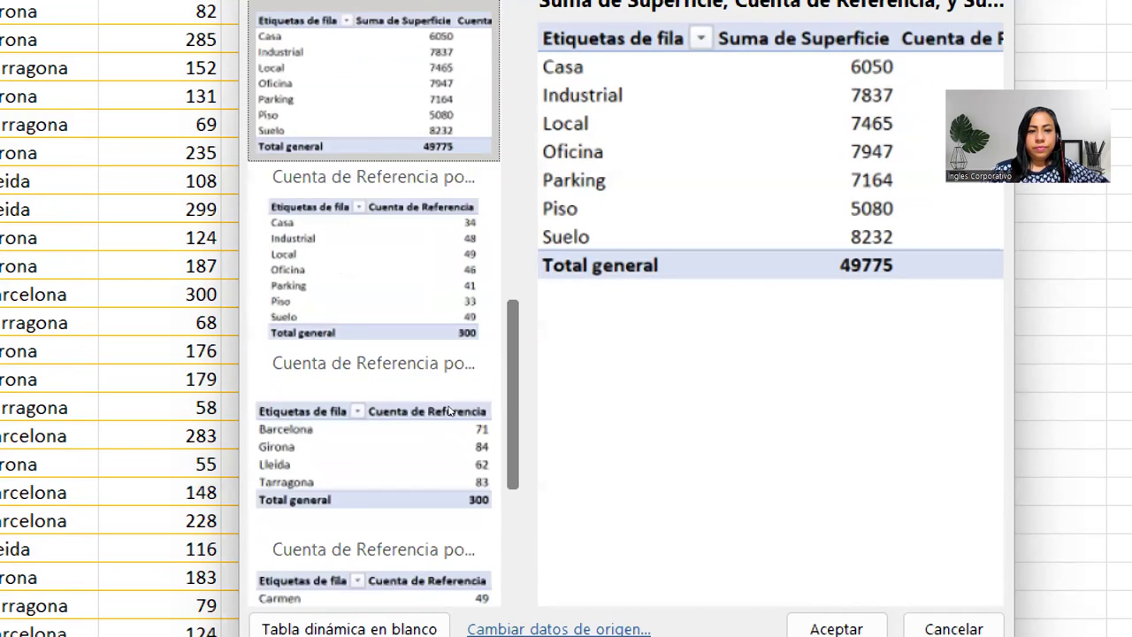
{"action": "key", "text": "Down"}
{"action": "left_click", "coordinate": [417, 442]}
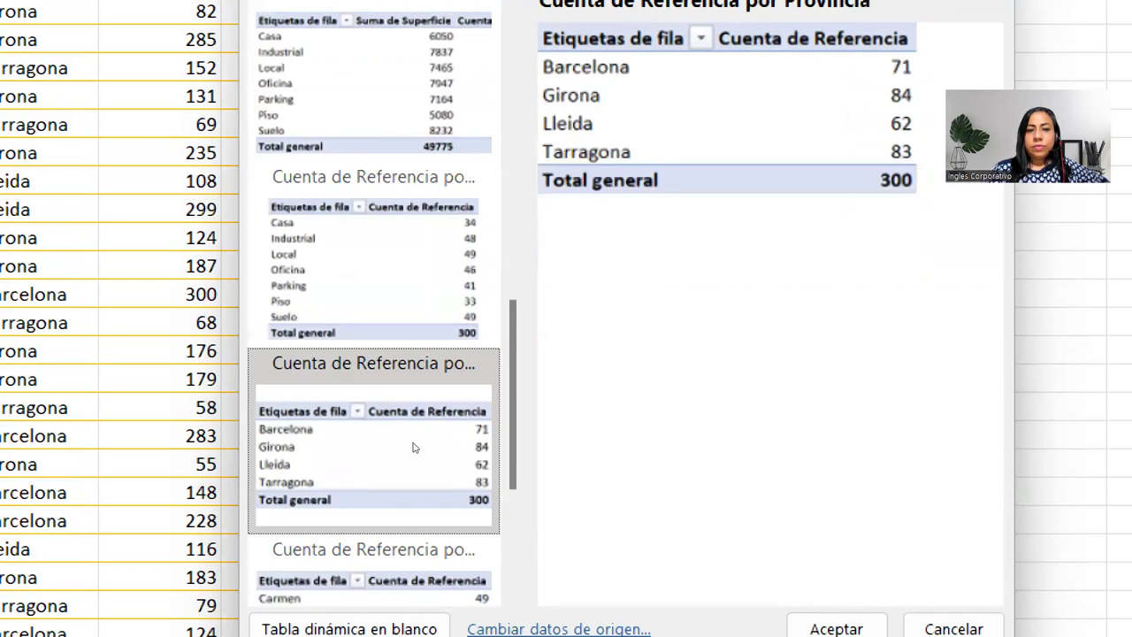
{"action": "scroll", "coordinate": [475, 426], "scroll_direction": "down", "scroll_amount": 3}
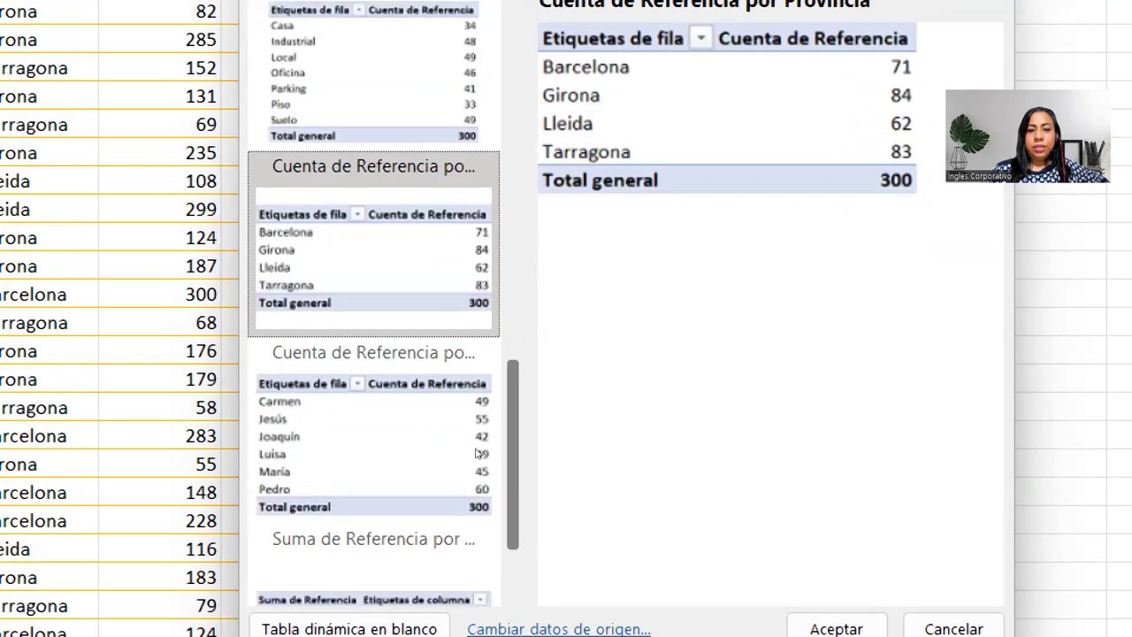
{"action": "scroll", "coordinate": [473, 493], "scroll_direction": "up", "scroll_amount": 5}
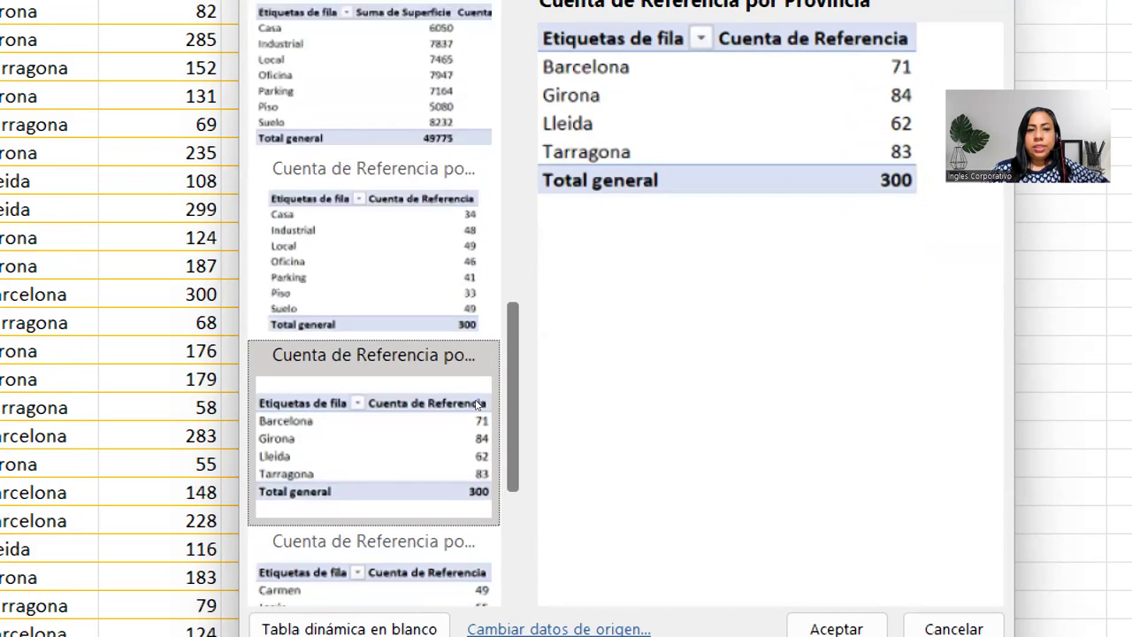
{"action": "left_click", "coordinate": [421, 432]}
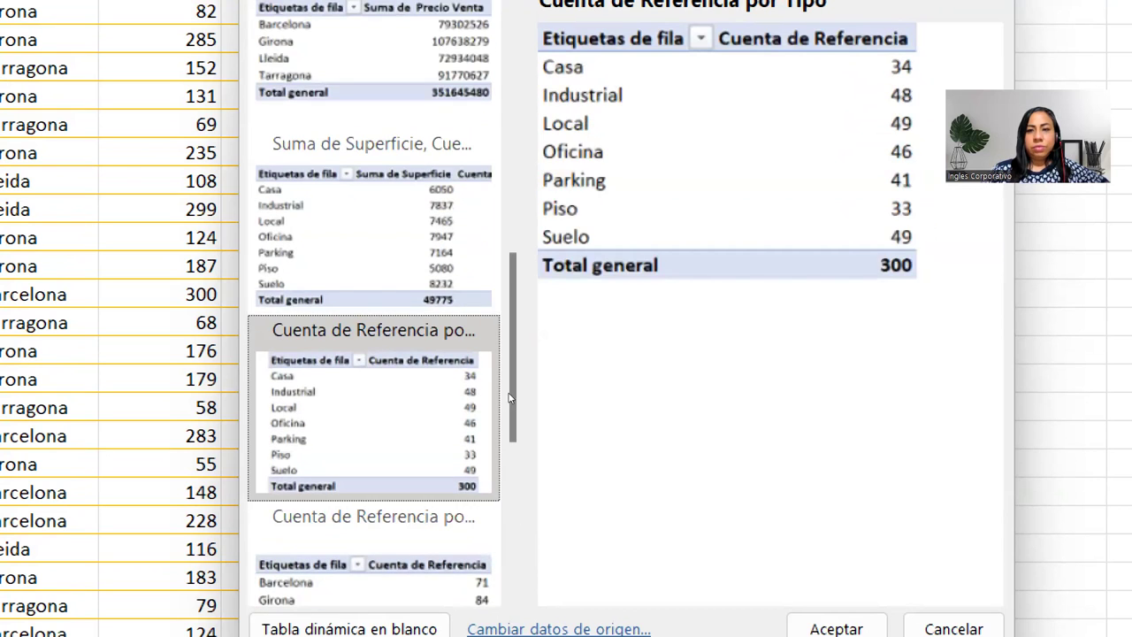
{"action": "left_click", "coordinate": [429, 305]}
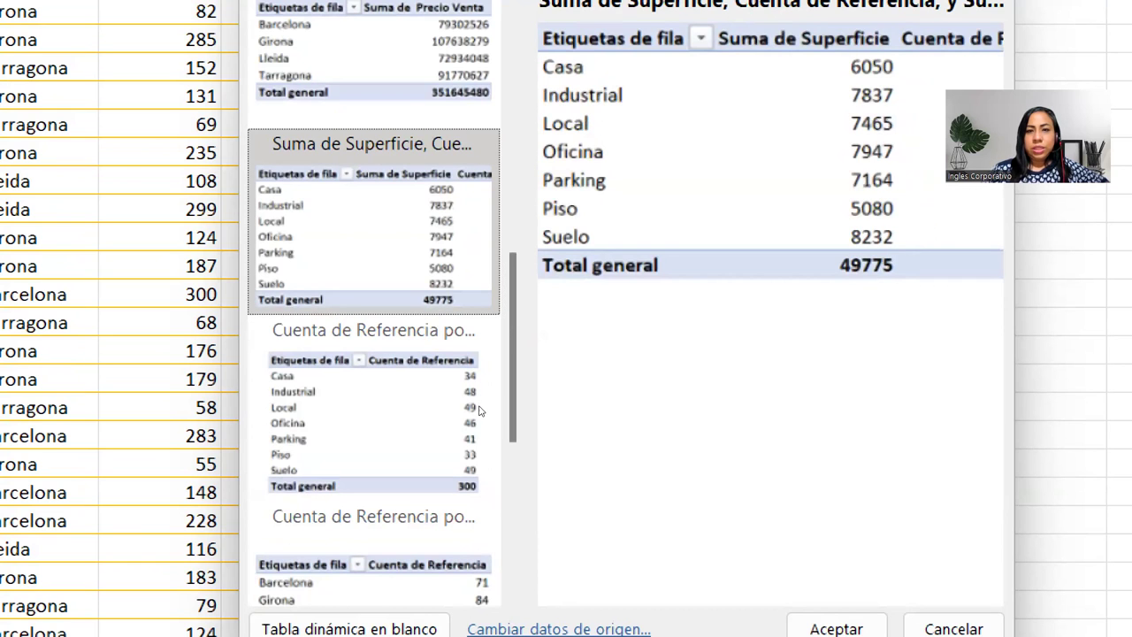
{"action": "scroll", "coordinate": [476, 389], "scroll_direction": "up", "scroll_amount": 2}
{"action": "scroll", "coordinate": [476, 389], "scroll_direction": "up", "scroll_amount": 1}
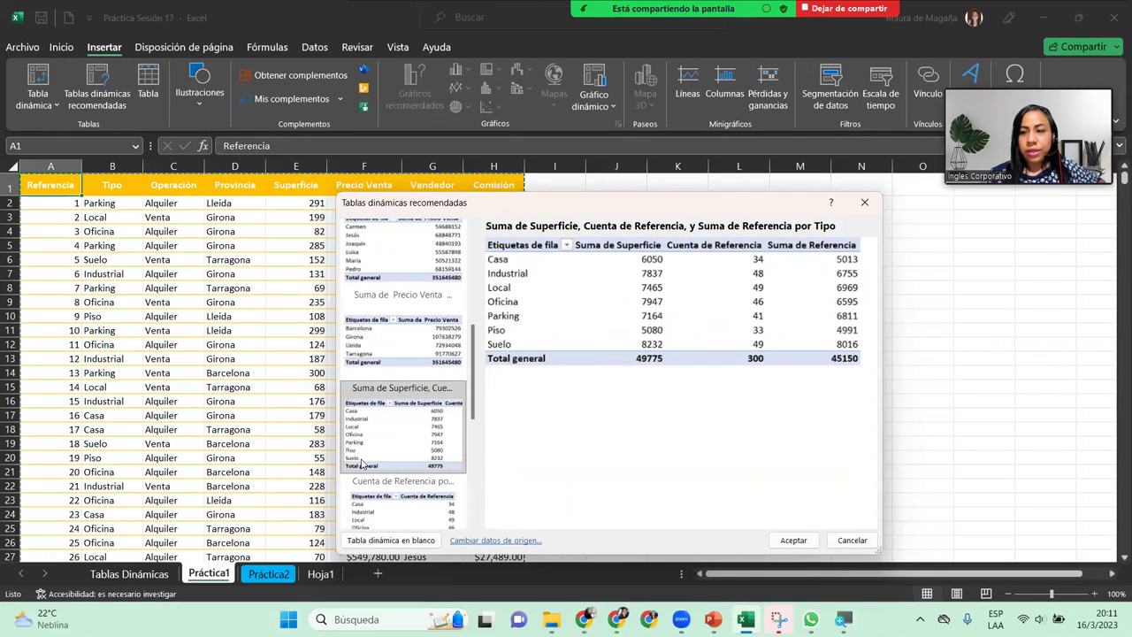
{"action": "mouse_move", "coordinate": [551, 618]}
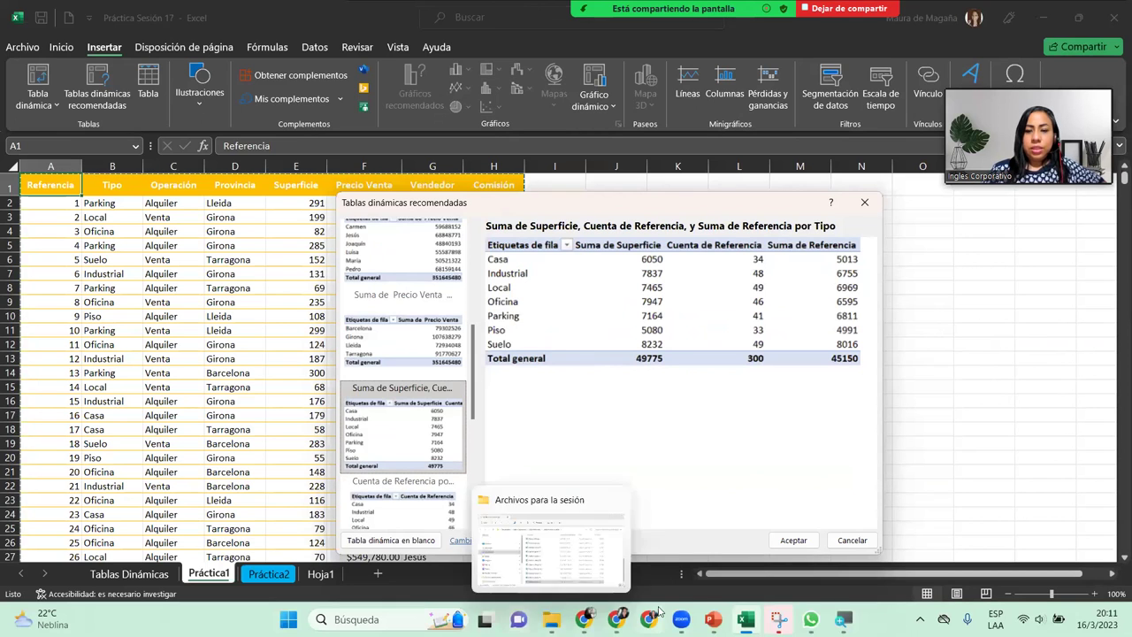
{"action": "left_click", "coordinate": [792, 540]}
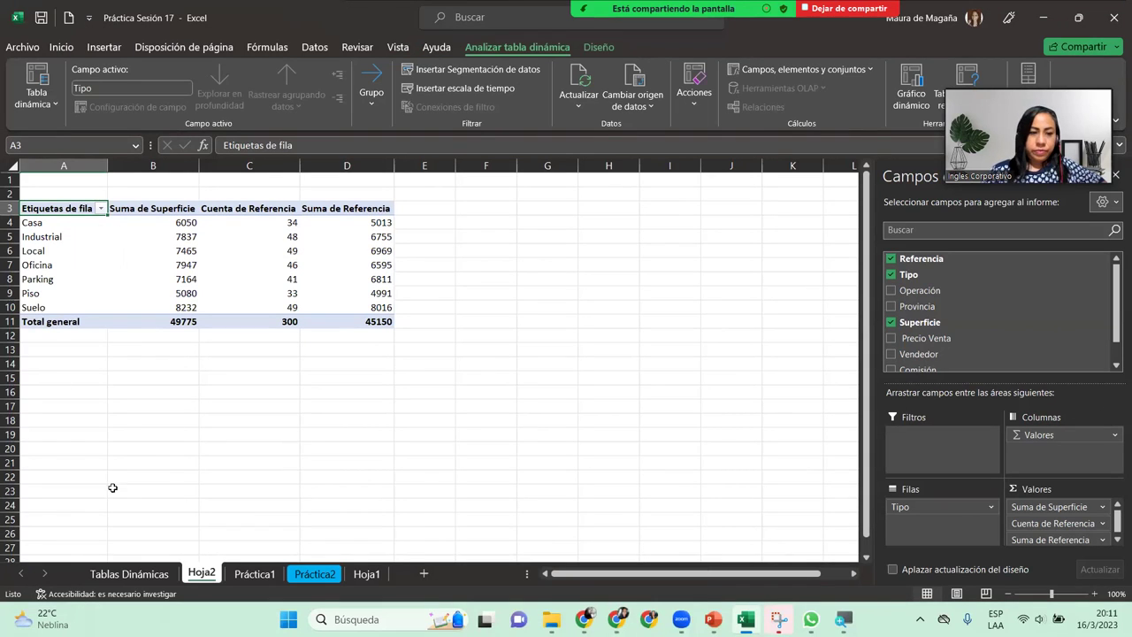
{"action": "double_click", "coordinate": [202, 575]}
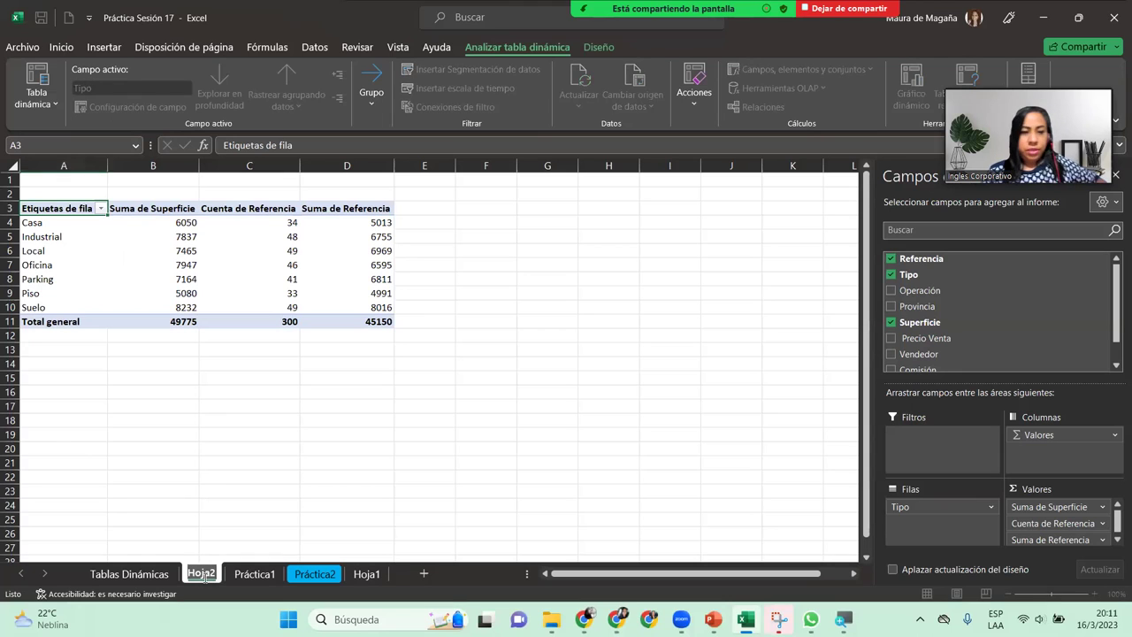
{"action": "type", "text": "Tab"}
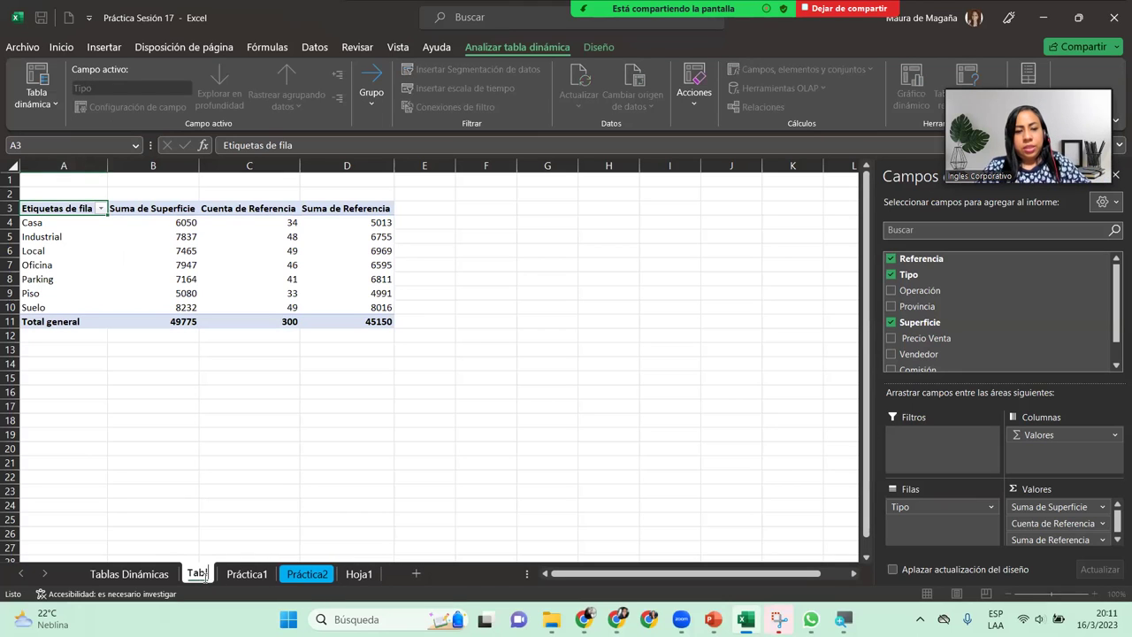
{"action": "key", "text": "BackSpace"}
{"action": "key", "text": "BackSpace"}
{"action": "type", "text": "D"}
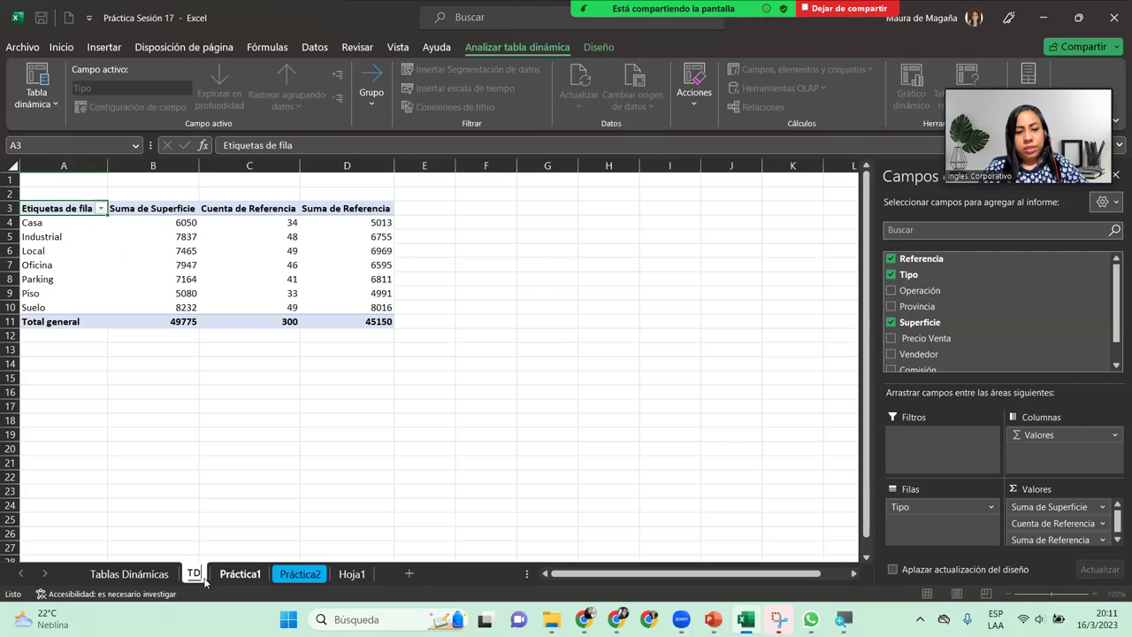
{"action": "type", "text": " Recomendada"}
{"action": "key", "text": "Return"}
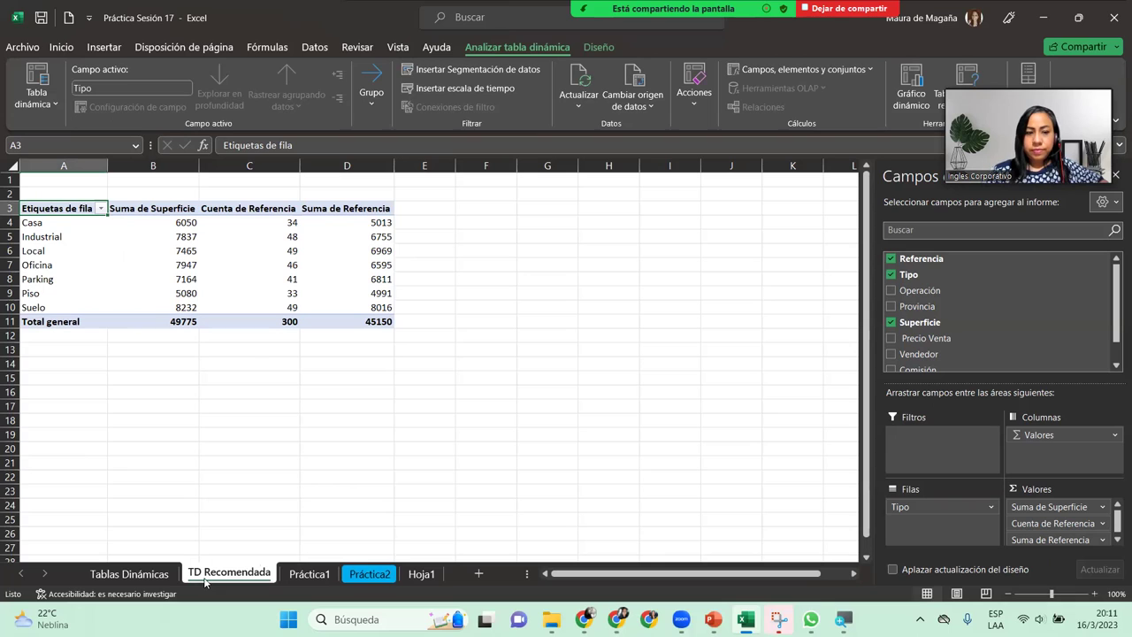
{"action": "left_click", "coordinate": [83, 240]}
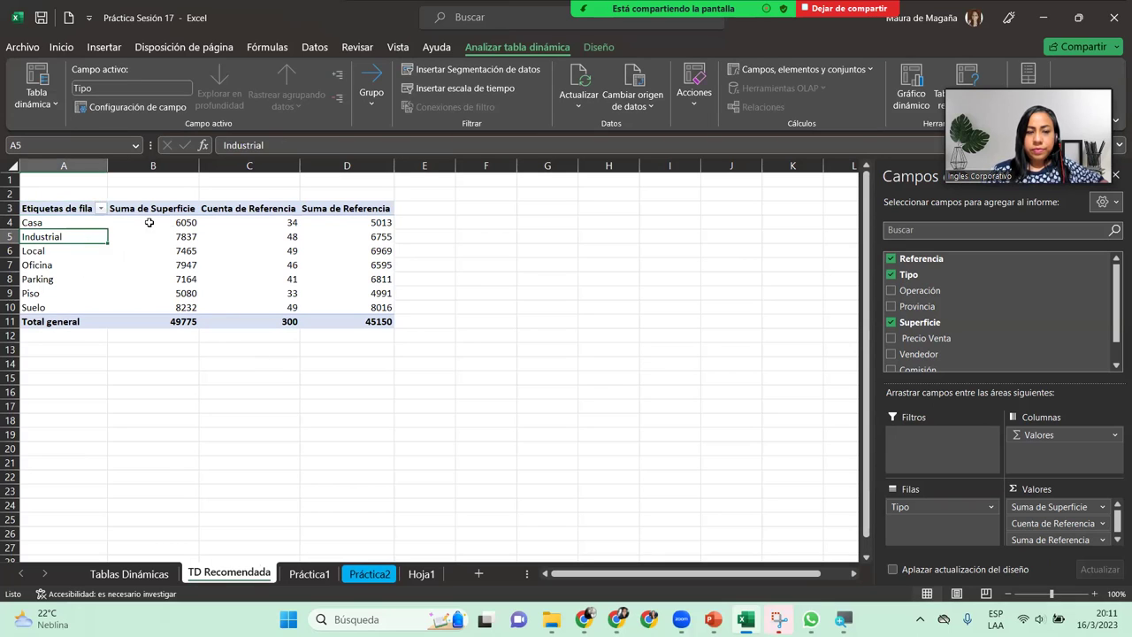
{"action": "mouse_move", "coordinate": [131, 251]}
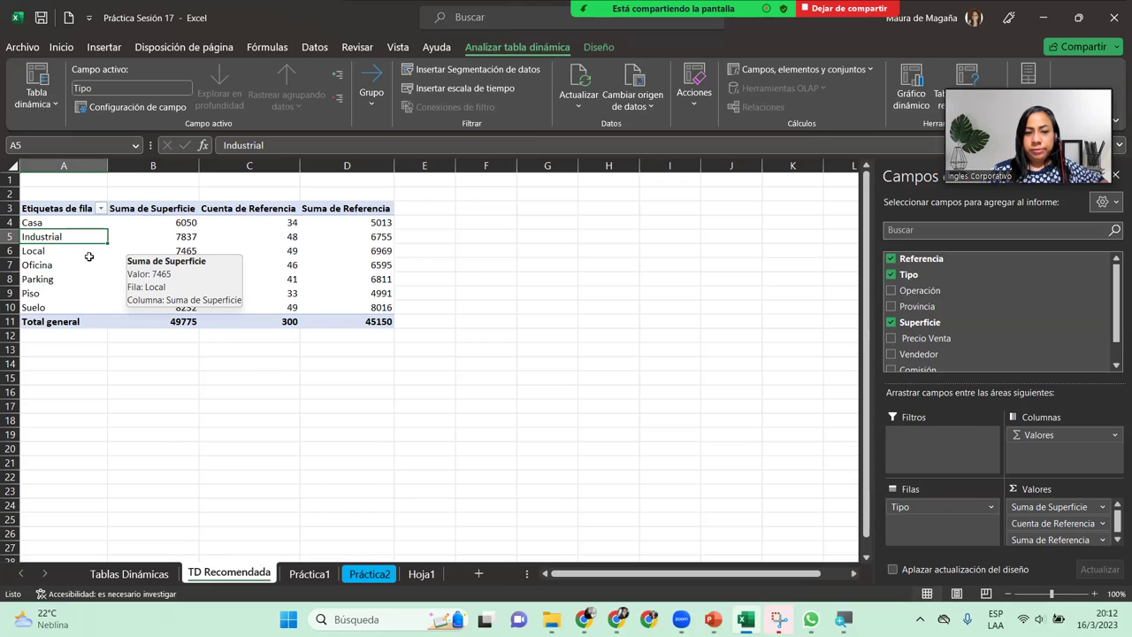
{"action": "left_click", "coordinate": [309, 573]}
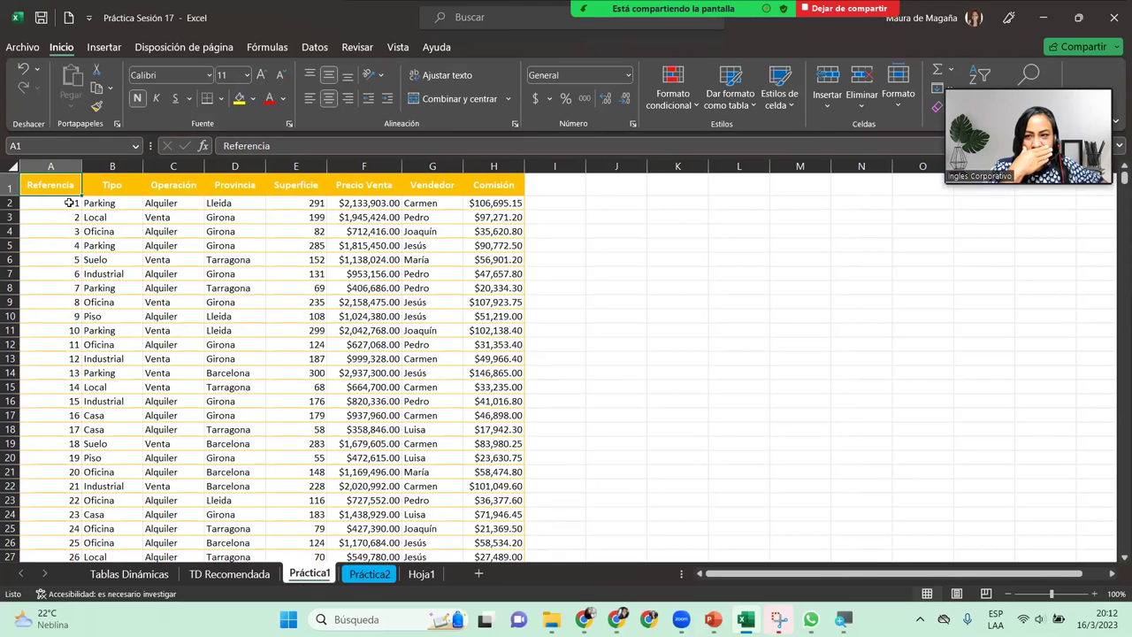
{"action": "left_click", "coordinate": [104, 47]}
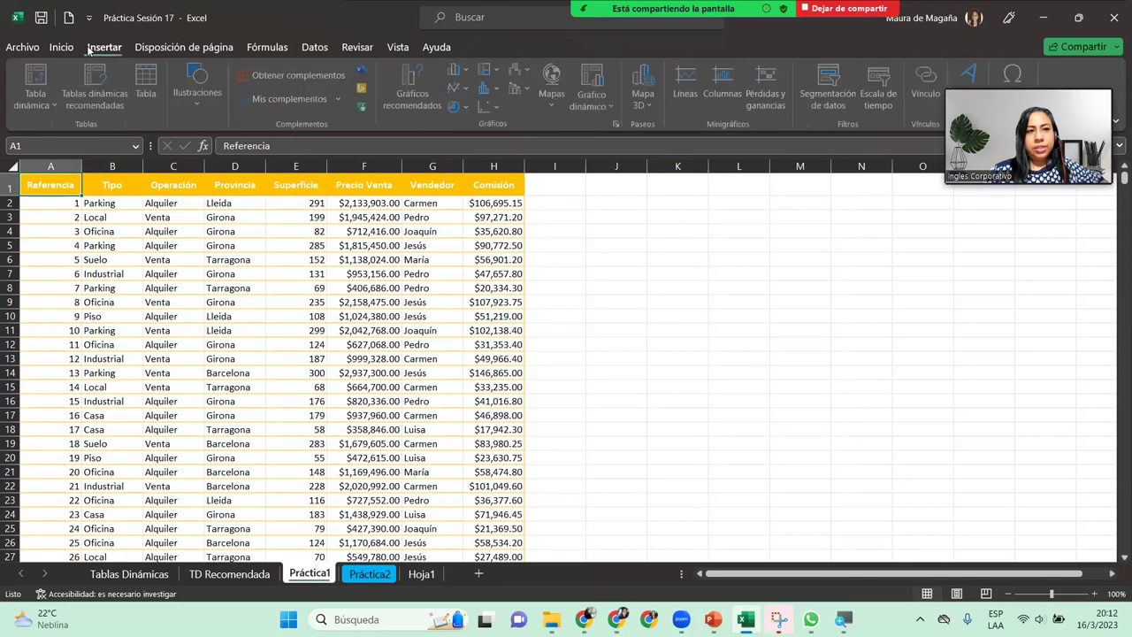
{"action": "left_click", "coordinate": [88, 78]}
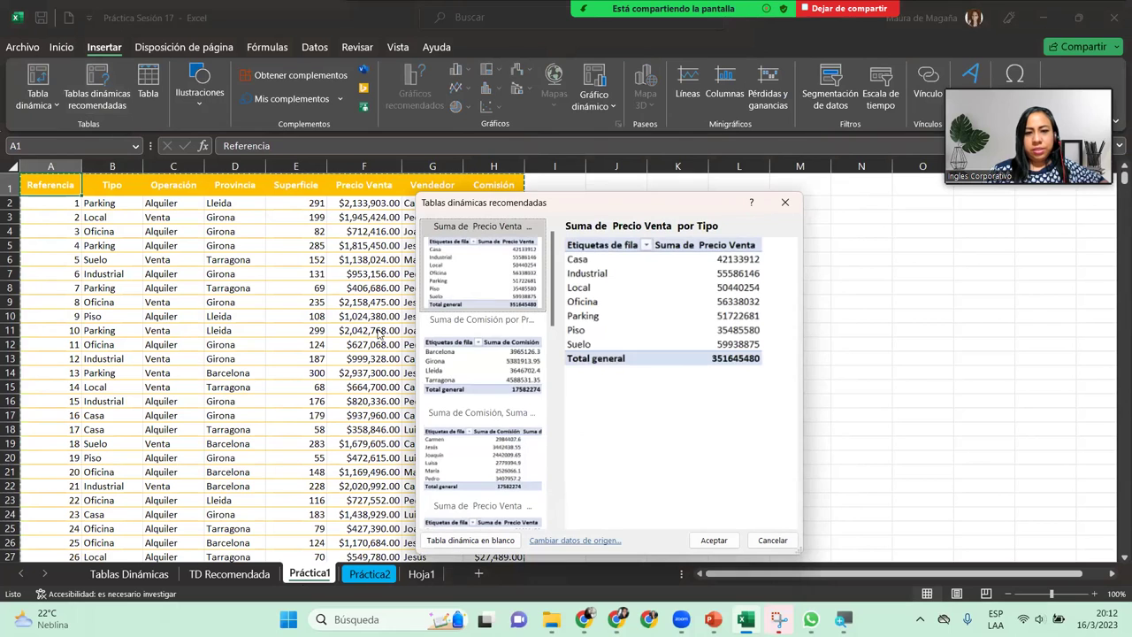
{"action": "left_click_drag", "start_coordinate": [550, 296], "coordinate": [552, 482]}
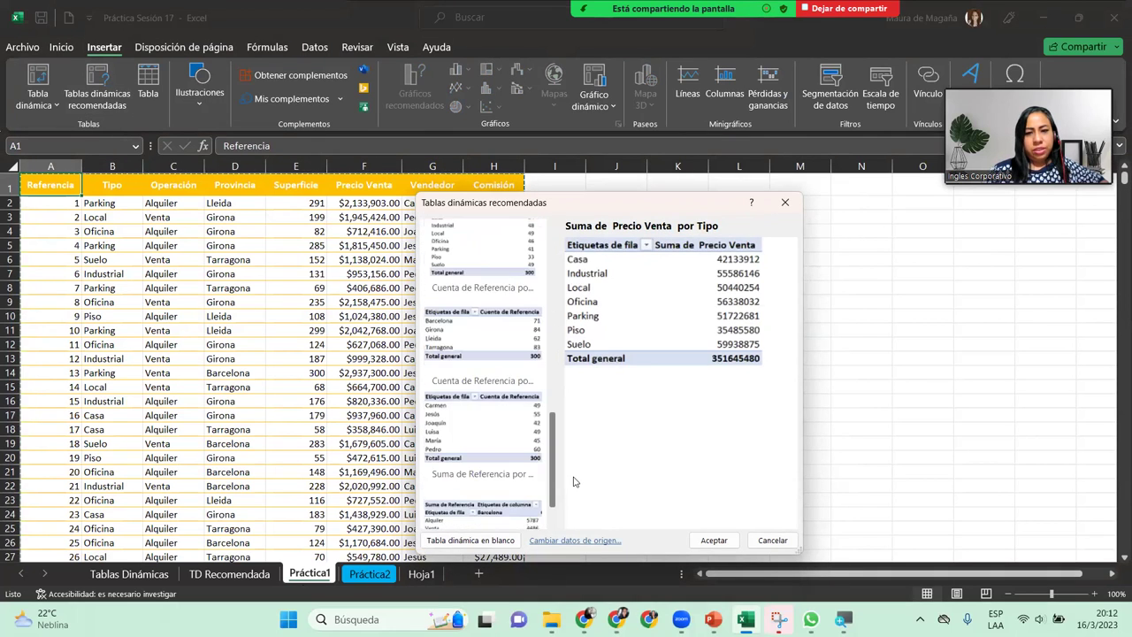
{"action": "scroll", "coordinate": [521, 398], "scroll_direction": "down", "scroll_amount": 1}
{"action": "scroll", "coordinate": [521, 398], "scroll_direction": "down", "scroll_amount": 1}
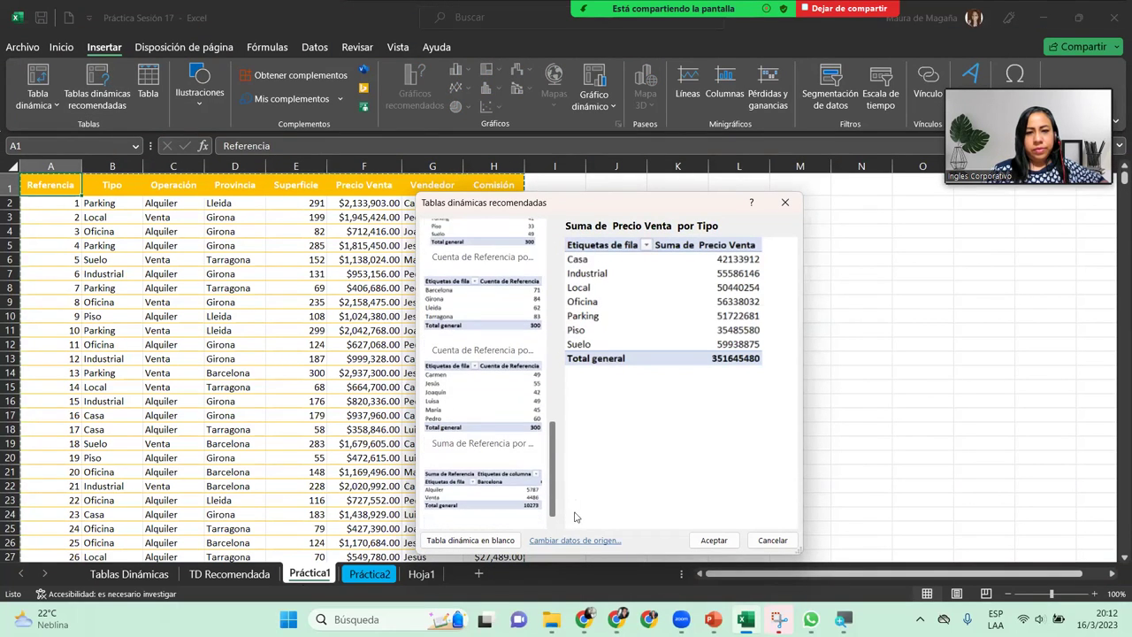
{"action": "left_click", "coordinate": [519, 389]}
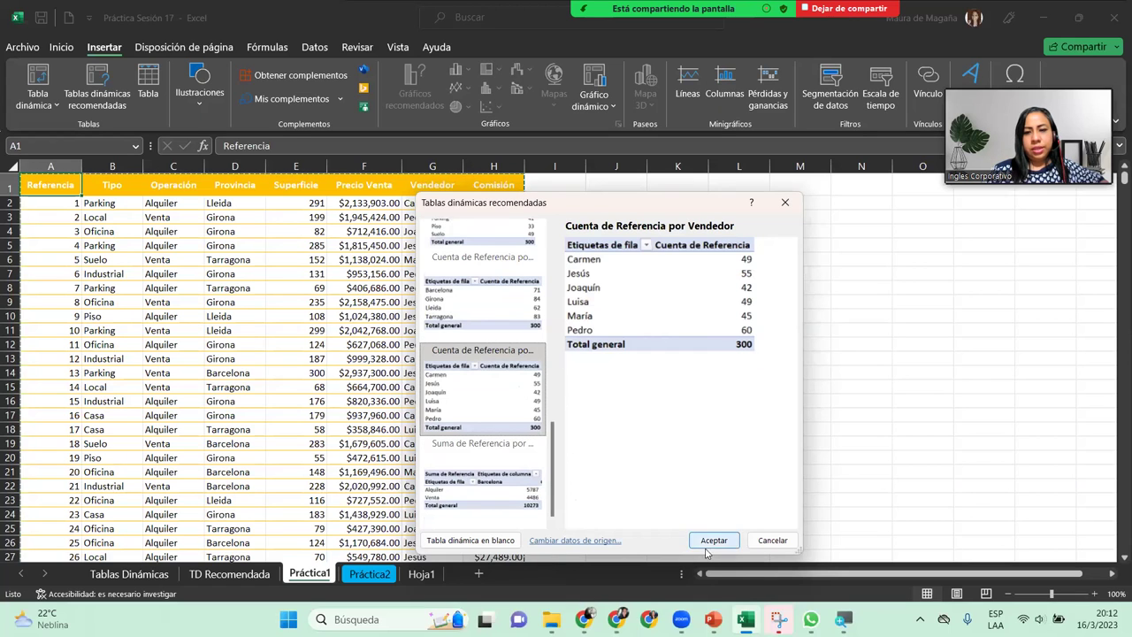
{"action": "left_click", "coordinate": [781, 539]}
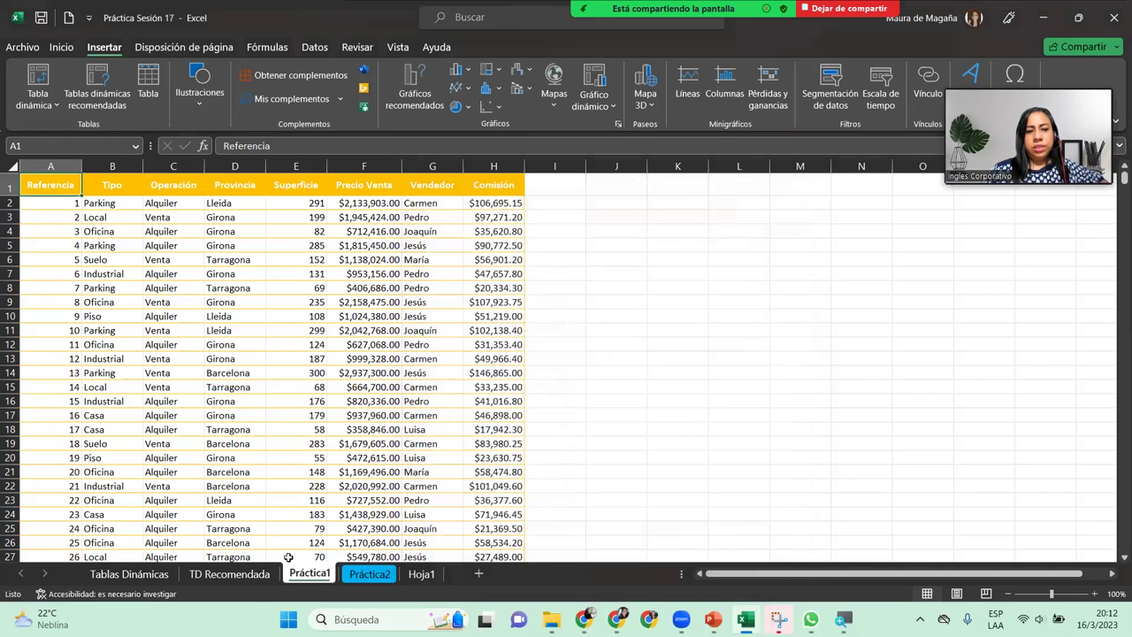
{"action": "left_click", "coordinate": [251, 577]}
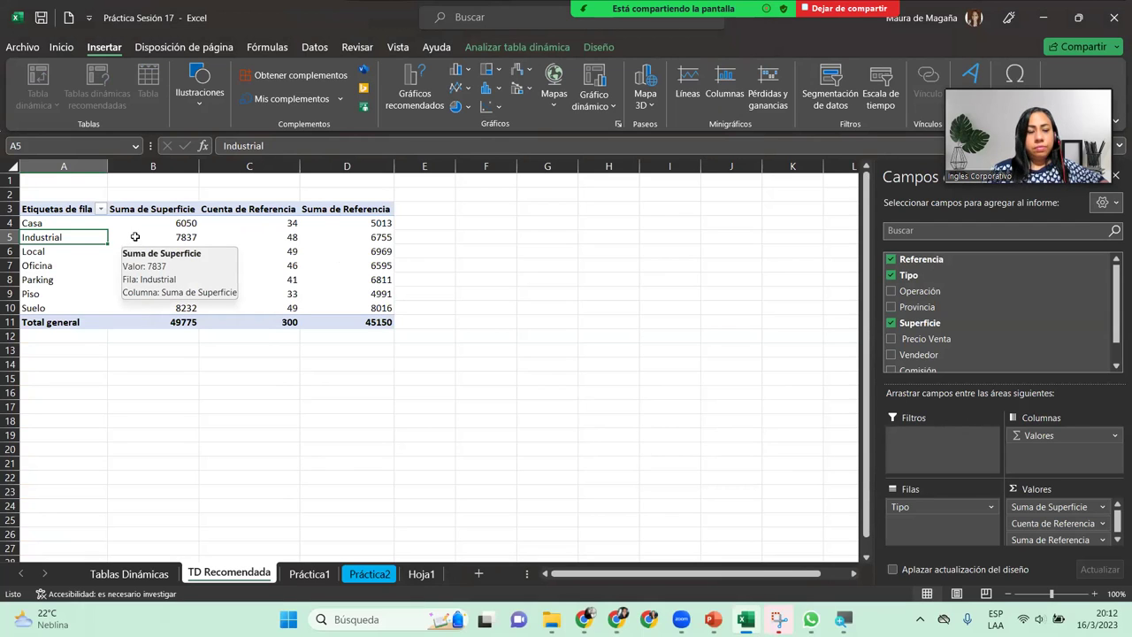
- Inspect the Suma de Superficie, Cuenta de Referencia and Suma de Referencia field dropdowns in Valores
{"action": "left_click", "coordinate": [135, 237]}
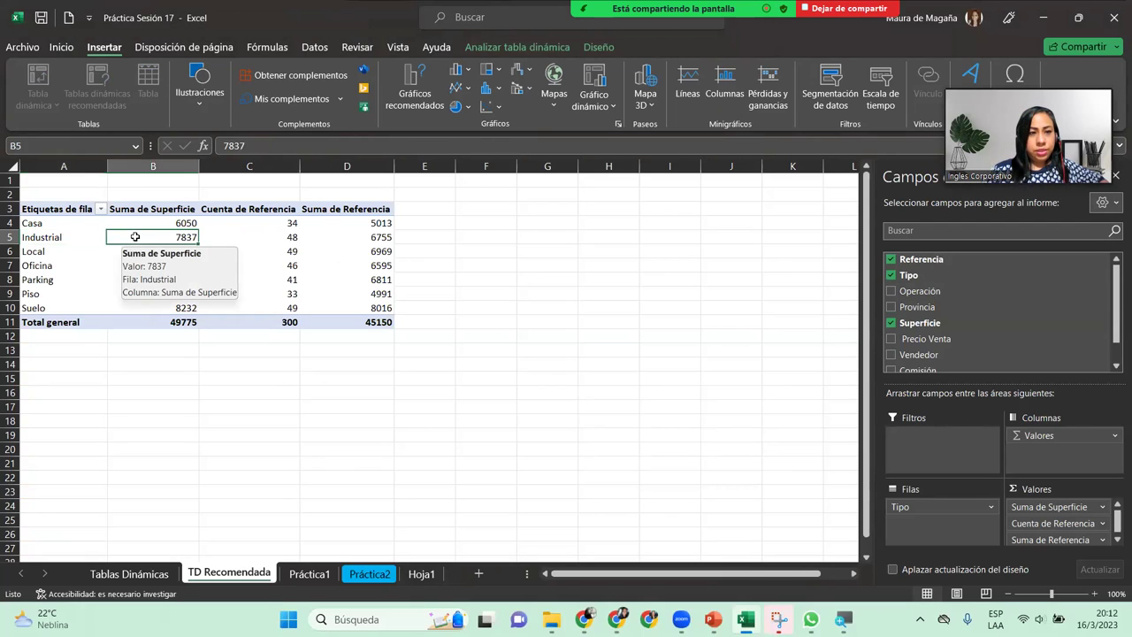
{"action": "left_click", "coordinate": [66, 224]}
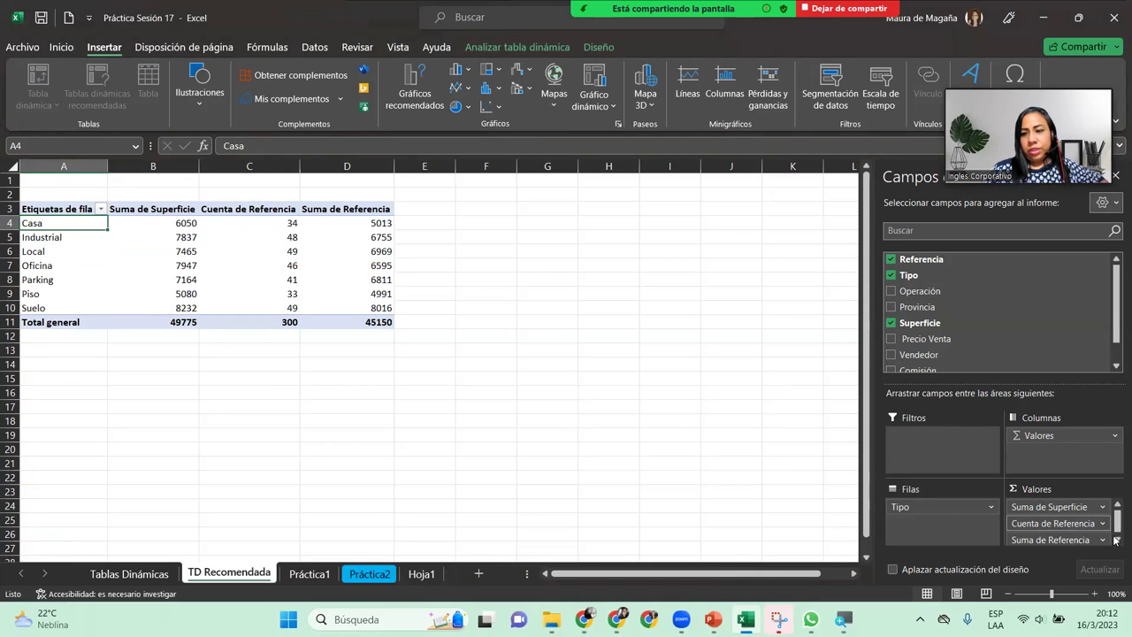
{"action": "left_click", "coordinate": [1082, 509]}
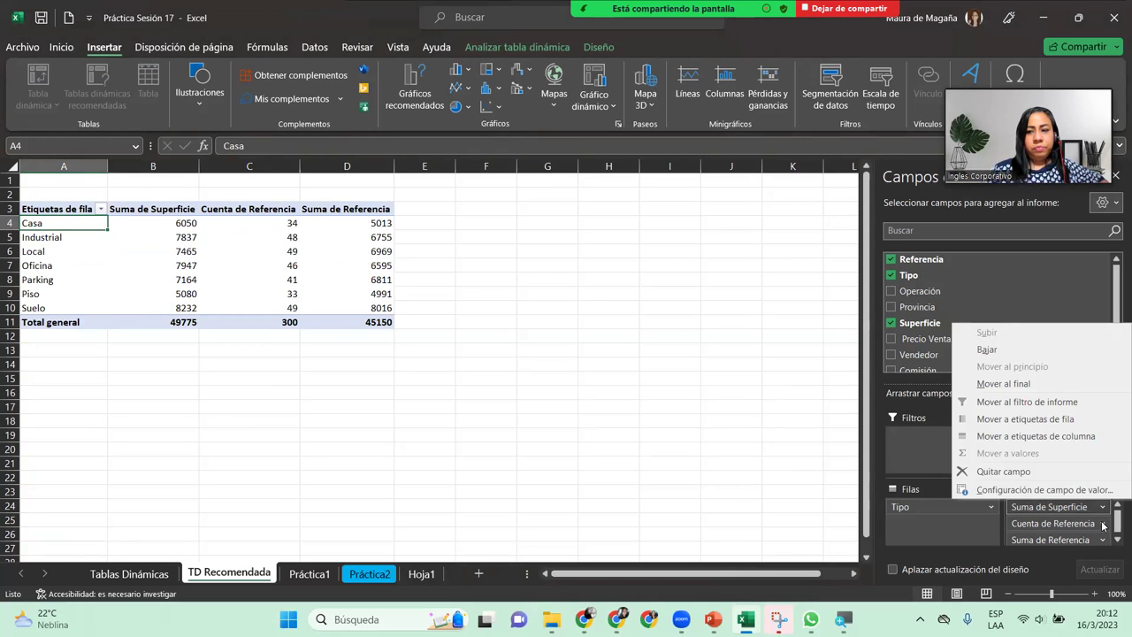
{"action": "left_click", "coordinate": [1101, 526]}
{"action": "left_click", "coordinate": [1101, 526]}
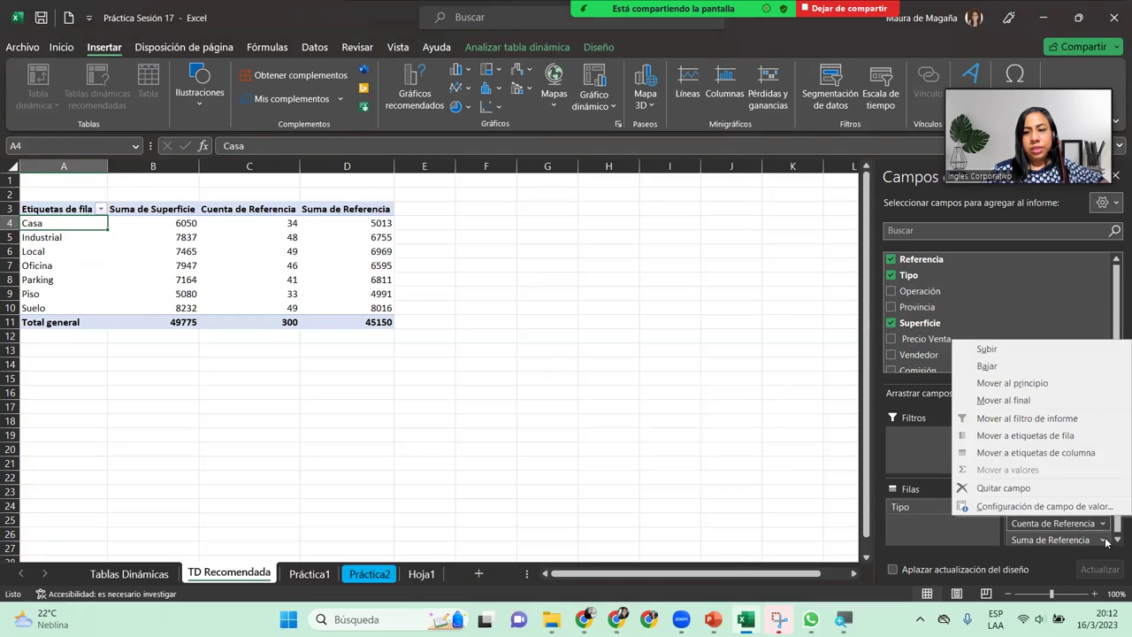
{"action": "left_click", "coordinate": [1105, 541]}
{"action": "left_click", "coordinate": [1105, 540]}
{"action": "left_click", "coordinate": [1105, 541]}
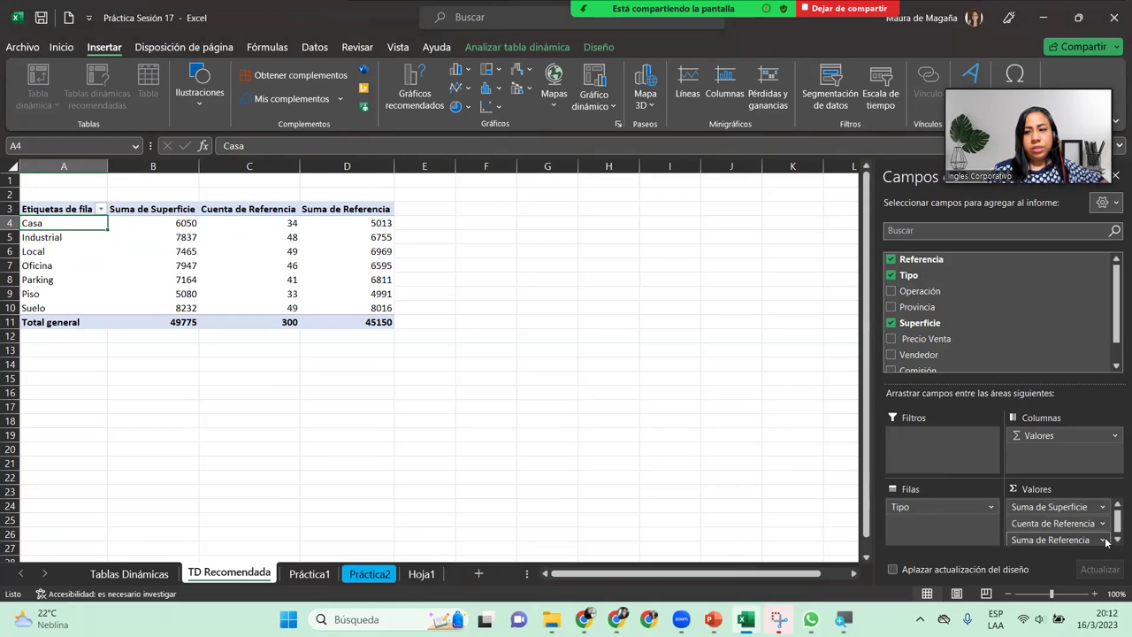
- Glance at the Práctica1 data, return to TD Recomendada, and open Suma de Referencia's options
{"action": "left_click", "coordinate": [309, 574]}
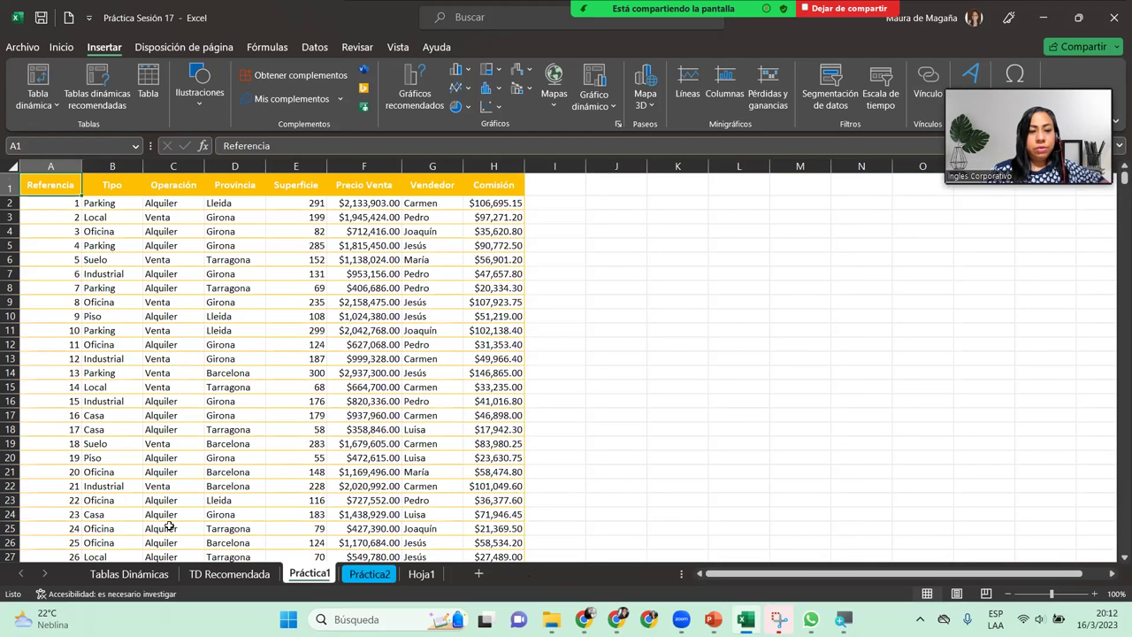
{"action": "left_click", "coordinate": [206, 575]}
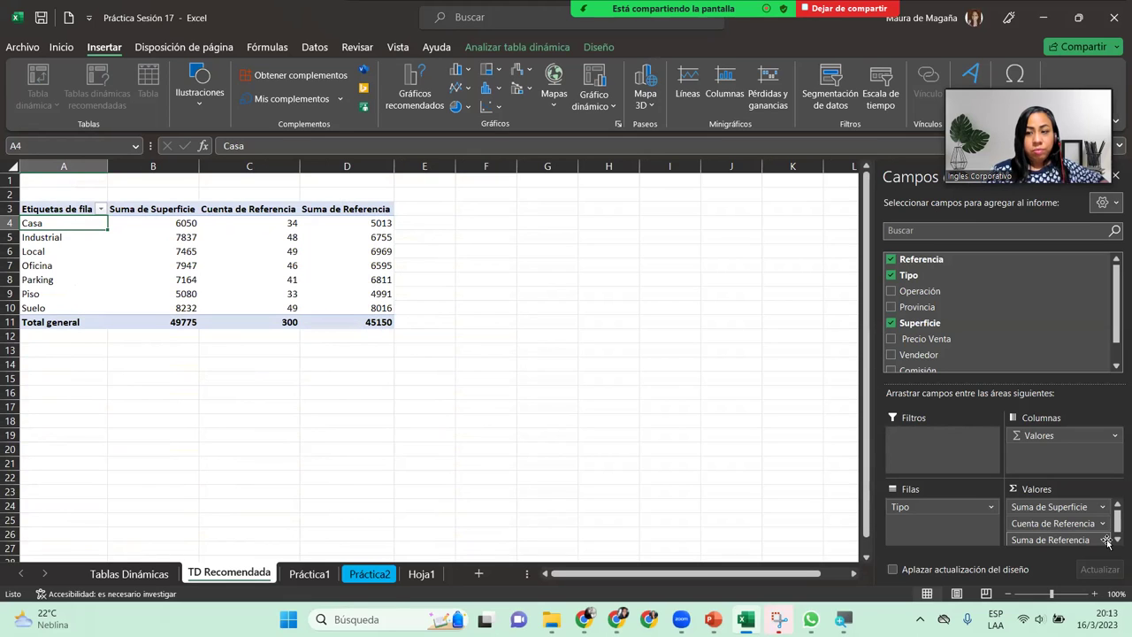
{"action": "left_click", "coordinate": [1106, 541]}
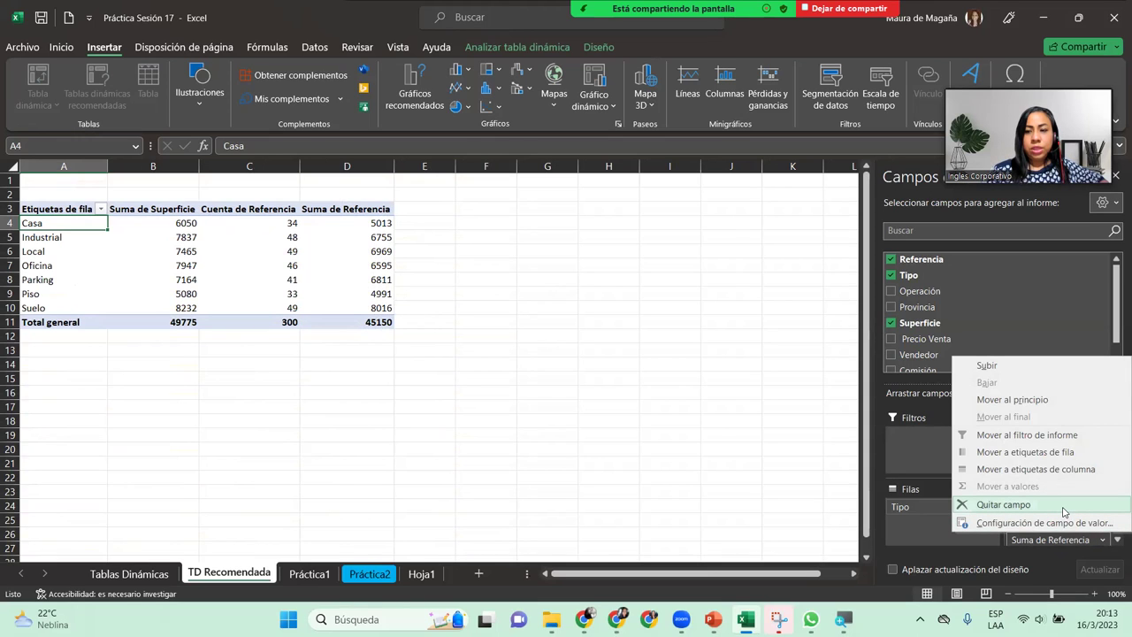
{"action": "left_click", "coordinate": [1064, 511]}
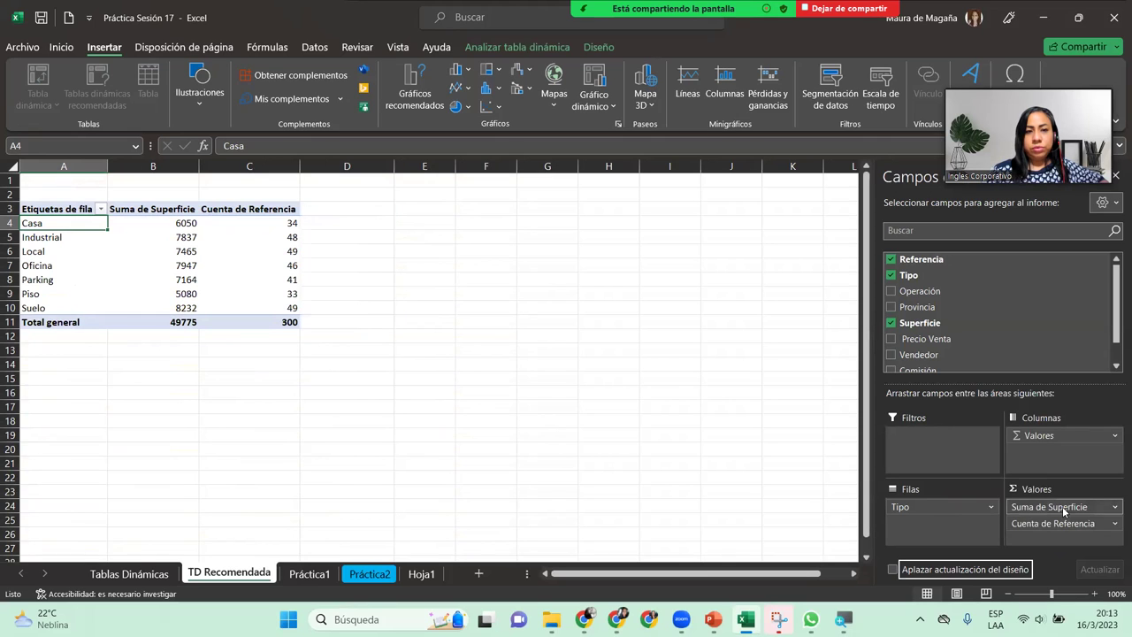
{"action": "left_click", "coordinate": [174, 237]}
{"action": "left_click", "coordinate": [230, 237]}
{"action": "left_click", "coordinate": [190, 237]}
{"action": "left_click", "coordinate": [235, 237]}
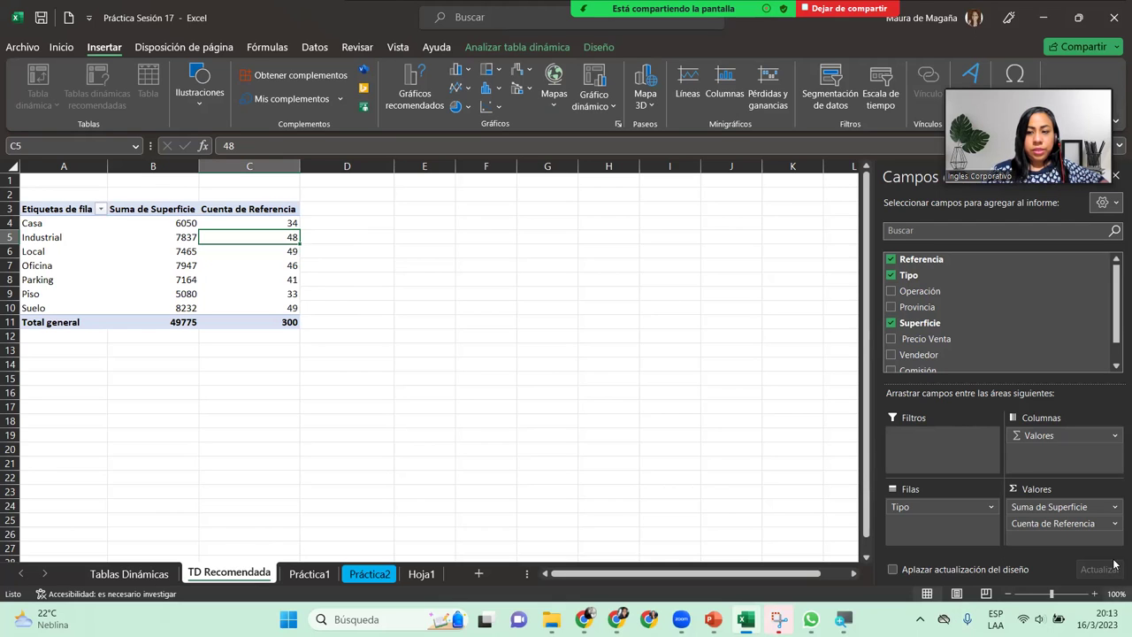
{"action": "left_click", "coordinate": [1110, 524]}
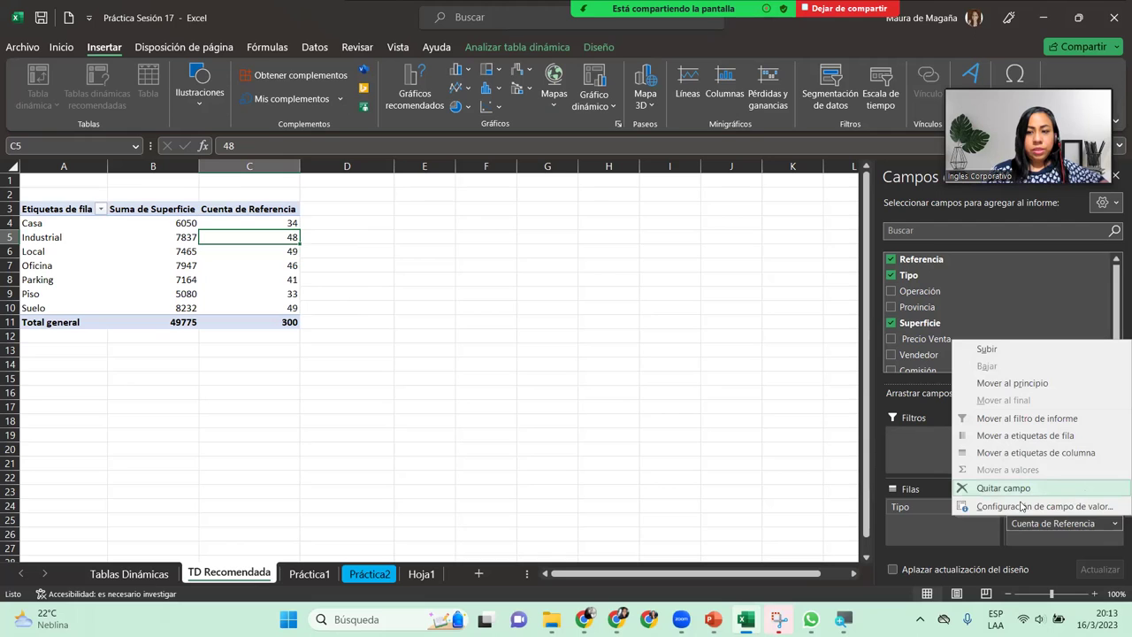
{"action": "left_click", "coordinate": [1013, 535]}
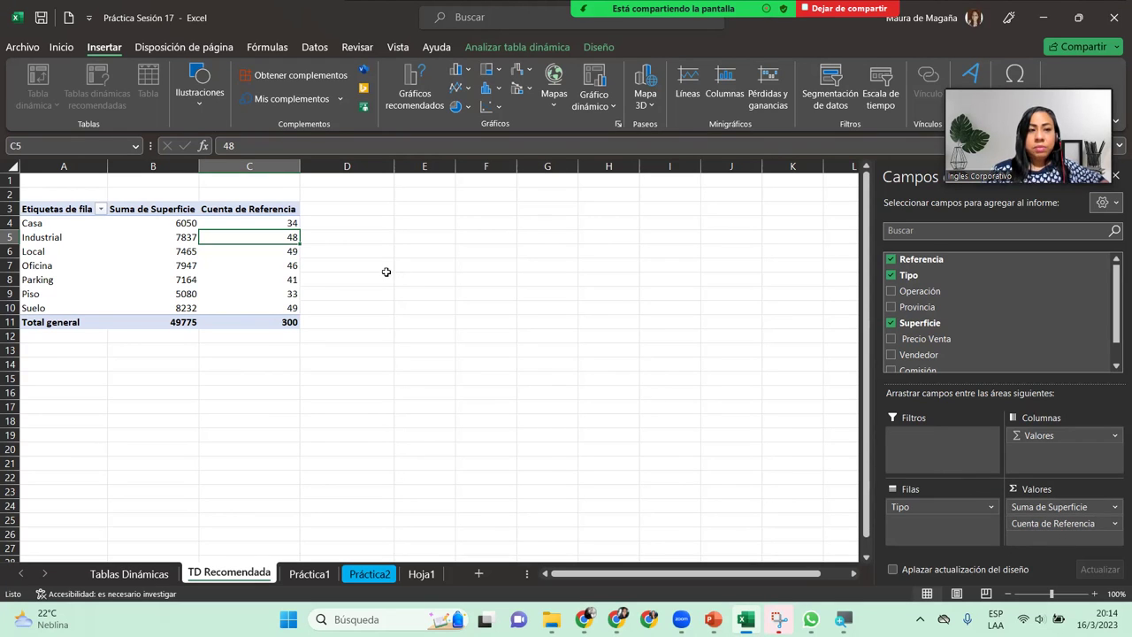
{"action": "mouse_move", "coordinate": [237, 225]}
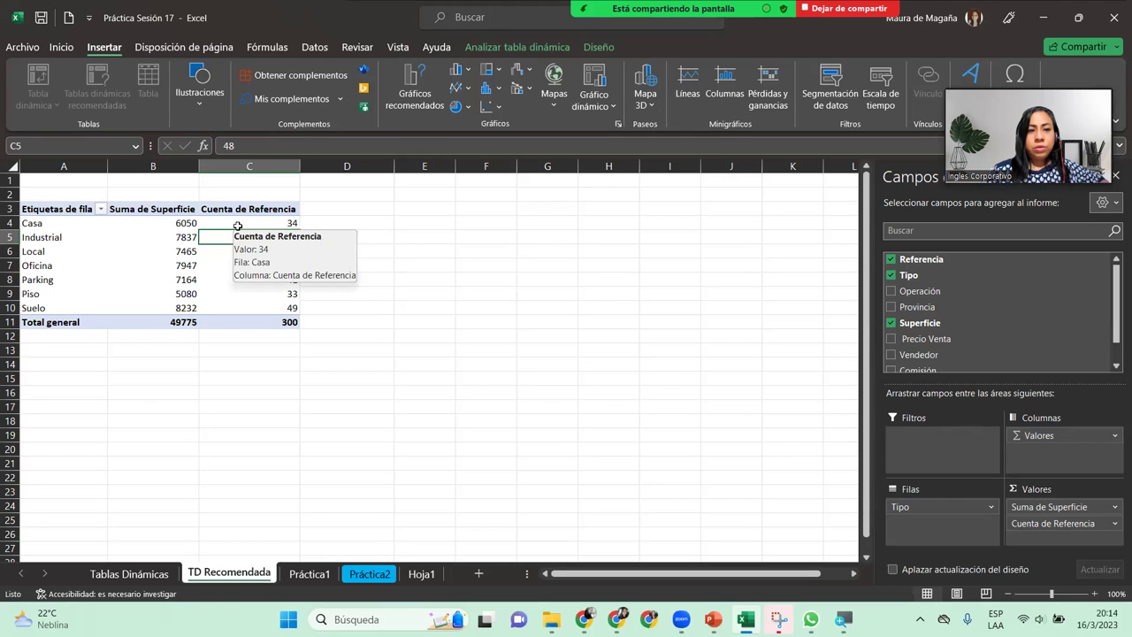
{"action": "left_click_drag", "start_coordinate": [237, 226], "coordinate": [51, 223]}
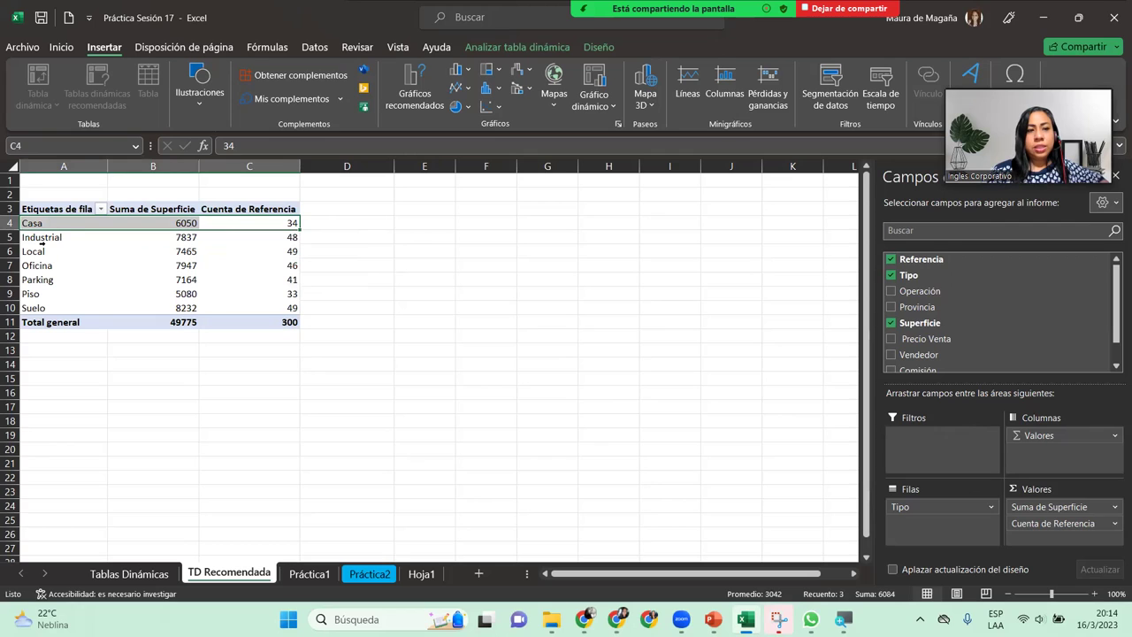
{"action": "left_click", "coordinate": [42, 245]}
{"action": "left_click", "coordinate": [40, 265]}
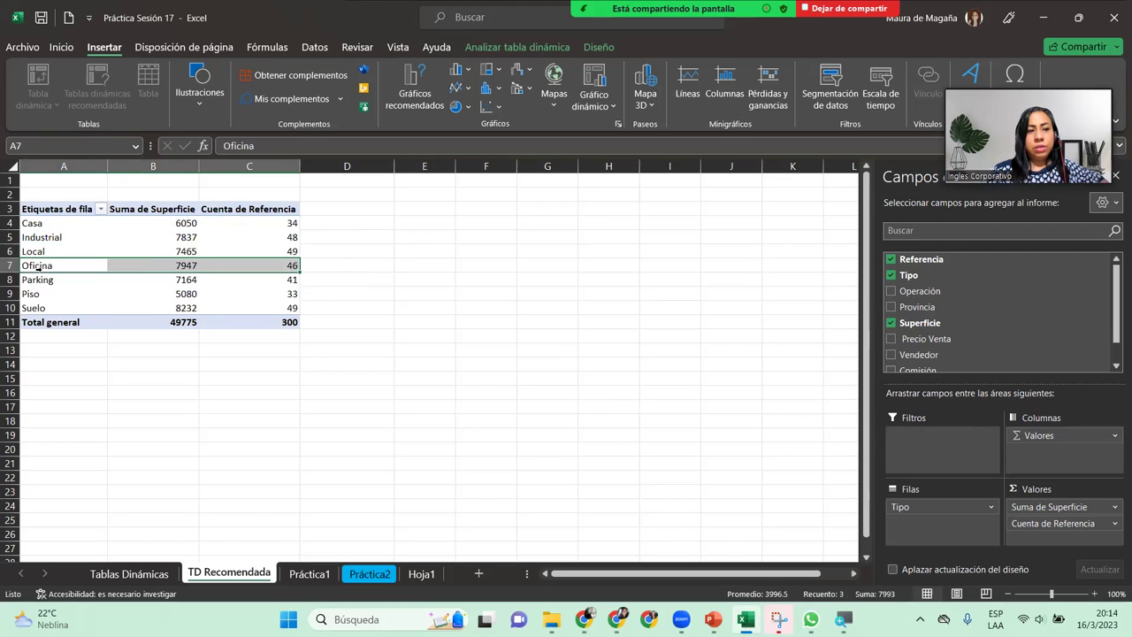
{"action": "left_click", "coordinate": [37, 277]}
{"action": "left_click", "coordinate": [37, 295]}
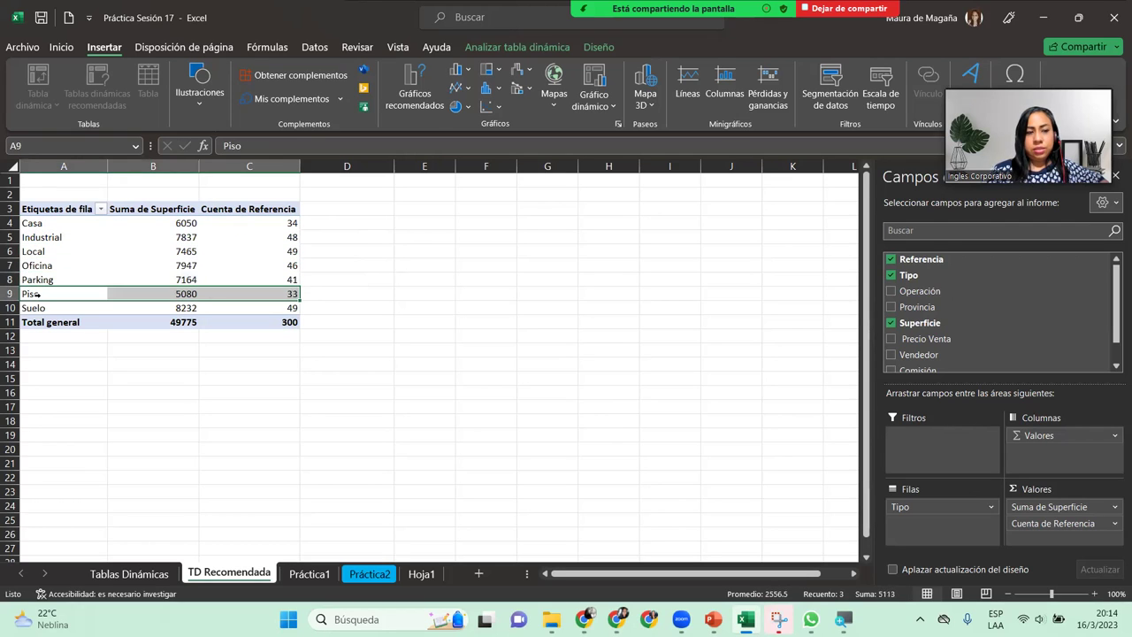
{"action": "left_click", "coordinate": [35, 307]}
{"action": "left_click", "coordinate": [39, 265]}
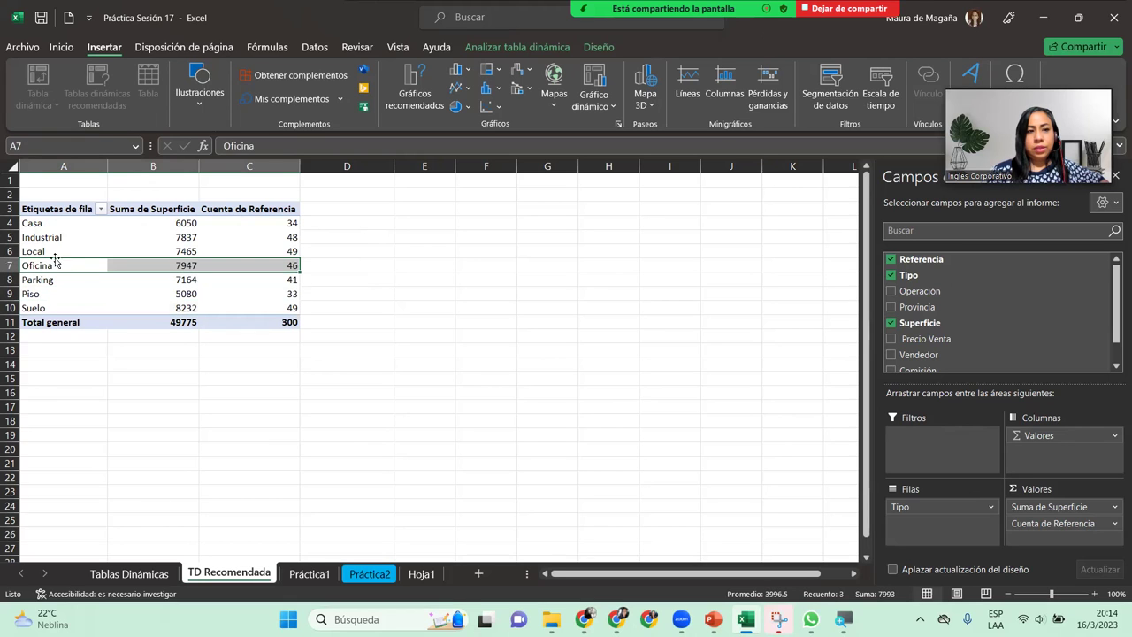
{"action": "left_click", "coordinate": [67, 252]}
{"action": "left_click", "coordinate": [83, 232]}
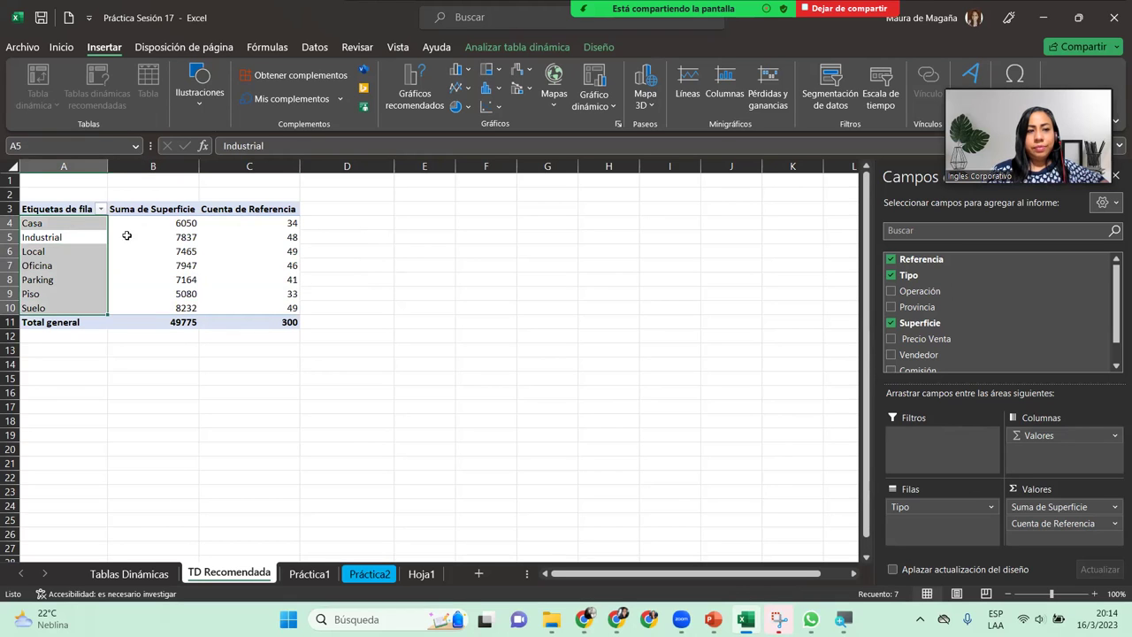
{"action": "left_click", "coordinate": [93, 237]}
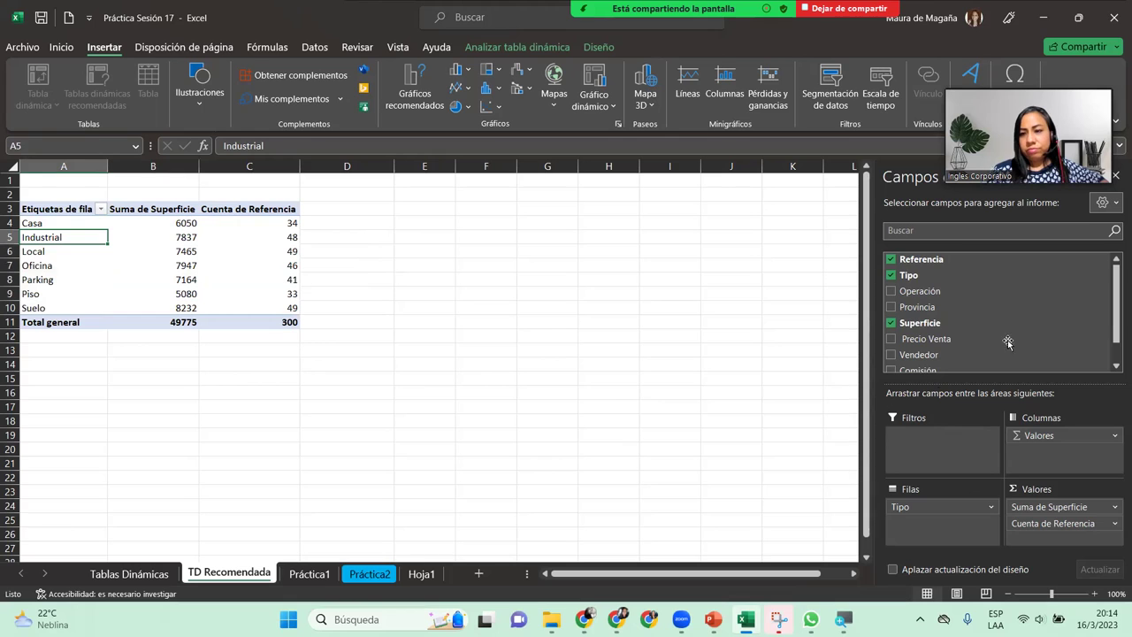
{"action": "scroll", "coordinate": [1114, 320], "scroll_direction": "down", "scroll_amount": 1}
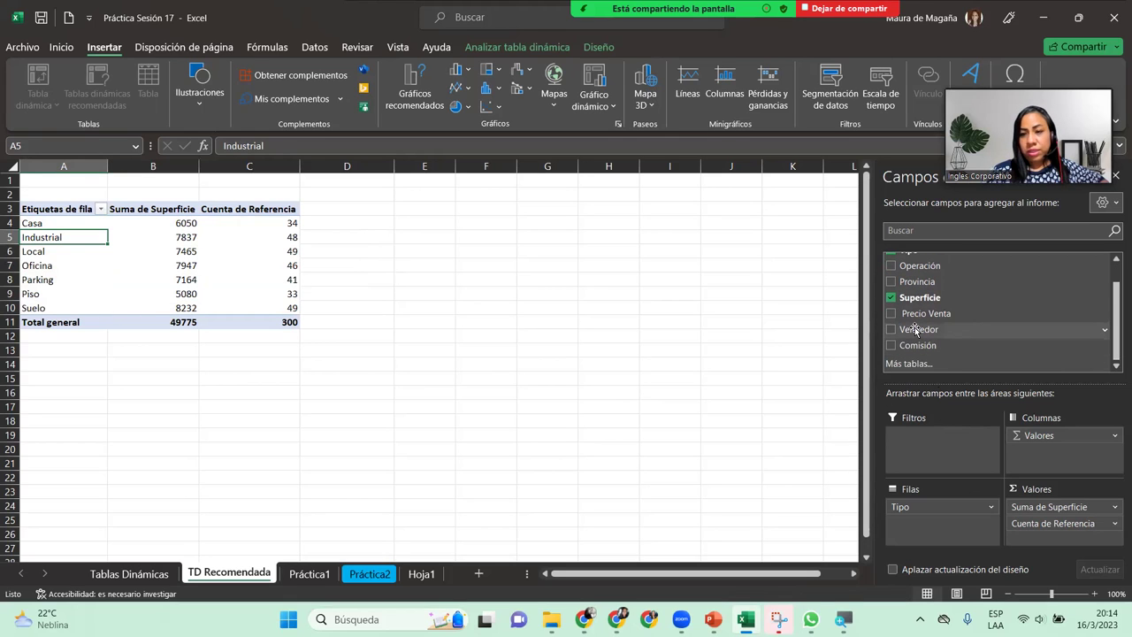
{"action": "left_click_drag", "start_coordinate": [915, 330], "coordinate": [932, 509]}
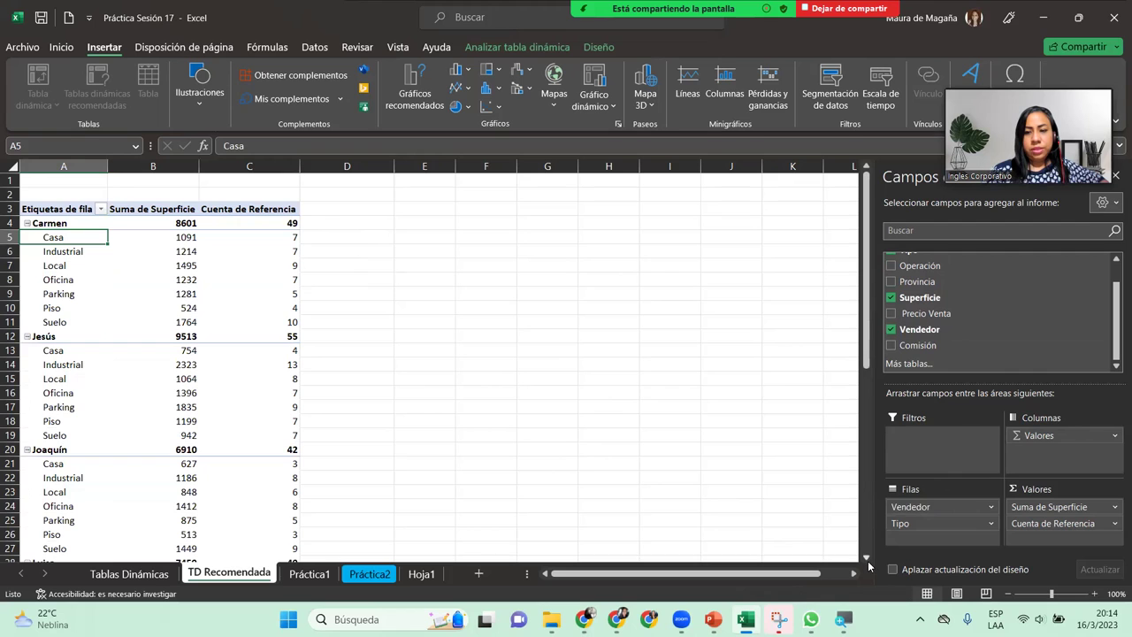
{"action": "left_click", "coordinate": [866, 558]}
{"action": "left_click", "coordinate": [866, 559]}
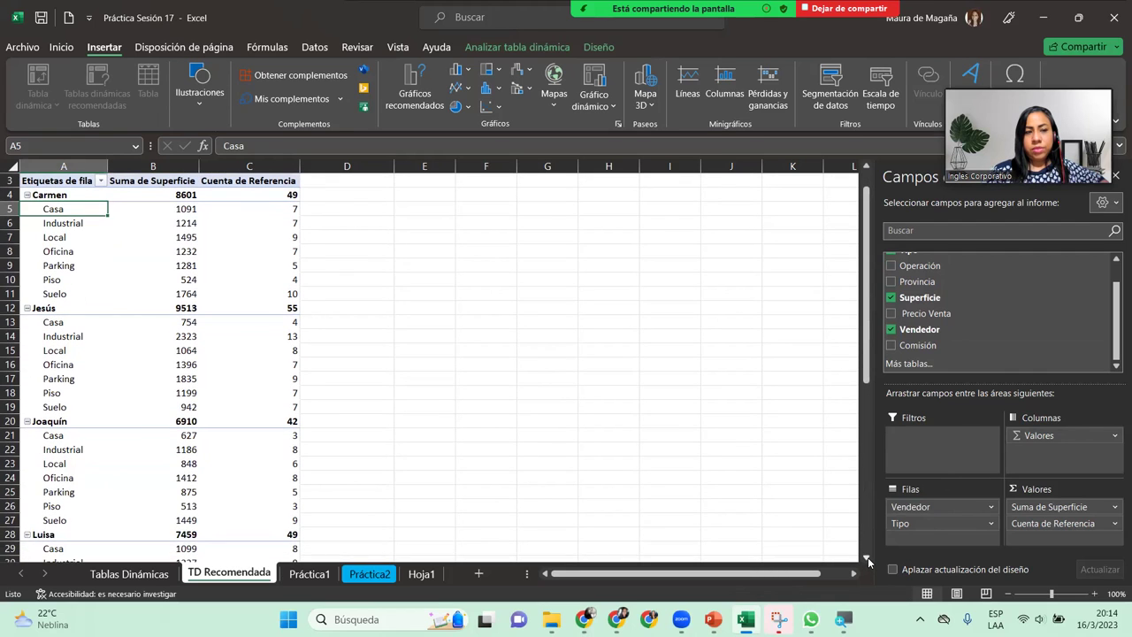
{"action": "left_click", "coordinate": [867, 558]}
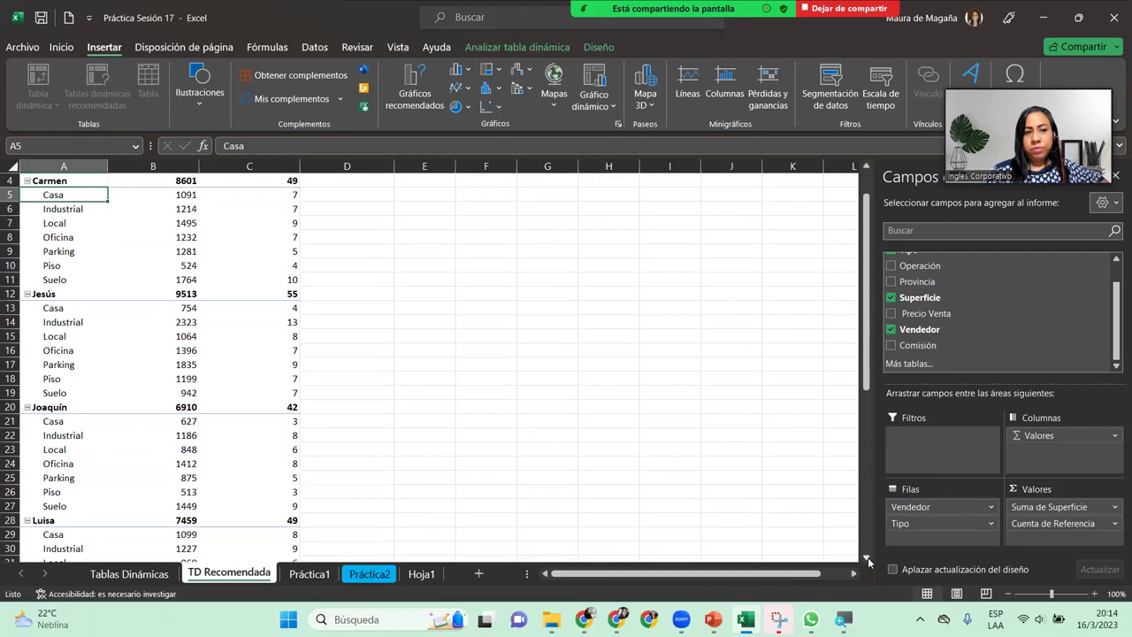
{"action": "left_click", "coordinate": [868, 560]}
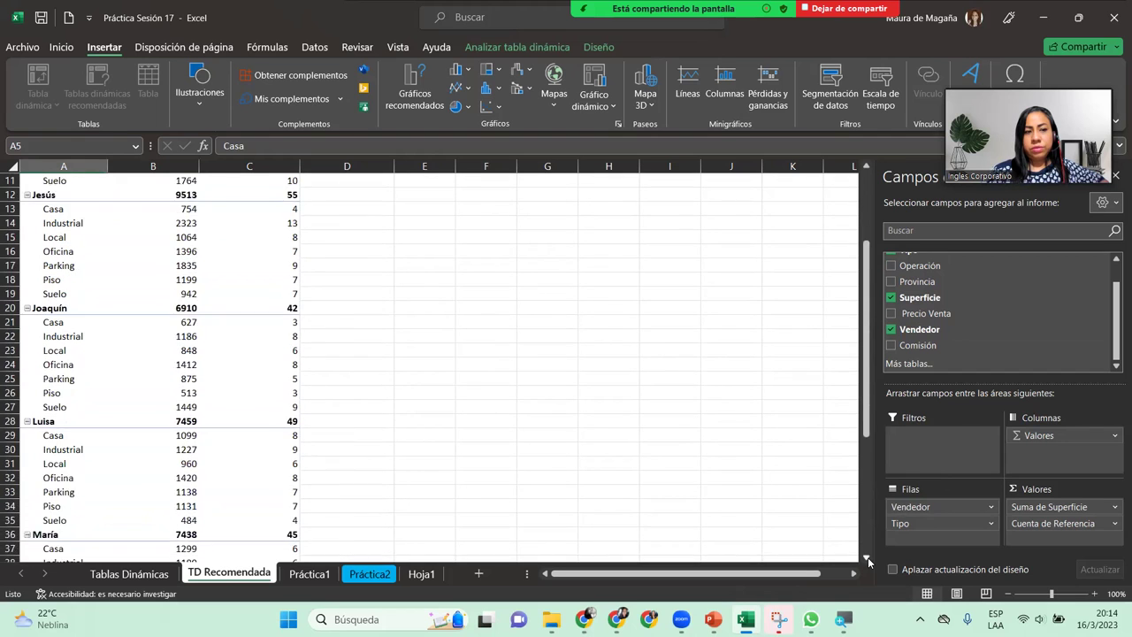
{"action": "left_click", "coordinate": [868, 561]}
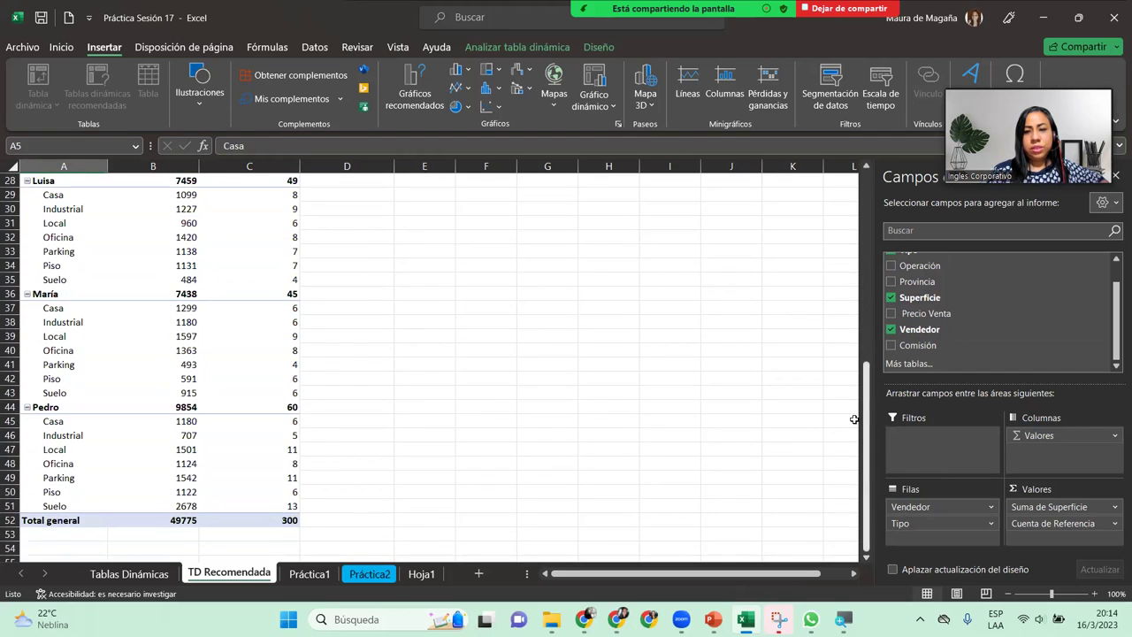
{"action": "left_click_drag", "start_coordinate": [865, 442], "coordinate": [865, 256]}
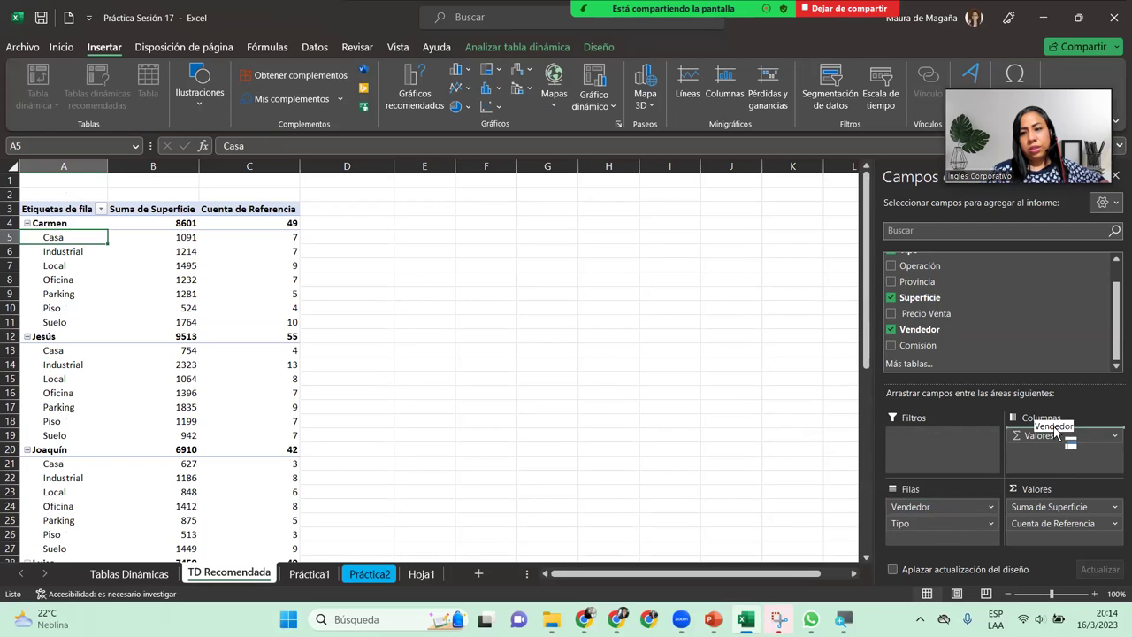
{"action": "left_click_drag", "start_coordinate": [977, 493], "coordinate": [1054, 430]}
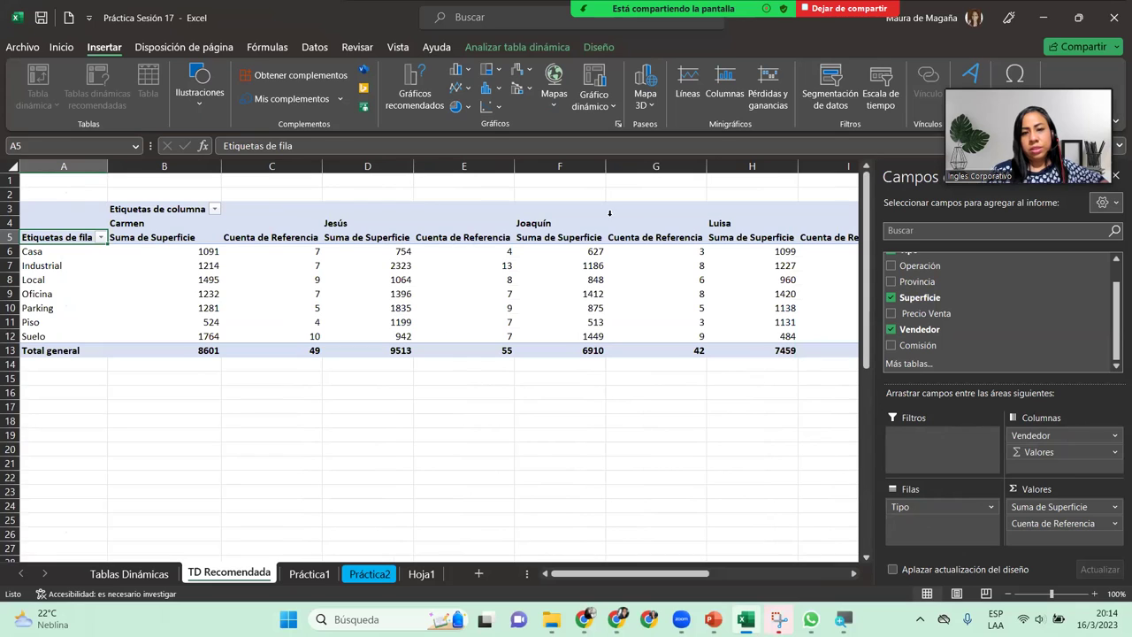
{"action": "mouse_move", "coordinate": [1059, 434]}
{"action": "left_mouse_down"}
{"action": "mouse_move", "coordinate": [972, 522]}
{"action": "mouse_move", "coordinate": [941, 506]}
{"action": "left_mouse_up"}
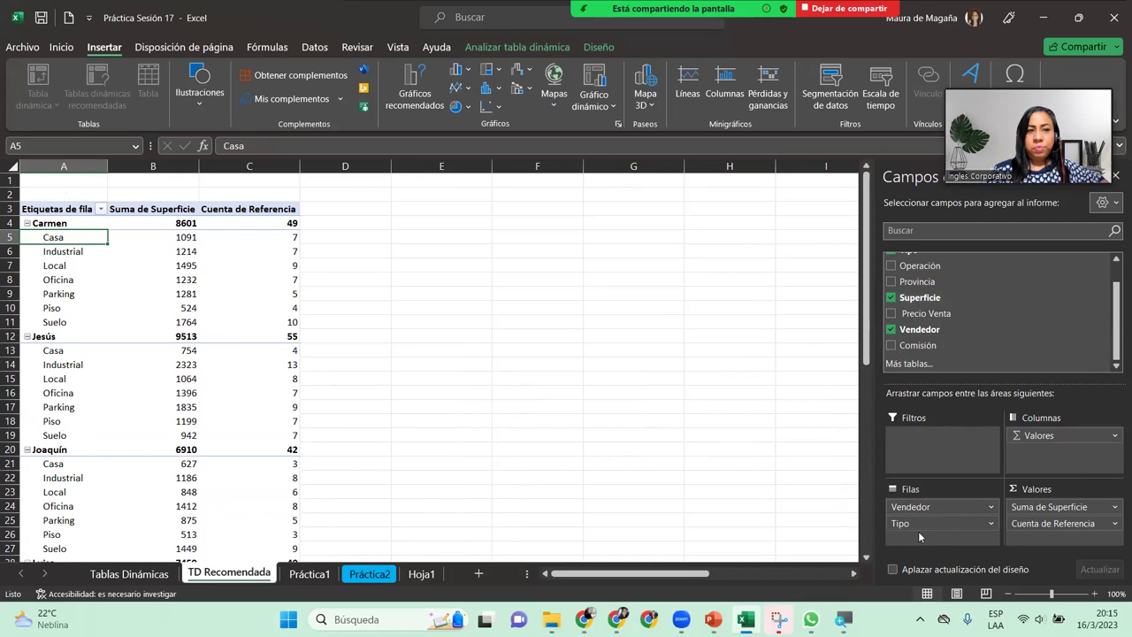
- Rename the pivot table to TD_TotalSuperficie_Cuenta via the Analizar tabla dinámica tab
{"action": "left_click", "coordinate": [540, 49]}
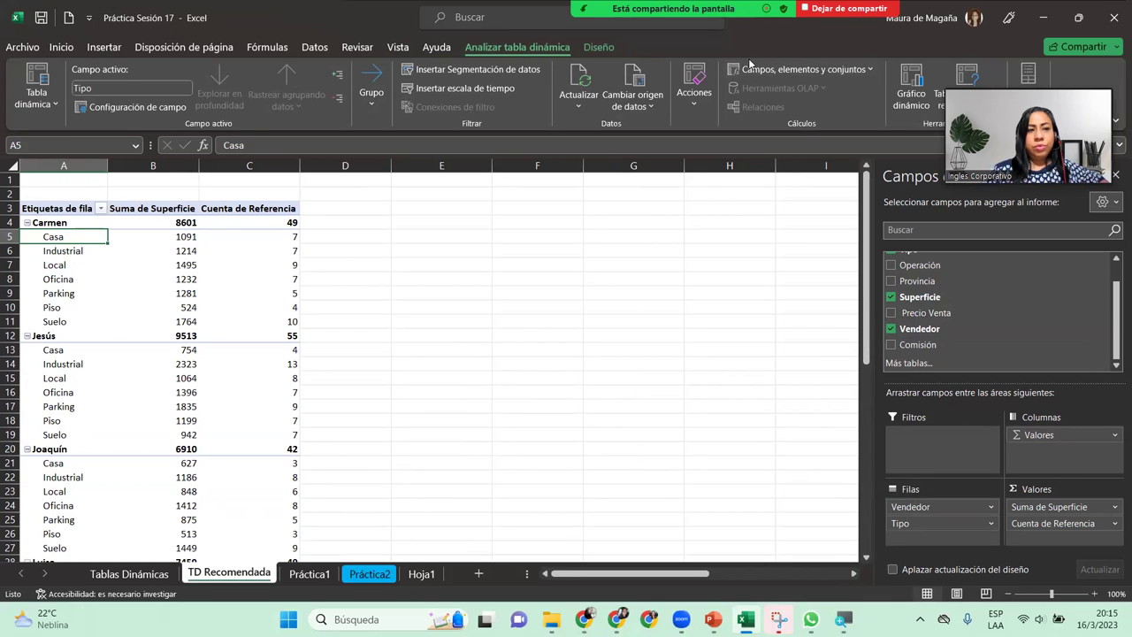
{"action": "left_click", "coordinate": [34, 103]}
{"action": "left_click", "coordinate": [96, 157]}
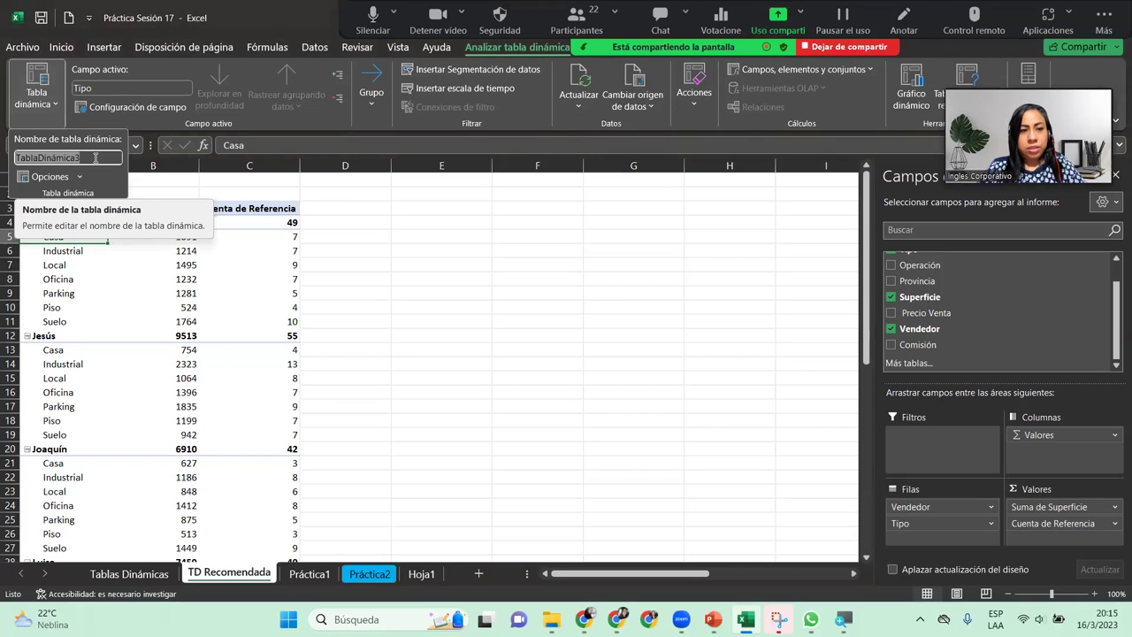
{"action": "type", "text": "TD"}
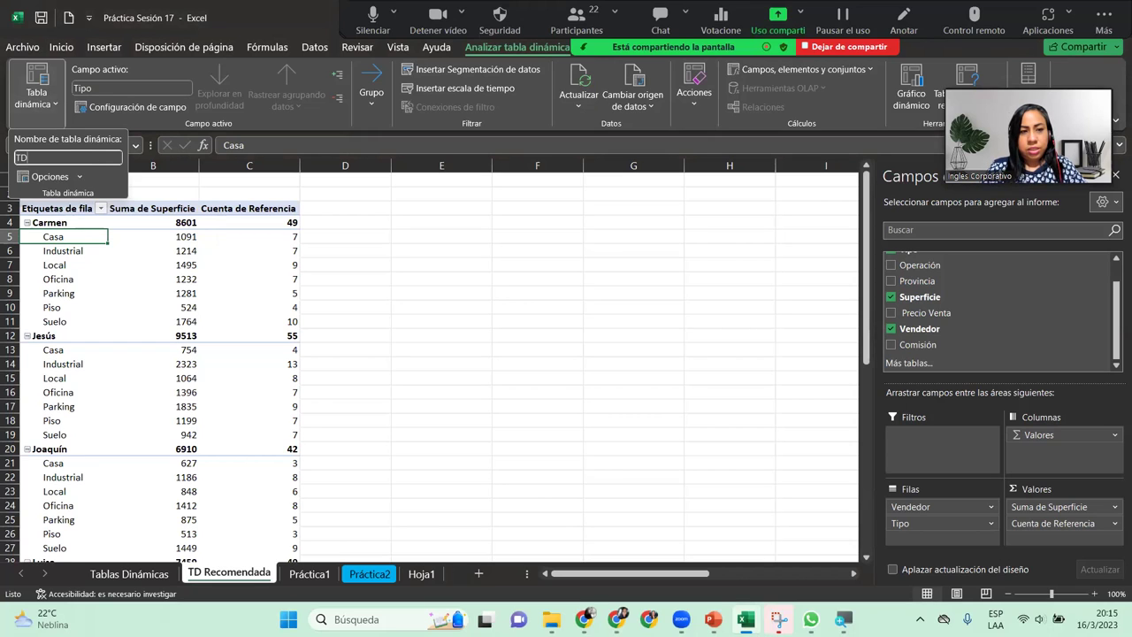
{"action": "type", "text": "_S"}
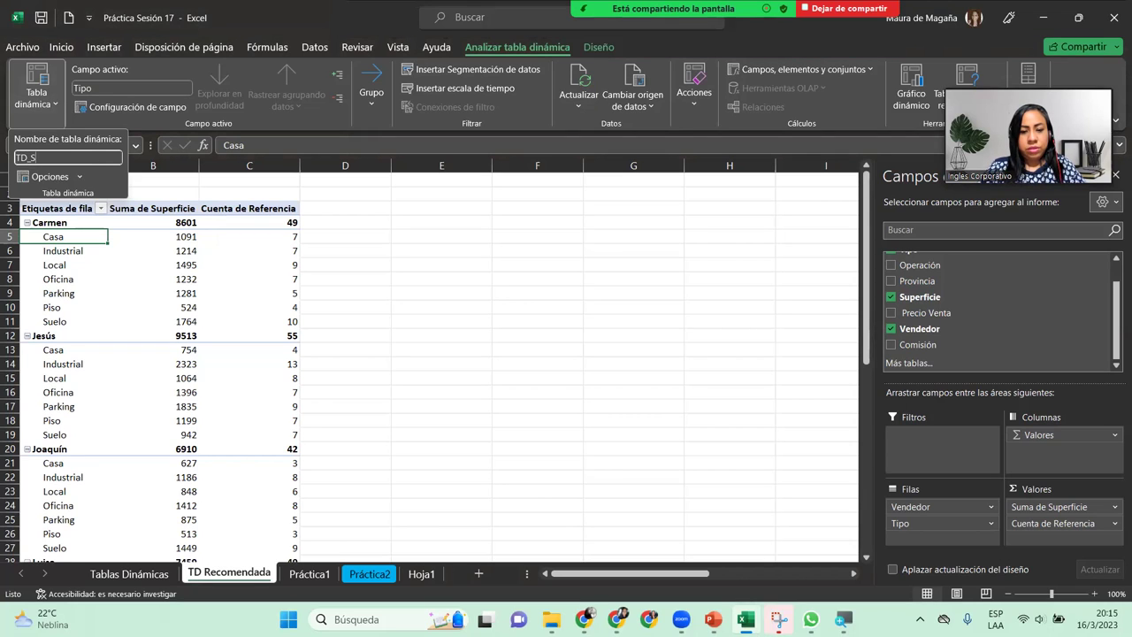
{"action": "key", "text": "BackSpace"}
{"action": "type", "text": "TotalSuperficie_"}
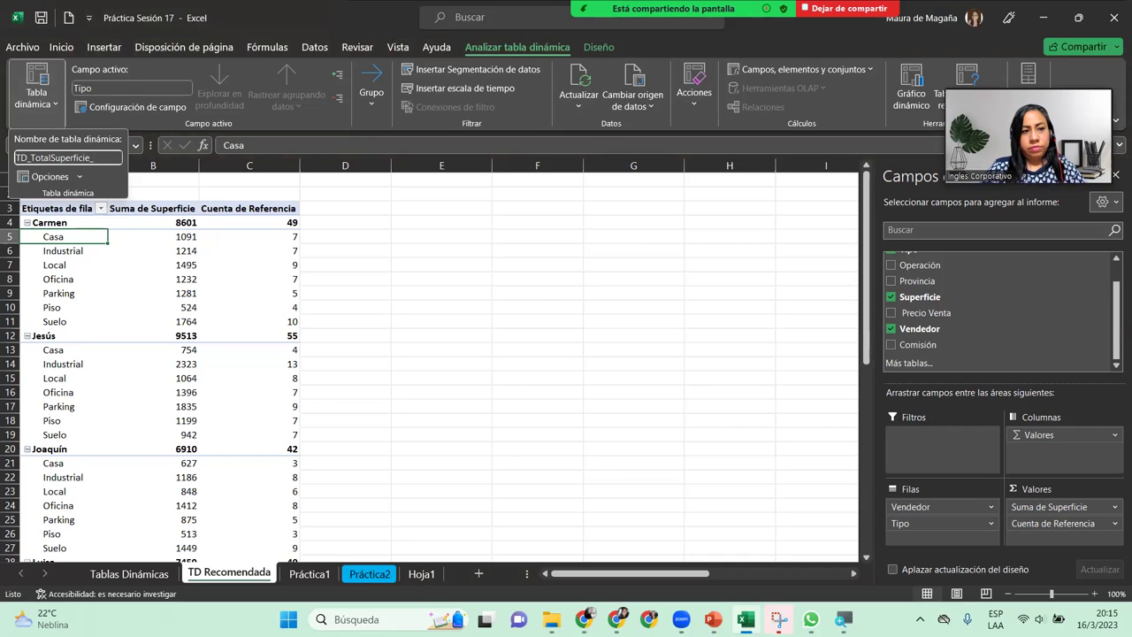
{"action": "type", "text": "Cuenta"}
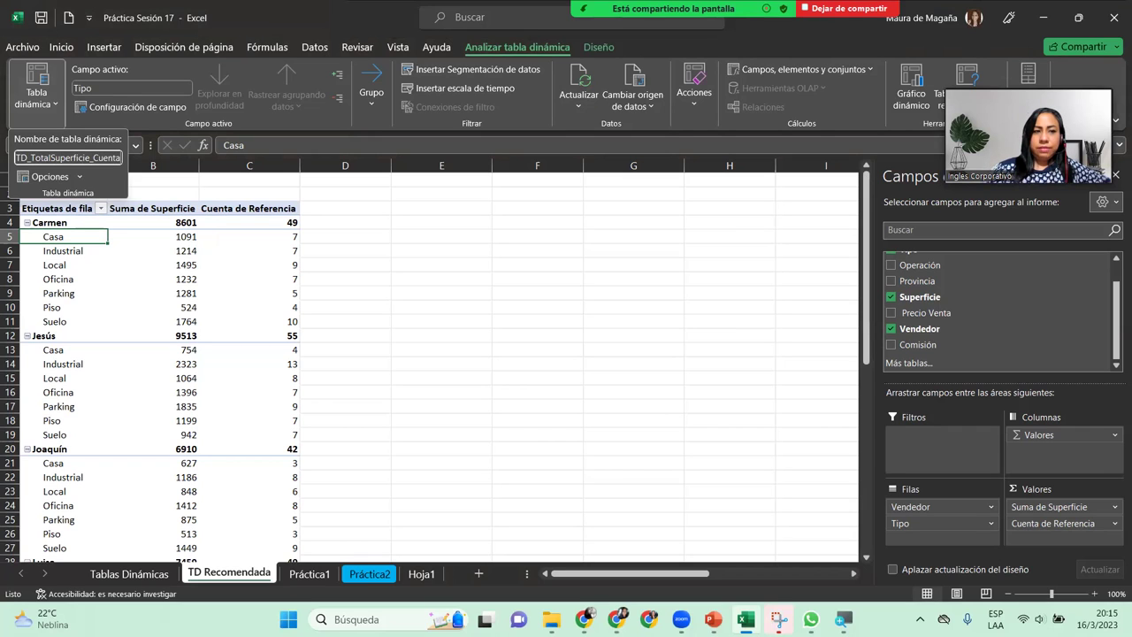
{"action": "left_click", "coordinate": [95, 163]}
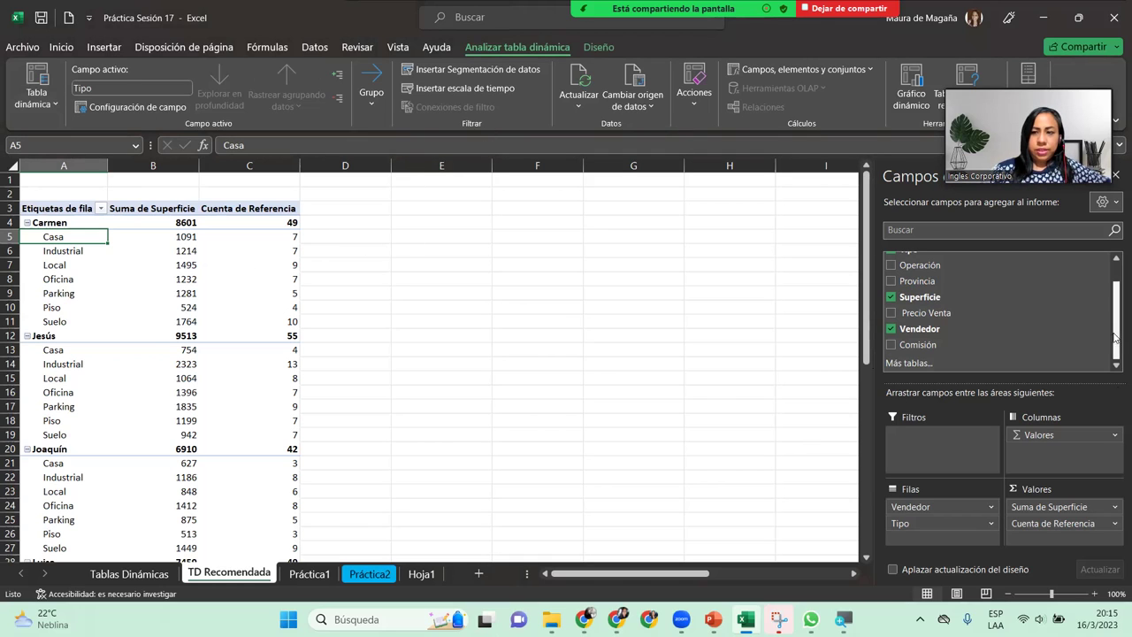
- Open Insertar Segmentación de datos, listing fields Referencia through Comisión
{"action": "left_click_drag", "start_coordinate": [1113, 309], "coordinate": [1112, 283]}
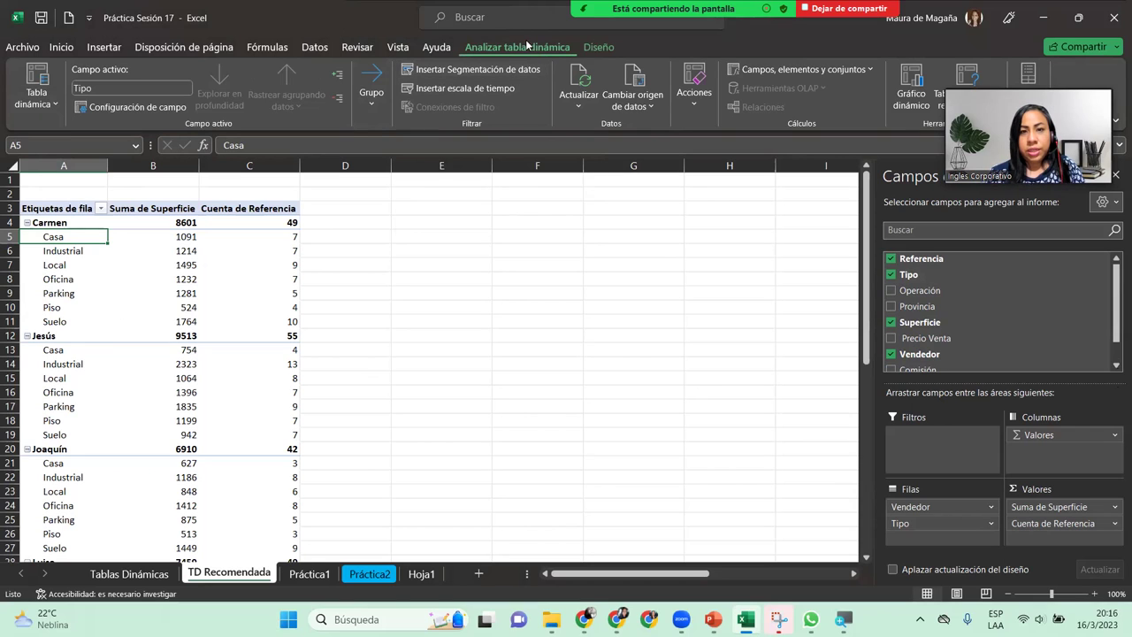
{"action": "left_click", "coordinate": [508, 71]}
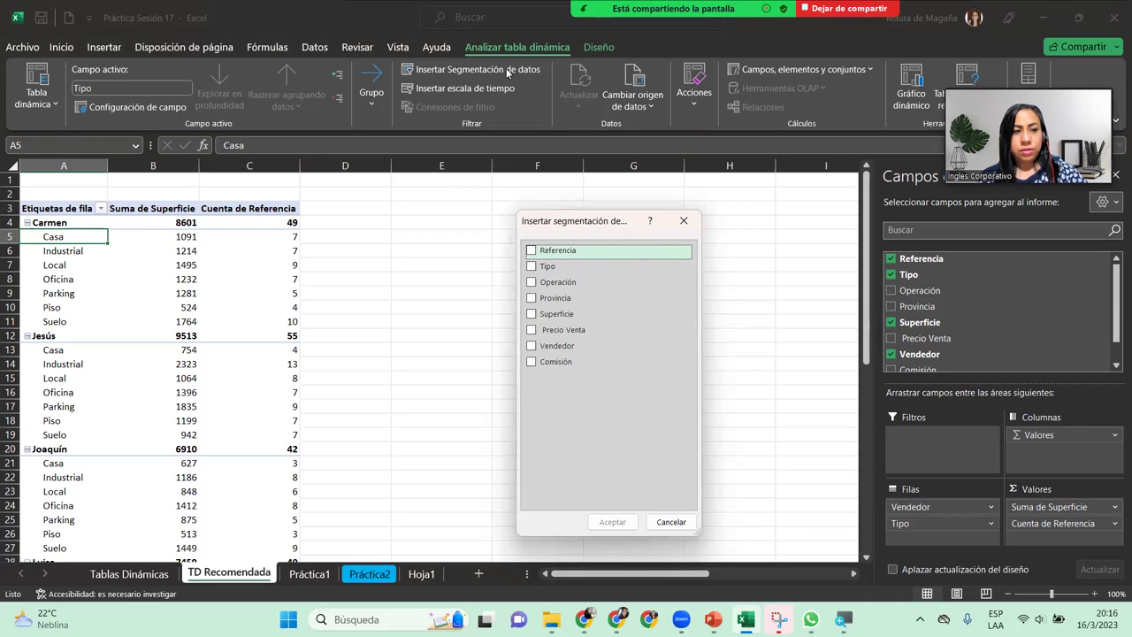
- Dismiss the slicer dialog without adding a slicer and stop the Zoom screen share
{"action": "left_click", "coordinate": [956, 84]}
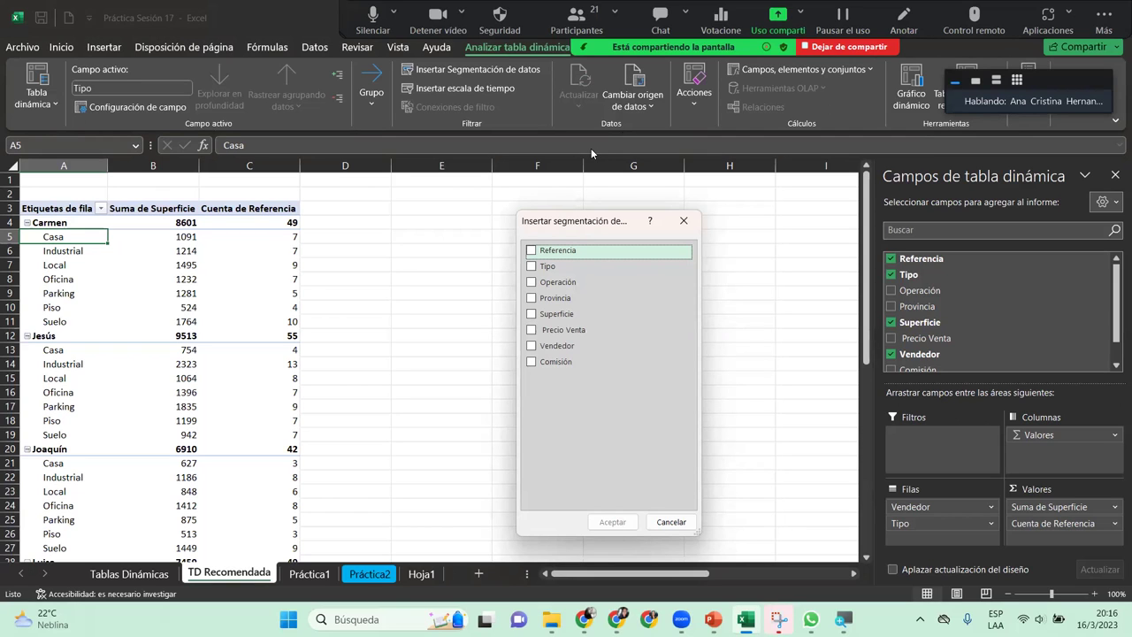
{"action": "left_click", "coordinate": [844, 47]}
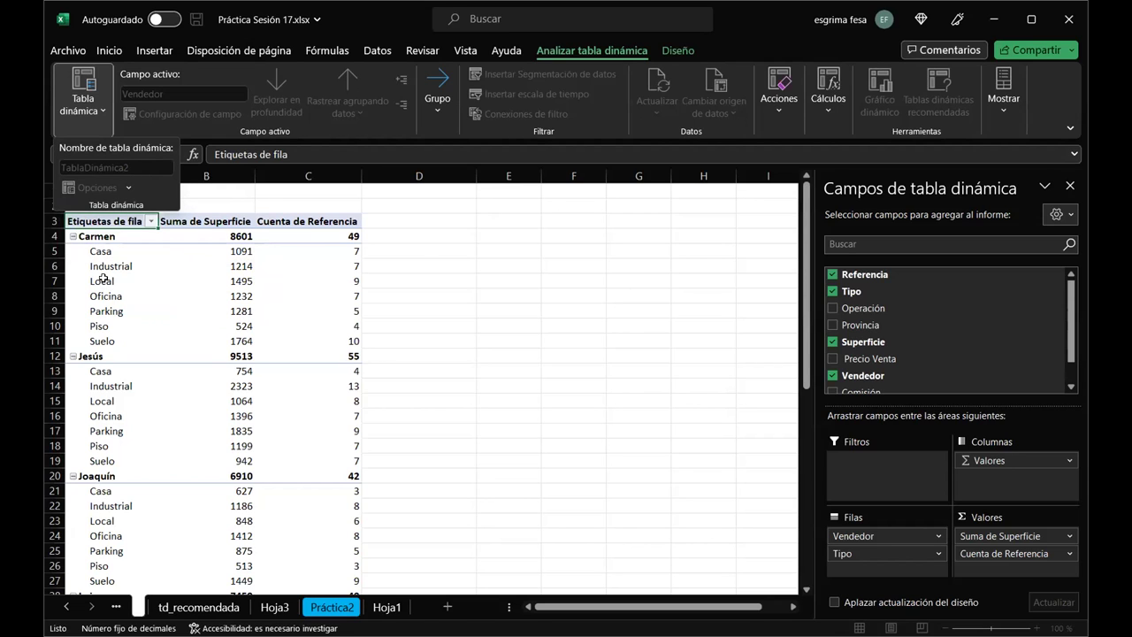
- Close the pivot table name options and dismiss the invalid sheet-name warnings
{"action": "key", "text": "Escape"}
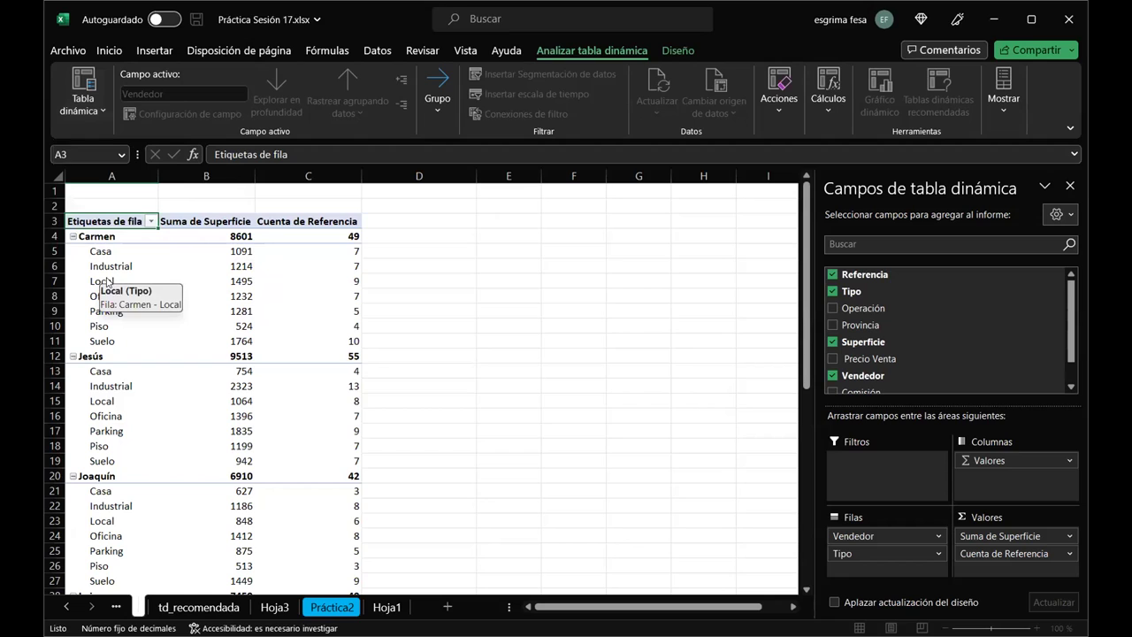
{"action": "double_click", "coordinate": [107, 281]}
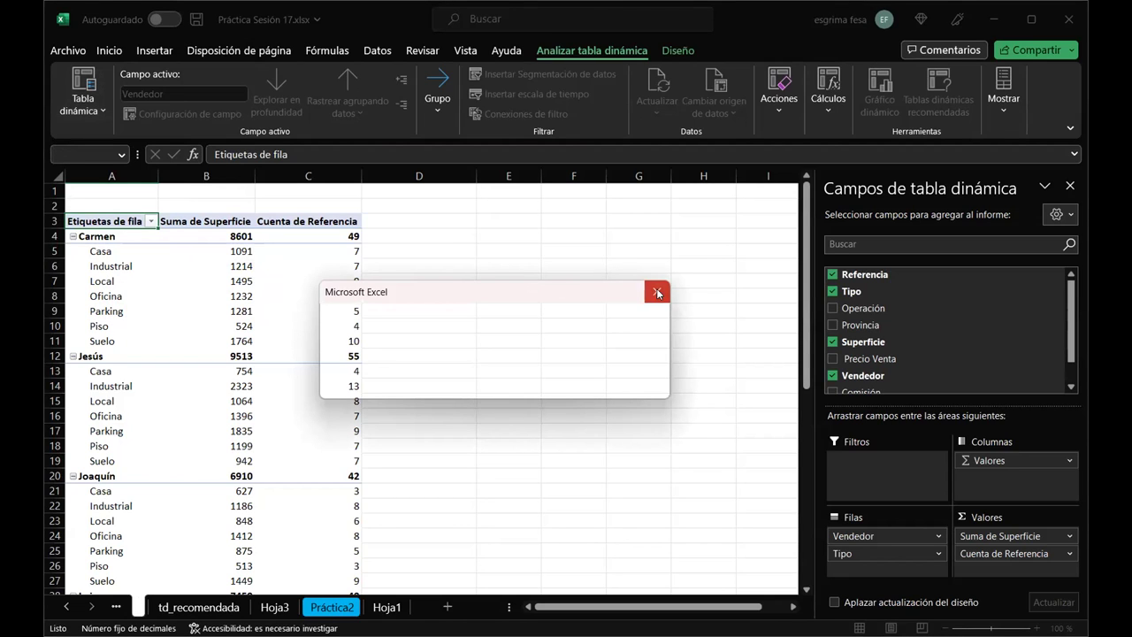
{"action": "left_click", "coordinate": [657, 293]}
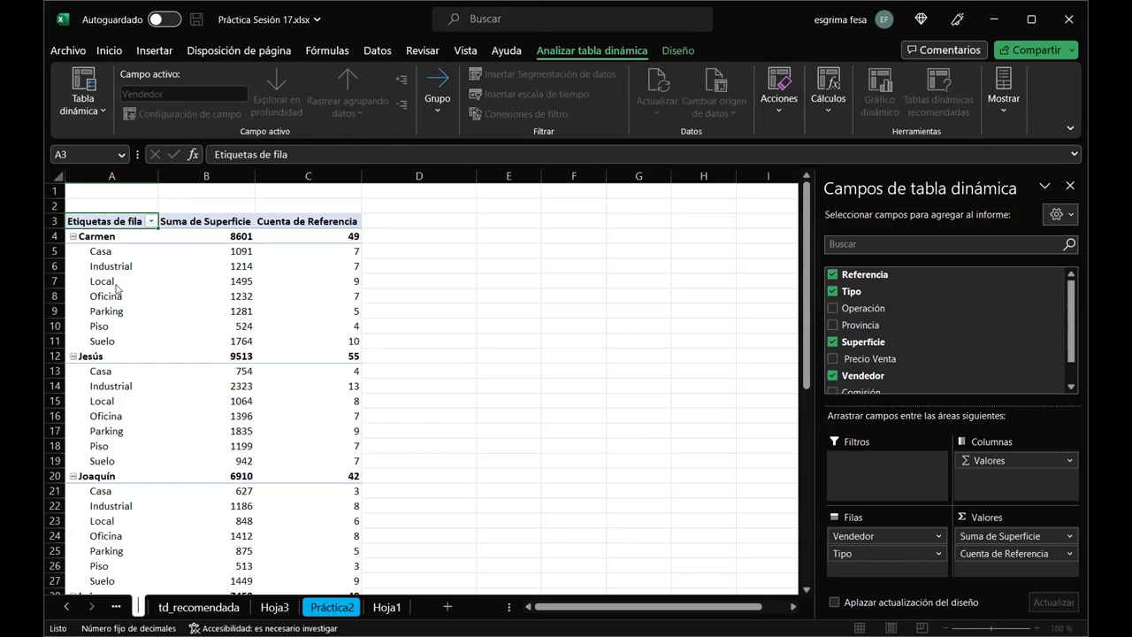
{"action": "double_click", "coordinate": [115, 285]}
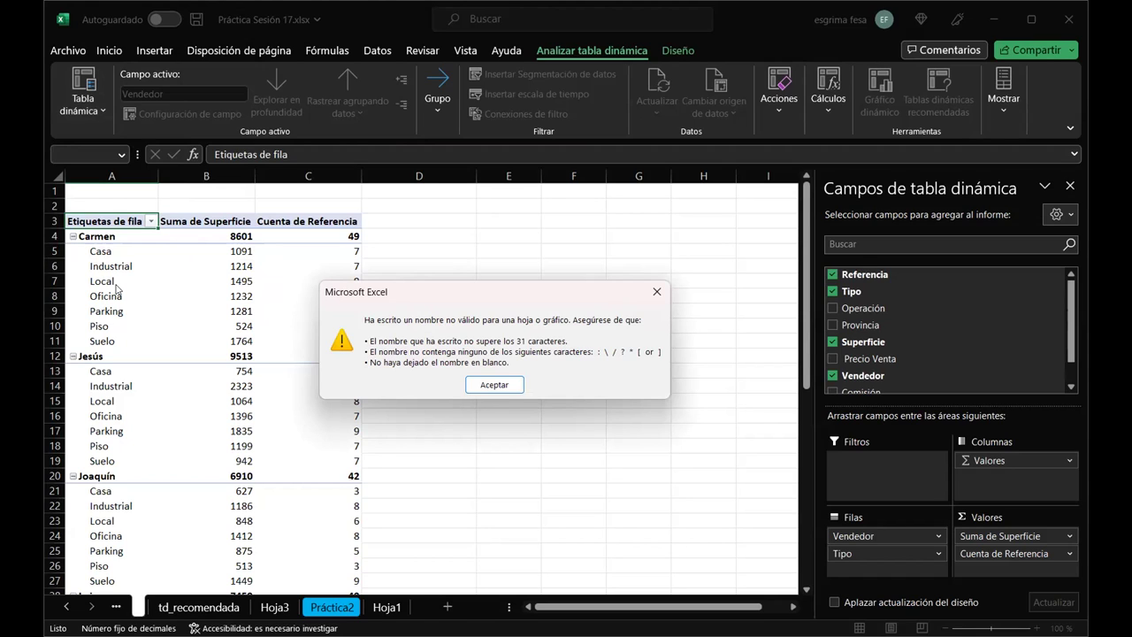
{"action": "left_click", "coordinate": [496, 388]}
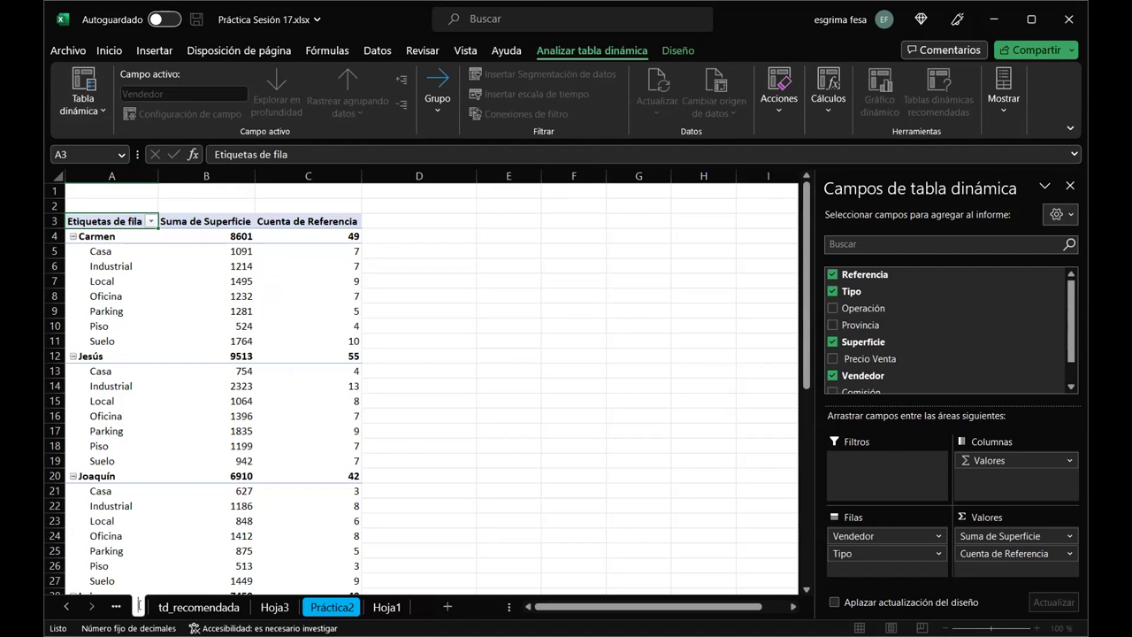
- Rename the pivot table's sheet tab to TD_RECOMENDADA
{"action": "double_click", "coordinate": [138, 606]}
{"action": "type", "text": "TD"}
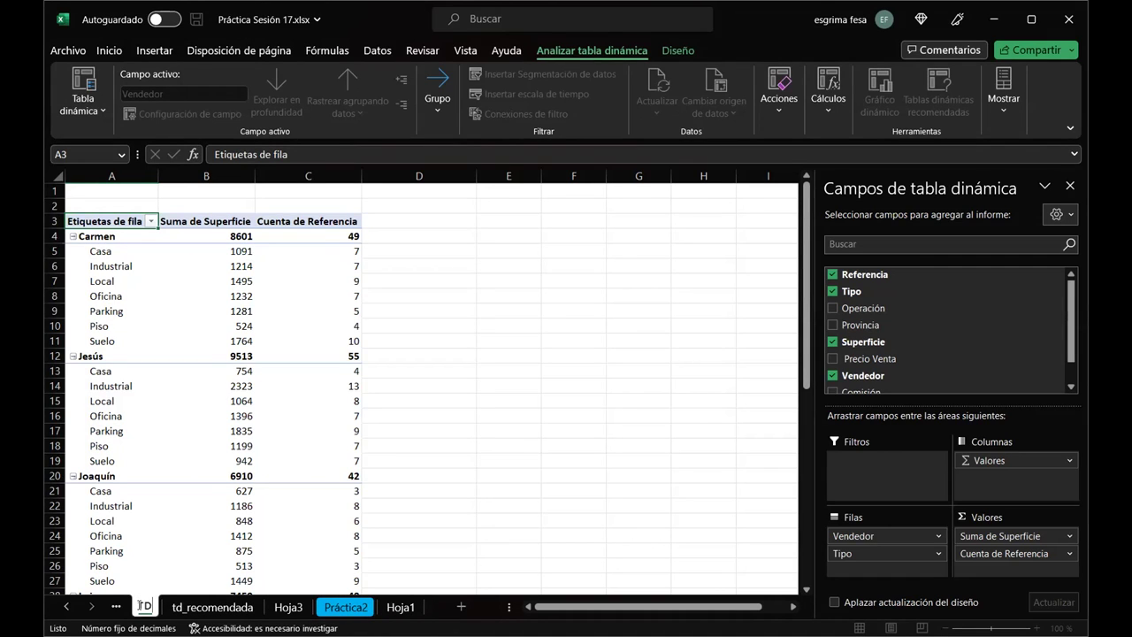
{"action": "type", "text": "_RECO"}
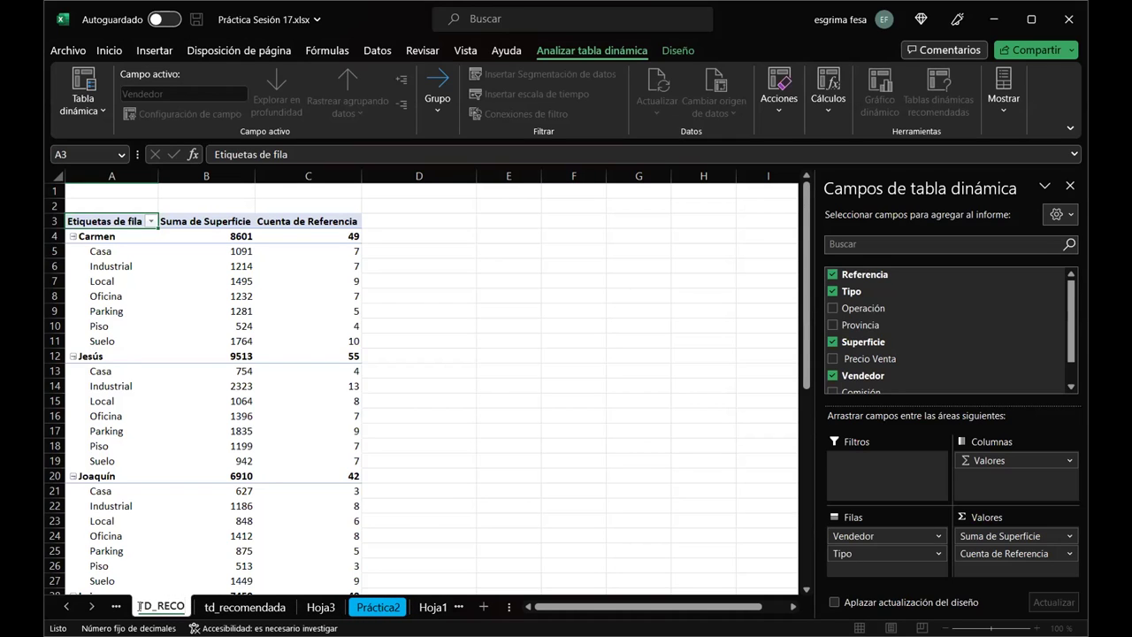
{"action": "type", "text": "M"}
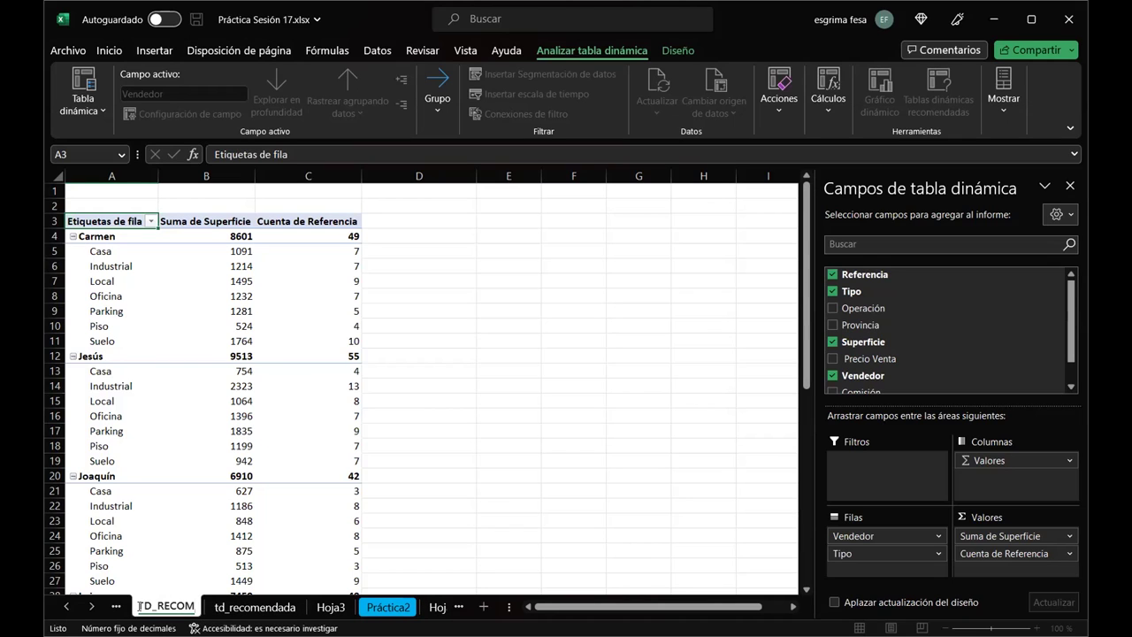
{"action": "key", "text": "BackSpace"}
{"action": "key", "text": "BackSpace"}
{"action": "key", "text": "BackSpace"}
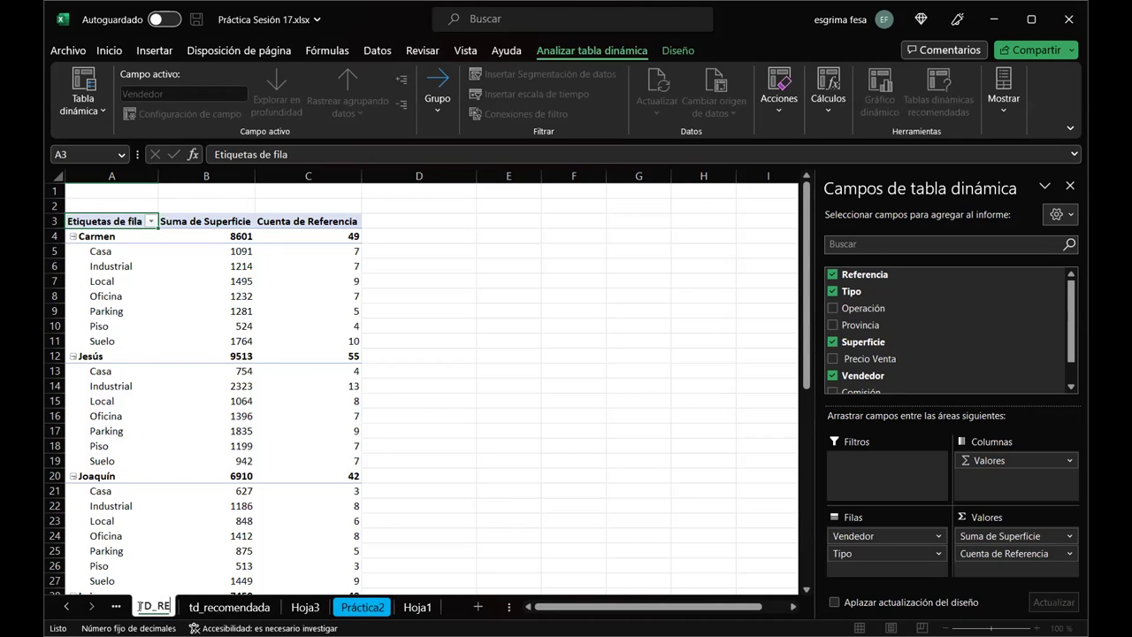
{"action": "type", "text": "COMENDADA"}
{"action": "key", "text": "Return"}
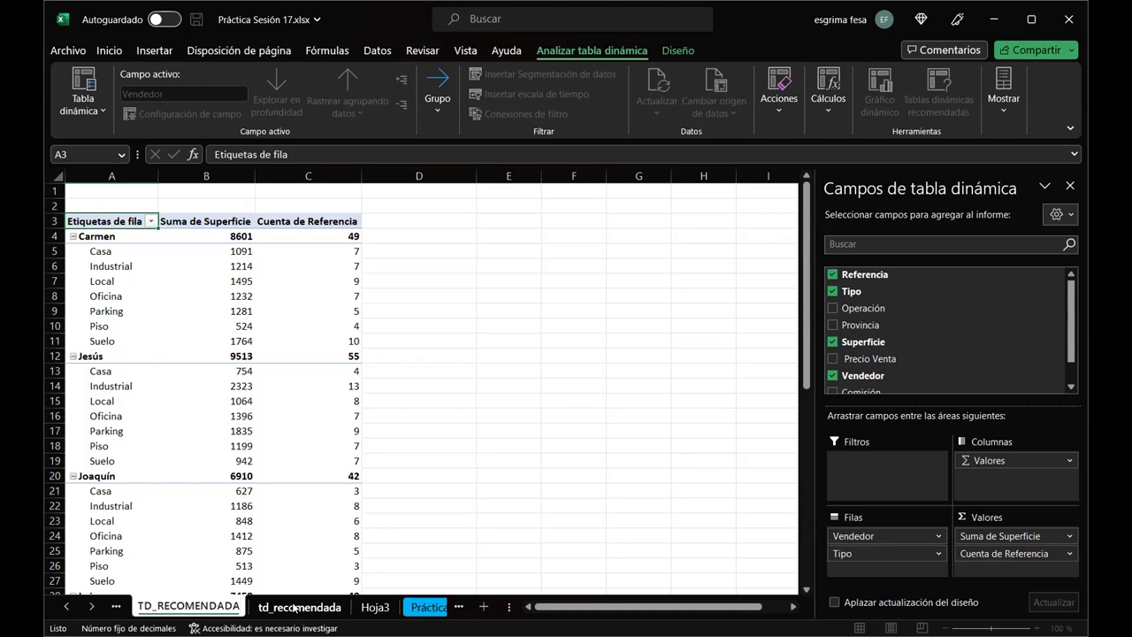
- Dismiss the name-in-use warning and rename the pivot sheet to TD_RECOEMDADA2
{"action": "left_click", "coordinate": [295, 608]}
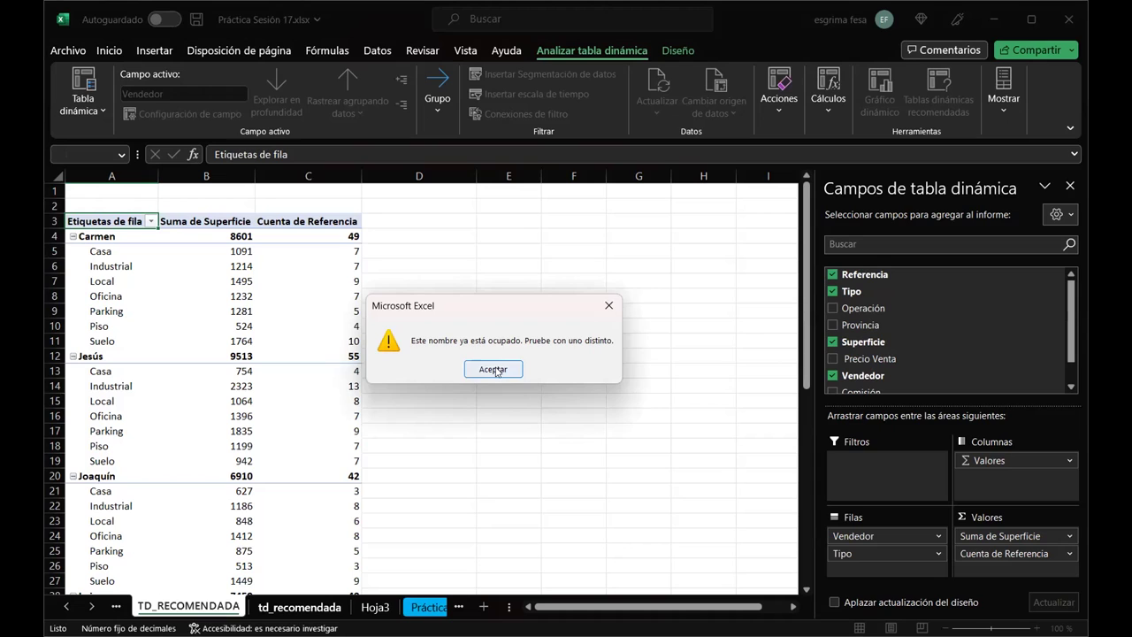
{"action": "left_click", "coordinate": [496, 372]}
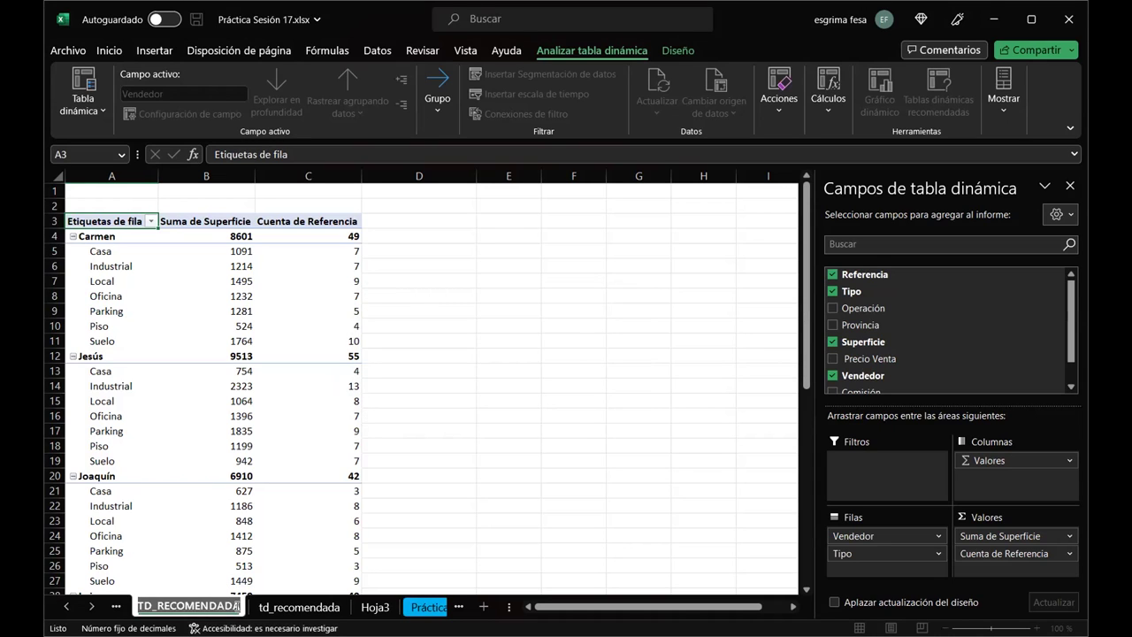
{"action": "key", "text": "Escape"}
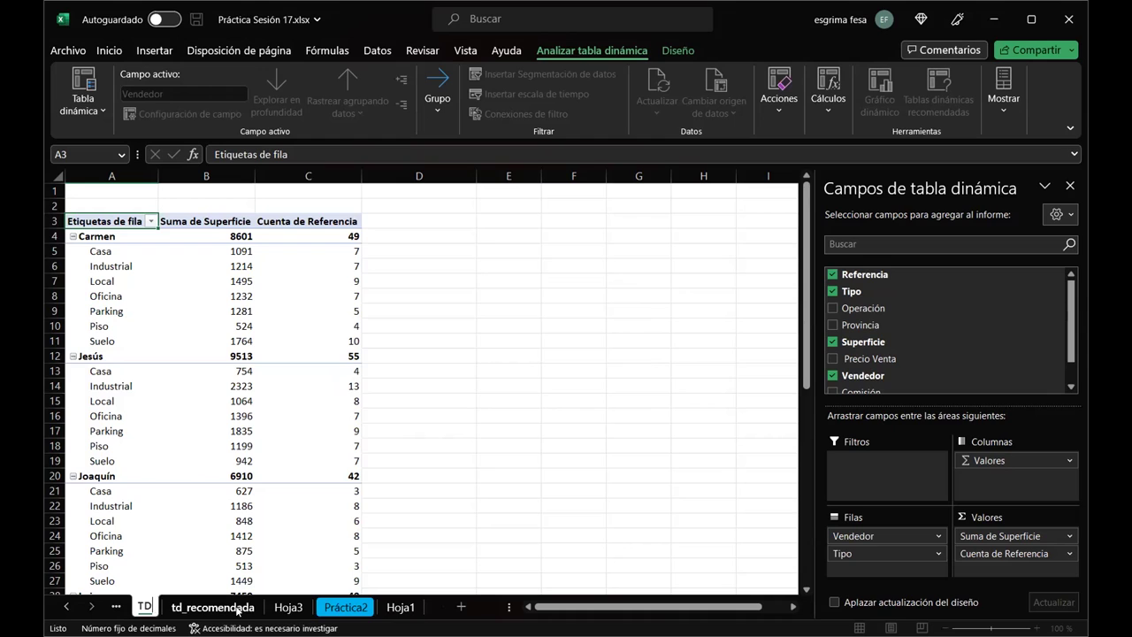
{"action": "type", "text": "_REC"}
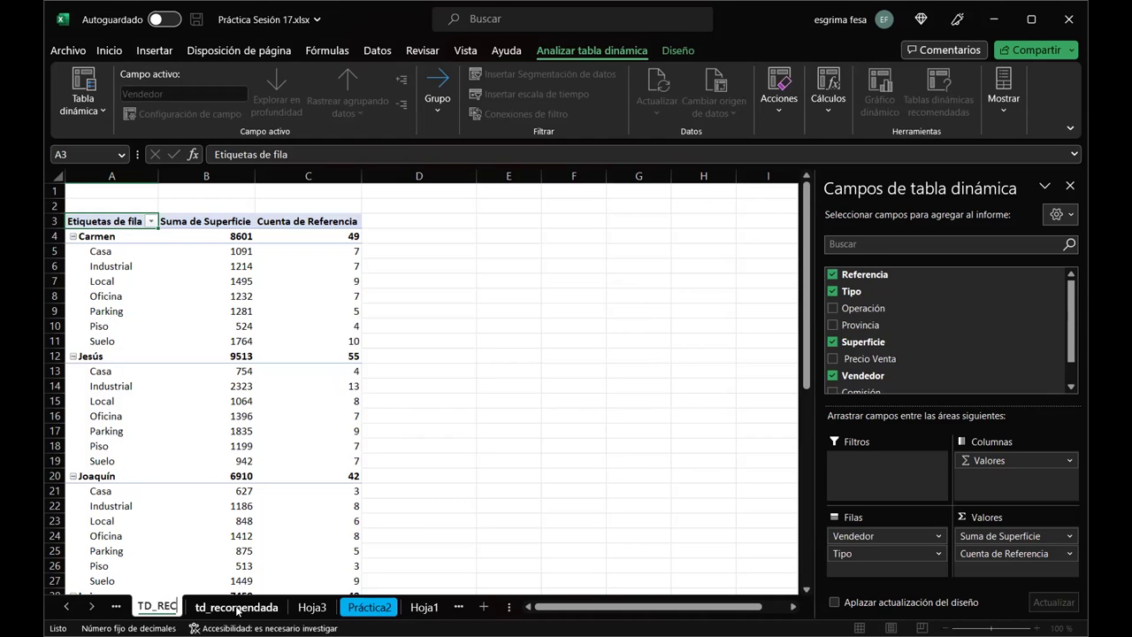
{"action": "type", "text": "OEMDADA"}
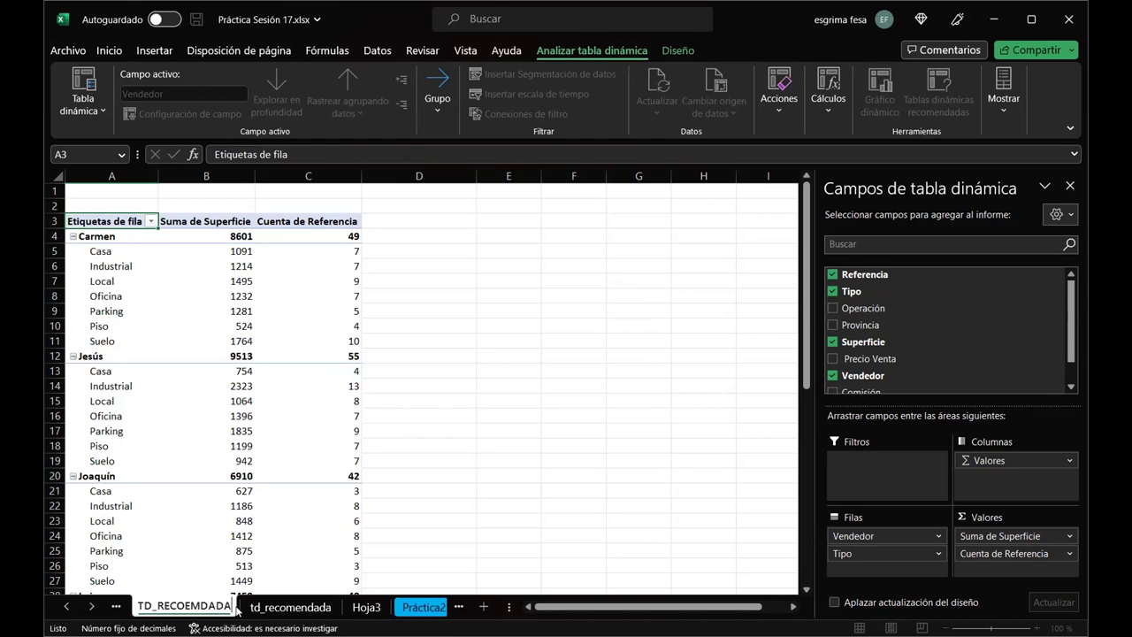
{"action": "type", "text": "2"}
{"action": "double_click", "coordinate": [237, 605]}
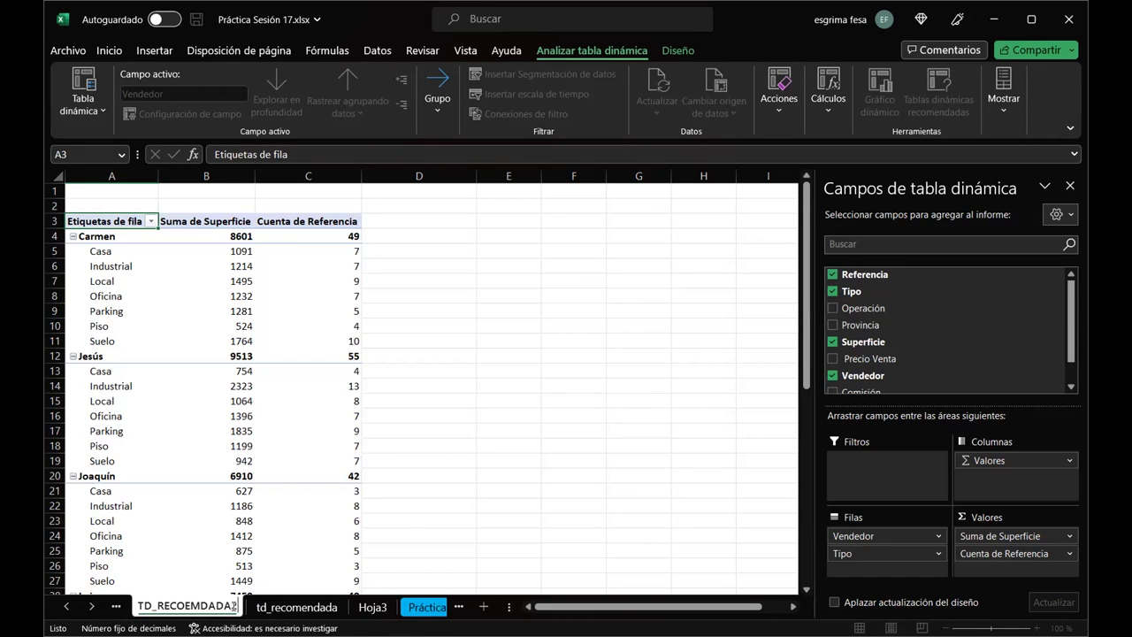
{"action": "left_click", "coordinate": [295, 566]}
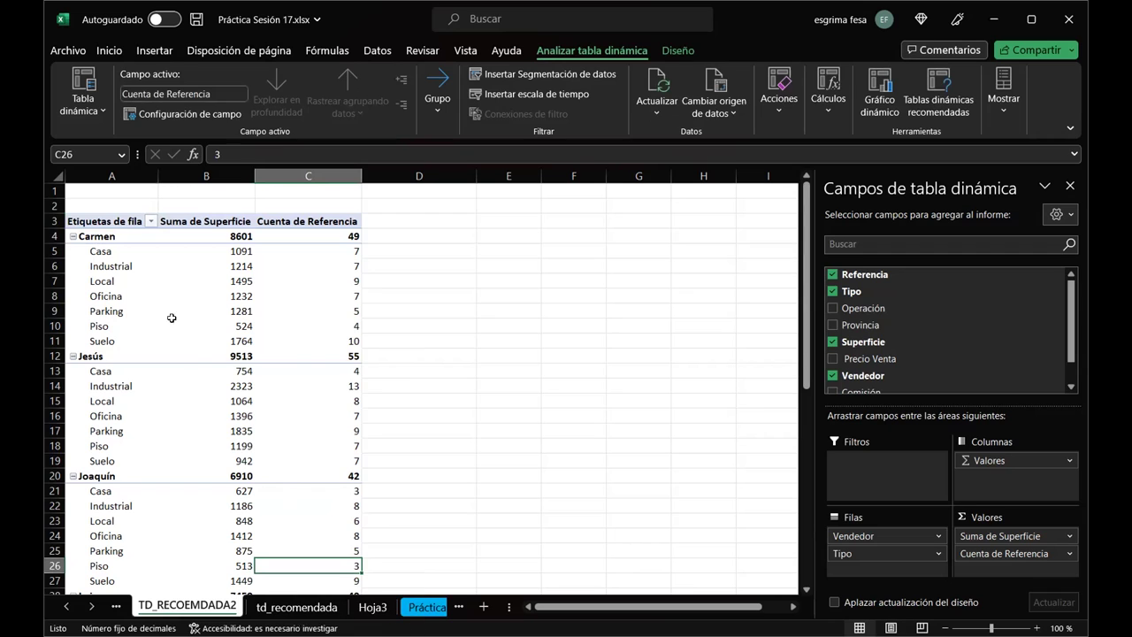
- Select a Tipo row label in the pivot and show its PivotTable Analyze options
{"action": "left_click", "coordinate": [103, 282]}
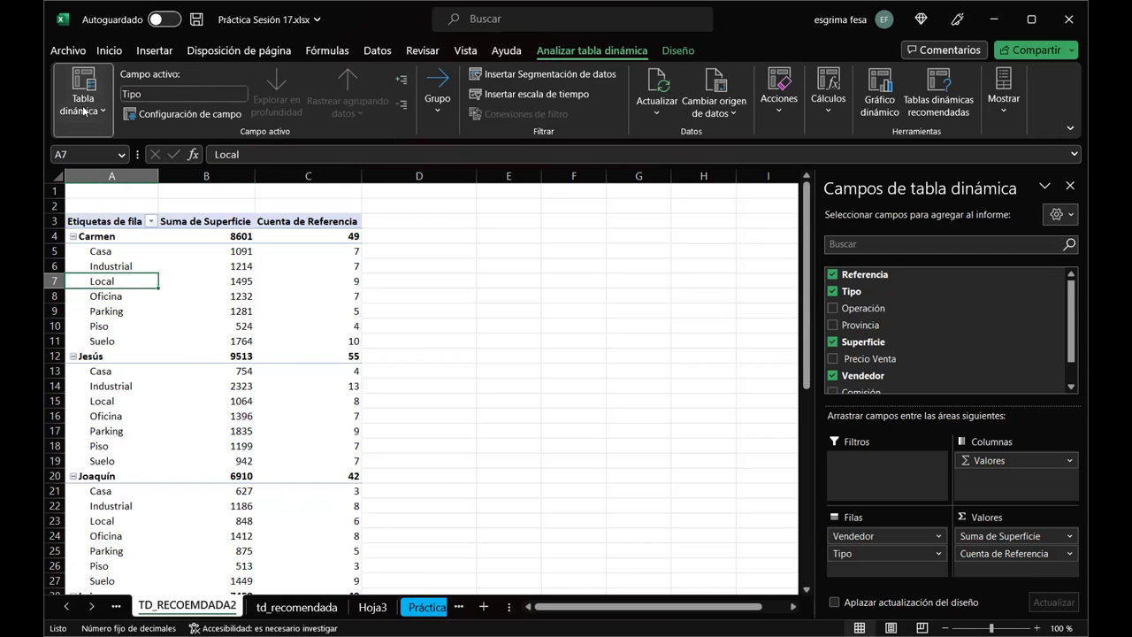
{"action": "left_click", "coordinate": [83, 111]}
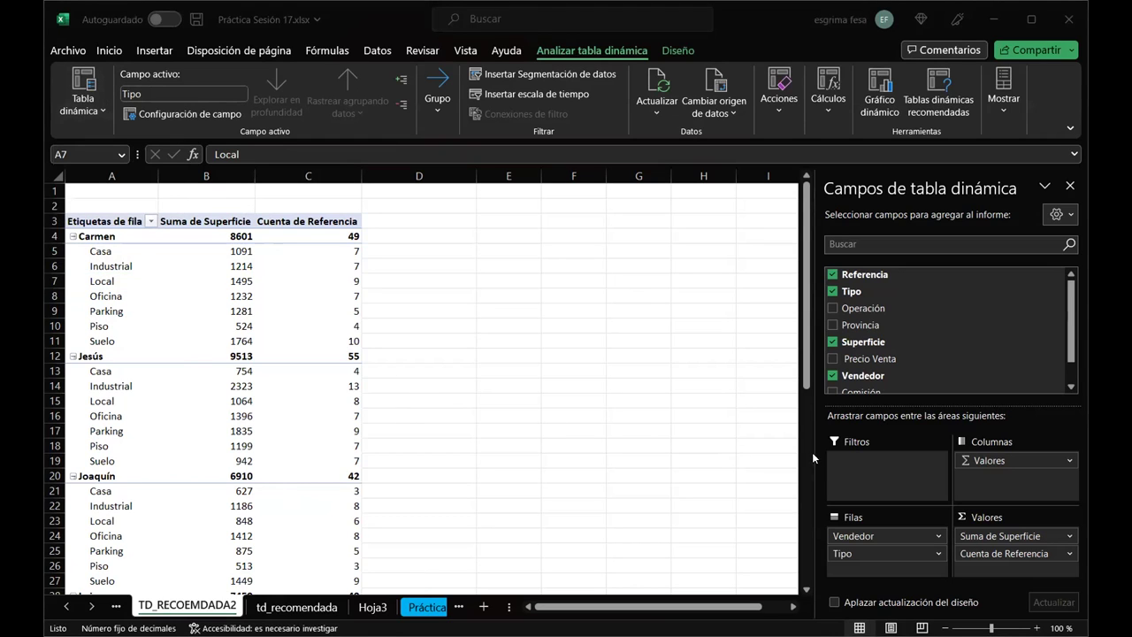
{"action": "scroll", "coordinate": [756, 485], "scroll_direction": "down", "scroll_amount": 1}
{"action": "scroll", "coordinate": [756, 485], "scroll_direction": "up", "scroll_amount": 1}
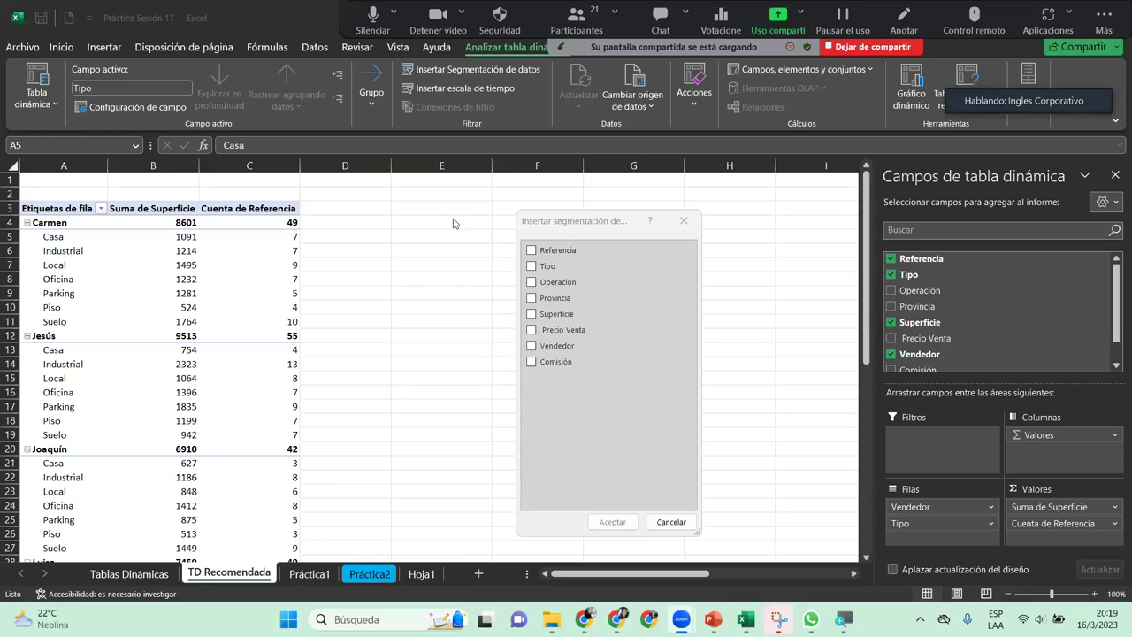
- Move the Insert Slicers list aside, tick Provincia and insert its slicer
{"action": "left_click", "coordinate": [575, 222]}
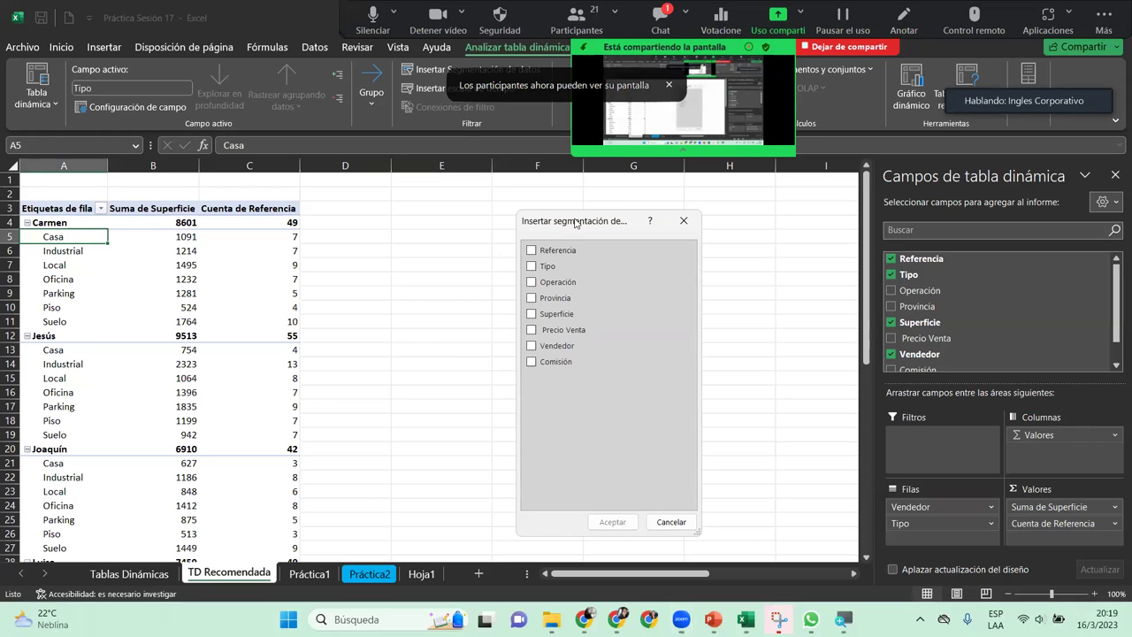
{"action": "left_click_drag", "start_coordinate": [575, 222], "coordinate": [429, 227]}
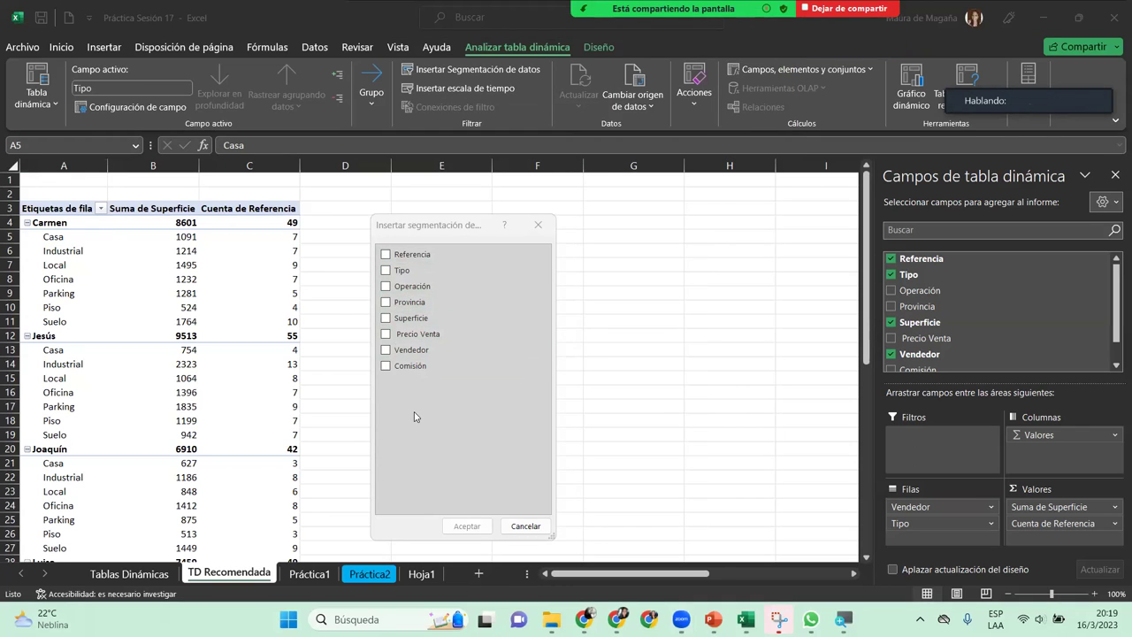
{"action": "left_click", "coordinate": [396, 304]}
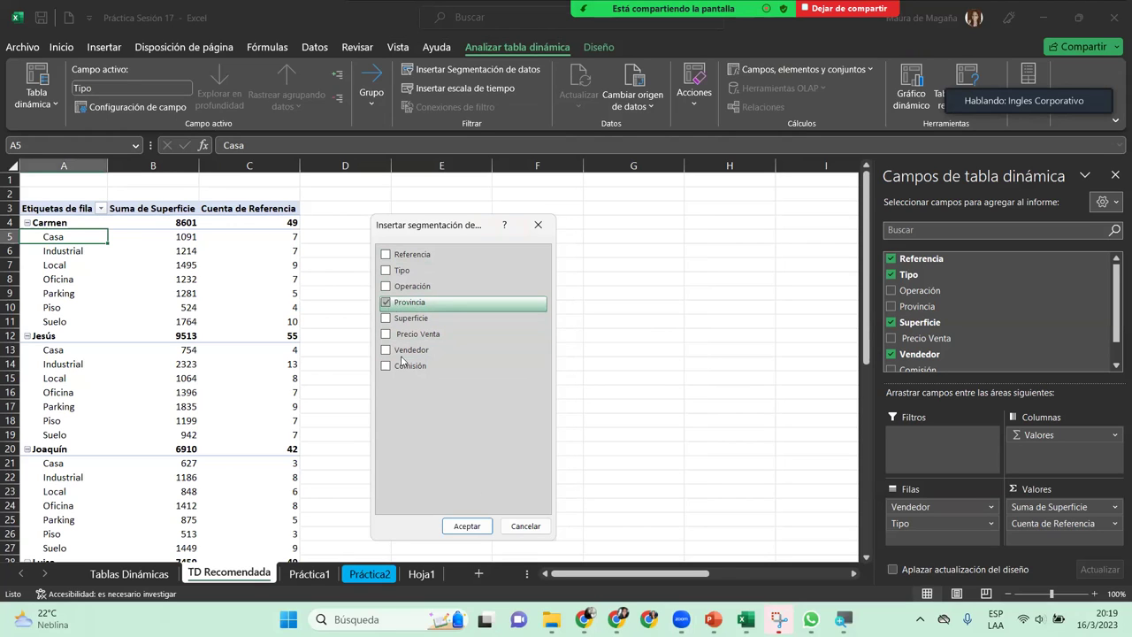
{"action": "left_click", "coordinate": [467, 526]}
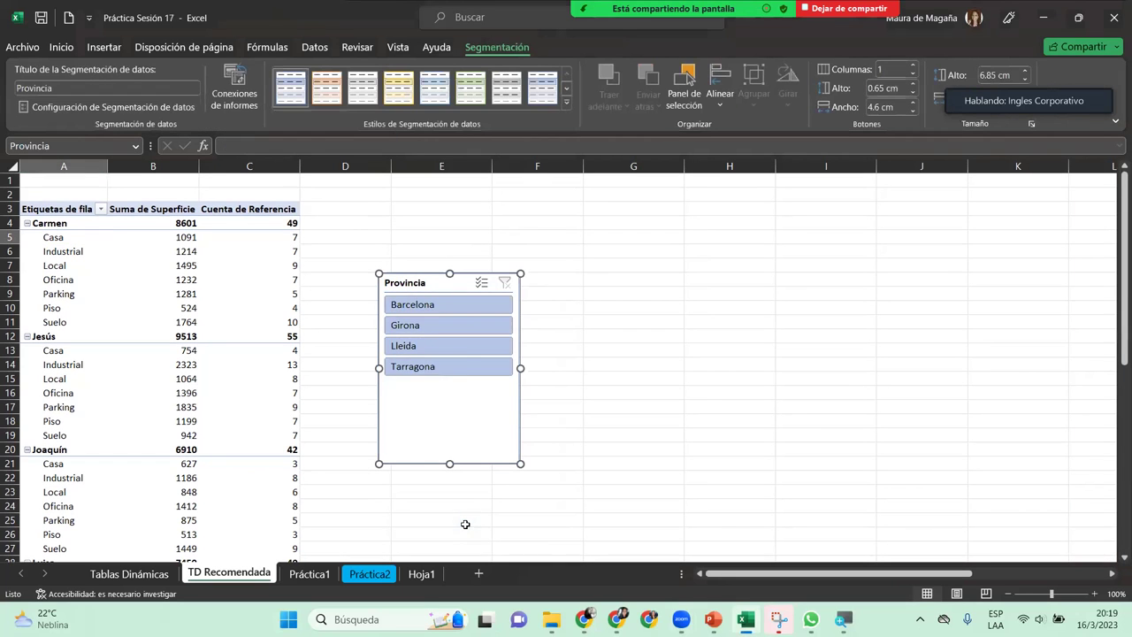
- Place the slicer beside the pivot, shorten it to four provinces, and apply a dark blue style
{"action": "left_click_drag", "start_coordinate": [429, 286], "coordinate": [358, 211]}
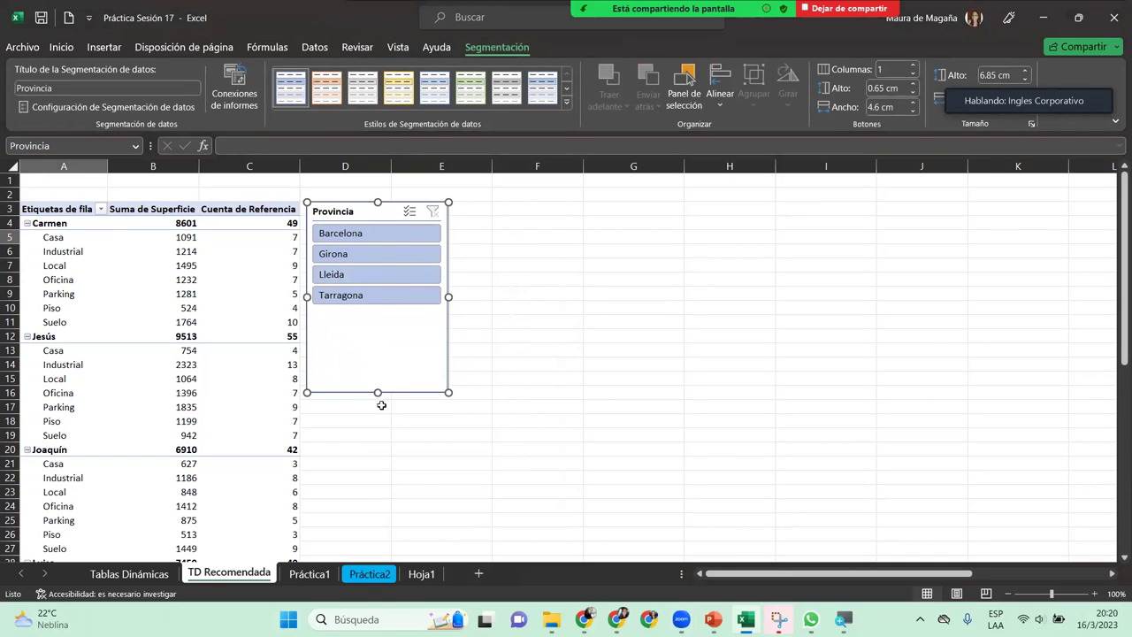
{"action": "left_click_drag", "start_coordinate": [377, 393], "coordinate": [397, 310]}
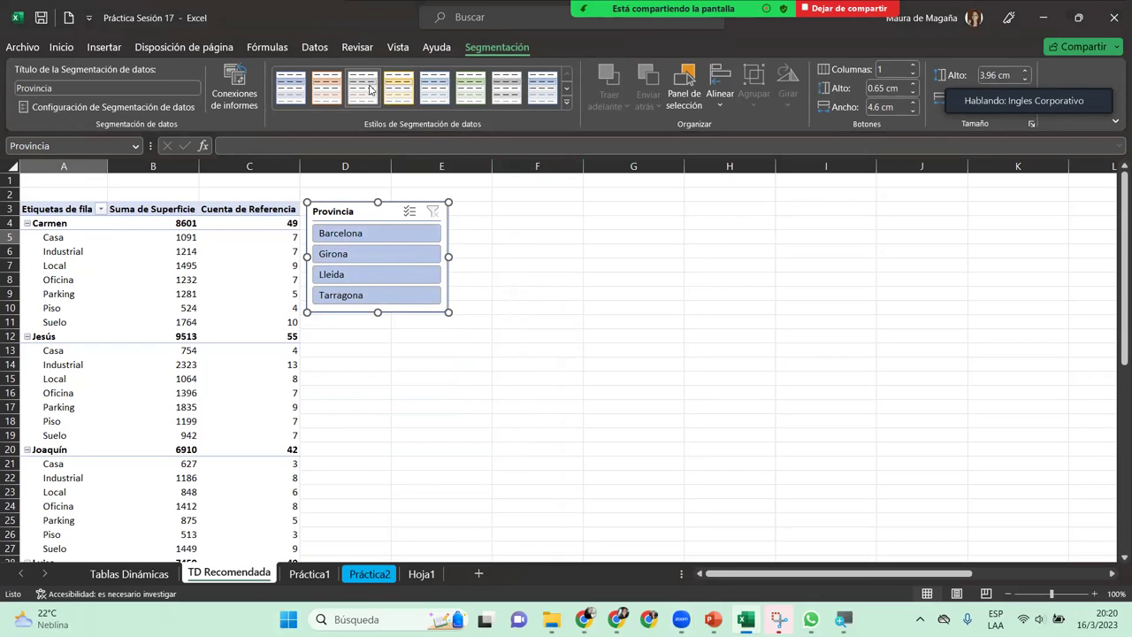
{"action": "left_click", "coordinate": [404, 96]}
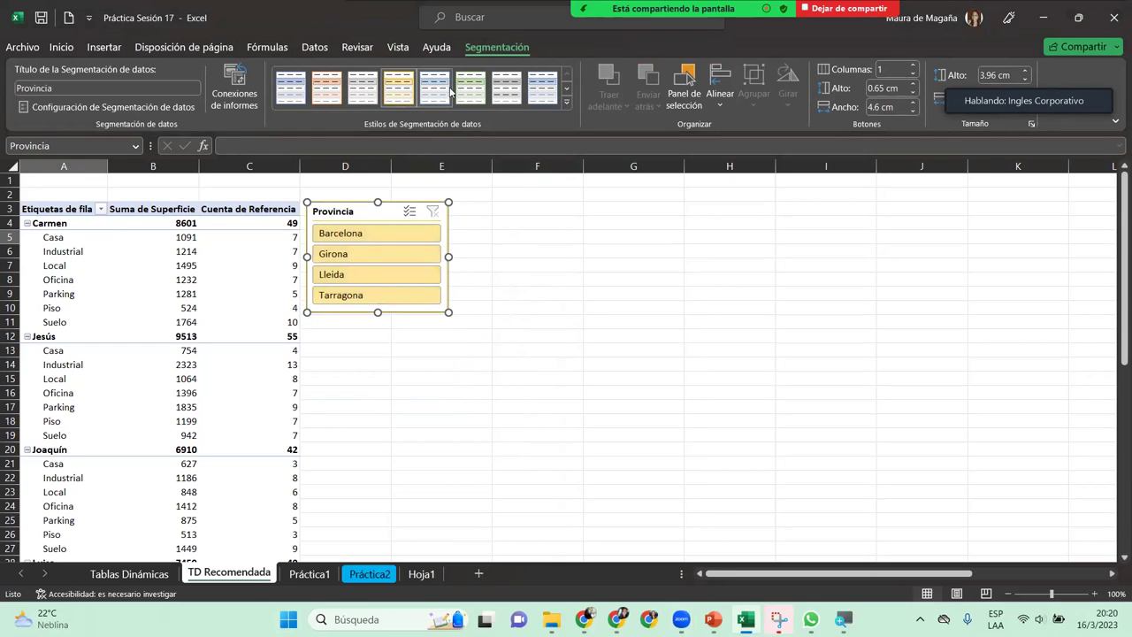
{"action": "left_click", "coordinate": [568, 101]}
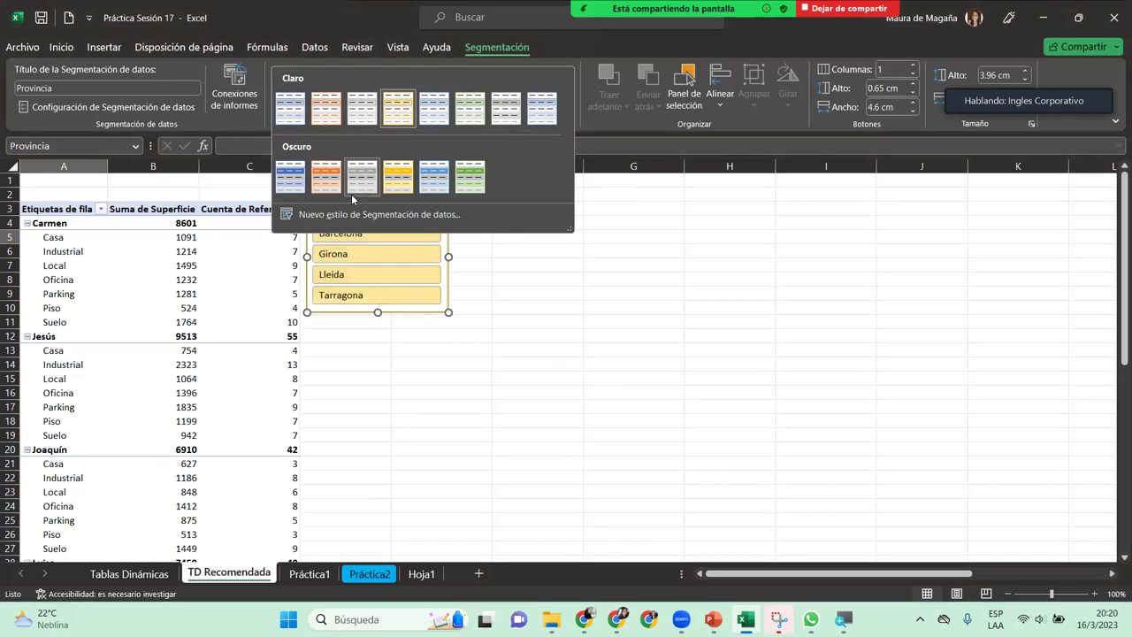
{"action": "left_click", "coordinate": [442, 183]}
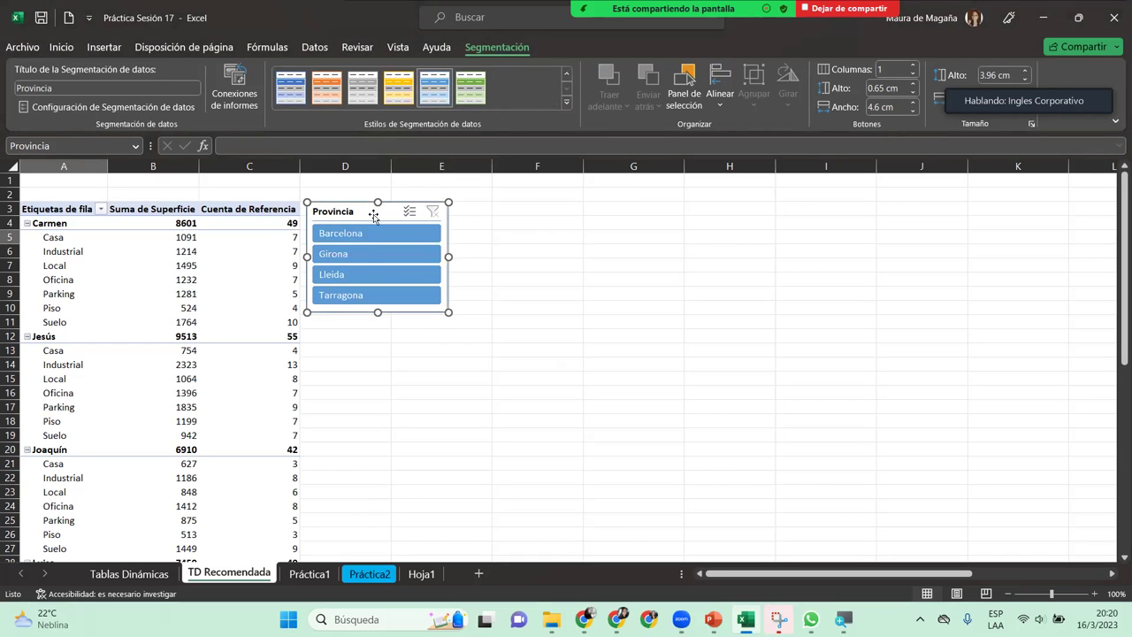
- Filter the pivot to Girona, Lleida, Tarragona and Barcelona in turn, then clear the filter
{"action": "left_click", "coordinate": [361, 256]}
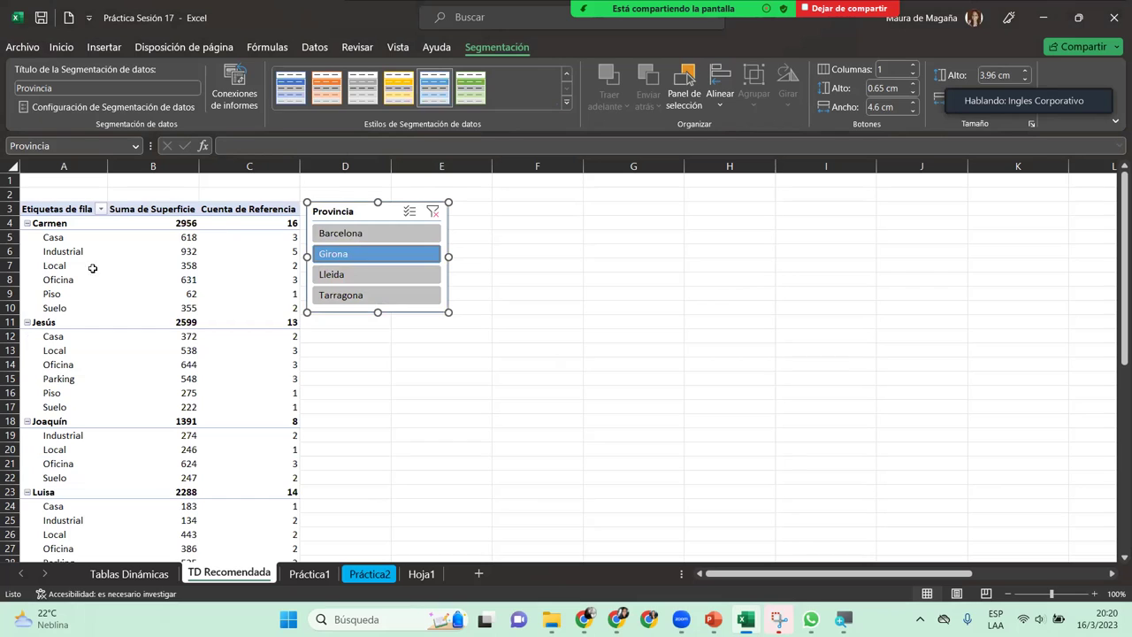
{"action": "left_click", "coordinate": [372, 280]}
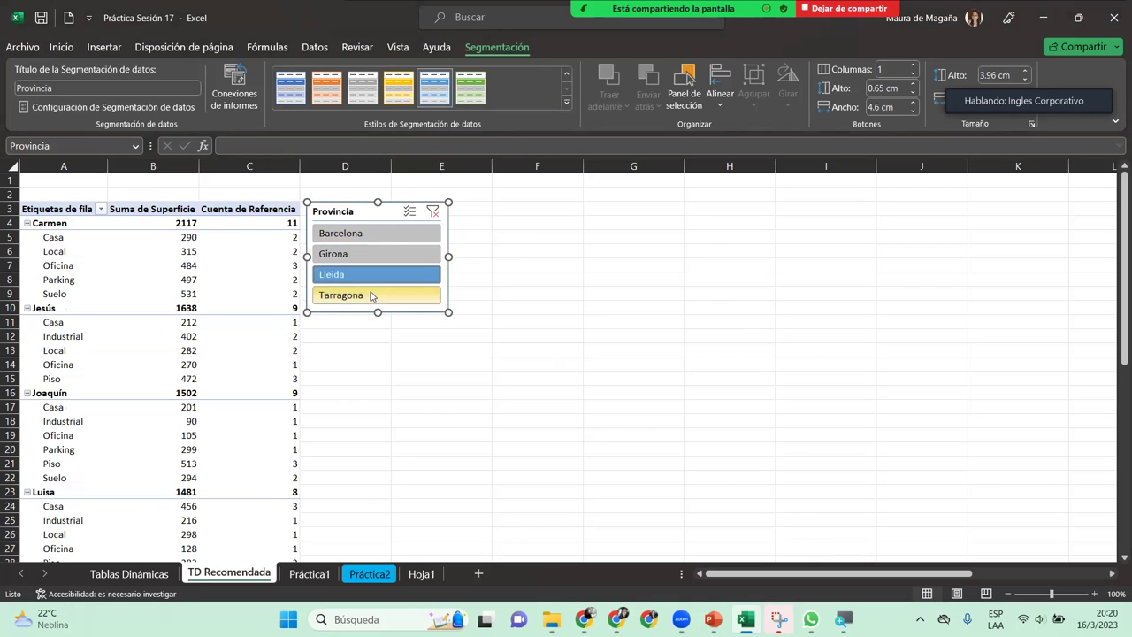
{"action": "left_click", "coordinate": [370, 297]}
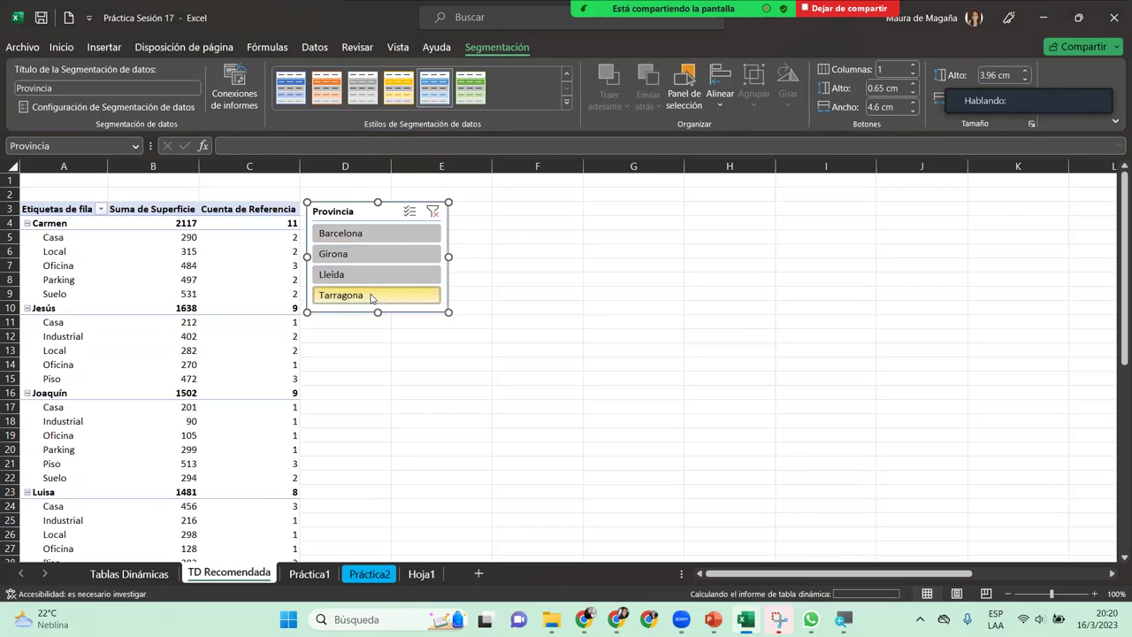
{"action": "left_click", "coordinate": [368, 232]}
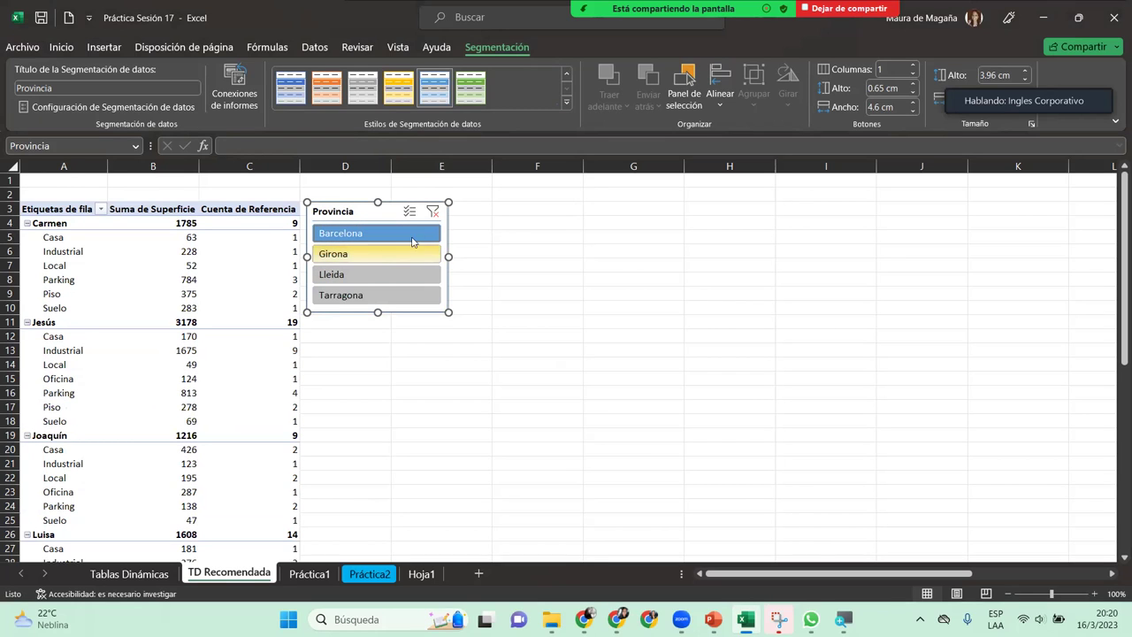
{"action": "left_click", "coordinate": [434, 212]}
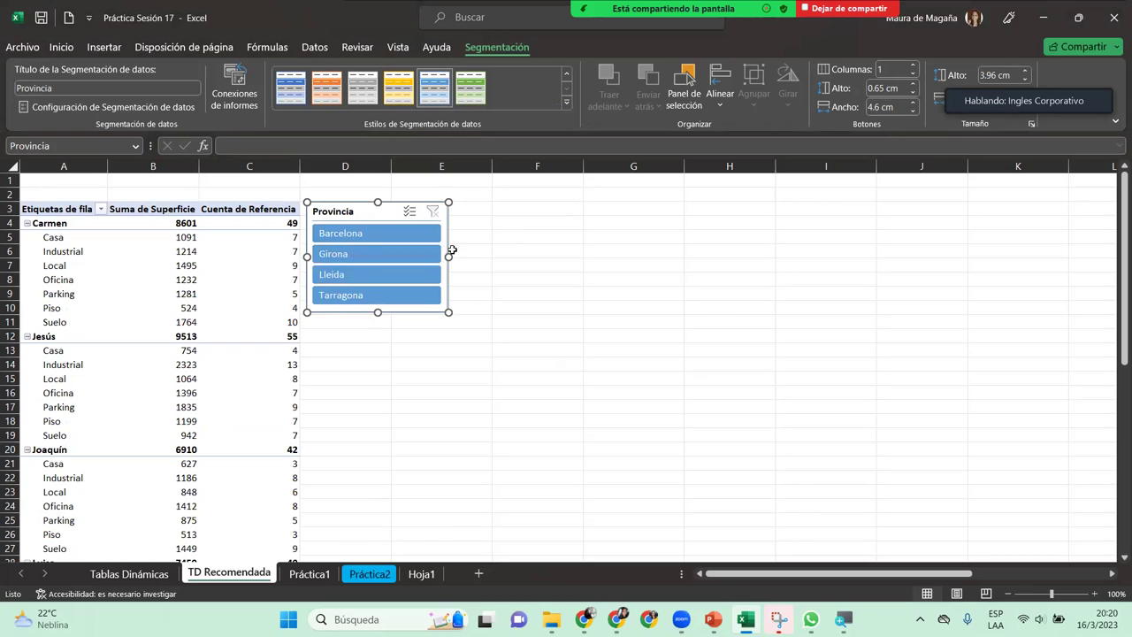
- Narrow the slicer to 3.67 cm wide and deselect it
{"action": "left_click_drag", "start_coordinate": [448, 255], "coordinate": [422, 255]}
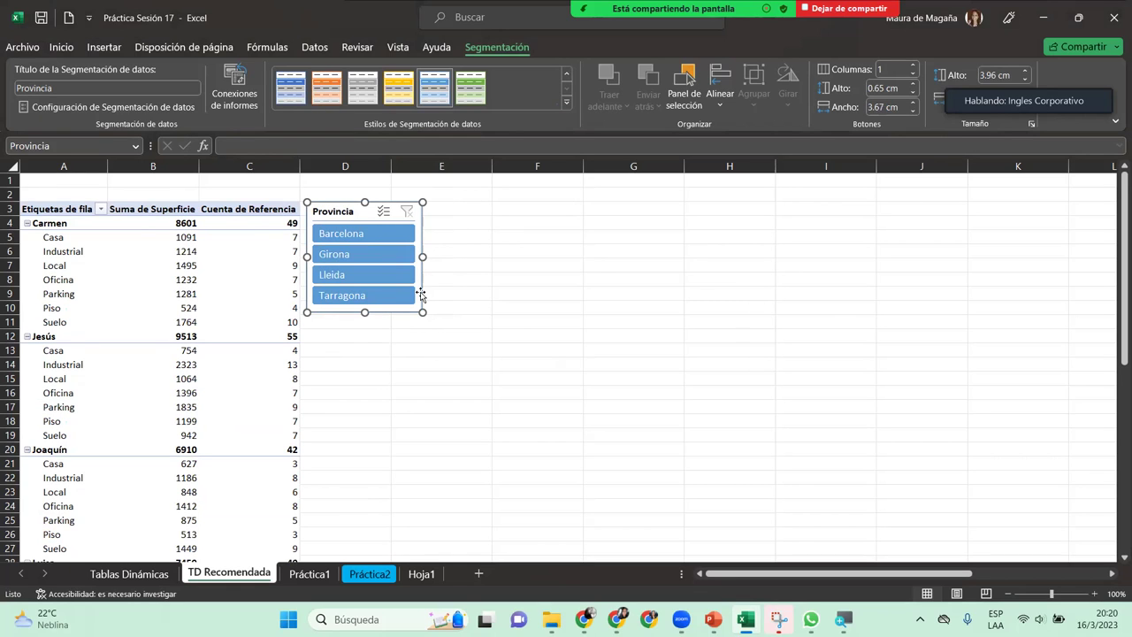
{"action": "left_click", "coordinate": [242, 376]}
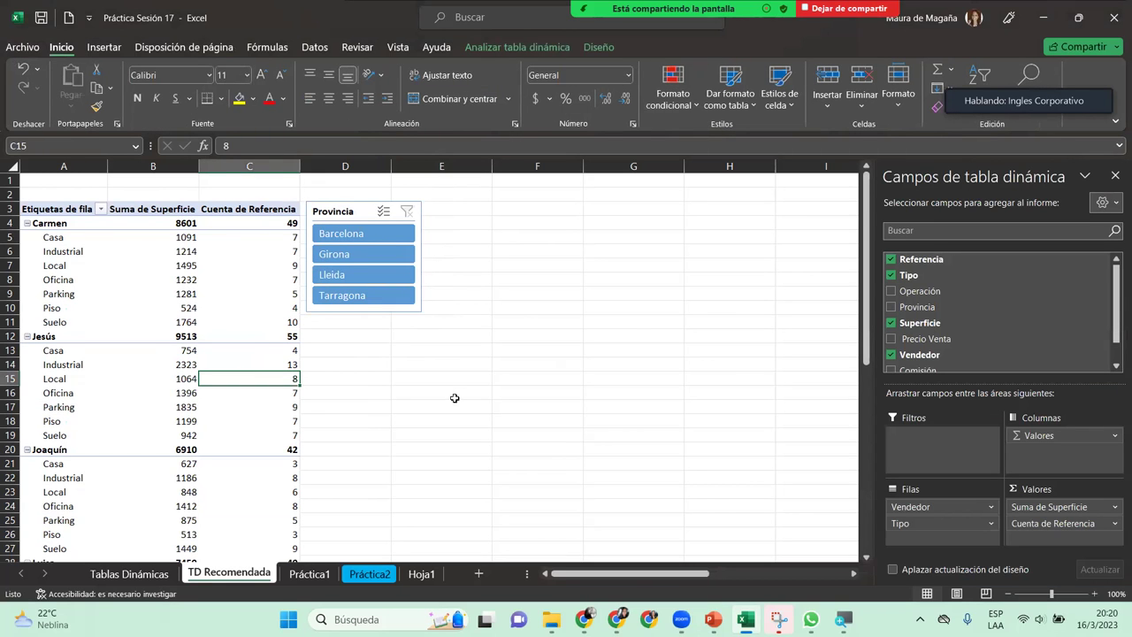
{"action": "mouse_move", "coordinate": [867, 303]}
{"action": "left_mouse_down"}
{"action": "mouse_move", "coordinate": [858, 406]}
{"action": "mouse_move", "coordinate": [598, 244]}
{"action": "left_mouse_up"}
- On the Práctica1 sheet, preview the Recommended PivotTables and close them without creating one
{"action": "left_click", "coordinate": [309, 574]}
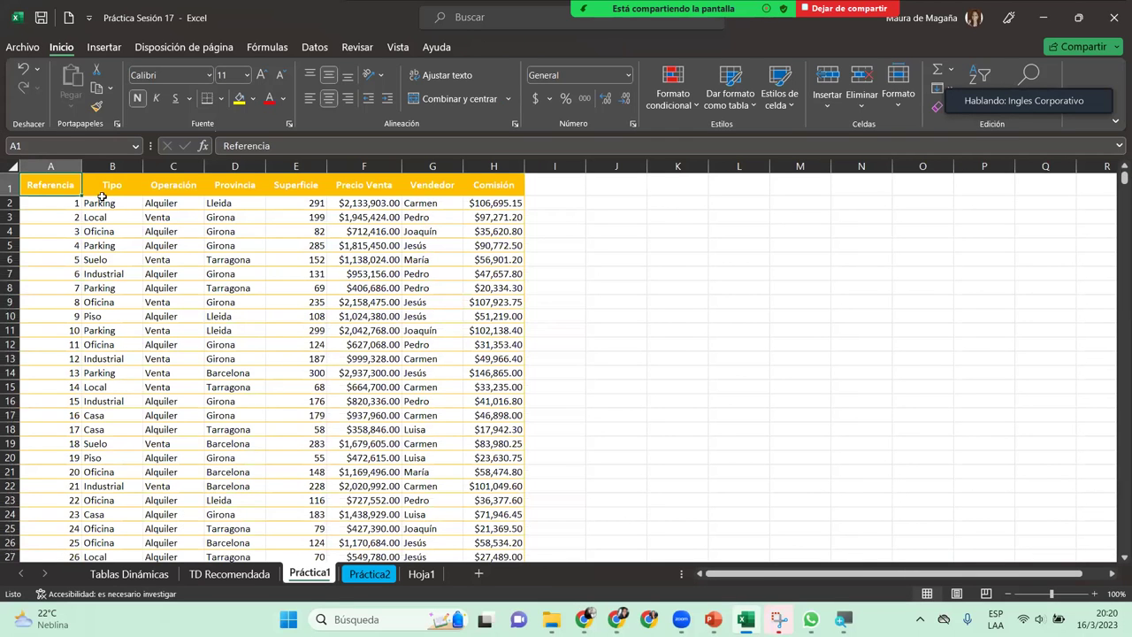
{"action": "left_click", "coordinate": [103, 199]}
{"action": "left_click", "coordinate": [110, 53]}
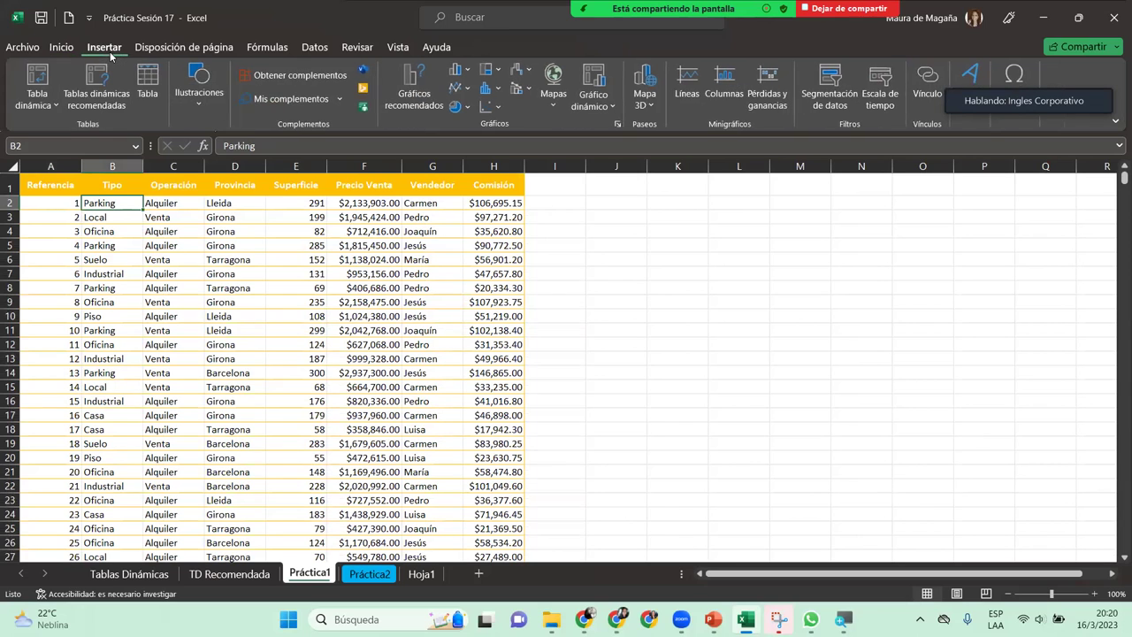
{"action": "left_click", "coordinate": [38, 99]}
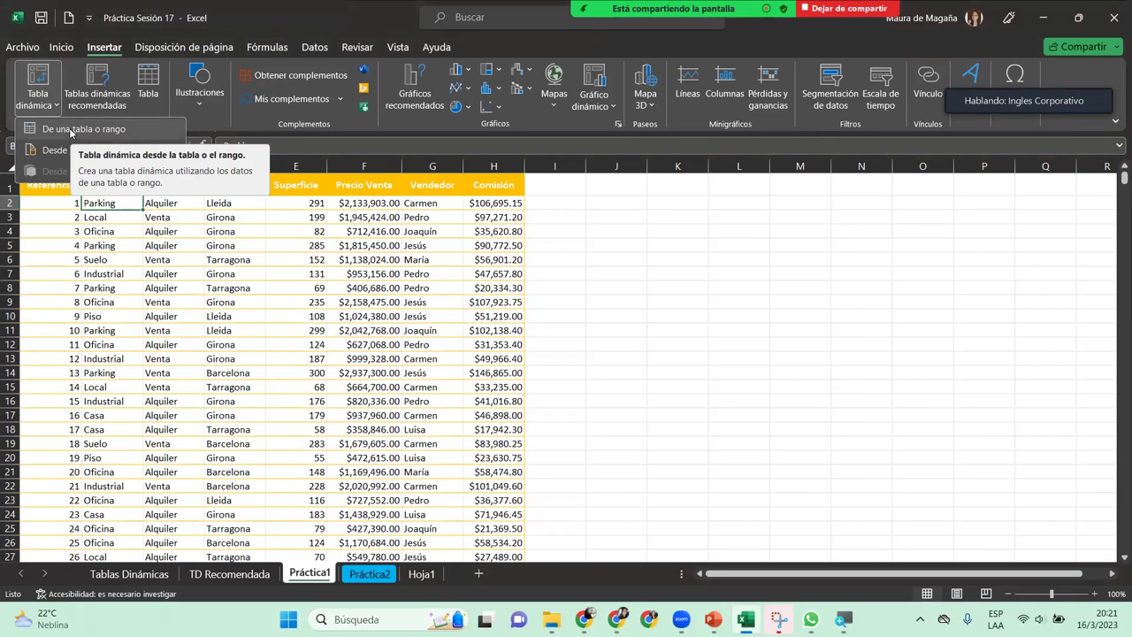
{"action": "left_click", "coordinate": [109, 84]}
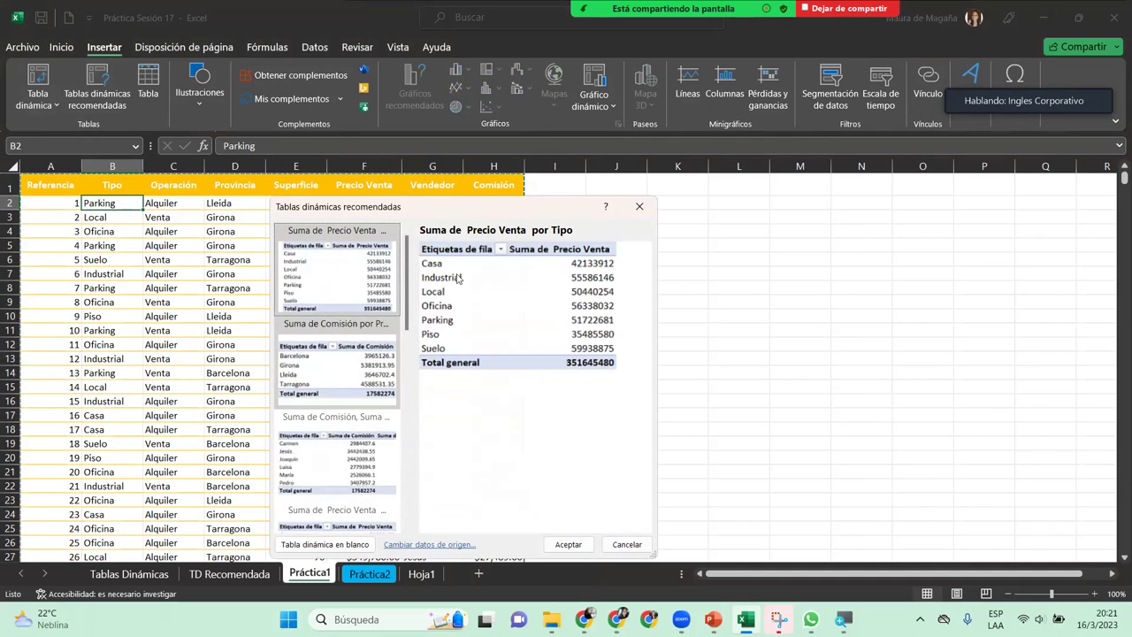
{"action": "left_click", "coordinate": [637, 210]}
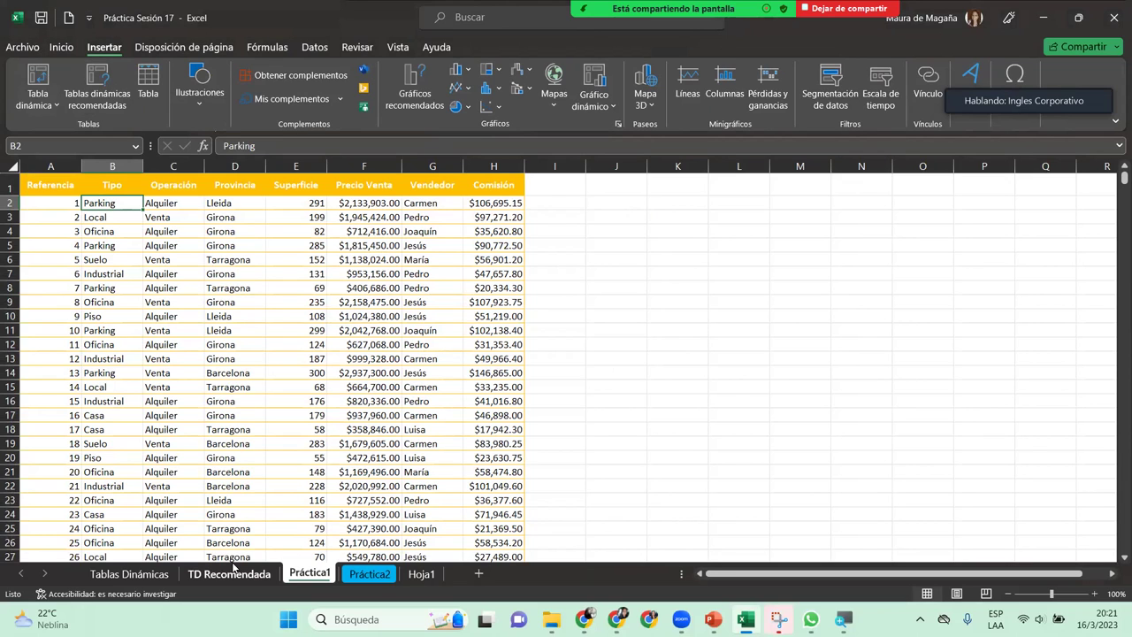
- Select the Referencia header cell A1 and start a PivotTable from the table range
{"action": "left_click", "coordinate": [42, 198]}
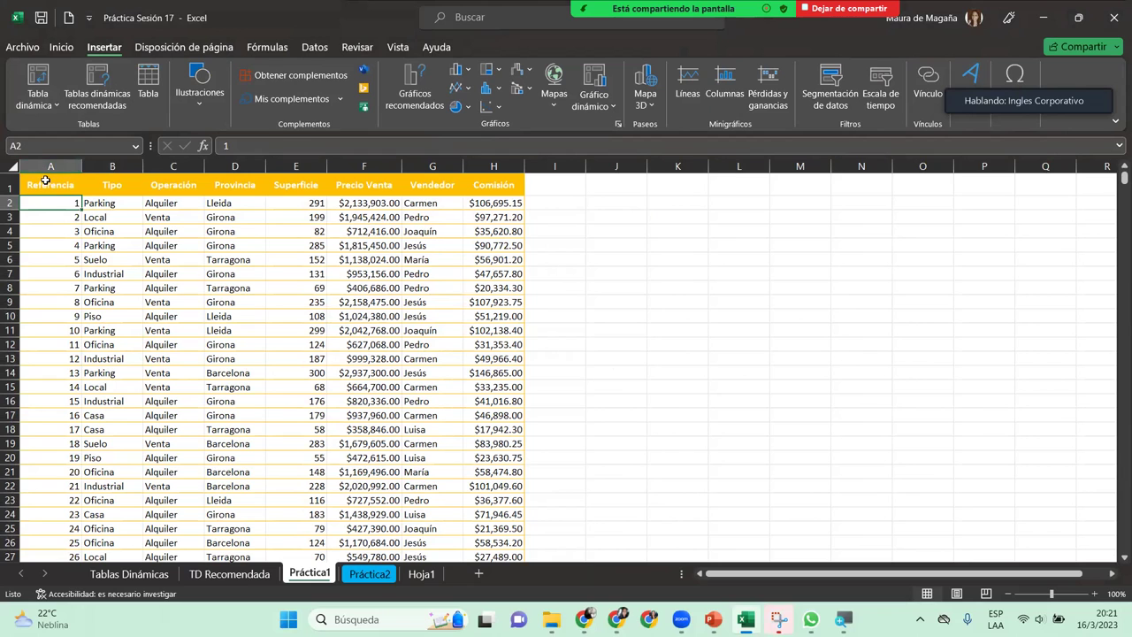
{"action": "left_click", "coordinate": [47, 179]}
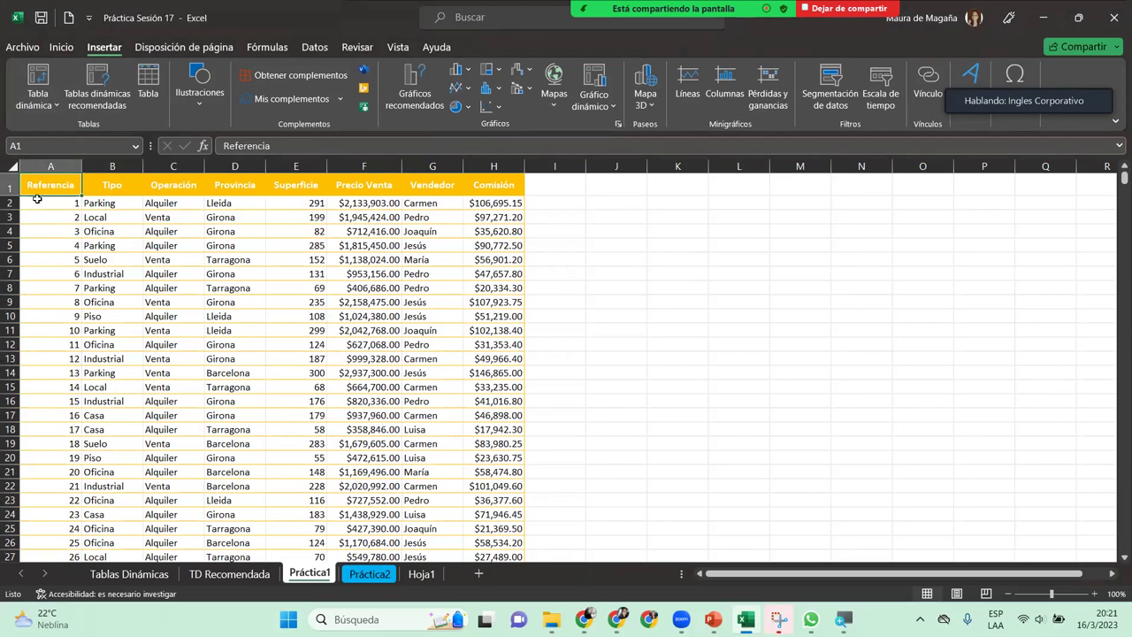
{"action": "left_click", "coordinate": [44, 85]}
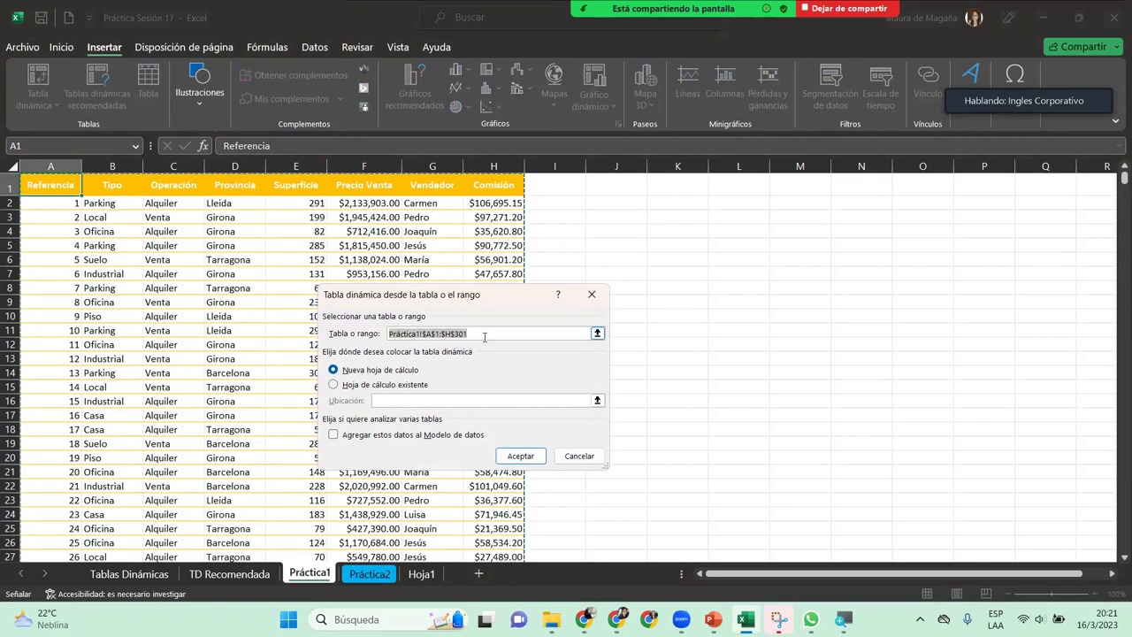
- Create the new pivot table on the existing TD Recomendada sheet at cell F3
{"action": "left_click", "coordinate": [373, 384]}
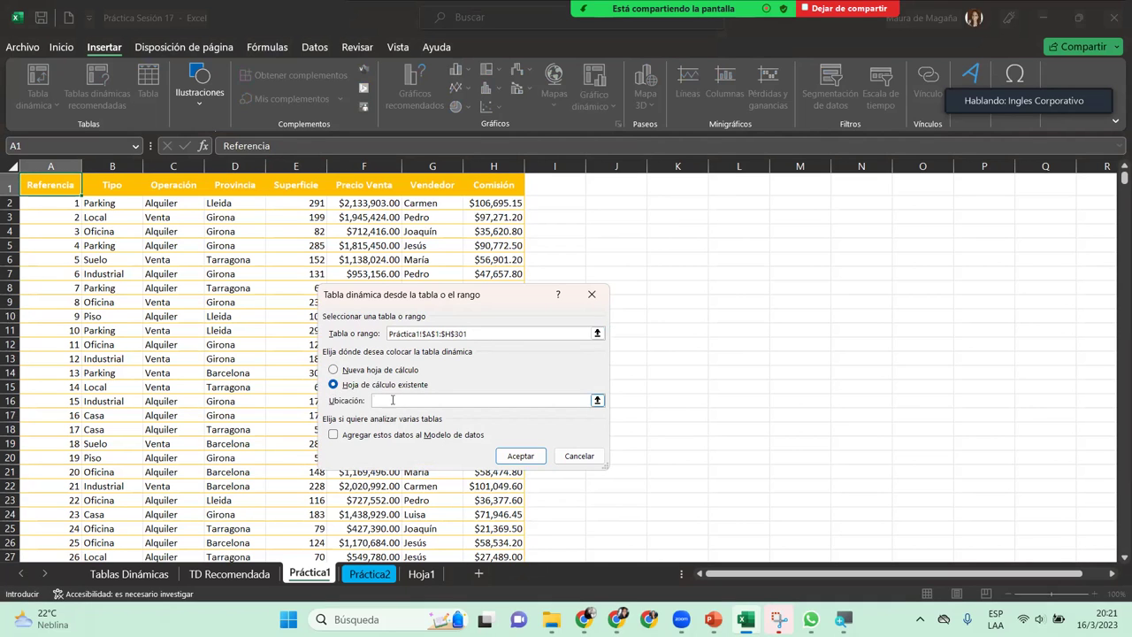
{"action": "left_click", "coordinate": [220, 576]}
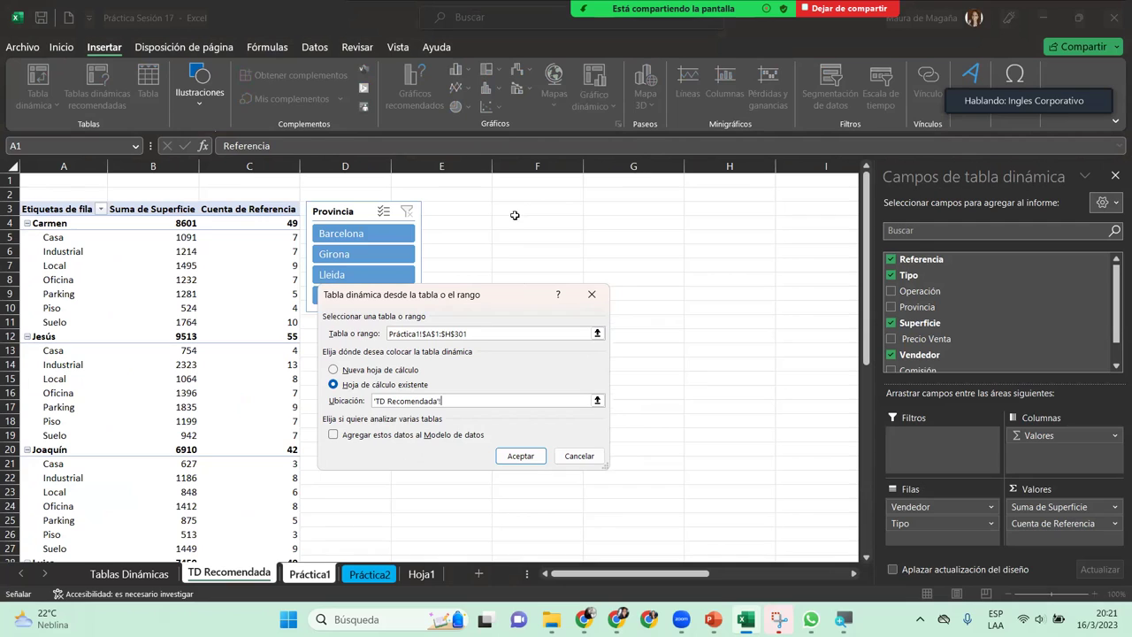
{"action": "left_click", "coordinate": [518, 207]}
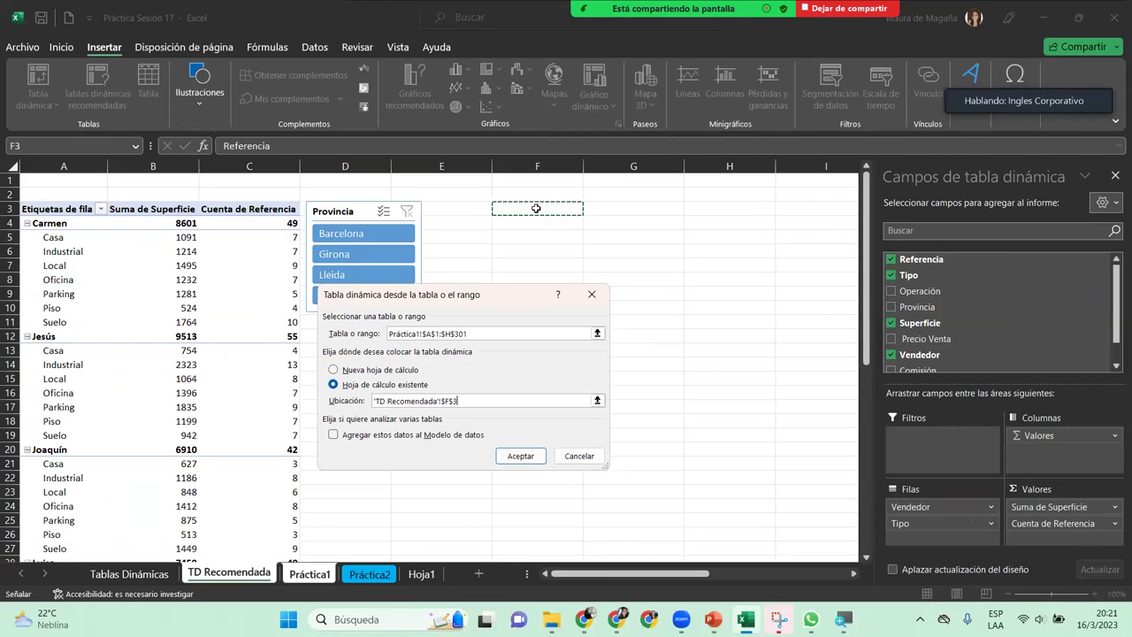
{"action": "left_click", "coordinate": [531, 459]}
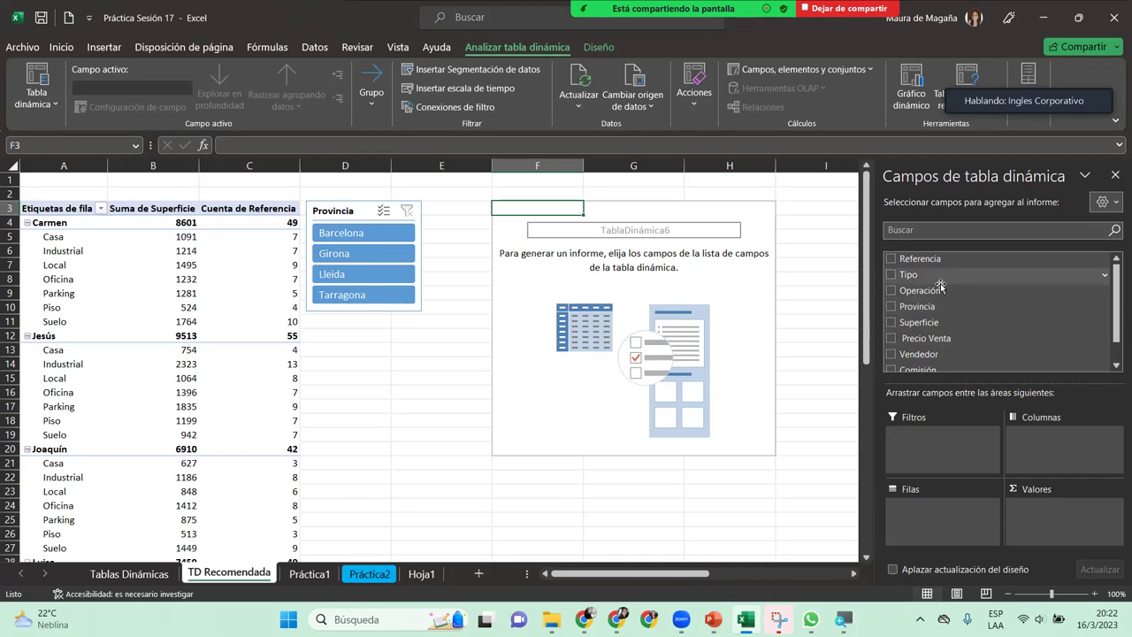
- Put Operación and Vendedor in Filas and Comisión in Valores
{"action": "left_click_drag", "start_coordinate": [940, 290], "coordinate": [942, 514]}
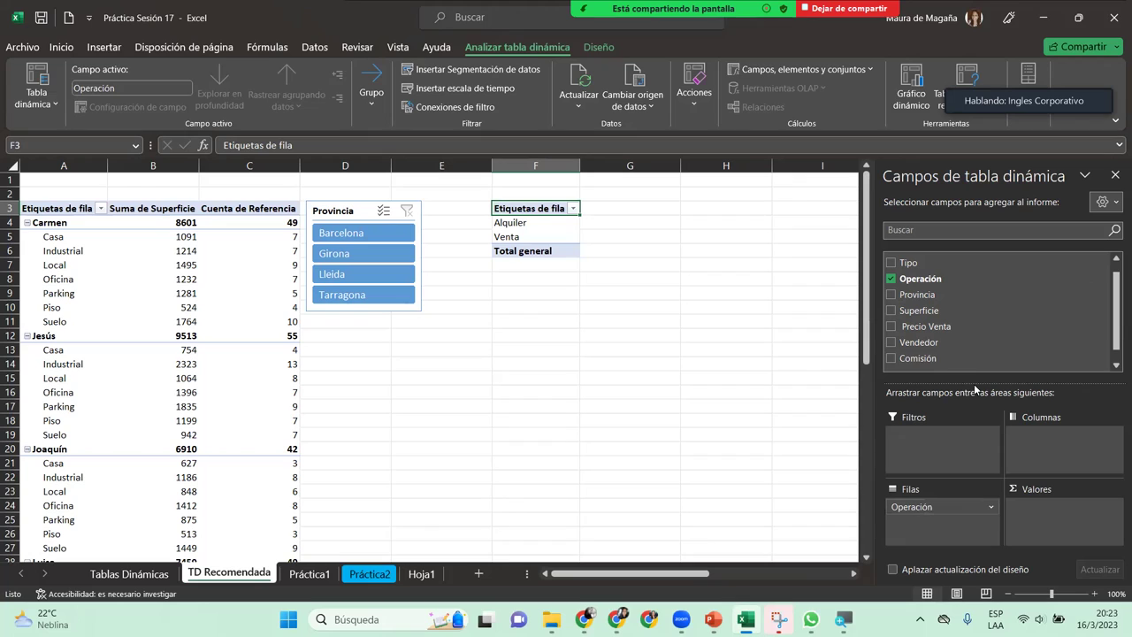
{"action": "left_click_drag", "start_coordinate": [920, 342], "coordinate": [945, 525]}
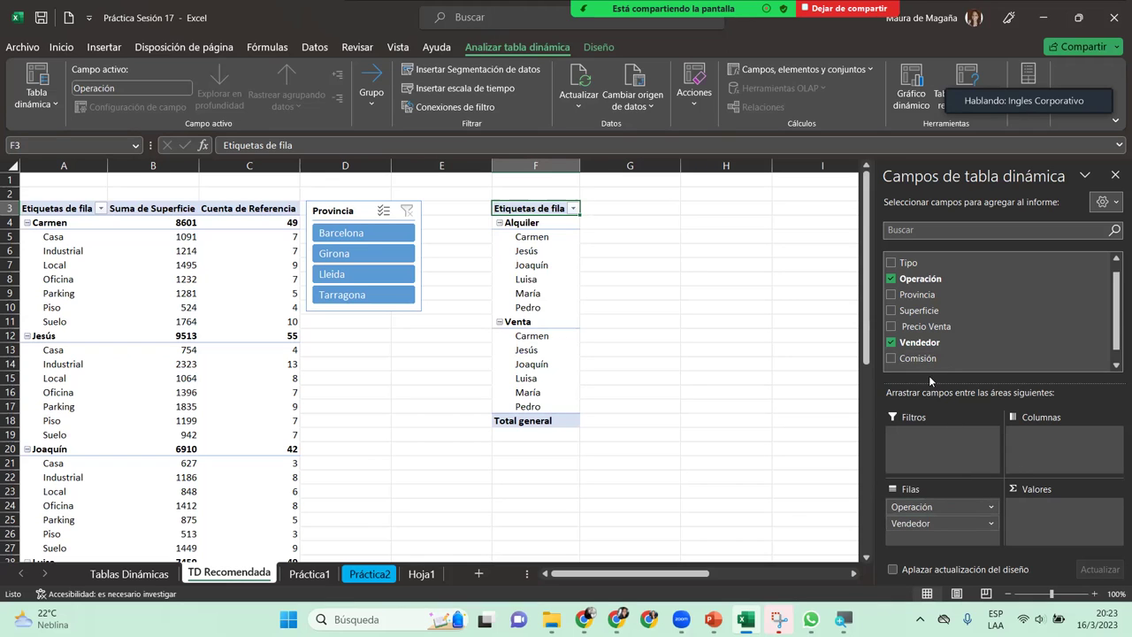
{"action": "left_click_drag", "start_coordinate": [929, 358], "coordinate": [1046, 509]}
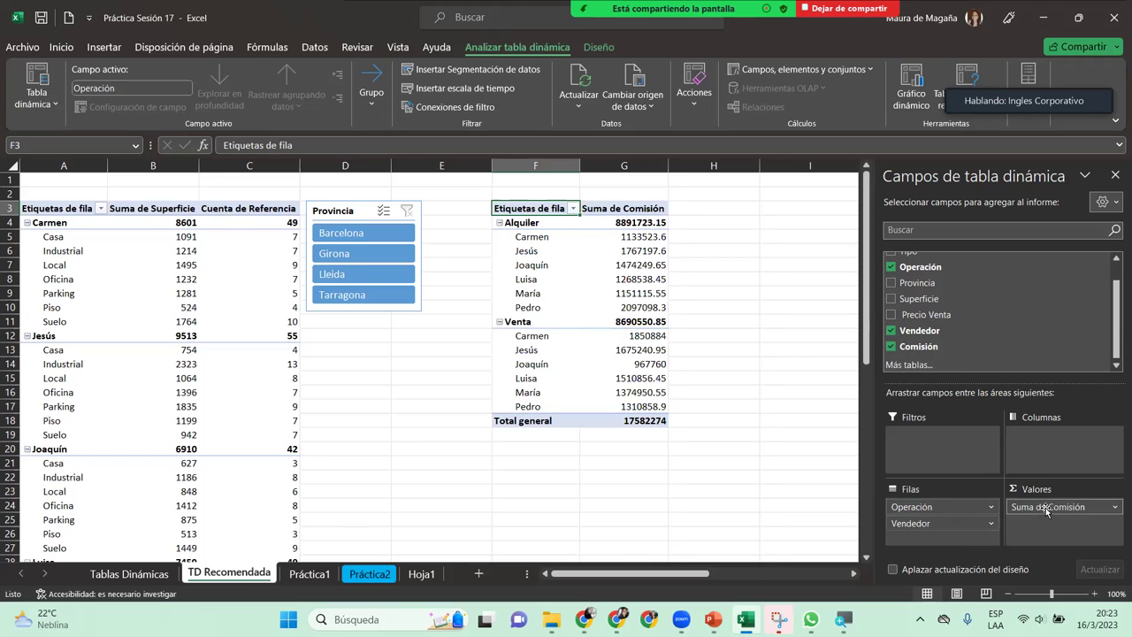
- Format Suma de Comisión as Contabilidad with the $ Español (El Salvador) symbol
{"action": "left_click", "coordinate": [1113, 507]}
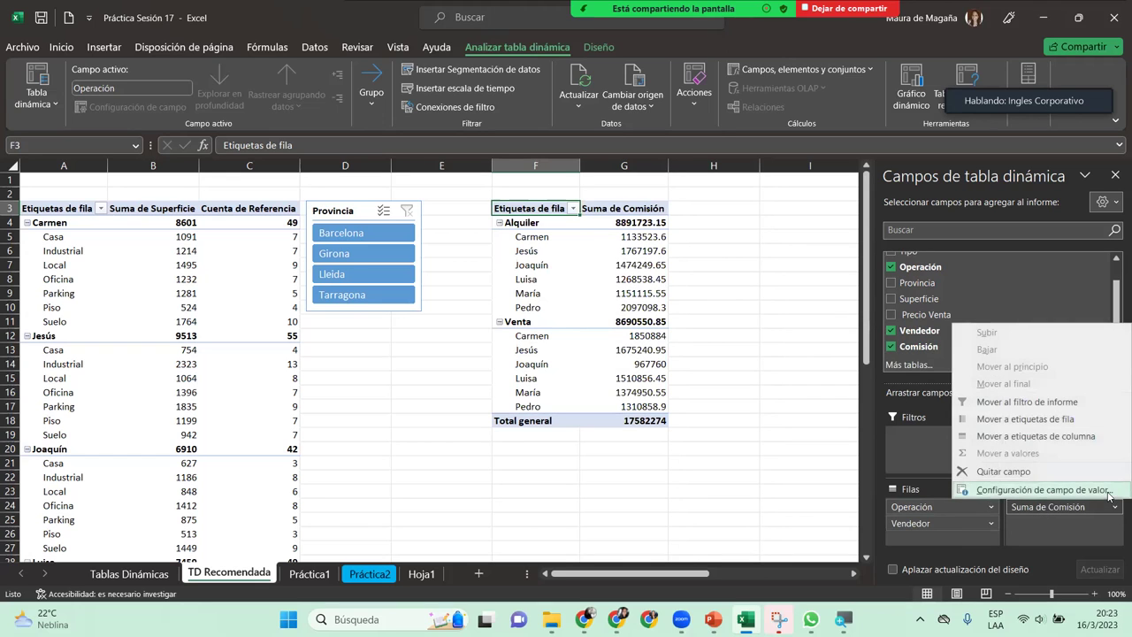
{"action": "left_click", "coordinate": [1109, 492]}
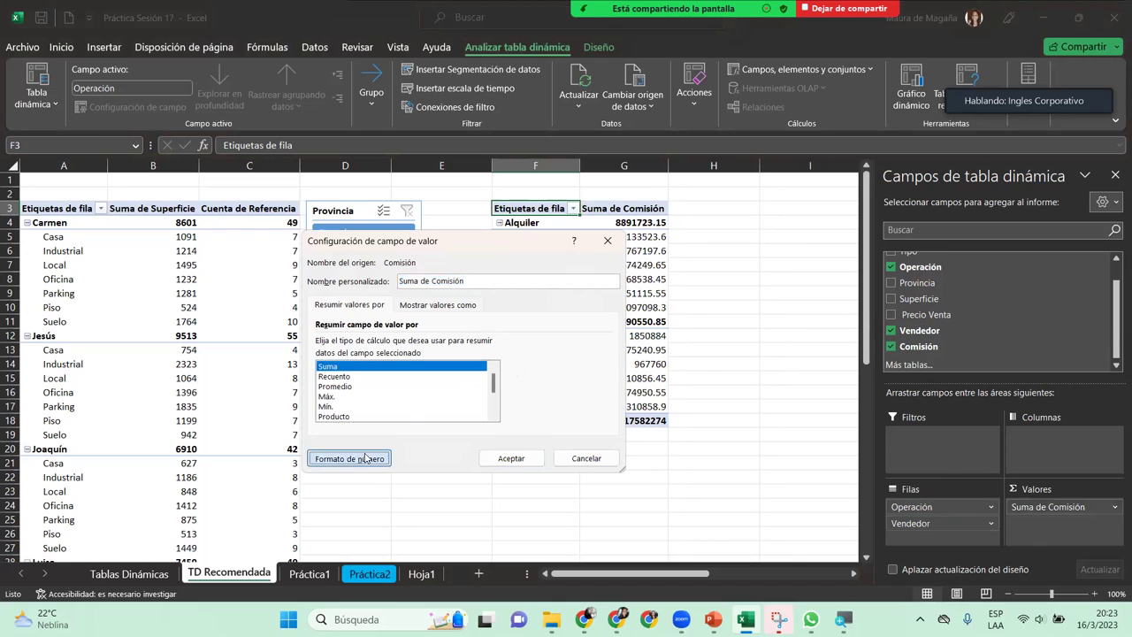
{"action": "left_click", "coordinate": [366, 458]}
{"action": "left_click", "coordinate": [310, 267]}
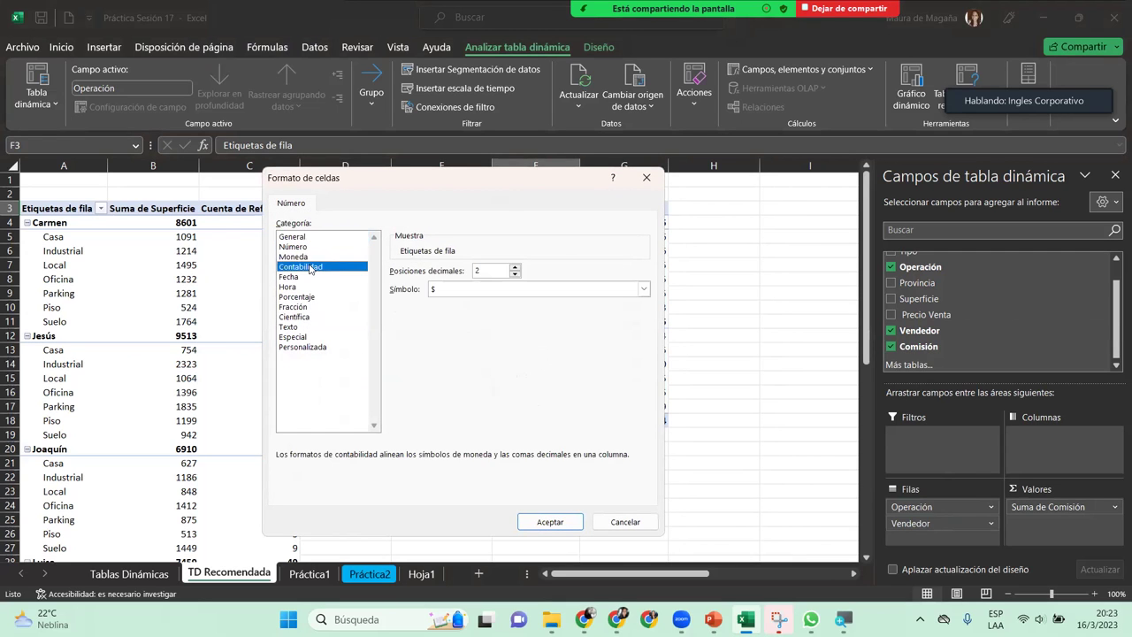
{"action": "left_click", "coordinate": [644, 288]}
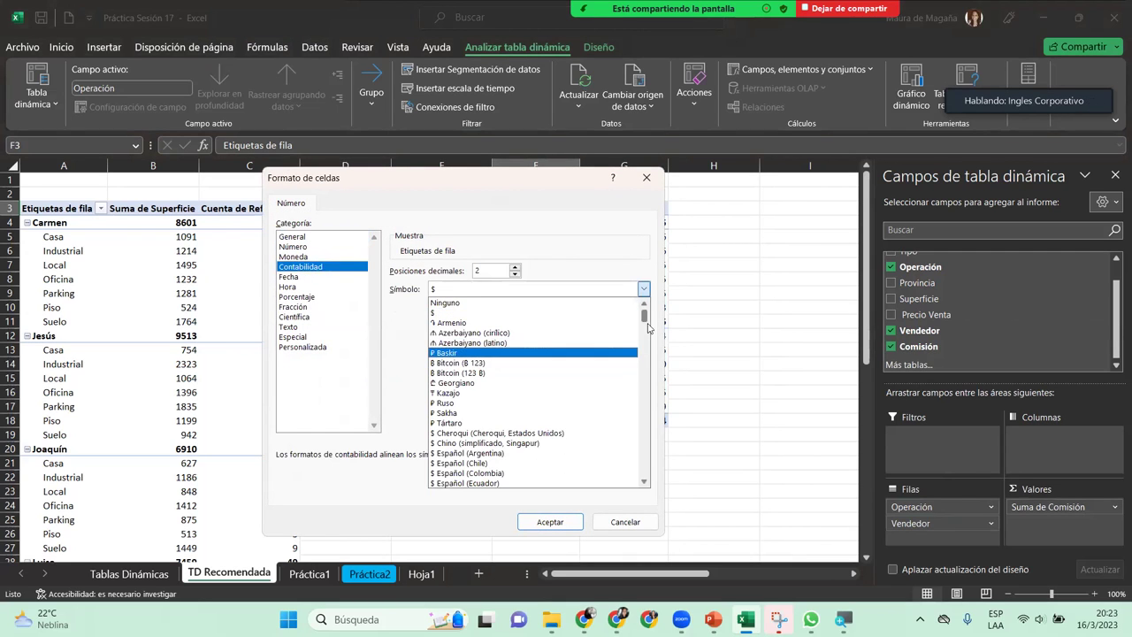
{"action": "left_click", "coordinate": [644, 483]}
{"action": "left_click", "coordinate": [643, 483]}
{"action": "left_click", "coordinate": [644, 483]}
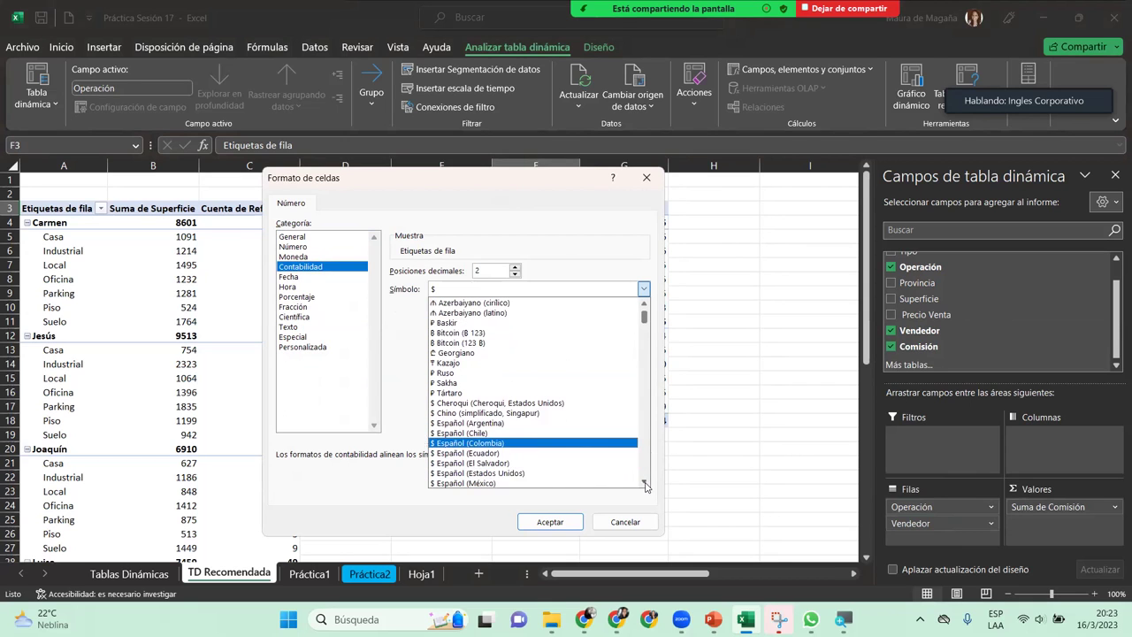
{"action": "left_click", "coordinate": [624, 464]}
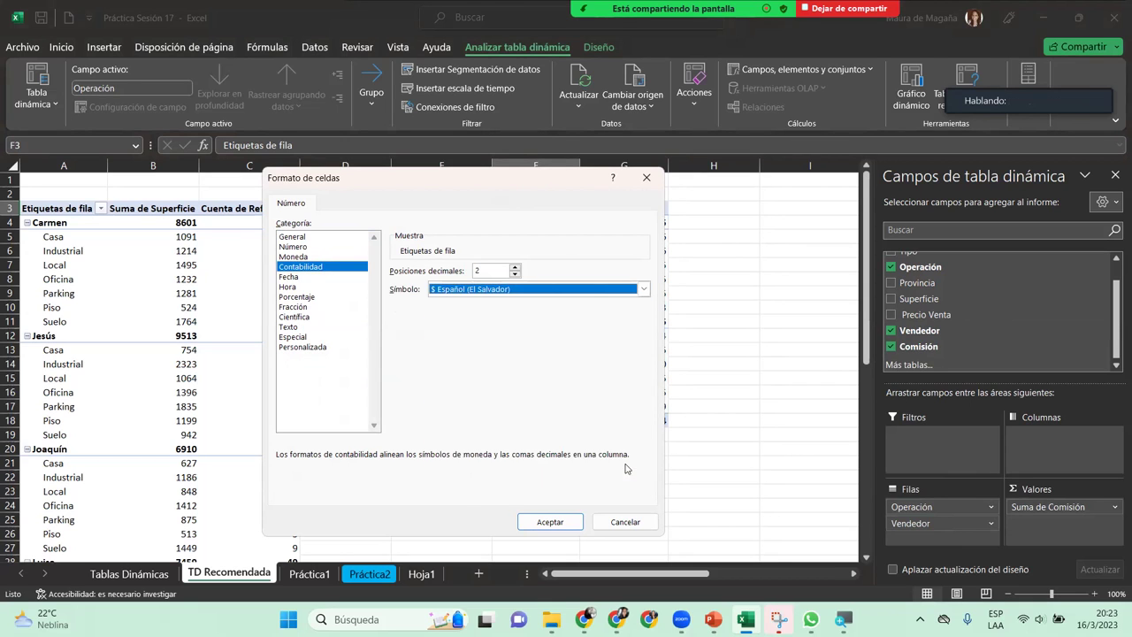
{"action": "left_click", "coordinate": [575, 521]}
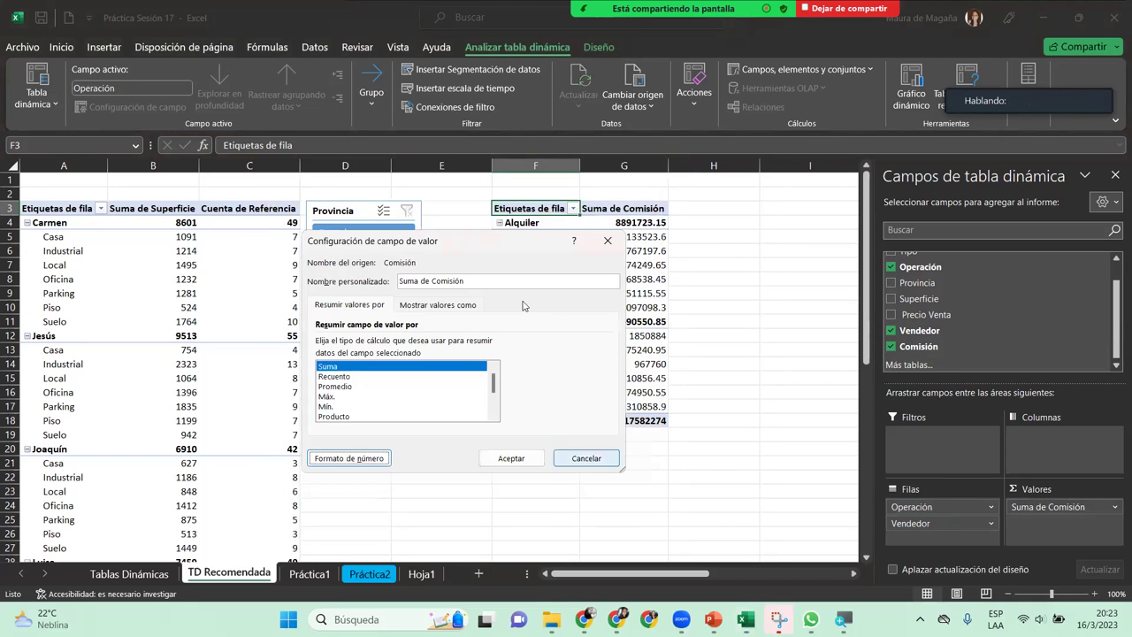
{"action": "left_click", "coordinate": [509, 459]}
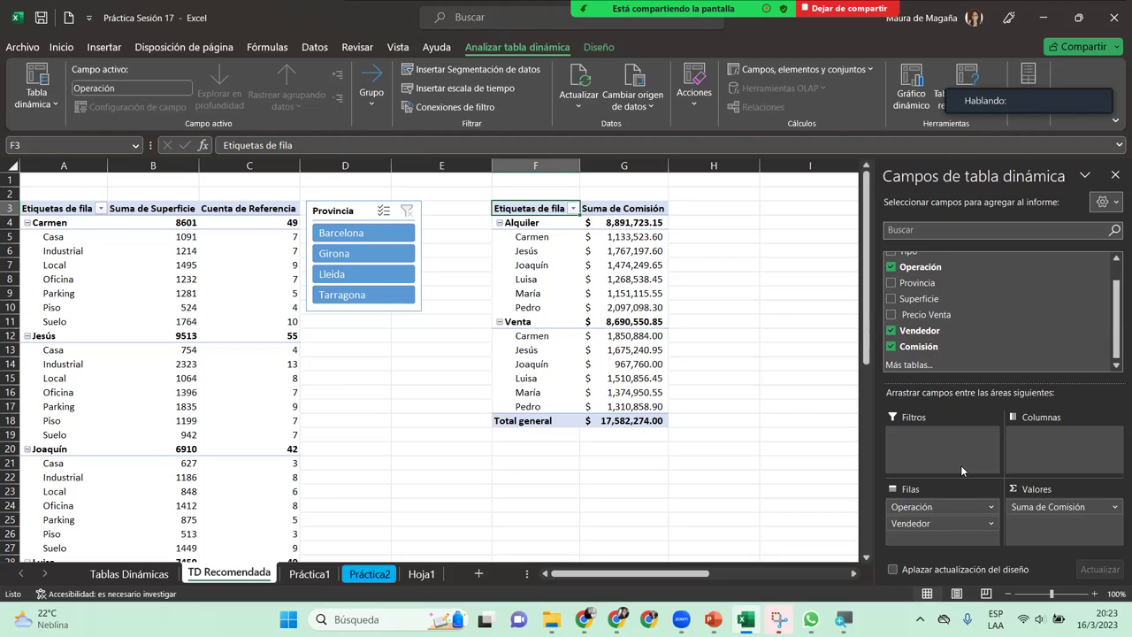
- Nudge the Provincia slicer right, try Barcelona, Girona, Lleida and Tarragona, then clear the filter
{"action": "left_click_drag", "start_coordinate": [351, 212], "coordinate": [381, 213]}
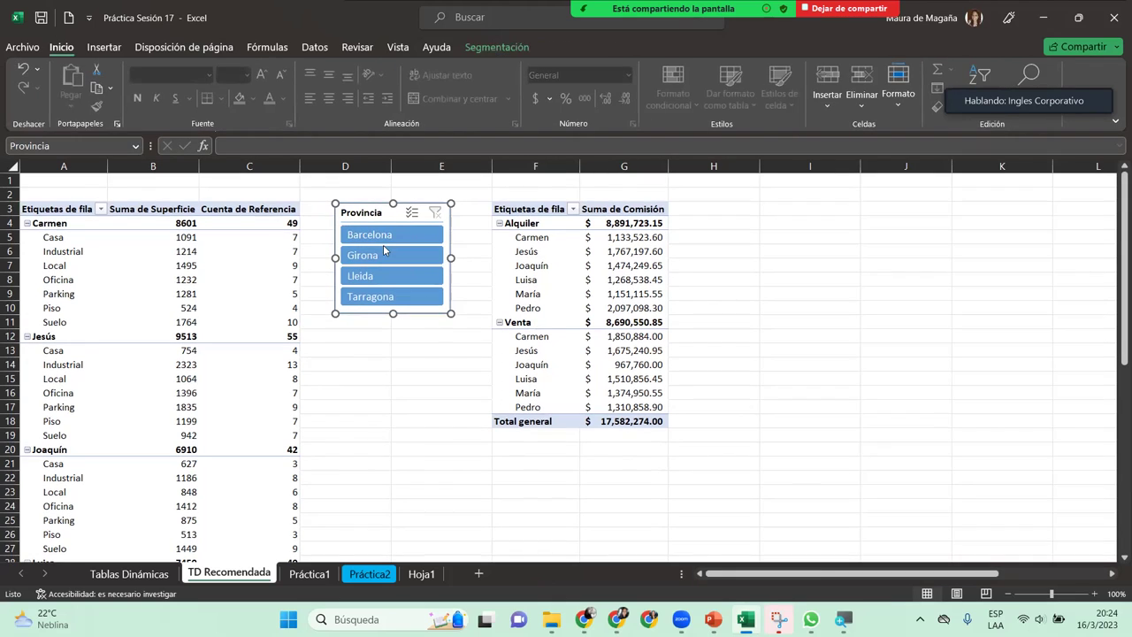
{"action": "left_click", "coordinate": [383, 236]}
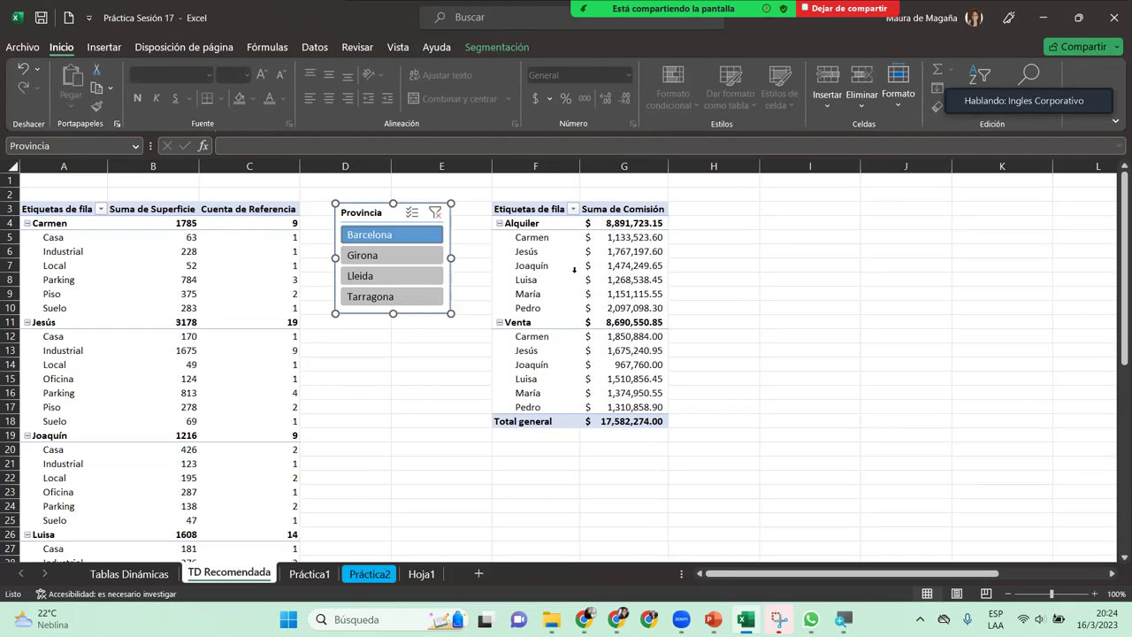
{"action": "left_click", "coordinate": [376, 255]}
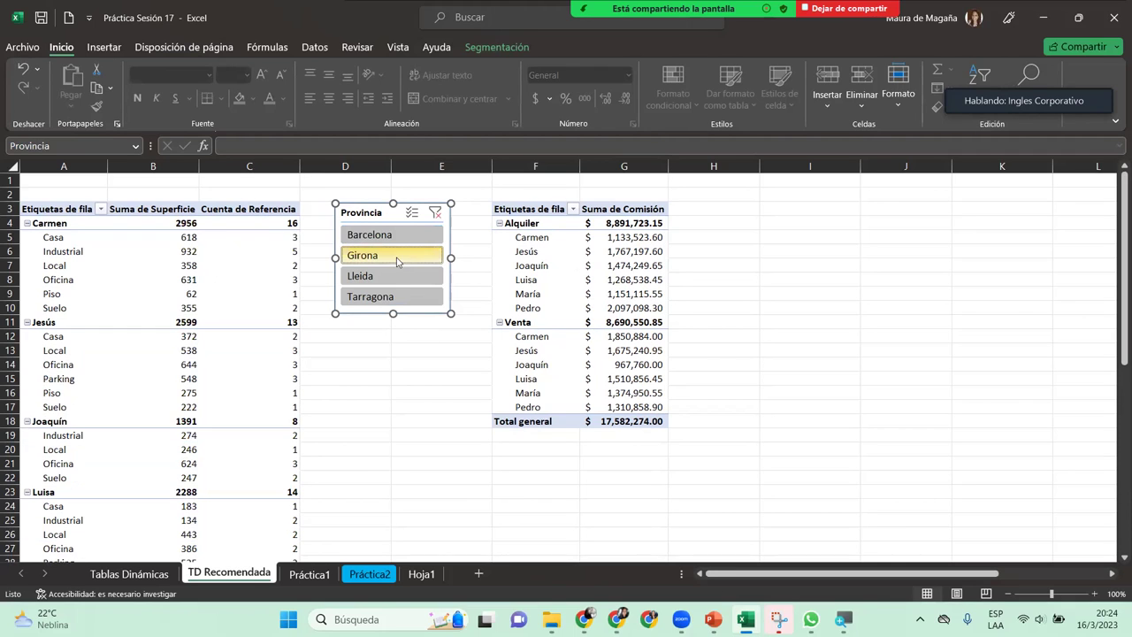
{"action": "left_click", "coordinate": [378, 275]}
{"action": "left_click", "coordinate": [389, 297]}
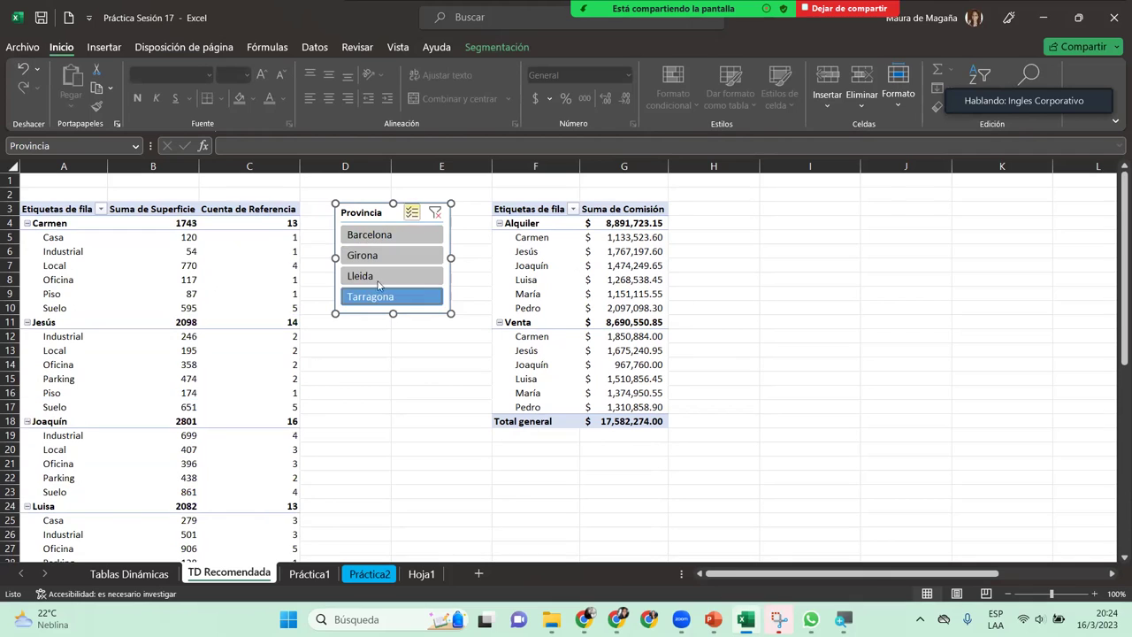
{"action": "left_click", "coordinate": [371, 256]}
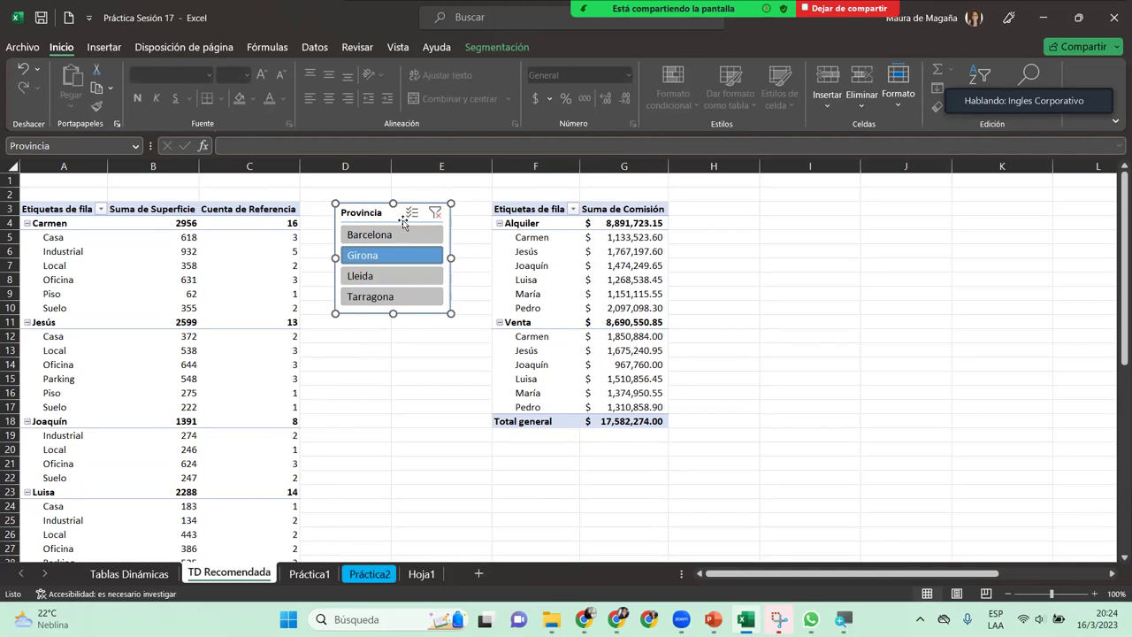
{"action": "left_click", "coordinate": [434, 214]}
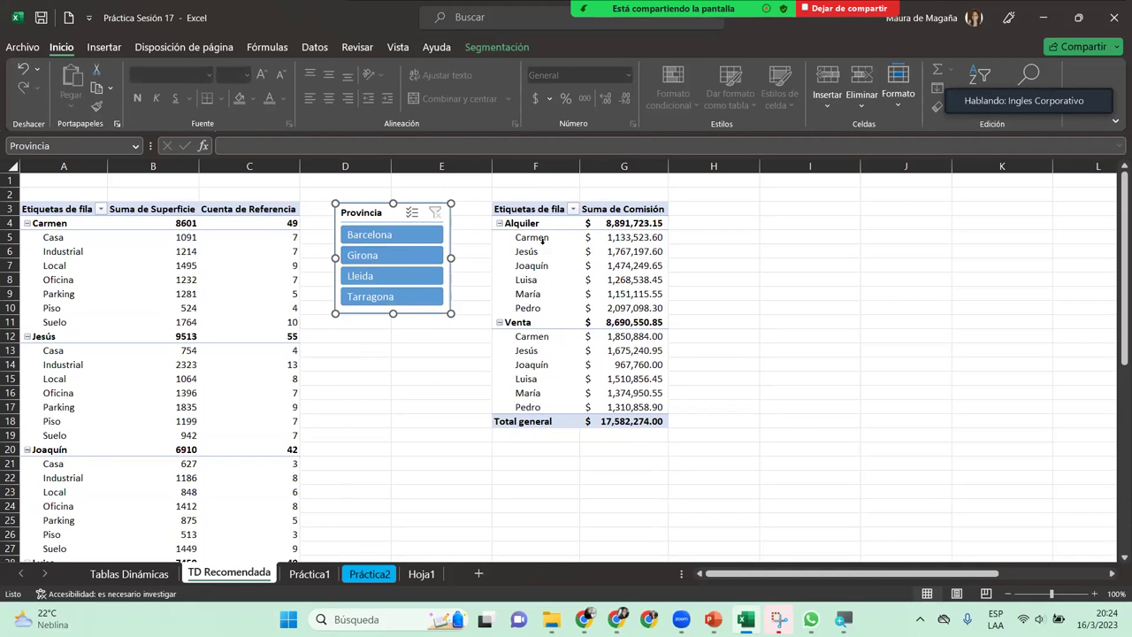
{"action": "left_click", "coordinate": [534, 251]}
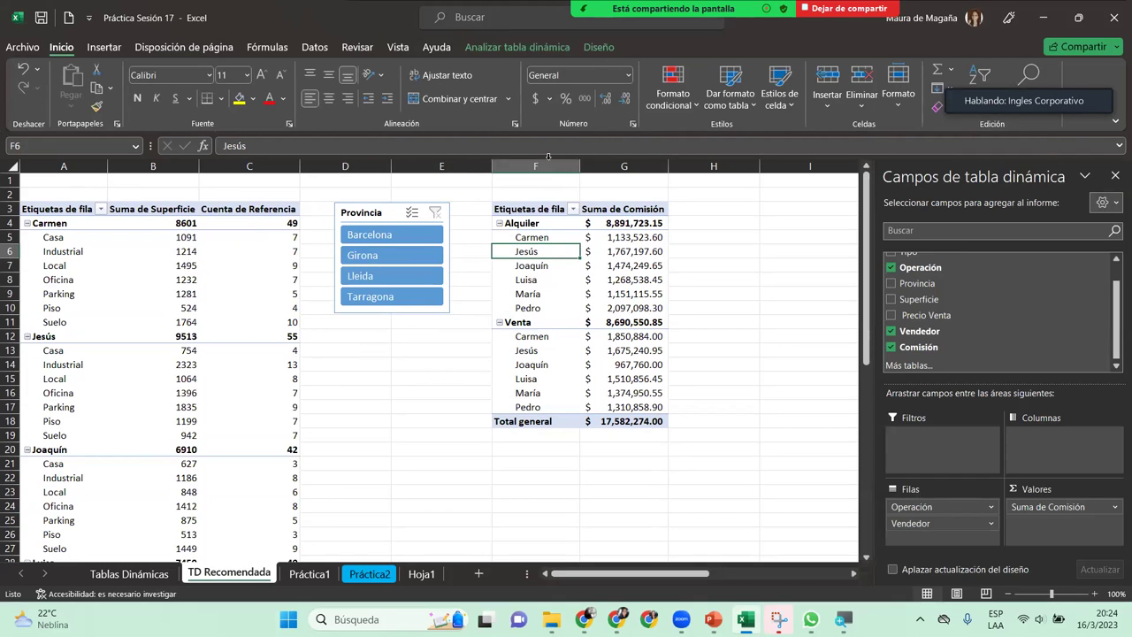
- Cancel inserting a slicer for TablaDinámica6, then open its Filter Connections
{"action": "left_click", "coordinate": [540, 53]}
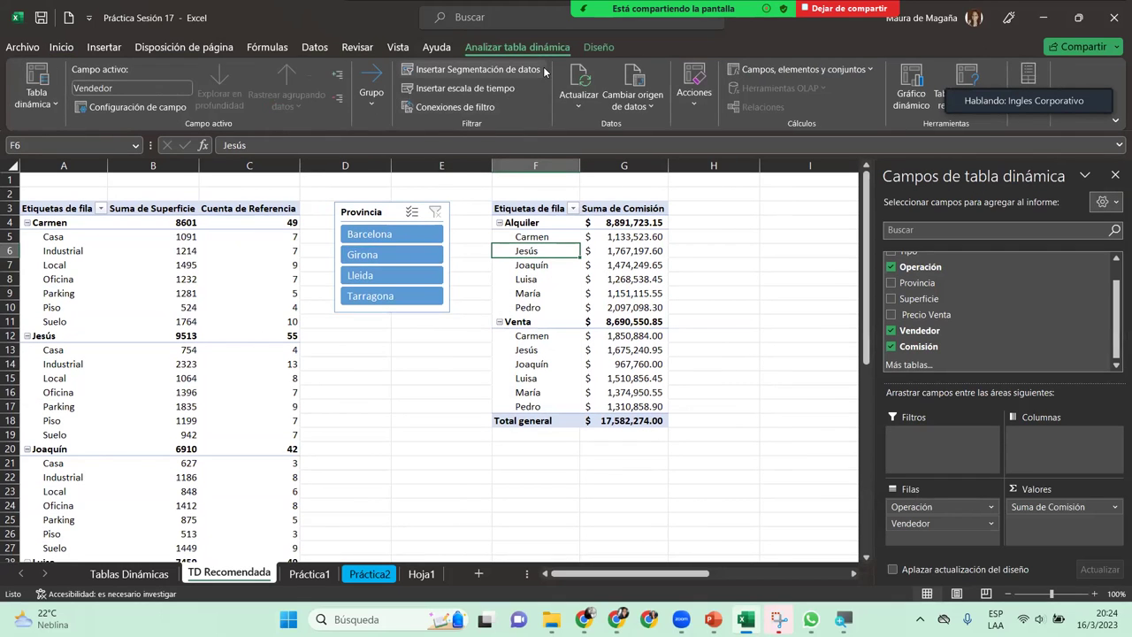
{"action": "left_click", "coordinate": [510, 67]}
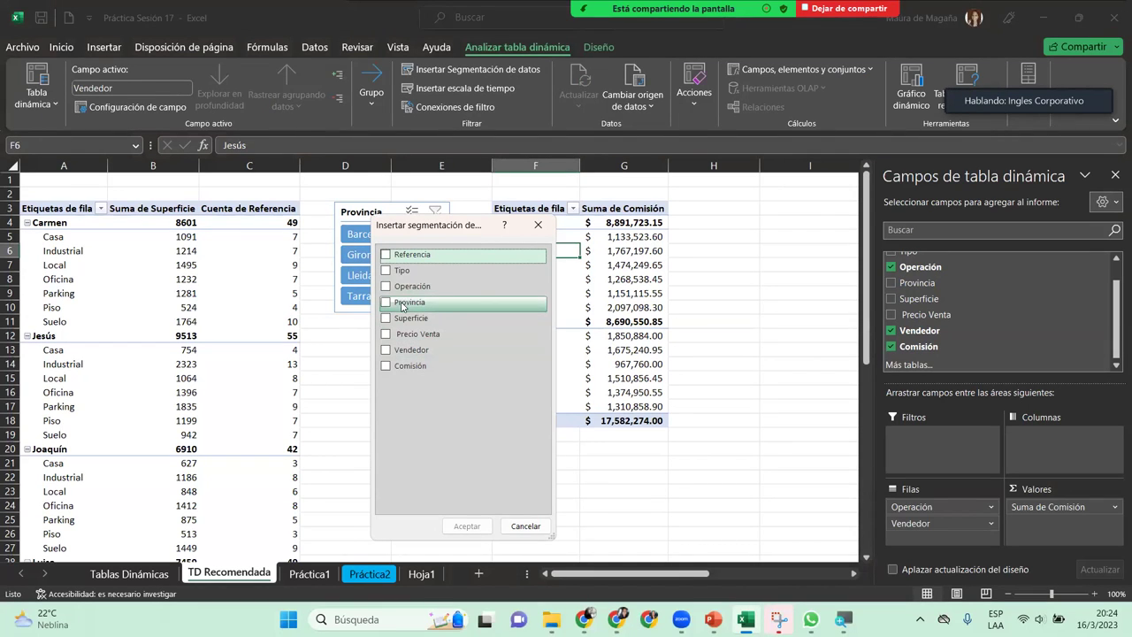
{"action": "left_click", "coordinate": [535, 225]}
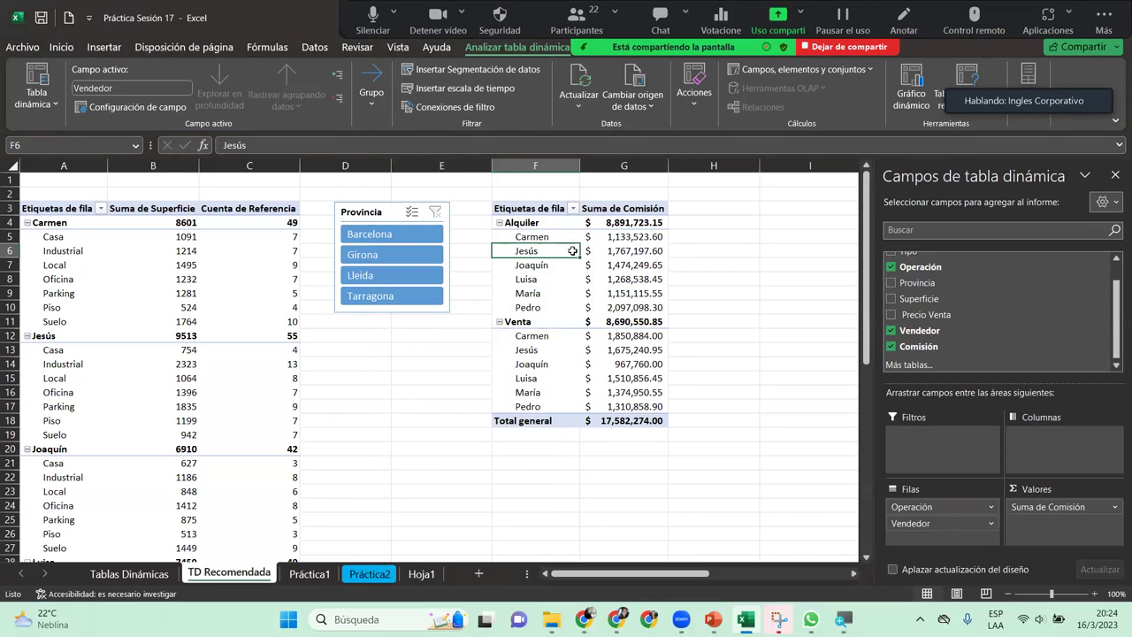
{"action": "left_click", "coordinate": [485, 110]}
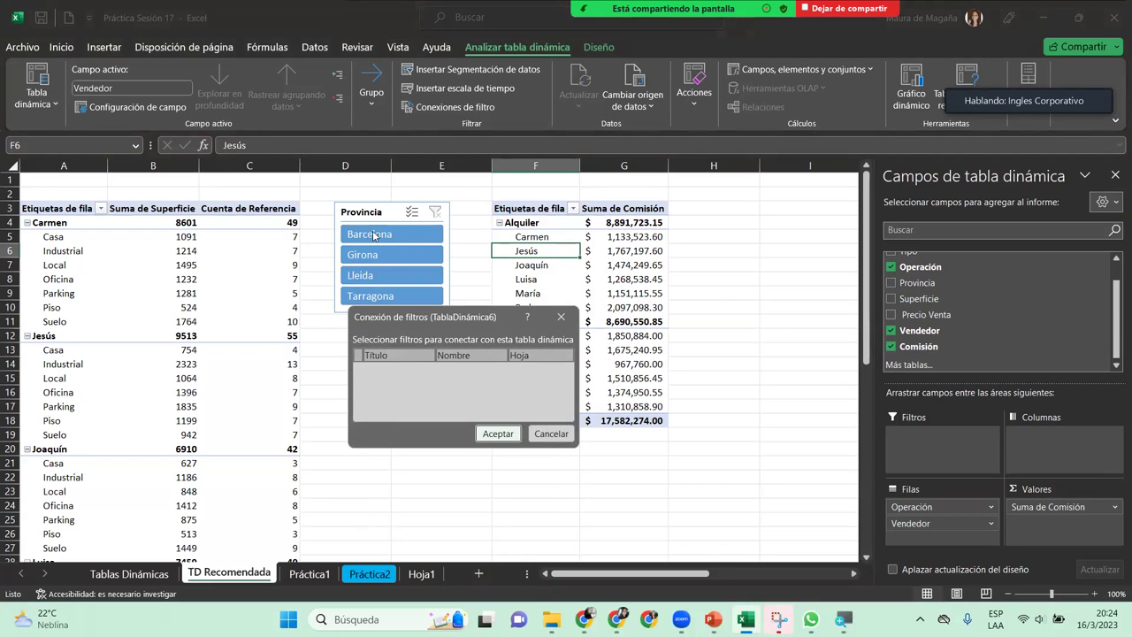
- Close Filter Connections unchanged, inspect the province and commission pivots, then return to Tablas Dinámicas
{"action": "left_click", "coordinate": [562, 317]}
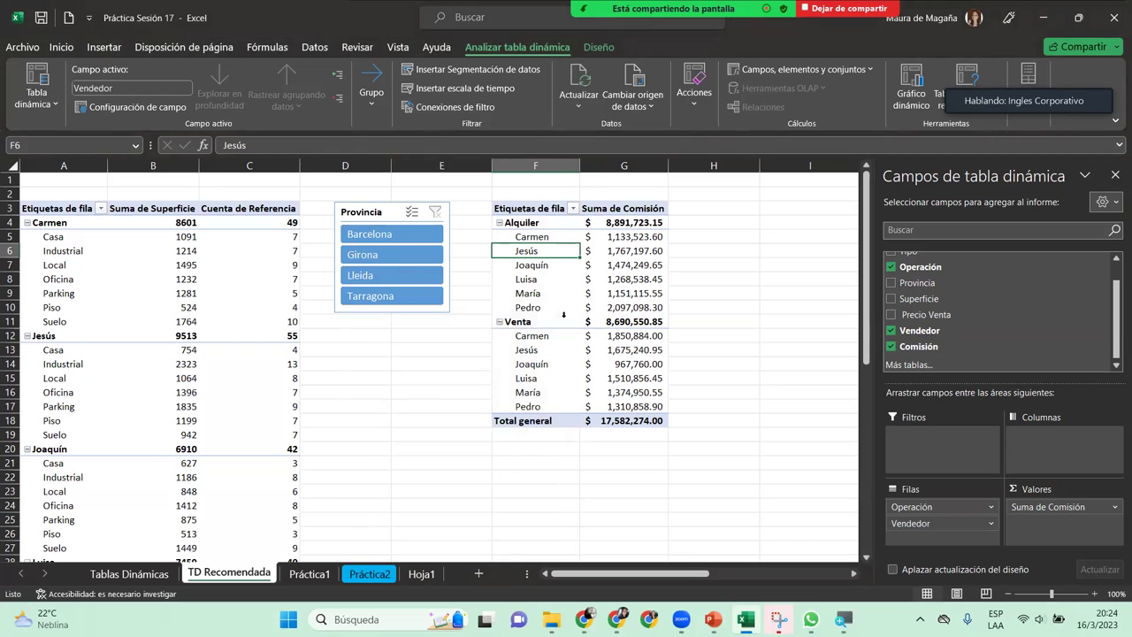
{"action": "left_click", "coordinate": [365, 217]}
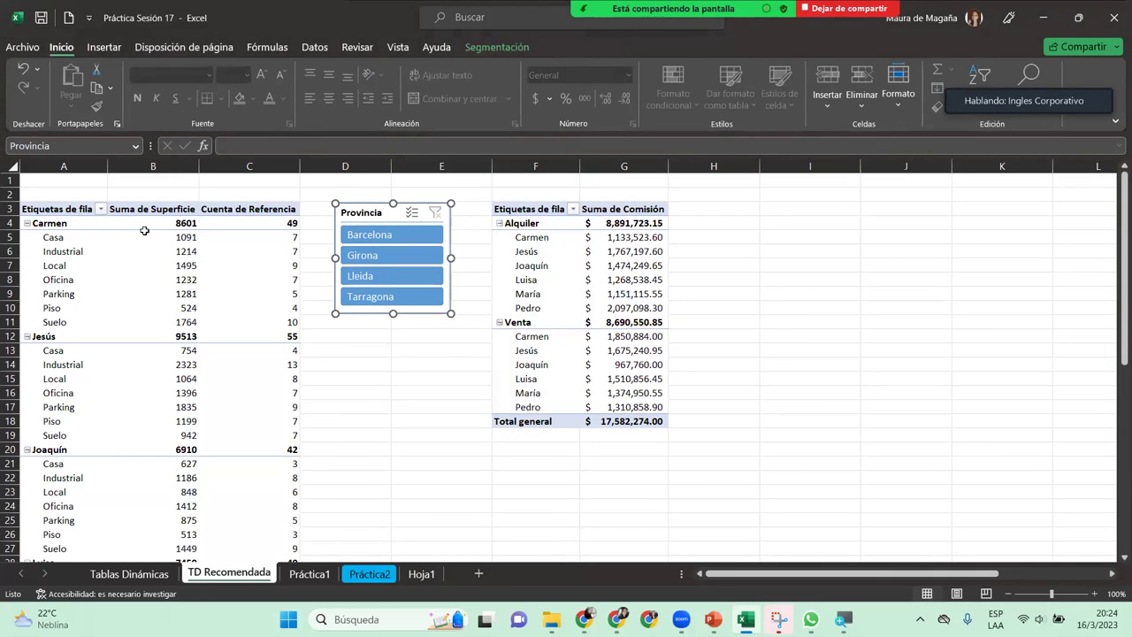
{"action": "left_click", "coordinate": [78, 251]}
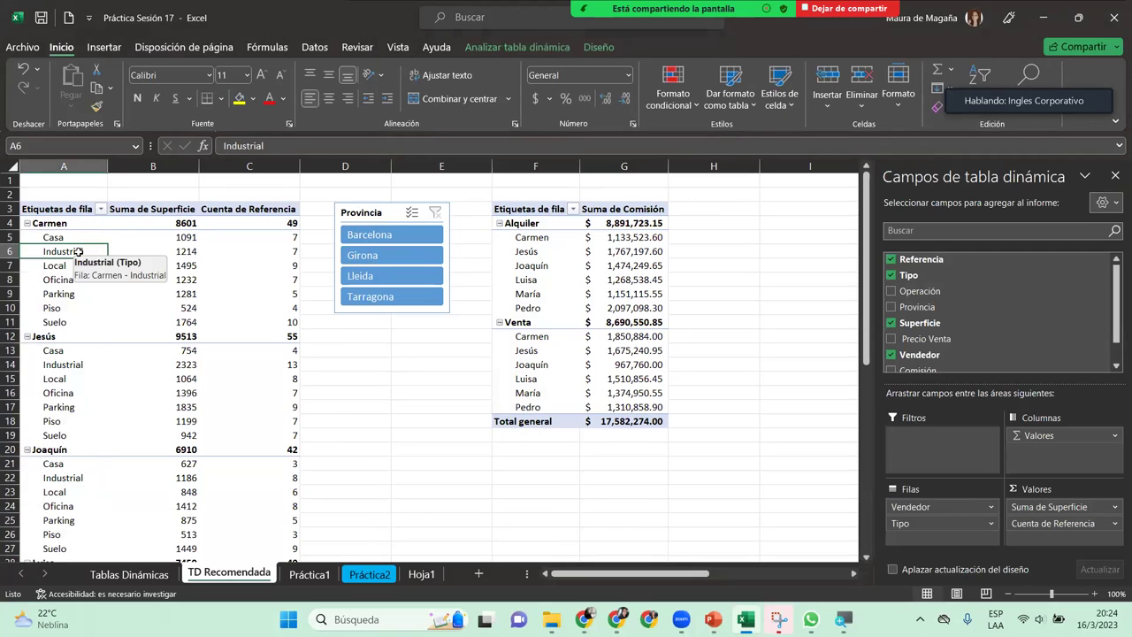
{"action": "left_click", "coordinate": [533, 257]}
{"action": "key", "text": "ctrl+Up"}
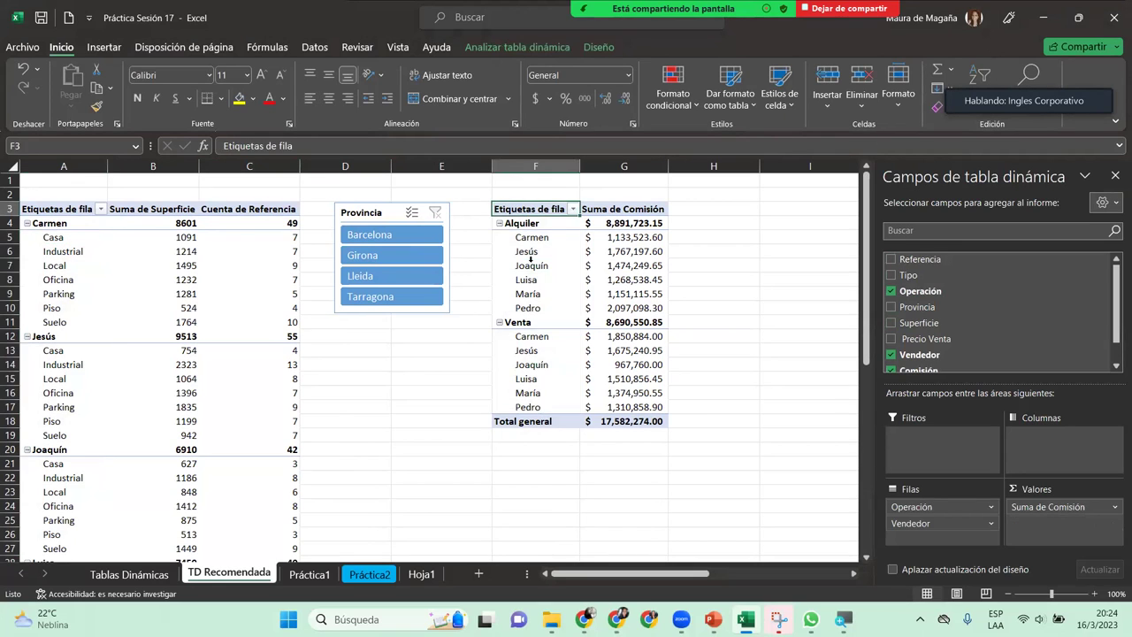
{"action": "left_click", "coordinate": [531, 265]}
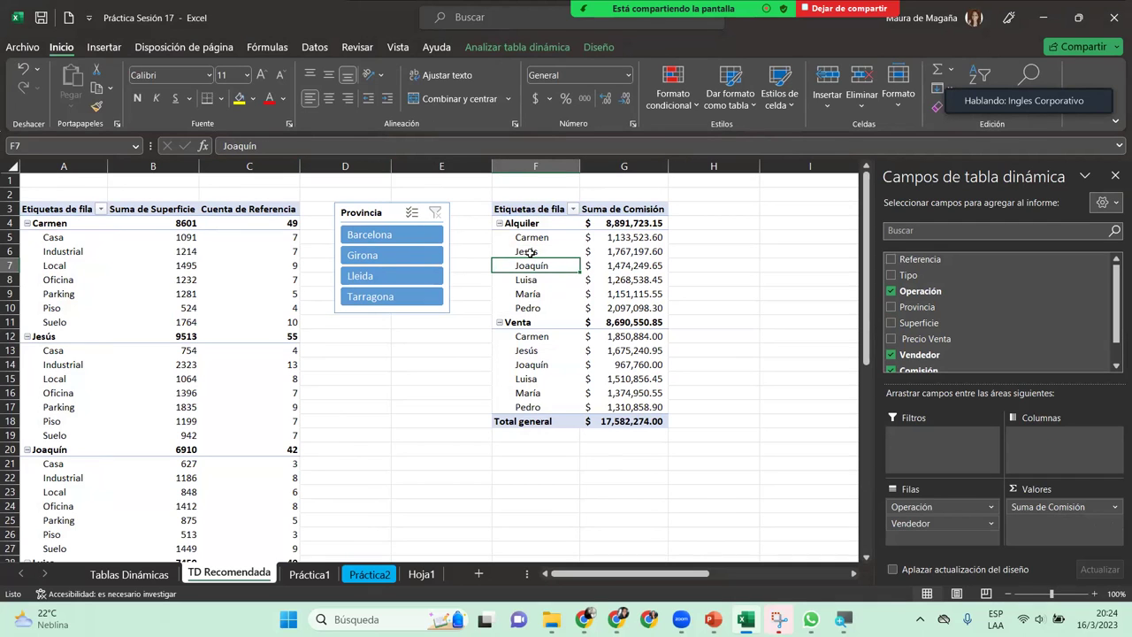
{"action": "left_click", "coordinate": [145, 572]}
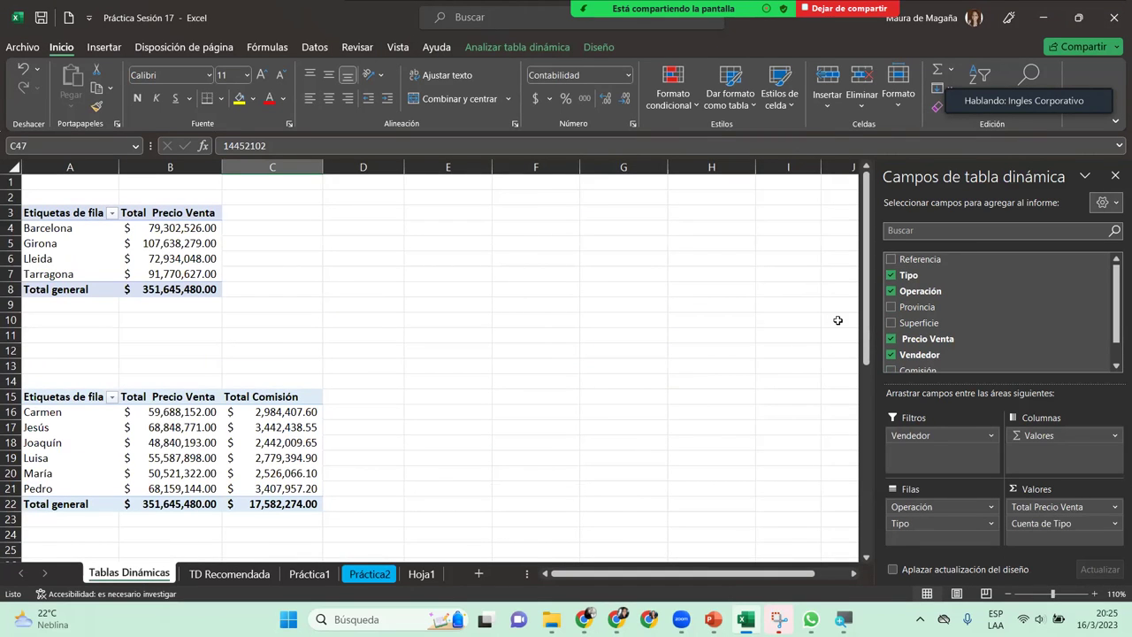
- Select the provincial sales pivot and confirm its name is TD_VentasProvincia
{"action": "mouse_move", "coordinate": [865, 289]}
{"action": "left_mouse_down"}
{"action": "mouse_move", "coordinate": [878, 498]}
{"action": "mouse_move", "coordinate": [921, 270]}
{"action": "left_mouse_up"}
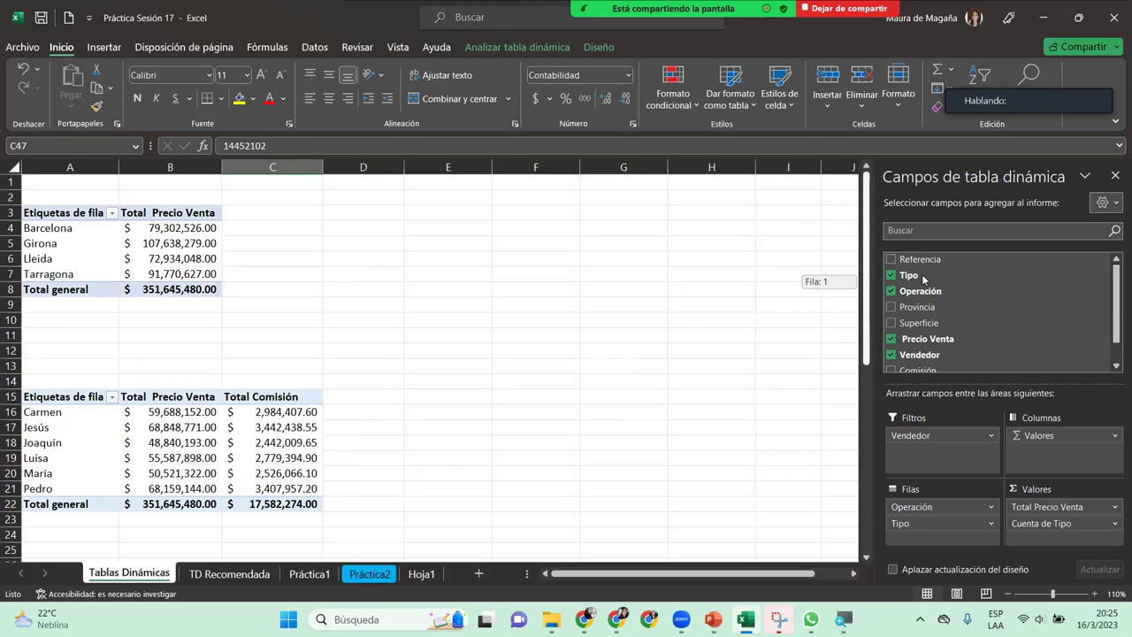
{"action": "left_click", "coordinate": [108, 243]}
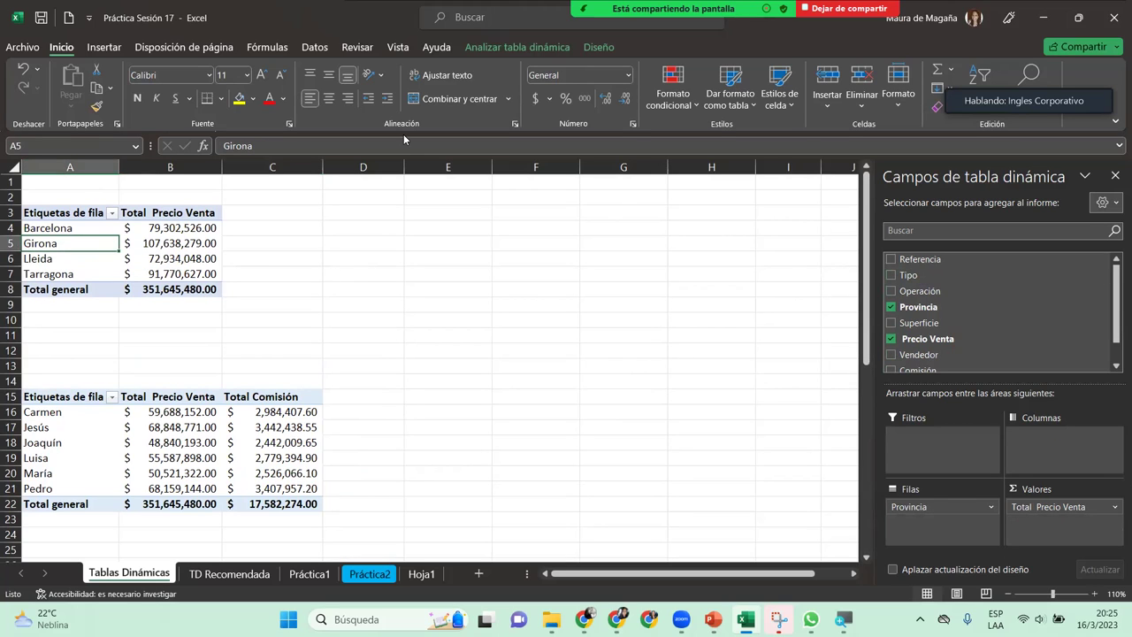
{"action": "left_click", "coordinate": [502, 47]}
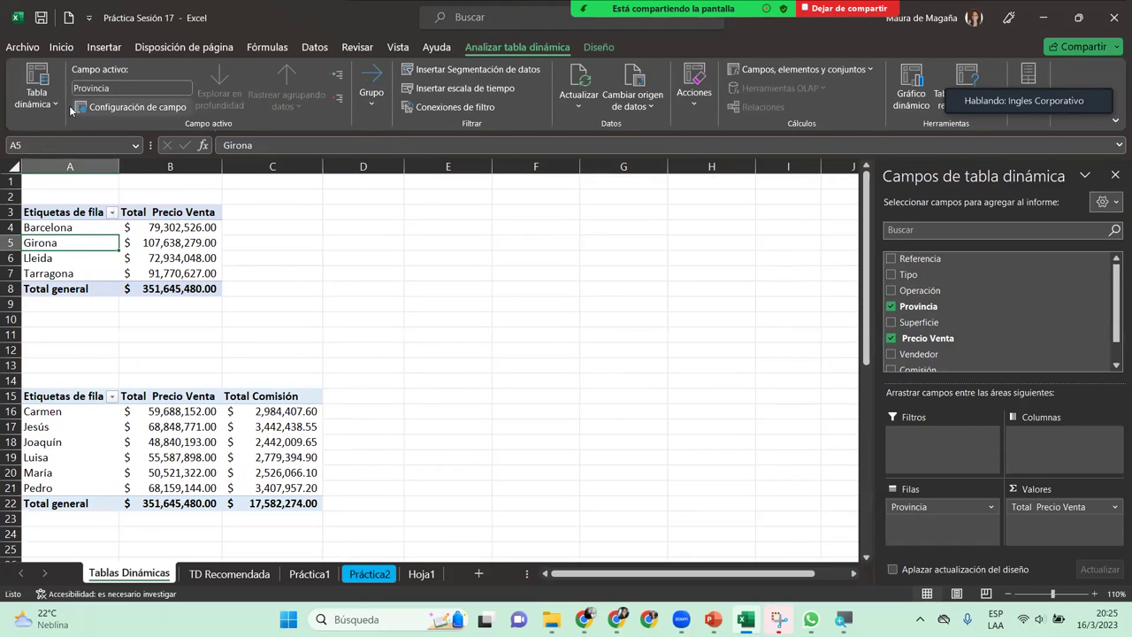
{"action": "left_click", "coordinate": [36, 88]}
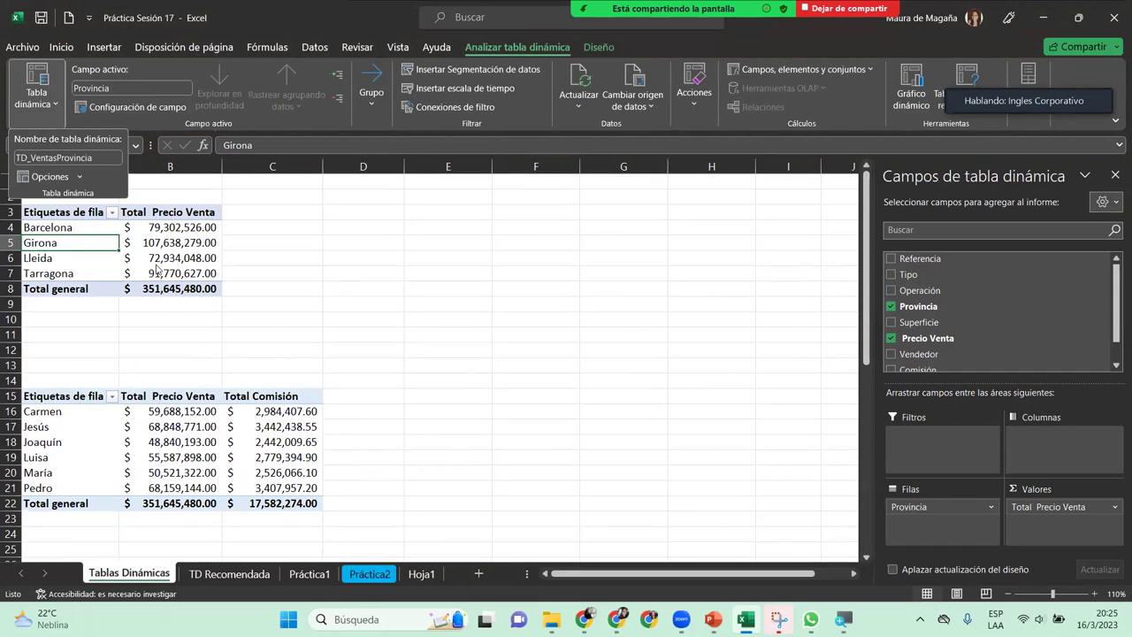
{"action": "key", "text": "Escape"}
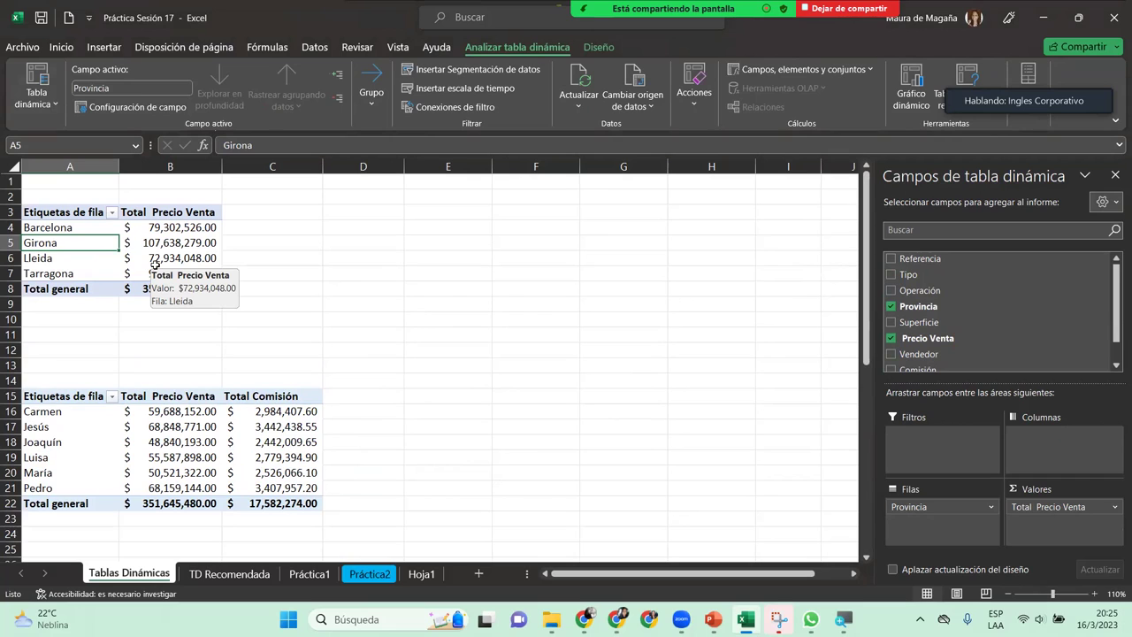
- Insert a slicer on the Tipo field for the provincial sales pivot
{"action": "left_click", "coordinate": [475, 72]}
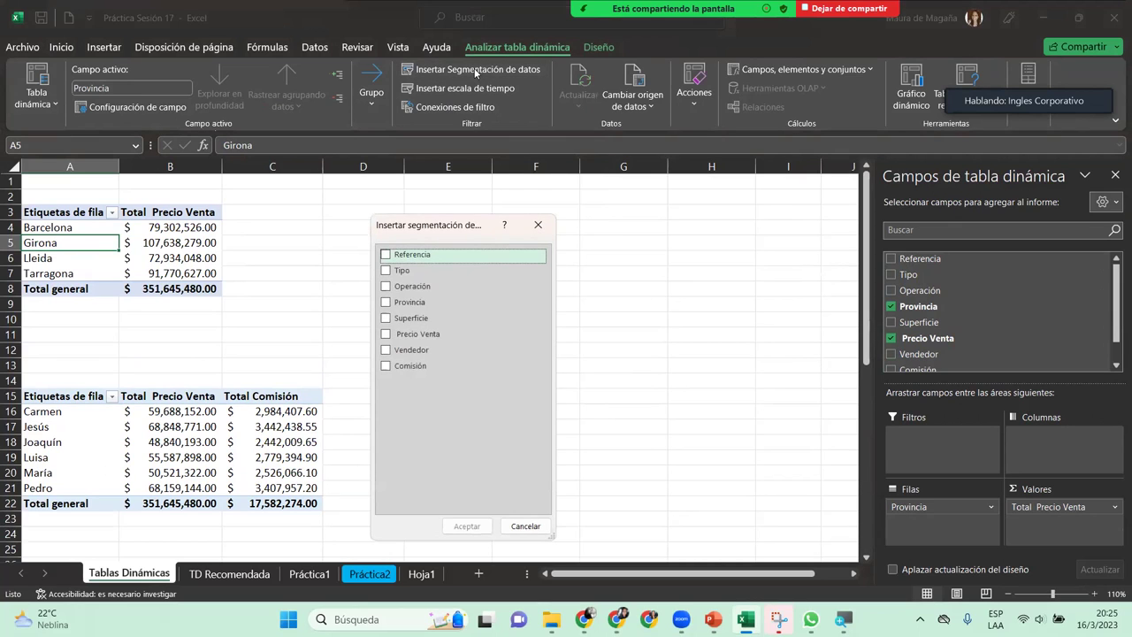
{"action": "left_click", "coordinate": [386, 270]}
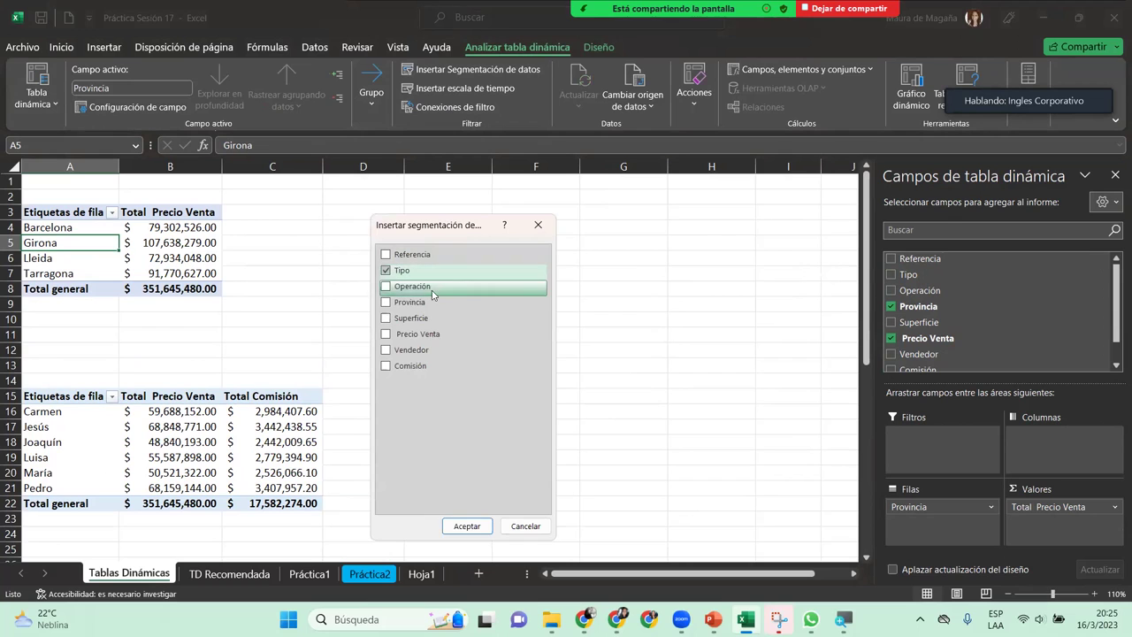
{"action": "left_click", "coordinate": [468, 527]}
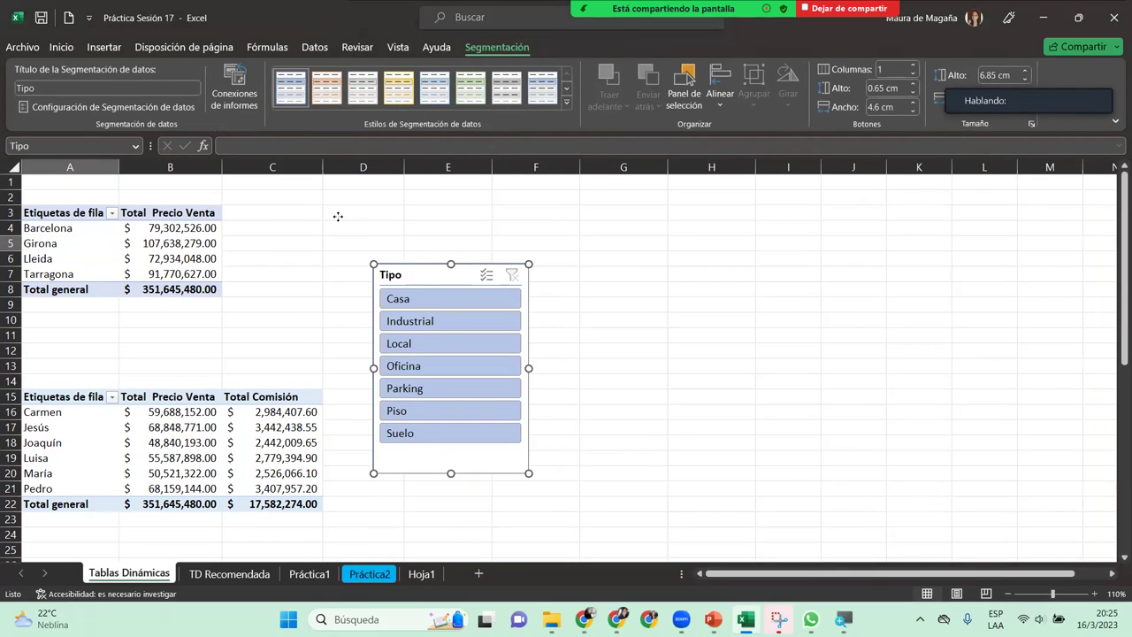
- Move the Tipo slicer beside the pivot and widen it so Industrial fits
{"action": "left_click_drag", "start_coordinate": [338, 215], "coordinate": [306, 212]}
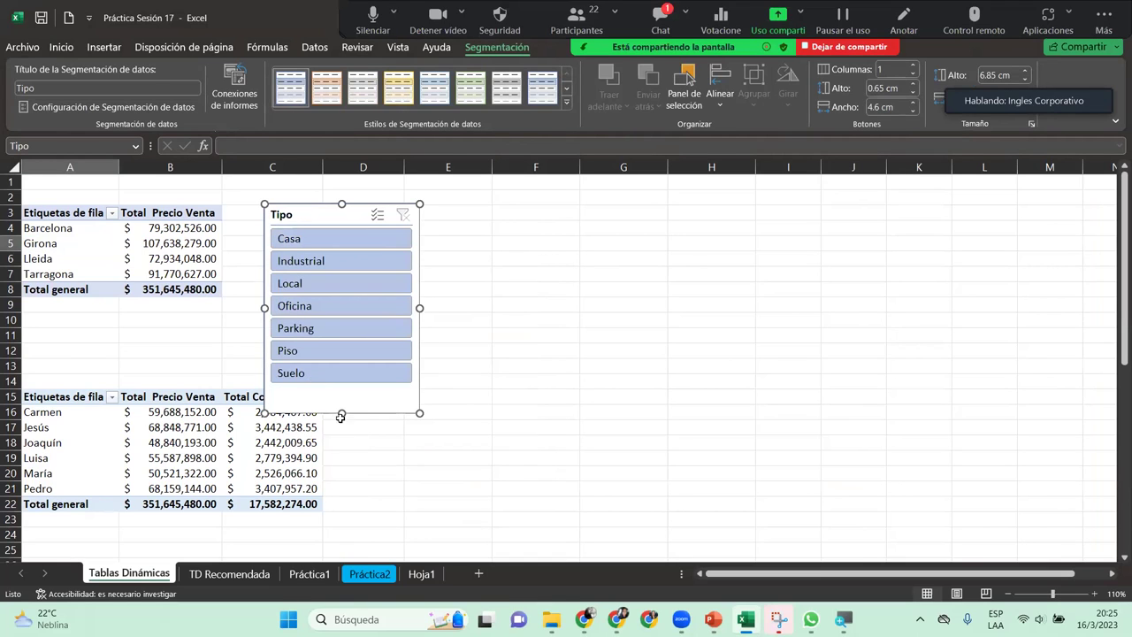
{"action": "left_click_drag", "start_coordinate": [349, 374], "coordinate": [376, 314]}
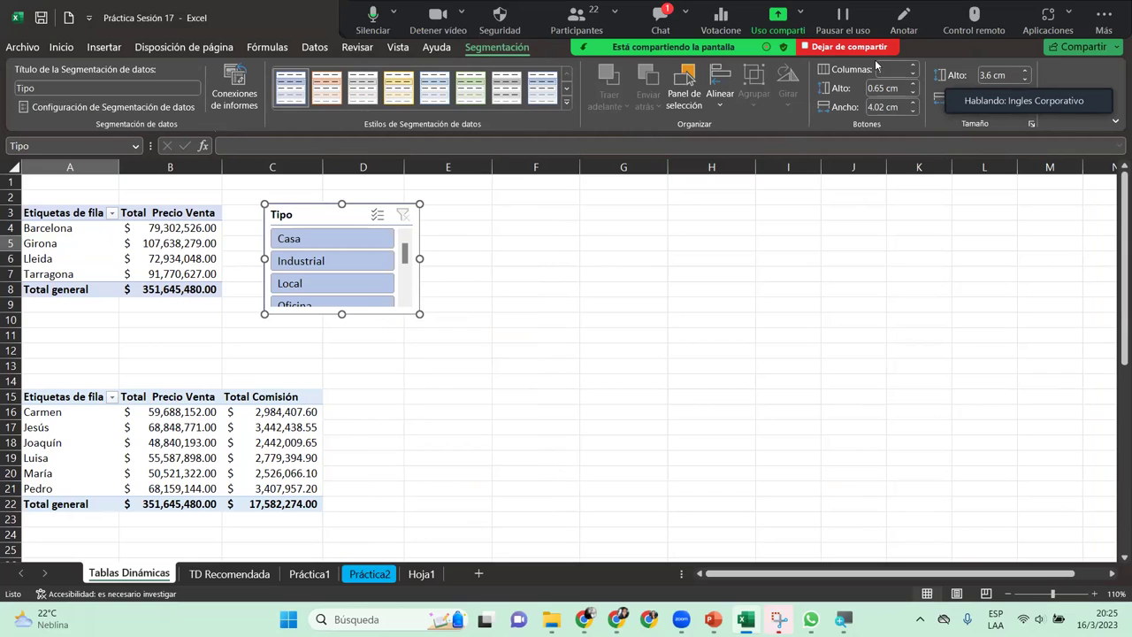
{"action": "left_click", "coordinate": [913, 65]}
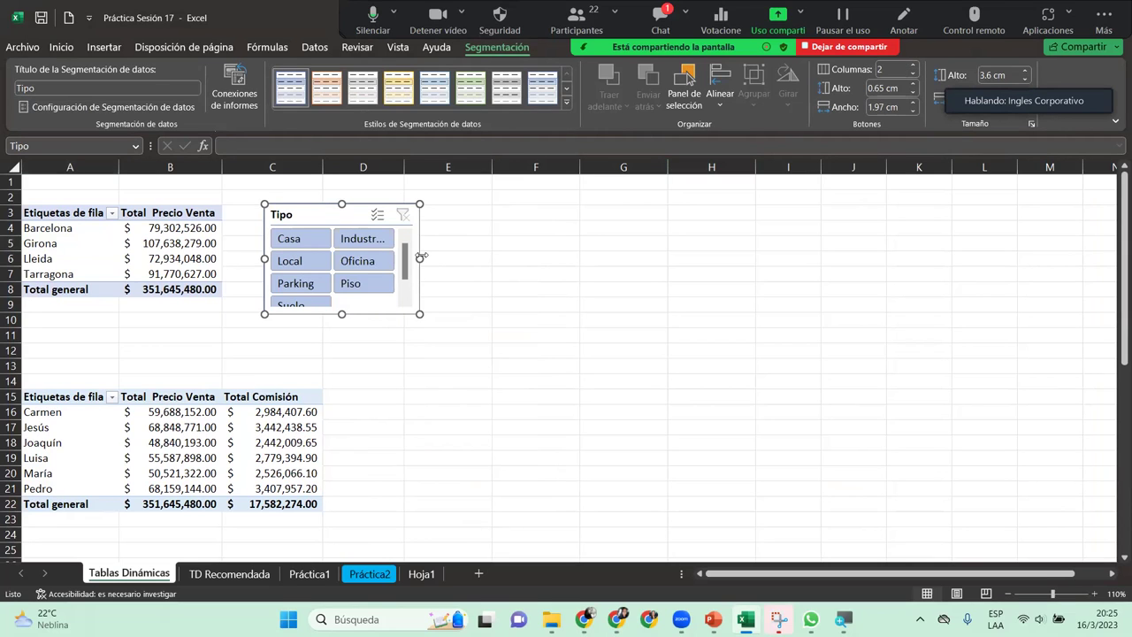
{"action": "mouse_move", "coordinate": [419, 258]}
{"action": "left_mouse_down"}
{"action": "mouse_move", "coordinate": [478, 255]}
{"action": "mouse_move", "coordinate": [477, 245]}
{"action": "mouse_move", "coordinate": [455, 250]}
{"action": "left_mouse_up"}
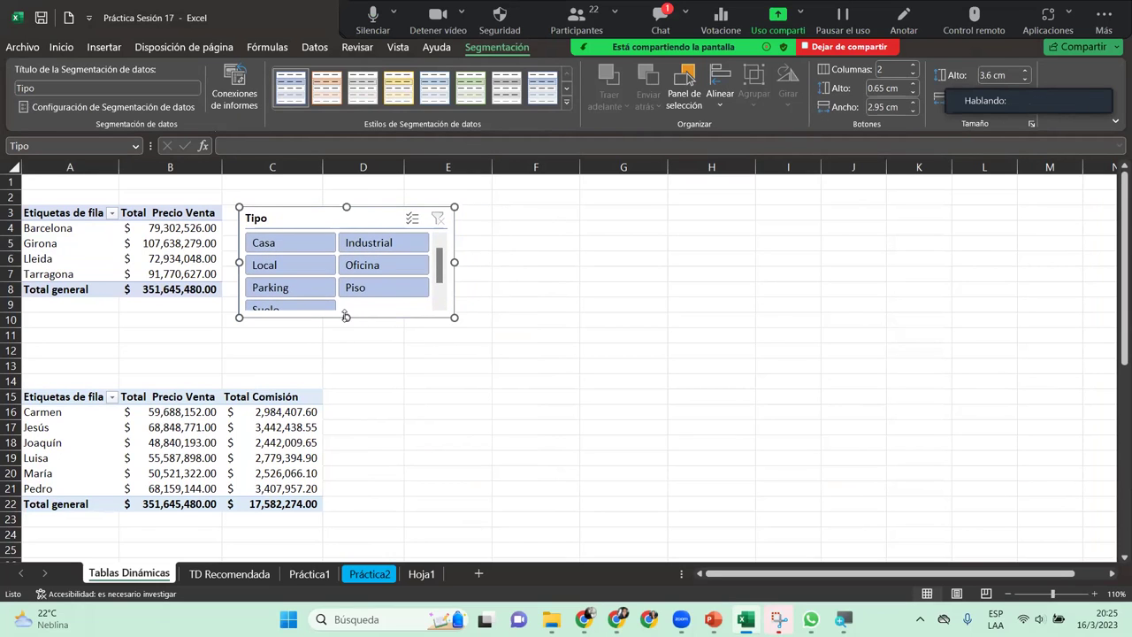
{"action": "left_click_drag", "start_coordinate": [346, 318], "coordinate": [346, 337]}
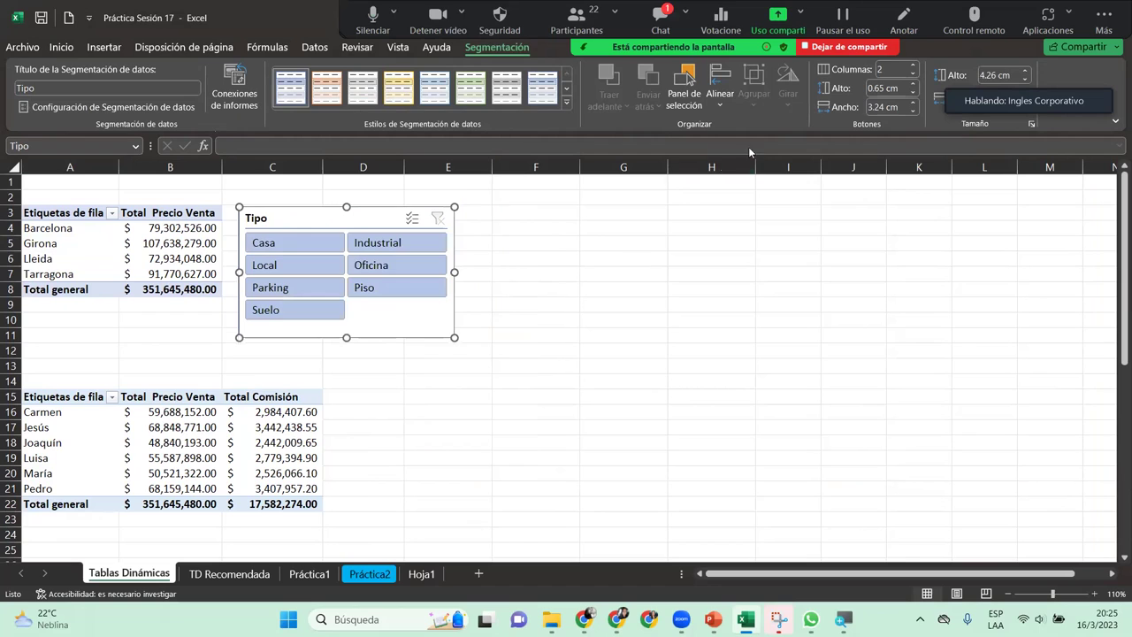
- Arrange the slicer buttons in 3 columns, shorten it to three rows, and align it beside the pivot
{"action": "left_click", "coordinate": [915, 65]}
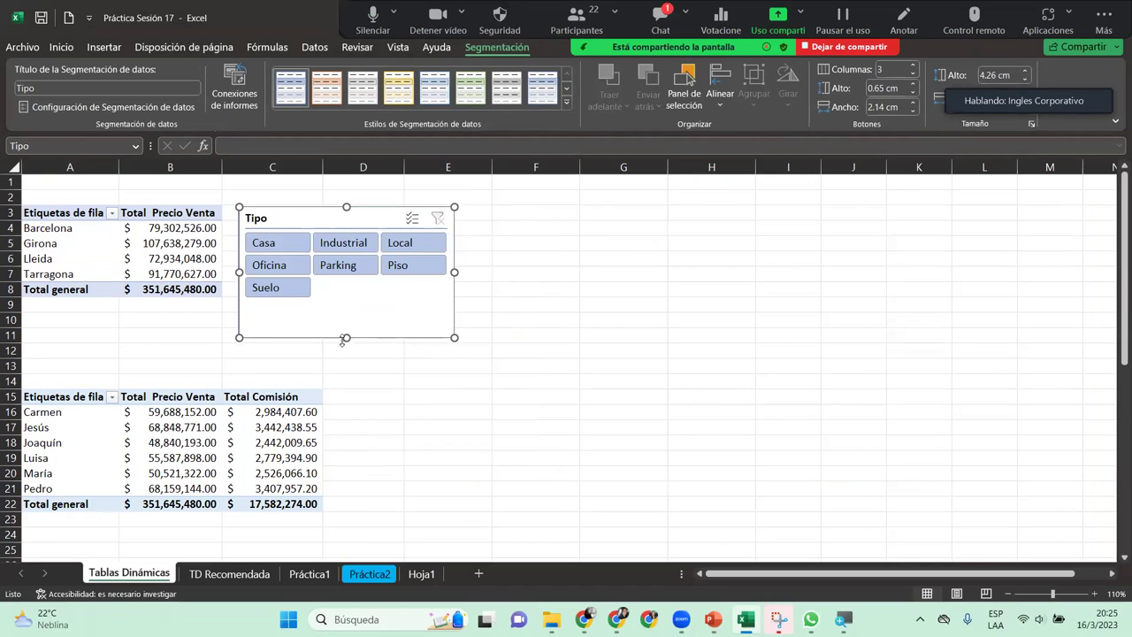
{"action": "left_click_drag", "start_coordinate": [346, 338], "coordinate": [361, 306]}
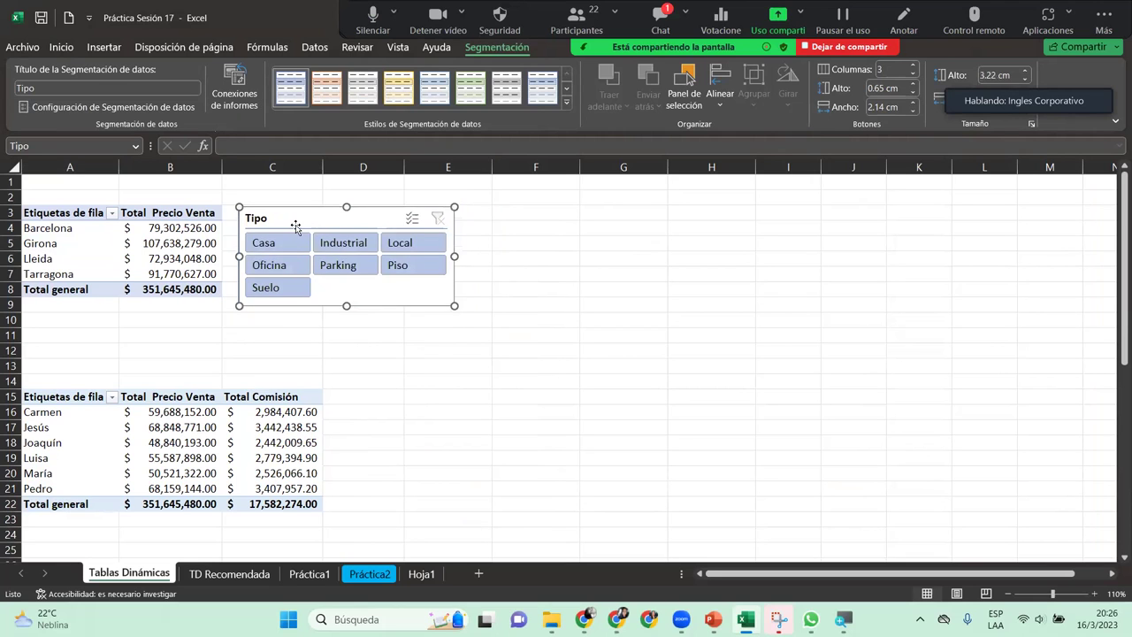
{"action": "left_click_drag", "start_coordinate": [296, 227], "coordinate": [295, 225]}
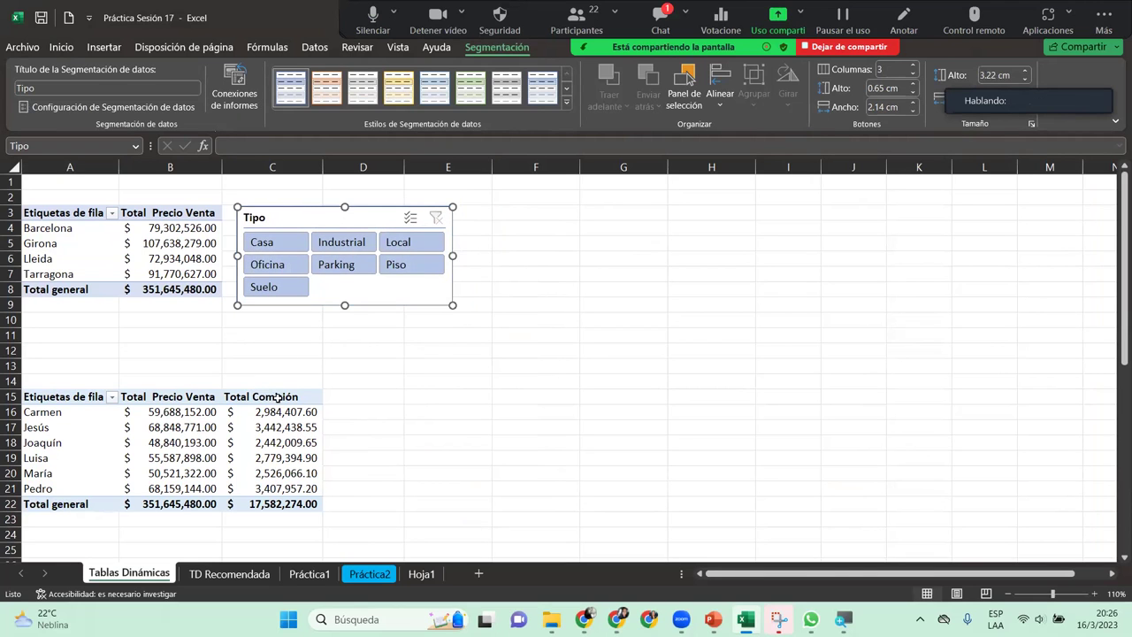
{"action": "left_click", "coordinate": [170, 228]}
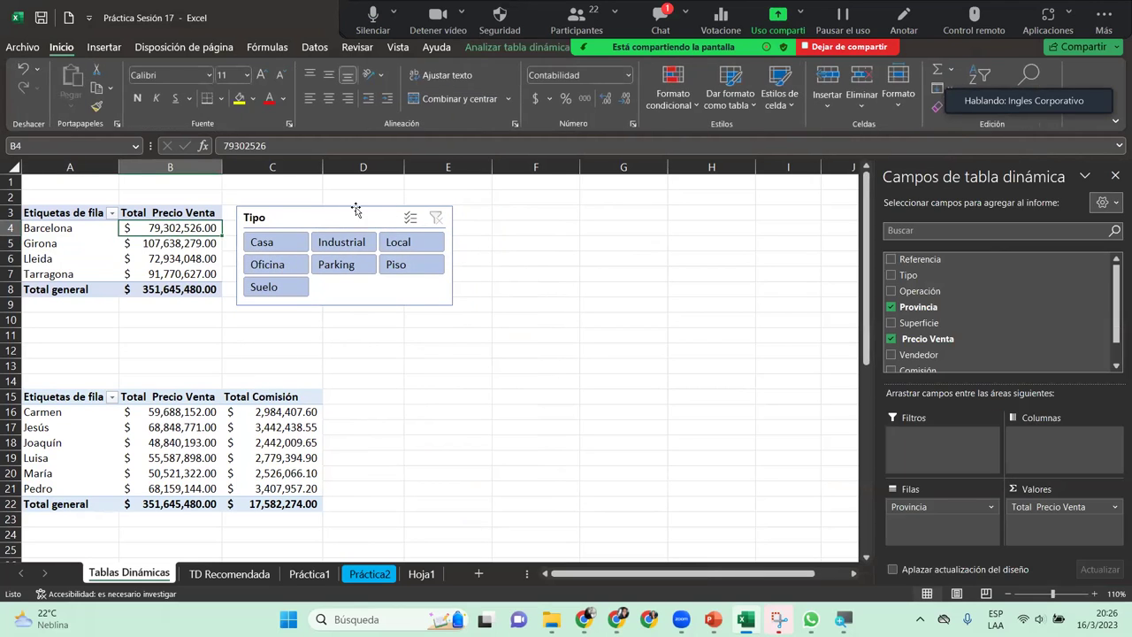
{"action": "left_click", "coordinate": [355, 209]}
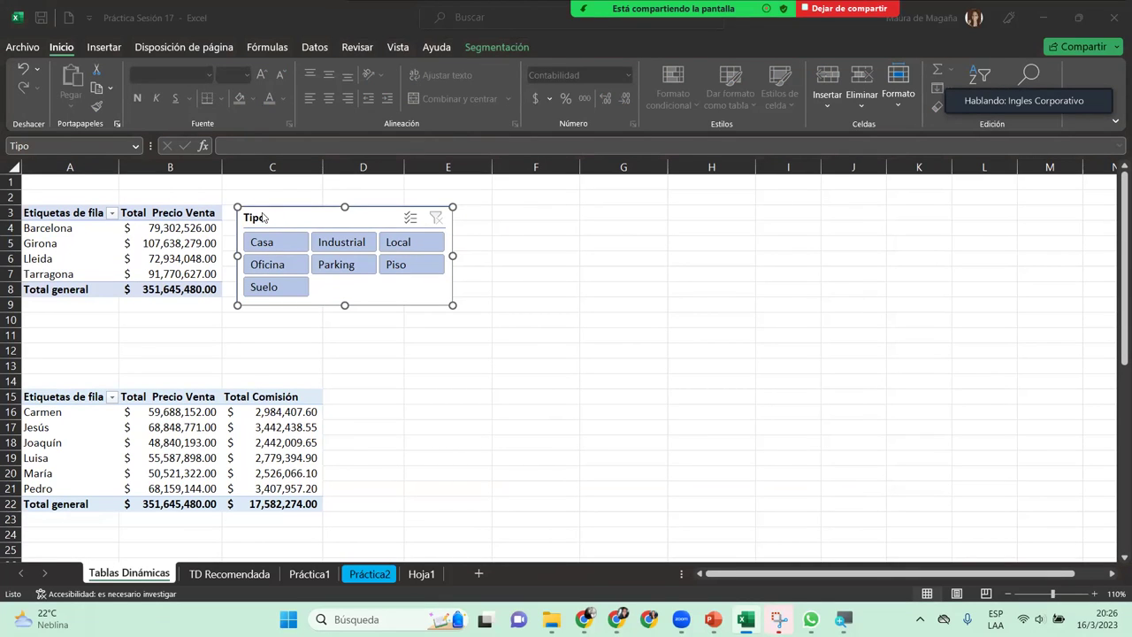
{"action": "left_click", "coordinate": [146, 251]}
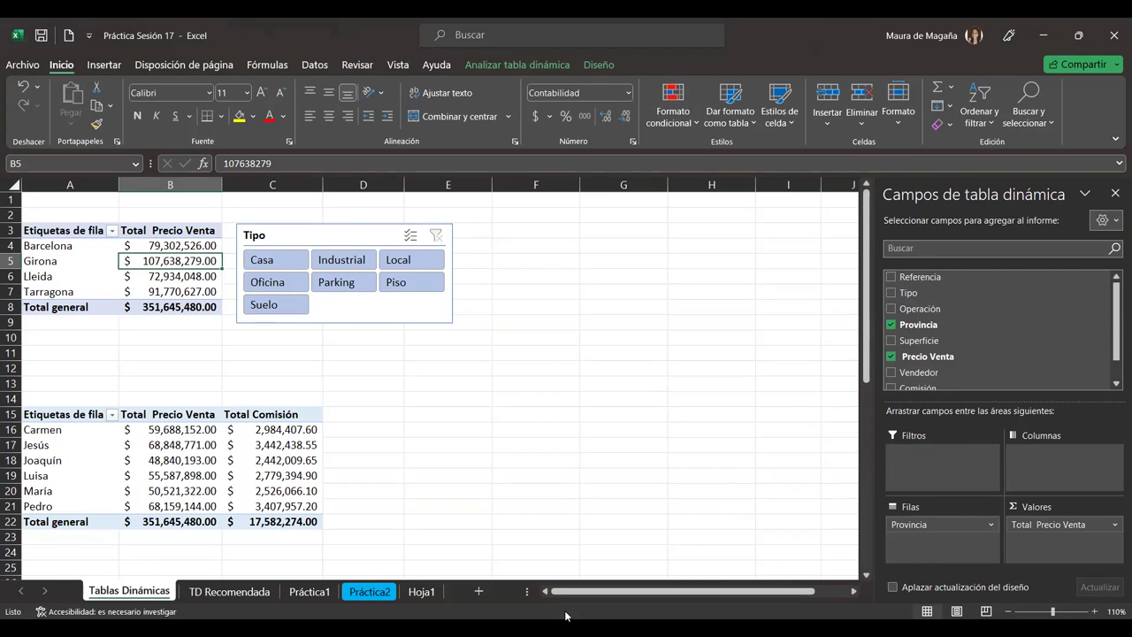
{"action": "left_click", "coordinate": [79, 445]}
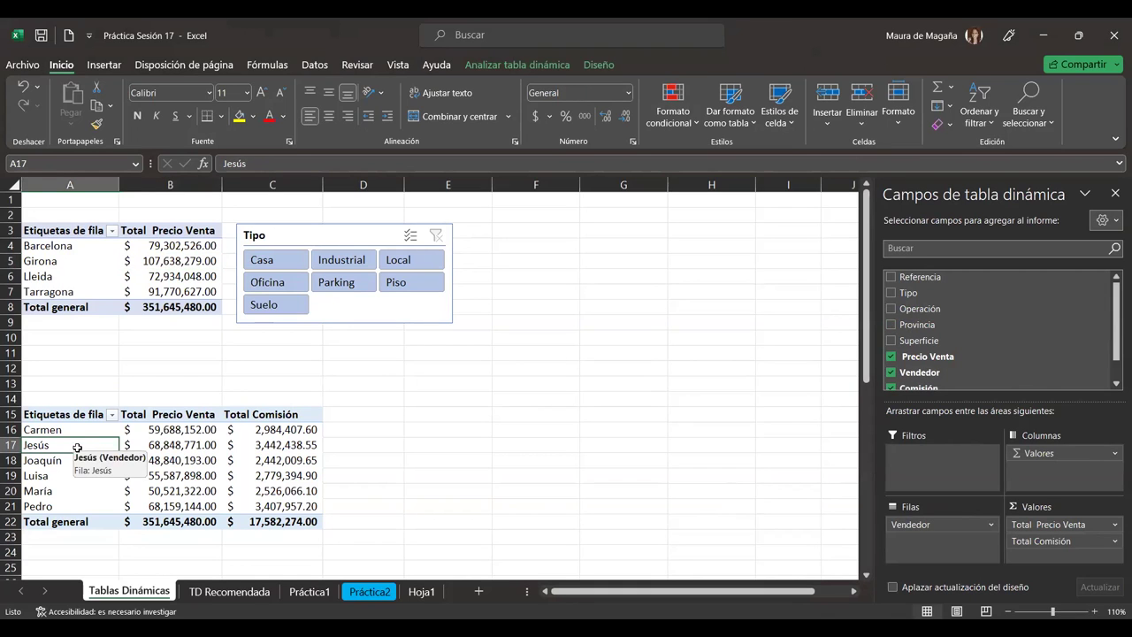
{"action": "left_click_drag", "start_coordinate": [78, 446], "coordinate": [619, 535]}
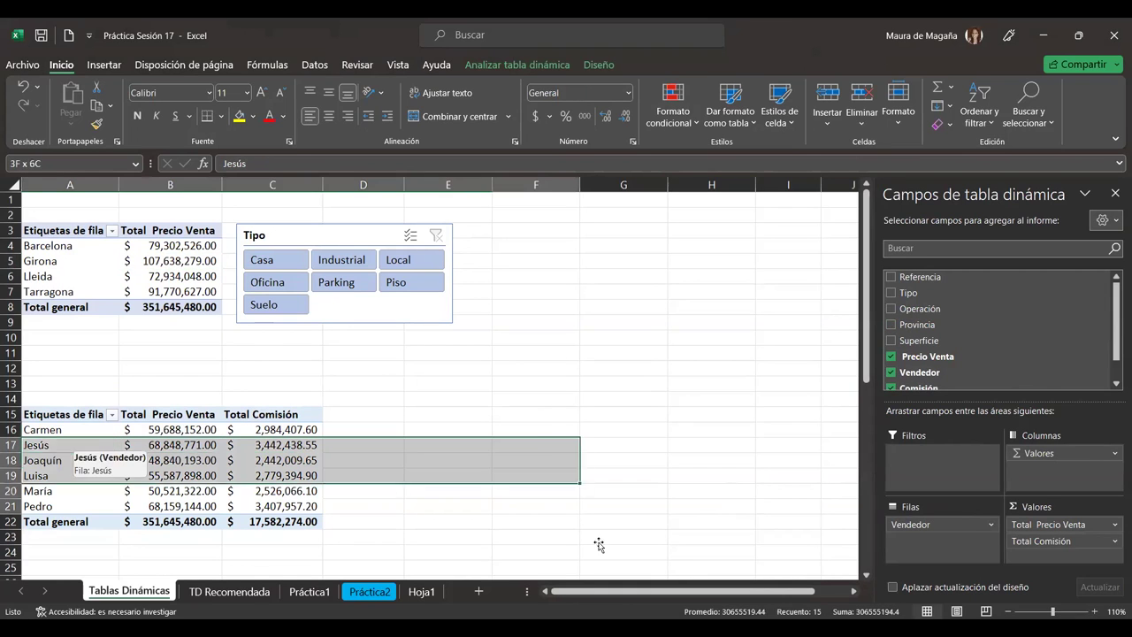
{"action": "left_click", "coordinate": [43, 446]}
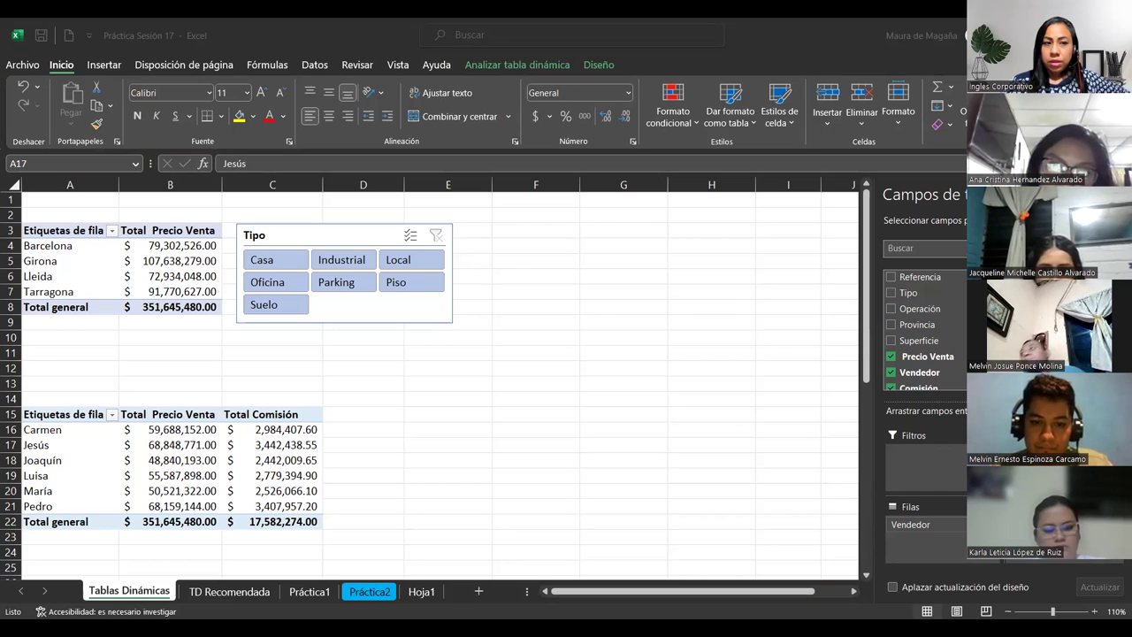
{"action": "left_click", "coordinate": [137, 259]}
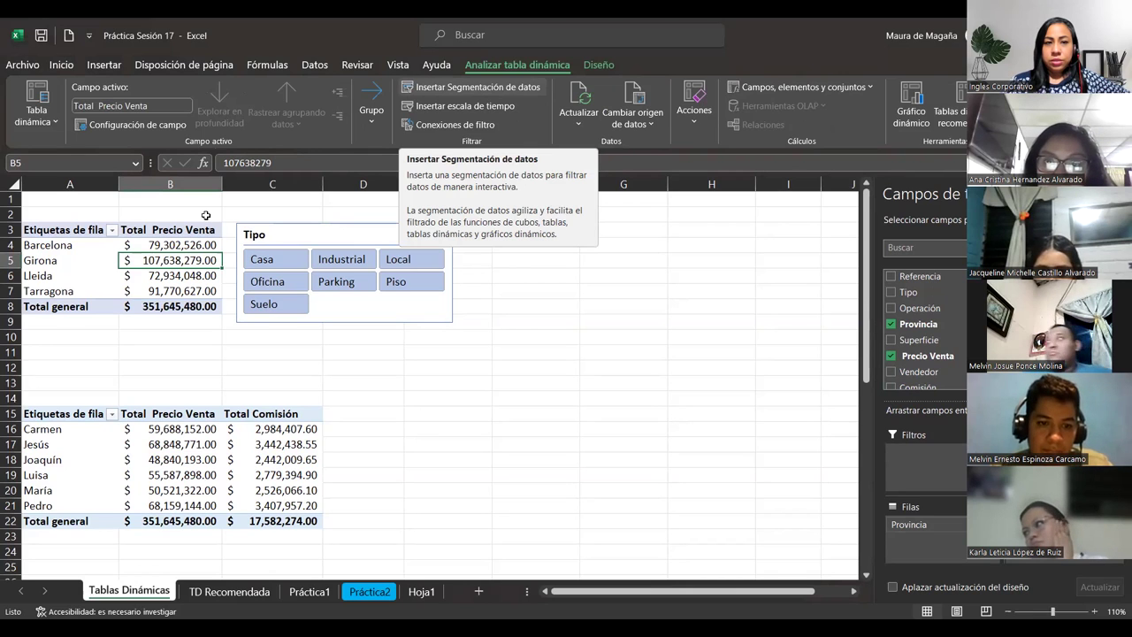
{"action": "left_click", "coordinate": [477, 86]}
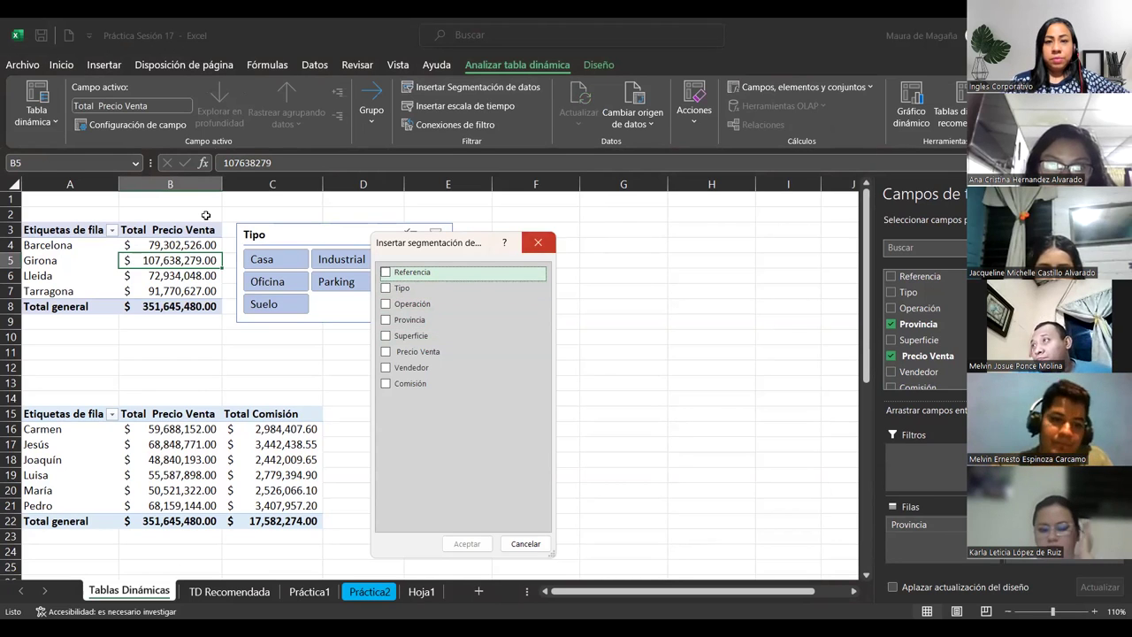
{"action": "key", "text": "Escape"}
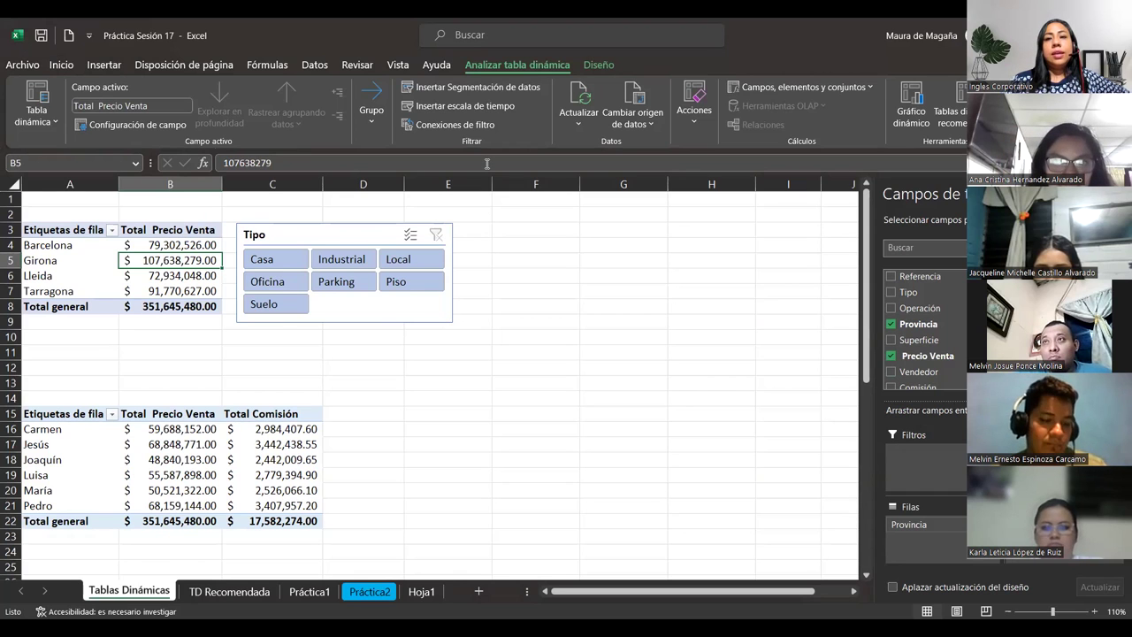
- Enter 3 as the Tipo slicer's Columnas value
{"action": "left_click", "coordinate": [321, 294]}
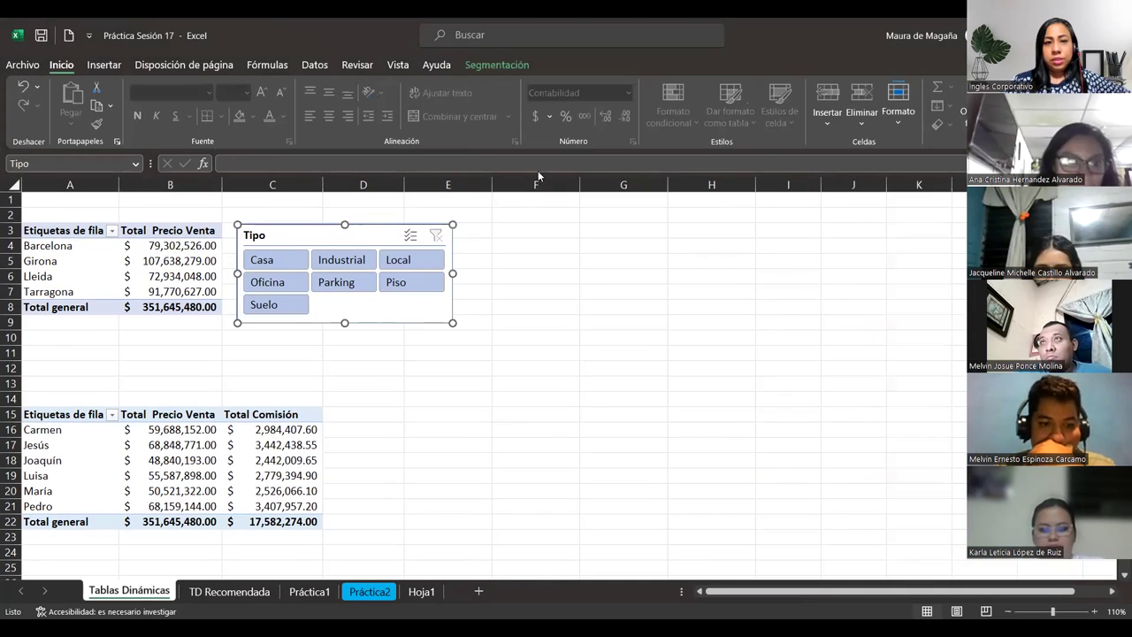
{"action": "left_click", "coordinate": [493, 68]}
{"action": "left_click", "coordinate": [897, 85]}
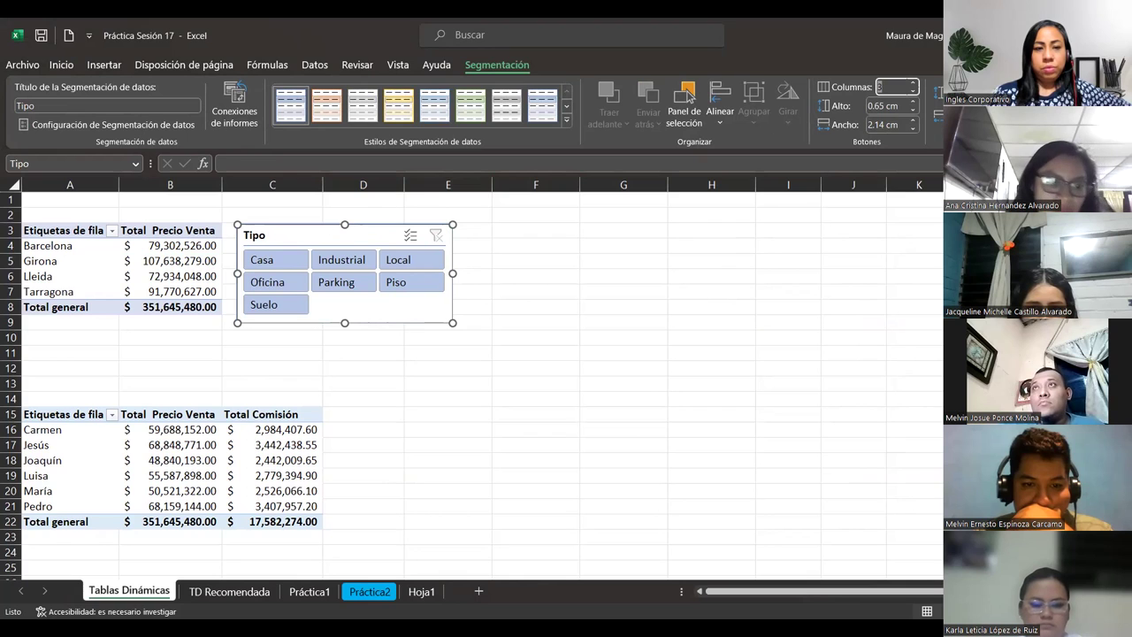
{"action": "type", "text": "3"}
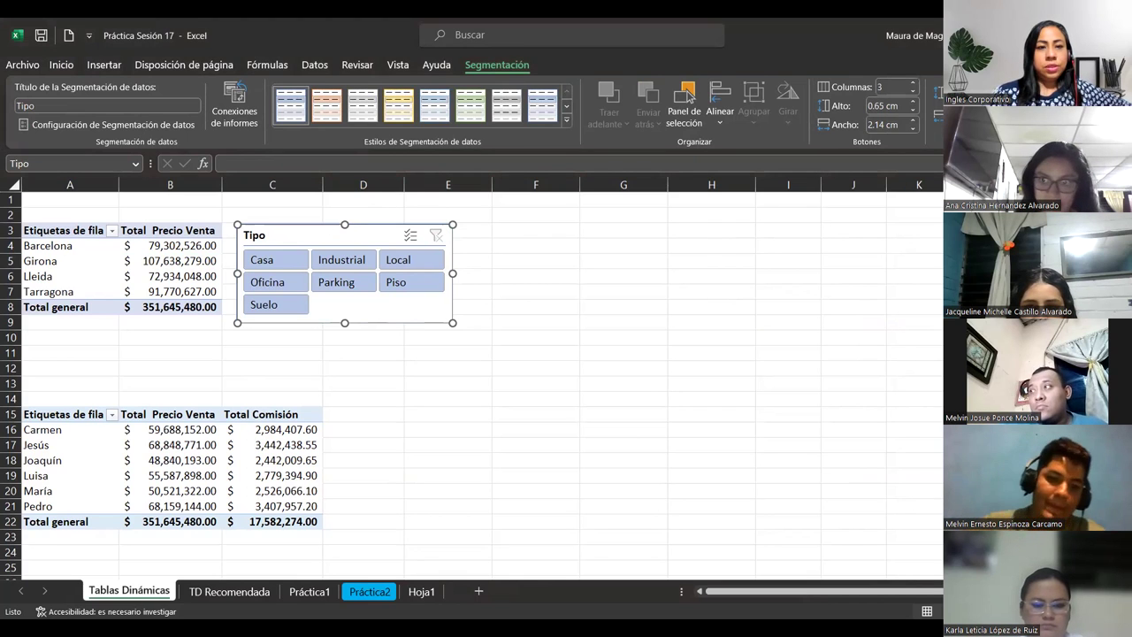
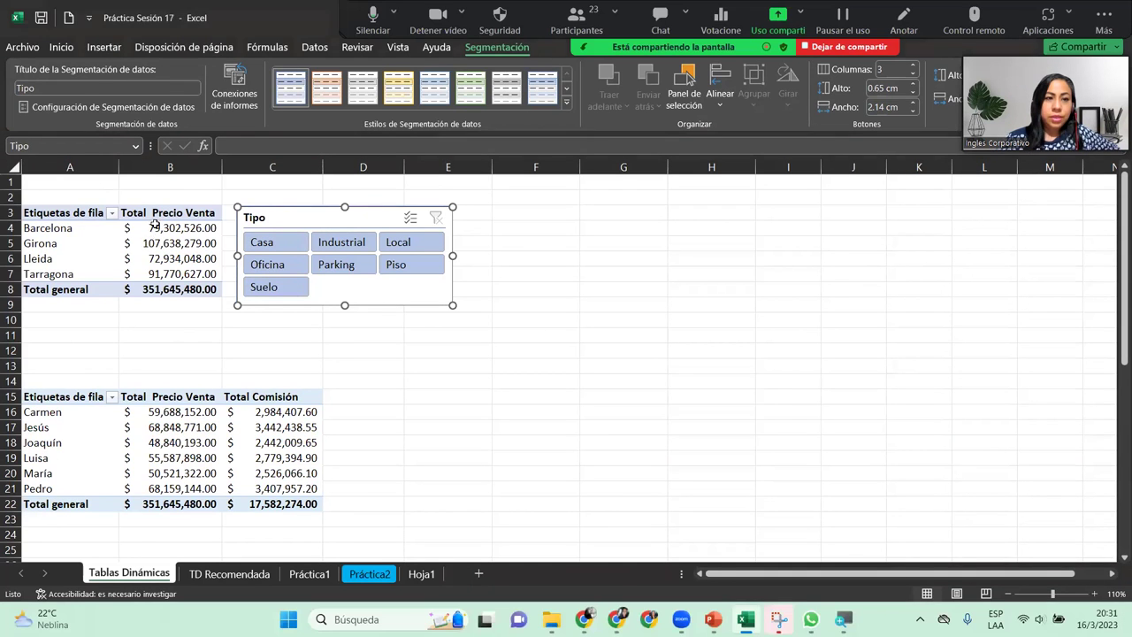
- Use Conexiones de filtro to connect the Tipo slicer to the sales-and-commission pivot table
{"action": "left_click", "coordinate": [154, 227]}
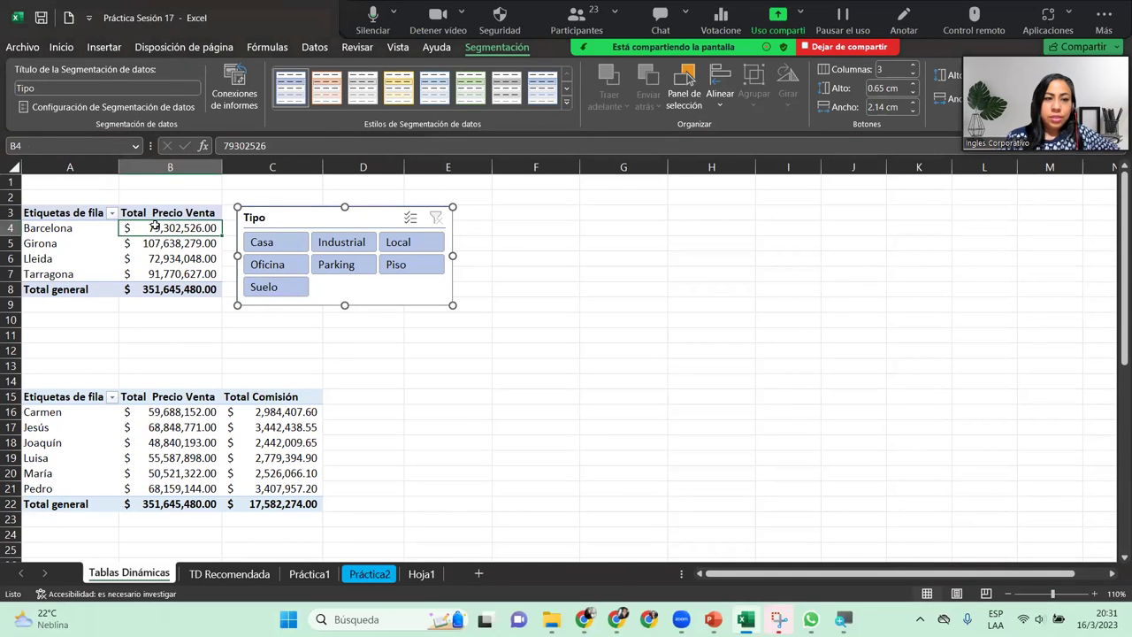
{"action": "left_click", "coordinate": [151, 447]}
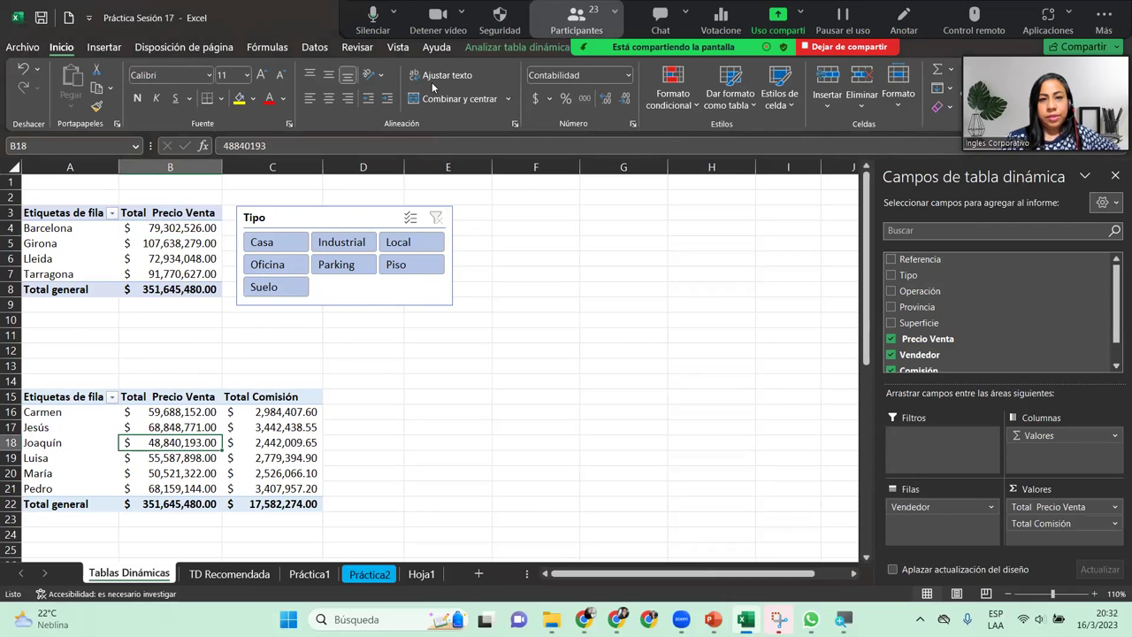
{"action": "left_click", "coordinate": [517, 47]}
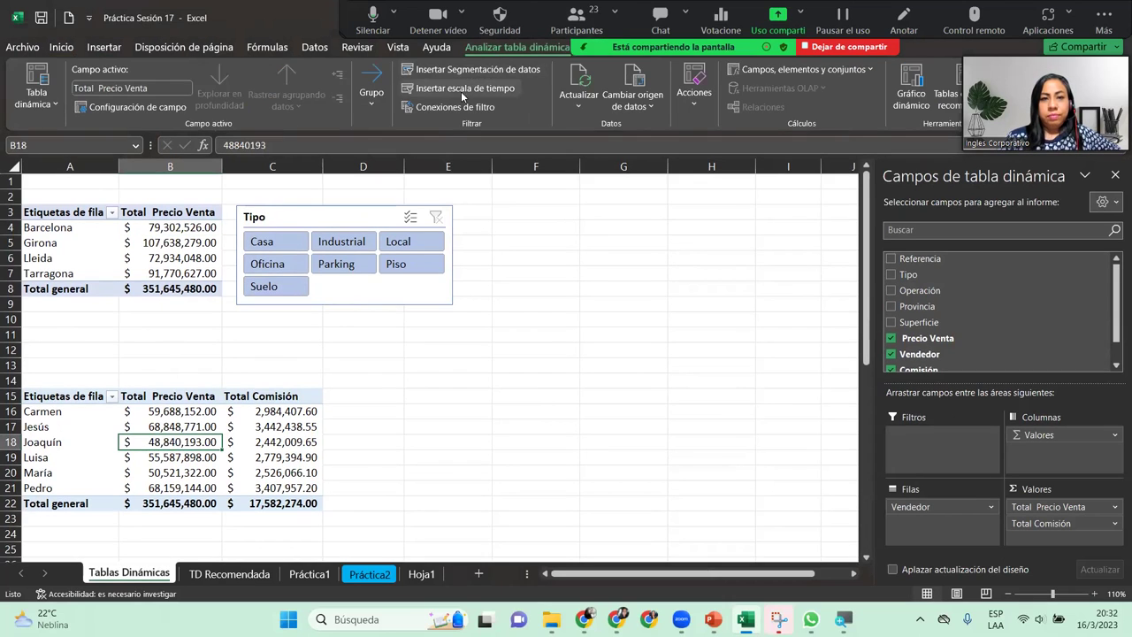
{"action": "left_click", "coordinate": [455, 106]}
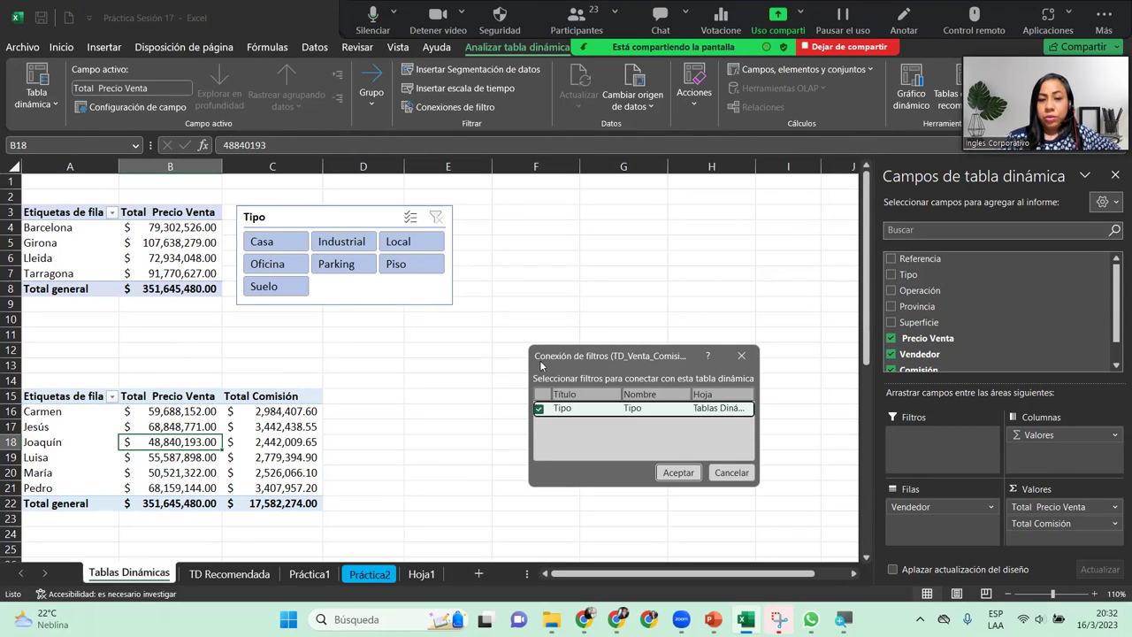
{"action": "left_click", "coordinate": [669, 472]}
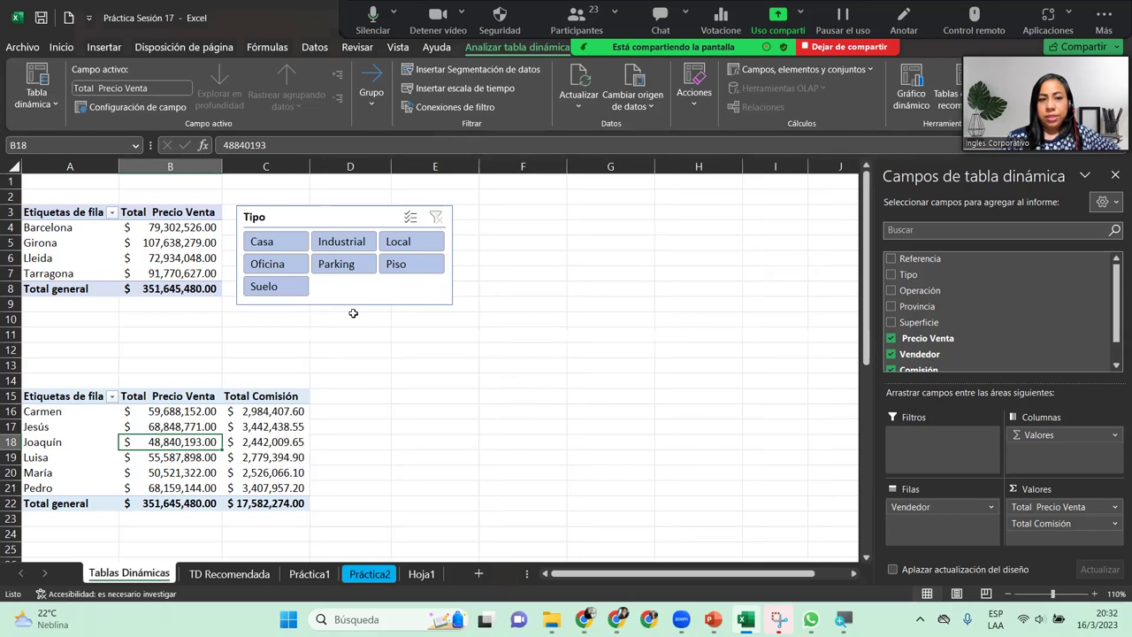
- Nudge the Tipo slicer down, then filter by Parking, Oficina, Local, Suelo and Casa in turn
{"action": "mouse_move", "coordinate": [338, 220]}
{"action": "left_mouse_down"}
{"action": "mouse_move", "coordinate": [370, 245]}
{"action": "mouse_move", "coordinate": [363, 285]}
{"action": "left_mouse_up"}
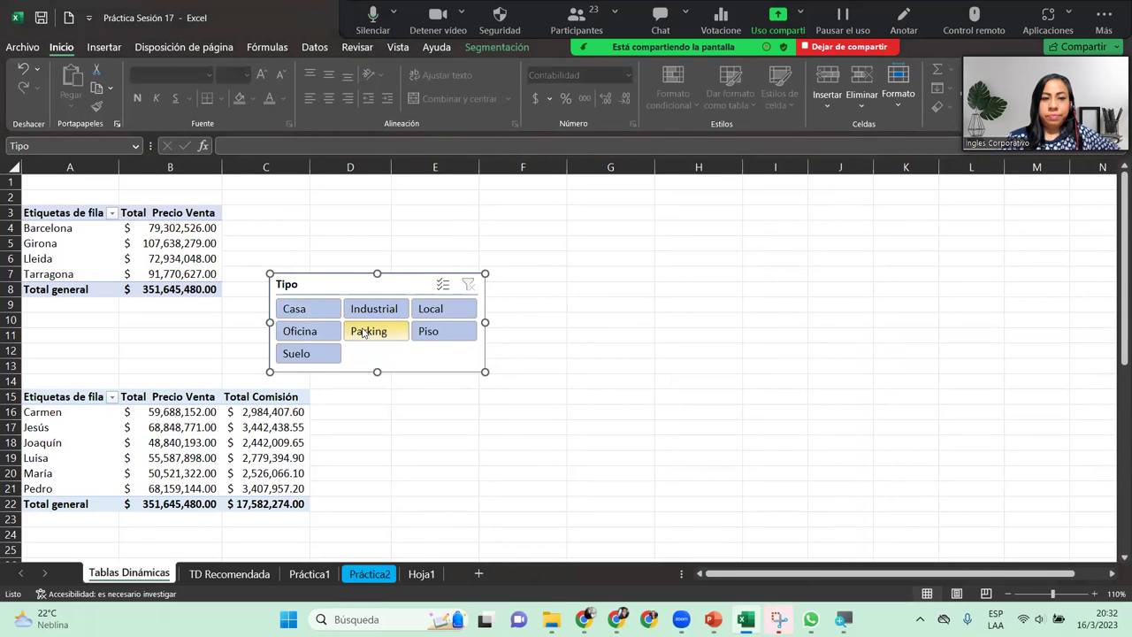
{"action": "left_click", "coordinate": [364, 331]}
{"action": "left_click", "coordinate": [331, 334]}
{"action": "left_click", "coordinate": [441, 311]}
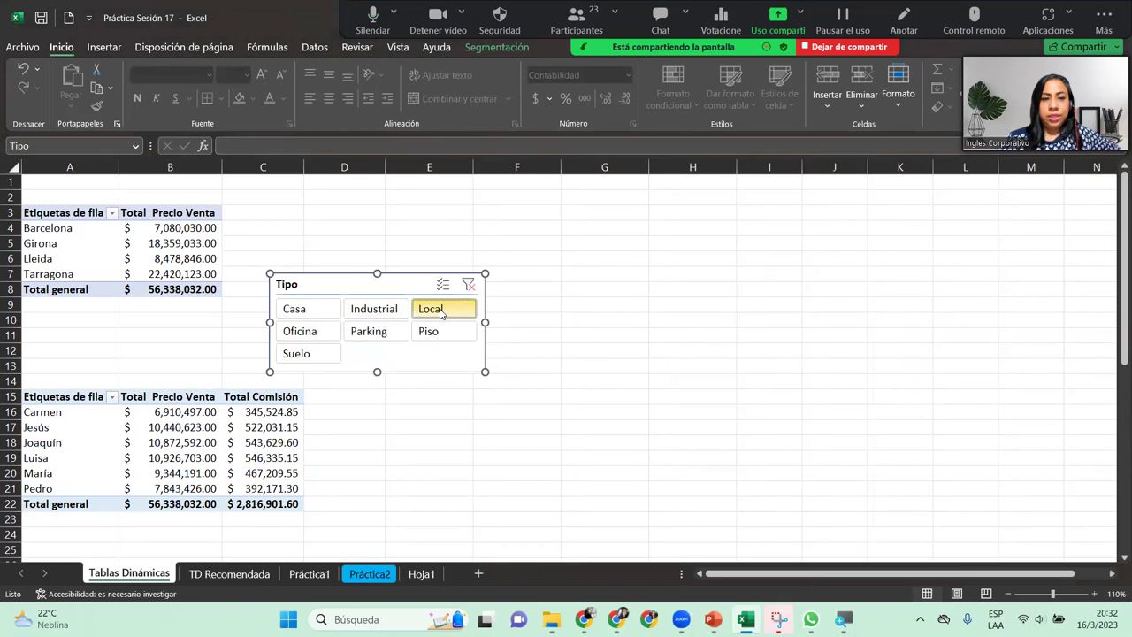
{"action": "left_click", "coordinate": [286, 334]}
{"action": "left_click", "coordinate": [297, 353]}
{"action": "left_click", "coordinate": [310, 314]}
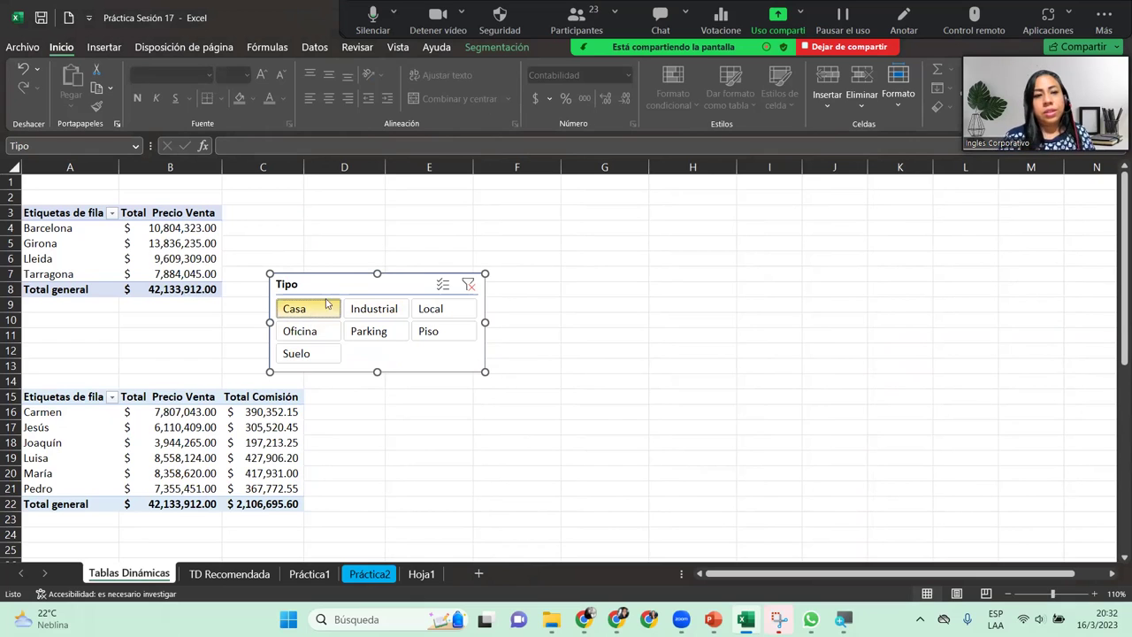
- Move the Tipo slicer up beside the first pivot table and filter both tables to Parking
{"action": "mouse_move", "coordinate": [341, 279]}
{"action": "left_mouse_down"}
{"action": "mouse_move", "coordinate": [319, 211]}
{"action": "mouse_move", "coordinate": [309, 211]}
{"action": "left_mouse_up"}
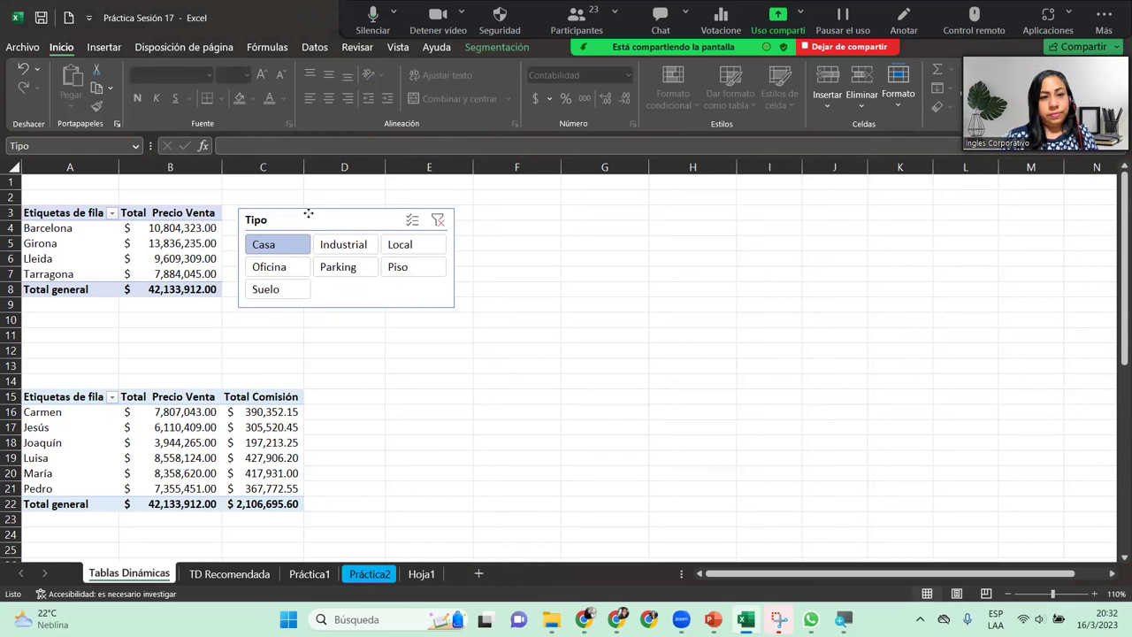
{"action": "left_click", "coordinate": [345, 244]}
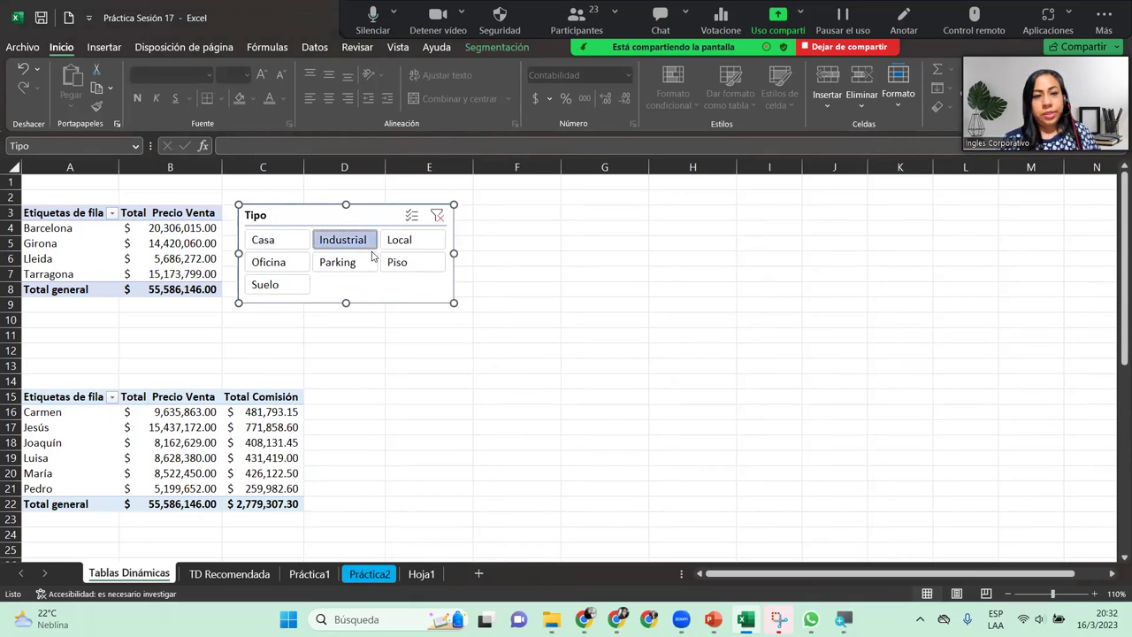
{"action": "left_click", "coordinate": [366, 257]}
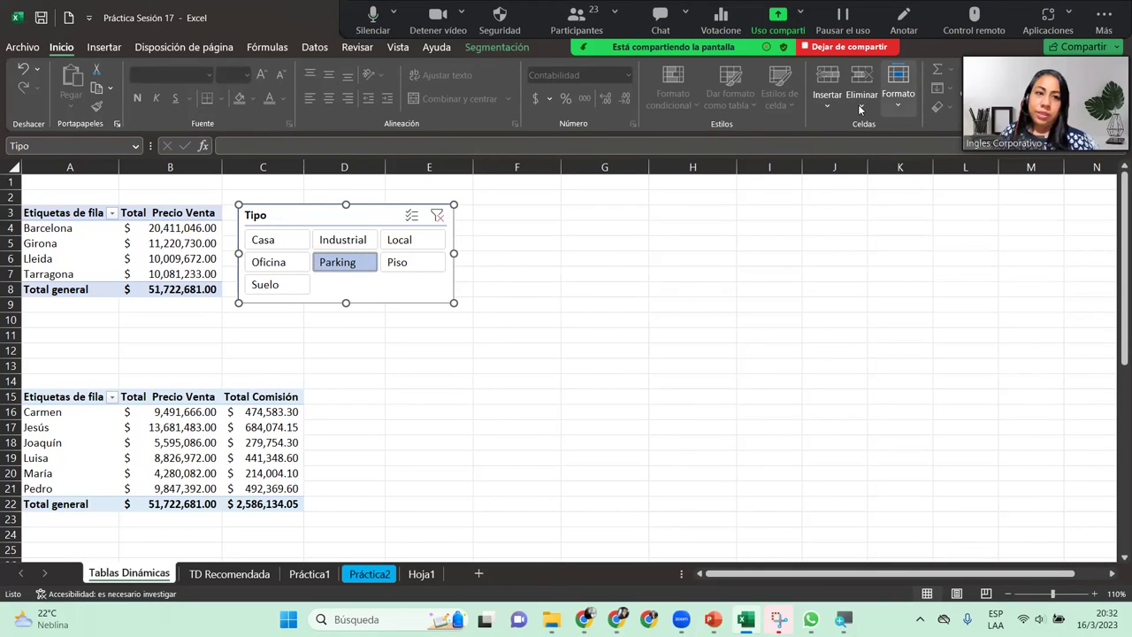
{"action": "left_click", "coordinate": [250, 209]}
{"action": "left_click", "coordinate": [248, 425]}
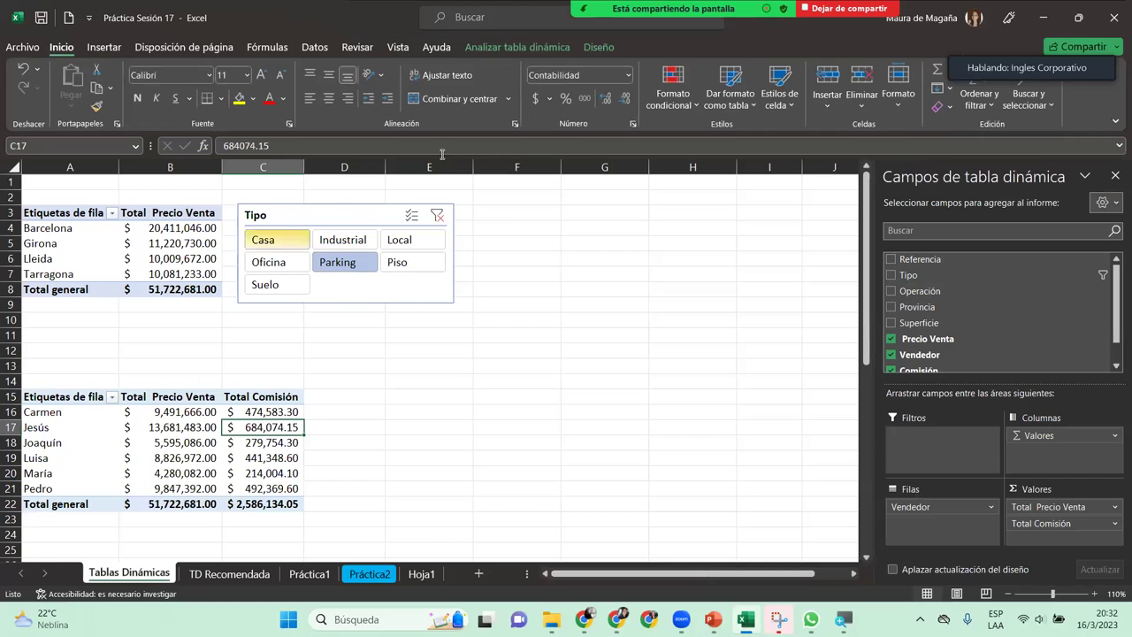
{"action": "left_click", "coordinate": [517, 51]}
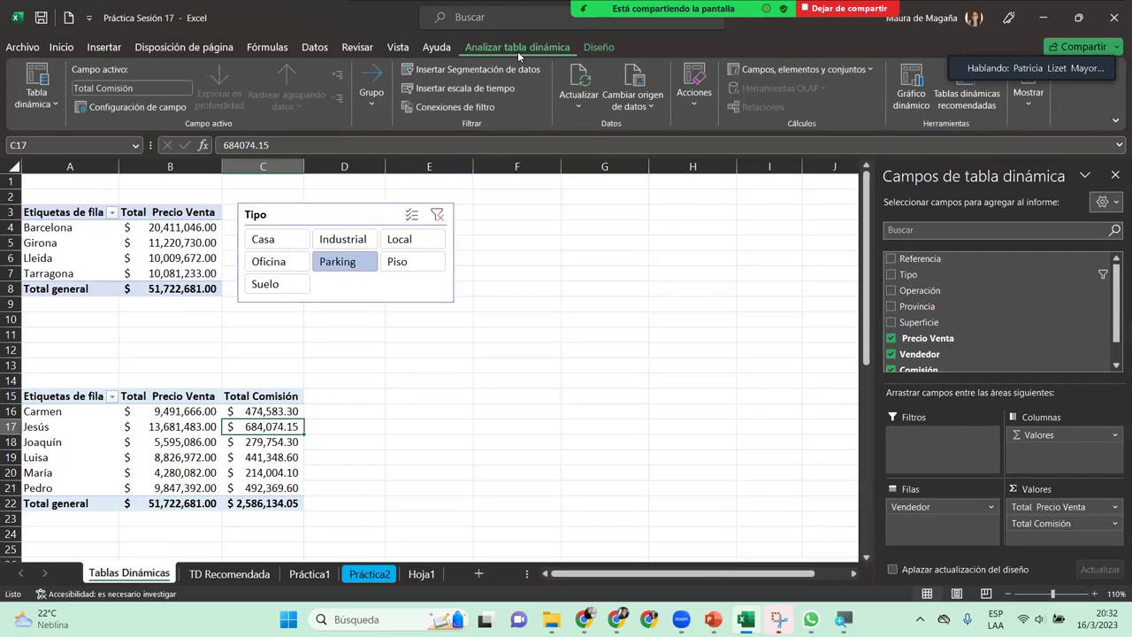
{"action": "left_click", "coordinate": [469, 107]}
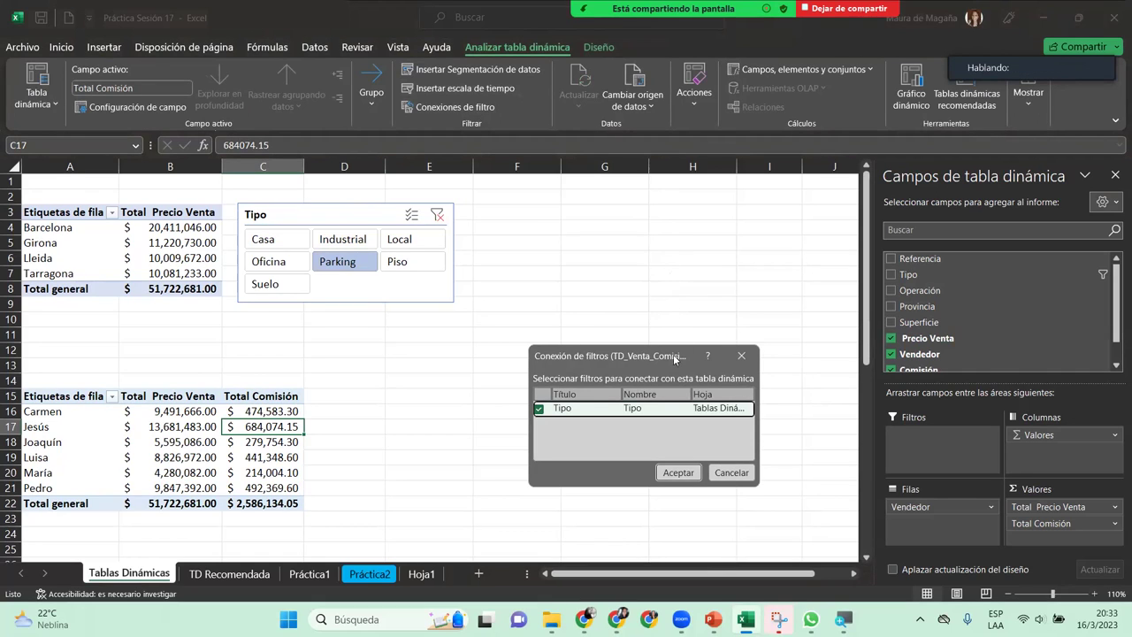
{"action": "left_click_drag", "start_coordinate": [664, 355], "coordinate": [599, 296]}
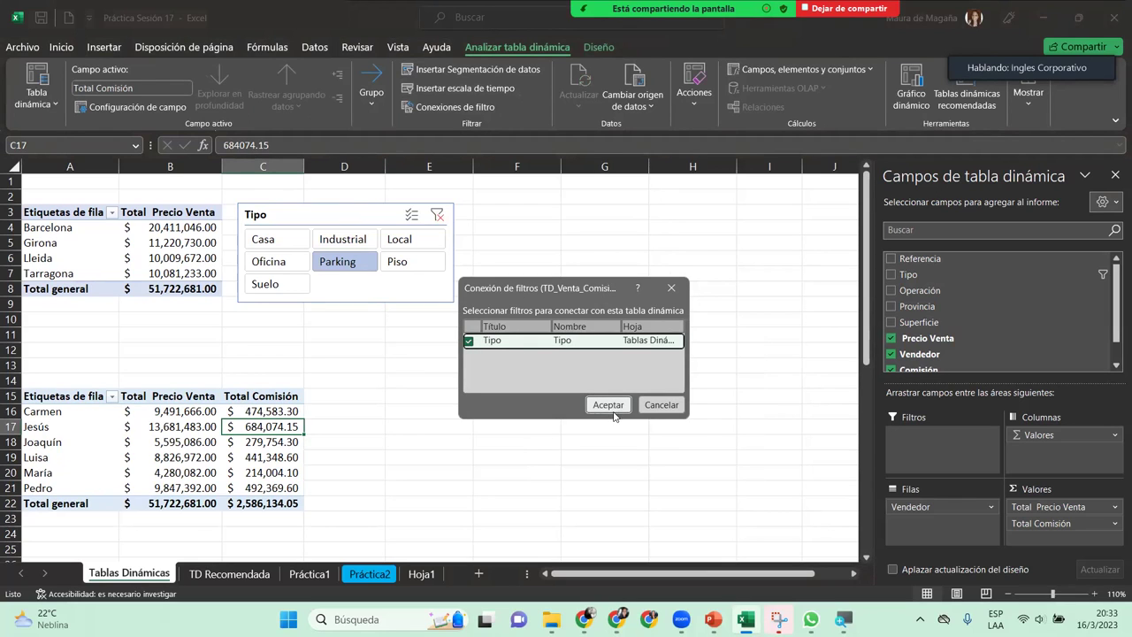
{"action": "left_click", "coordinate": [654, 400]}
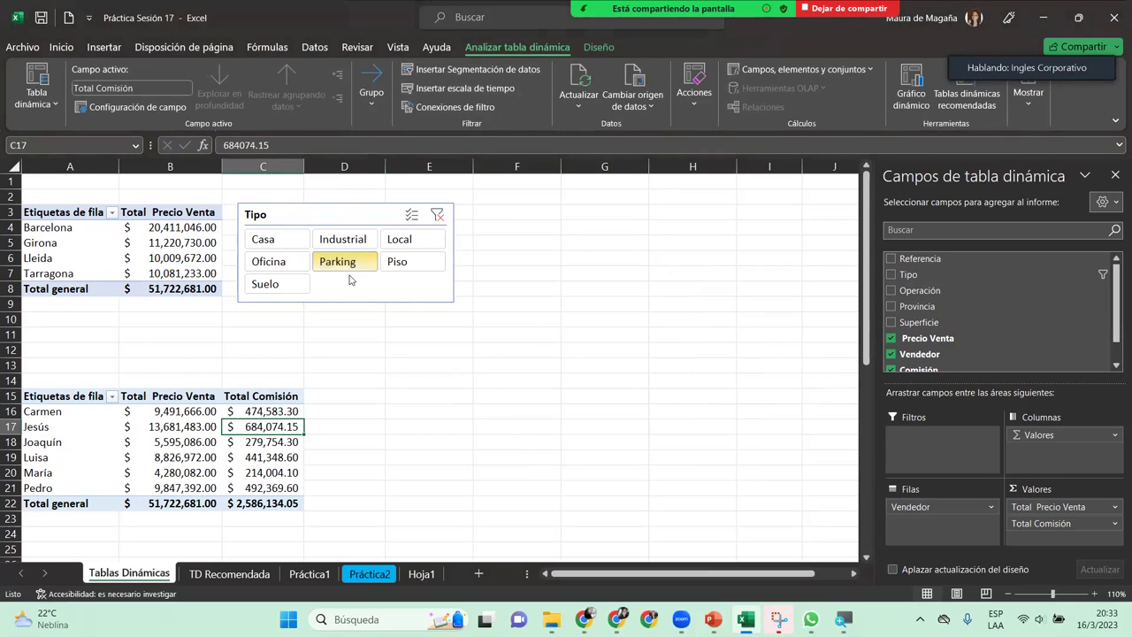
- Filter both tables by each type in turn: Industrial, Local, Casa, Oficina, Suelo, Parking, Piso
{"action": "left_click", "coordinate": [328, 239]}
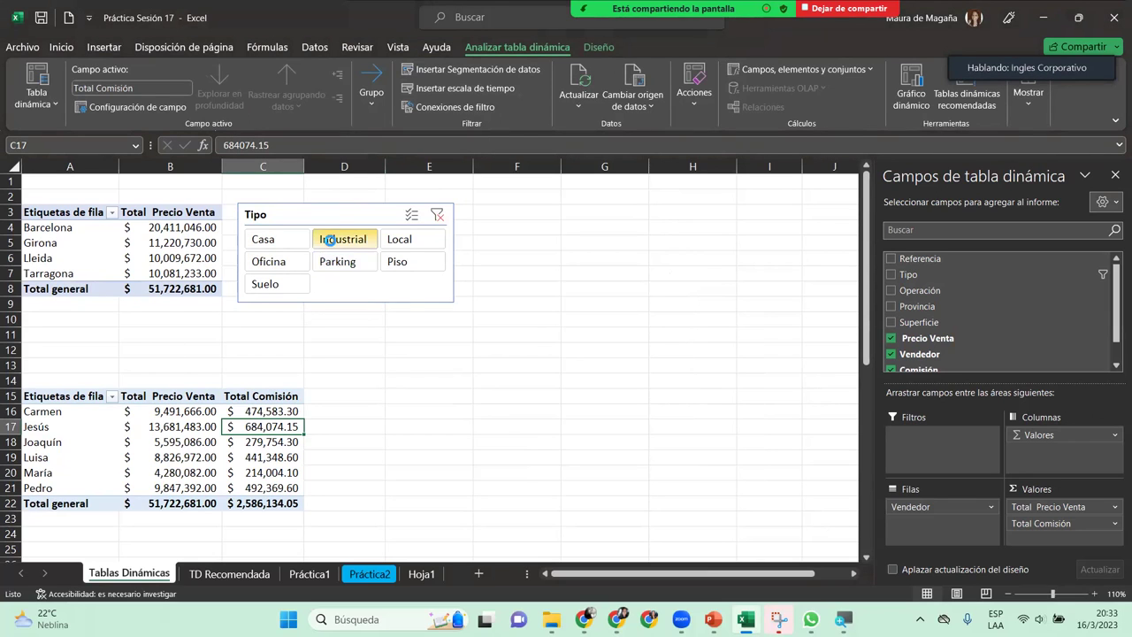
{"action": "left_click", "coordinate": [407, 248]}
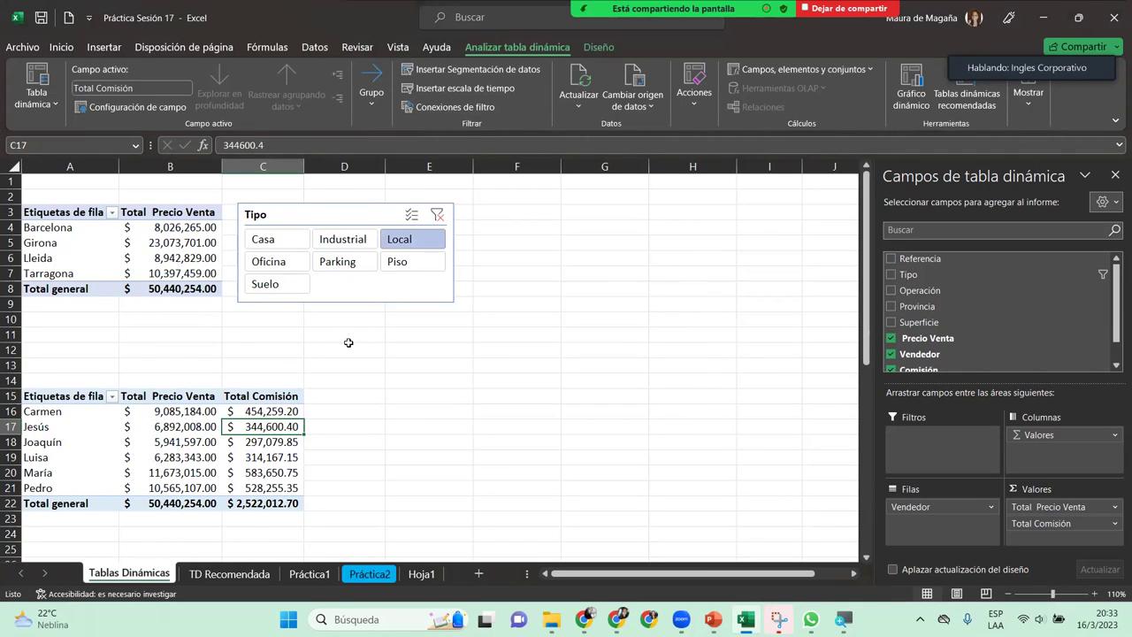
{"action": "left_click", "coordinate": [269, 239]}
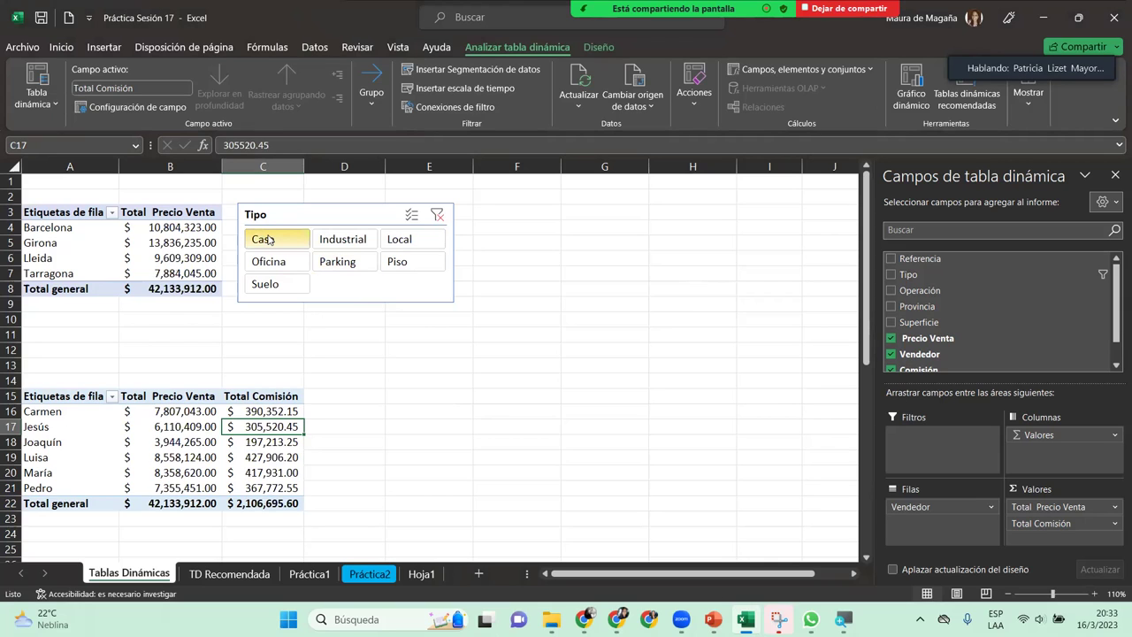
{"action": "left_click", "coordinate": [270, 258]}
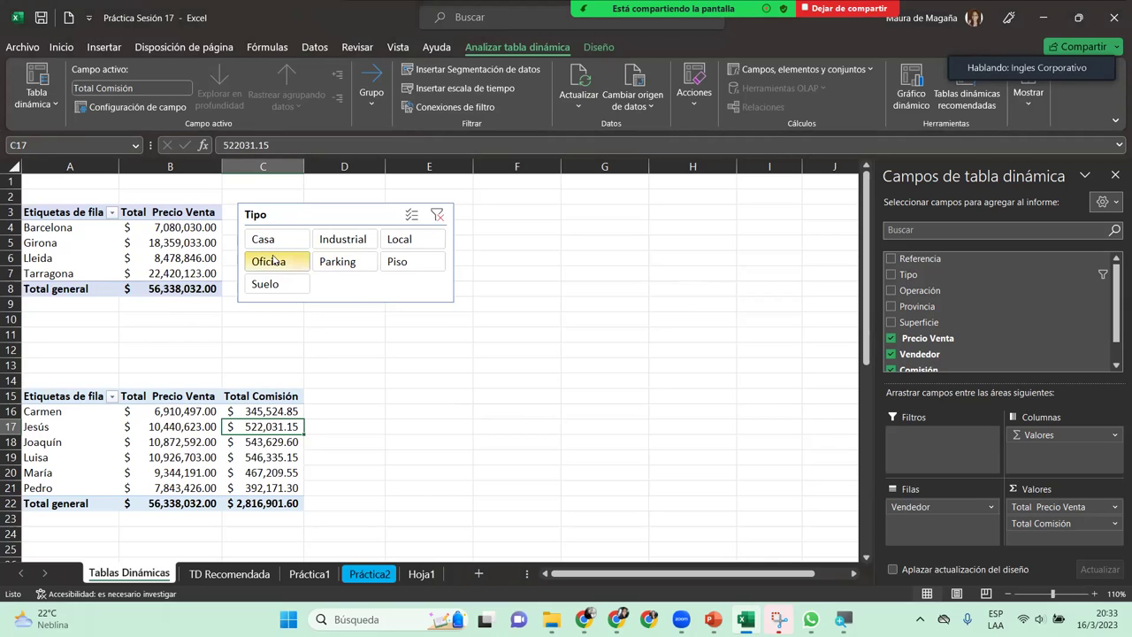
{"action": "left_click", "coordinate": [287, 283]}
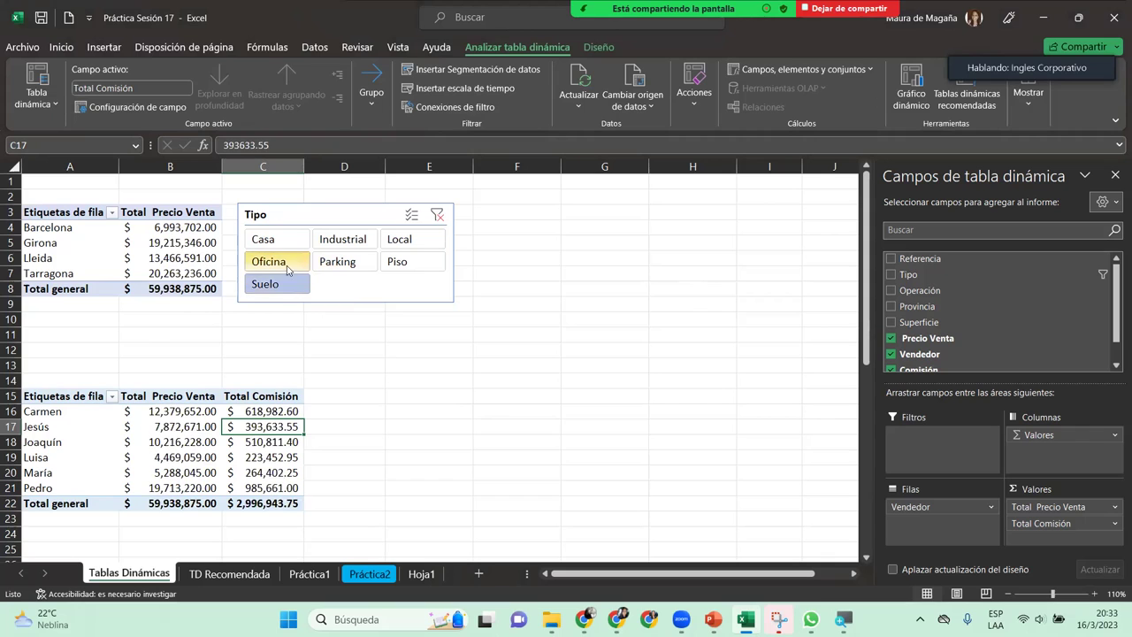
{"action": "left_click", "coordinate": [283, 243]}
{"action": "left_click", "coordinate": [337, 261]}
{"action": "left_click", "coordinate": [397, 261]}
- Clear the Tipo slicer filter so every type shows, then go to the TD Recomendada sheet
{"action": "left_click", "coordinate": [284, 246]}
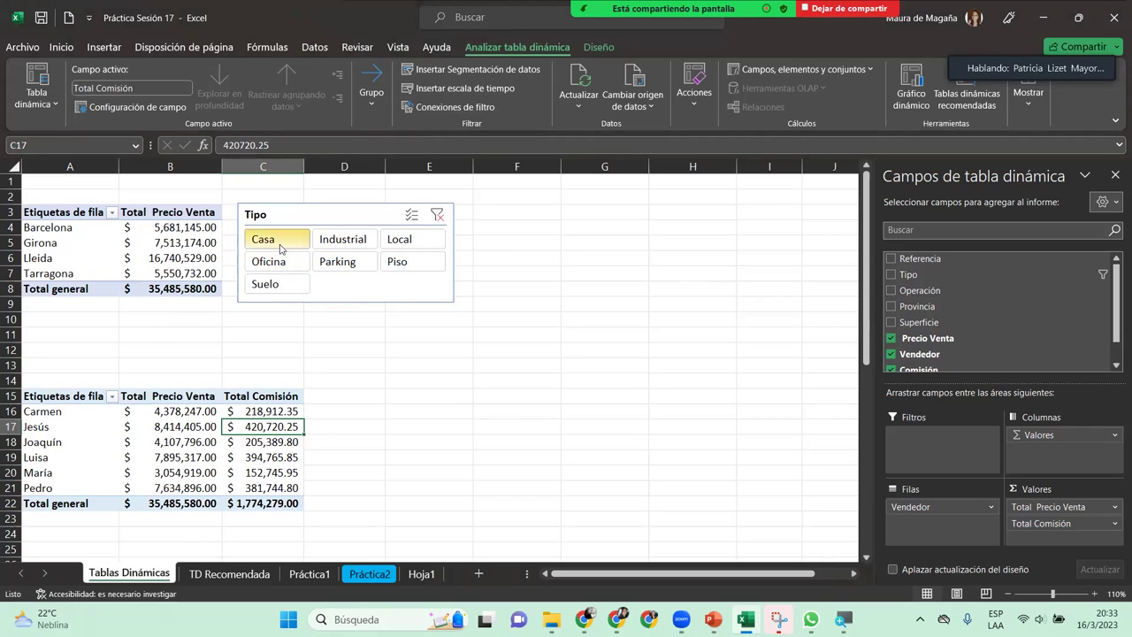
{"action": "left_click", "coordinate": [438, 214]}
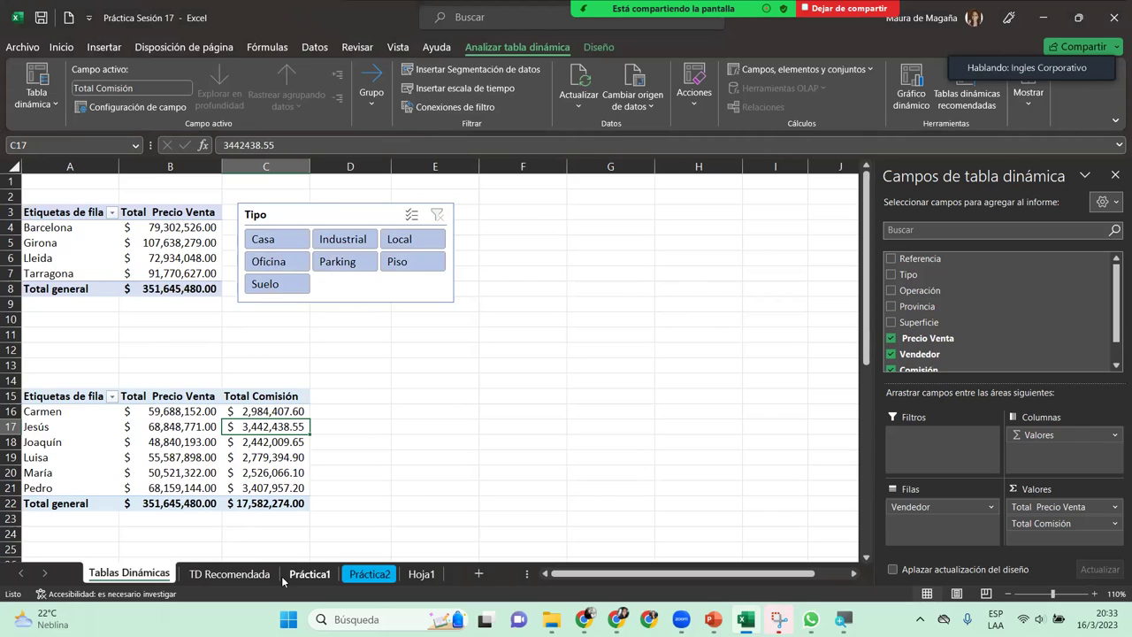
{"action": "left_click", "coordinate": [255, 576]}
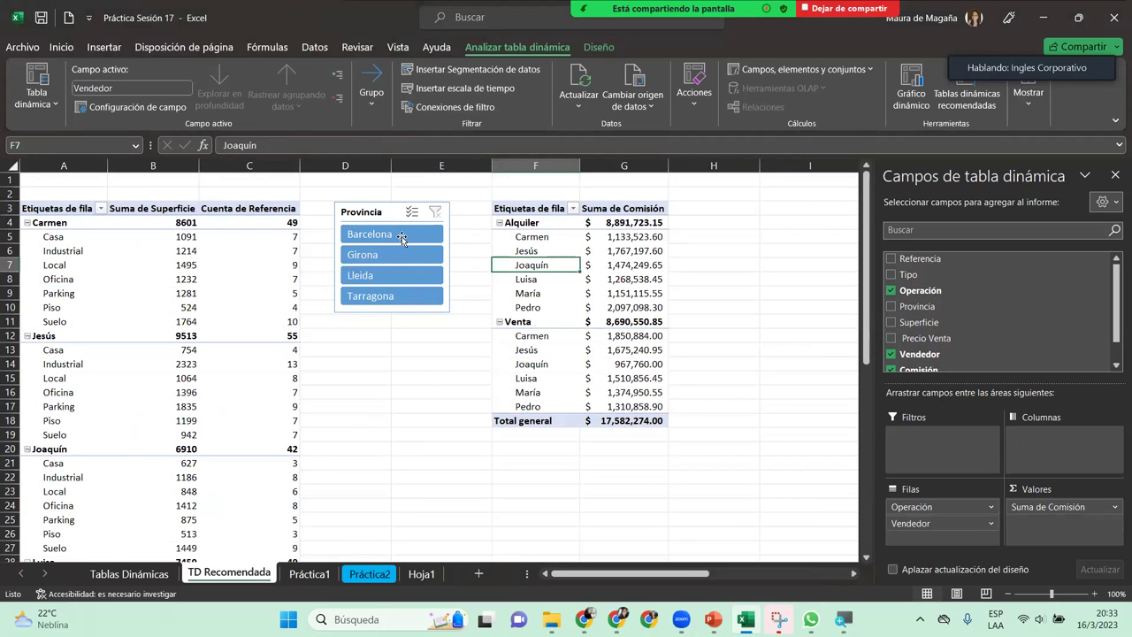
{"action": "left_click", "coordinate": [129, 573]}
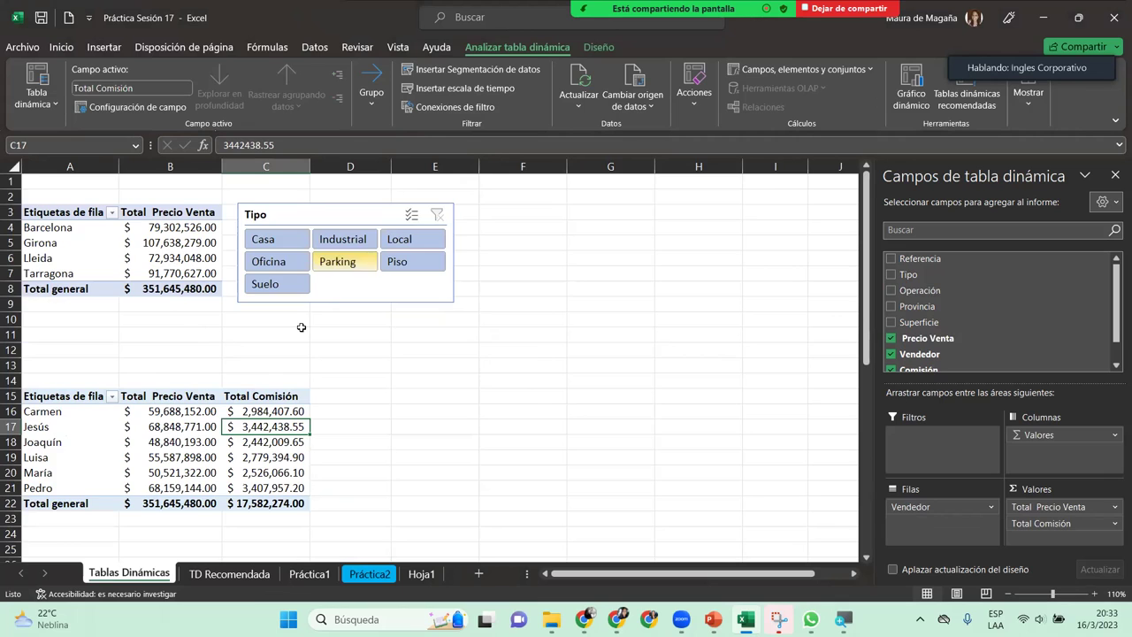
{"action": "left_click", "coordinate": [232, 574]}
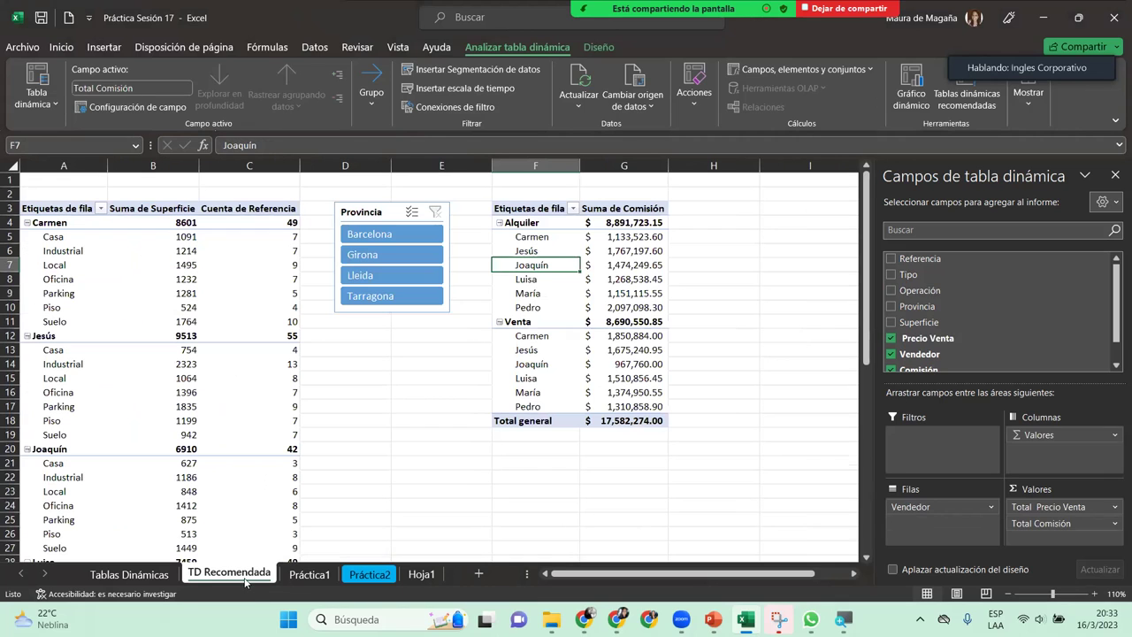
{"action": "left_click", "coordinate": [189, 252]}
{"action": "left_click", "coordinate": [609, 235]}
{"action": "left_click", "coordinate": [456, 109]}
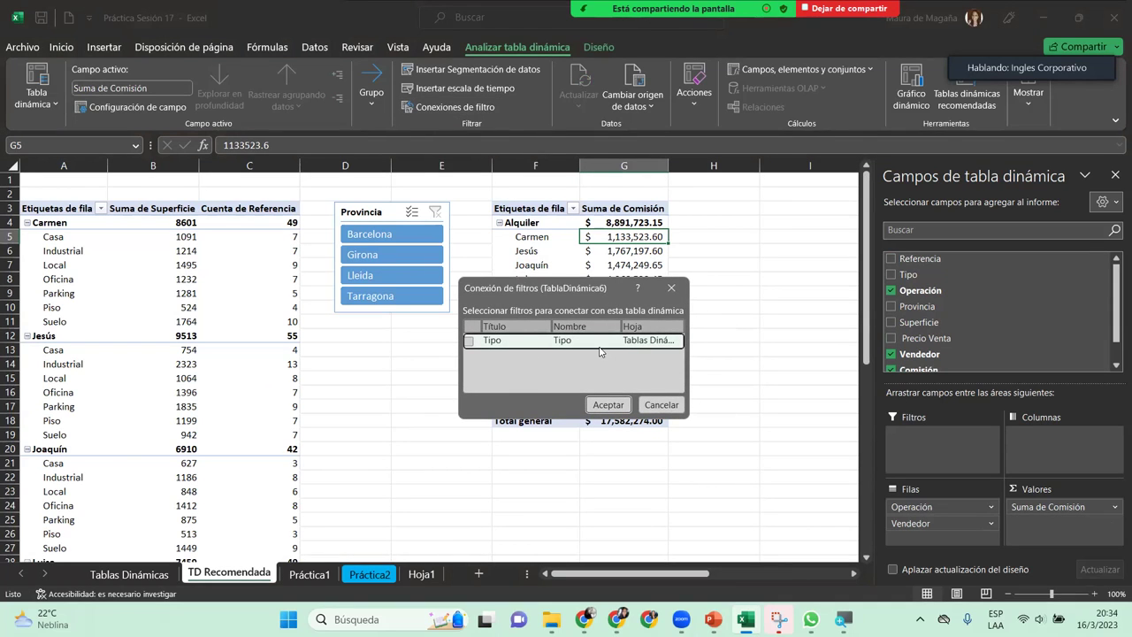
{"action": "left_click", "coordinate": [662, 404]}
{"action": "left_click", "coordinate": [129, 574]}
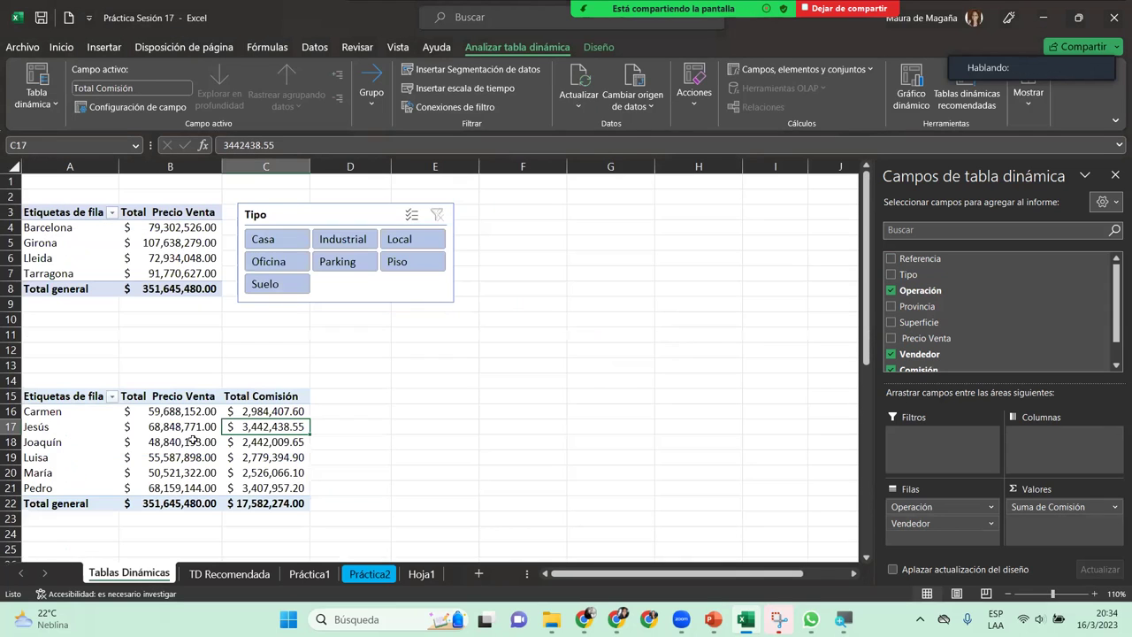
{"action": "left_click", "coordinate": [328, 220]}
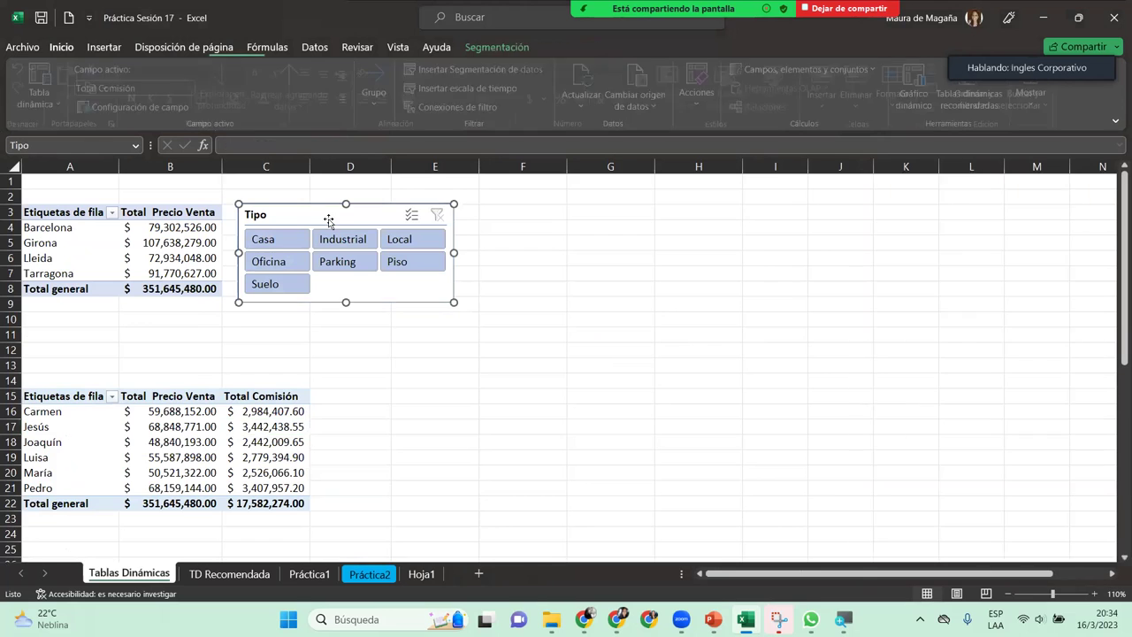
{"action": "left_click", "coordinate": [309, 574]}
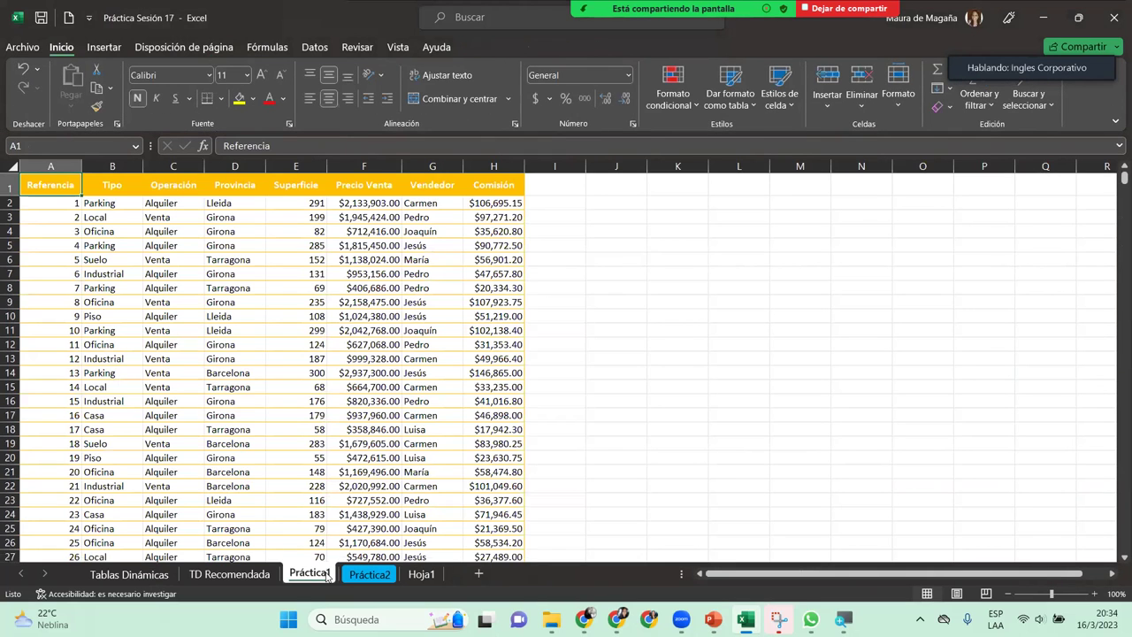
{"action": "left_click", "coordinate": [229, 573]}
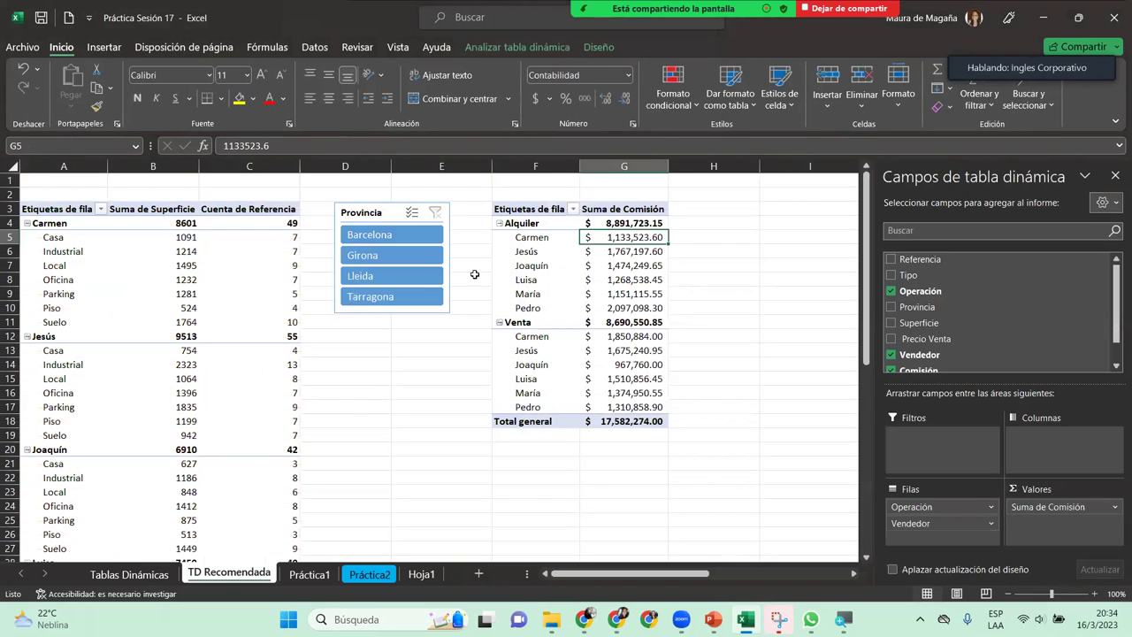
{"action": "left_click", "coordinate": [583, 268]}
{"action": "left_click", "coordinate": [547, 53]}
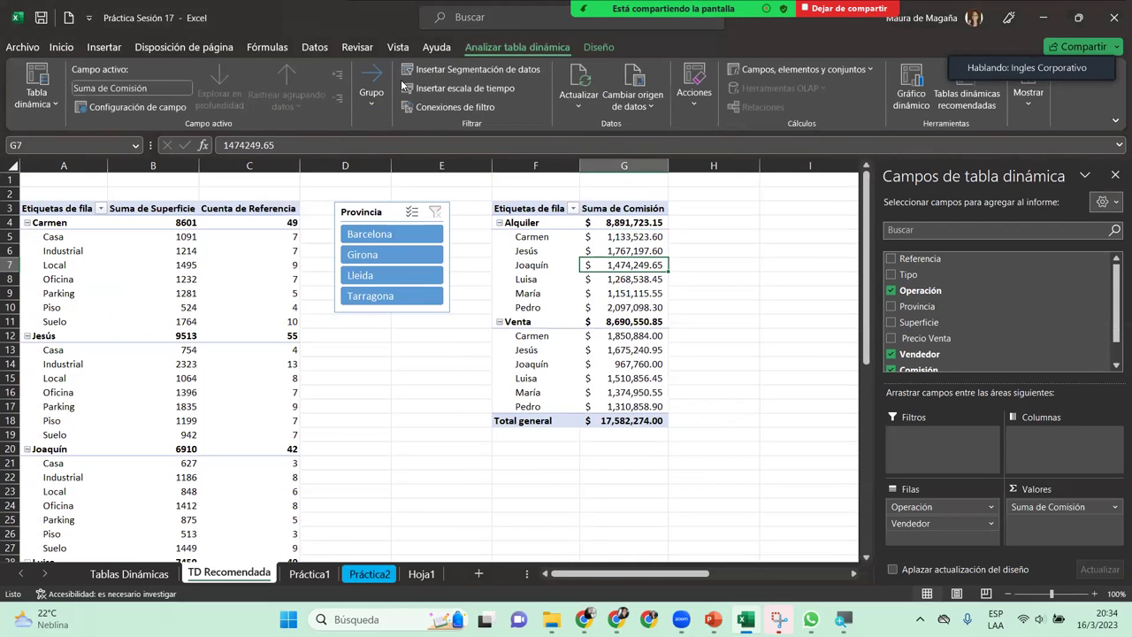
{"action": "left_click", "coordinate": [481, 107]}
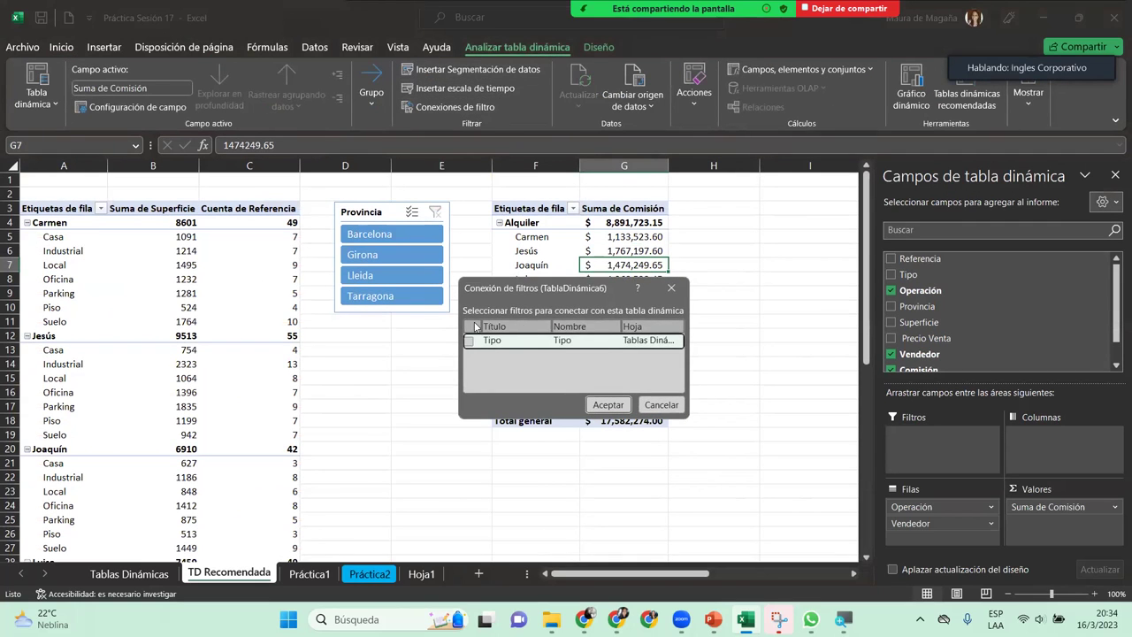
{"action": "left_click", "coordinate": [667, 290]}
{"action": "left_click", "coordinate": [266, 263]}
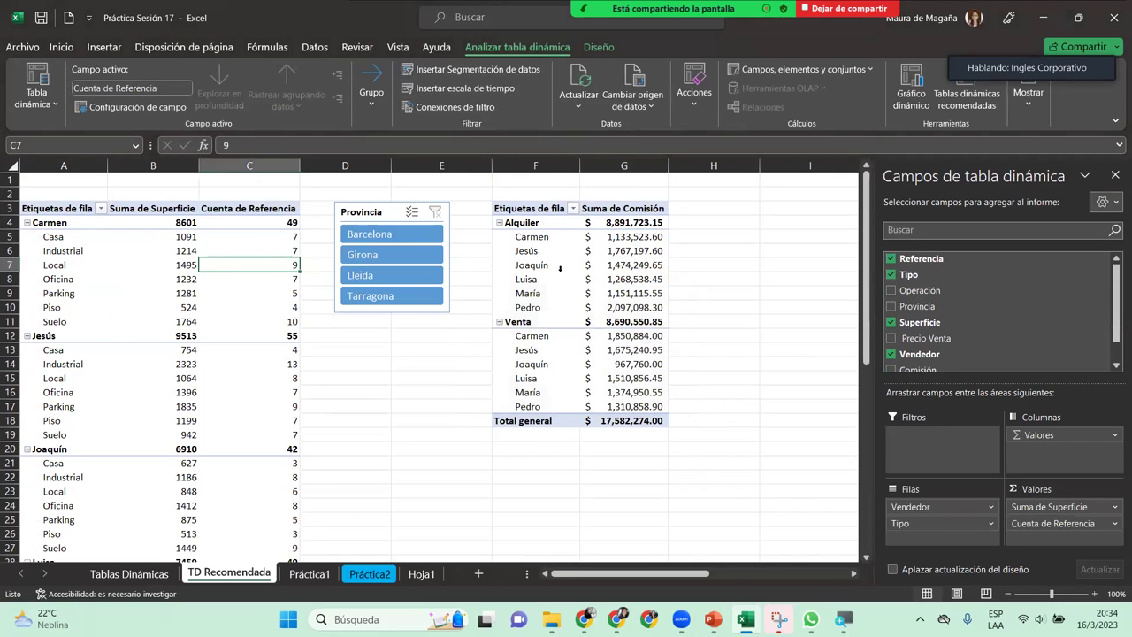
{"action": "left_click", "coordinate": [158, 267]}
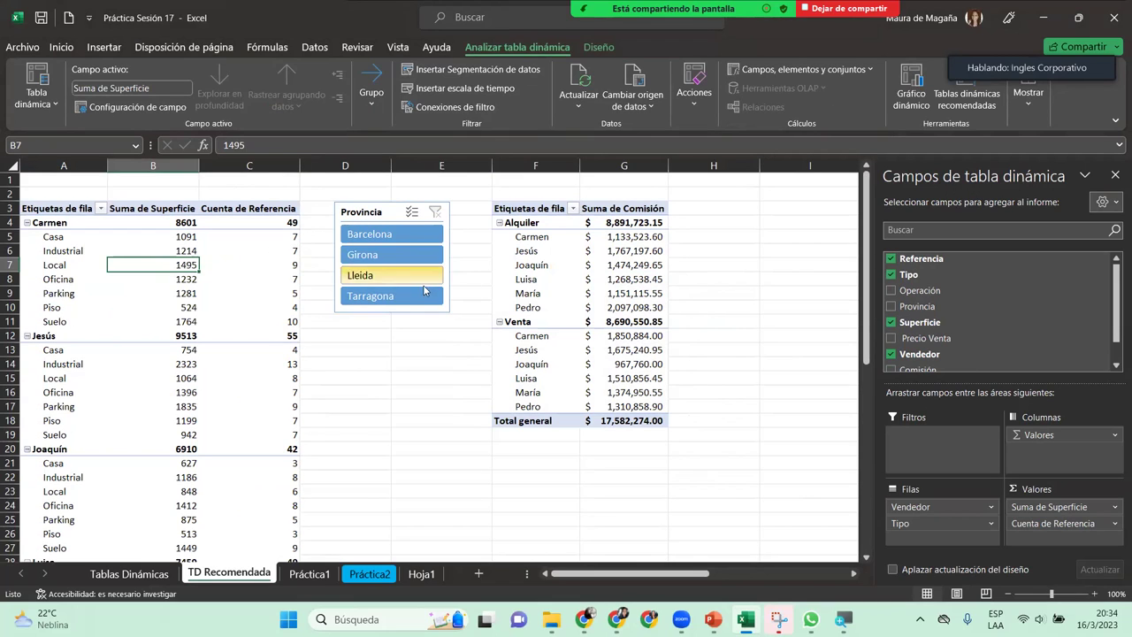
{"action": "left_click", "coordinate": [129, 573]}
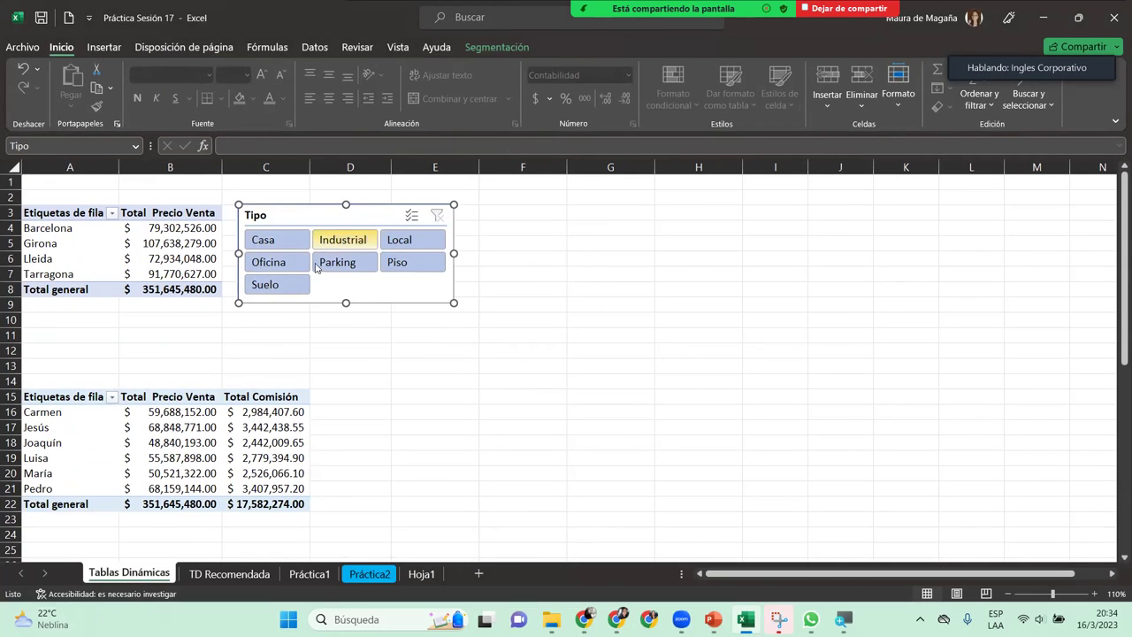
{"action": "left_click", "coordinate": [229, 458]}
{"action": "left_click", "coordinate": [192, 247]}
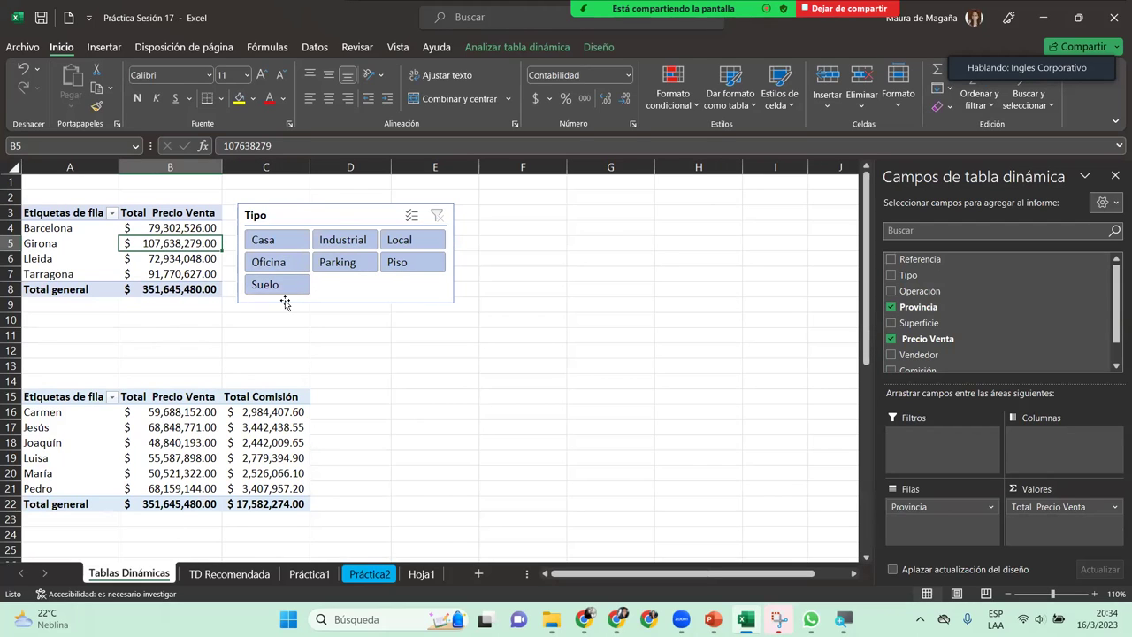
{"action": "left_click", "coordinate": [262, 573]}
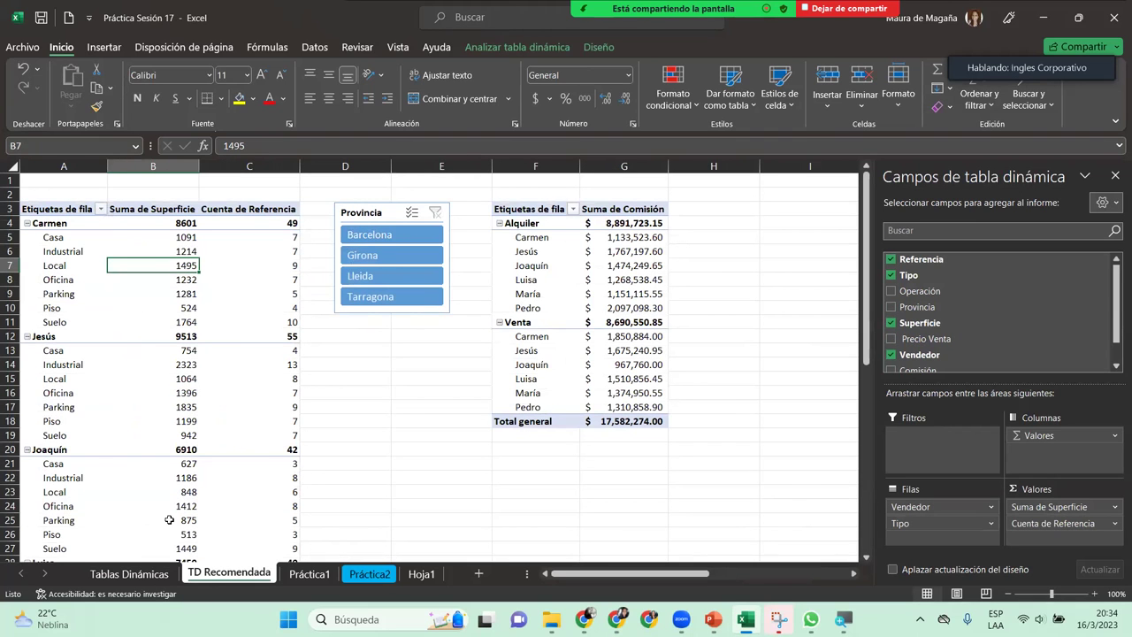
{"action": "left_click", "coordinate": [116, 53]}
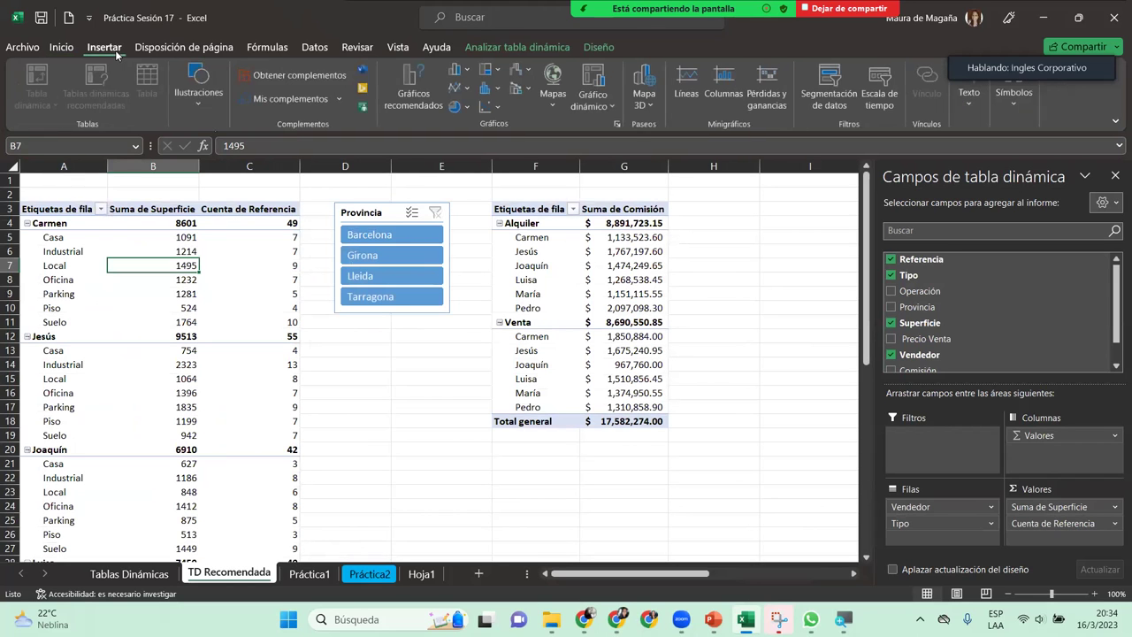
{"action": "left_click", "coordinate": [311, 584]}
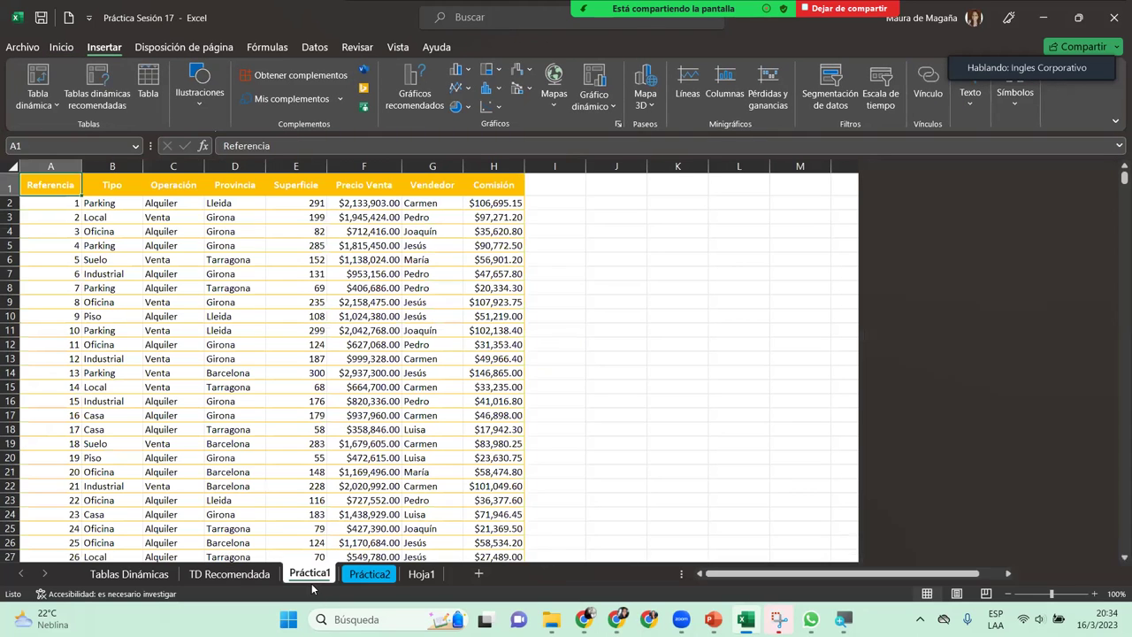
{"action": "left_click", "coordinate": [191, 257]}
{"action": "left_click", "coordinate": [57, 201]}
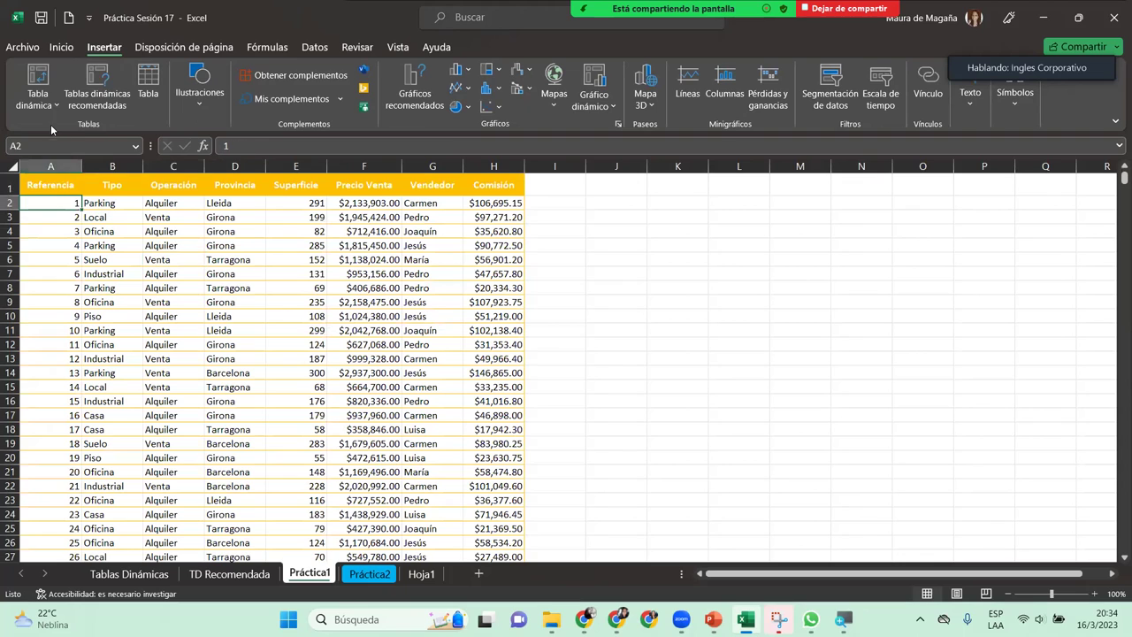
{"action": "left_click", "coordinate": [49, 107]}
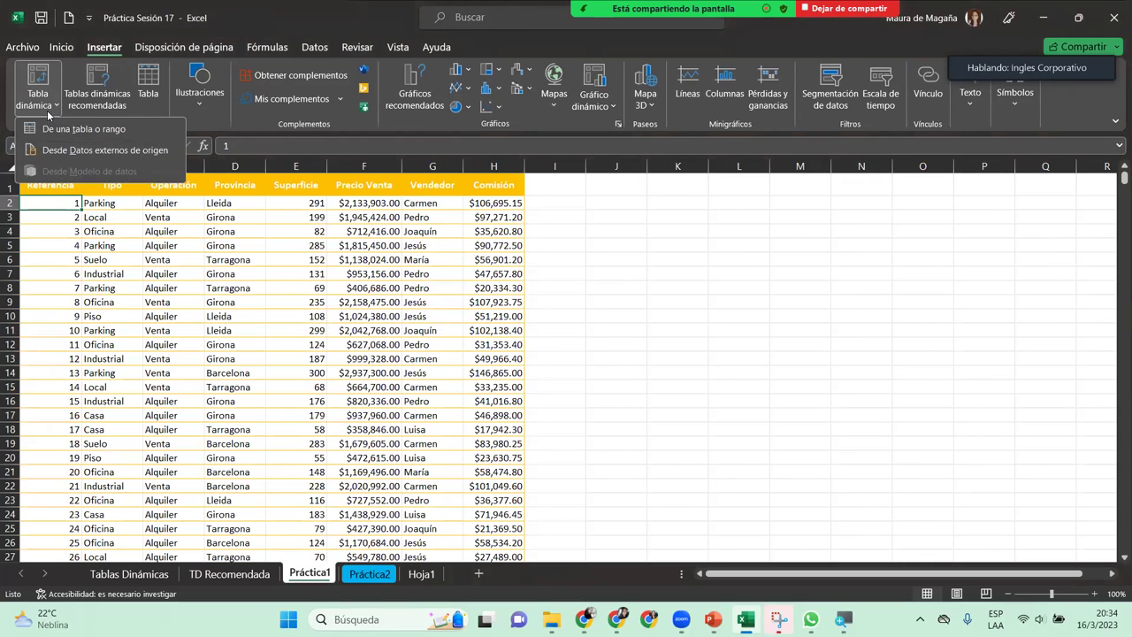
{"action": "left_click", "coordinate": [165, 106]}
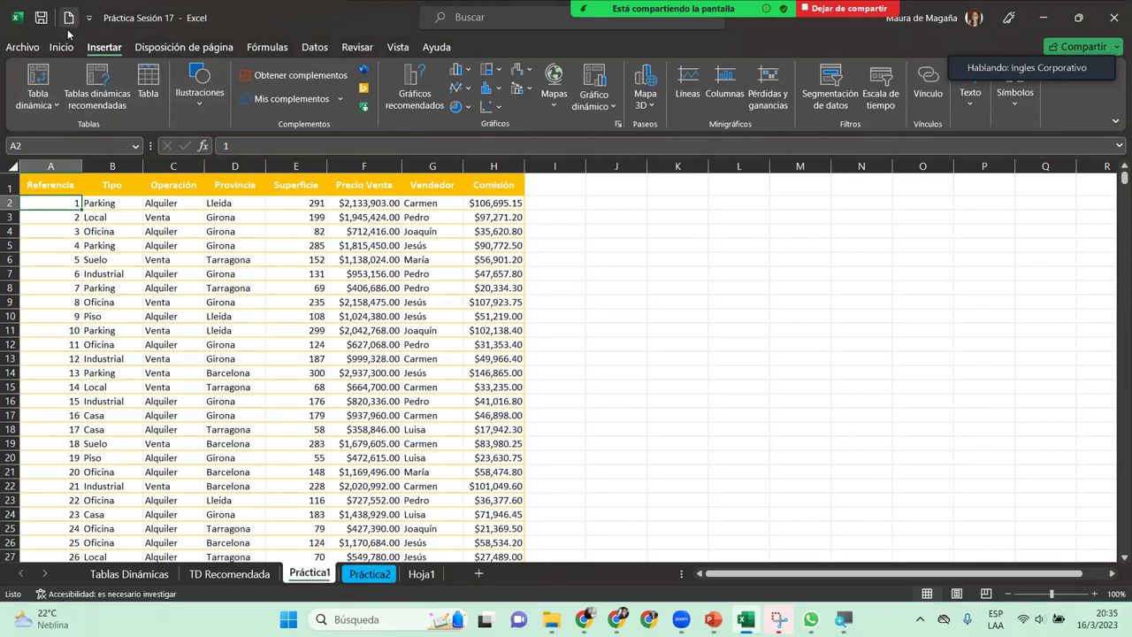
{"action": "left_click", "coordinate": [54, 106]}
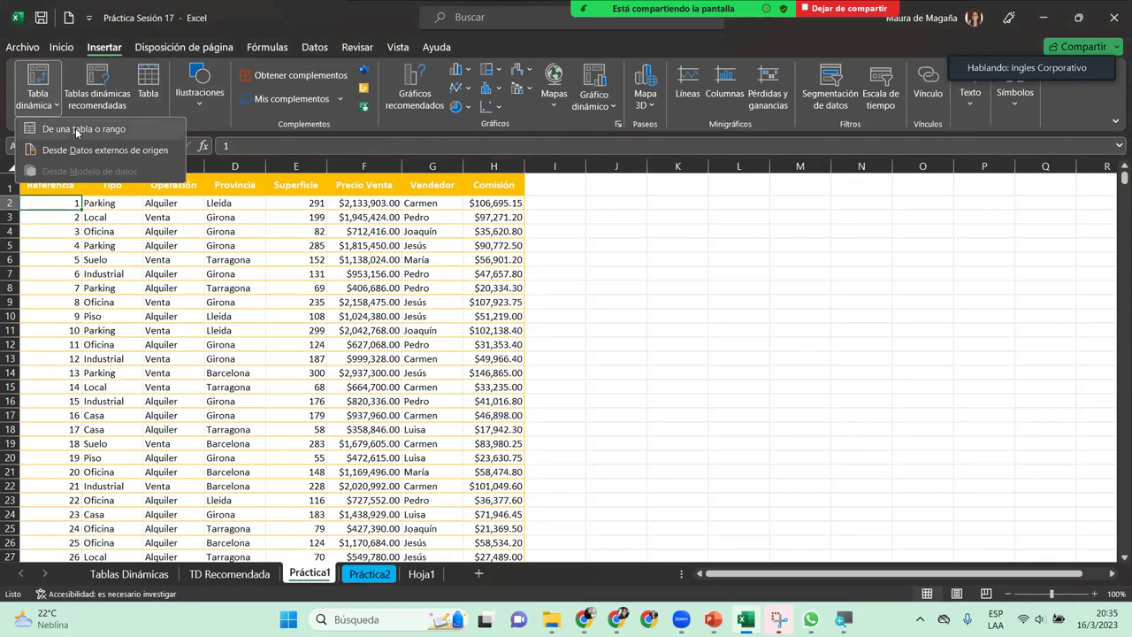
{"action": "left_click", "coordinate": [75, 128]}
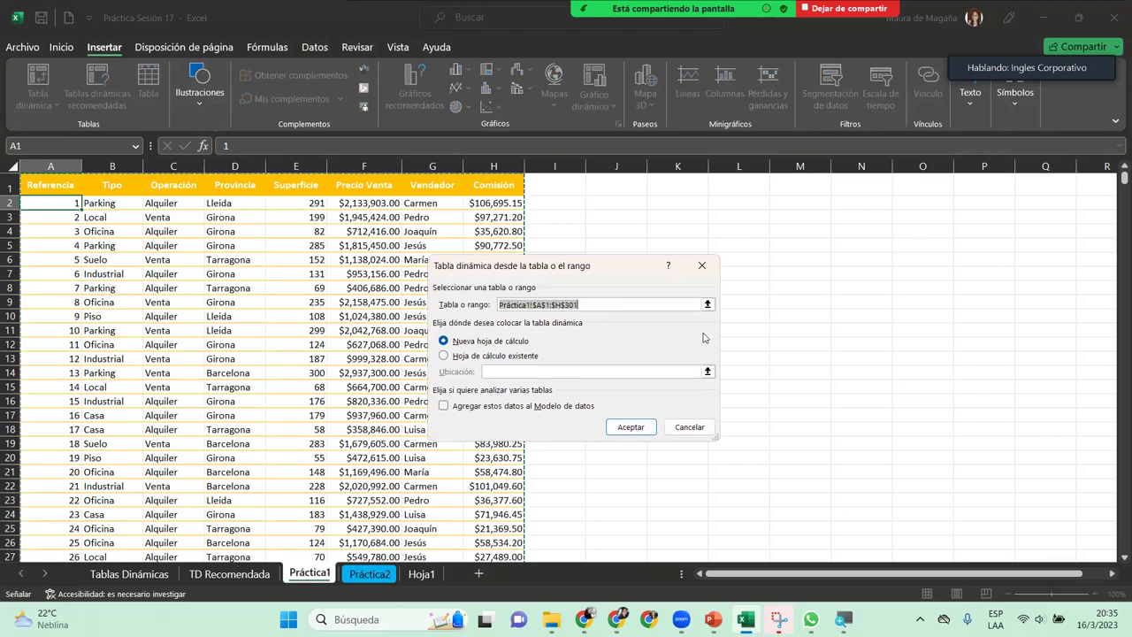
{"action": "left_click", "coordinate": [703, 268]}
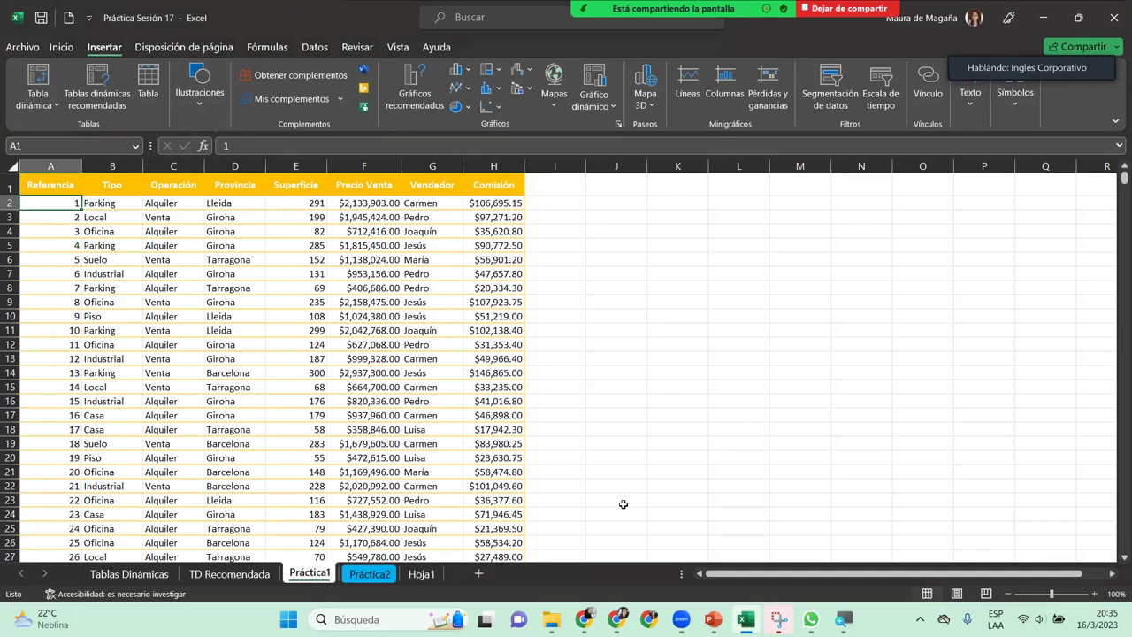
{"action": "left_click", "coordinate": [256, 574]}
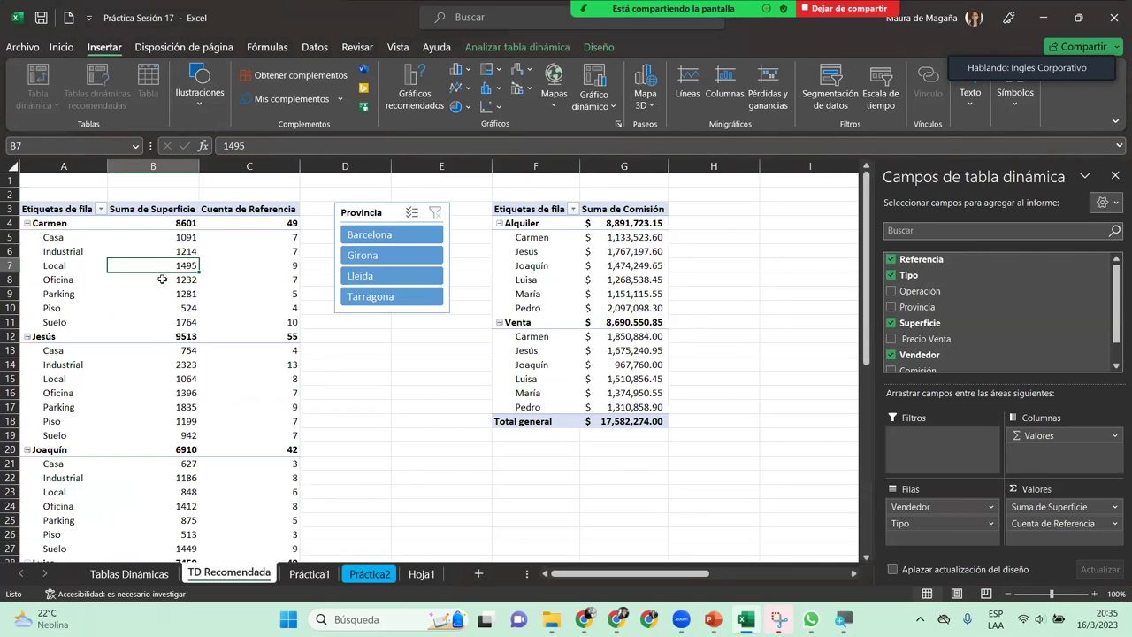
{"action": "left_click", "coordinate": [55, 241]}
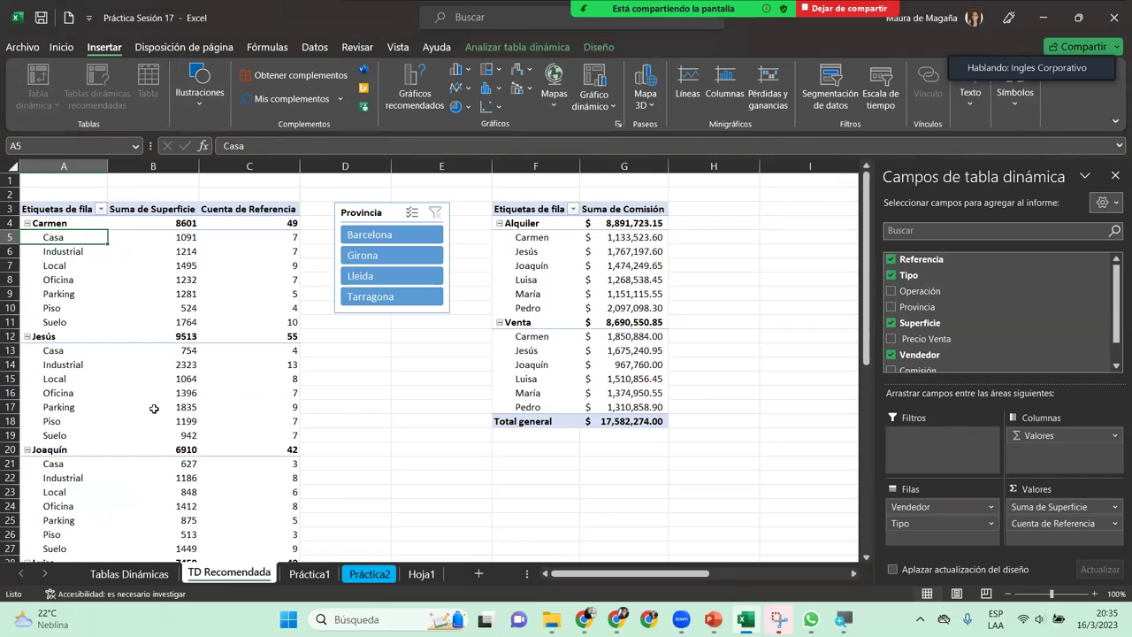
- Look through Práctica1 and TD Recomendada, then go to Práctica2 and select cell A2
{"action": "left_click", "coordinate": [310, 578]}
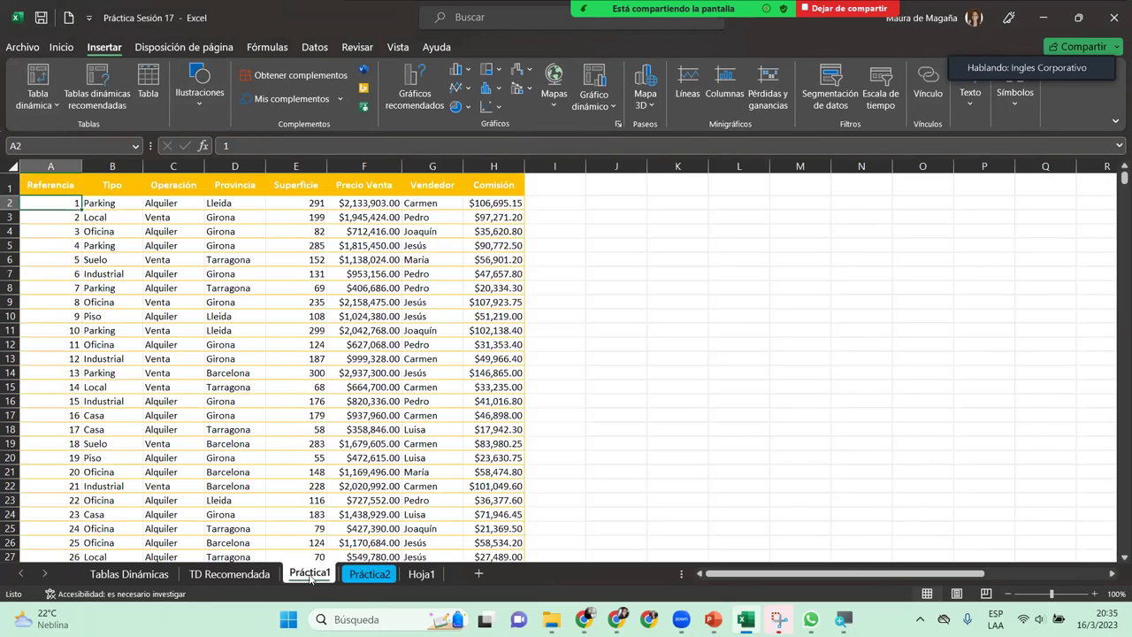
{"action": "left_click", "coordinate": [242, 584]}
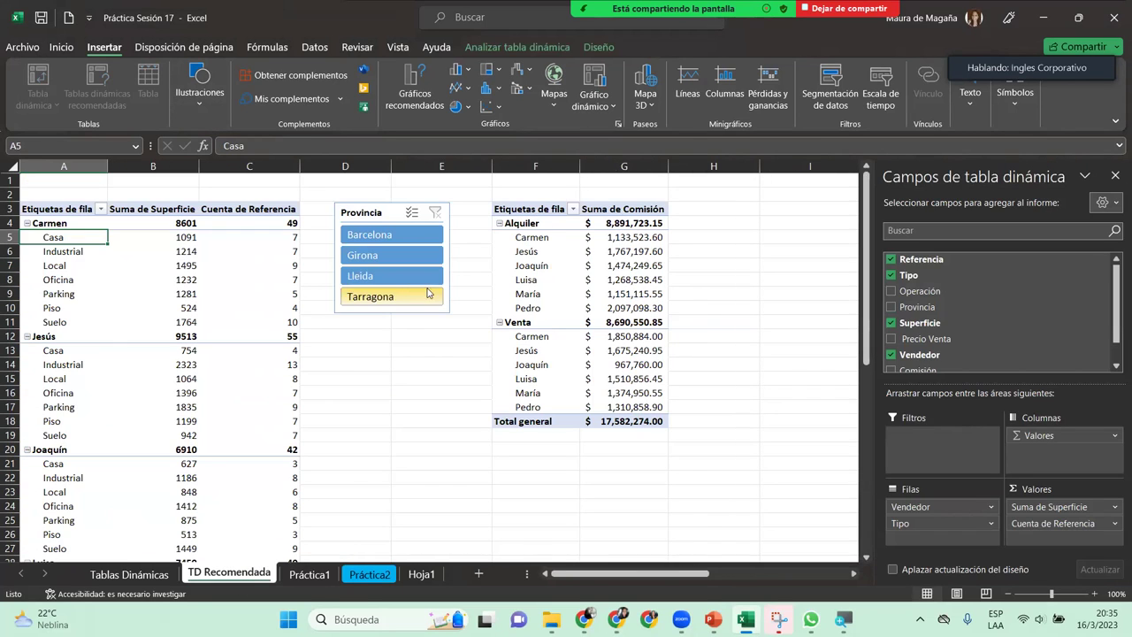
{"action": "left_click", "coordinate": [361, 576]}
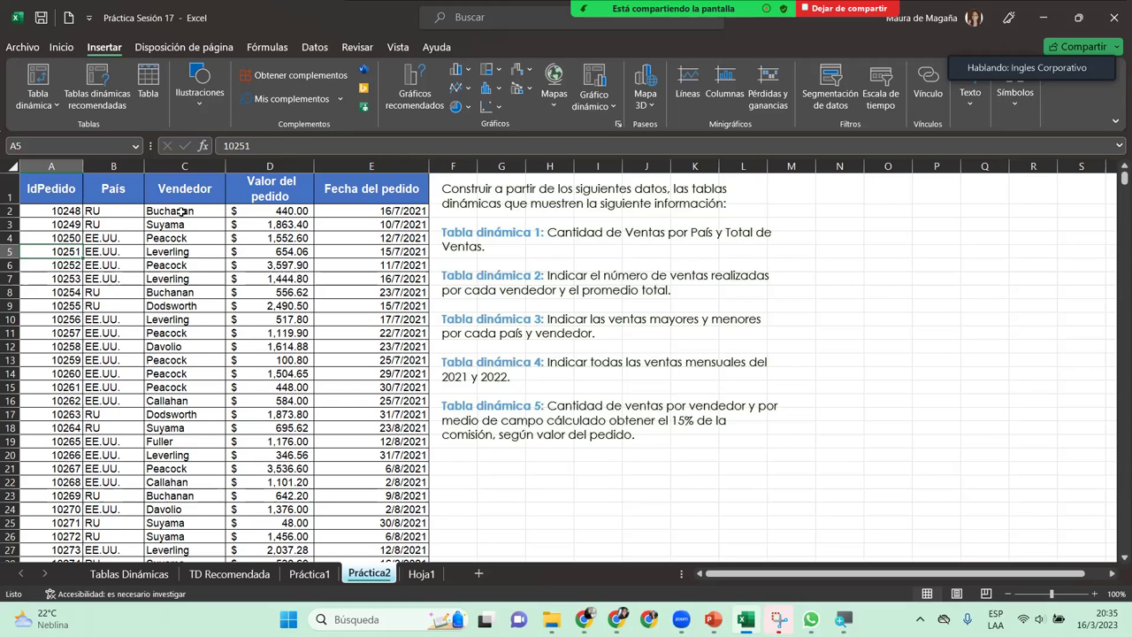
{"action": "left_click", "coordinate": [54, 210]}
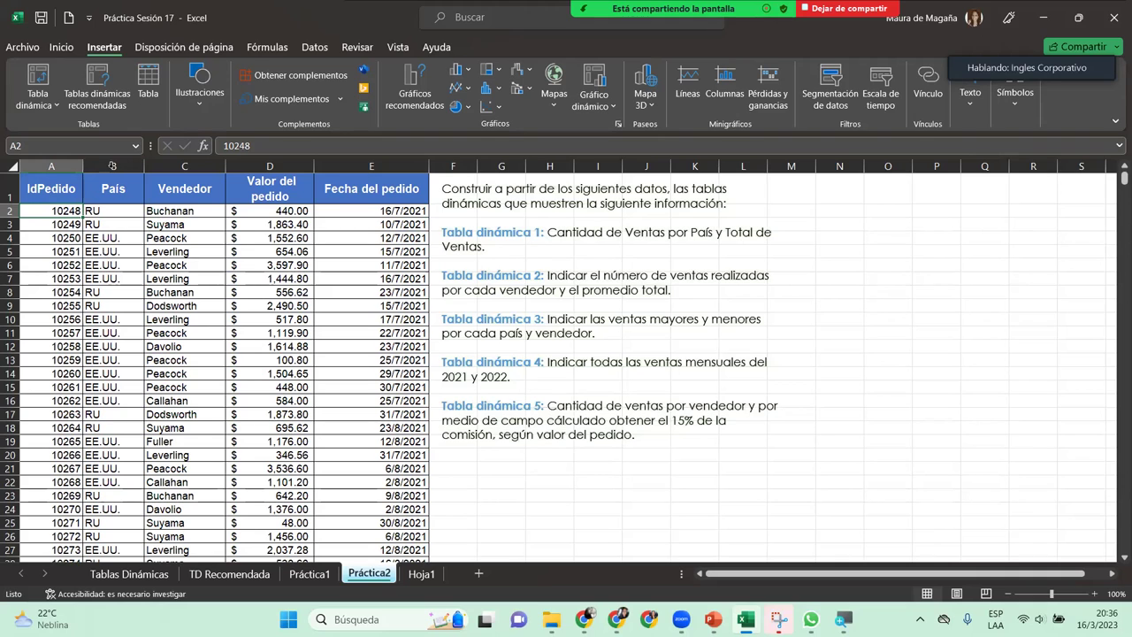
- Create a pivot table of the order data on a new sheet named 'TD Práctica2'
{"action": "left_click", "coordinate": [34, 77]}
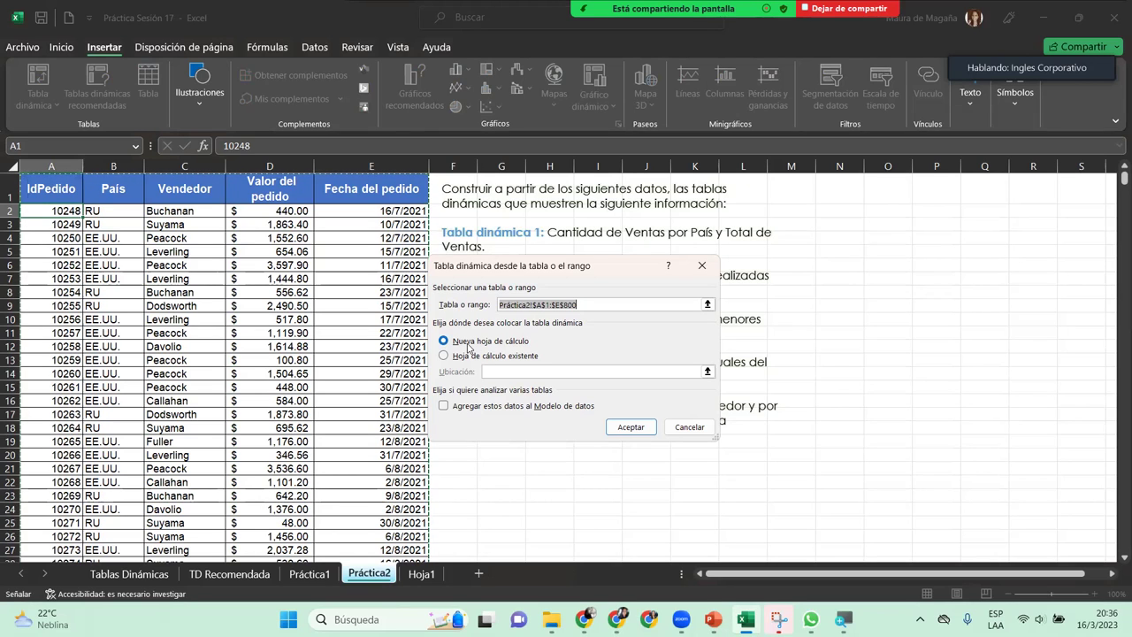
{"action": "left_click", "coordinate": [630, 427]}
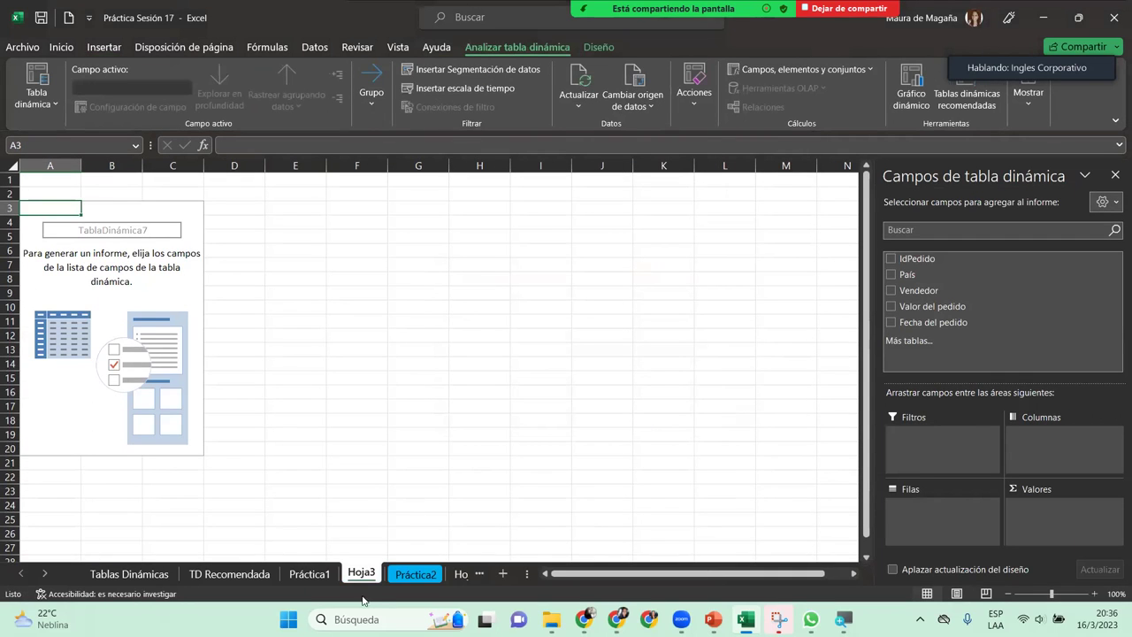
{"action": "double_click", "coordinate": [371, 573]}
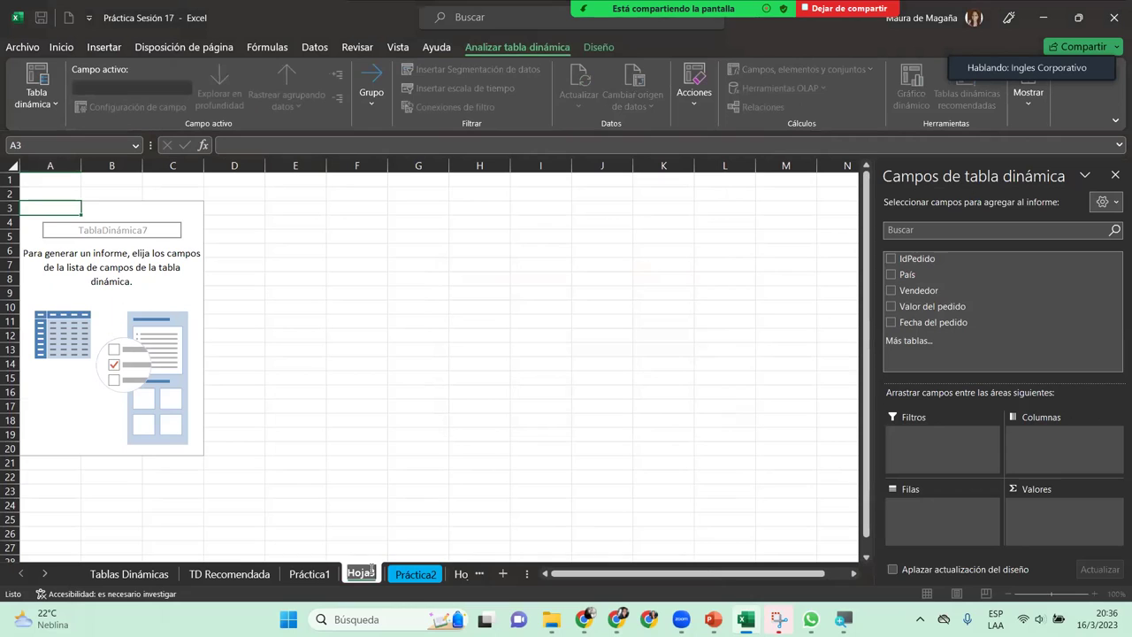
{"action": "type", "text": "TD Práctica2"}
{"action": "key", "text": "Return"}
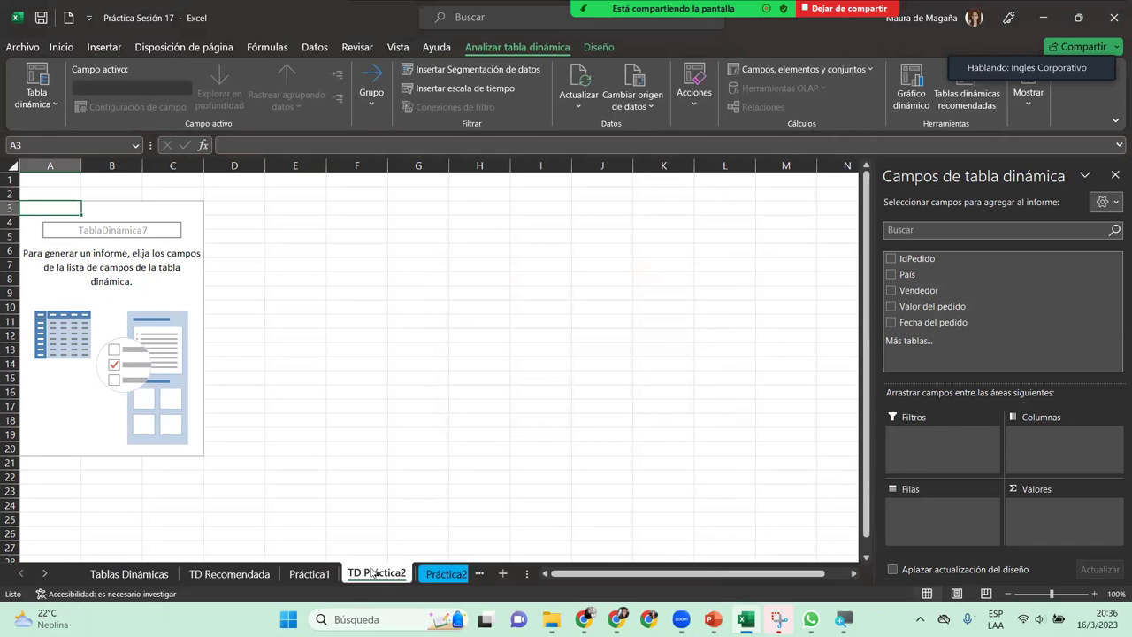
- Delete the Hoja1 sheet and return to the TD Práctica2 sheet
{"action": "left_click", "coordinate": [464, 574]}
{"action": "left_click", "coordinate": [402, 576]}
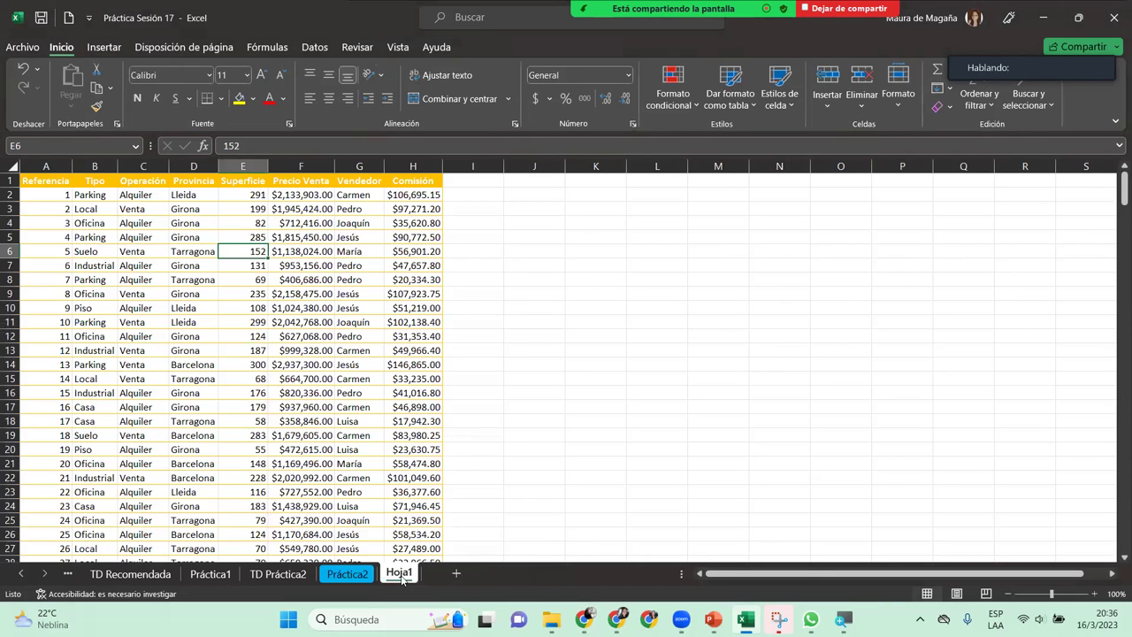
{"action": "right_click", "coordinate": [402, 576]}
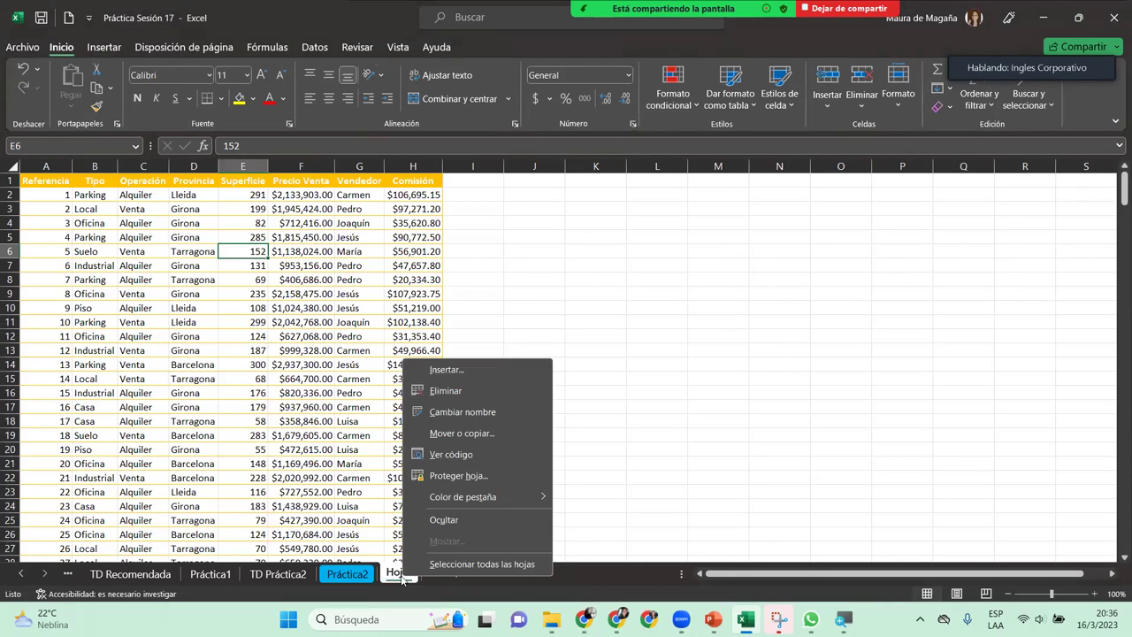
{"action": "left_click", "coordinate": [475, 390]}
{"action": "left_click", "coordinate": [536, 347]}
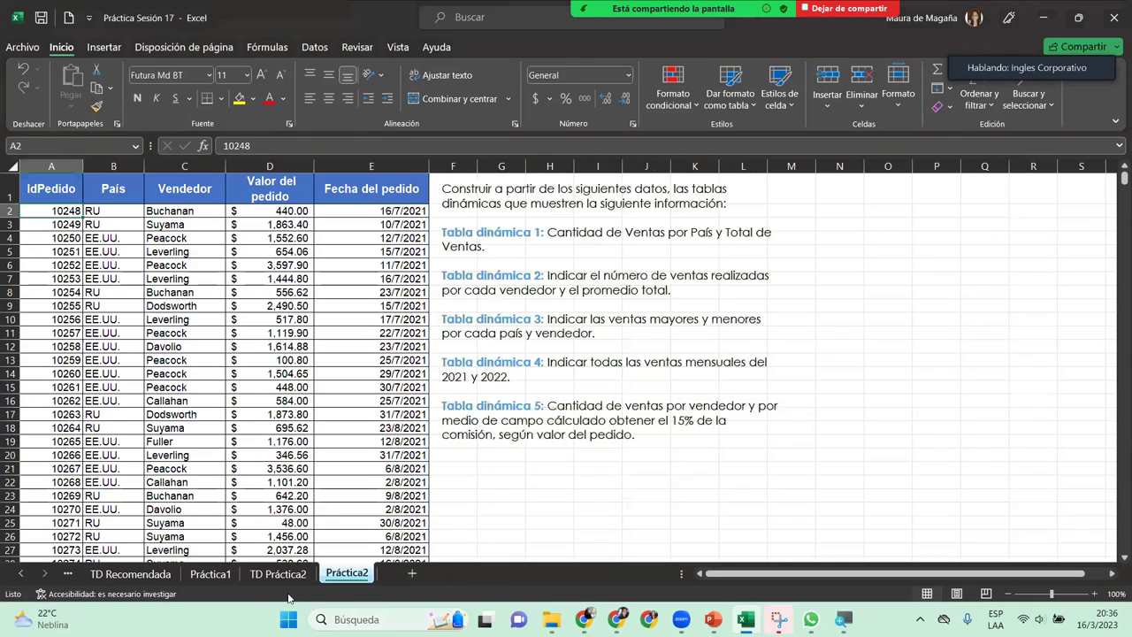
{"action": "left_click", "coordinate": [23, 574]}
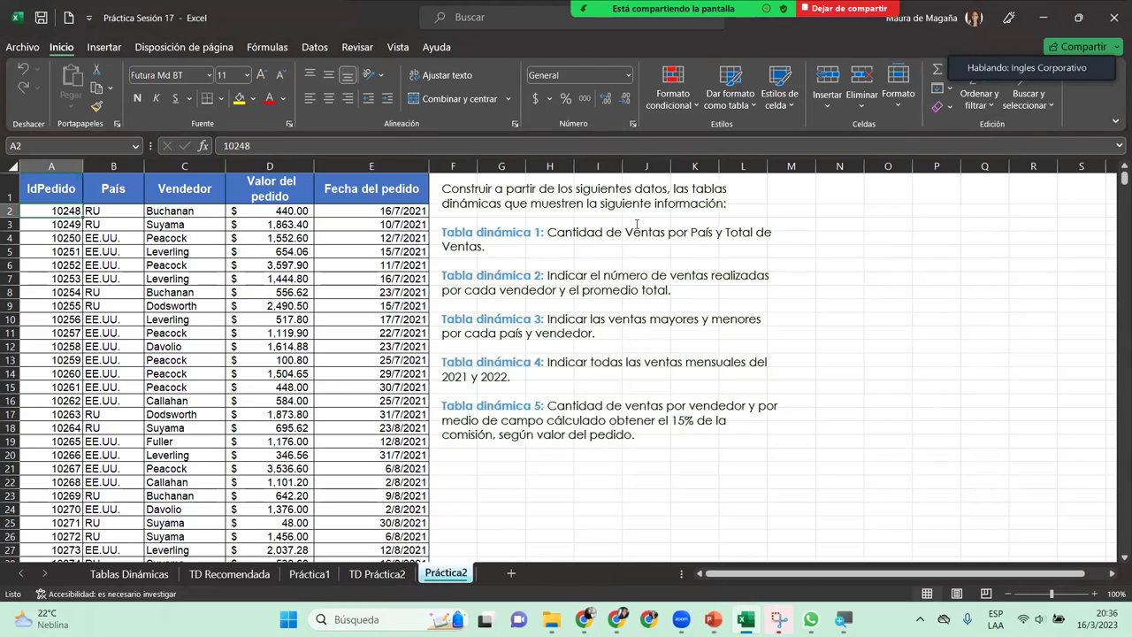
{"action": "left_click", "coordinate": [376, 574]}
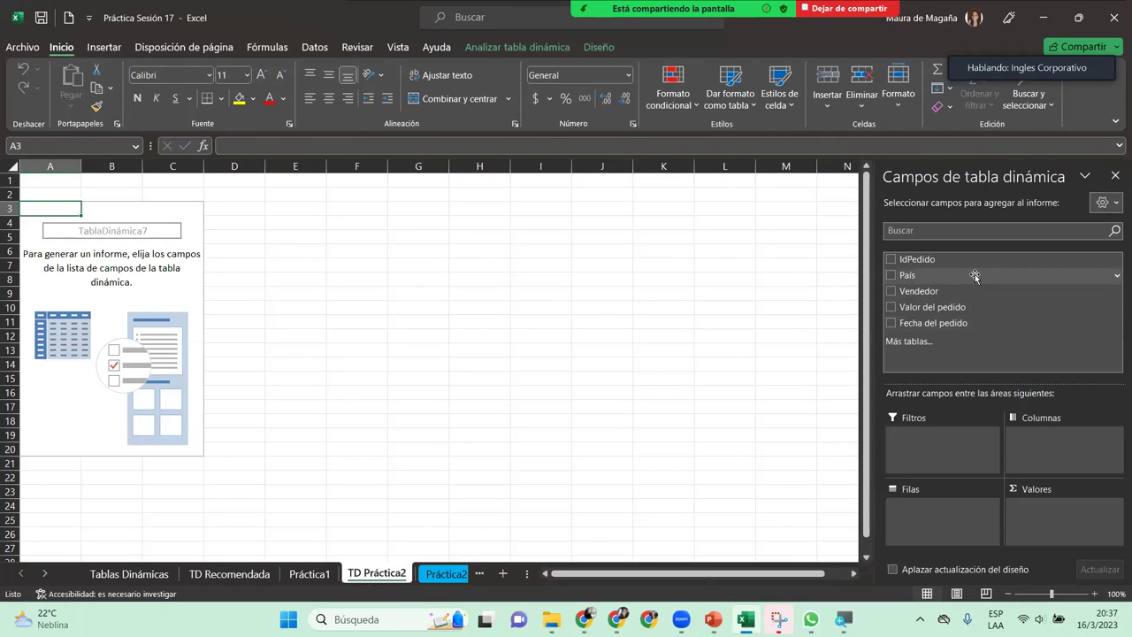
- Lay out the pivot with País as rows, a count of País, and the sum of Valor del pedido
{"action": "left_click_drag", "start_coordinate": [954, 278], "coordinate": [920, 510]}
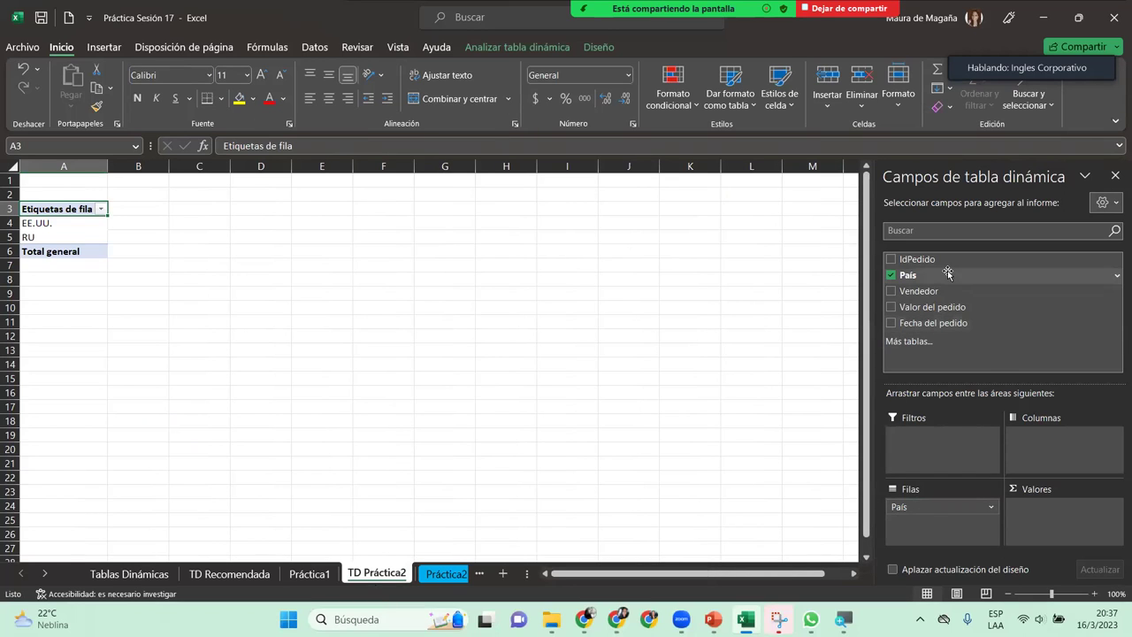
{"action": "left_click_drag", "start_coordinate": [945, 275], "coordinate": [1061, 504]}
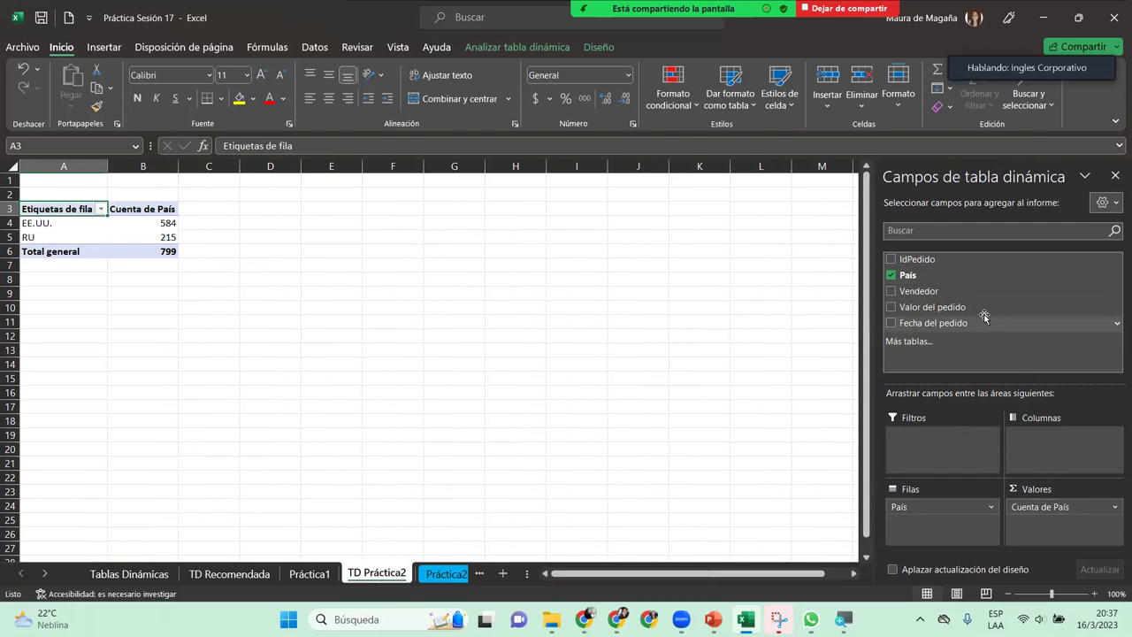
{"action": "left_click_drag", "start_coordinate": [966, 310], "coordinate": [1081, 529]}
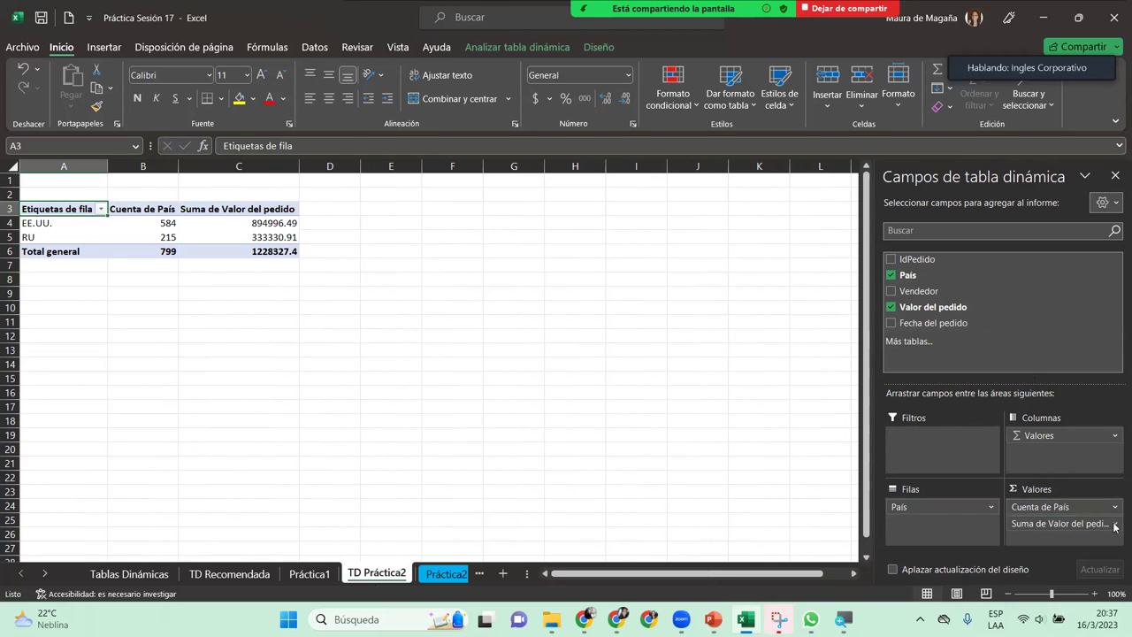
- Format Suma de Valor del pedido as Contabilidad with the $ Español (El Salvador) symbol
{"action": "left_click", "coordinate": [1114, 524]}
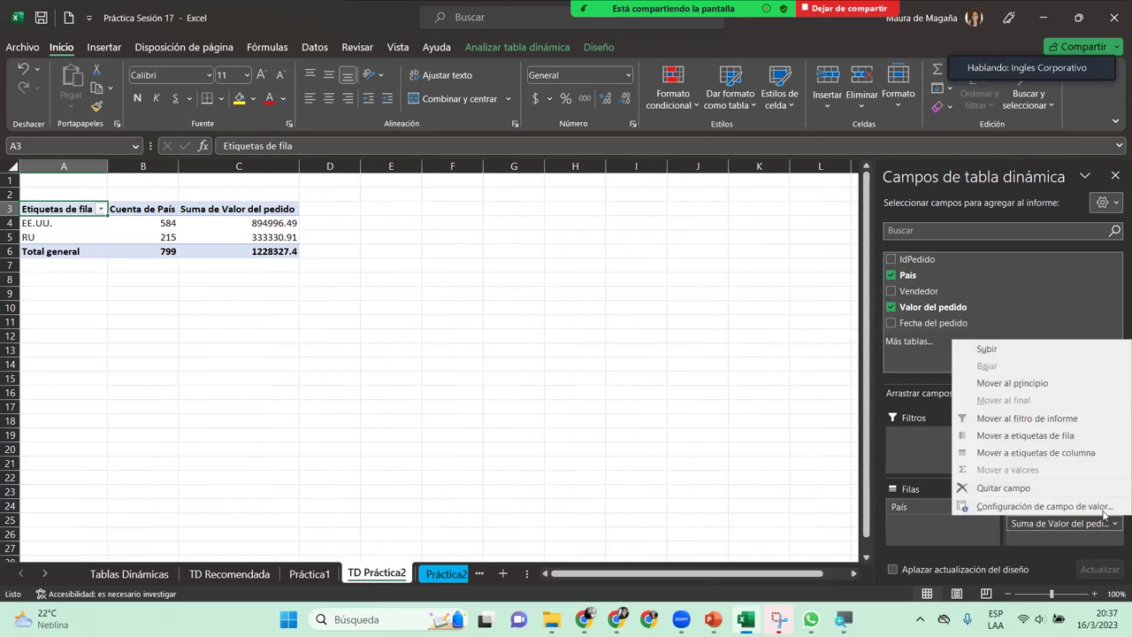
{"action": "left_click", "coordinate": [1103, 509]}
{"action": "left_click", "coordinate": [459, 429]}
{"action": "left_click", "coordinate": [407, 238]}
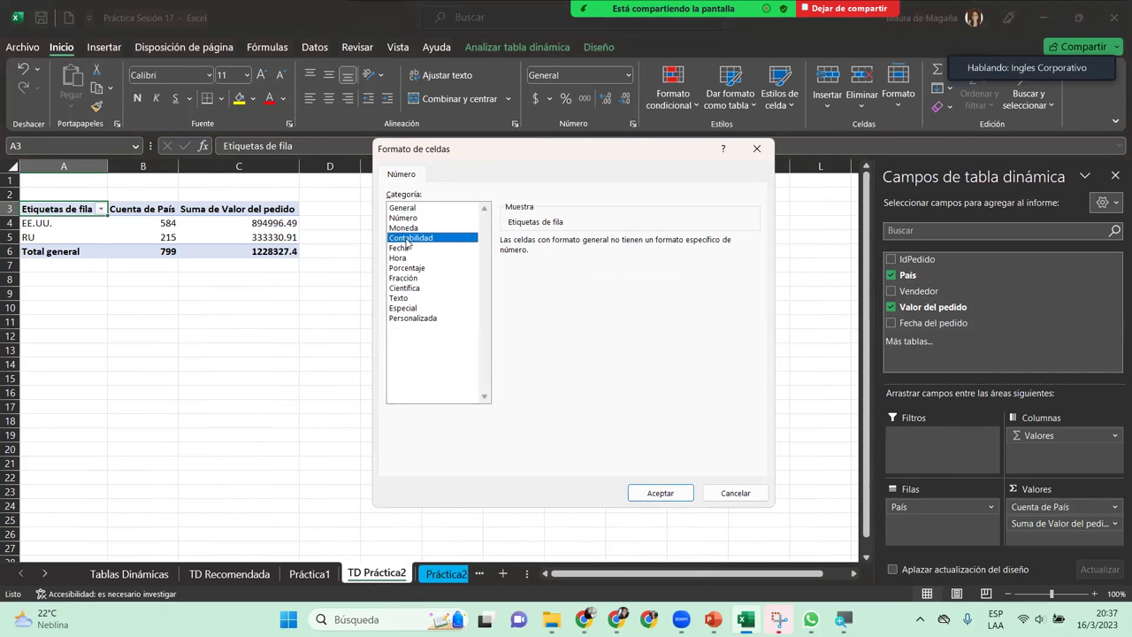
{"action": "left_click", "coordinate": [752, 259]}
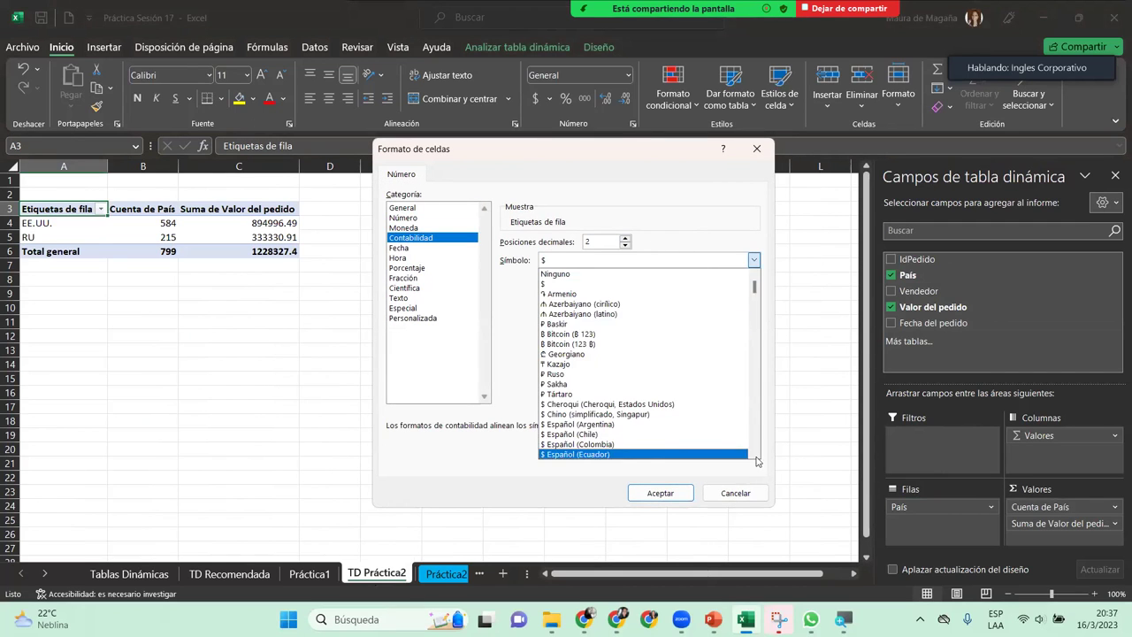
{"action": "left_click", "coordinate": [723, 441]}
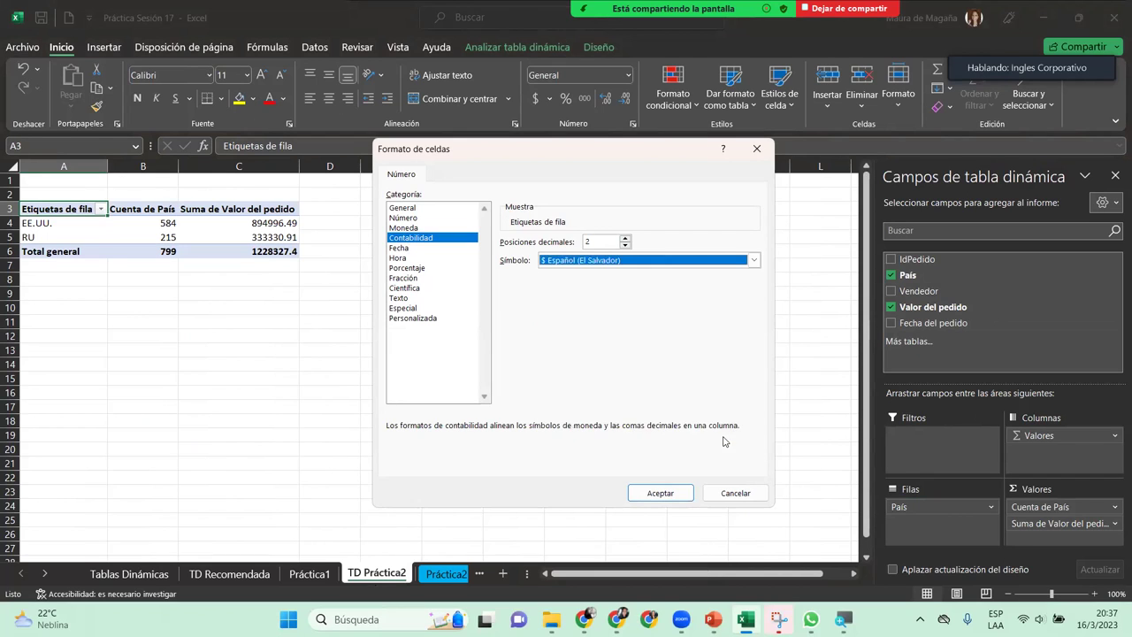
{"action": "left_click", "coordinate": [662, 493]}
{"action": "left_click", "coordinate": [630, 432]}
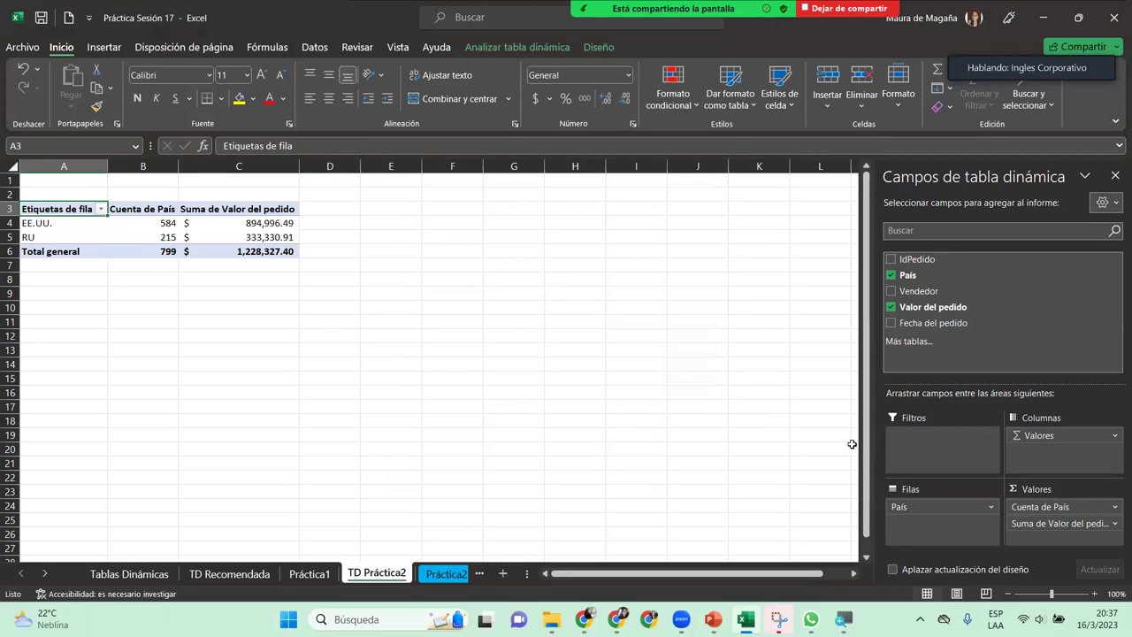
{"action": "left_click", "coordinate": [1107, 506]}
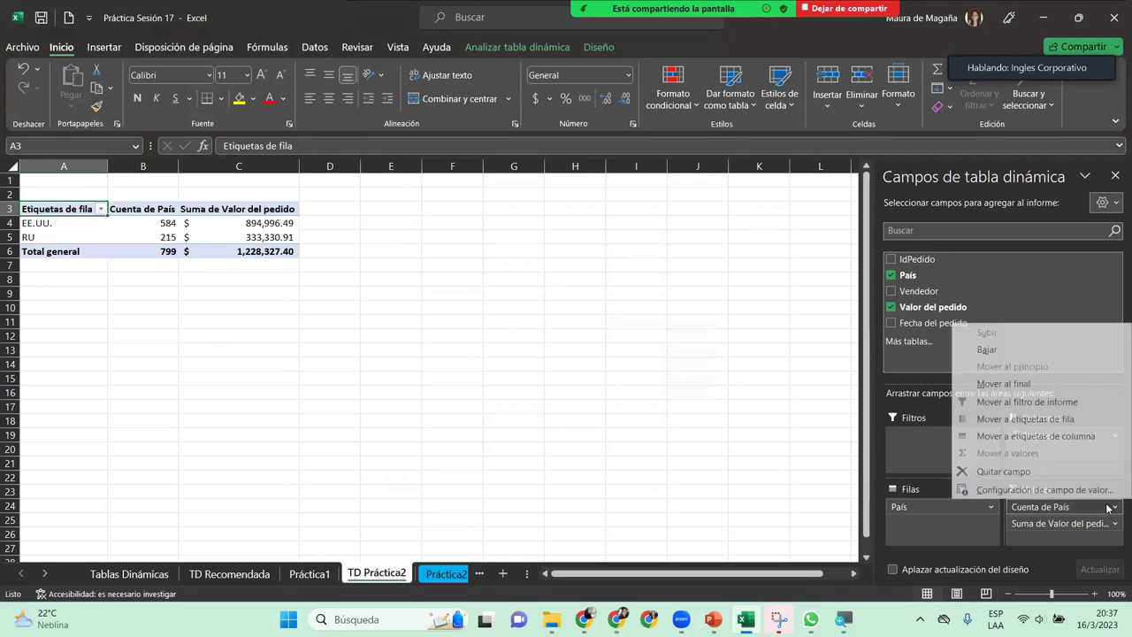
- Rename the Cuenta de País value field to 'Cantidad de ventas'
{"action": "left_click", "coordinate": [142, 210]}
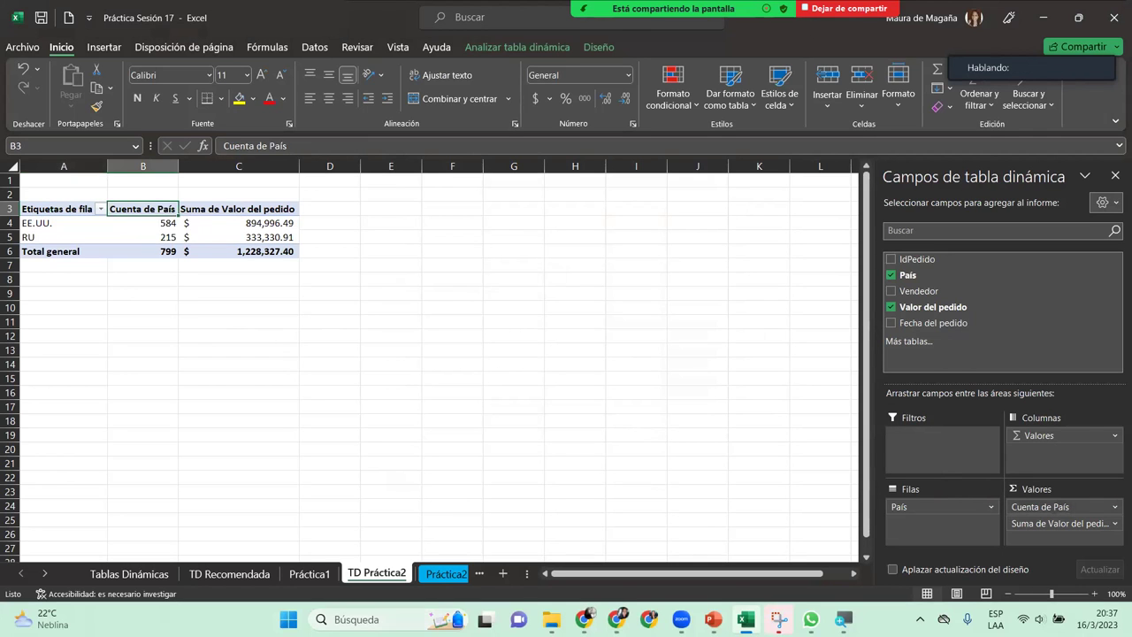
{"action": "left_click", "coordinate": [440, 574]}
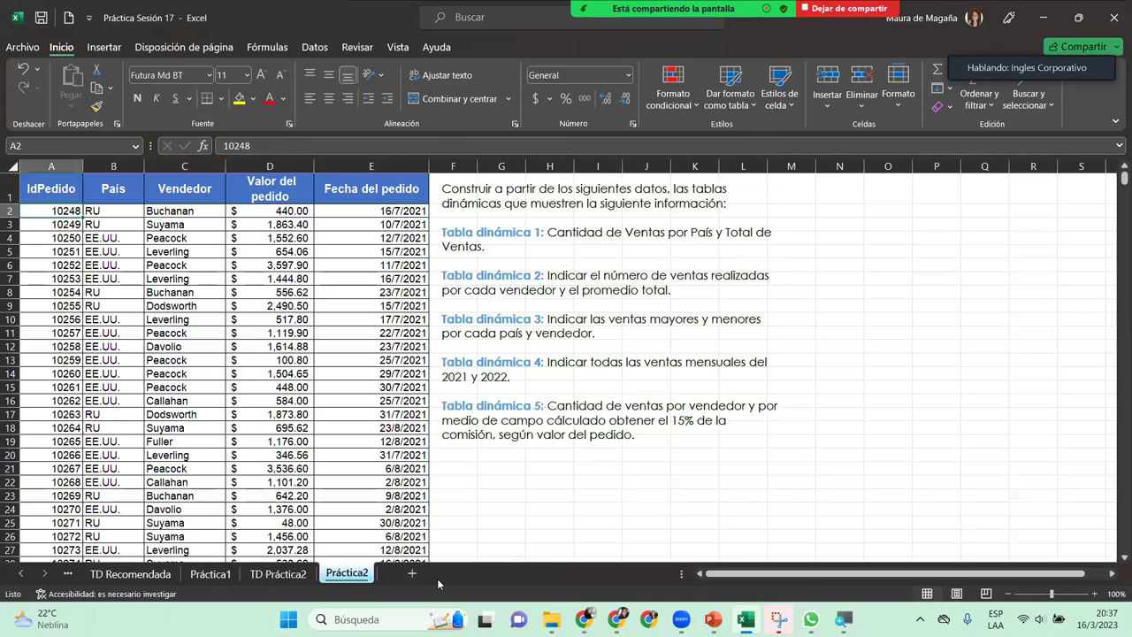
{"action": "left_click", "coordinate": [277, 573]}
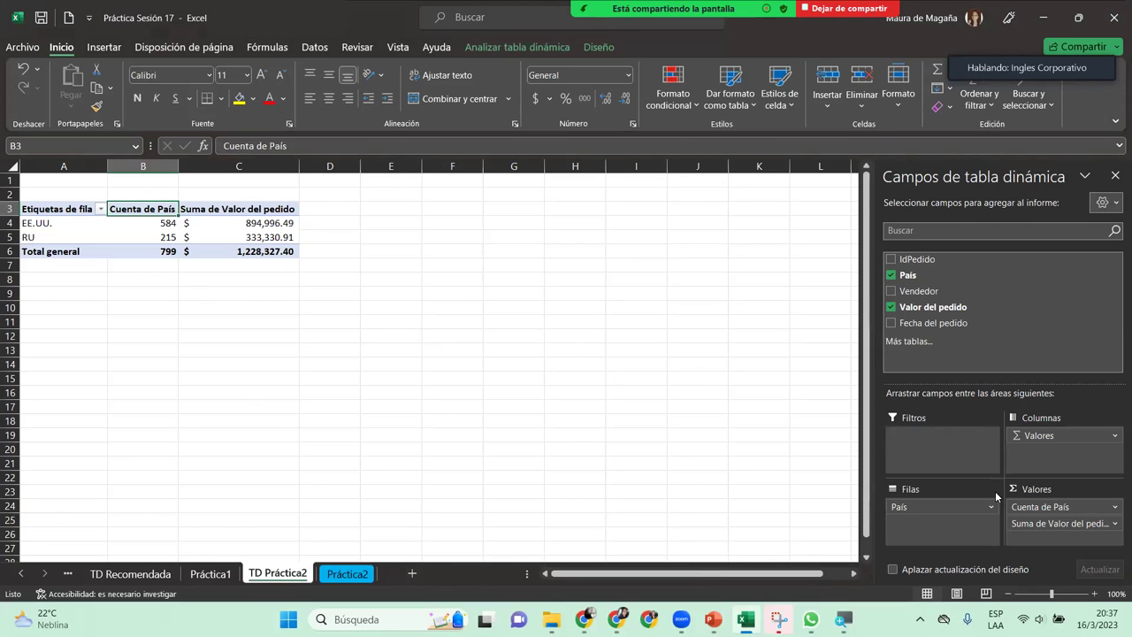
{"action": "left_click", "coordinate": [1051, 506]}
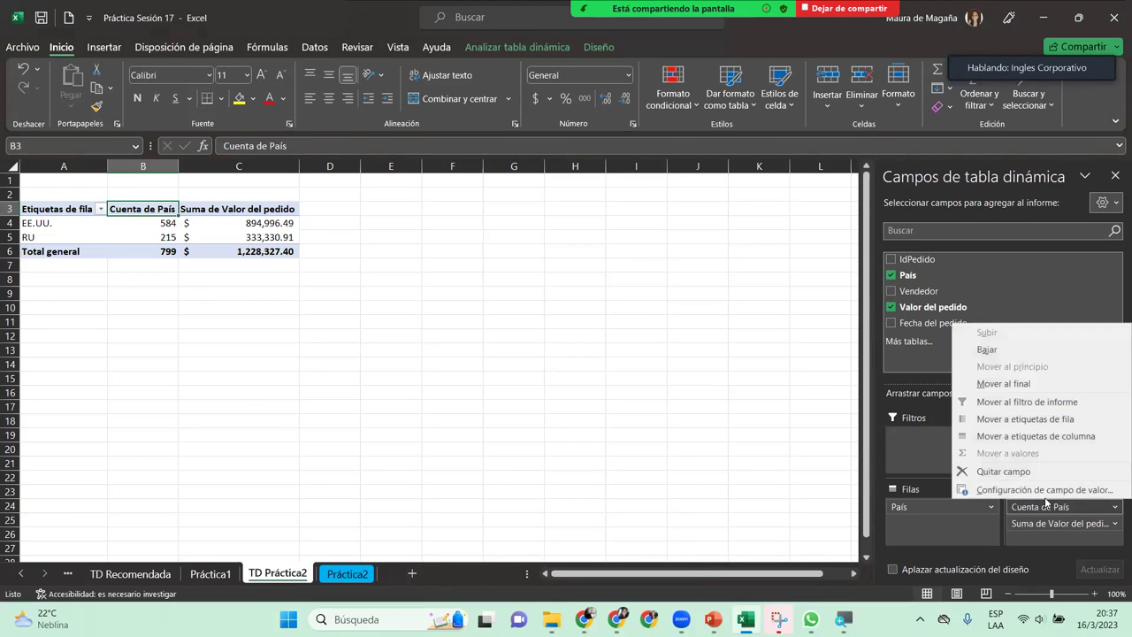
{"action": "left_click", "coordinate": [1043, 487]}
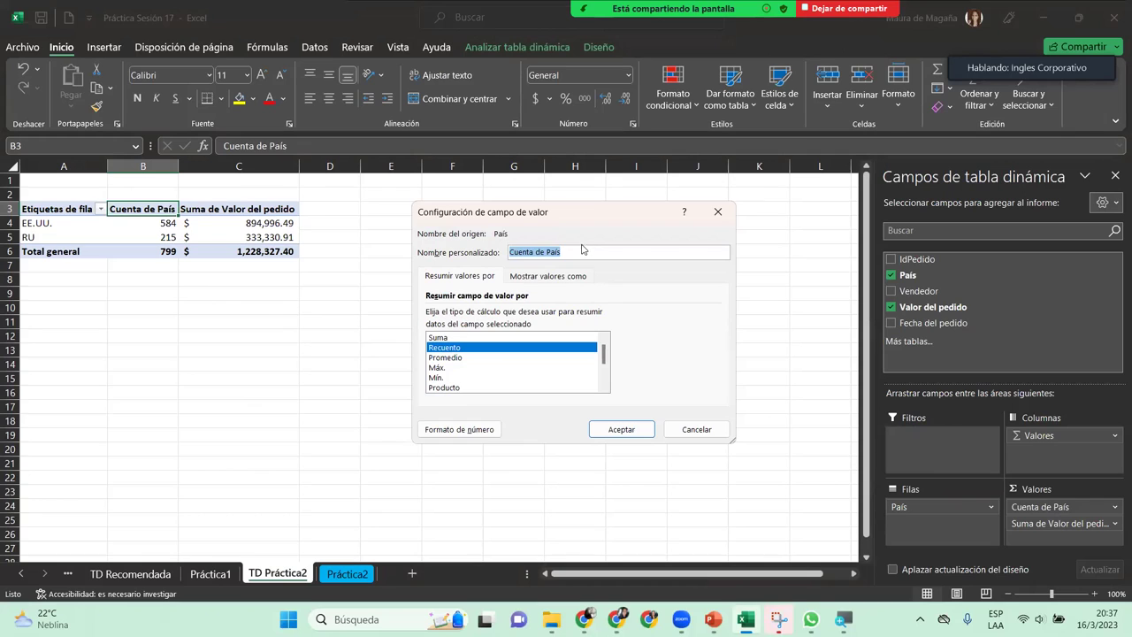
{"action": "type", "text": "Cantidad"}
{"action": "type", "text": "Vent"}
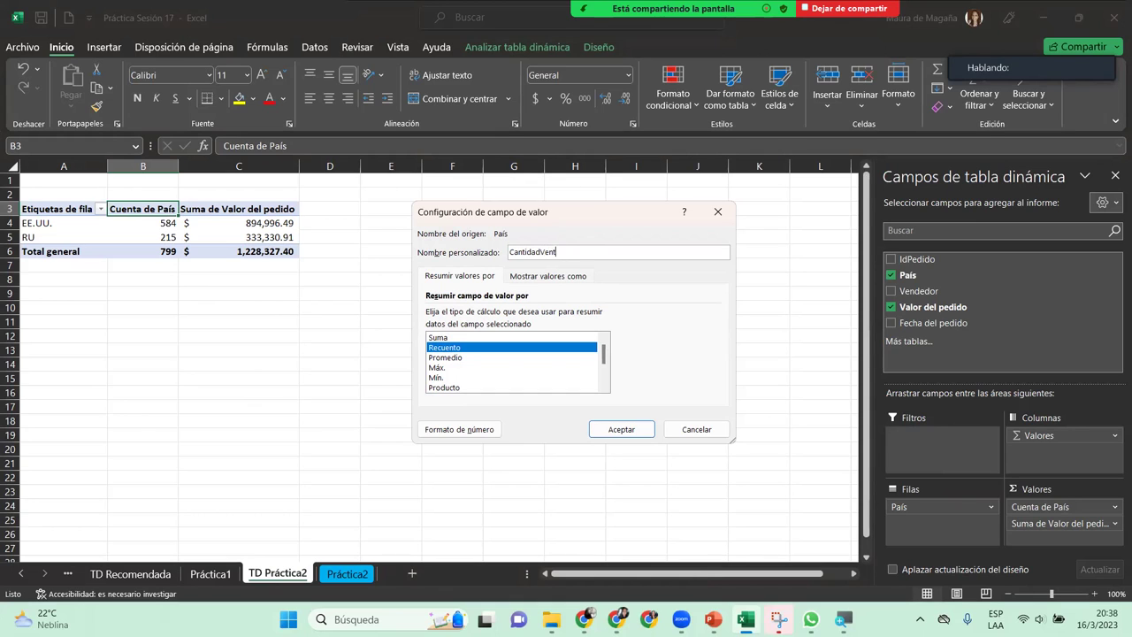
{"action": "type", "text": "de v"}
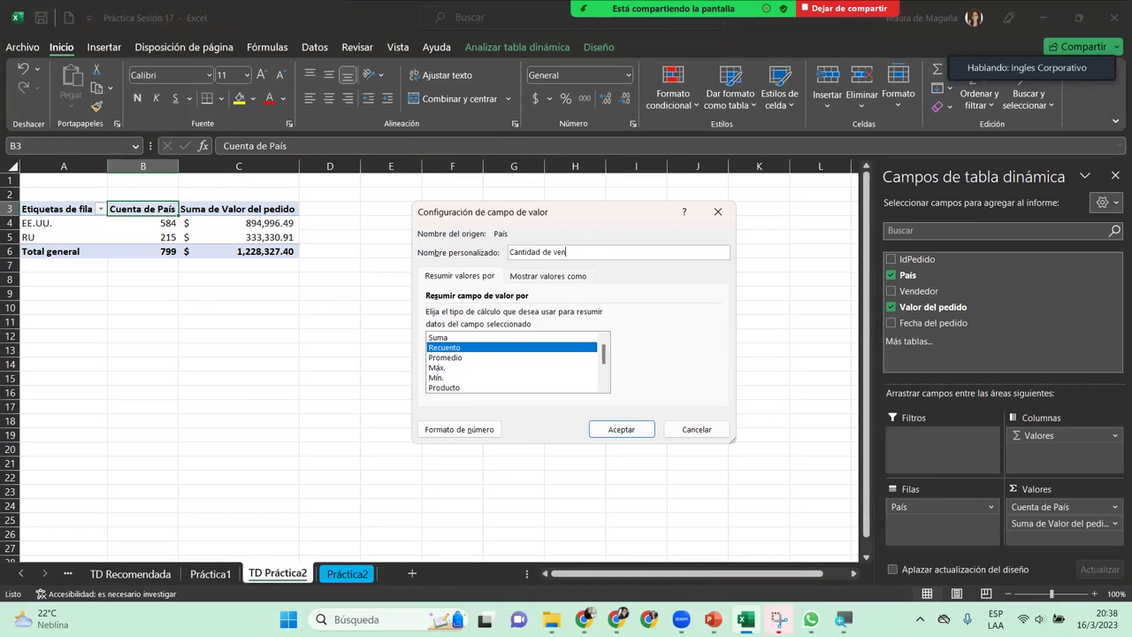
{"action": "key", "text": "Return"}
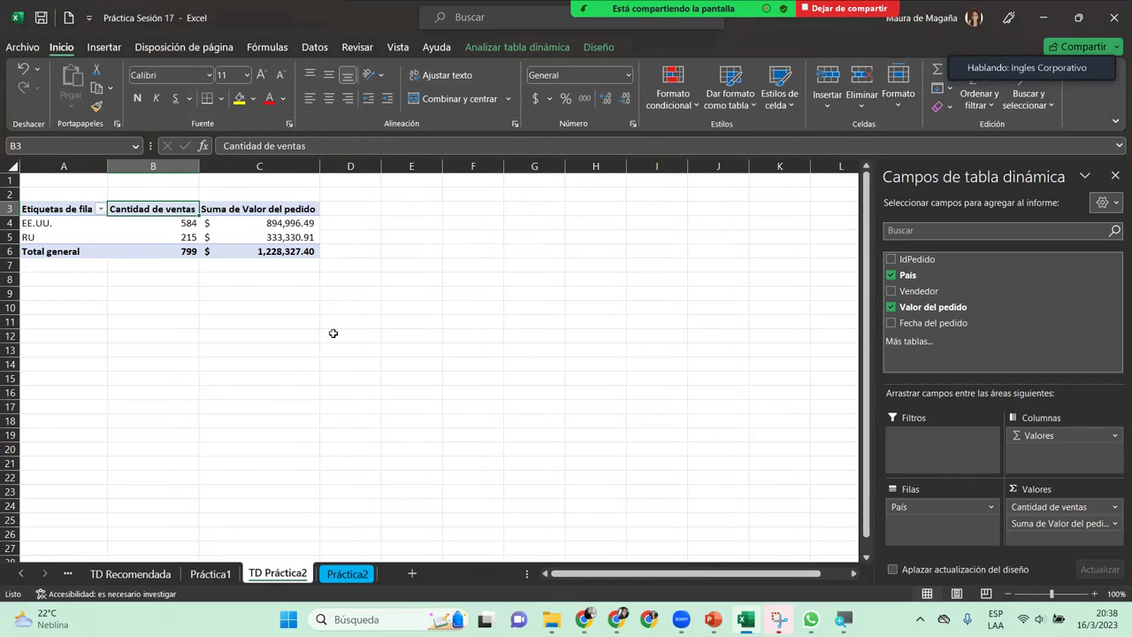
- Zoom in on the pivot table, then switch to the Práctica2 data sheet
{"action": "left_click", "coordinate": [1094, 593]}
{"action": "left_click", "coordinate": [1093, 594]}
{"action": "left_click", "coordinate": [1094, 593]}
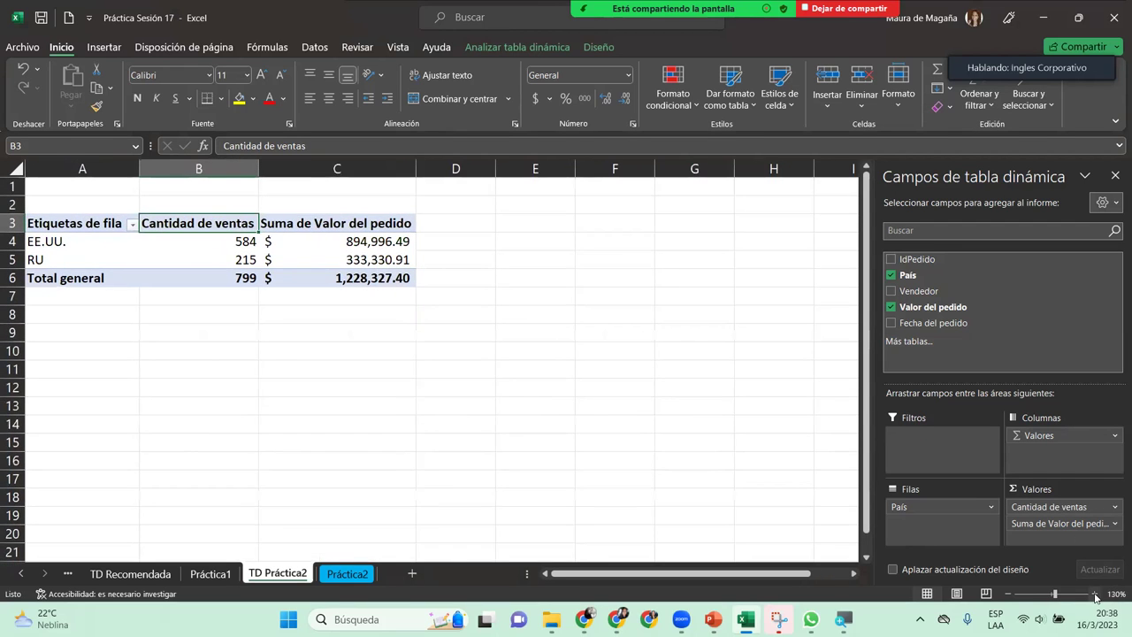
{"action": "left_click", "coordinate": [1094, 593]}
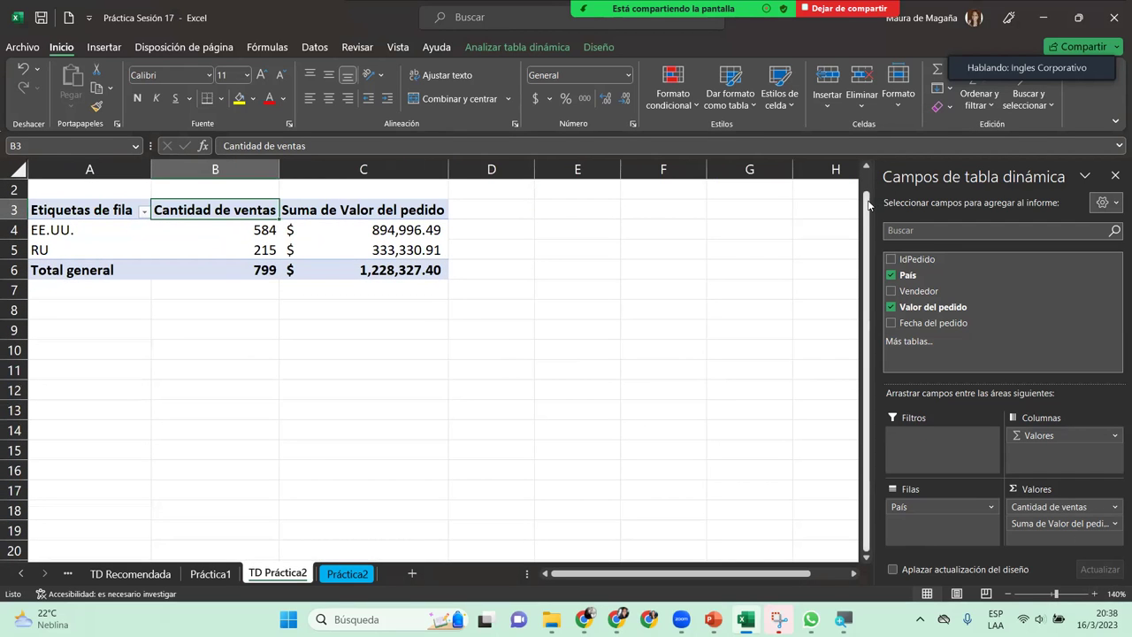
{"action": "left_click", "coordinate": [869, 186]}
{"action": "left_click_drag", "start_coordinate": [869, 186], "coordinate": [869, 187]}
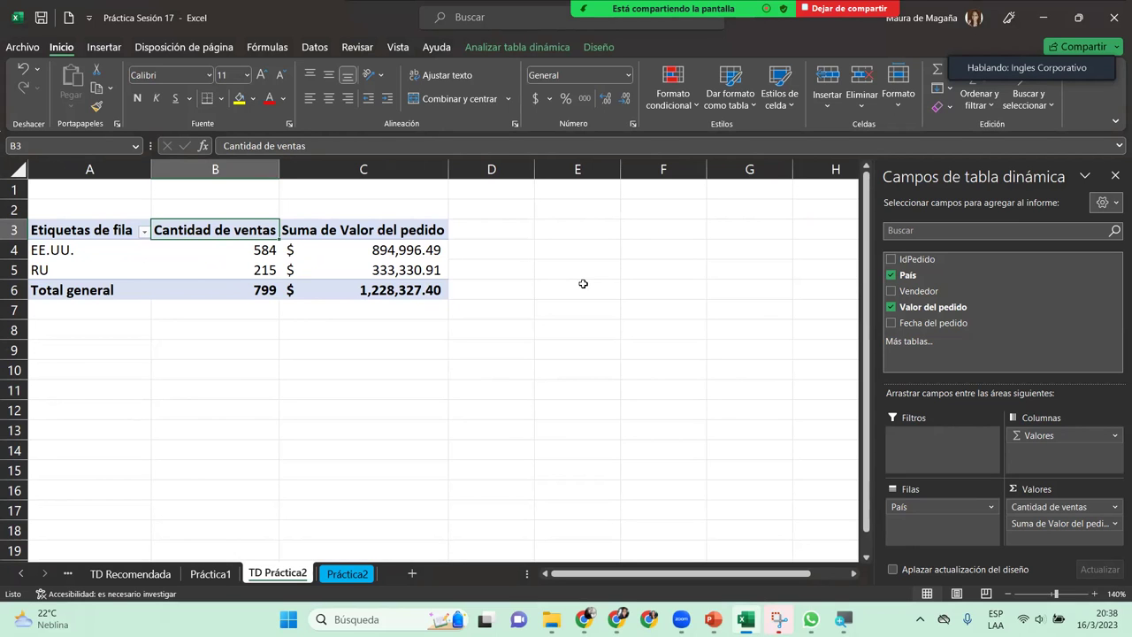
{"action": "left_click", "coordinate": [345, 574]}
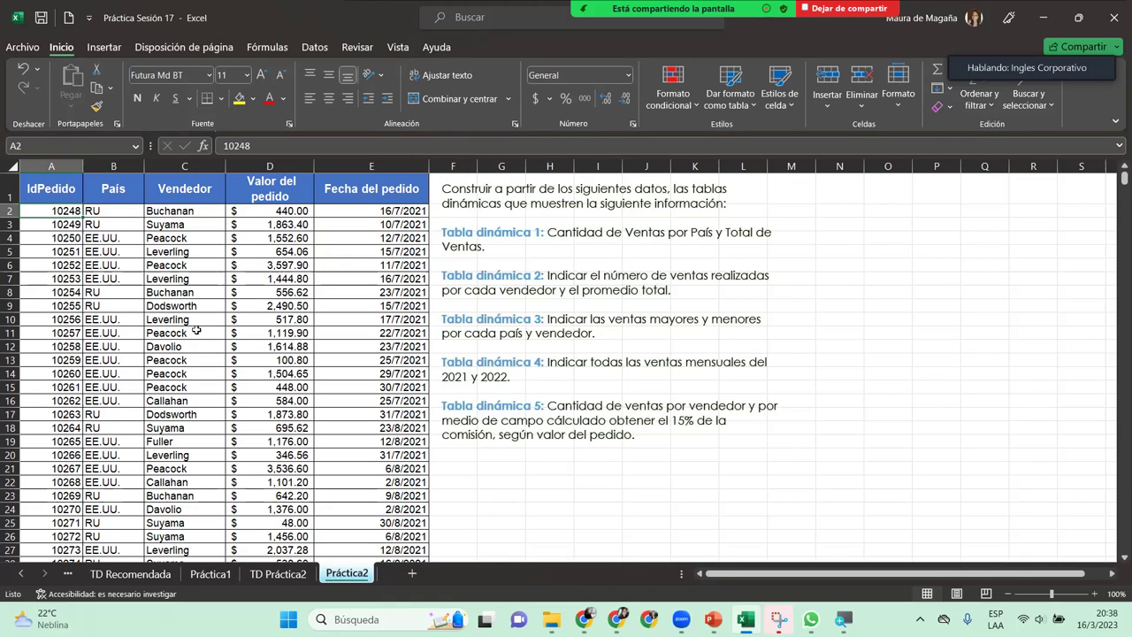
- Insert a second pivot table from the Práctica2 data at 'TD Práctica2'!$A$15 on the existing sheet
{"action": "left_click", "coordinate": [64, 188]}
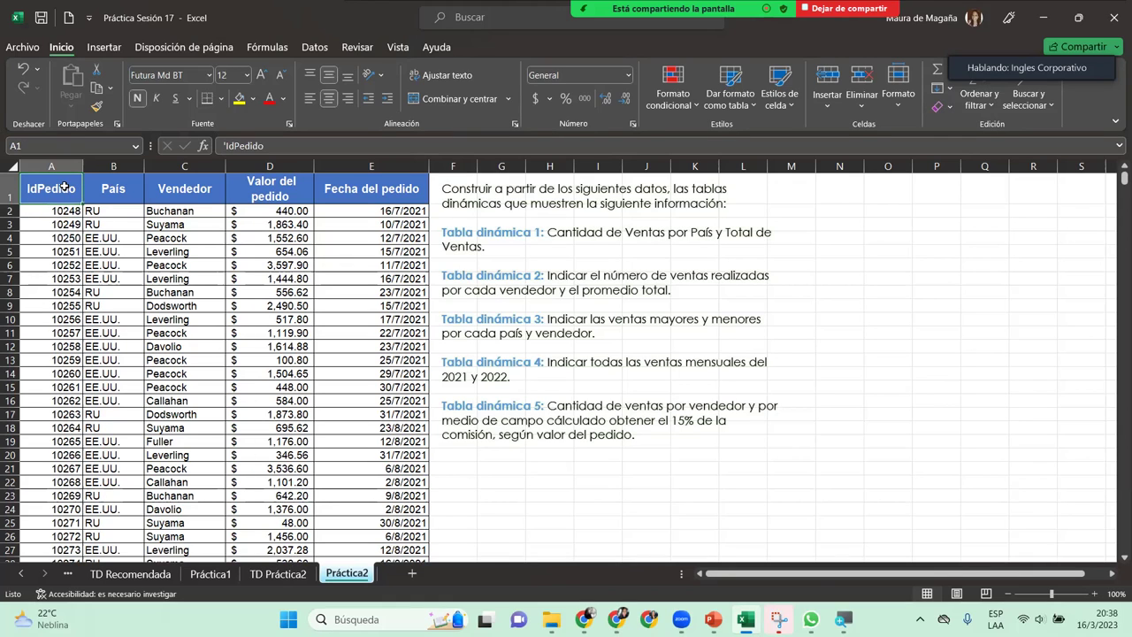
{"action": "left_click", "coordinate": [104, 47]}
{"action": "left_click", "coordinate": [39, 80]}
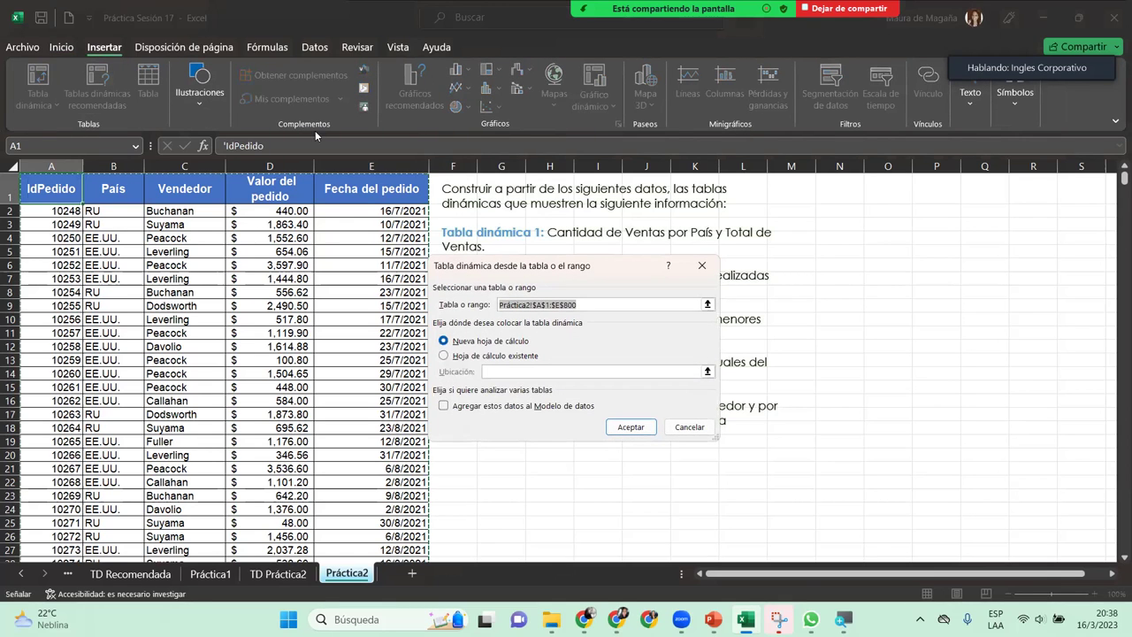
{"action": "left_click", "coordinate": [500, 357]}
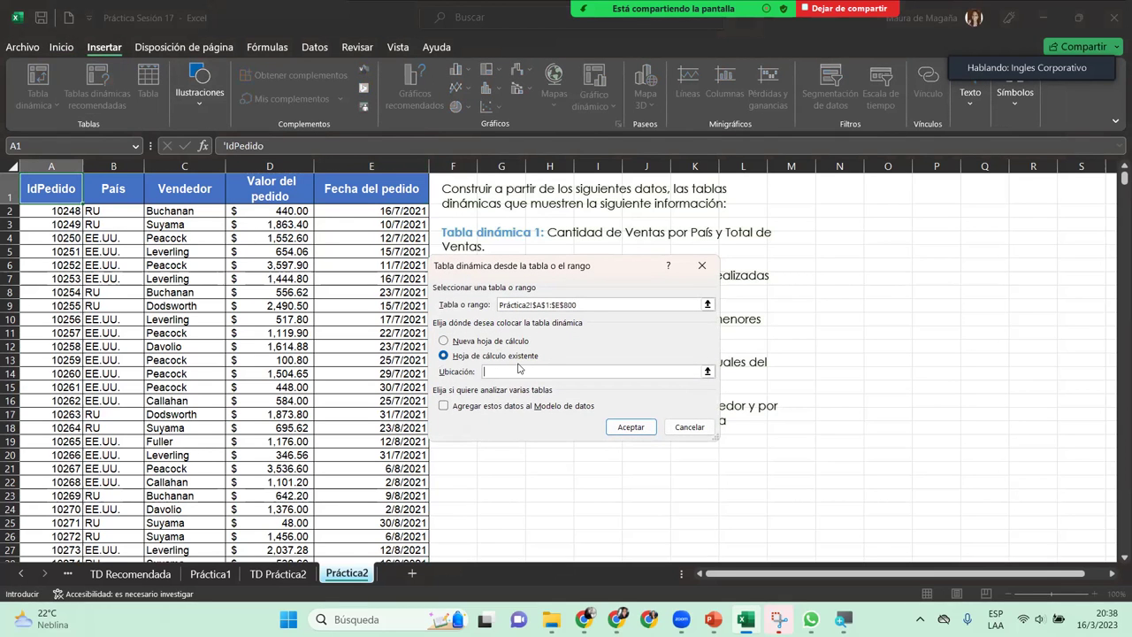
{"action": "left_click", "coordinate": [268, 574]}
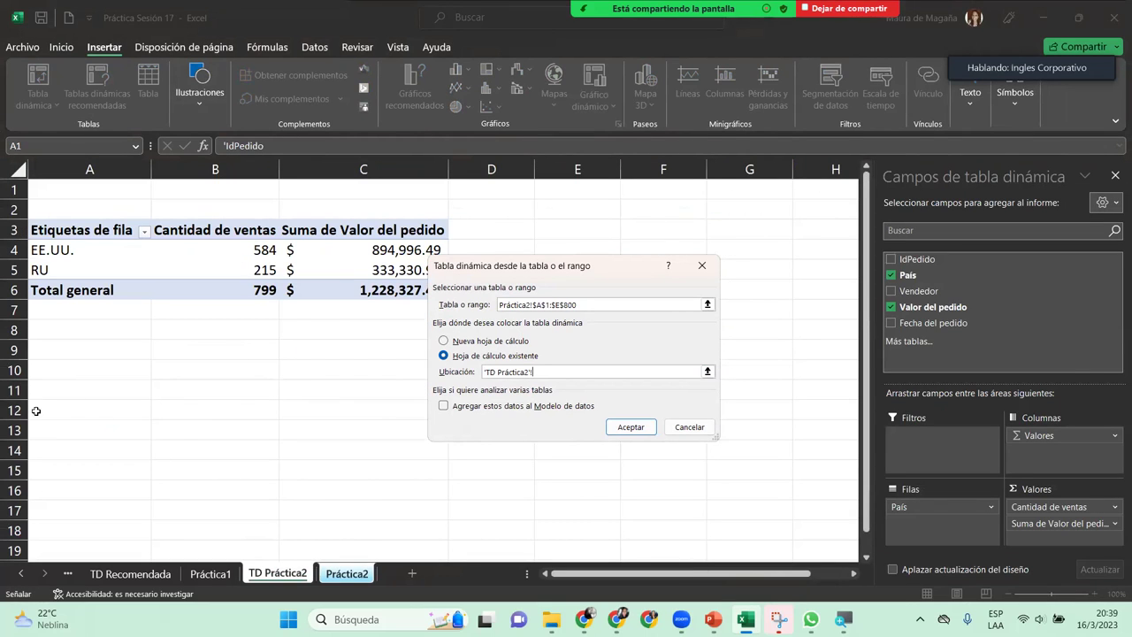
{"action": "left_click", "coordinate": [51, 470]}
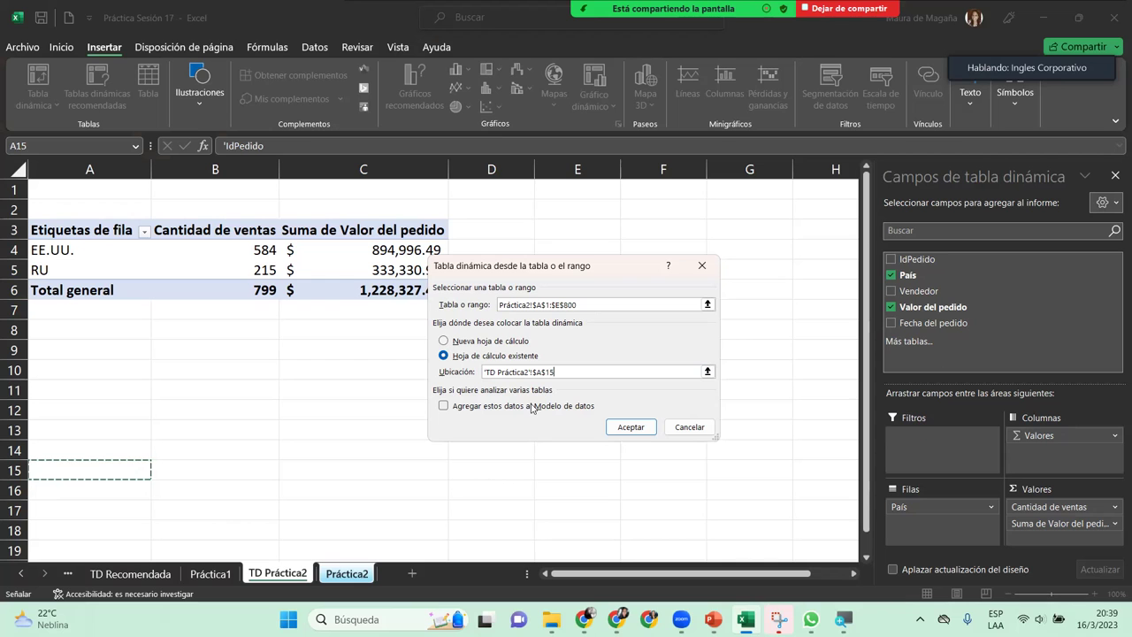
{"action": "left_click", "coordinate": [631, 428]}
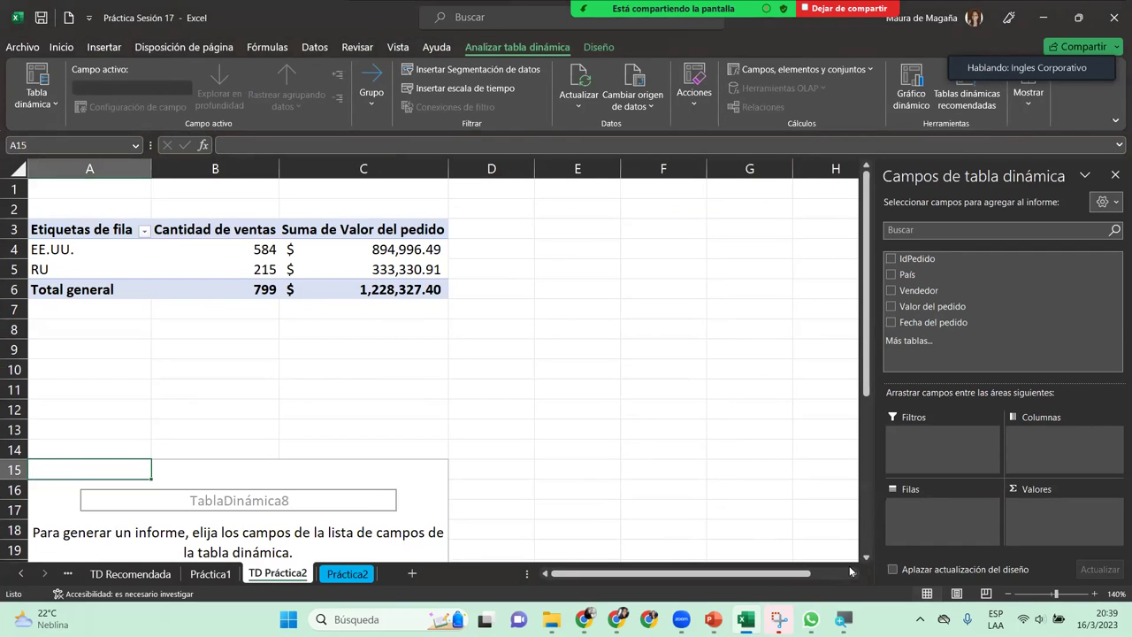
- Build the new pivot with Vendedor as rows, a count of Vendedor, and the sum of Valor del pedido
{"action": "left_click", "coordinate": [866, 558]}
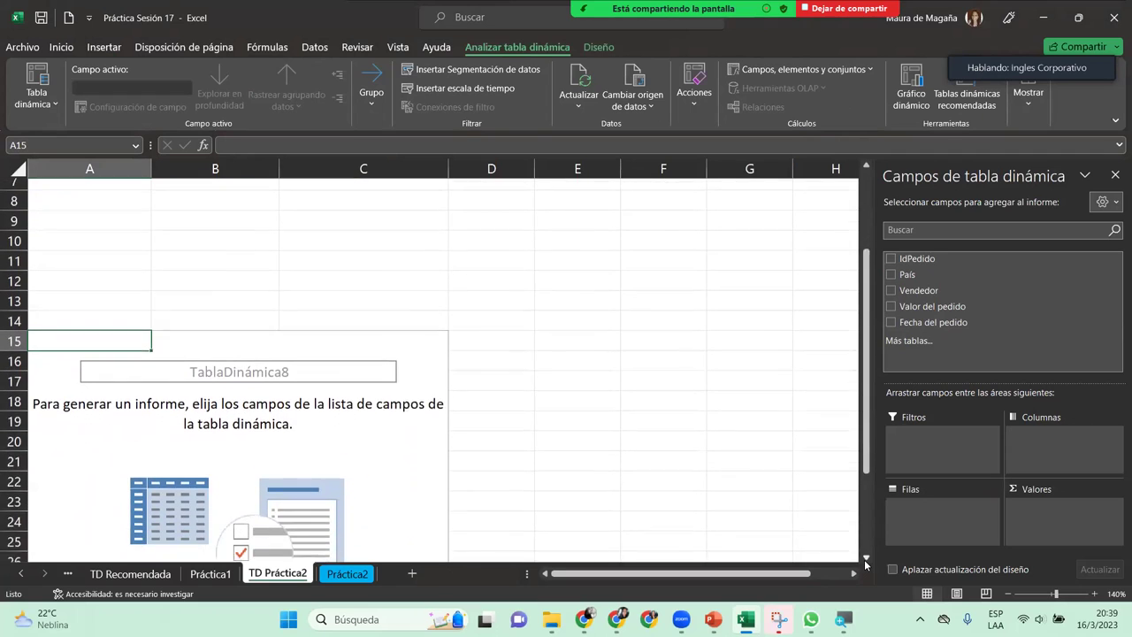
{"action": "left_click", "coordinate": [866, 561]}
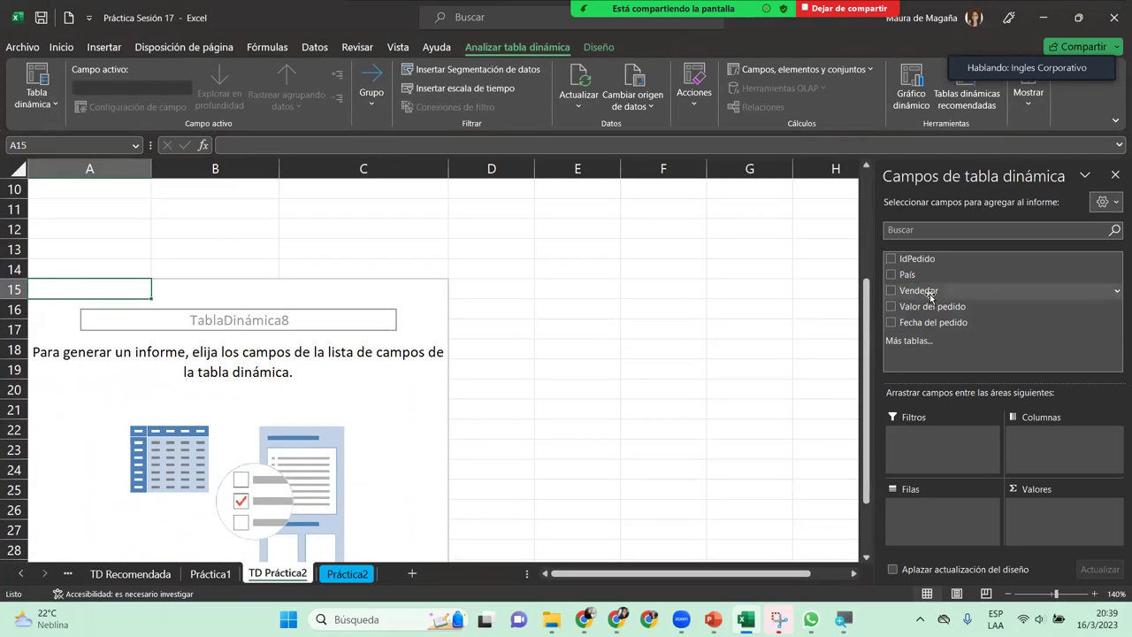
{"action": "left_click_drag", "start_coordinate": [930, 297], "coordinate": [925, 519]}
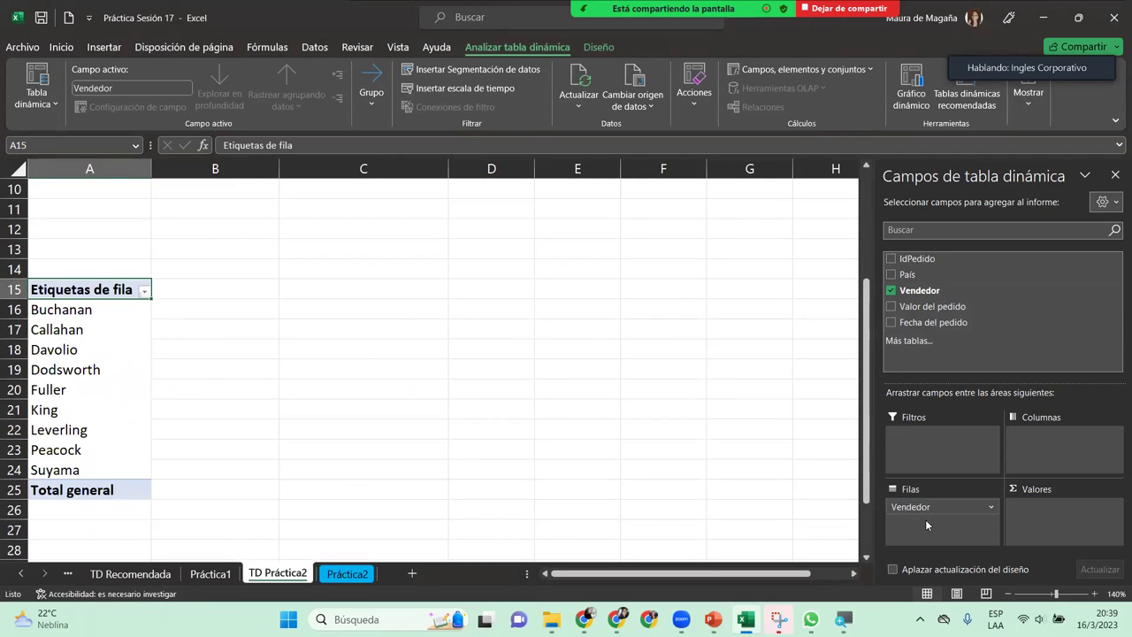
{"action": "mouse_move", "coordinate": [924, 292]}
{"action": "left_mouse_down"}
{"action": "mouse_move", "coordinate": [1093, 426]}
{"action": "mouse_move", "coordinate": [1082, 507]}
{"action": "left_mouse_up"}
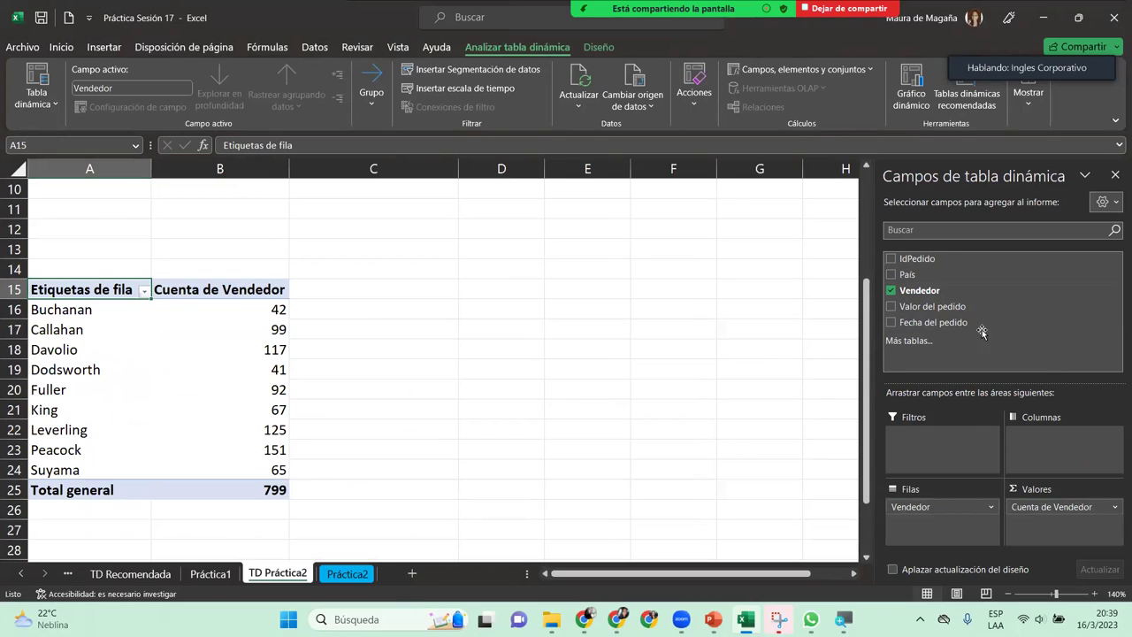
{"action": "left_click_drag", "start_coordinate": [961, 306], "coordinate": [1066, 520]}
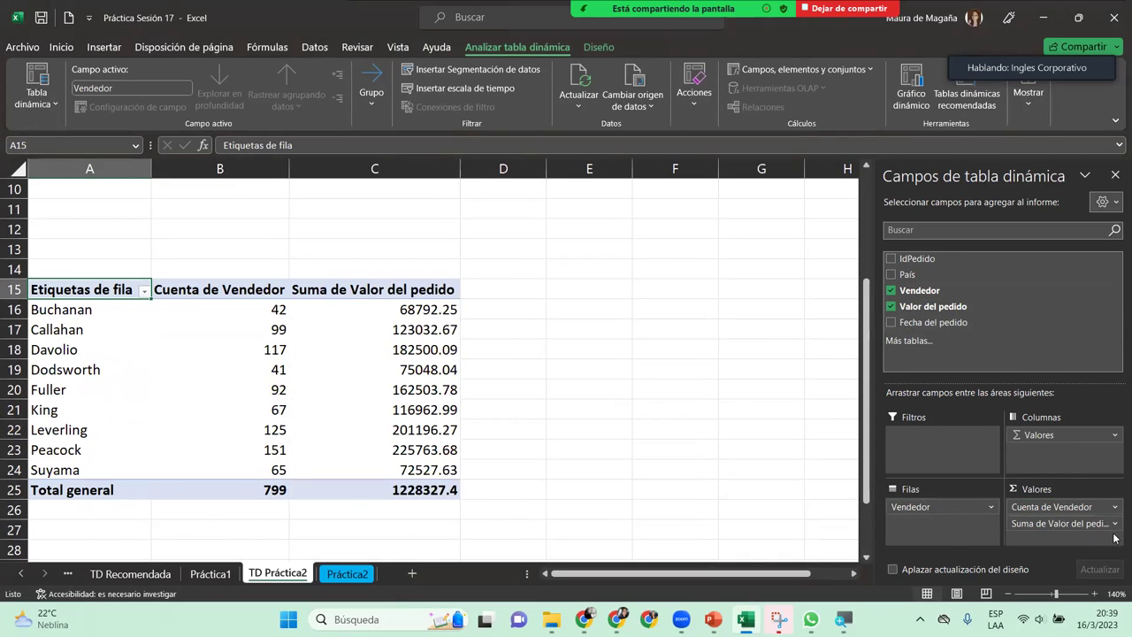
- Summarize Valor del pedido as an average in Contabilidad format with the $ Español (Estados Unidos) symbol
{"action": "left_click", "coordinate": [1114, 524]}
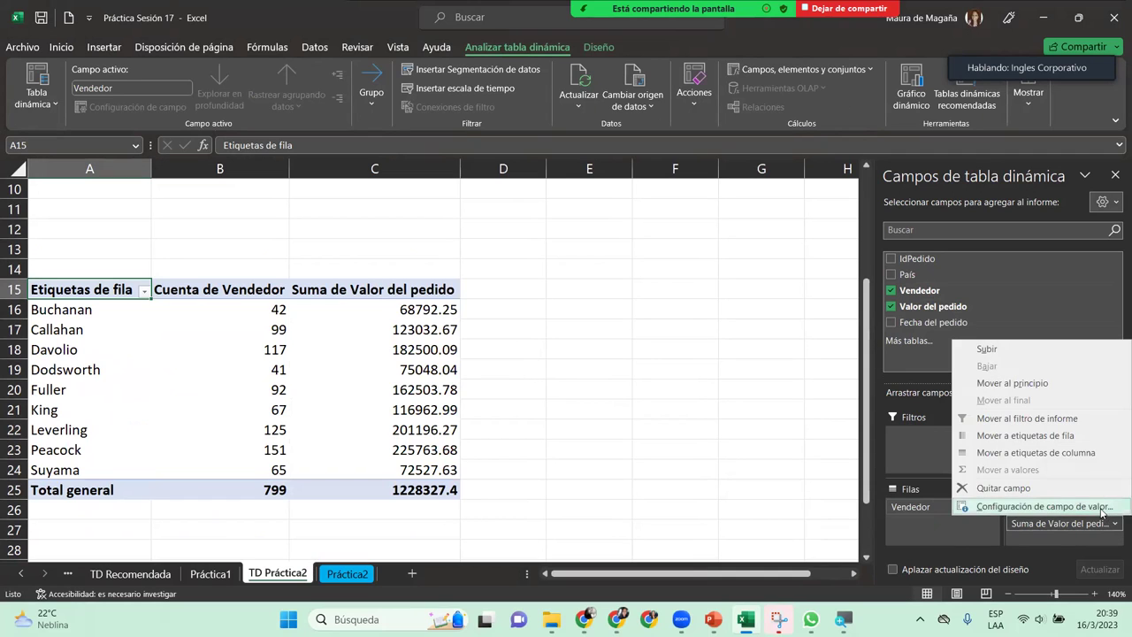
{"action": "left_click", "coordinate": [1044, 506]}
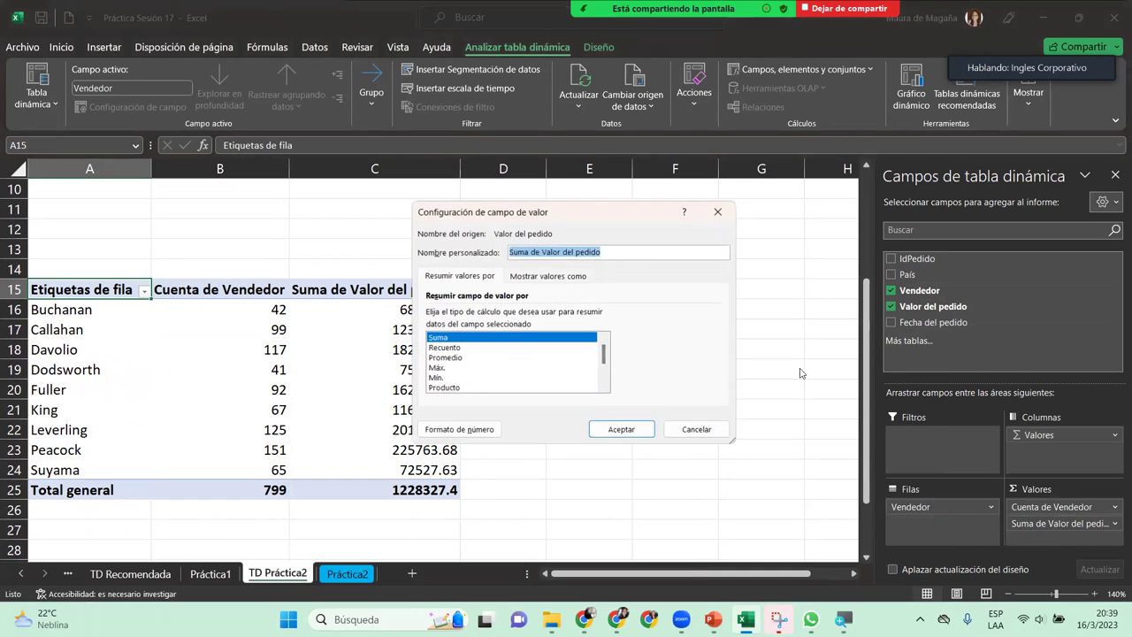
{"action": "left_click", "coordinate": [452, 358]}
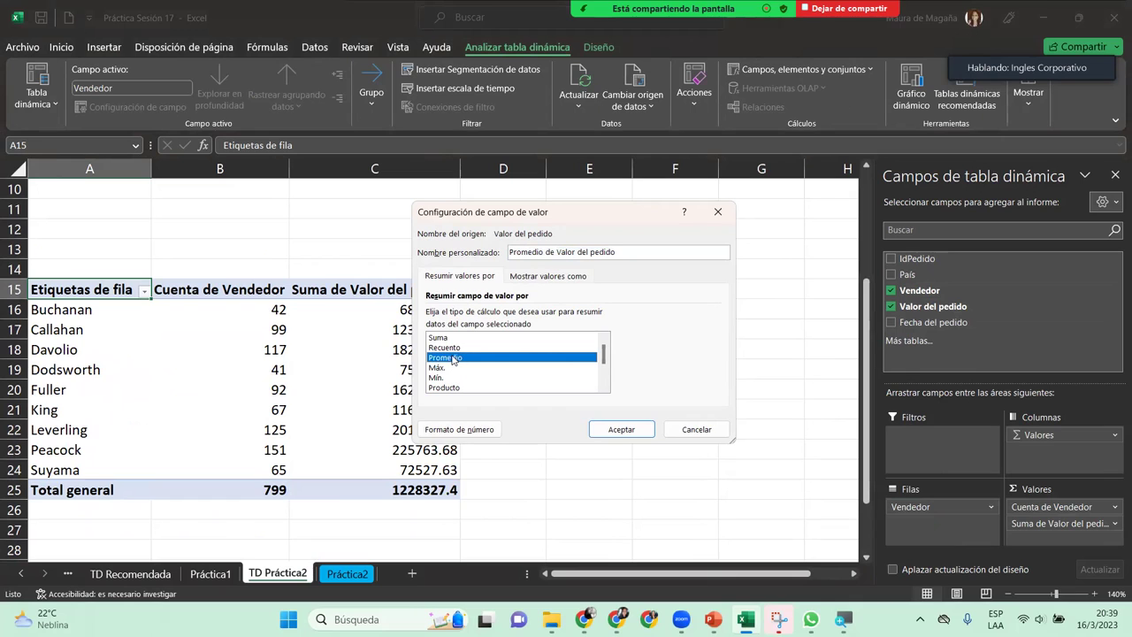
{"action": "left_click", "coordinate": [459, 429]}
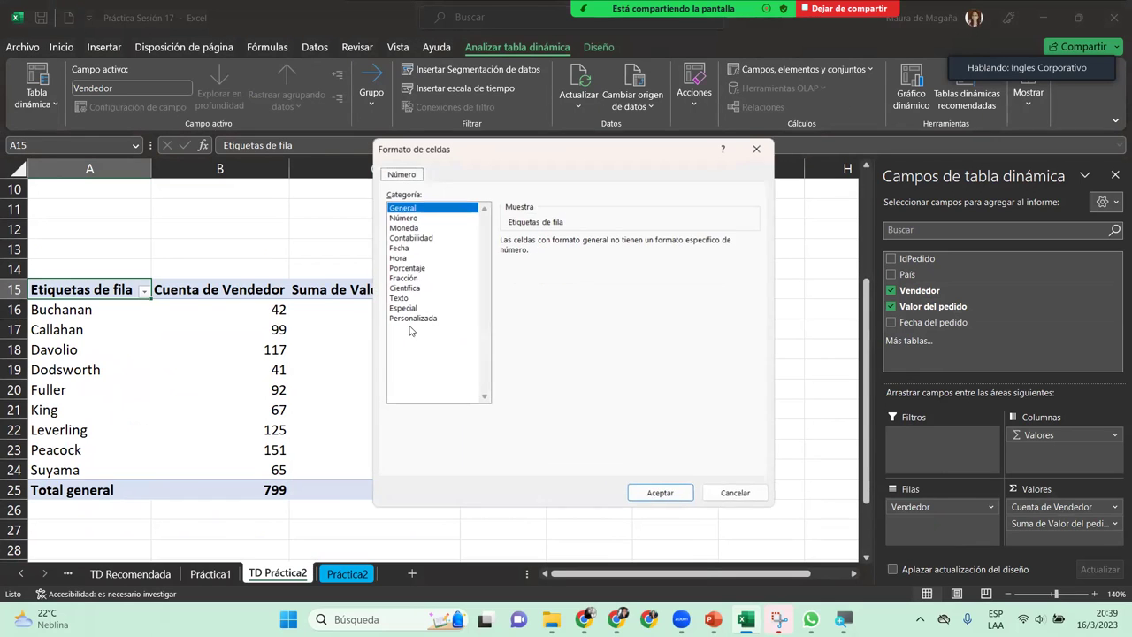
{"action": "left_click", "coordinate": [430, 239]}
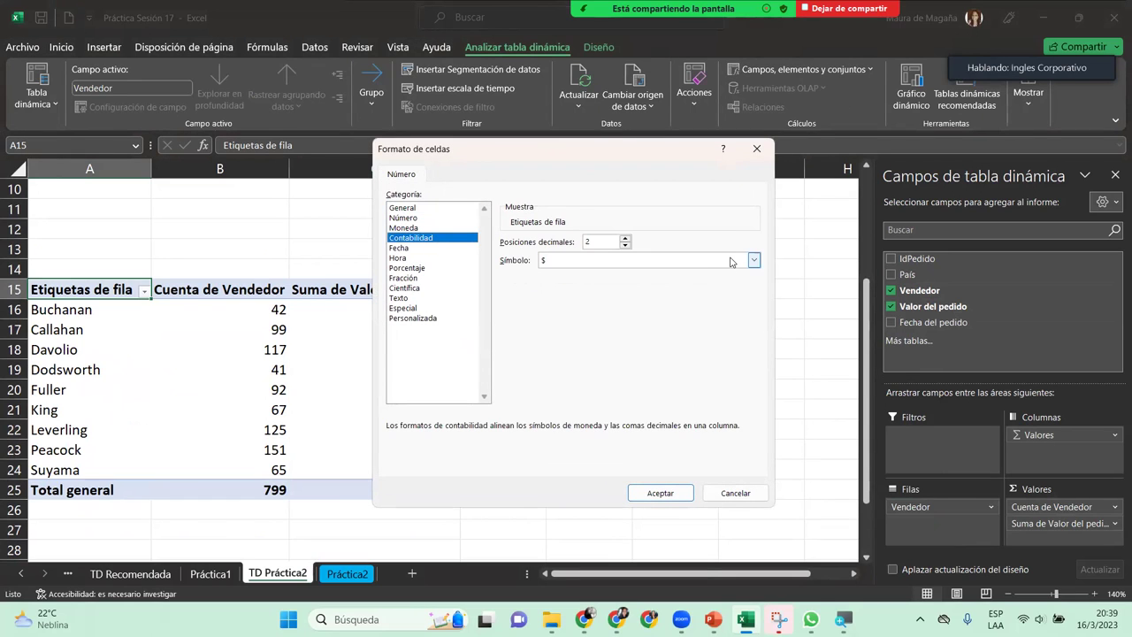
{"action": "left_click", "coordinate": [732, 260]}
{"action": "scroll", "coordinate": [738, 449], "scroll_direction": "down", "scroll_amount": 3}
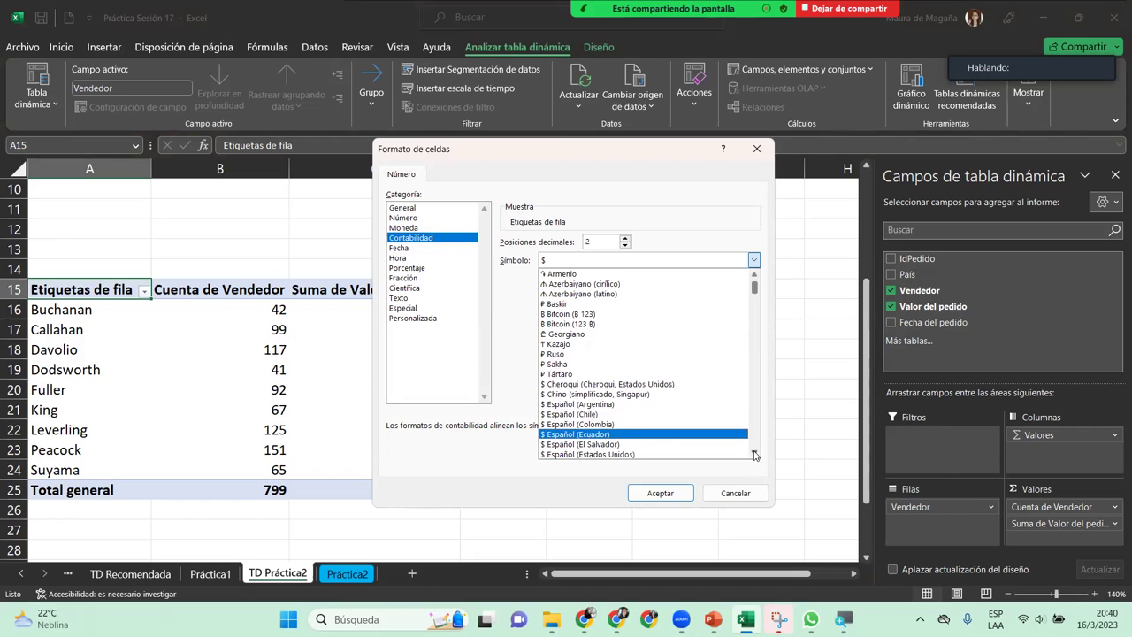
{"action": "left_click", "coordinate": [734, 443]}
{"action": "left_click", "coordinate": [665, 493]}
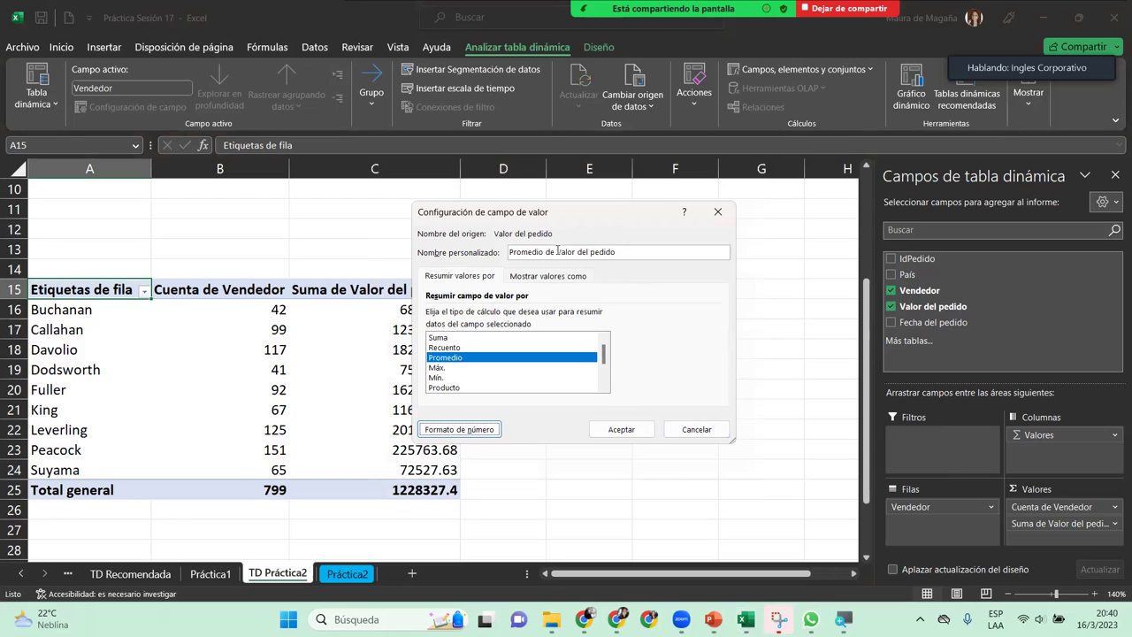
- Rename the average field to 'Promedio del pedido'
{"action": "left_click_drag", "start_coordinate": [555, 251], "coordinate": [434, 252]}
{"action": "key", "text": "Right"}
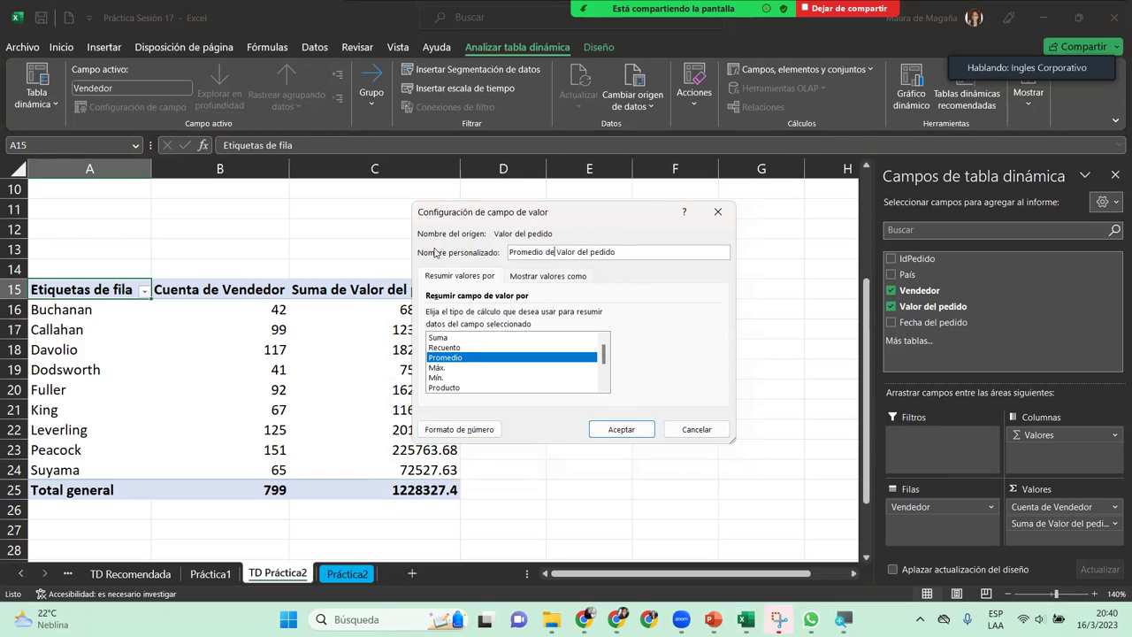
{"action": "key", "text": "ctrl+shift+Left"}
{"action": "key", "text": "ctrl+shift+Right"}
{"action": "key", "text": "ctrl+shift+Right"}
{"action": "key", "text": "ctrl+shift+Right"}
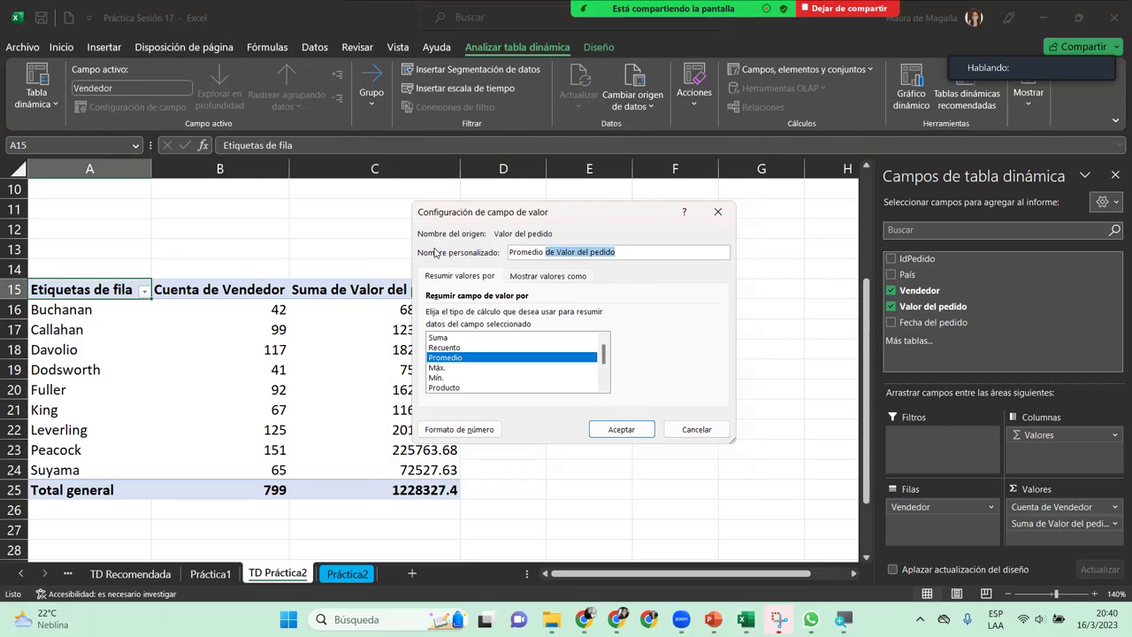
{"action": "key", "text": "ctrl+shift+Left"}
{"action": "key", "text": "ctrl+shift+Left"}
{"action": "key", "text": "Delete"}
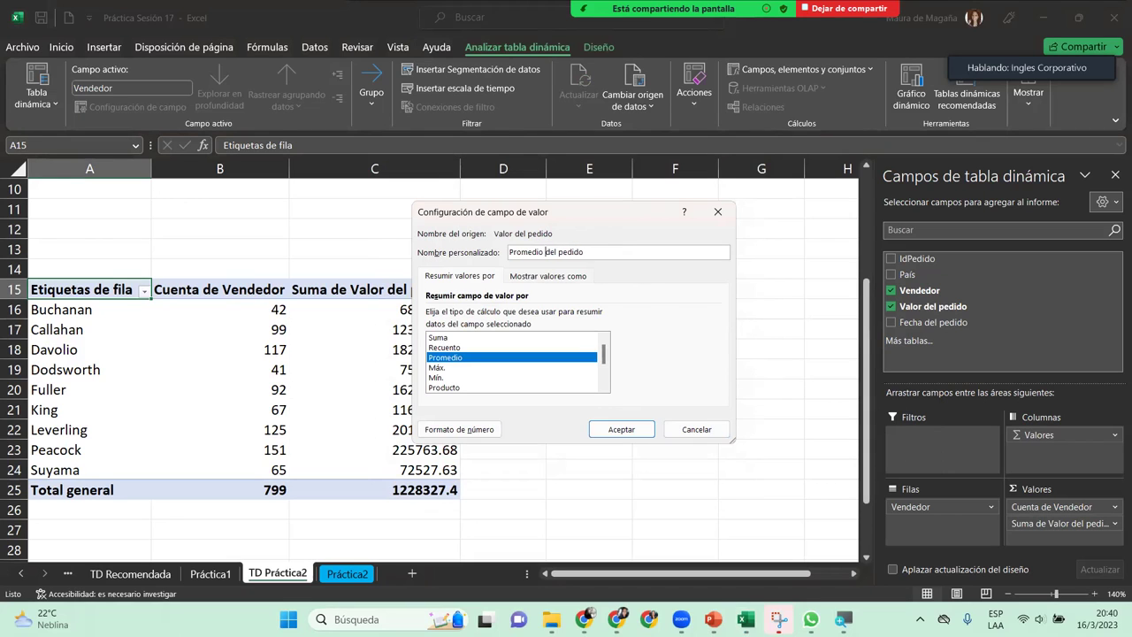
{"action": "key", "text": "Return"}
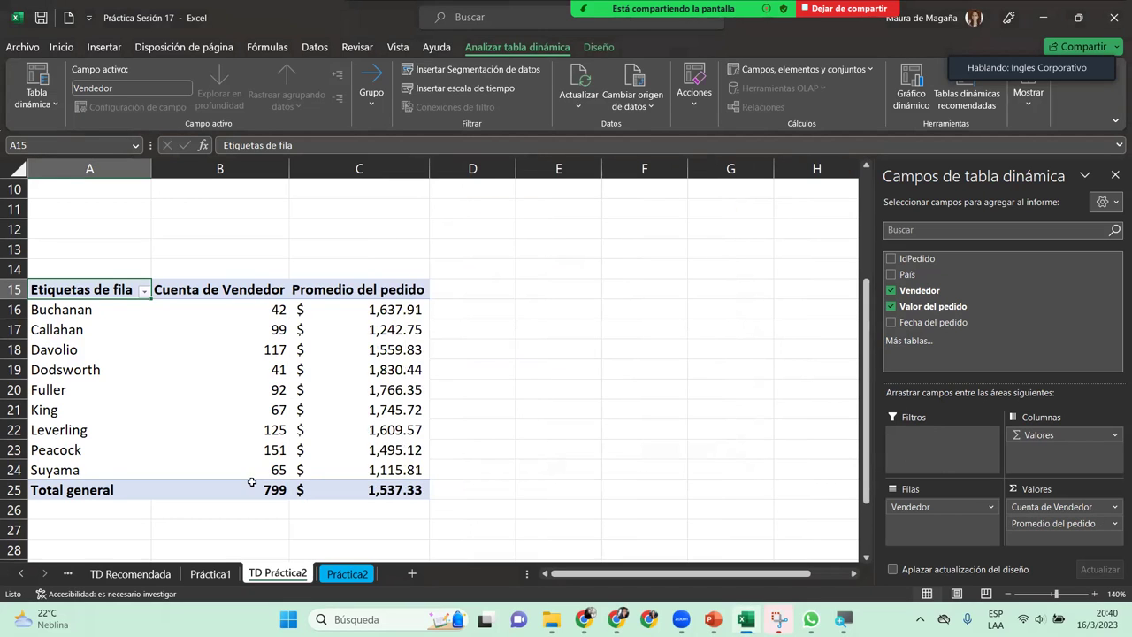
- Check the Práctica2 data and the Callahan and Buchanan values, then open the Cuenta de Vendedor field options
{"action": "left_click", "coordinate": [347, 573]}
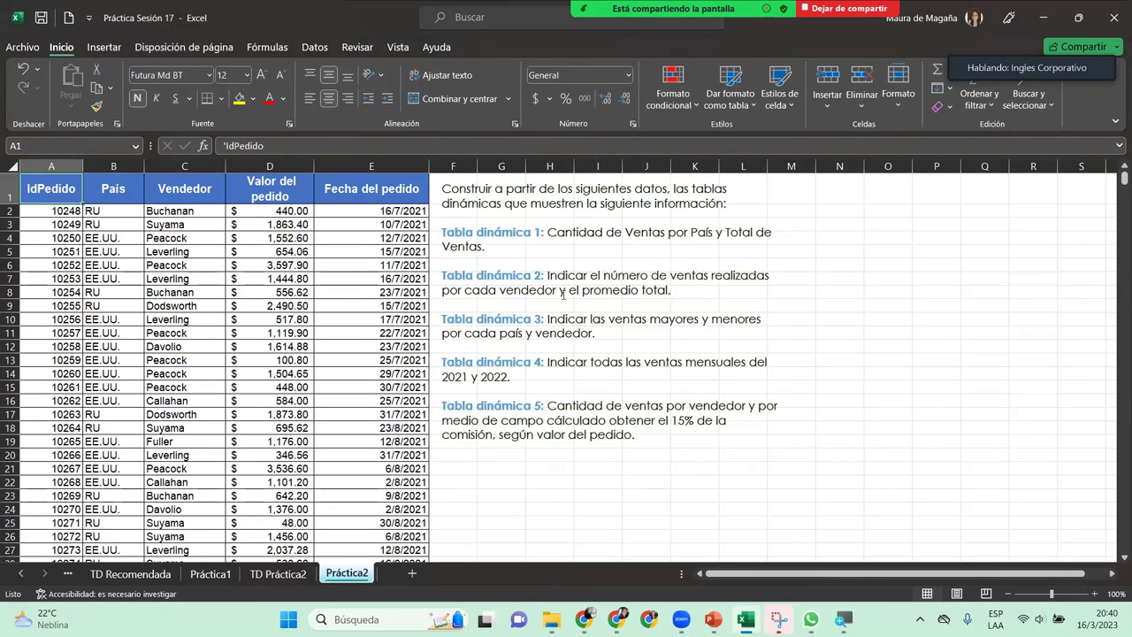
{"action": "left_click", "coordinate": [288, 575]}
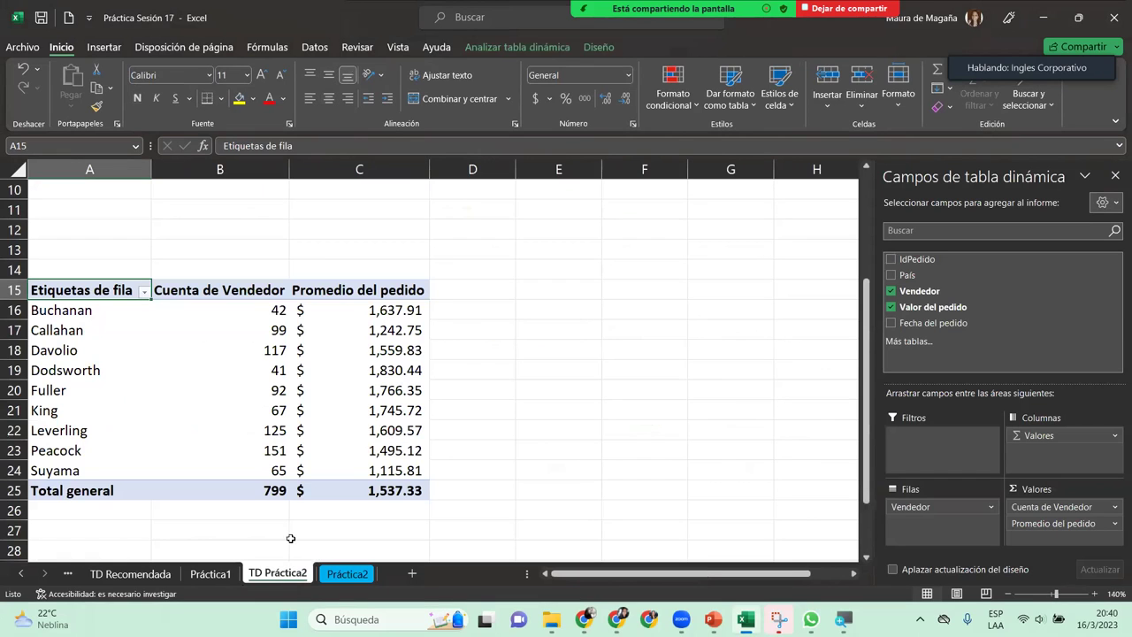
{"action": "left_click", "coordinate": [339, 322]}
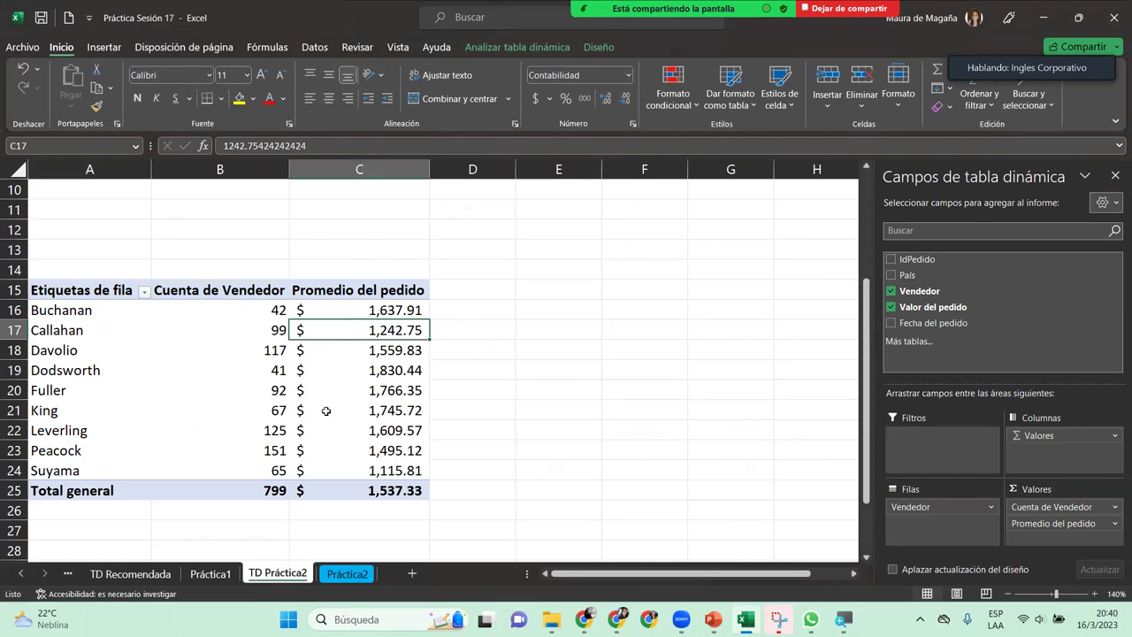
{"action": "left_click", "coordinate": [236, 313]}
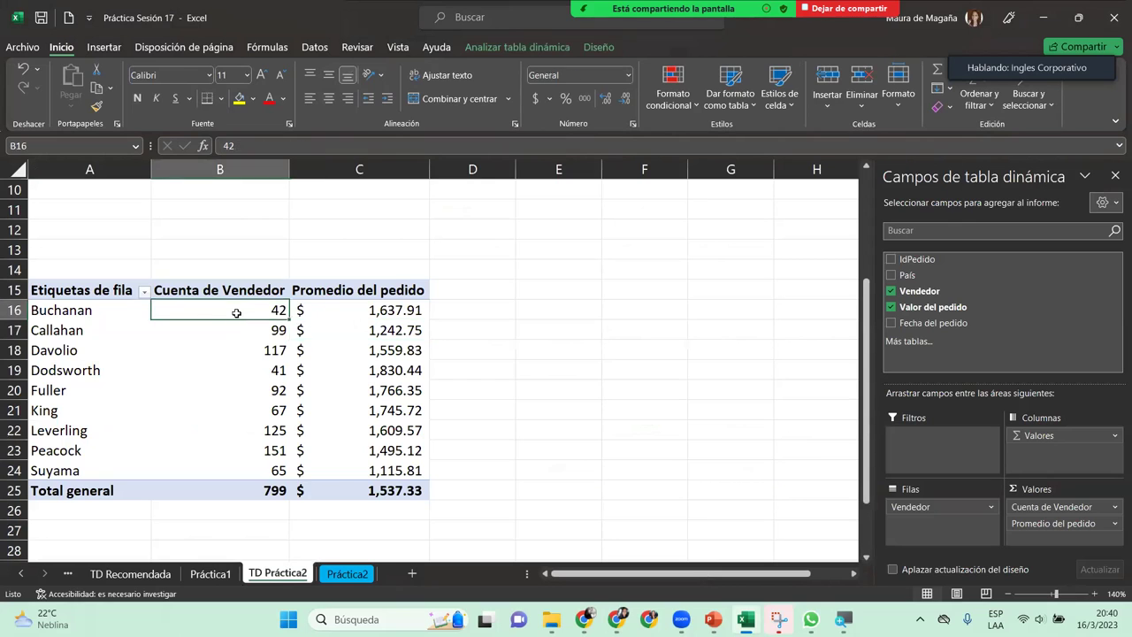
{"action": "left_click", "coordinate": [263, 289]}
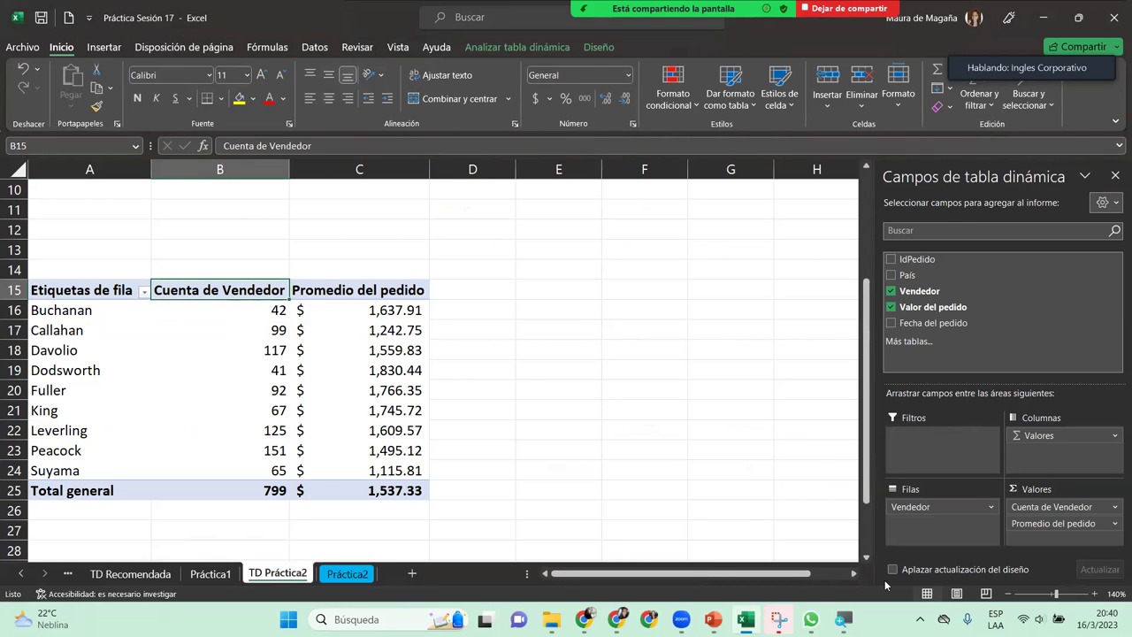
{"action": "left_click", "coordinate": [1085, 509]}
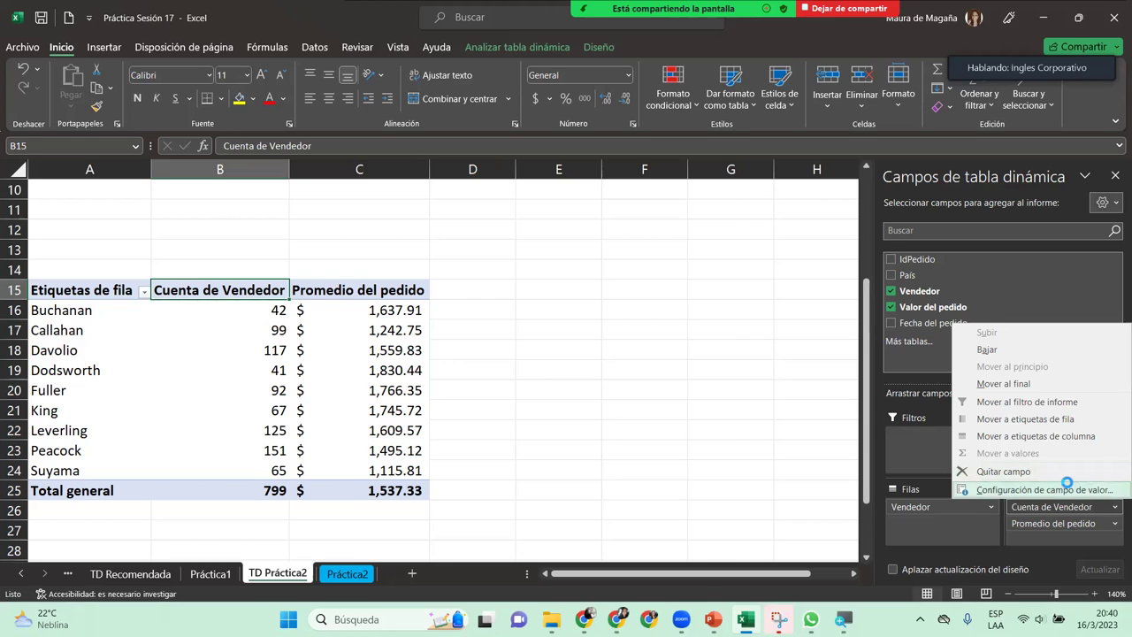
- Rename the count value field to 'Cantidad de ventas' and check the sellers' counts and averages
{"action": "left_click", "coordinate": [1067, 489]}
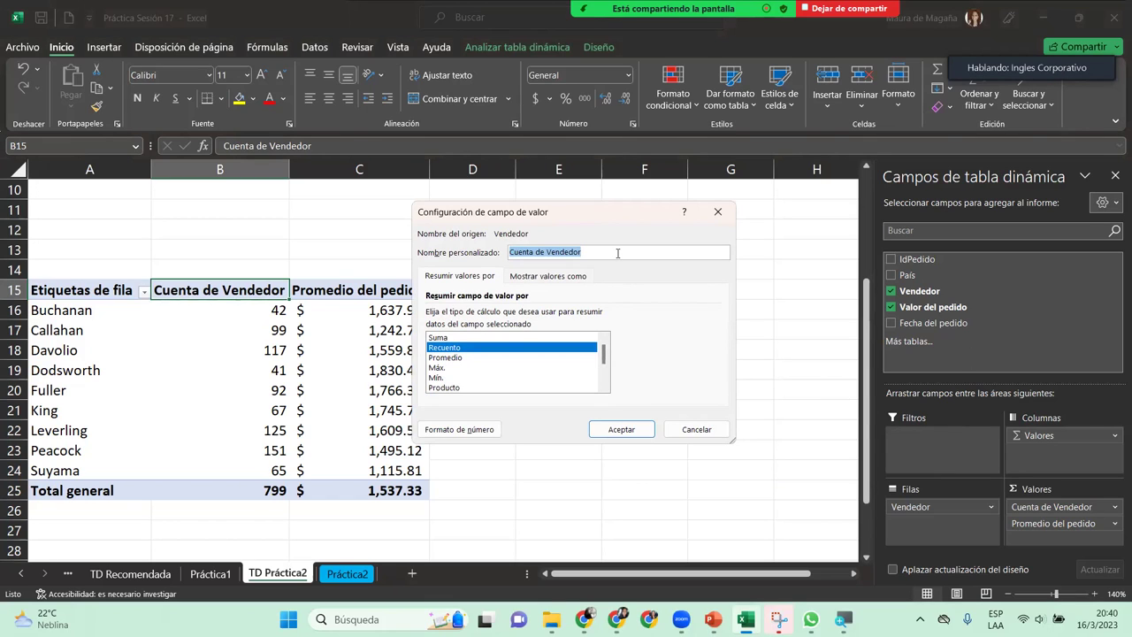
{"action": "type", "text": "Cantidad de ventas"}
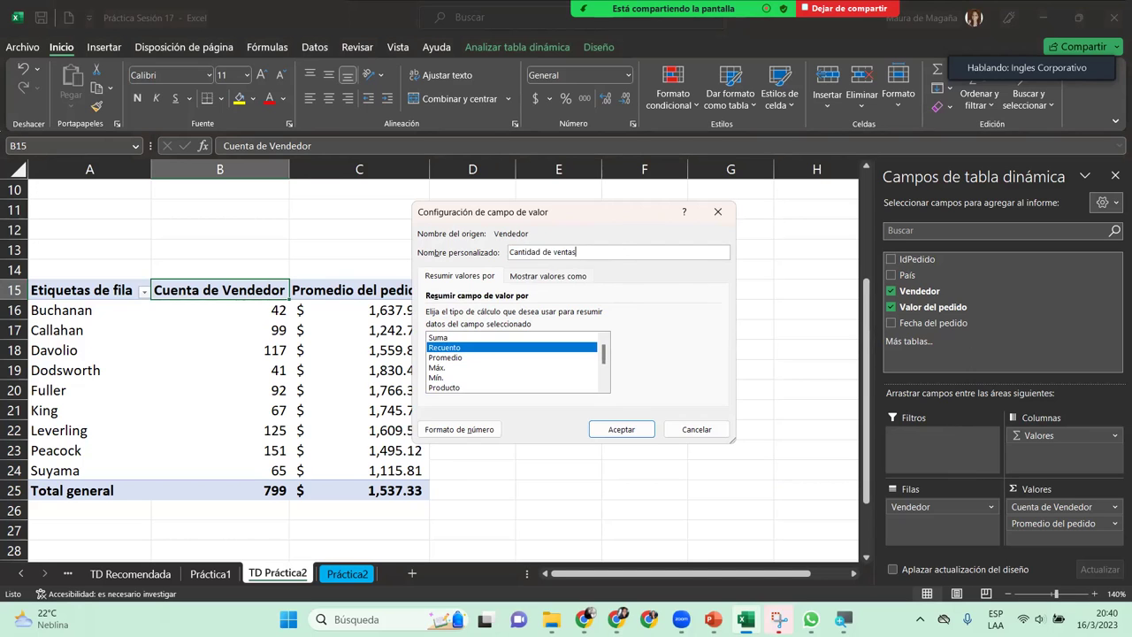
{"action": "key", "text": "Return"}
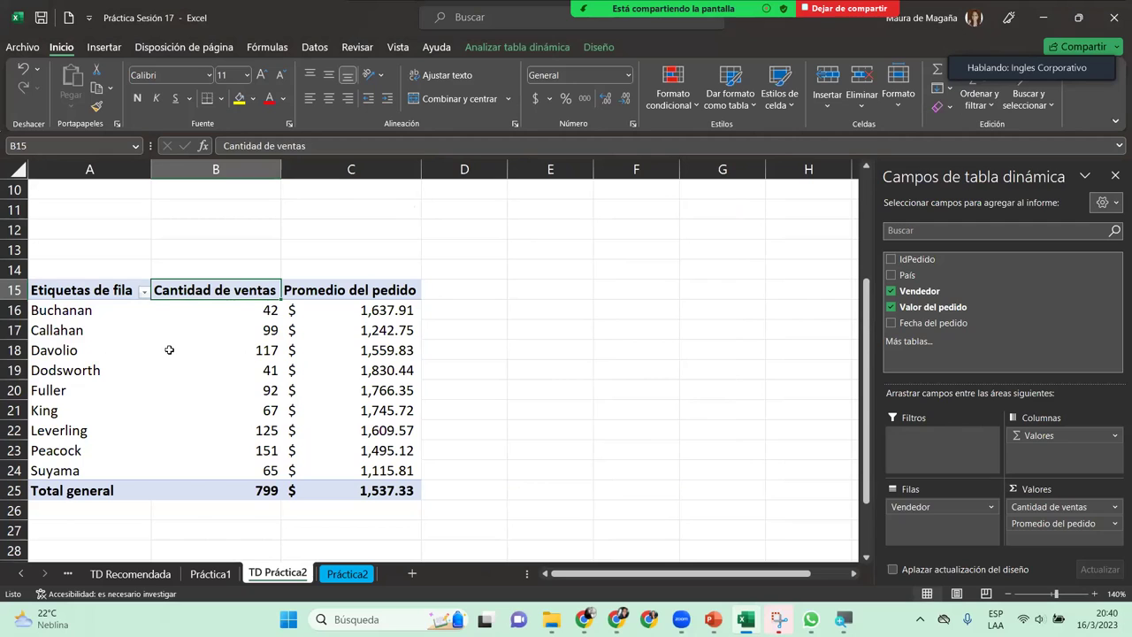
{"action": "left_click", "coordinate": [171, 351]}
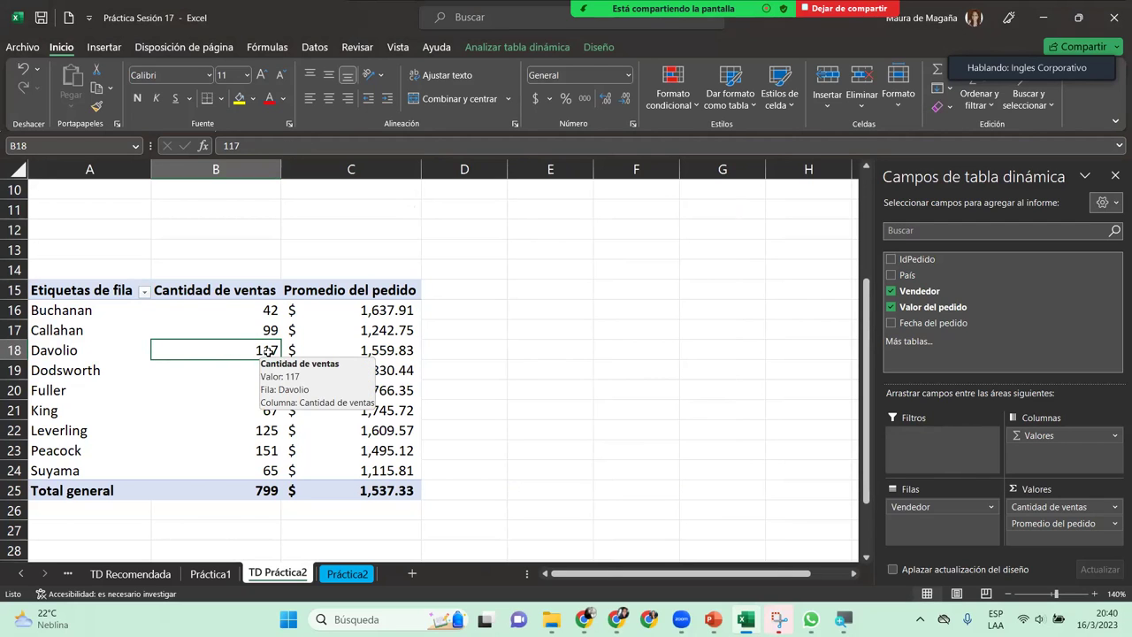
{"action": "left_click", "coordinate": [391, 351]}
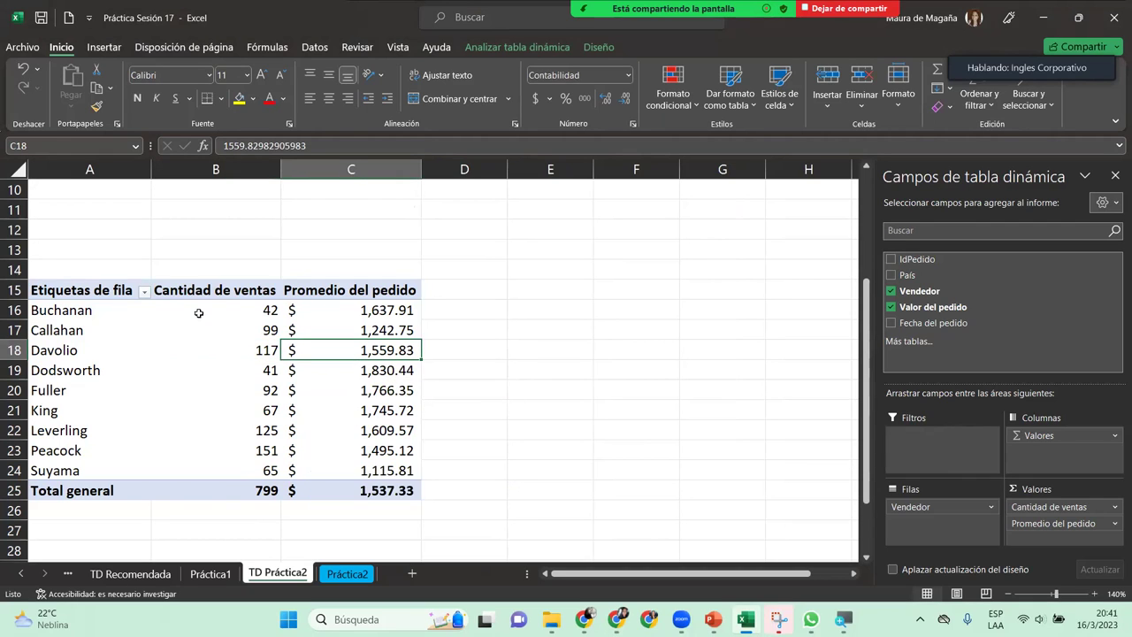
{"action": "left_click", "coordinate": [91, 330]}
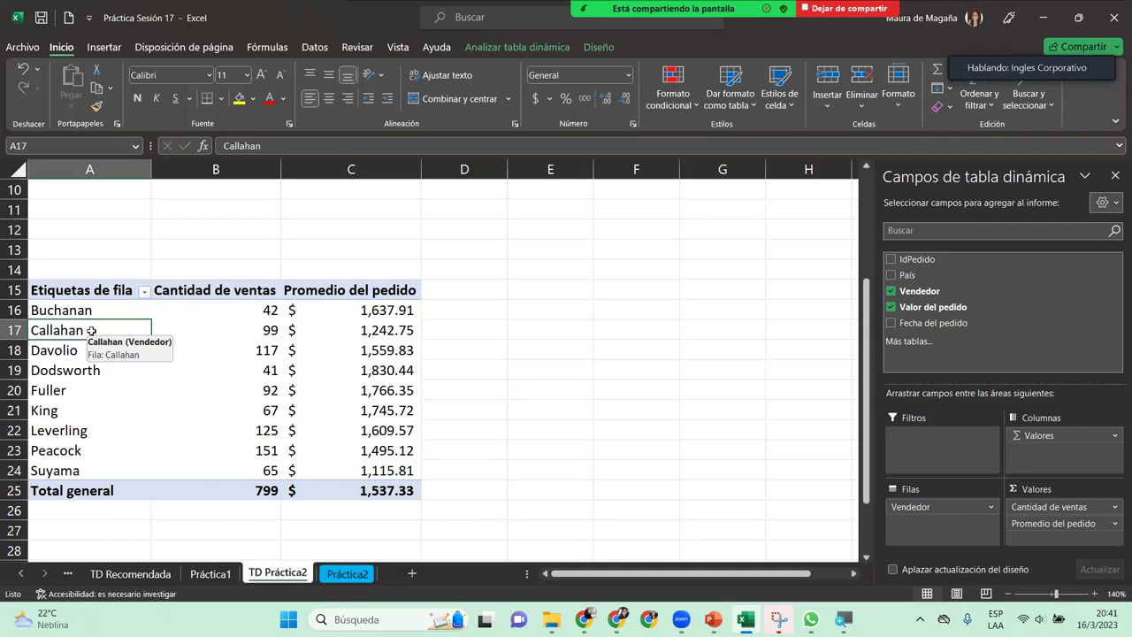
- Apply a light green PivotTable style to the pivot table
{"action": "left_click", "coordinate": [516, 50]}
{"action": "left_click", "coordinate": [615, 50]}
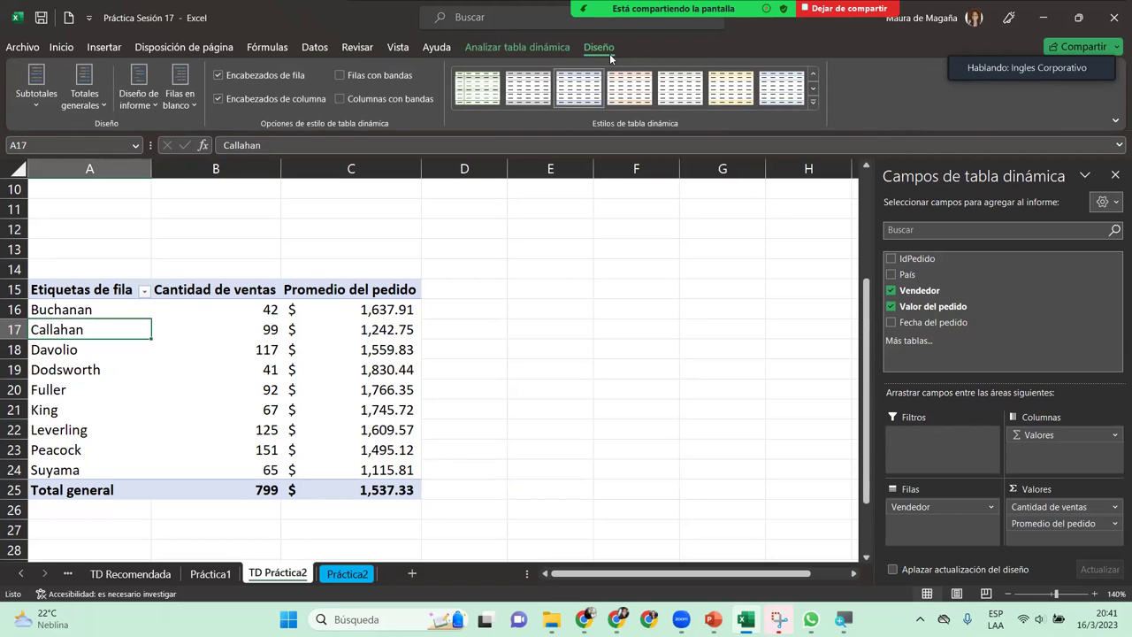
{"action": "left_click", "coordinate": [813, 104]}
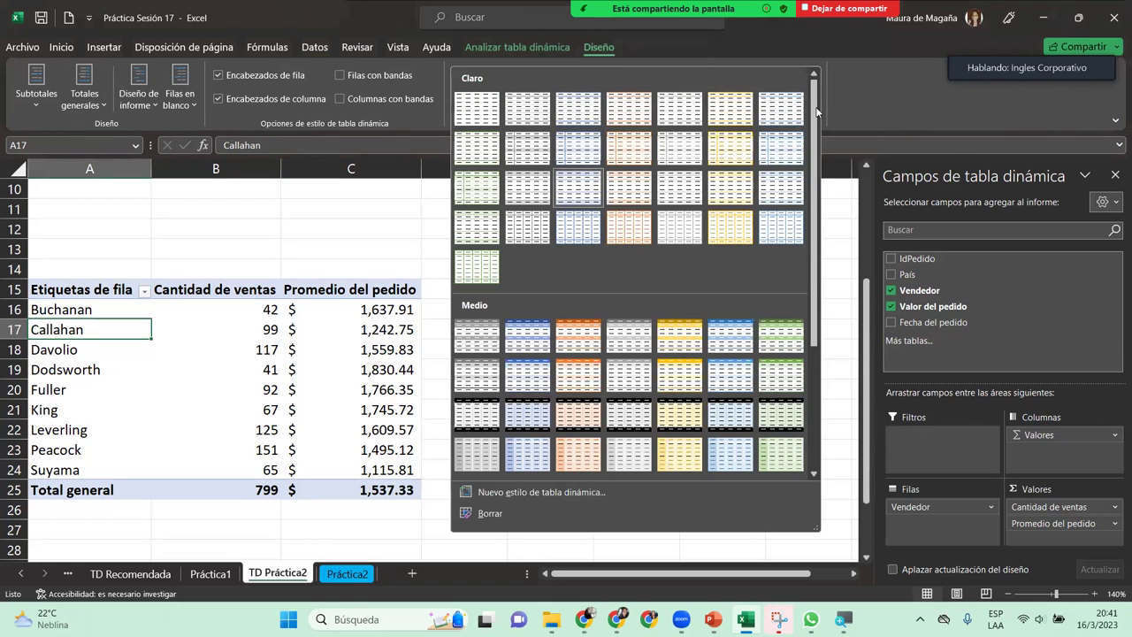
{"action": "scroll", "coordinate": [823, 389], "scroll_direction": "down", "scroll_amount": 5}
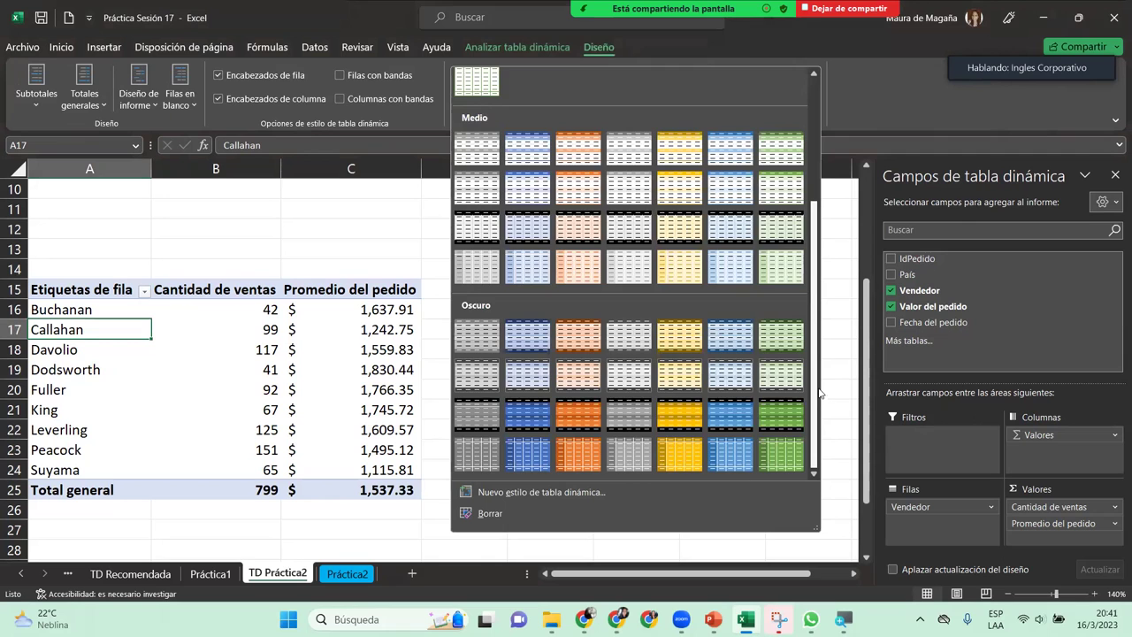
{"action": "scroll", "coordinate": [822, 389], "scroll_direction": "up", "scroll_amount": 4}
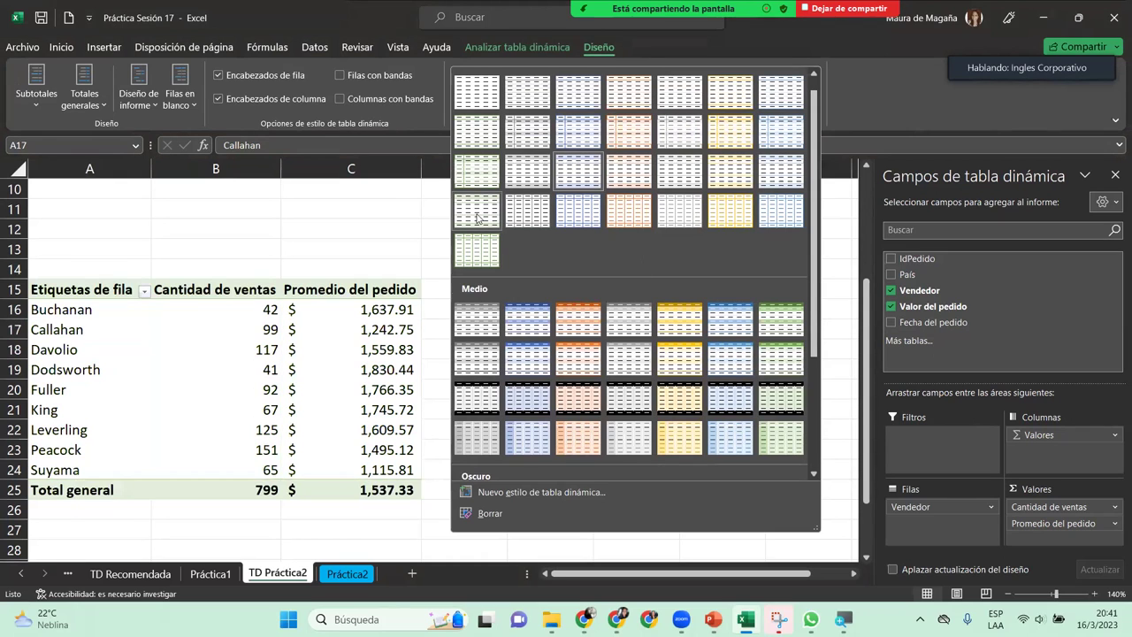
{"action": "left_click", "coordinate": [478, 219]}
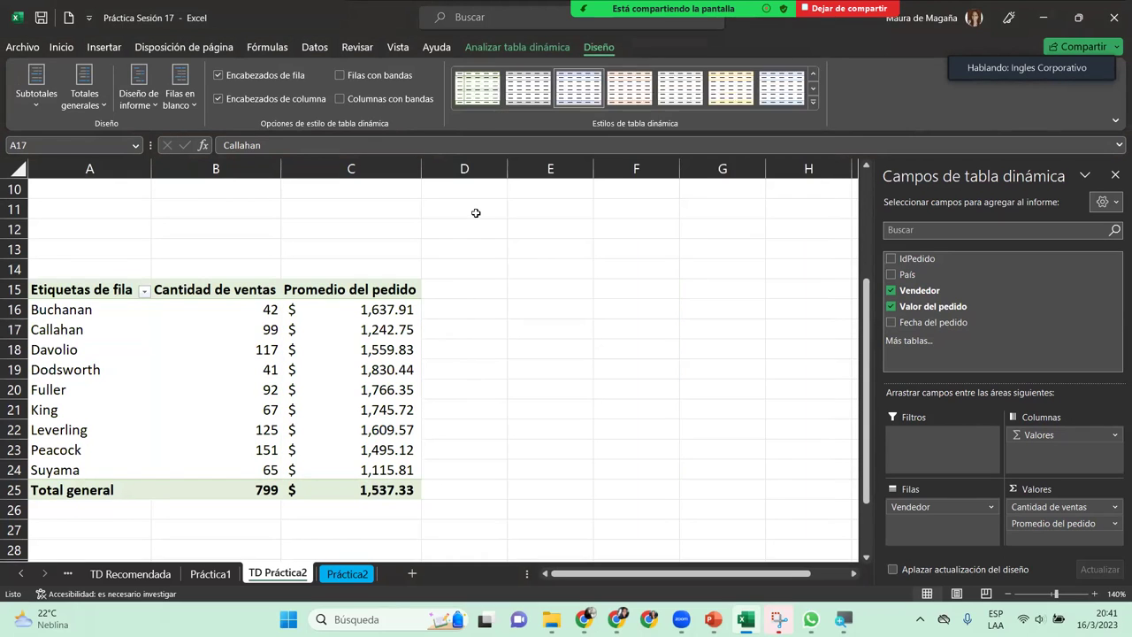
- Review the Report Layout and Grand Totals options, then switch to the Práctica2 data sheet
{"action": "left_click", "coordinate": [141, 94]}
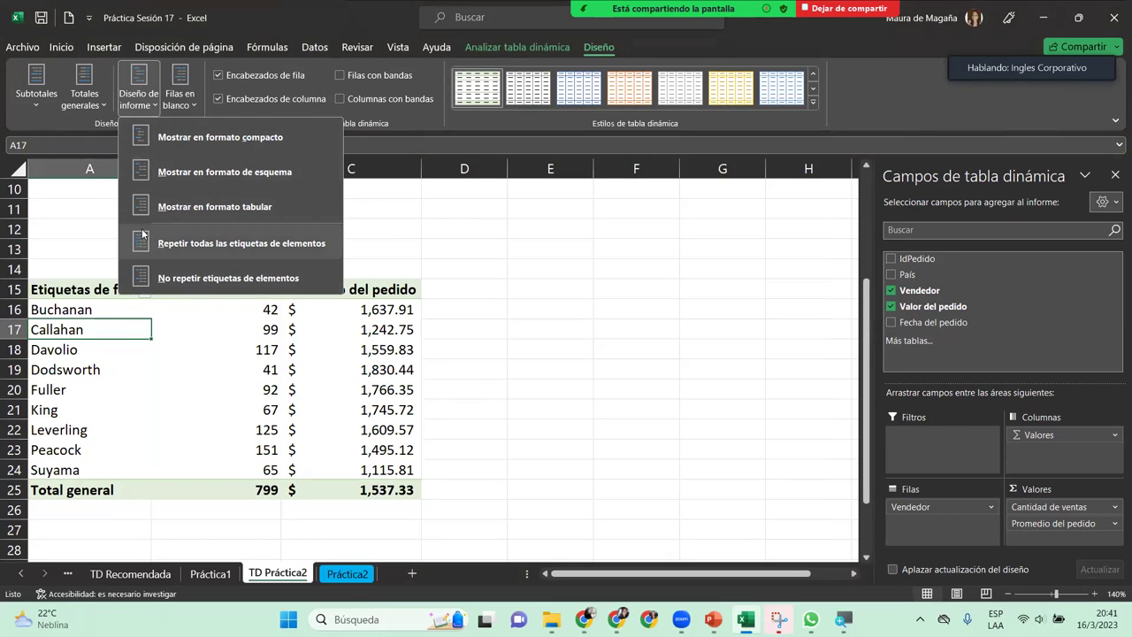
{"action": "left_click", "coordinate": [92, 108]}
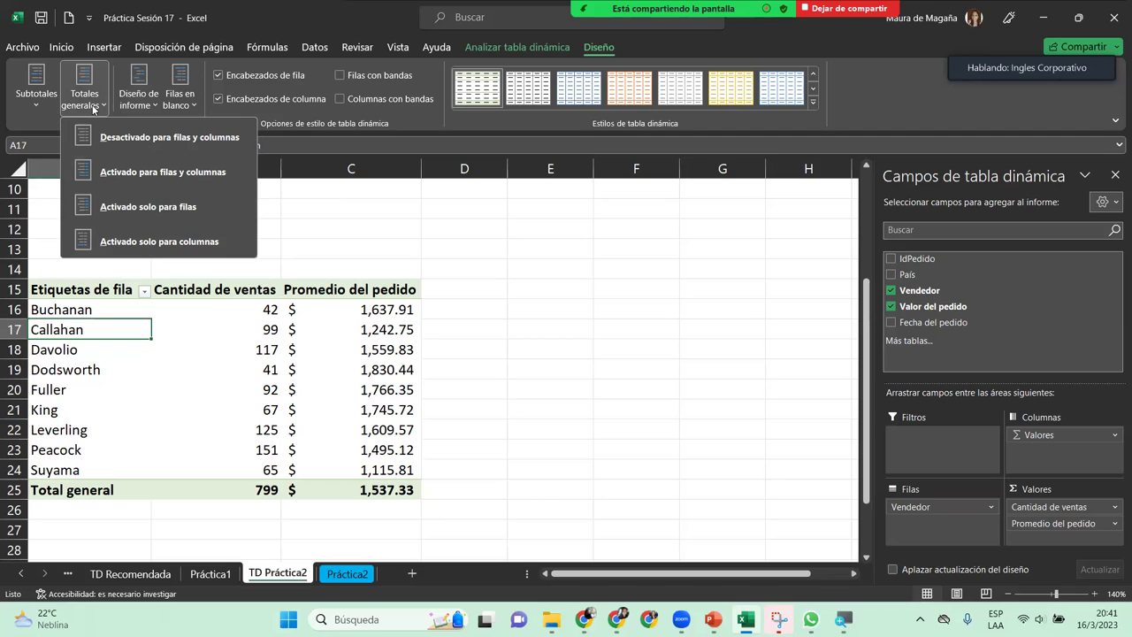
{"action": "left_click", "coordinate": [303, 348]}
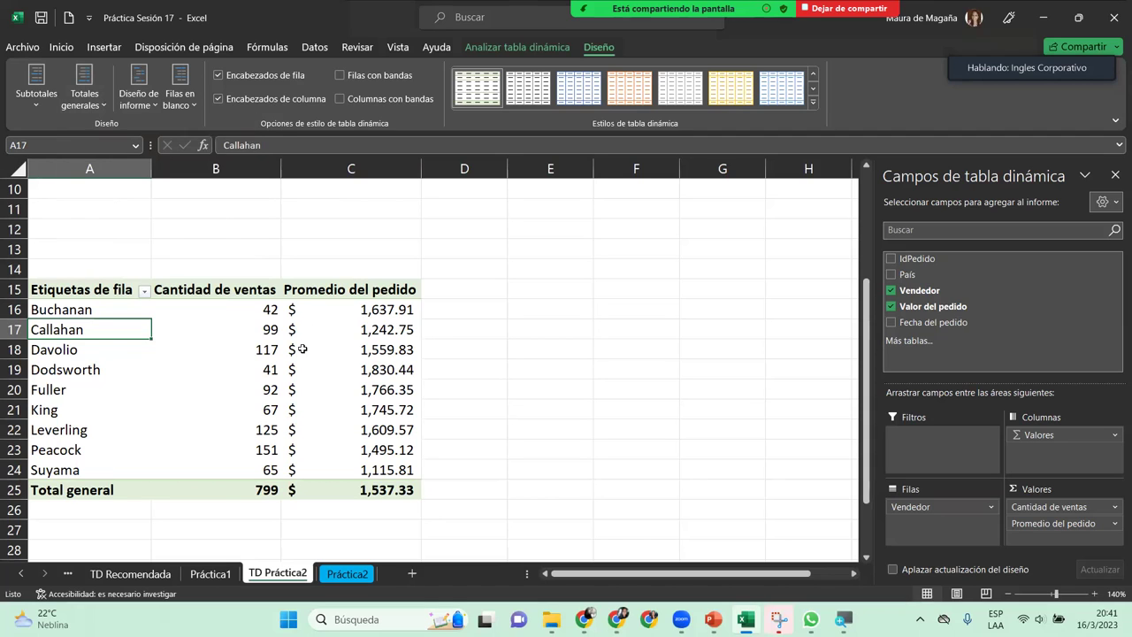
{"action": "left_click", "coordinate": [302, 349]}
{"action": "left_click", "coordinate": [84, 329]}
{"action": "left_click", "coordinate": [332, 574]}
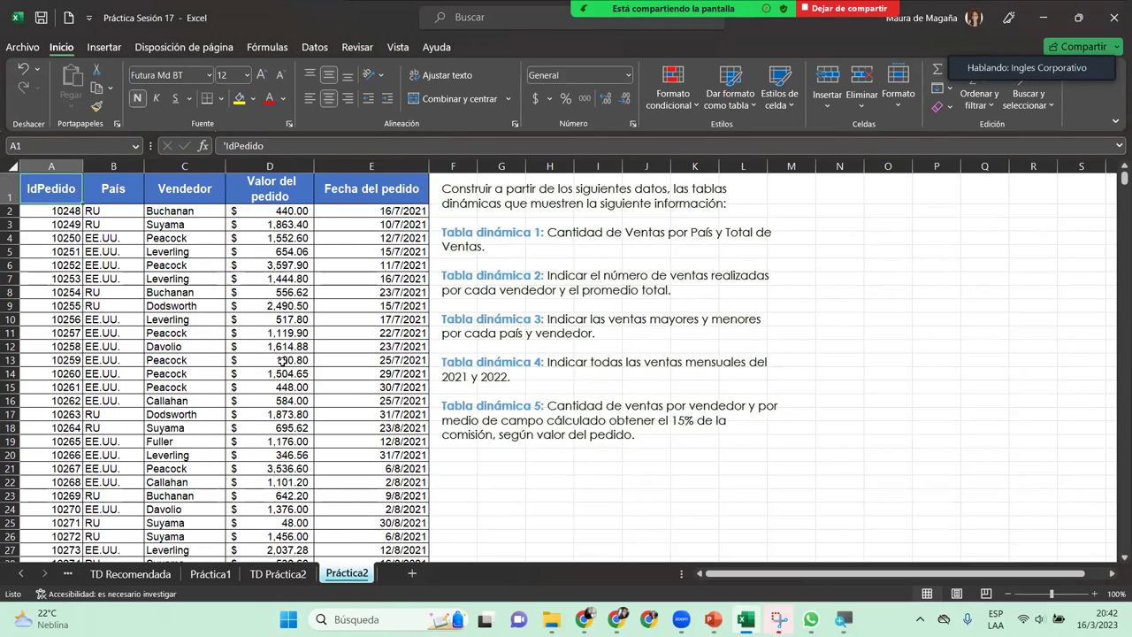
- Insert a new pivot table from the Práctica2 data at cell A30 of TD Práctica2
{"action": "left_click", "coordinate": [113, 46]}
{"action": "left_click", "coordinate": [28, 80]}
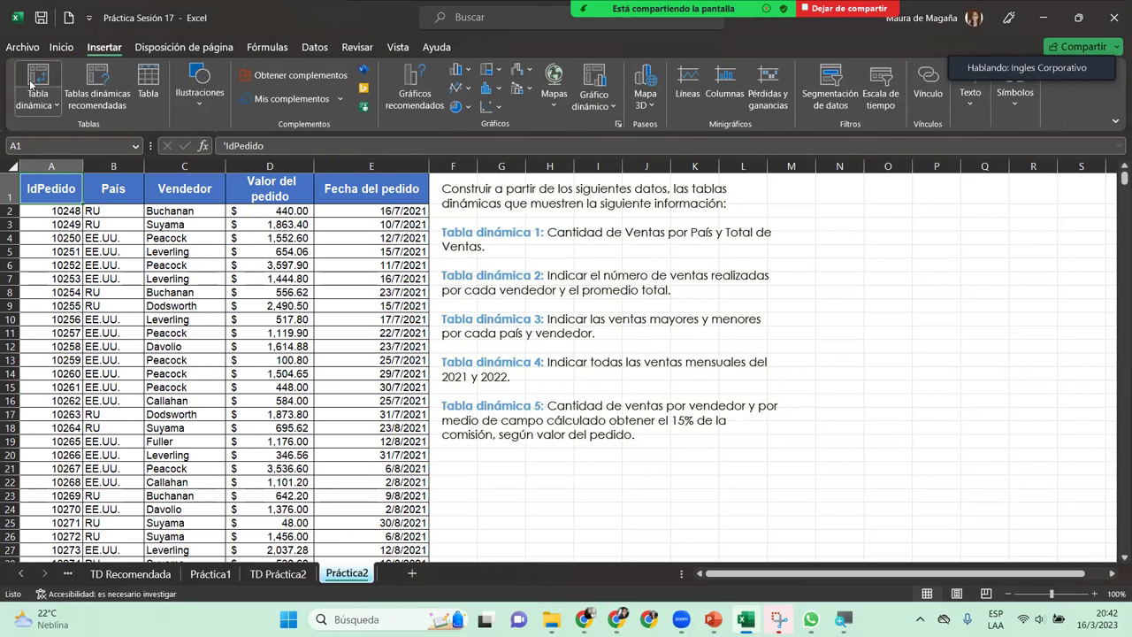
{"action": "left_click", "coordinate": [476, 356]}
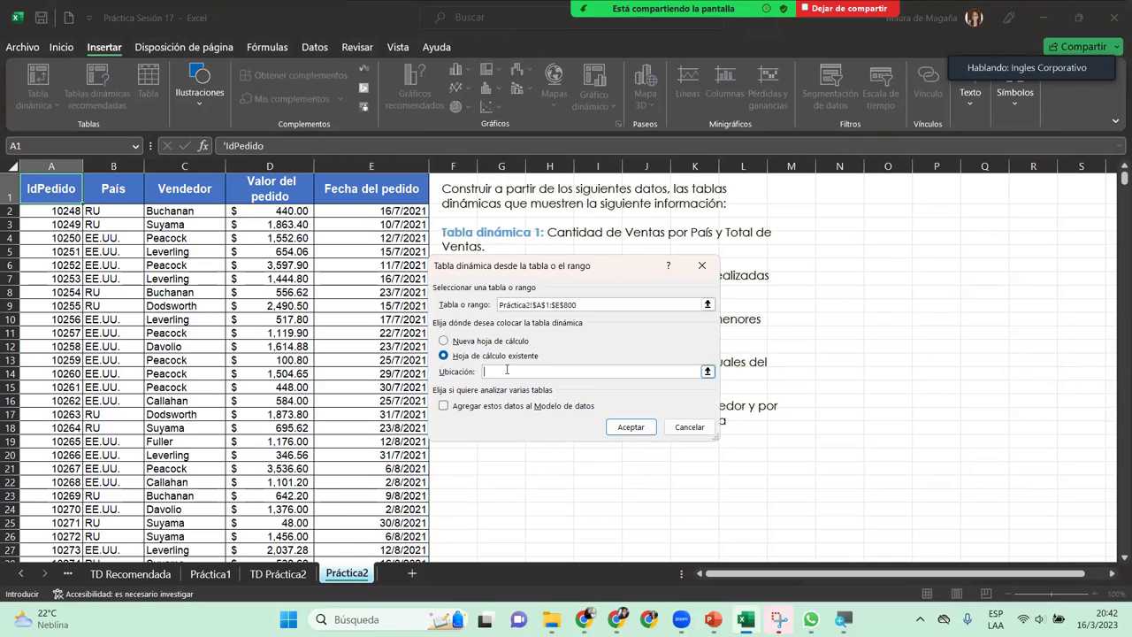
{"action": "left_click", "coordinate": [277, 573]}
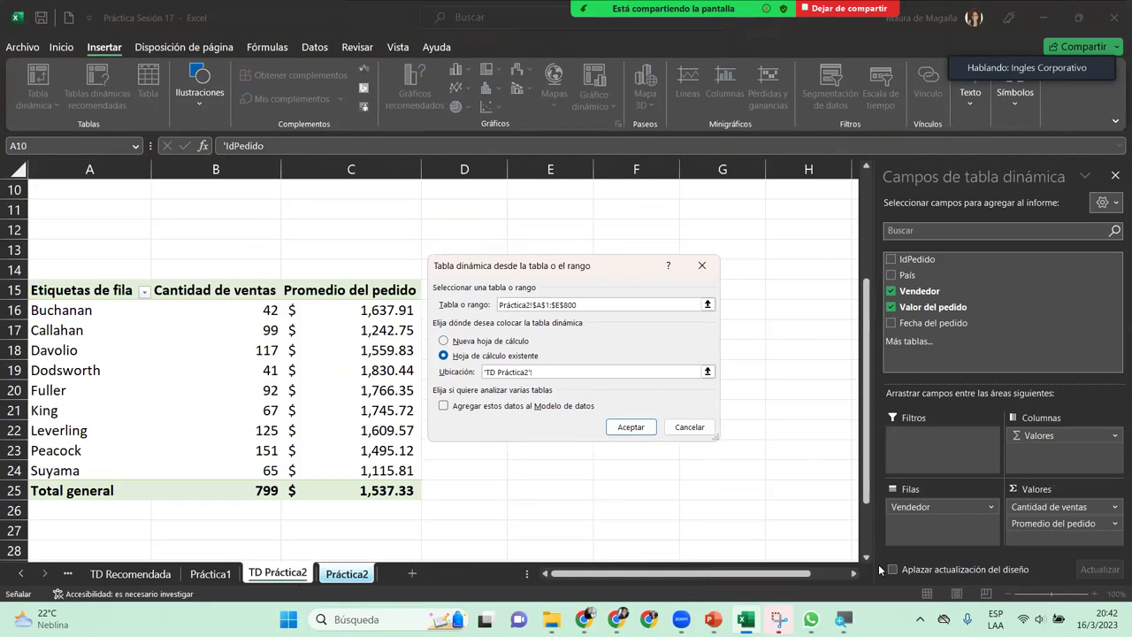
{"action": "left_click", "coordinate": [867, 559]}
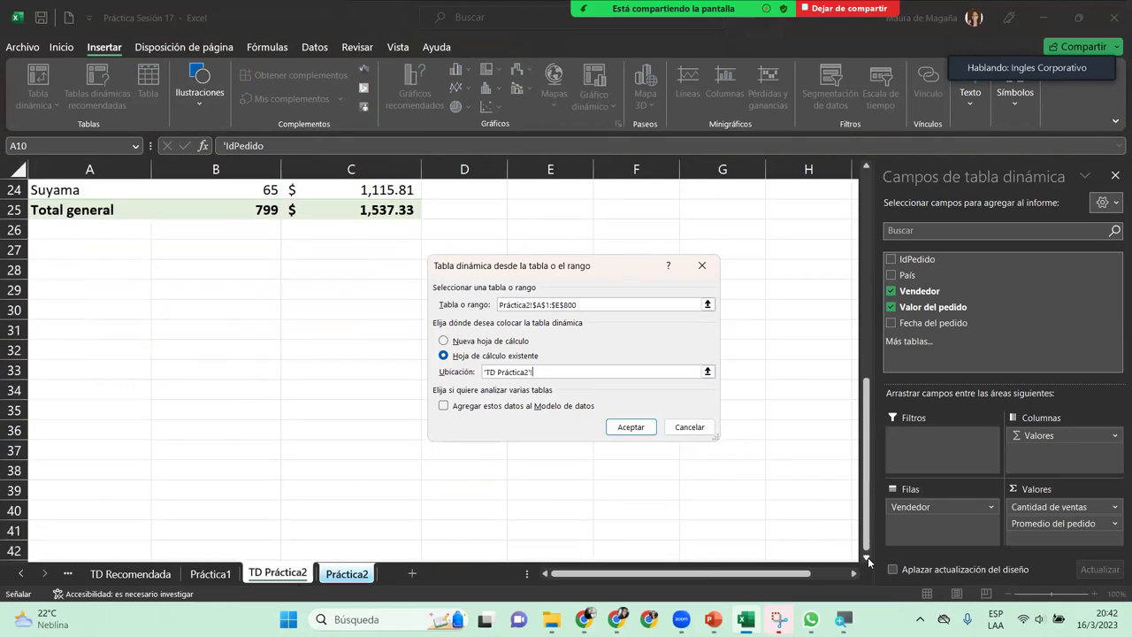
{"action": "left_click", "coordinate": [92, 252]}
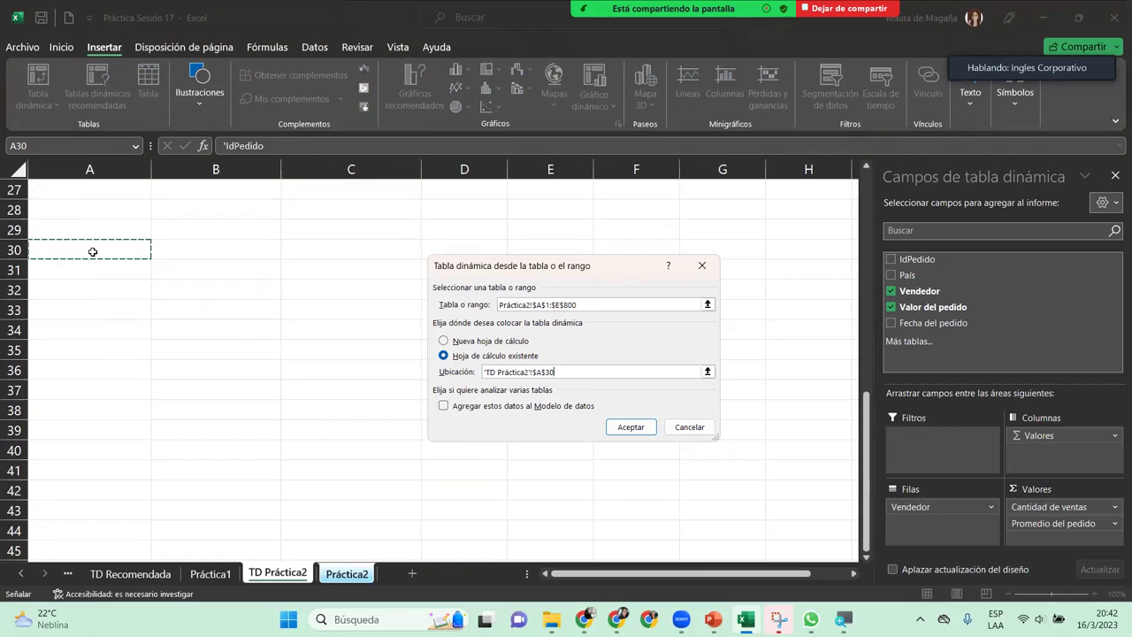
{"action": "left_click", "coordinate": [630, 427]}
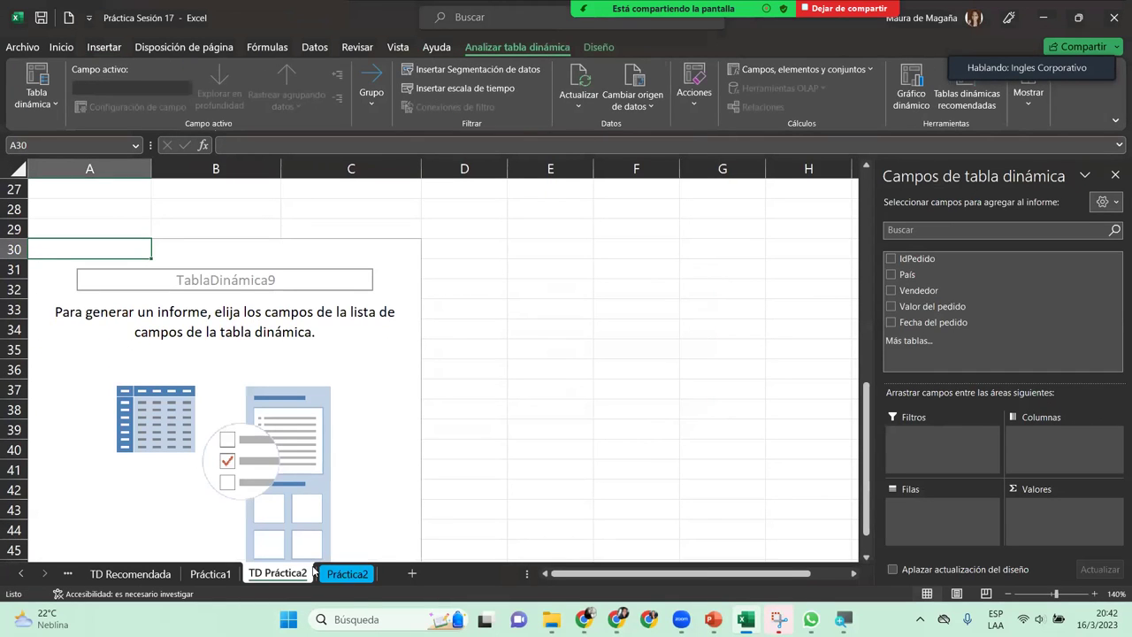
{"action": "left_click", "coordinate": [342, 573]}
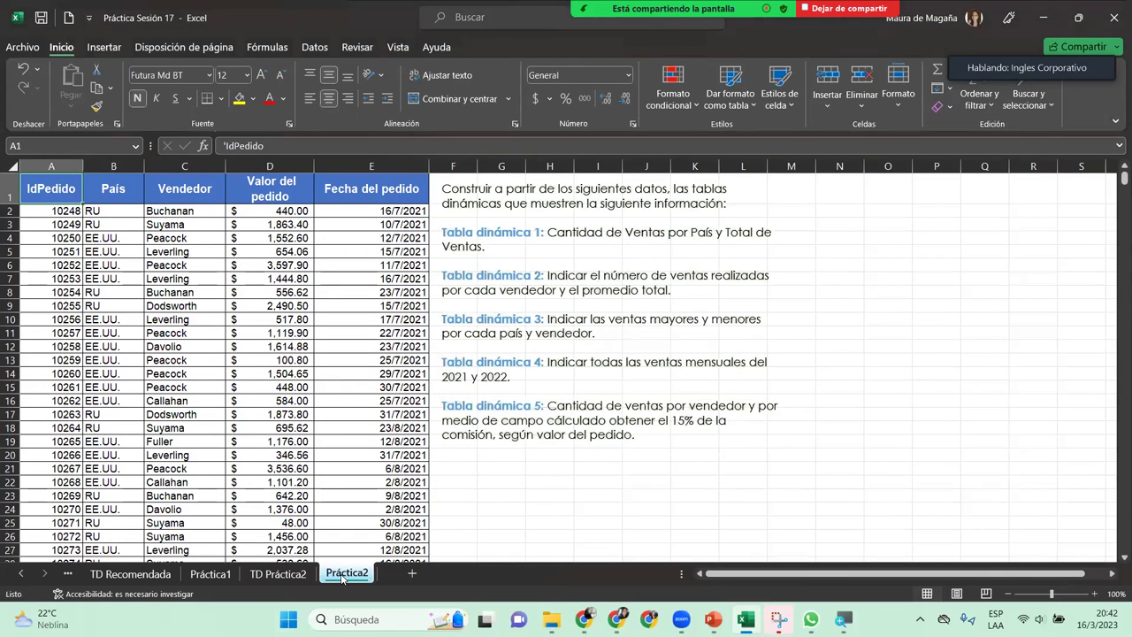
{"action": "left_click", "coordinate": [276, 576]}
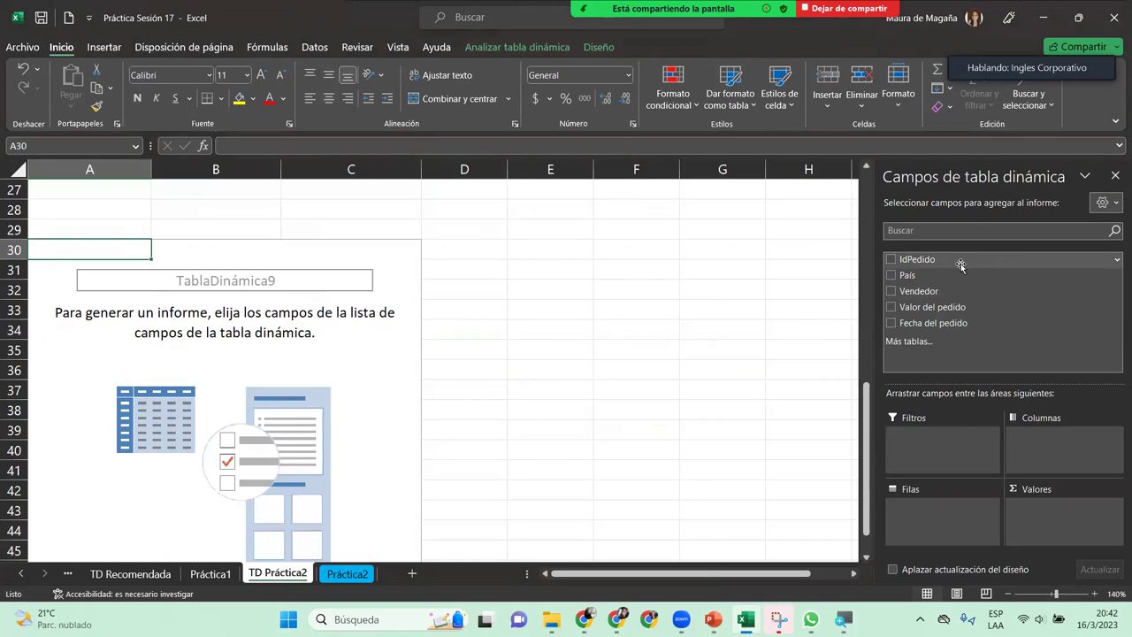
- Put País then Vendedor in Rows and add Valor del pedido to Values twice
{"action": "left_click", "coordinate": [918, 276]}
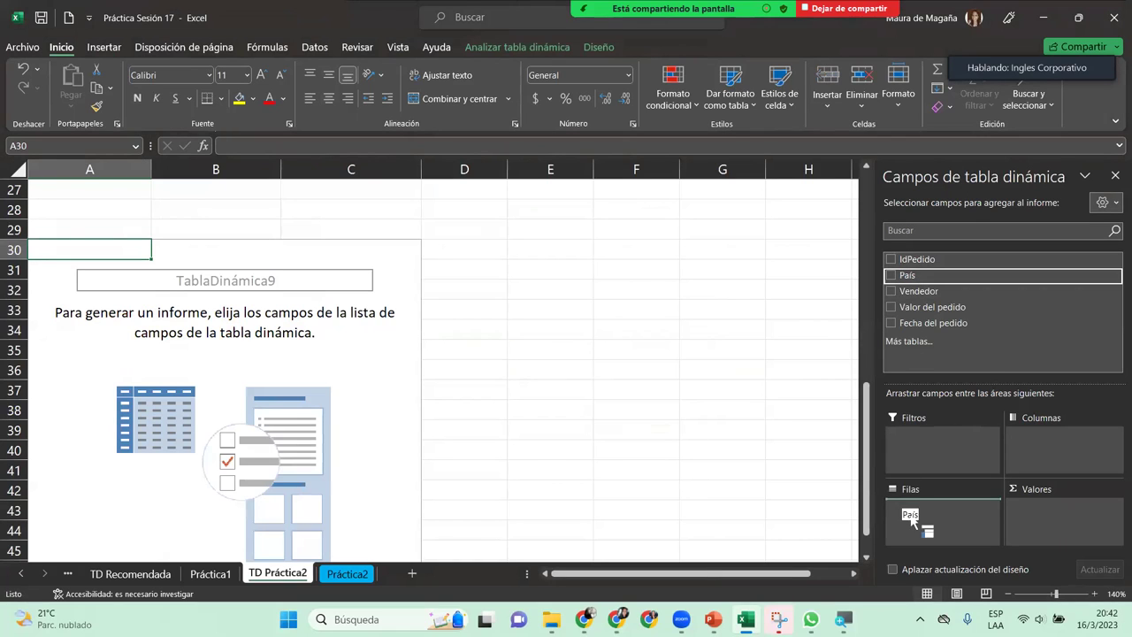
{"action": "left_click_drag", "start_coordinate": [938, 288], "coordinate": [948, 528]}
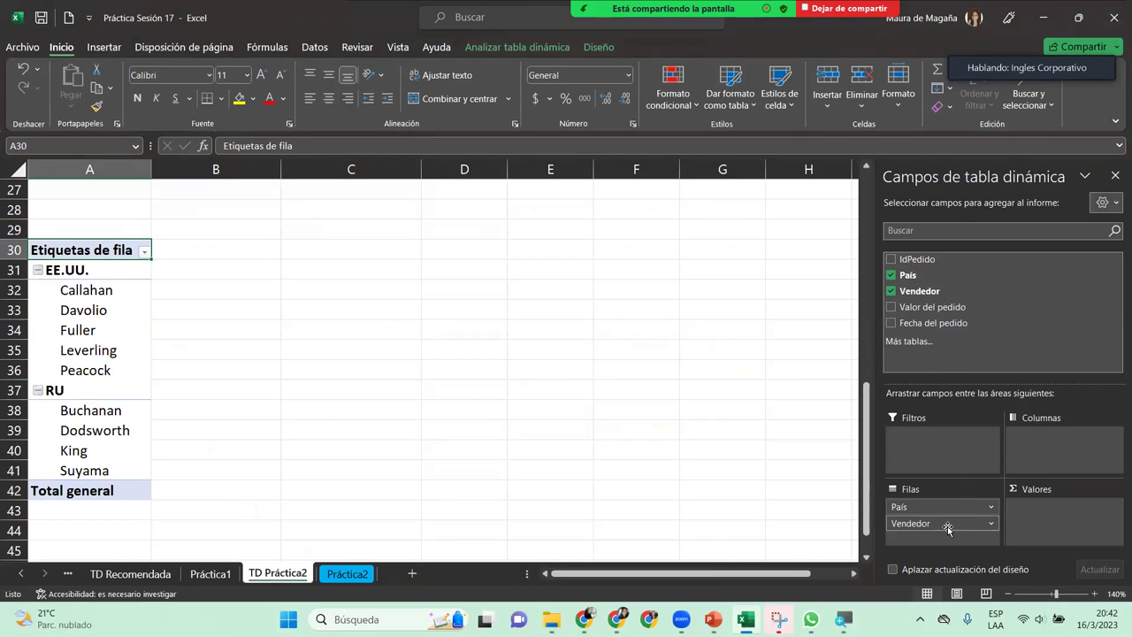
{"action": "left_click_drag", "start_coordinate": [957, 311], "coordinate": [1087, 528]}
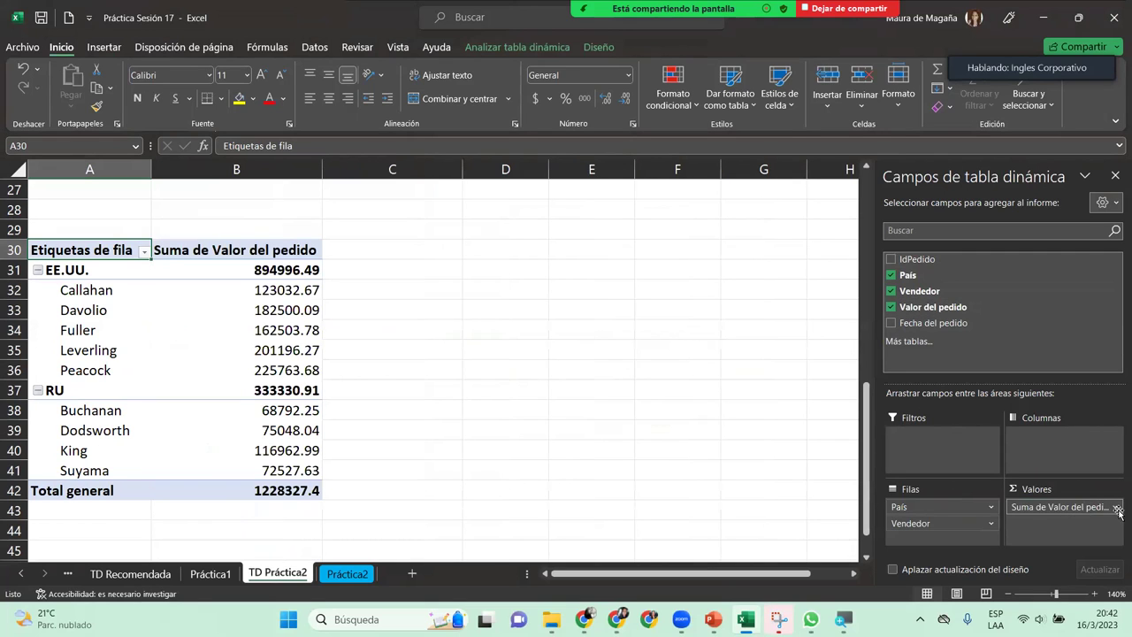
{"action": "mouse_move", "coordinate": [959, 307]}
{"action": "left_mouse_down"}
{"action": "mouse_move", "coordinate": [1046, 420]}
{"action": "mouse_move", "coordinate": [1083, 531]}
{"action": "left_mouse_up"}
{"action": "left_click", "coordinate": [1115, 508]}
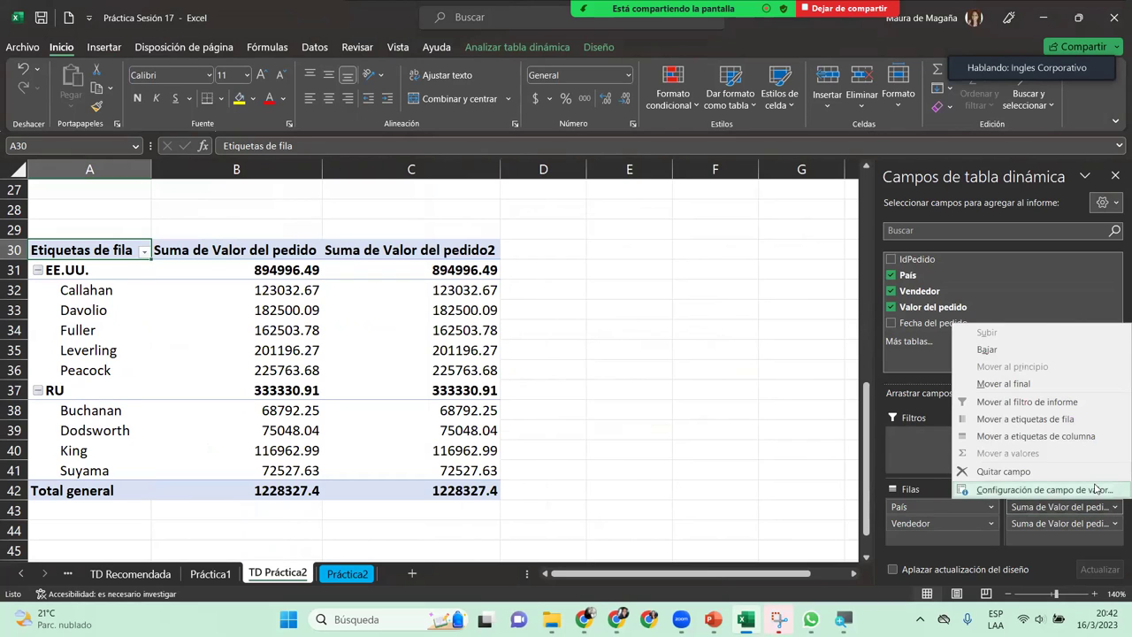
- Summarize the first value field by Máx., named 'Pedido Máximo', in $ accounting format
{"action": "left_click", "coordinate": [1096, 489]}
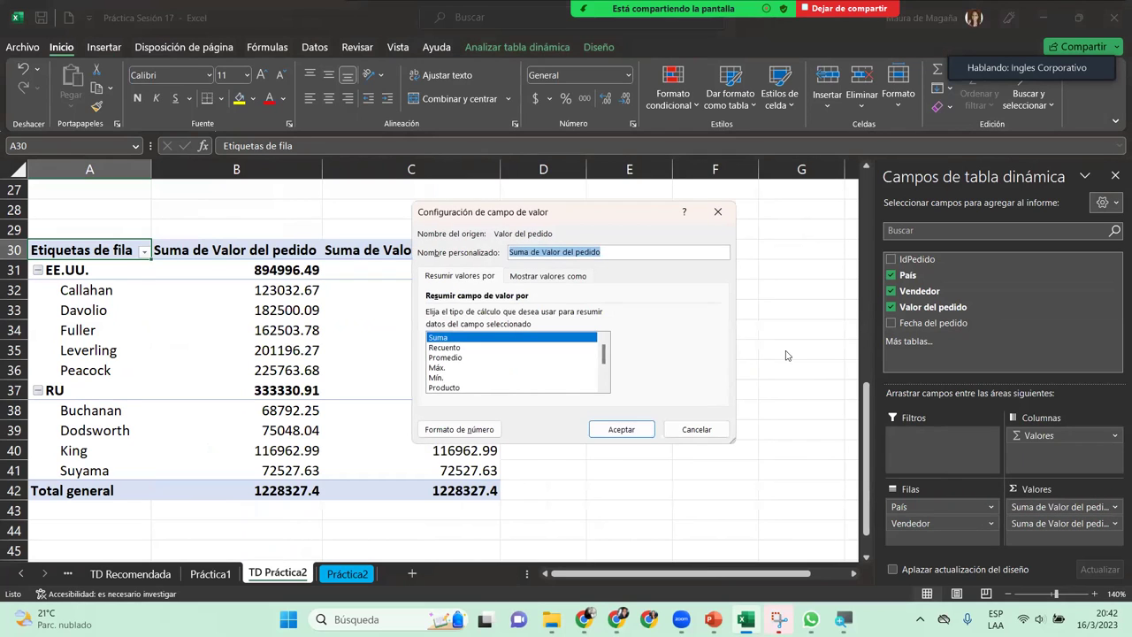
{"action": "left_click", "coordinate": [444, 368]}
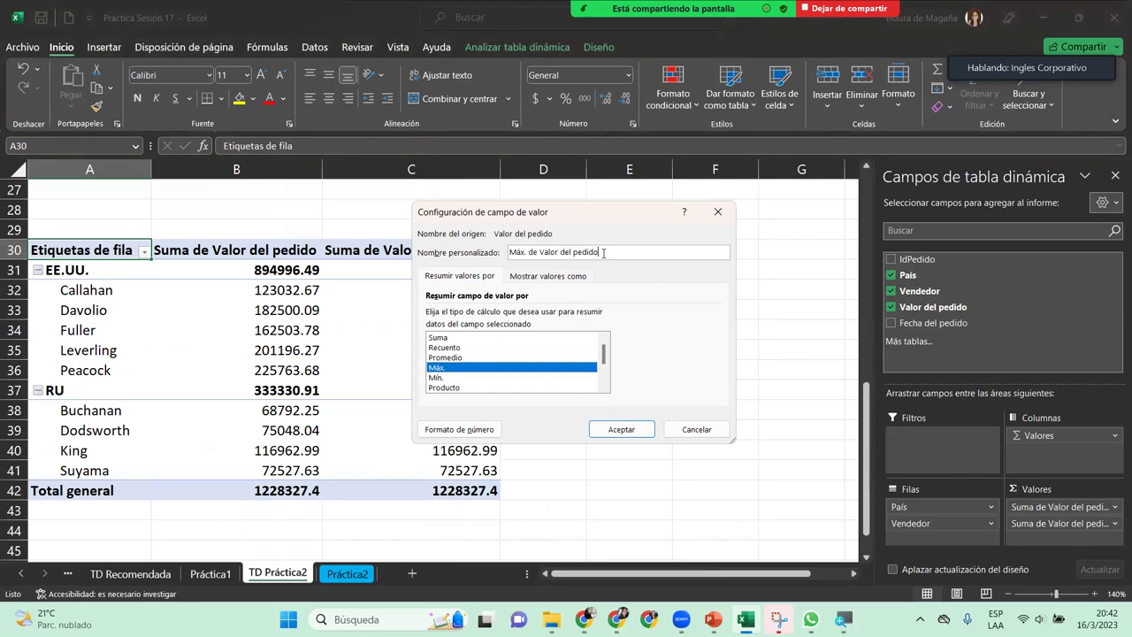
{"action": "left_click_drag", "start_coordinate": [603, 252], "coordinate": [509, 252]}
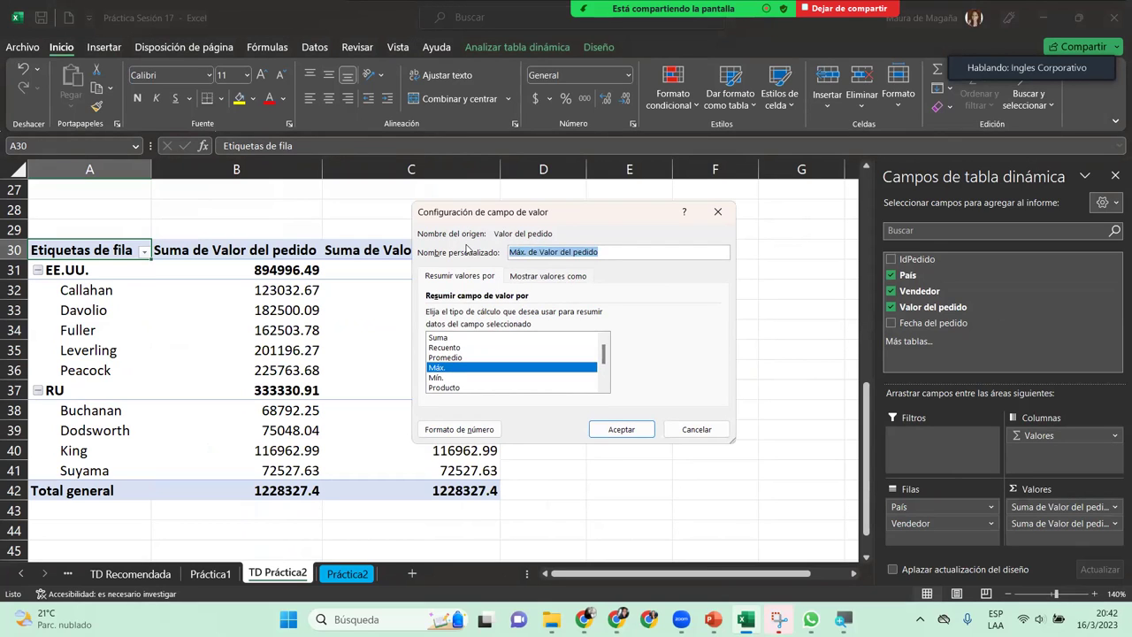
{"action": "type", "text": "P"}
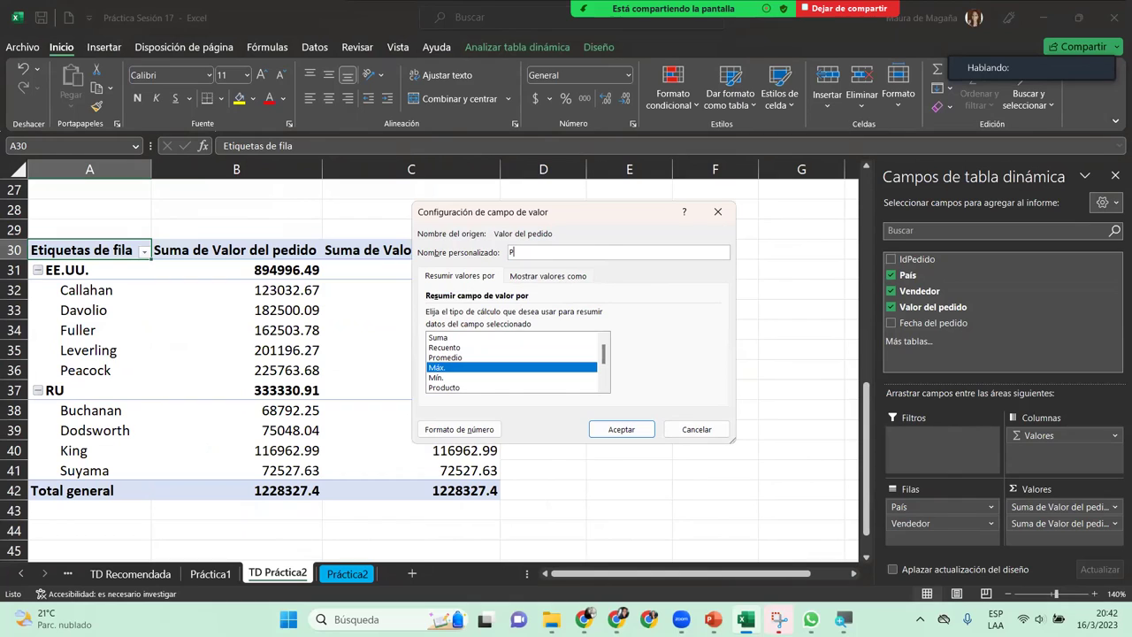
{"action": "type", "text": "edido Máximo"}
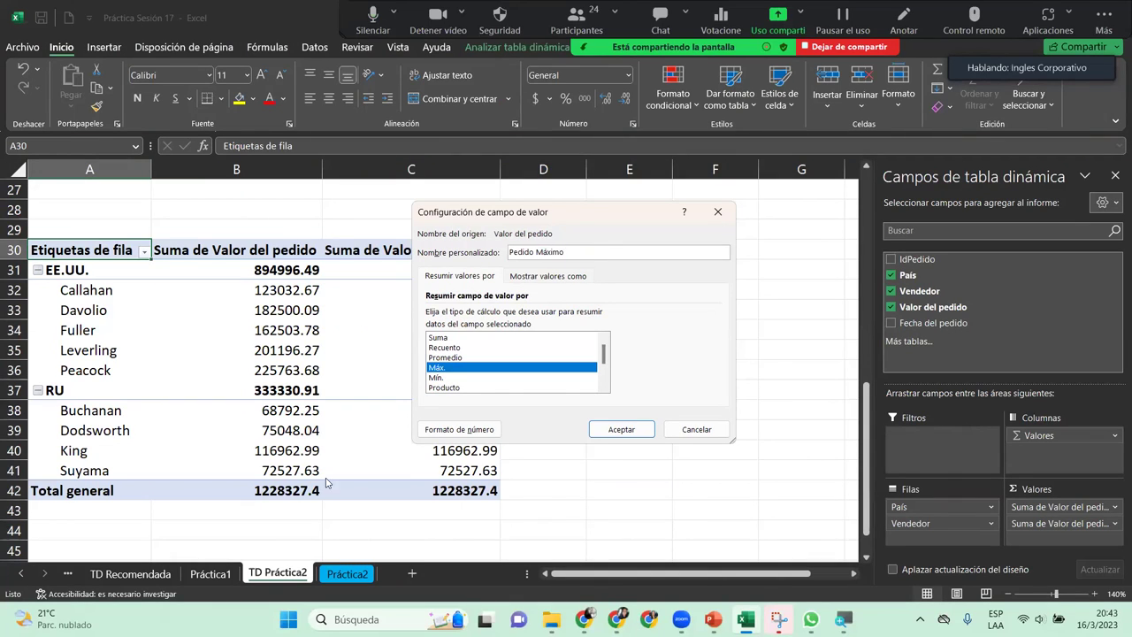
{"action": "left_click", "coordinate": [444, 430]}
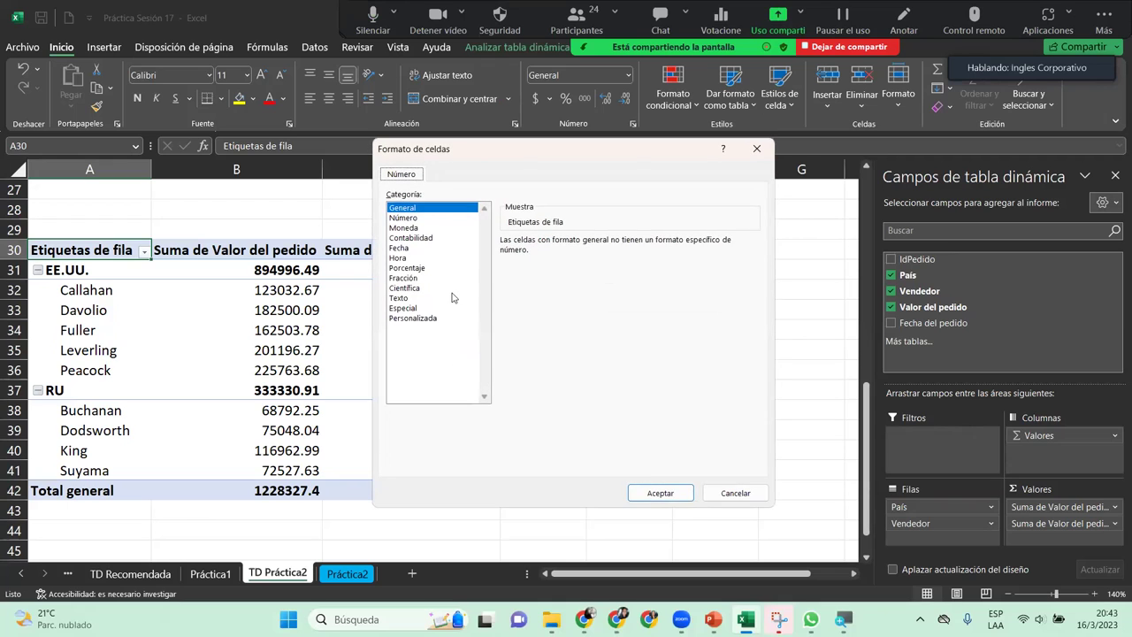
{"action": "left_click", "coordinate": [426, 237]}
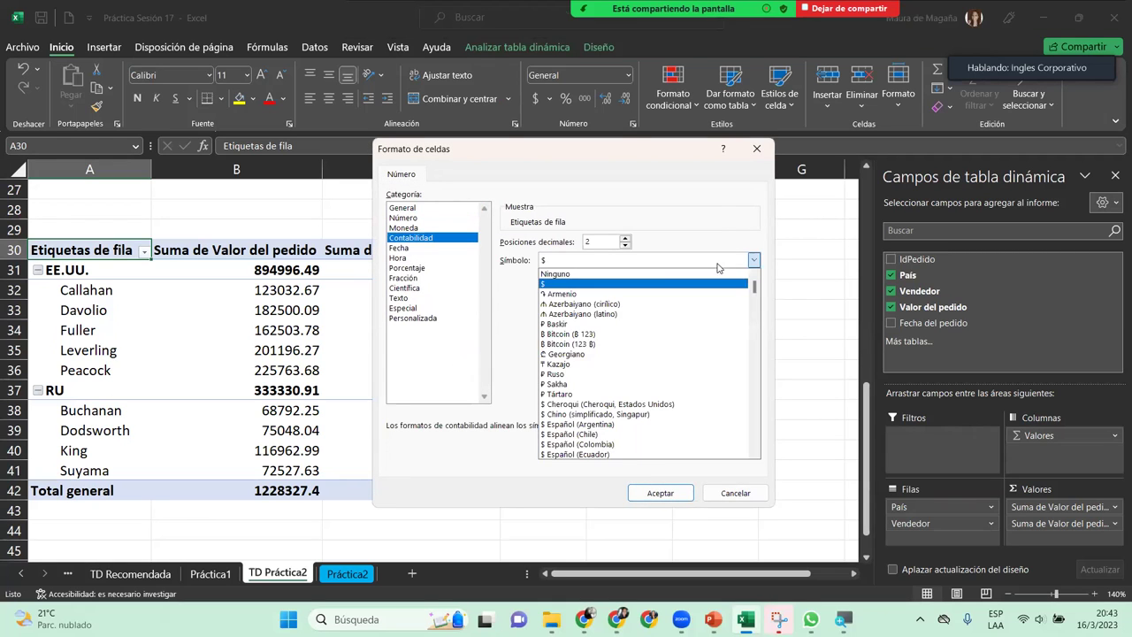
{"action": "left_click", "coordinate": [698, 259]}
{"action": "left_click", "coordinate": [751, 453]}
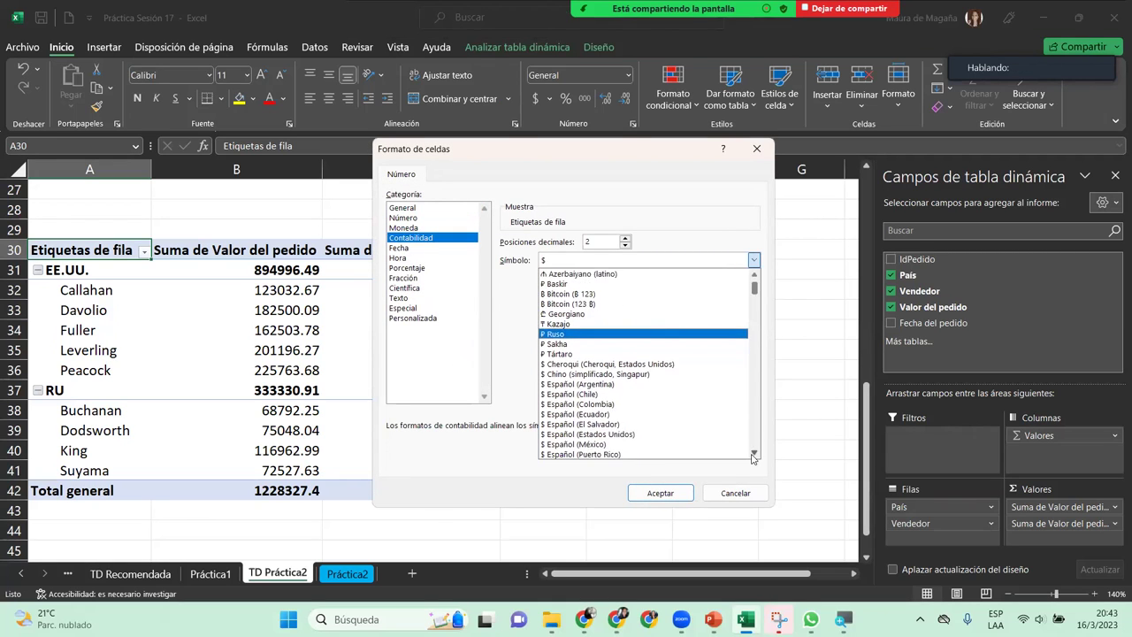
{"action": "left_click", "coordinate": [722, 432]}
{"action": "left_click", "coordinate": [666, 491]}
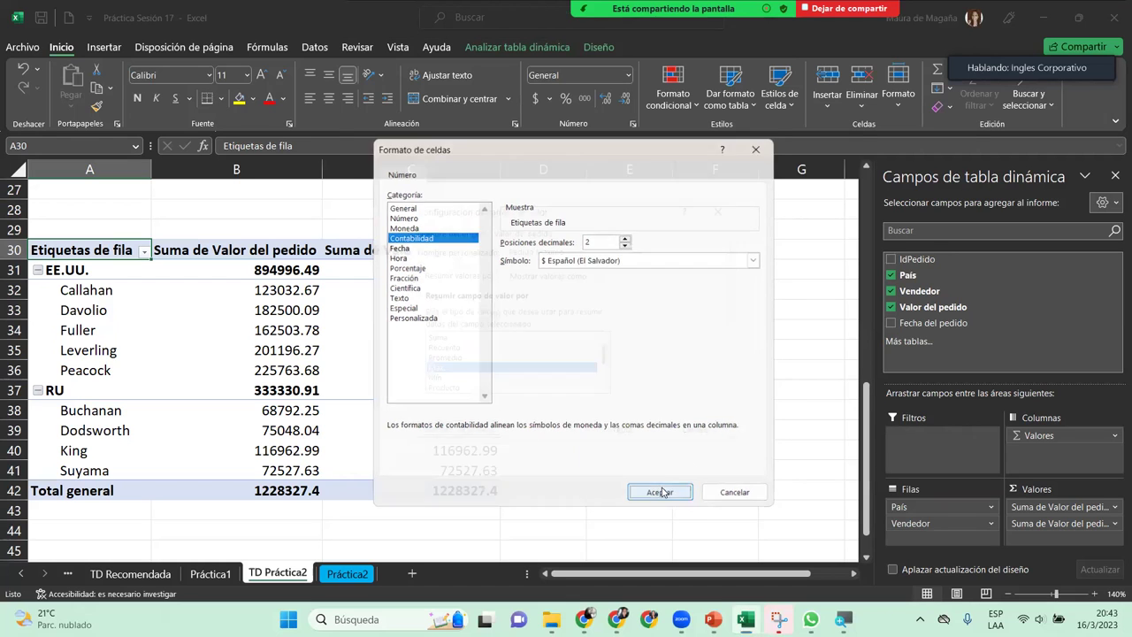
{"action": "left_click", "coordinate": [605, 428]}
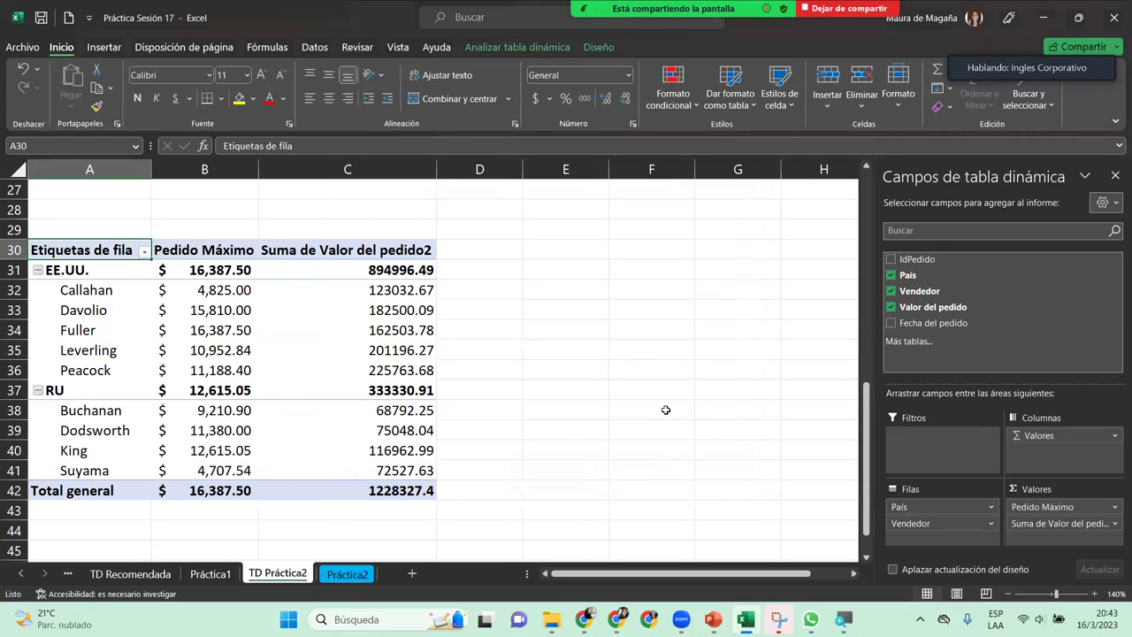
- Summarize the second value field by Mín., named 'Pedido Mínimo', in $ accounting format
{"action": "left_click", "coordinate": [1114, 523]}
{"action": "left_click", "coordinate": [1070, 513]}
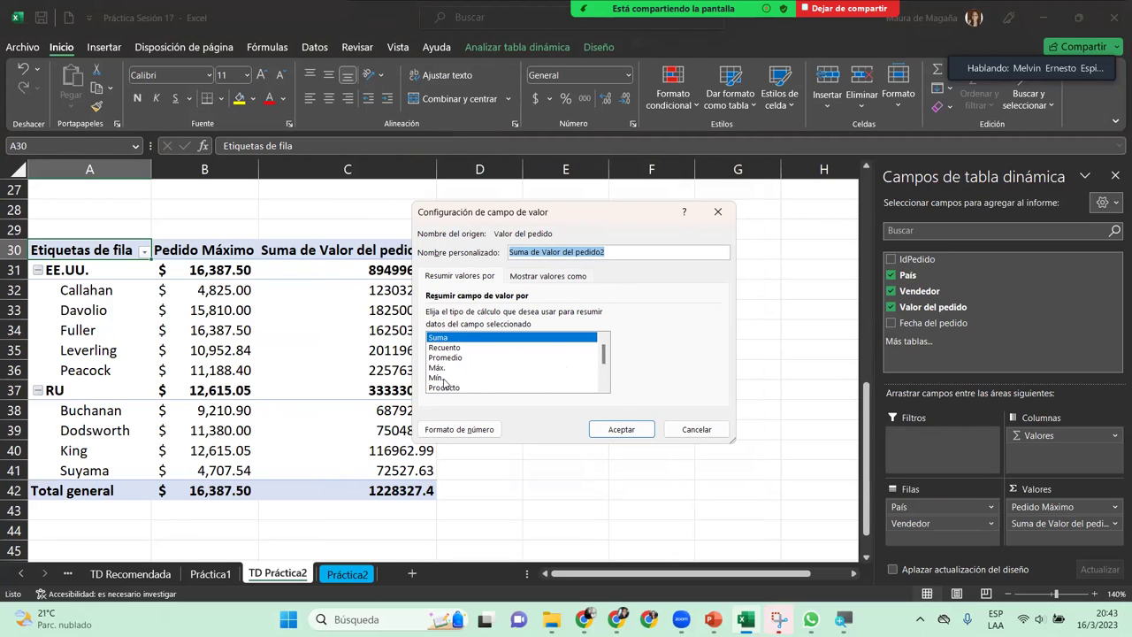
{"action": "left_click", "coordinate": [444, 377]}
{"action": "left_click_drag", "start_coordinate": [623, 252], "coordinate": [485, 249]}
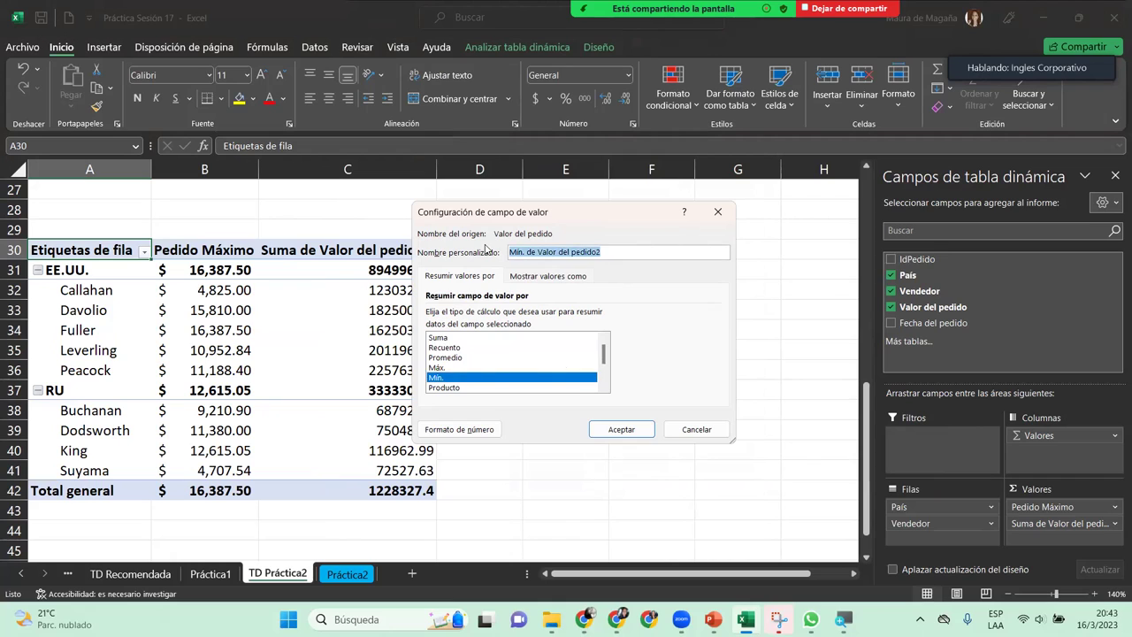
{"action": "type", "text": "Pedid"}
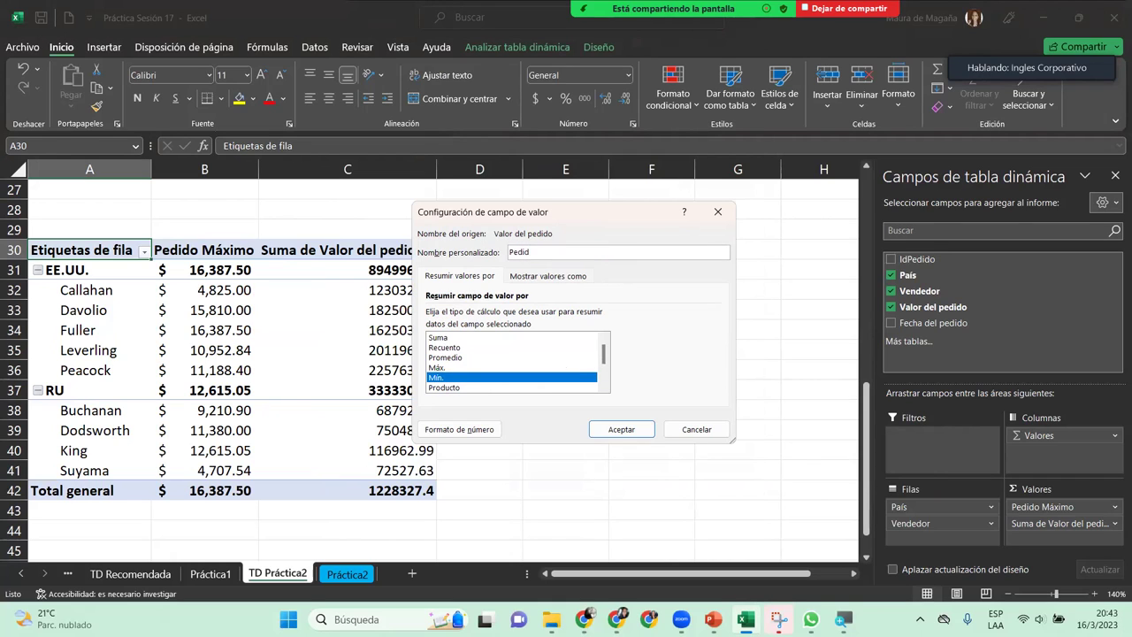
{"action": "type", "text": "M"}
{"action": "type", "text": "imo"}
{"action": "left_click", "coordinate": [478, 432]}
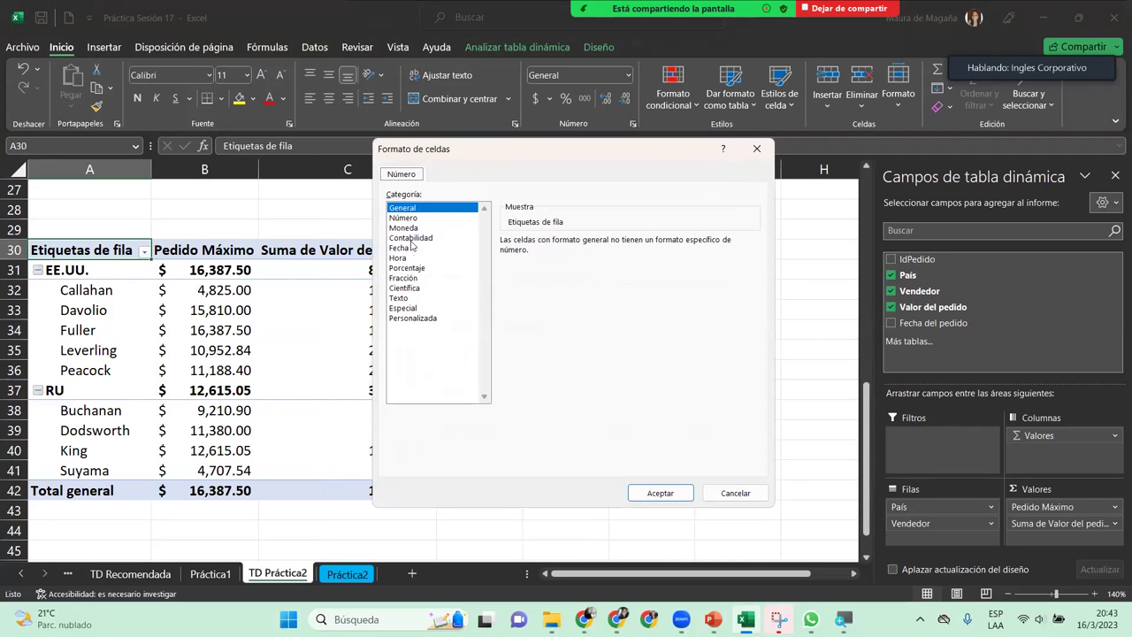
{"action": "left_click", "coordinate": [410, 239]}
{"action": "left_click", "coordinate": [689, 261]}
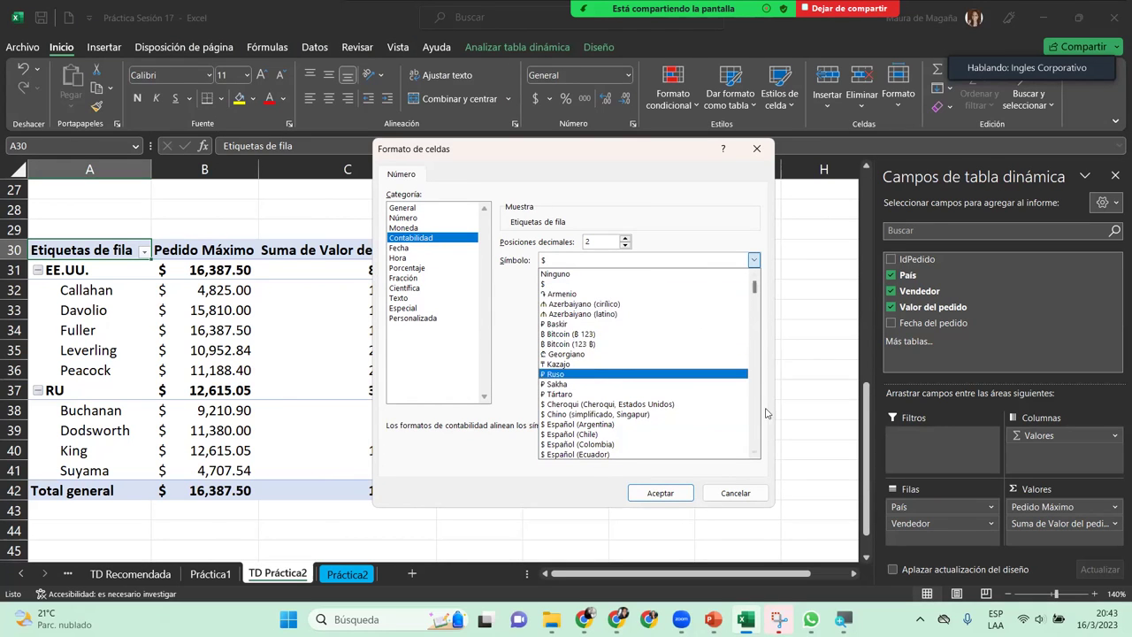
{"action": "scroll", "coordinate": [727, 433], "scroll_direction": "down", "scroll_amount": 2}
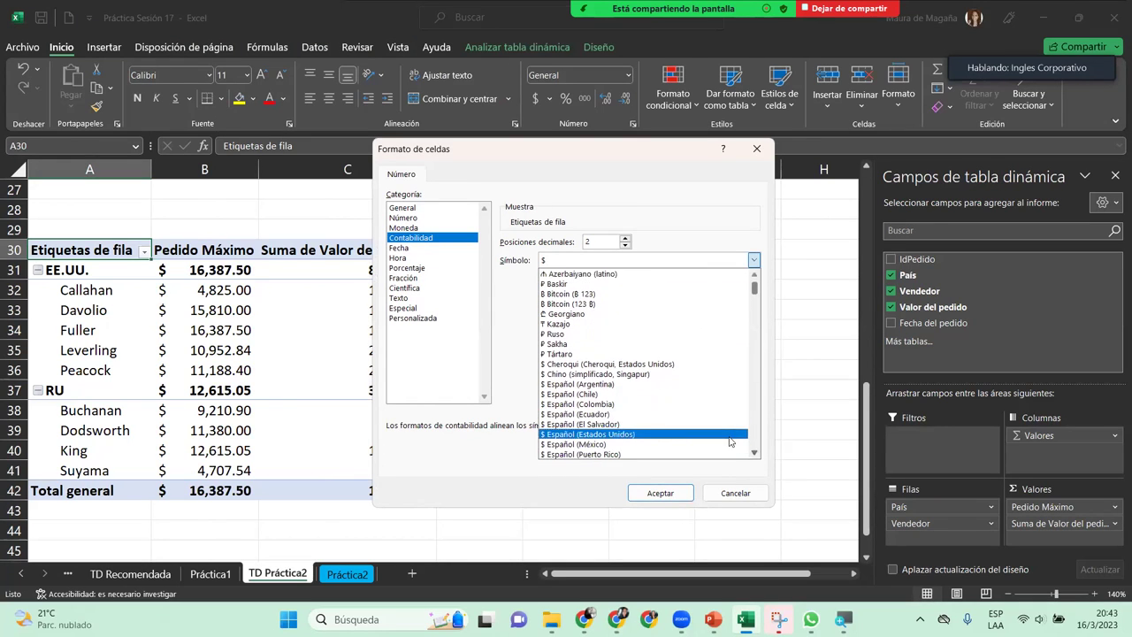
{"action": "left_click", "coordinate": [727, 433]}
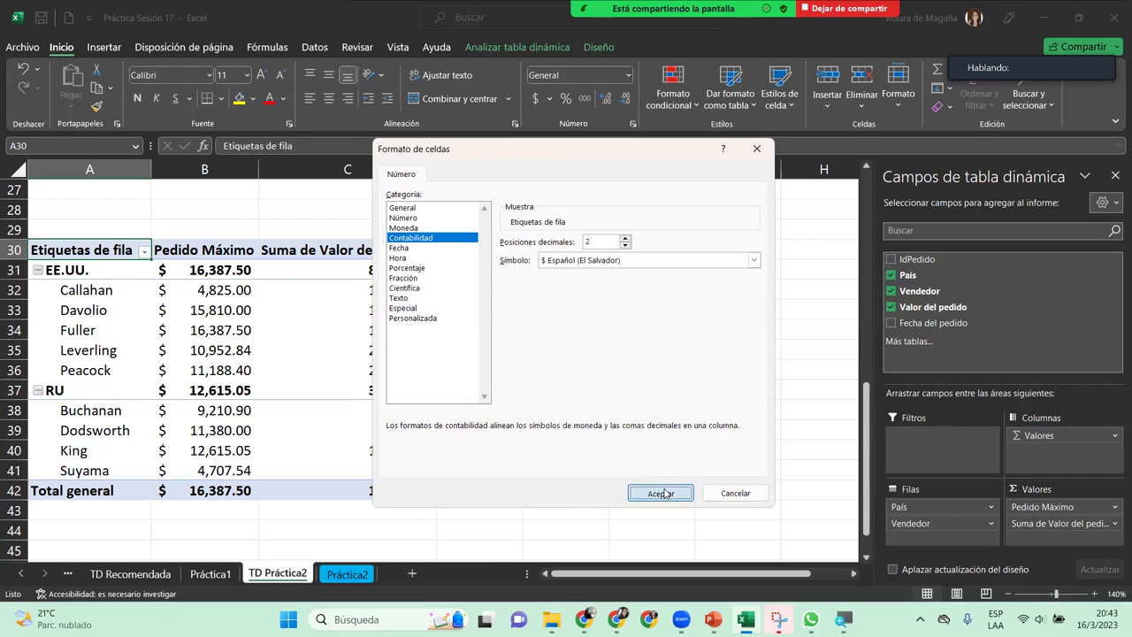
{"action": "left_click", "coordinate": [660, 492]}
{"action": "left_click", "coordinate": [621, 429]}
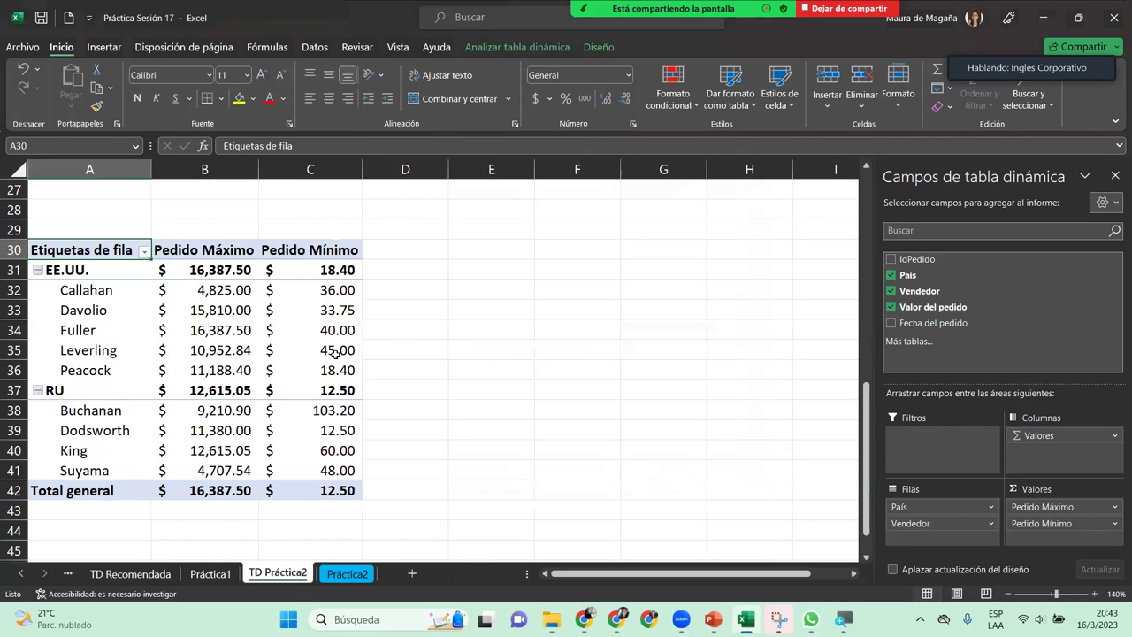
- Check the largest and smallest order values for Davolio, Fuller and Callahan
{"action": "left_click", "coordinate": [184, 303]}
{"action": "left_click", "coordinate": [299, 332]}
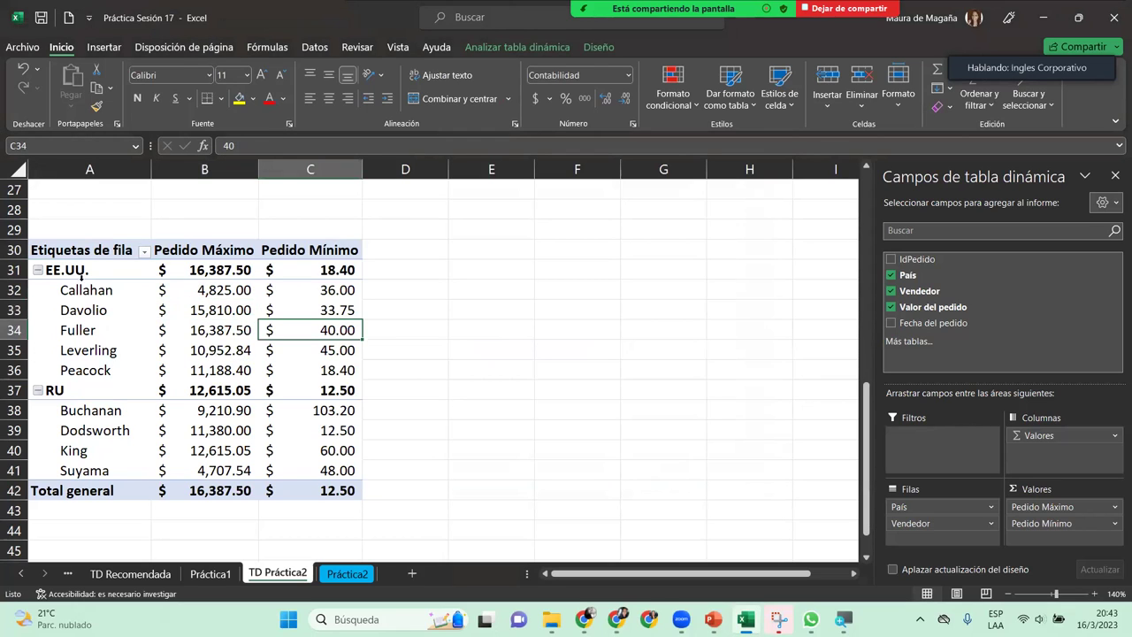
{"action": "left_click", "coordinate": [76, 270]}
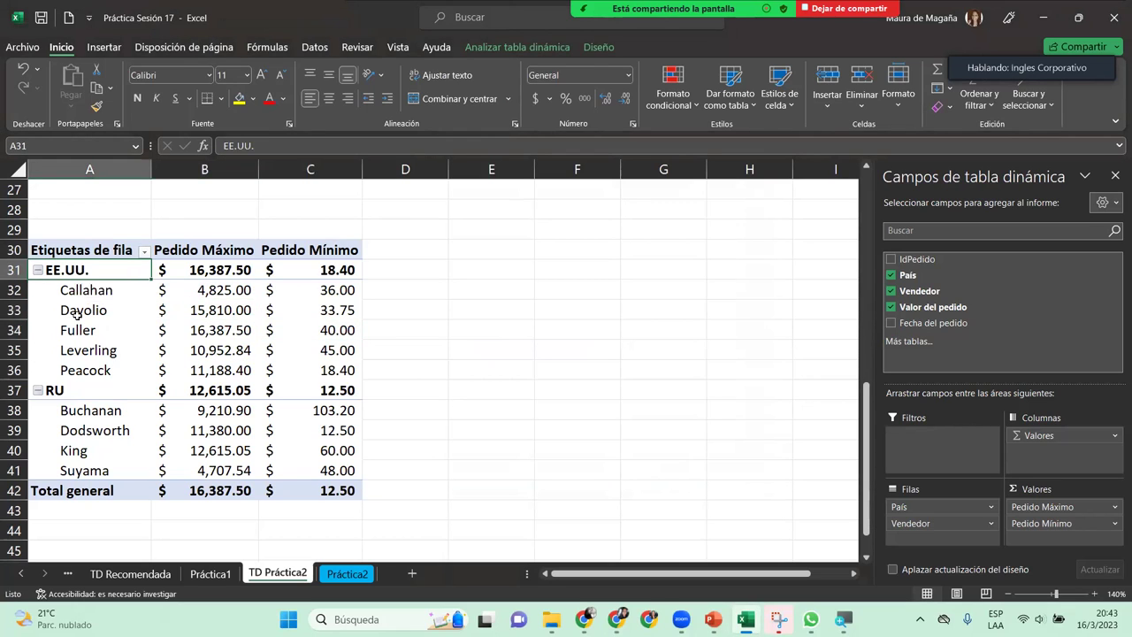
{"action": "left_click", "coordinate": [80, 310]}
{"action": "left_click", "coordinate": [201, 290]}
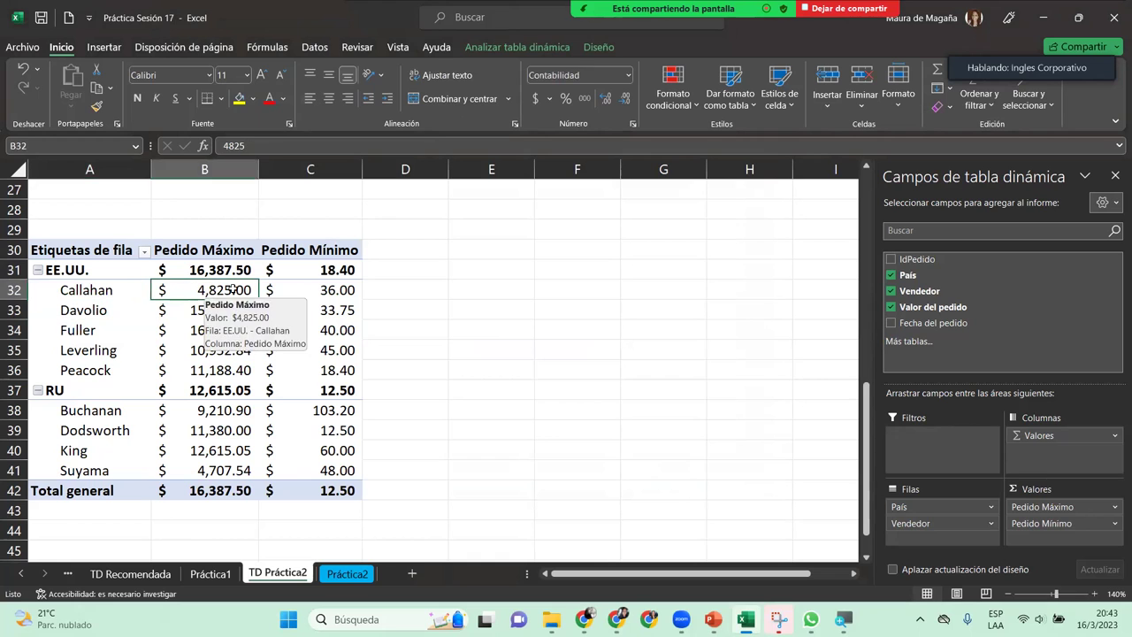
{"action": "left_click", "coordinate": [343, 290]}
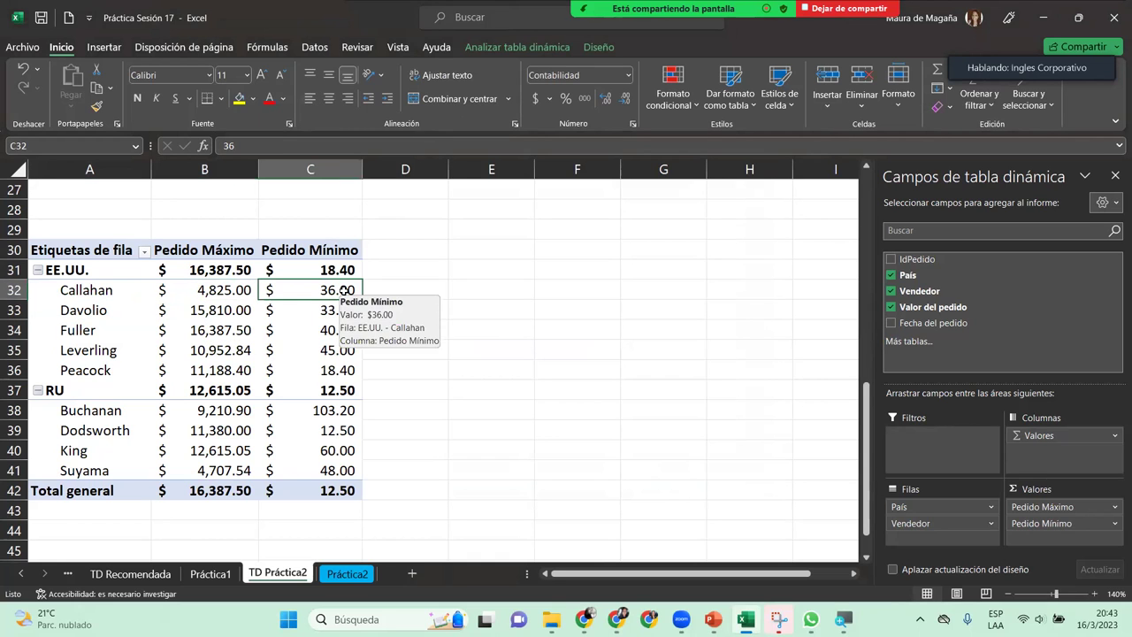
- Review the instructions on Práctica2, then return and select Fuller's maximum order value
{"action": "left_click", "coordinate": [347, 575]}
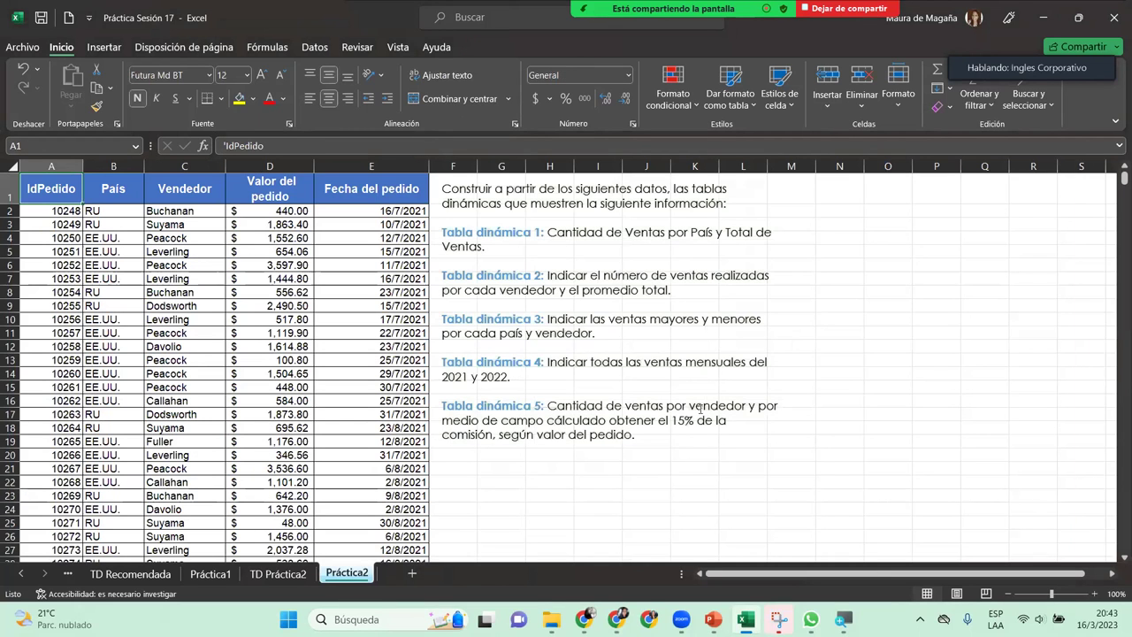
{"action": "left_click", "coordinate": [553, 314]}
{"action": "left_click", "coordinate": [573, 396]}
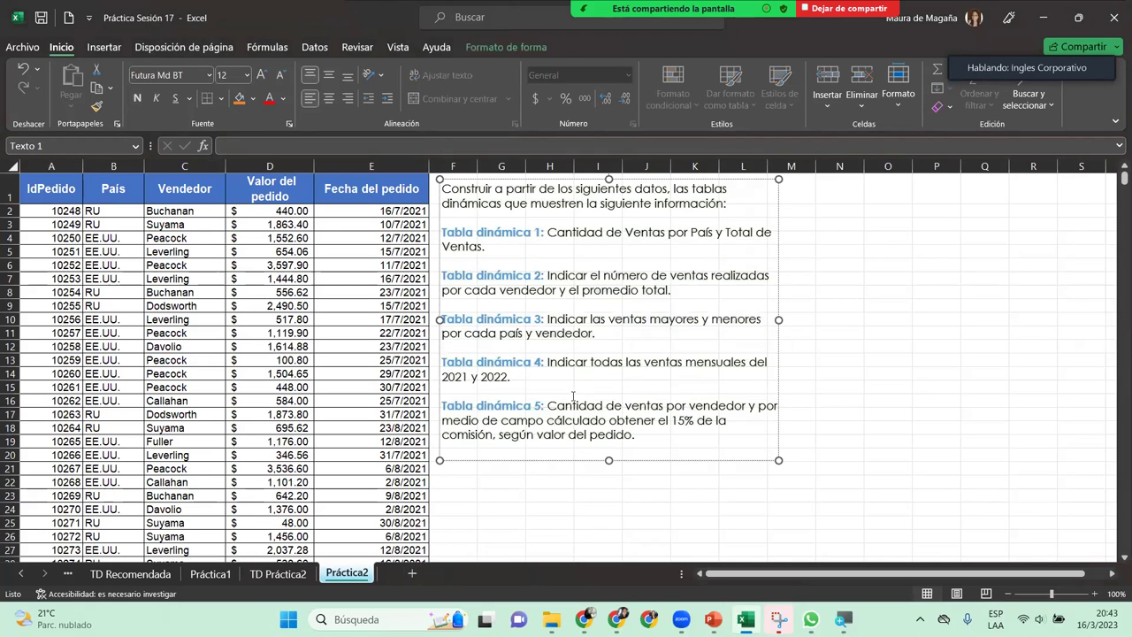
{"action": "left_click", "coordinate": [299, 573]}
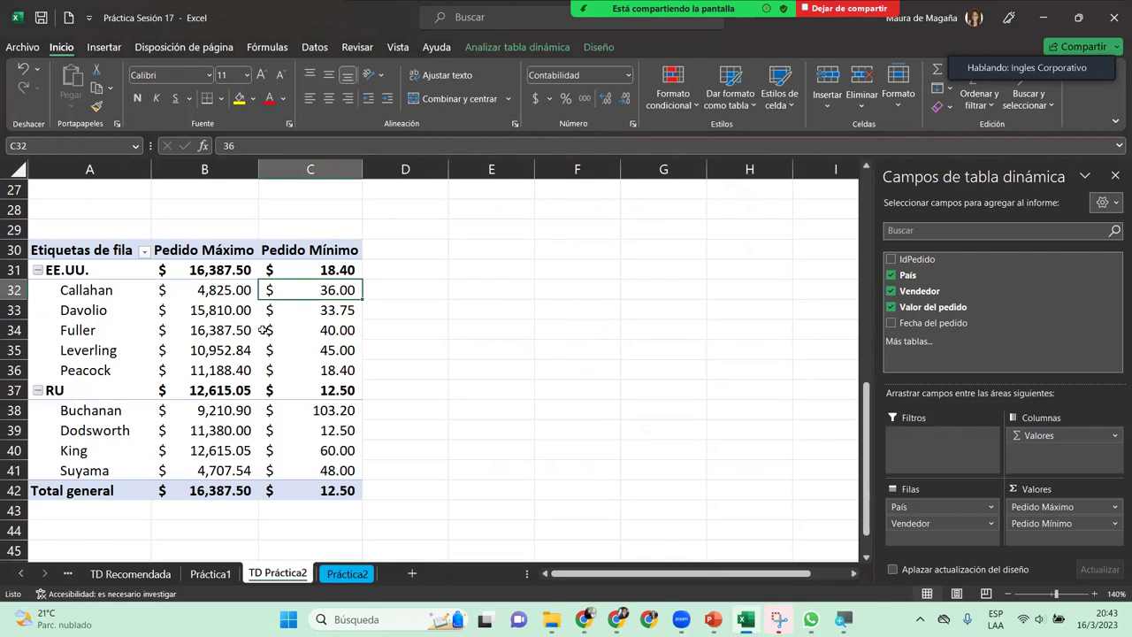
{"action": "left_click", "coordinate": [148, 316]}
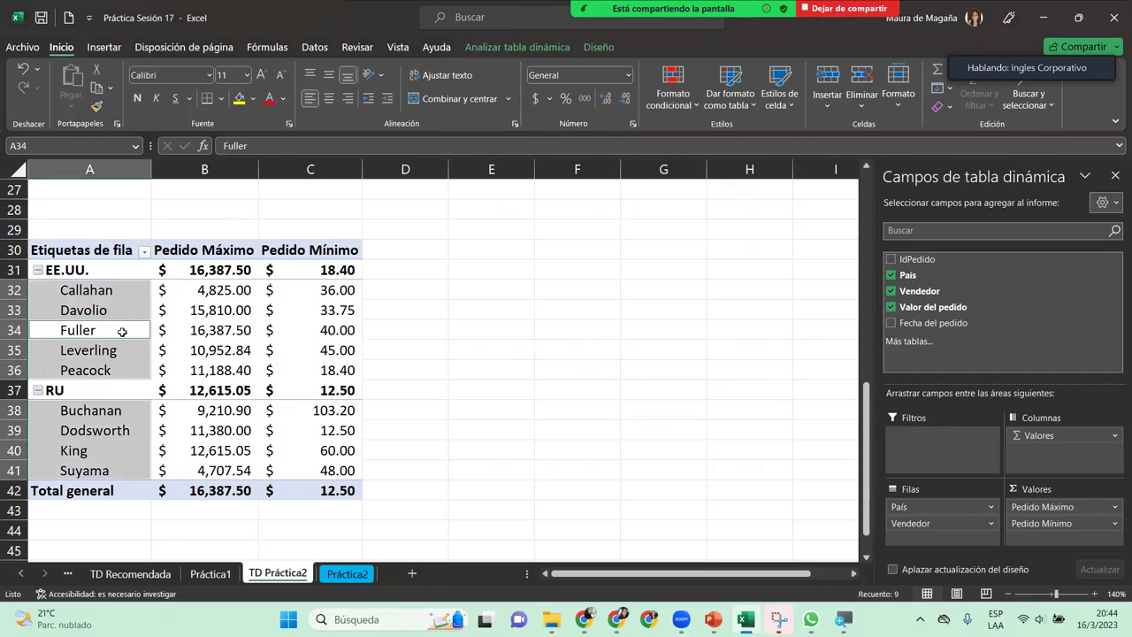
{"action": "left_click", "coordinate": [122, 332]}
{"action": "left_click", "coordinate": [208, 322]}
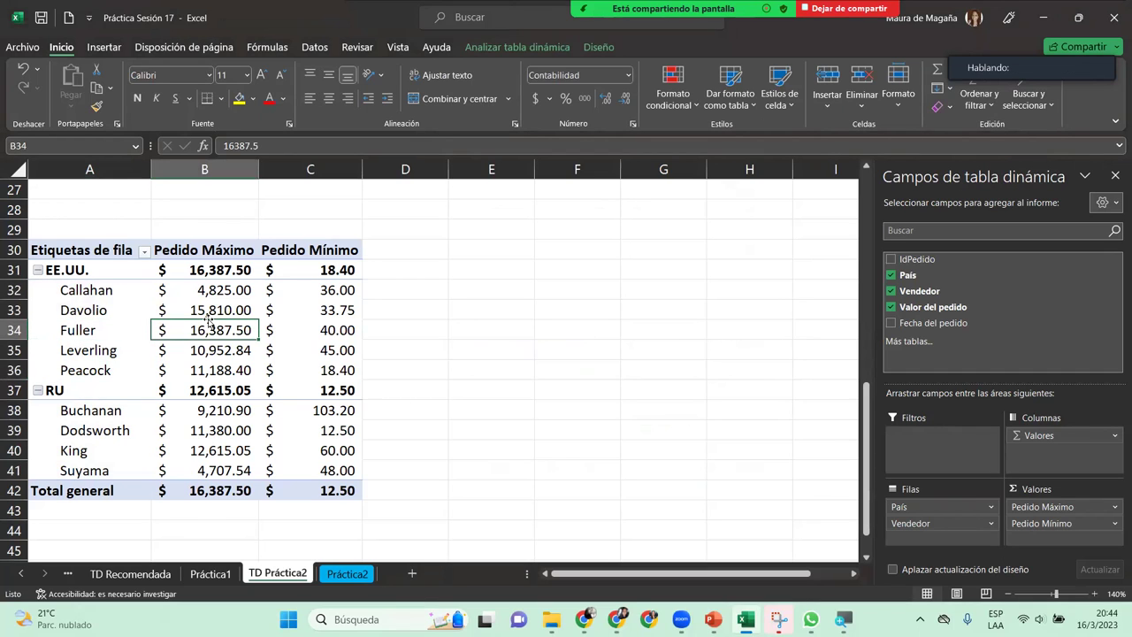
{"action": "left_click", "coordinate": [552, 49]}
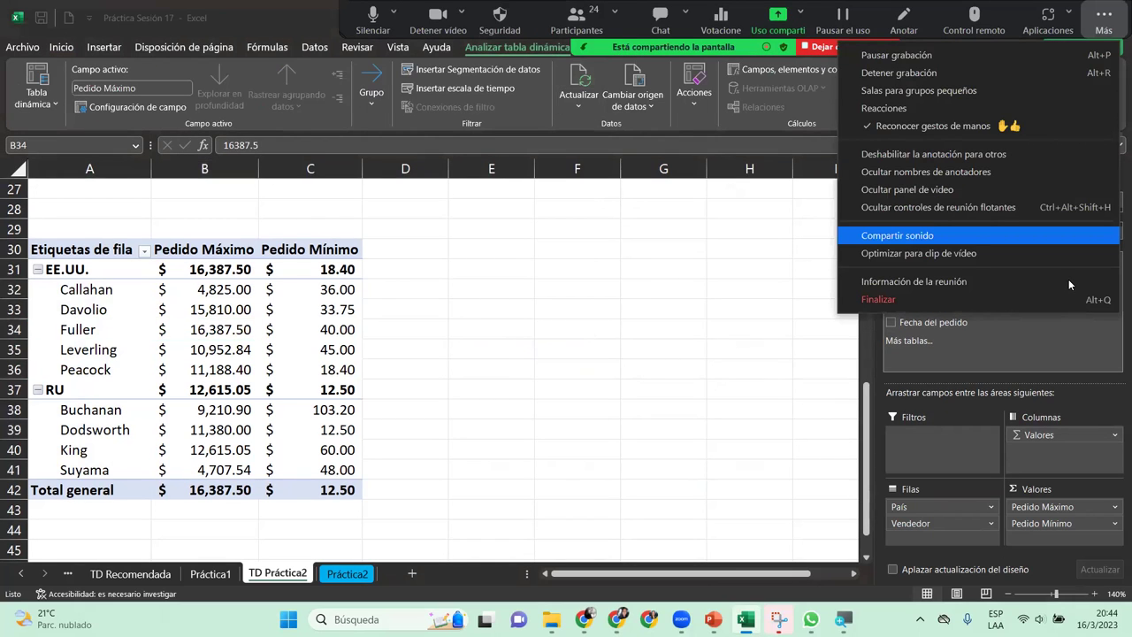
- Try a grey dark-header PivotTable style on the max/min pivot table
{"action": "key", "text": "ctrl+alt+shift+h"}
{"action": "left_click", "coordinate": [598, 48]}
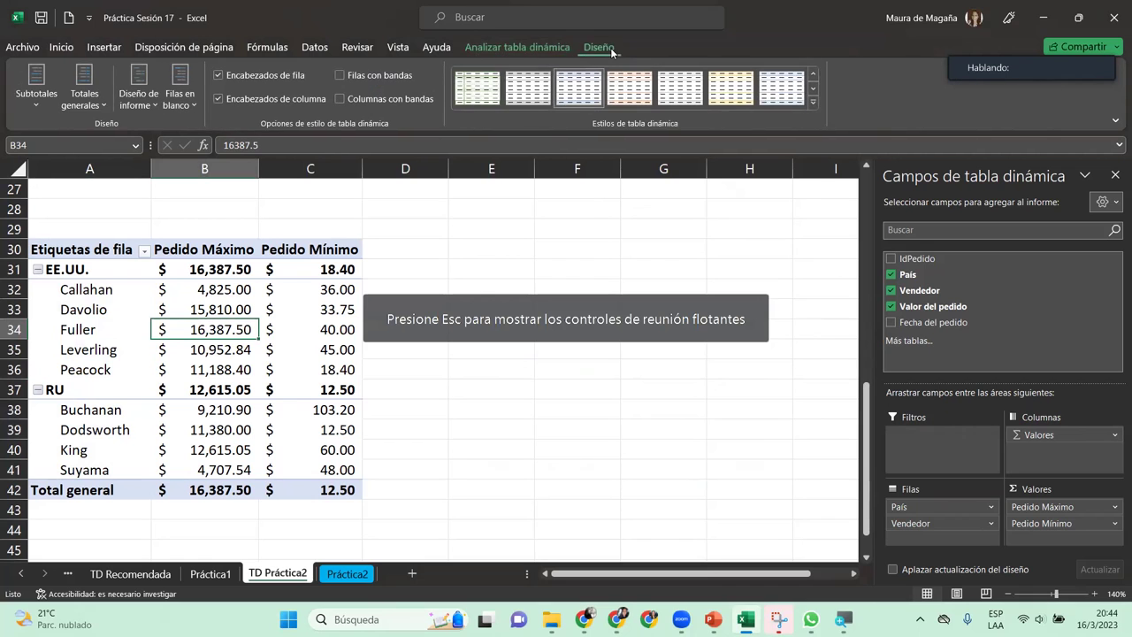
{"action": "left_click", "coordinate": [812, 102]}
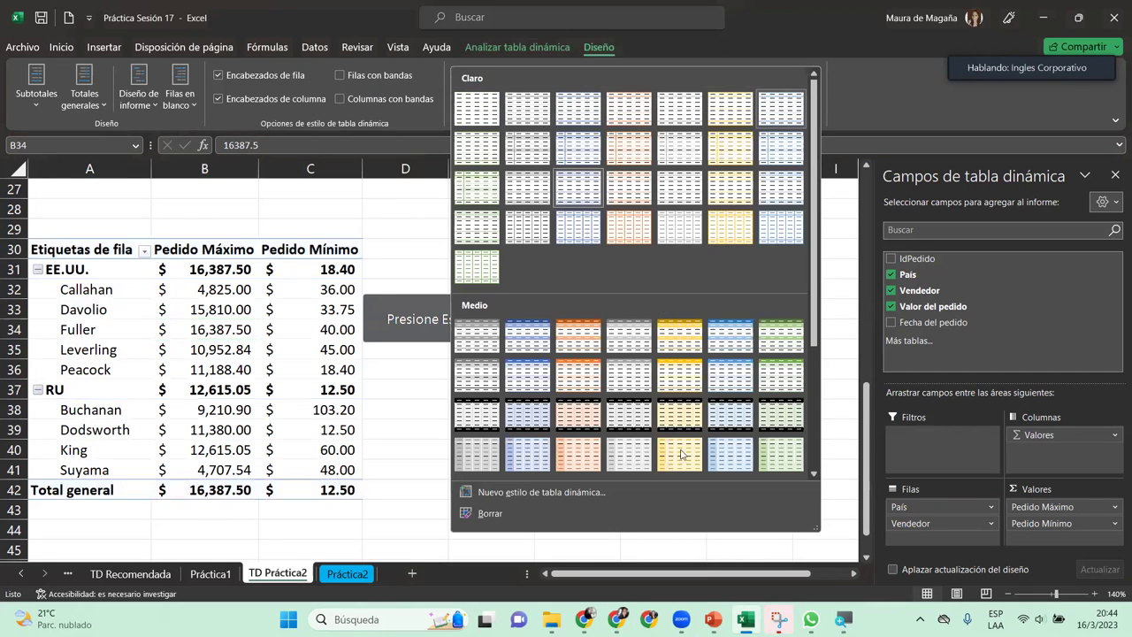
{"action": "scroll", "coordinate": [778, 416], "scroll_direction": "down", "scroll_amount": 3}
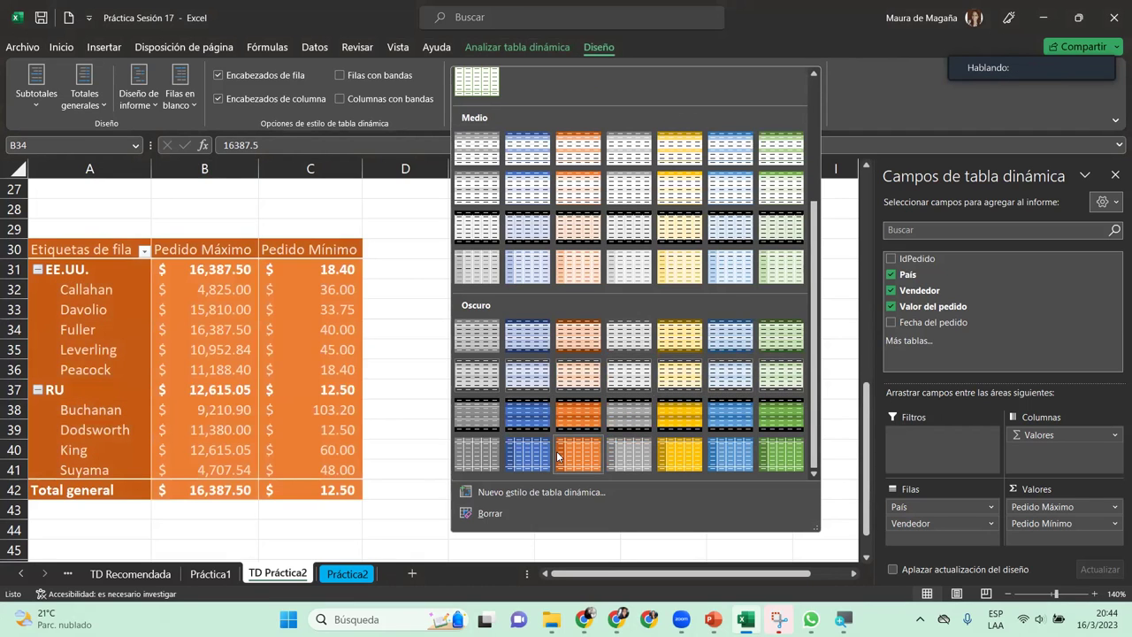
{"action": "left_click", "coordinate": [478, 371]}
{"action": "left_click", "coordinate": [477, 371]}
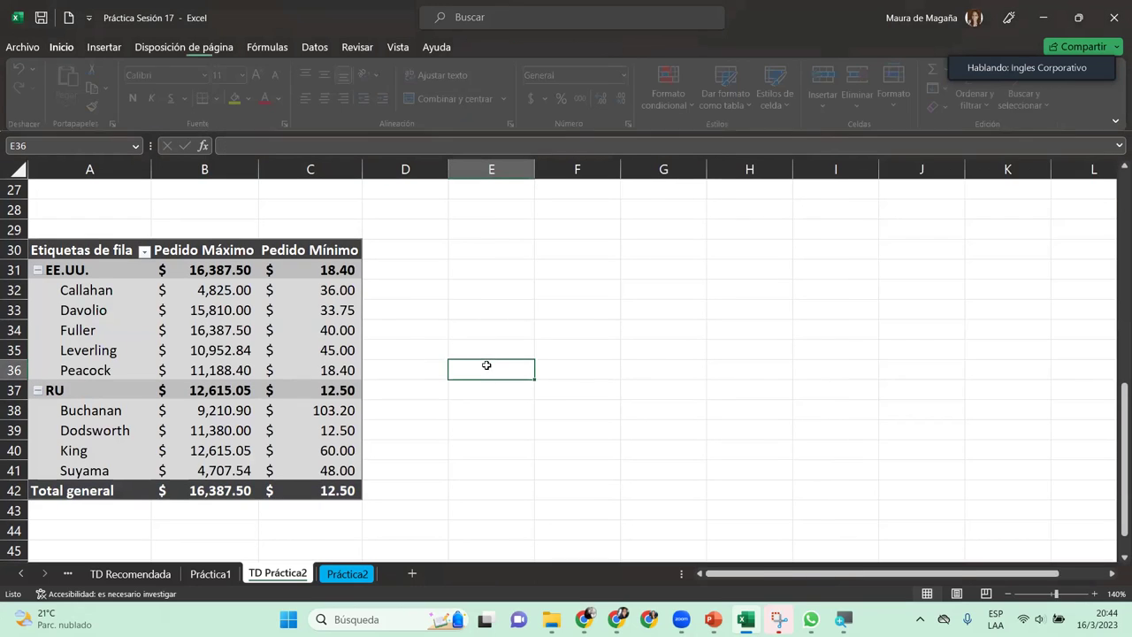
{"action": "left_click", "coordinate": [287, 335]}
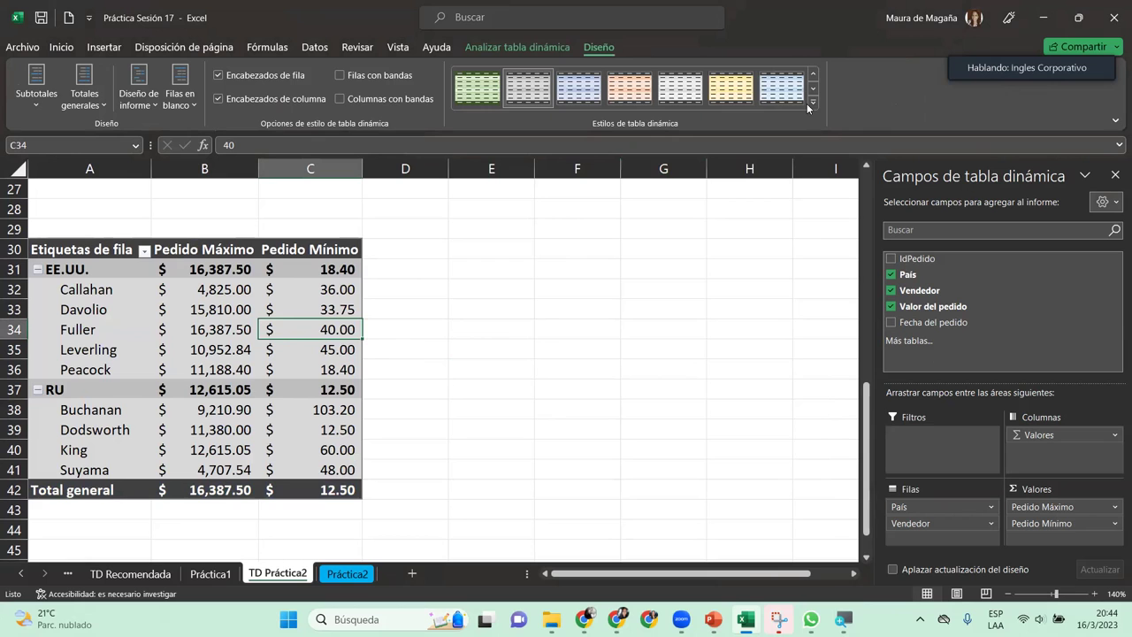
- Switch the pivot to the light blue Estilo de tabla dinámica medio 20 style
{"action": "left_click", "coordinate": [812, 102]}
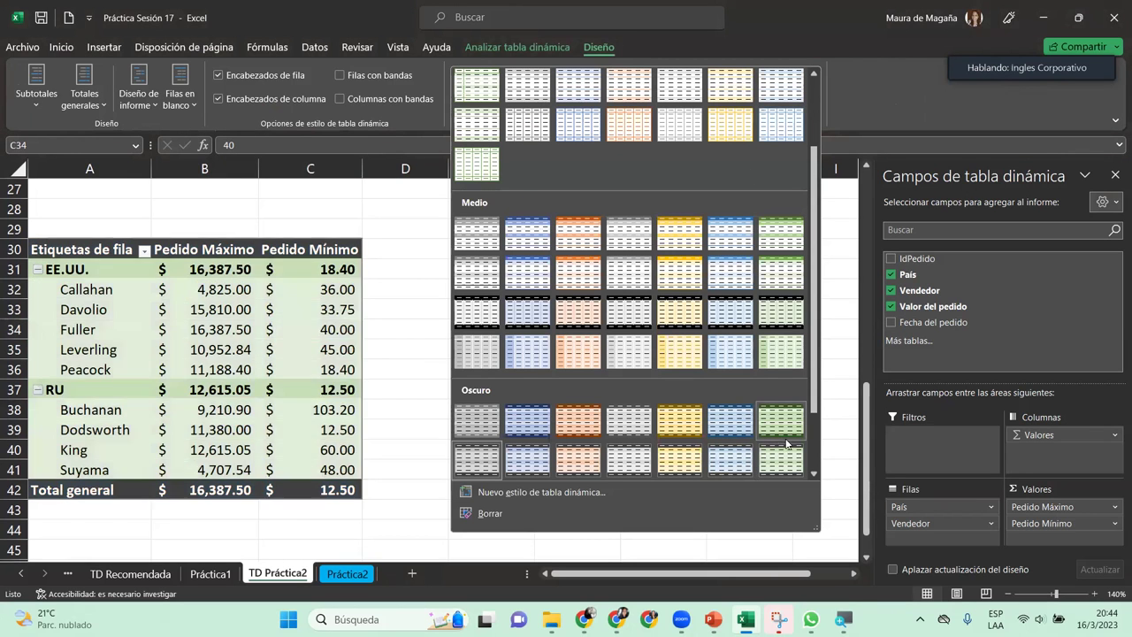
{"action": "left_click", "coordinate": [722, 322]}
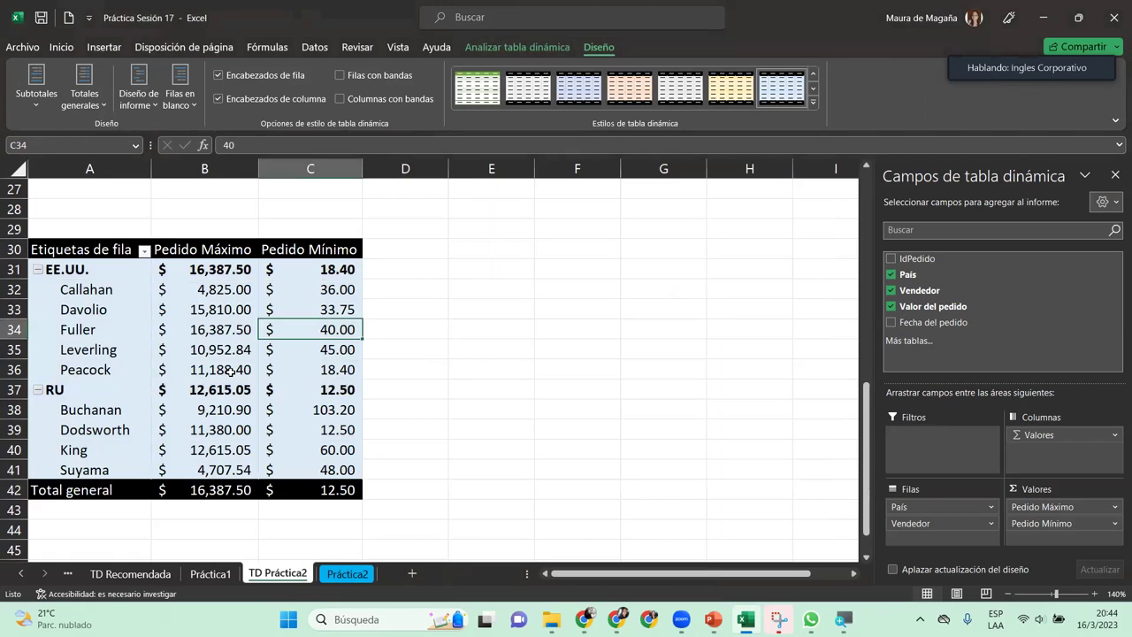
{"action": "left_click", "coordinate": [202, 337]}
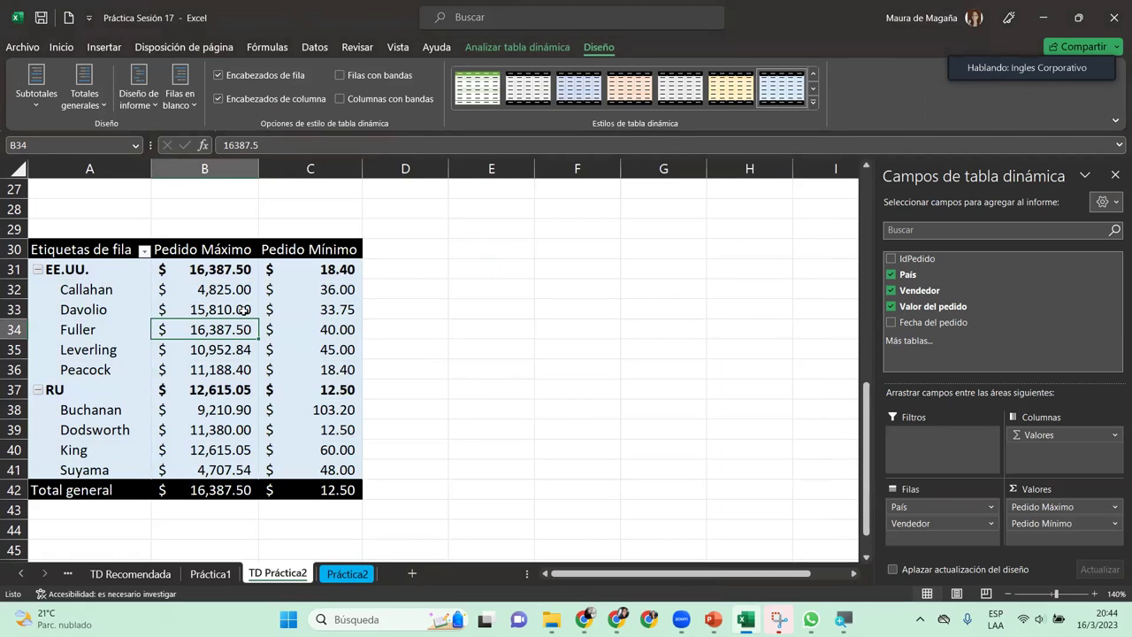
{"action": "mouse_move", "coordinate": [245, 310]}
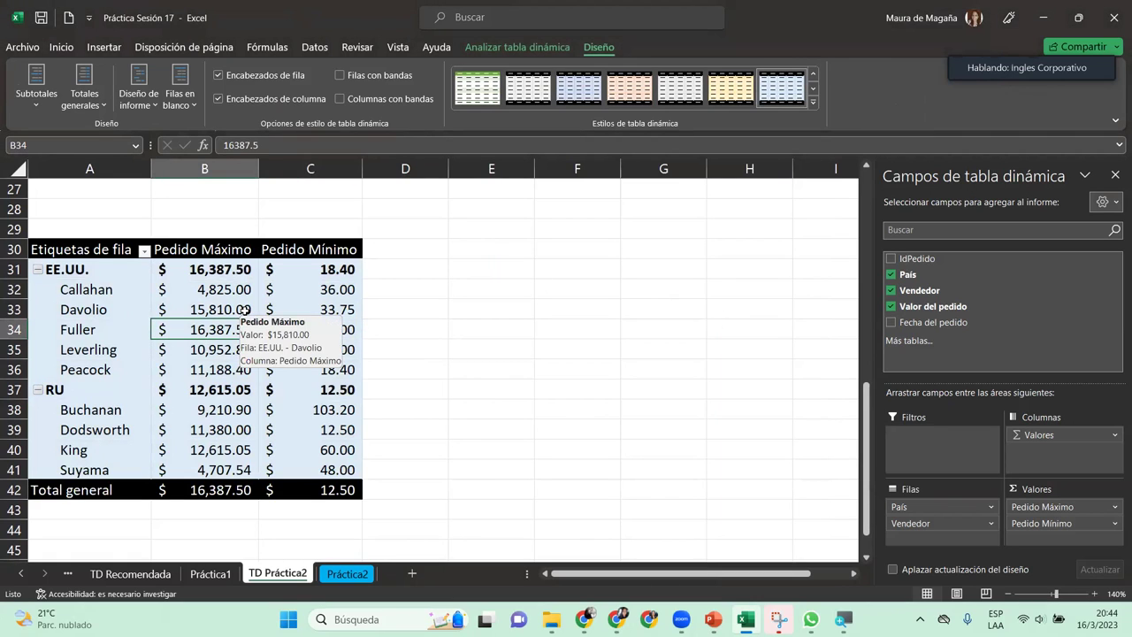
{"action": "mouse_move", "coordinate": [866, 457]}
{"action": "left_mouse_down"}
{"action": "mouse_move", "coordinate": [864, 420]}
{"action": "mouse_move", "coordinate": [923, 289]}
{"action": "mouse_move", "coordinate": [653, 221]}
{"action": "left_mouse_up"}
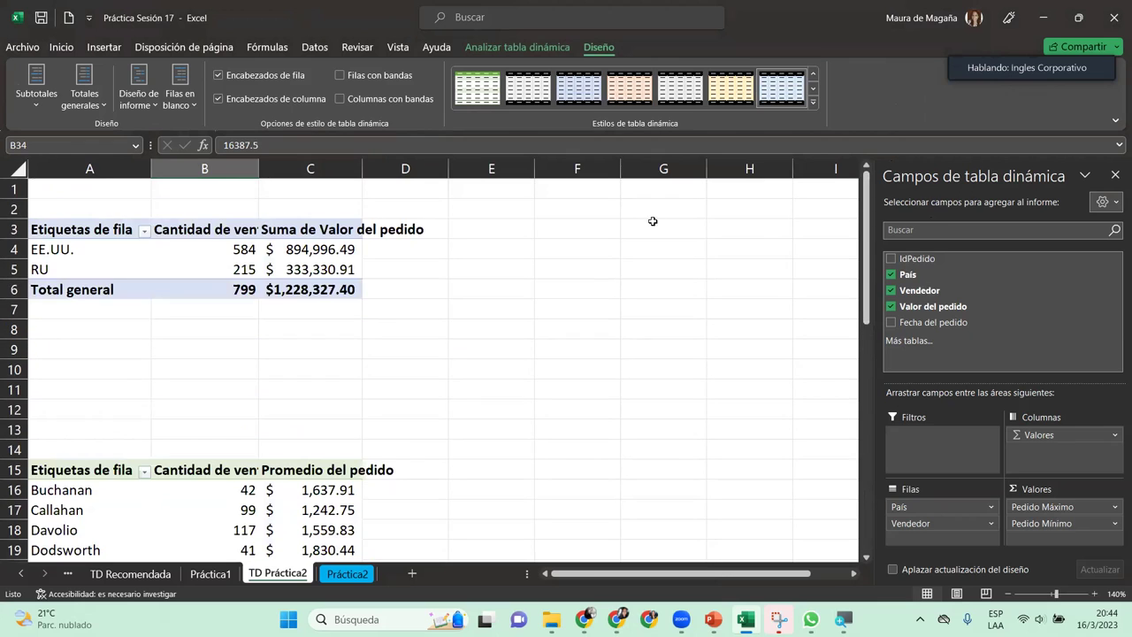
- Set the whole TD Práctica2 sheet to Candara and autofit columns B and C
{"action": "left_click", "coordinate": [10, 168]}
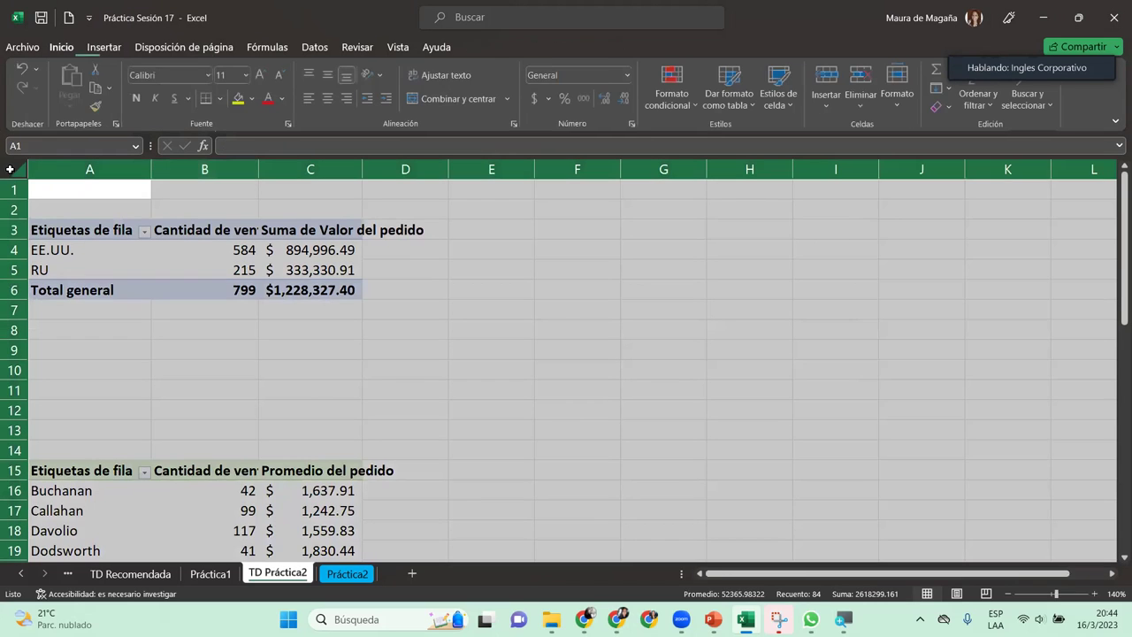
{"action": "left_click", "coordinate": [209, 76]}
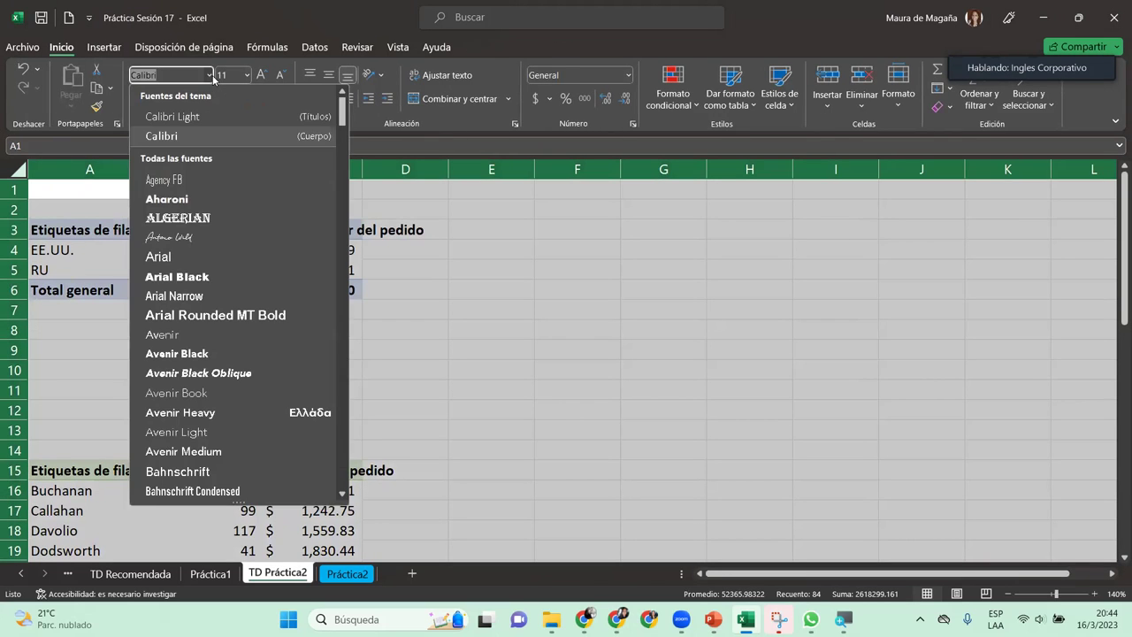
{"action": "type", "text": "Candara"}
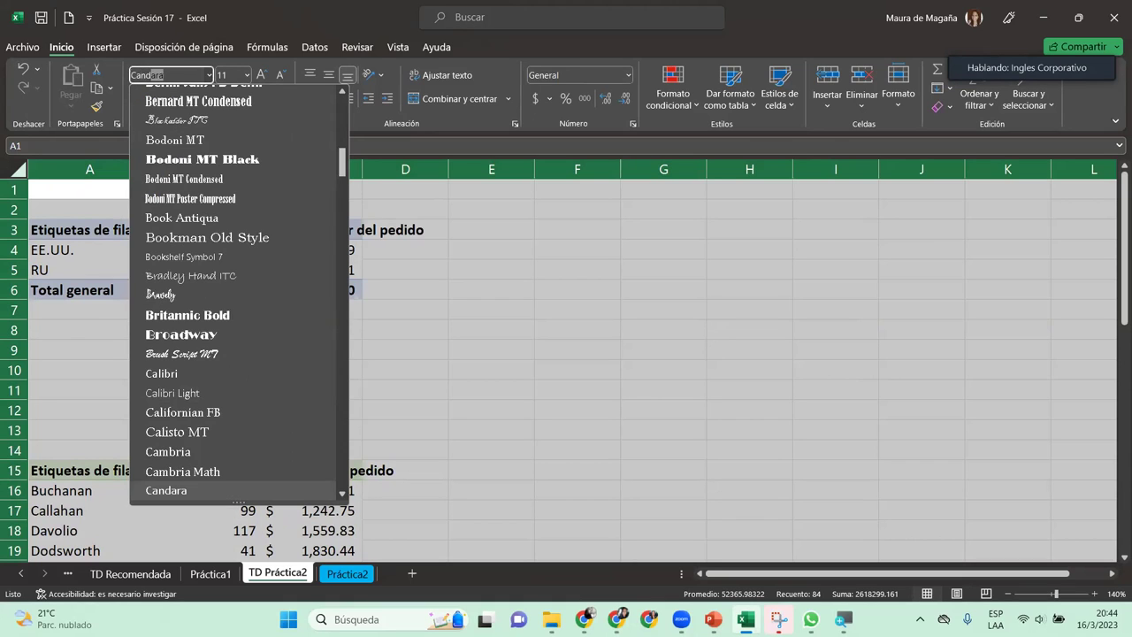
{"action": "key", "text": "Return"}
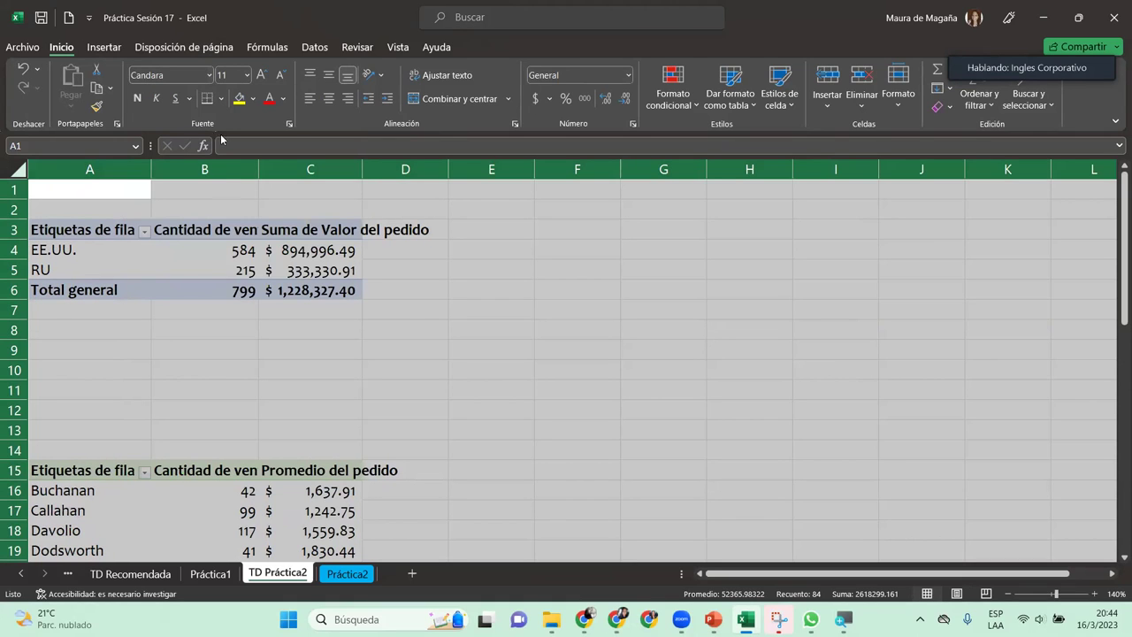
{"action": "double_click", "coordinate": [151, 164]}
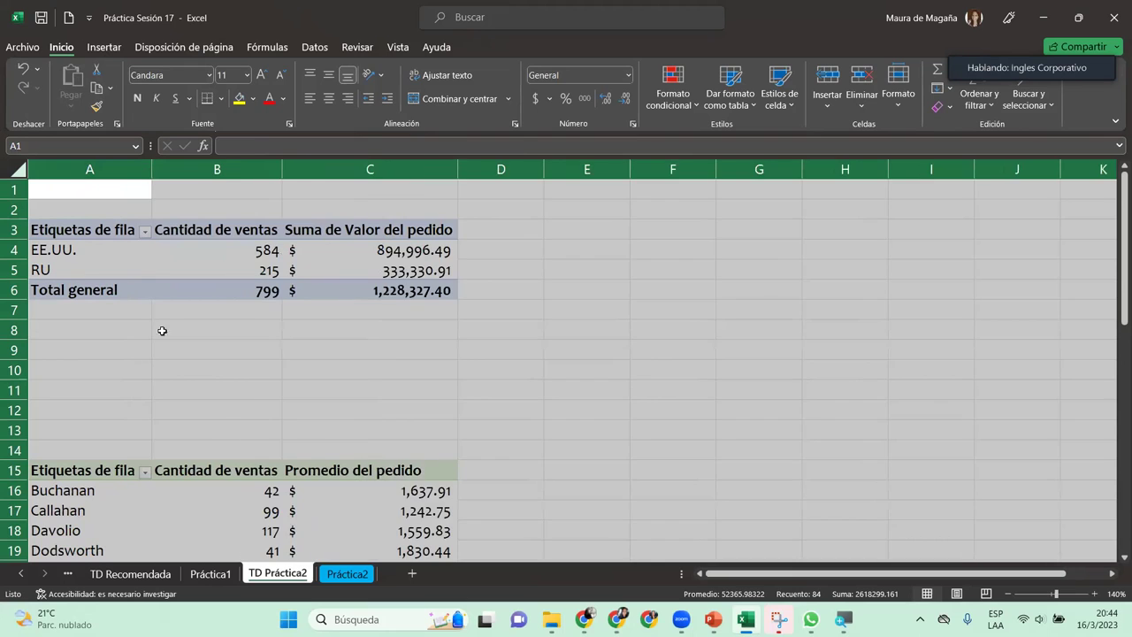
{"action": "left_click", "coordinate": [268, 482]}
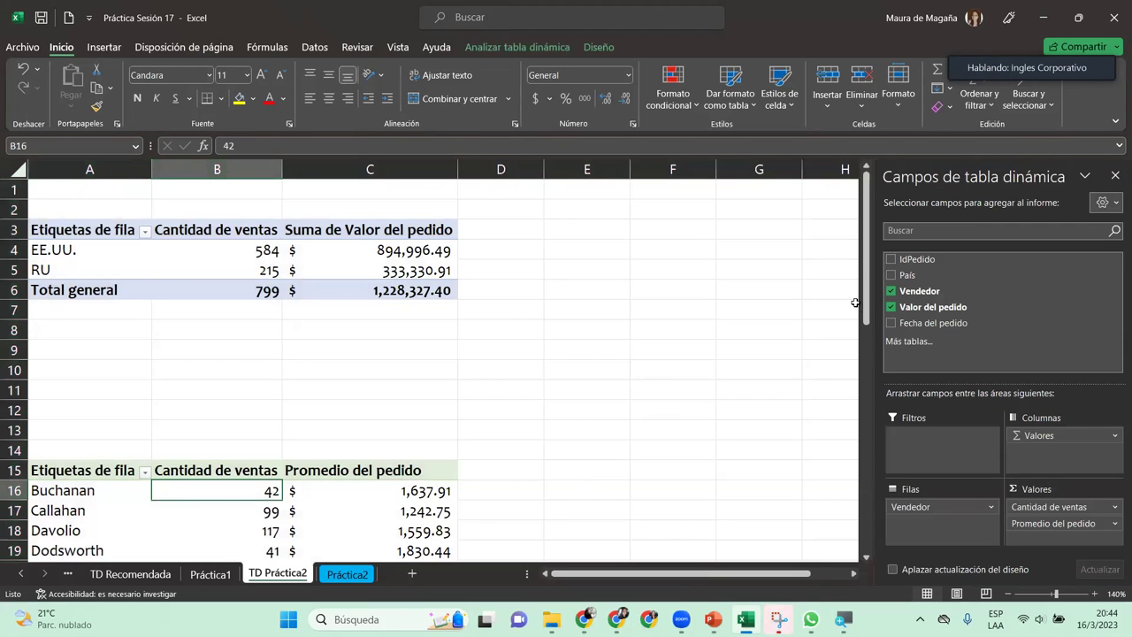
{"action": "mouse_move", "coordinate": [873, 307]}
{"action": "left_mouse_down"}
{"action": "mouse_move", "coordinate": [884, 473]}
{"action": "mouse_move", "coordinate": [903, 539]}
{"action": "left_mouse_up"}
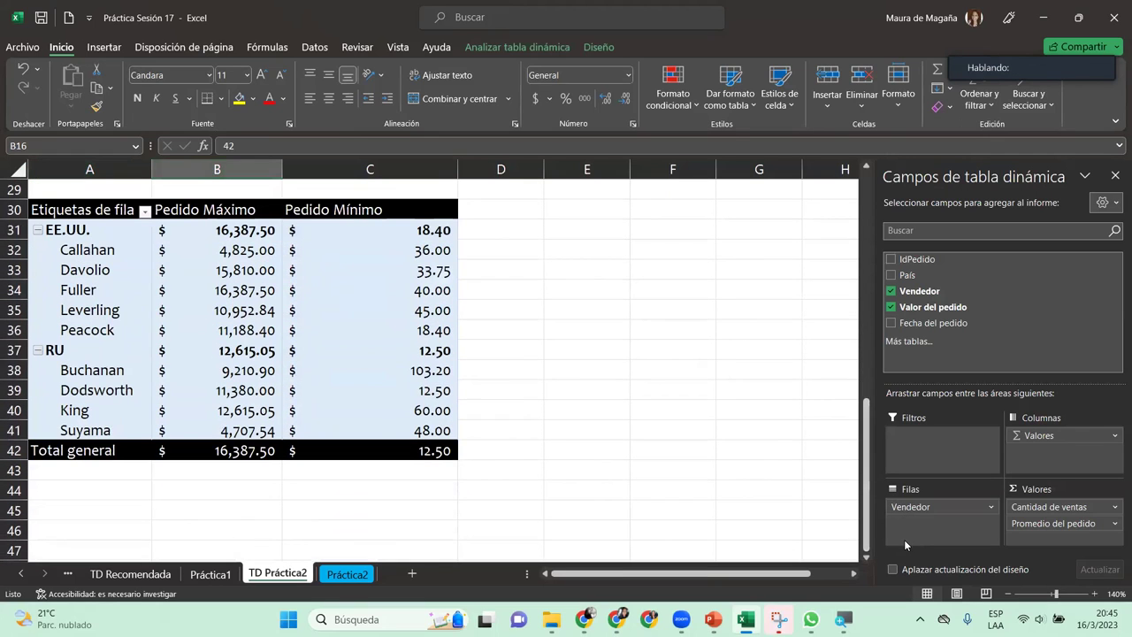
- Go to the Práctica2 sheet and select cell A1 of the order data
{"action": "left_click", "coordinate": [86, 254]}
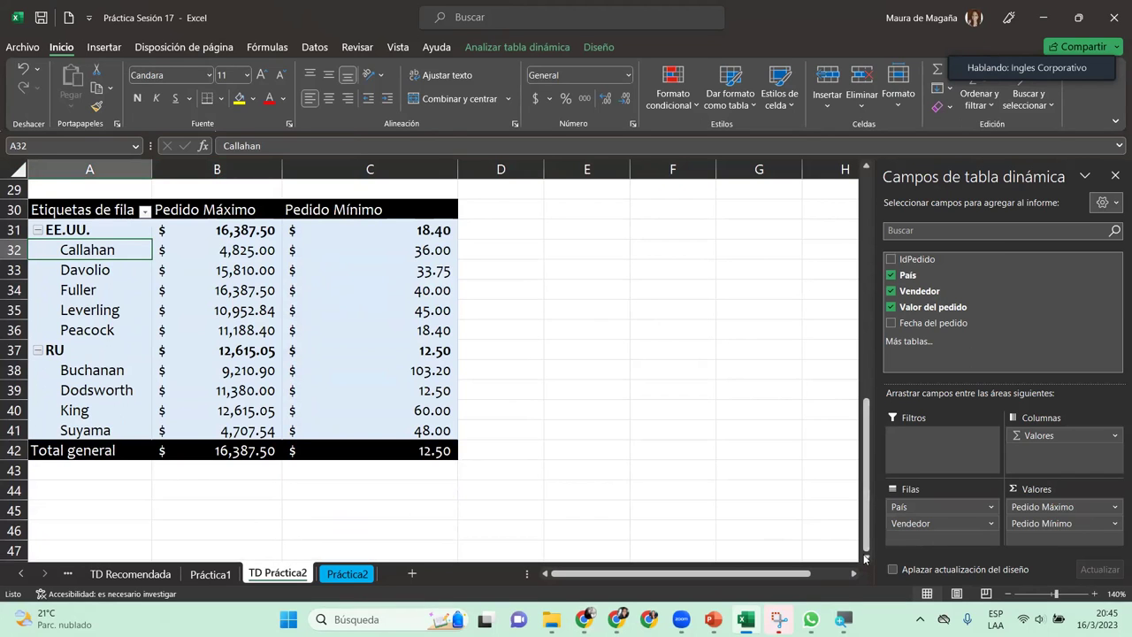
{"action": "scroll", "coordinate": [866, 559], "scroll_direction": "down", "scroll_amount": 3}
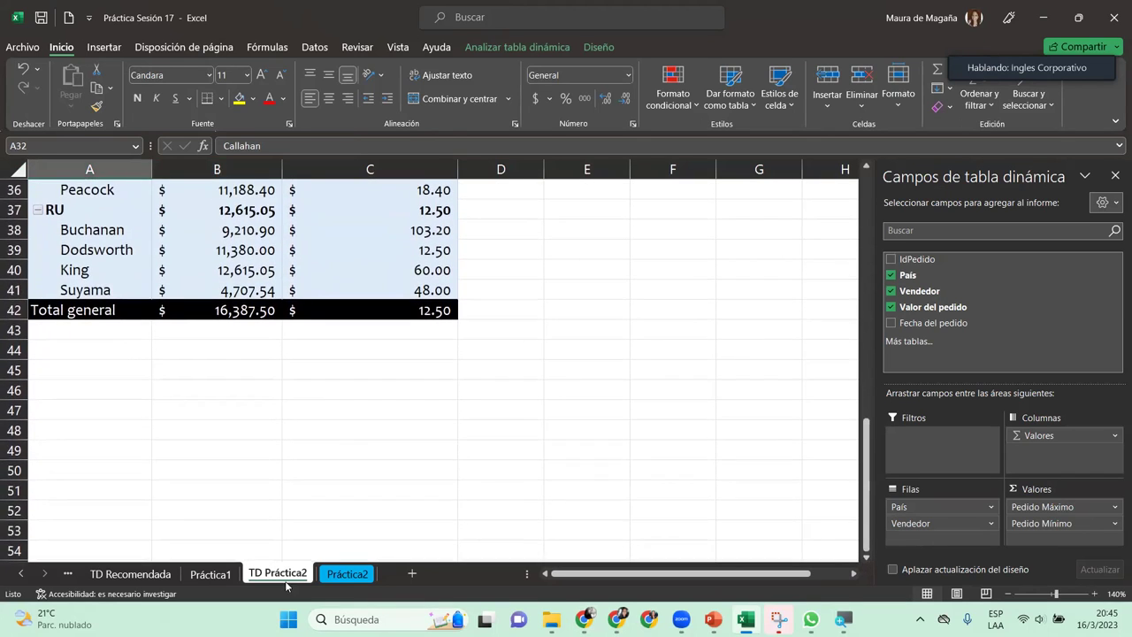
{"action": "left_click", "coordinate": [338, 576]}
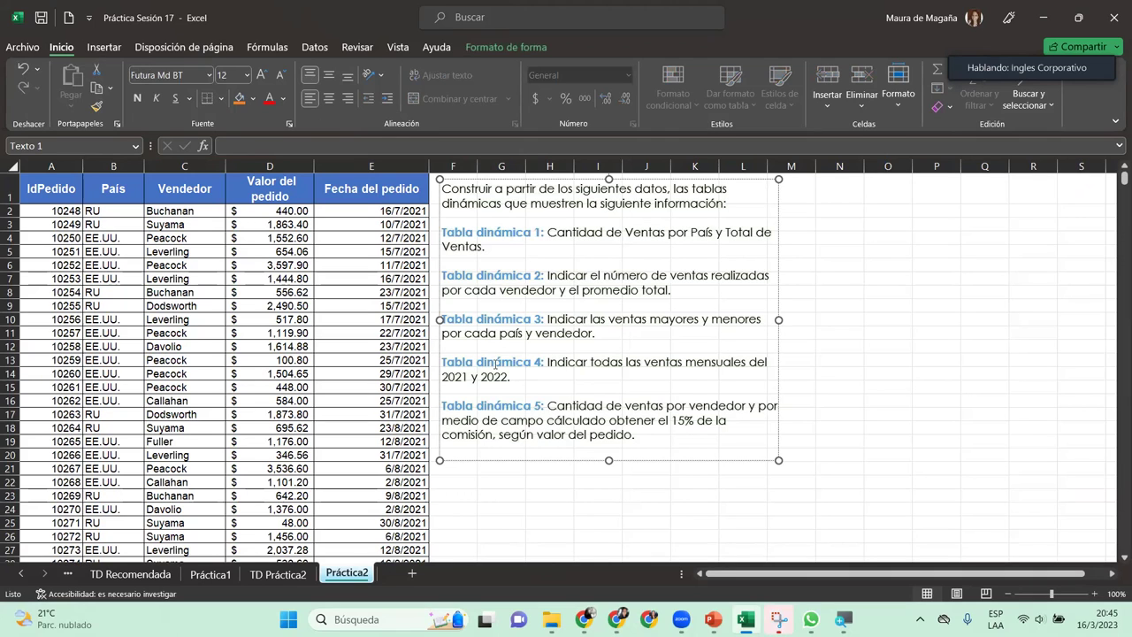
{"action": "left_click", "coordinate": [291, 577]}
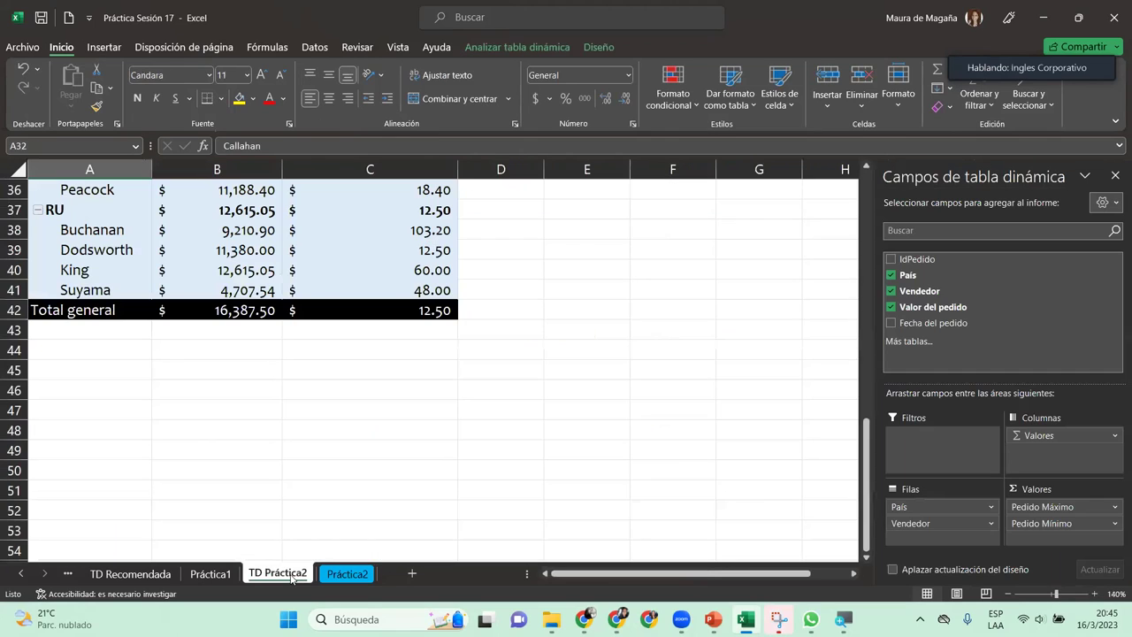
{"action": "left_click", "coordinate": [347, 575]}
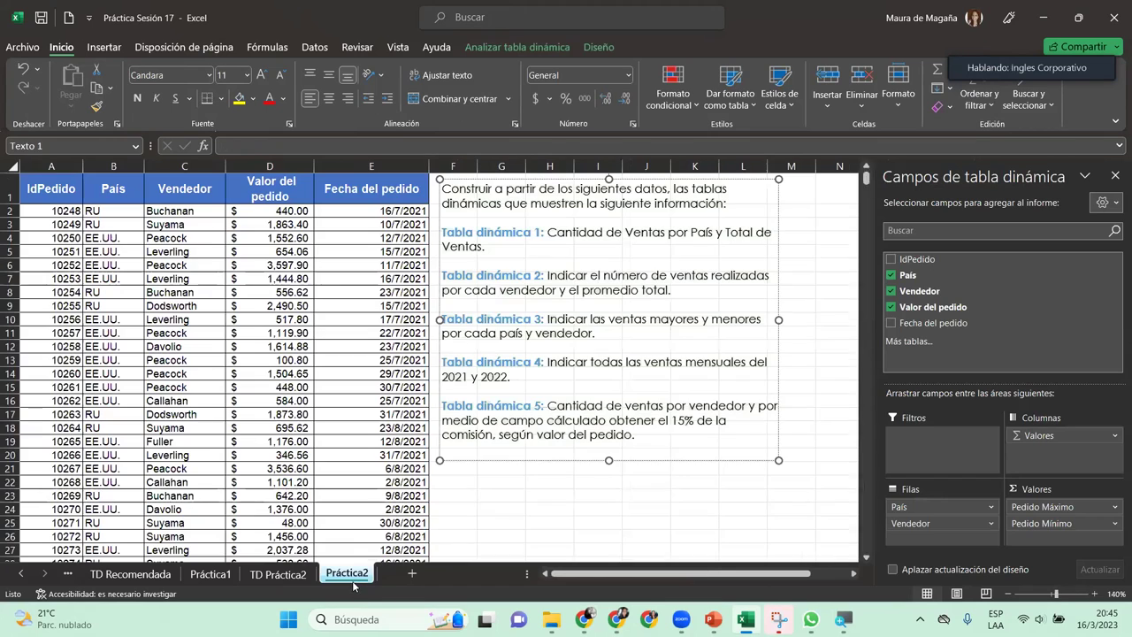
{"action": "left_click", "coordinate": [38, 184]}
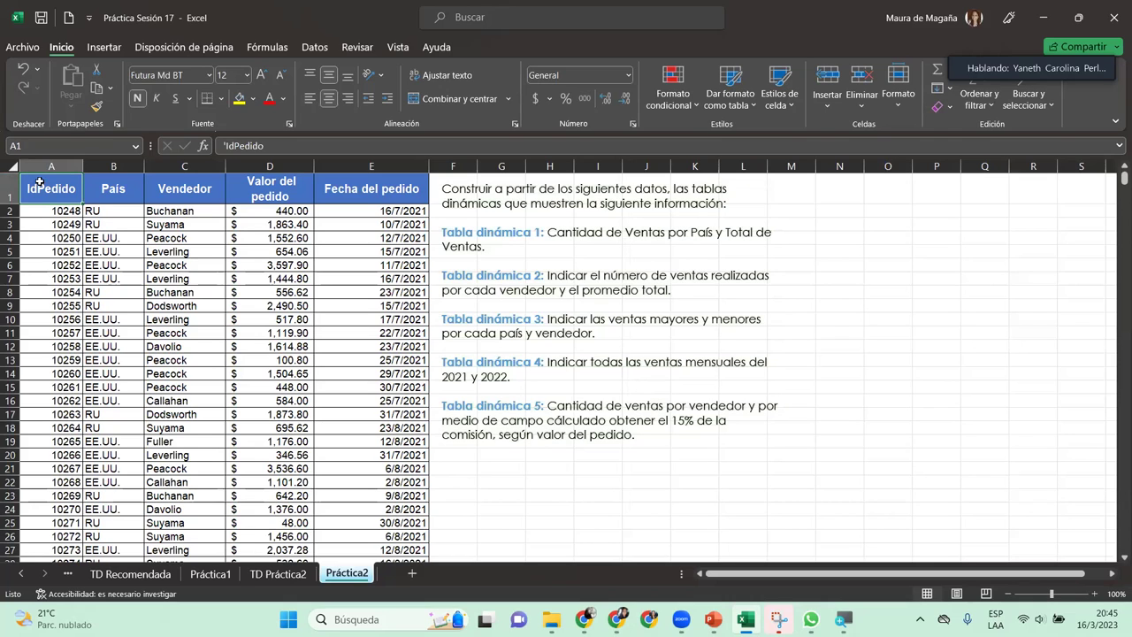
- Create an empty pivot table from the order data at cell A50 of TD Práctica2
{"action": "left_click", "coordinate": [104, 47]}
{"action": "left_click", "coordinate": [36, 81]}
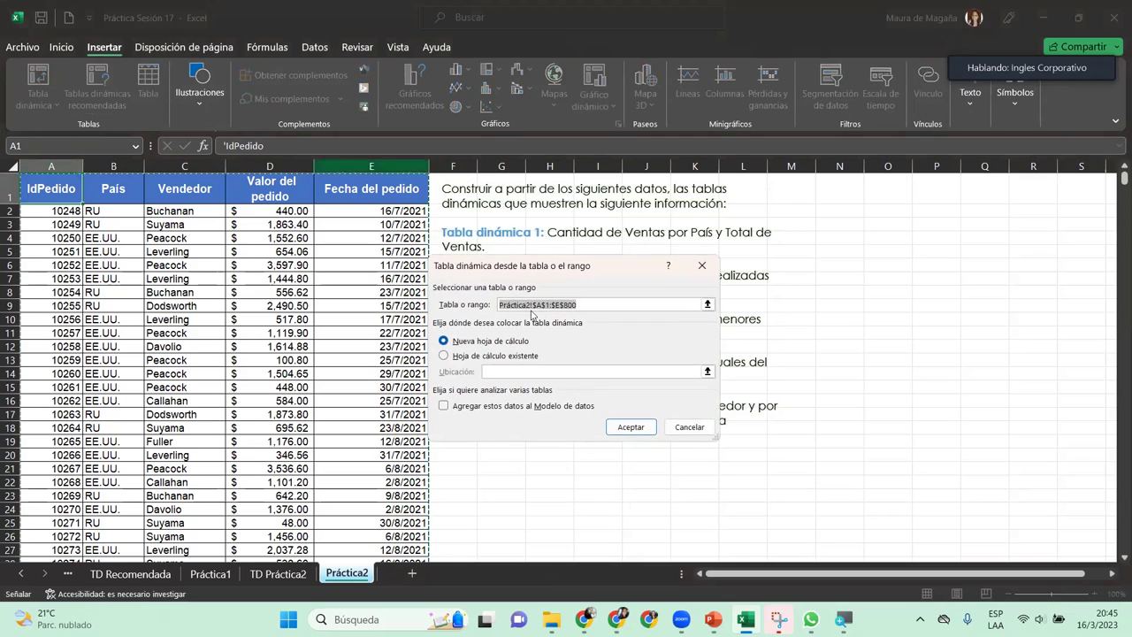
{"action": "left_click", "coordinate": [530, 353]}
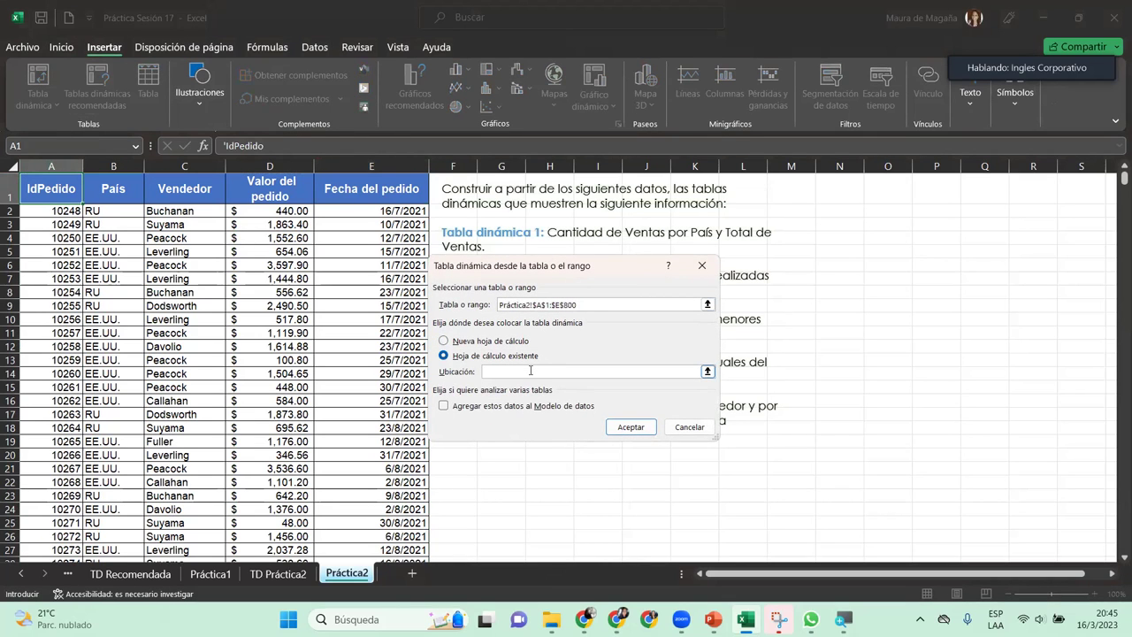
{"action": "left_click", "coordinate": [274, 573]}
{"action": "left_click", "coordinate": [74, 465]}
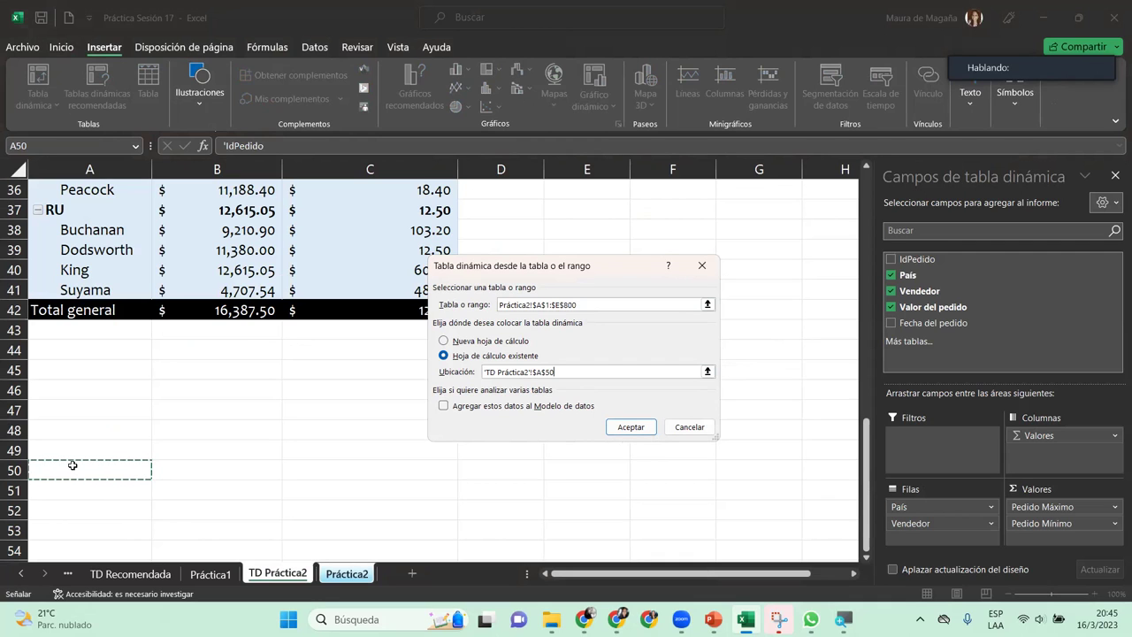
{"action": "left_click", "coordinate": [628, 427]}
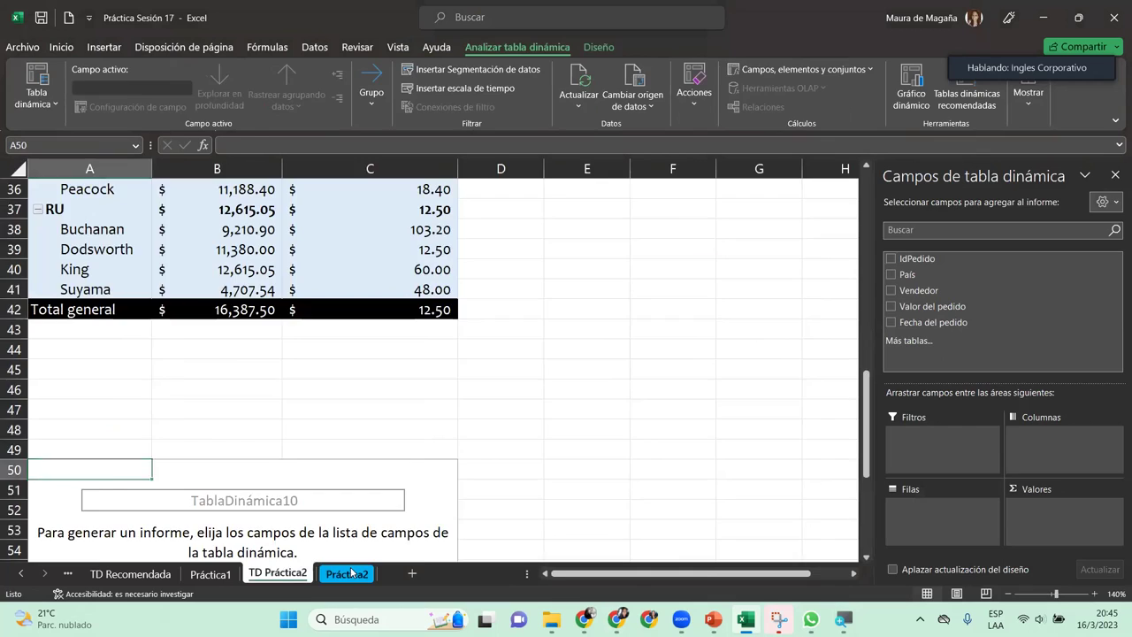
- Put Fecha del pedido in Rows and sum Valor del pedido in Values, then select 2021
{"action": "left_click", "coordinate": [347, 572]}
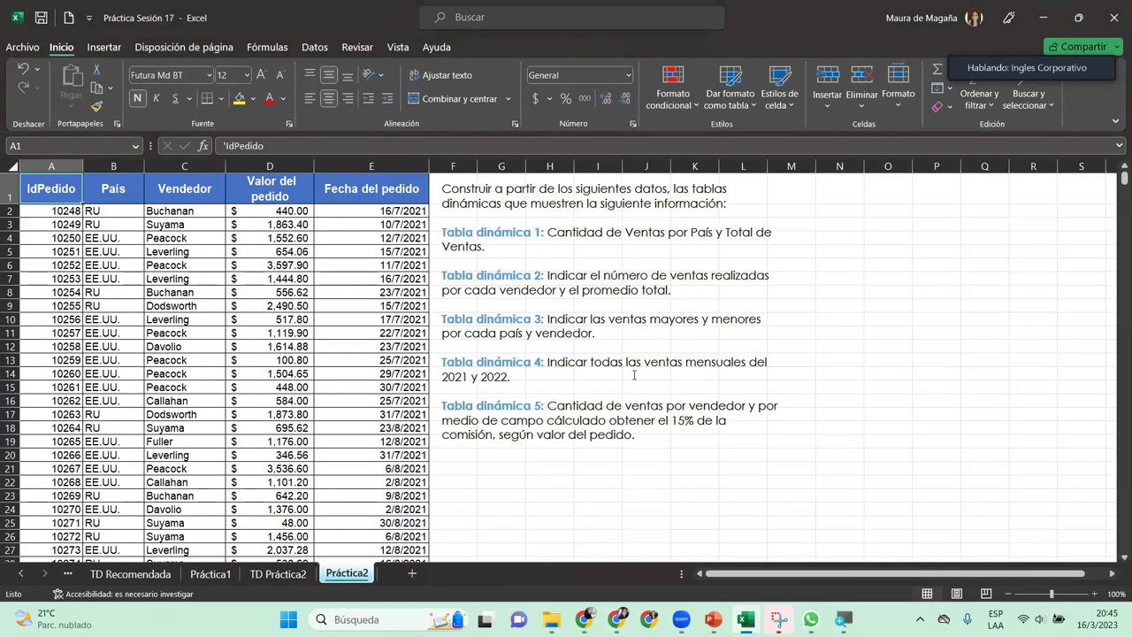
{"action": "left_click", "coordinate": [278, 573]}
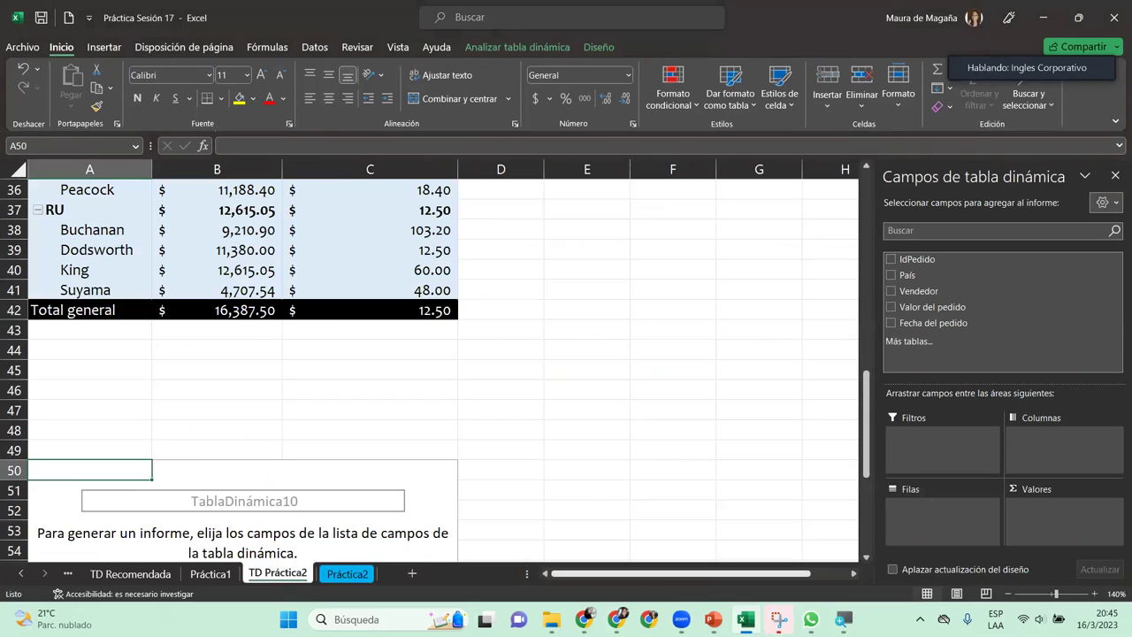
{"action": "left_click_drag", "start_coordinate": [865, 439], "coordinate": [866, 554]}
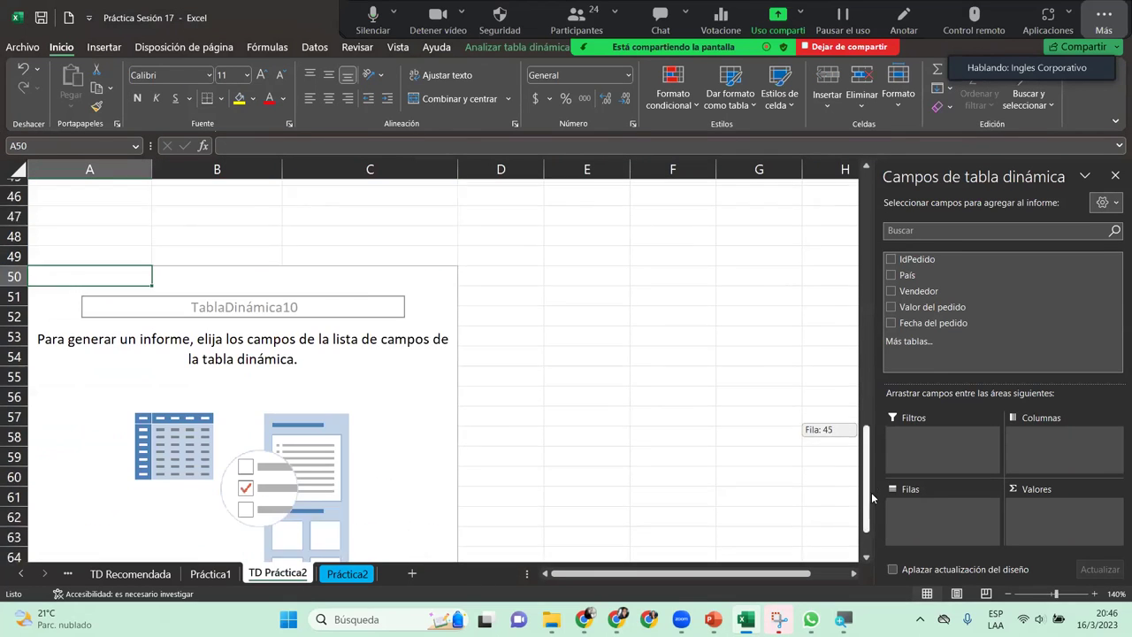
{"action": "left_click_drag", "start_coordinate": [973, 323], "coordinate": [937, 520]}
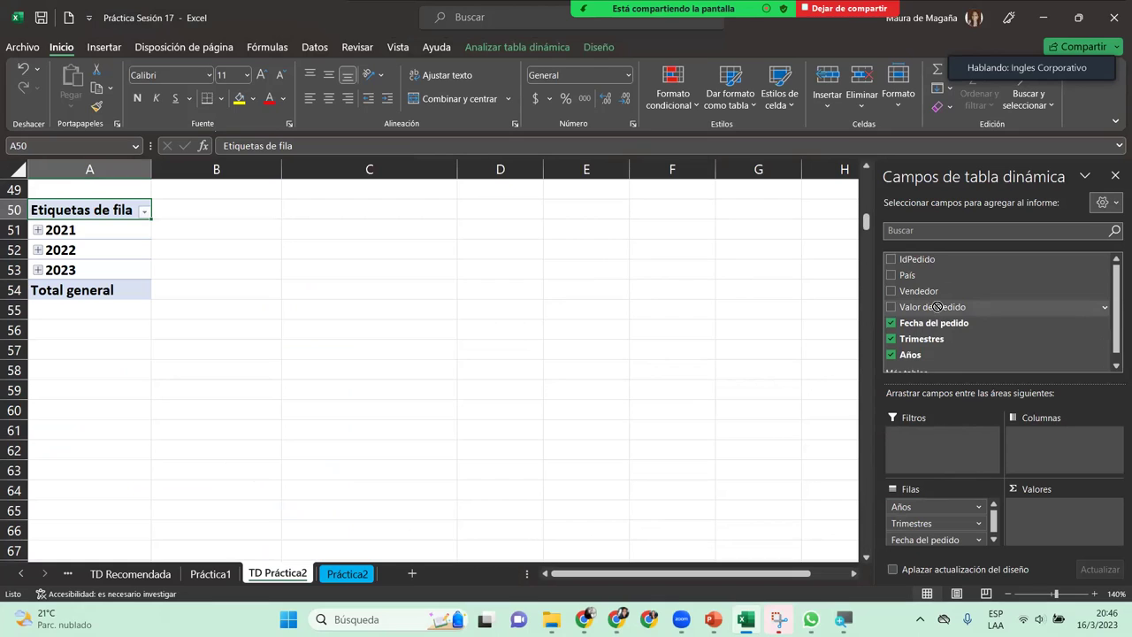
{"action": "left_click_drag", "start_coordinate": [934, 306], "coordinate": [1061, 514]}
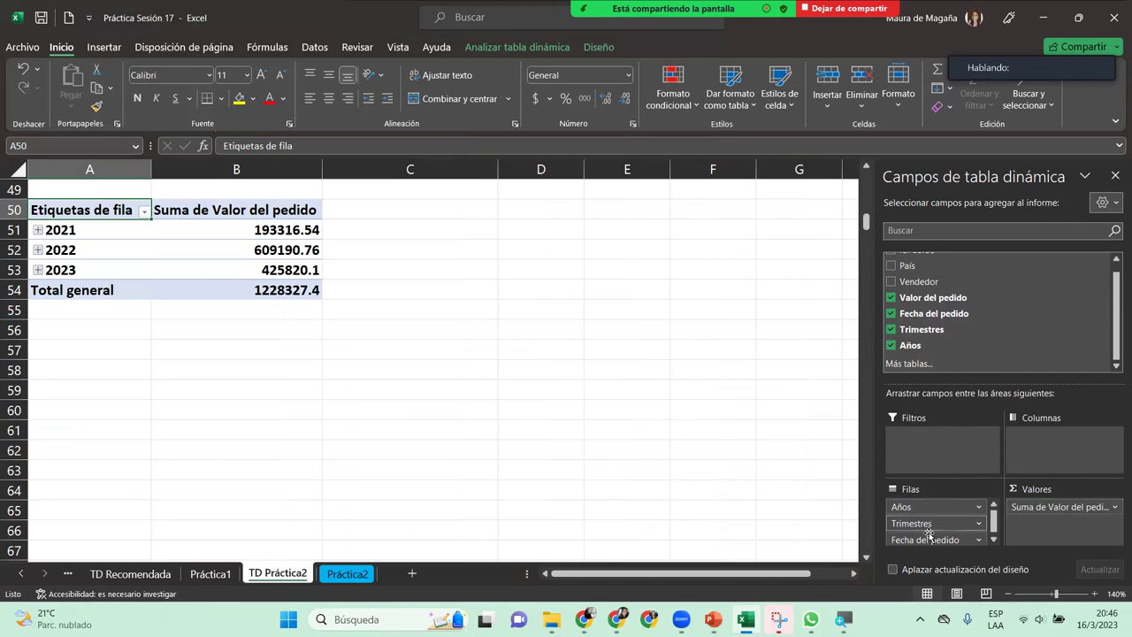
{"action": "left_click", "coordinate": [995, 537]}
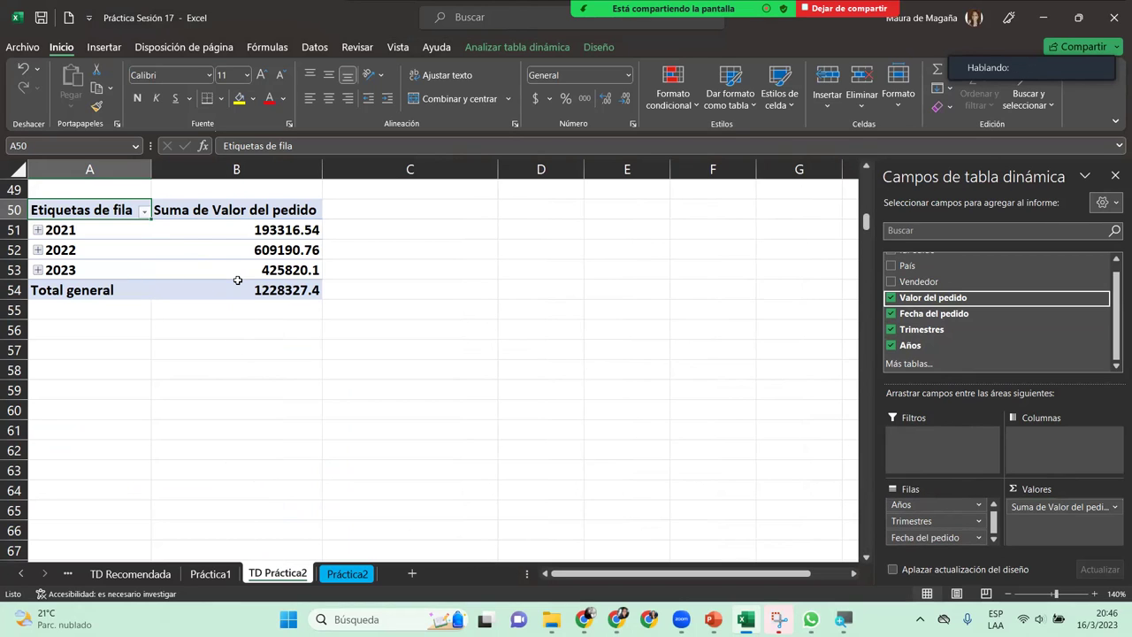
{"action": "left_click", "coordinate": [79, 233]}
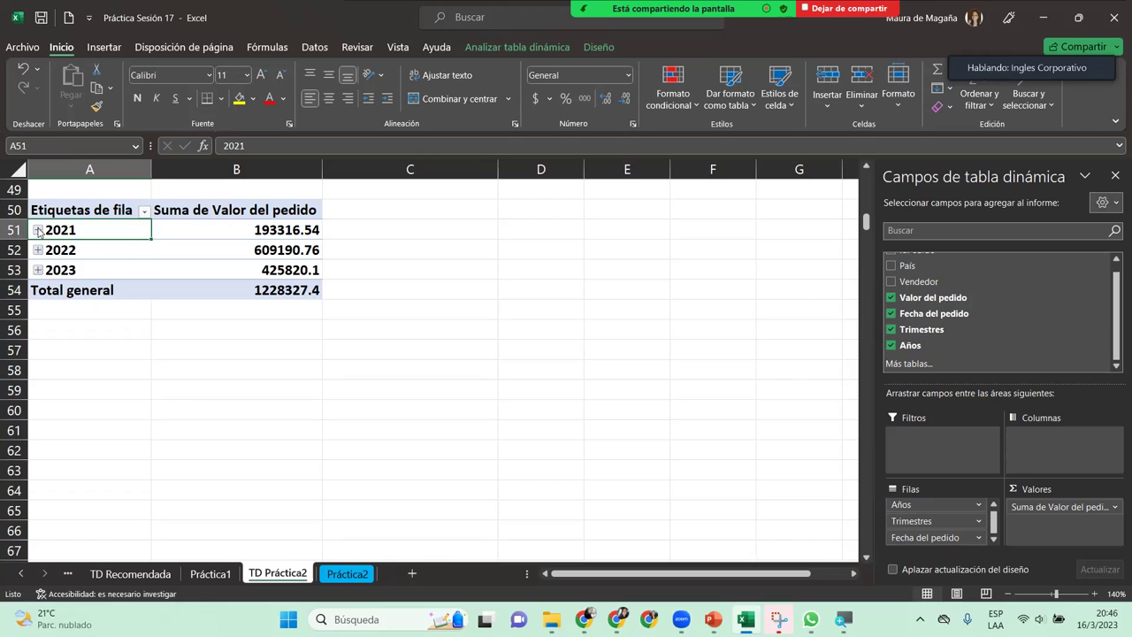
- Expand 2021 into its quarters and show the months of Trim.3
{"action": "left_click", "coordinate": [38, 230]}
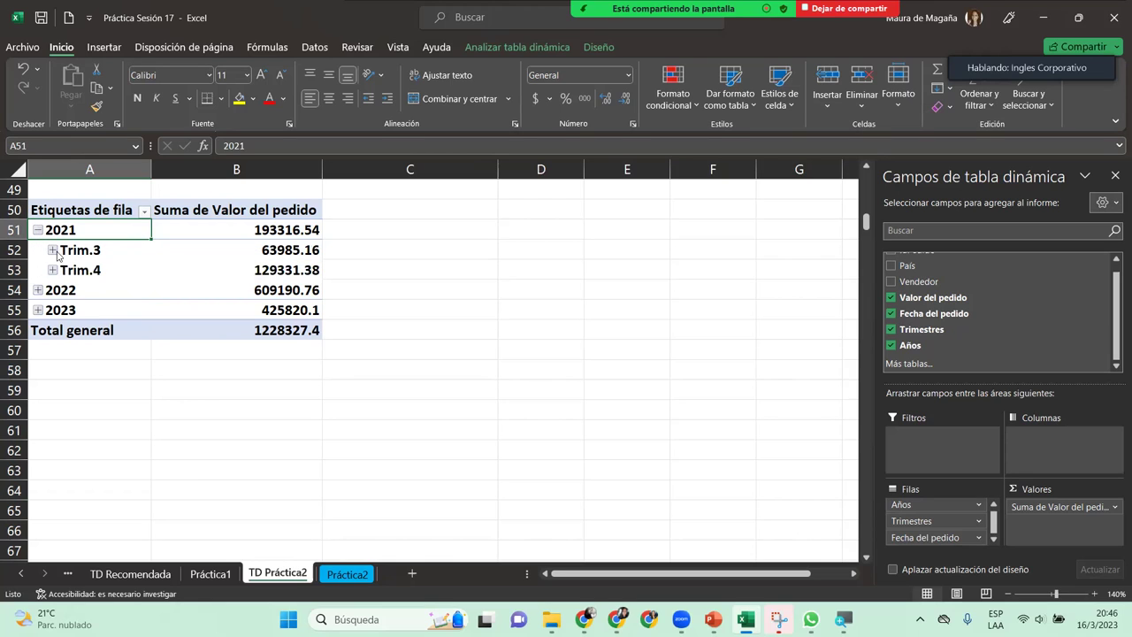
{"action": "left_click", "coordinate": [52, 251]}
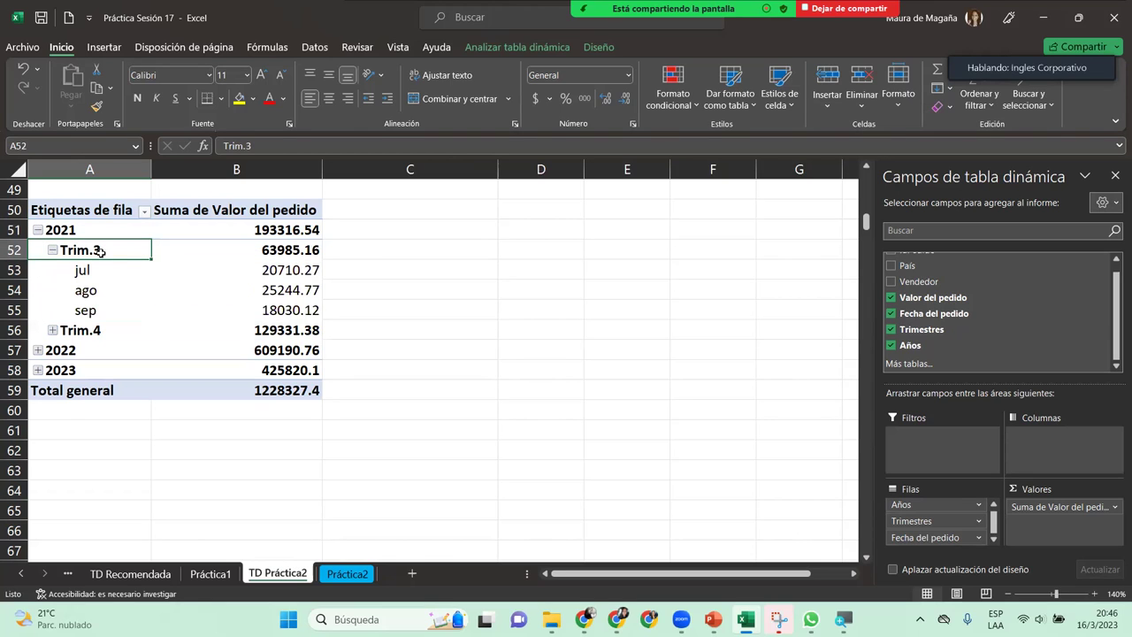
{"action": "left_click", "coordinate": [53, 329]}
{"action": "left_click", "coordinate": [53, 329]}
- Expand the entire year field to quarters and show 2021's Trim.4 months
{"action": "right_click", "coordinate": [96, 232]}
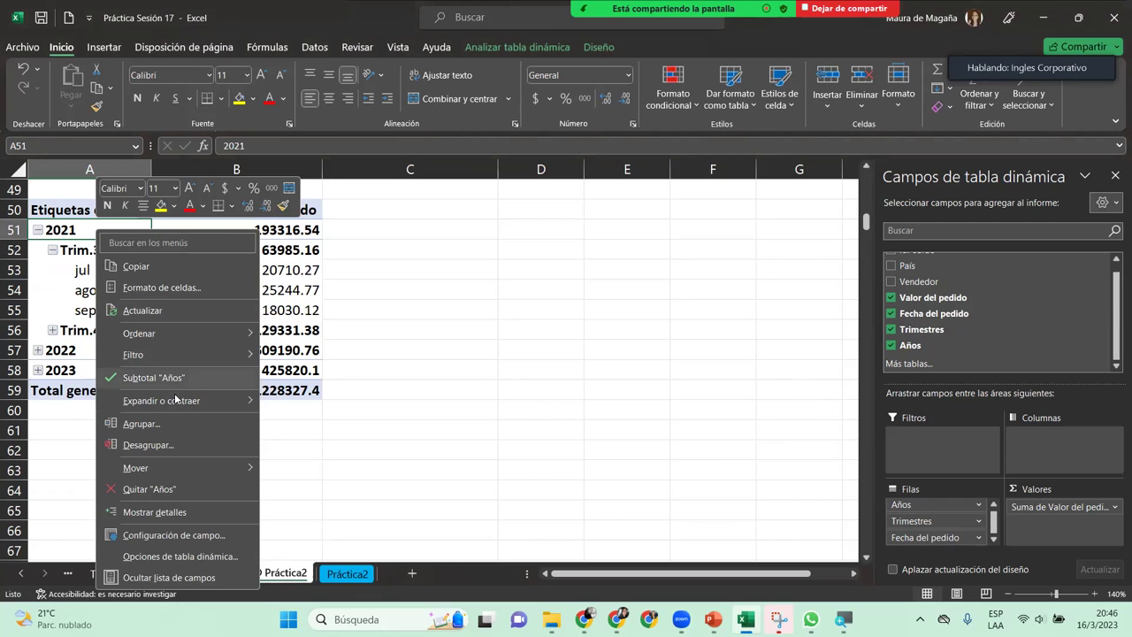
{"action": "mouse_move", "coordinate": [178, 403]}
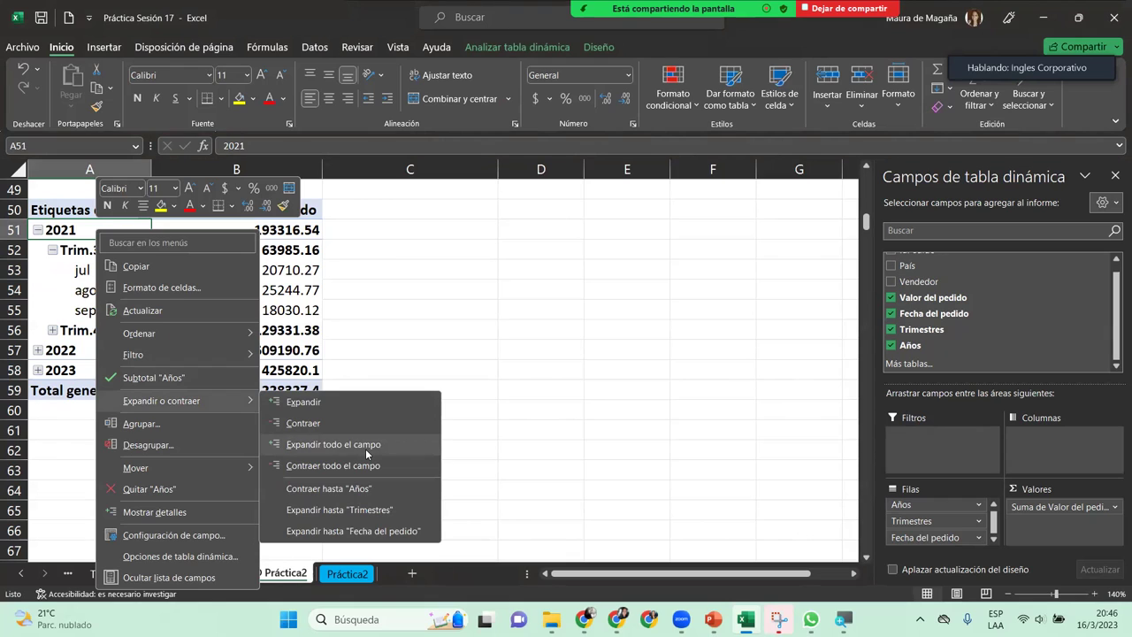
{"action": "left_click", "coordinate": [366, 448]}
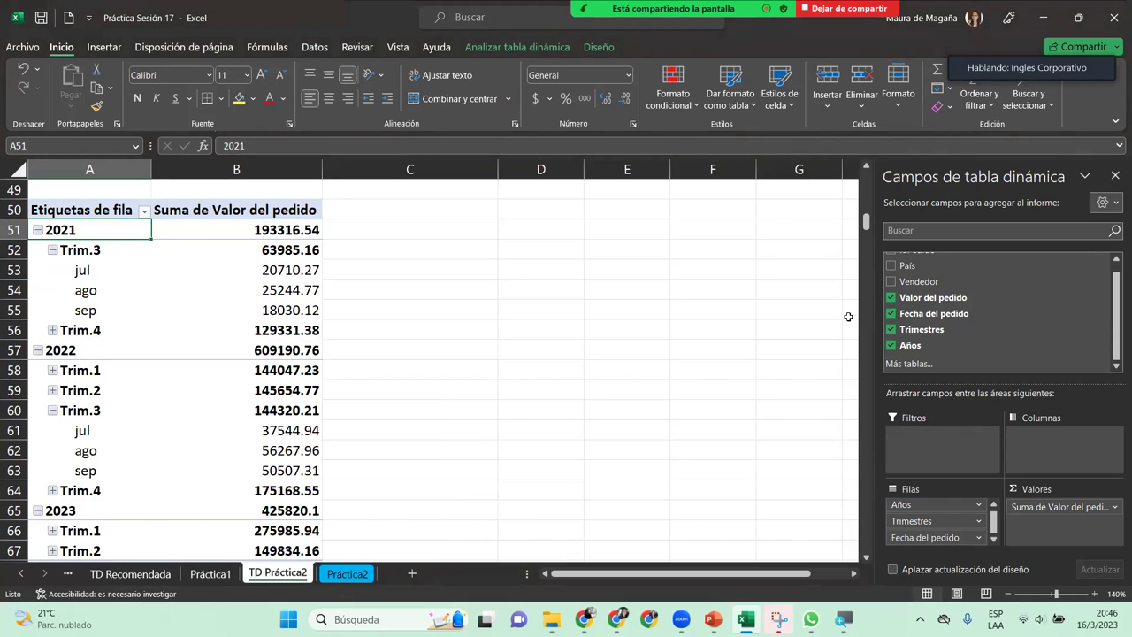
{"action": "mouse_move", "coordinate": [867, 221]}
{"action": "left_mouse_down"}
{"action": "mouse_move", "coordinate": [868, 231]}
{"action": "mouse_move", "coordinate": [868, 221]}
{"action": "left_mouse_up"}
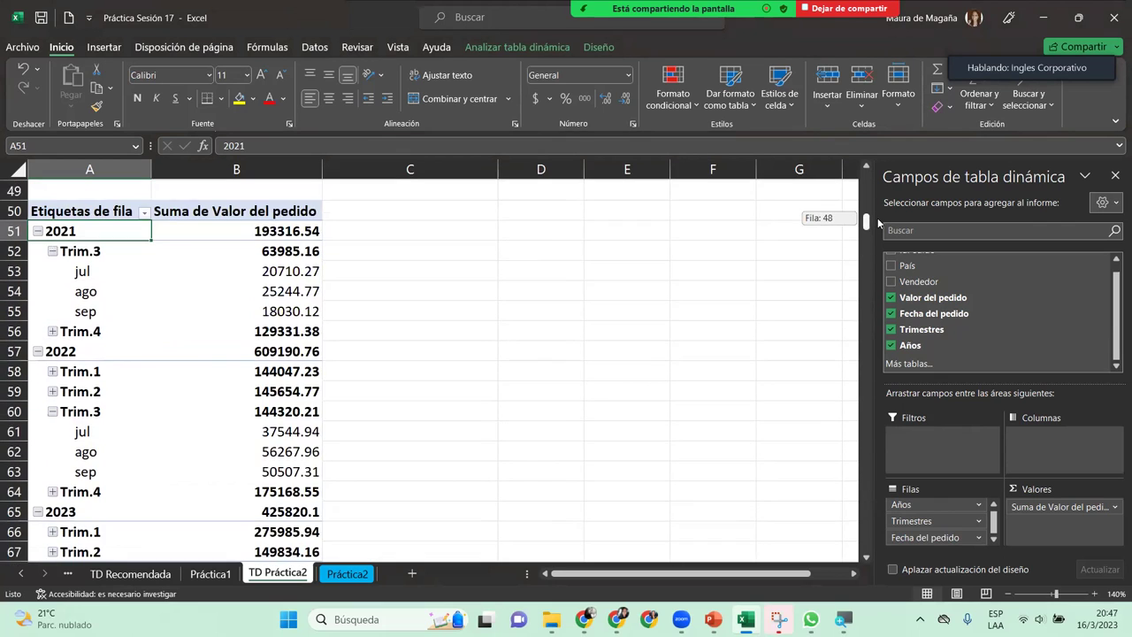
{"action": "left_click", "coordinate": [51, 330]}
{"action": "right_click", "coordinate": [51, 330]}
{"action": "key", "text": "Escape"}
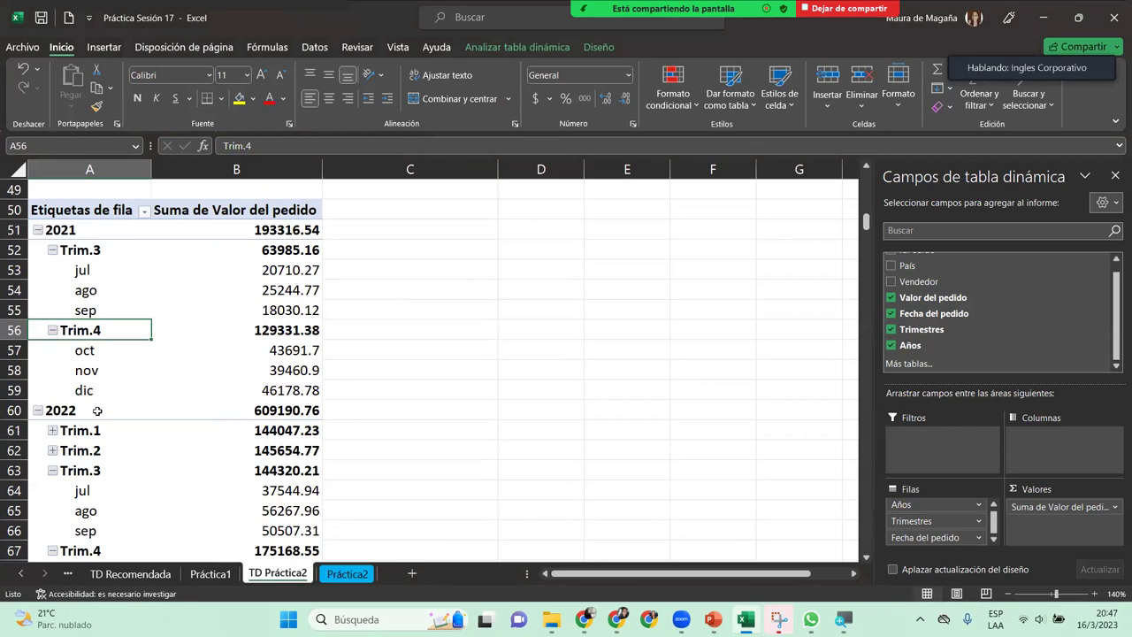
- Review the 2022 row's expand options without changing them, then select the 2021 label
{"action": "right_click", "coordinate": [97, 411]}
{"action": "mouse_move", "coordinate": [223, 290]}
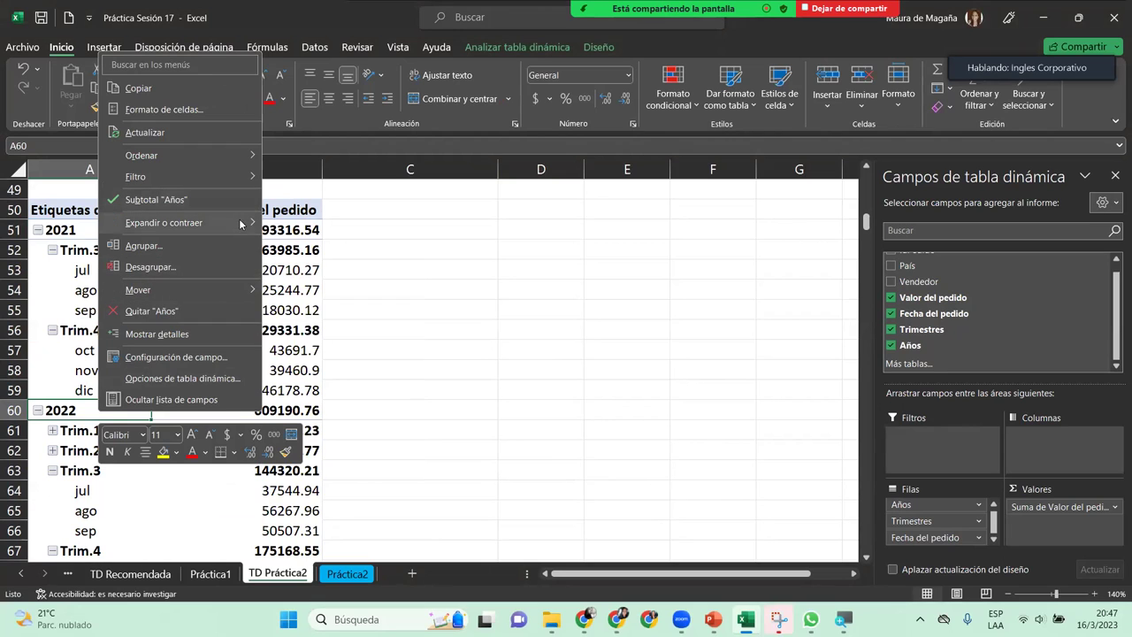
{"action": "mouse_move", "coordinate": [238, 225]}
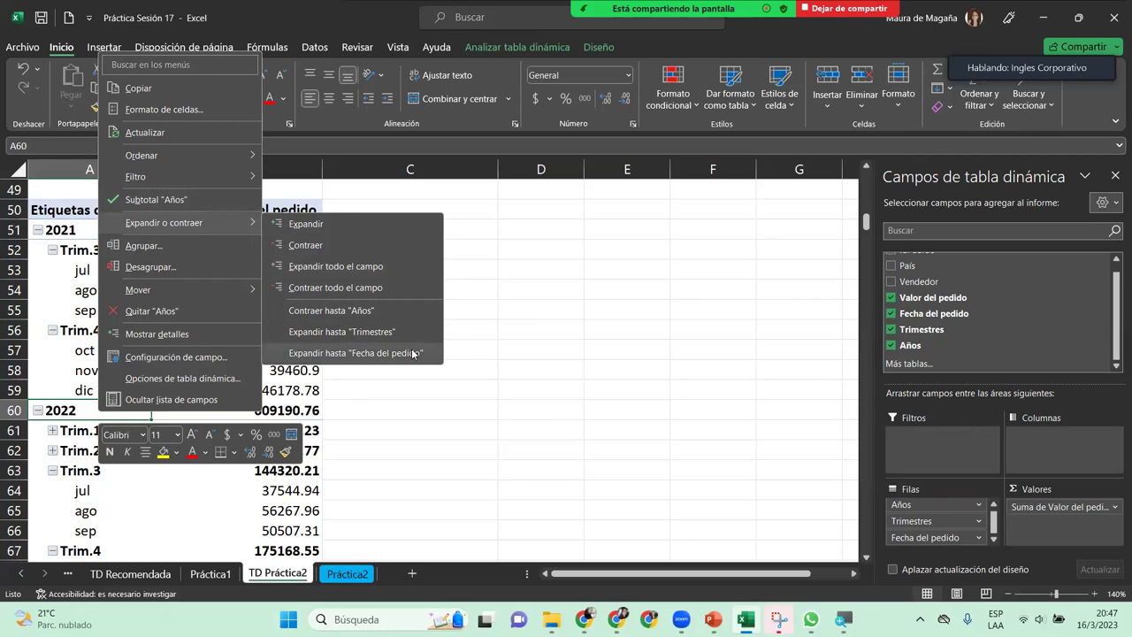
{"action": "key", "text": "Escape"}
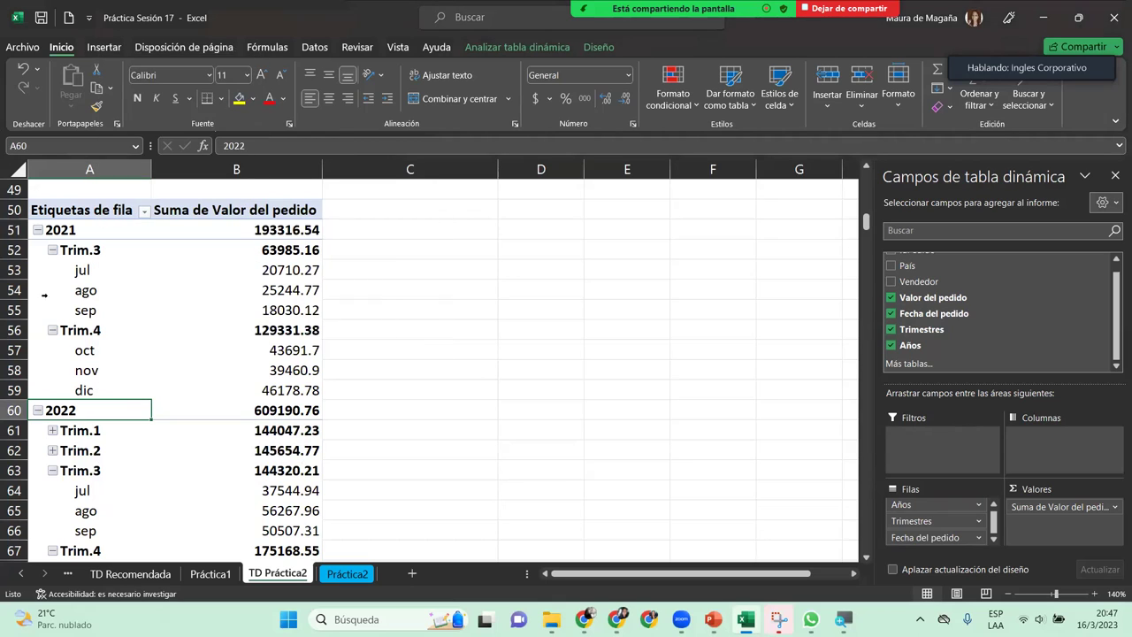
{"action": "left_click", "coordinate": [70, 317]}
{"action": "left_click", "coordinate": [76, 269]}
{"action": "left_click", "coordinate": [76, 232]}
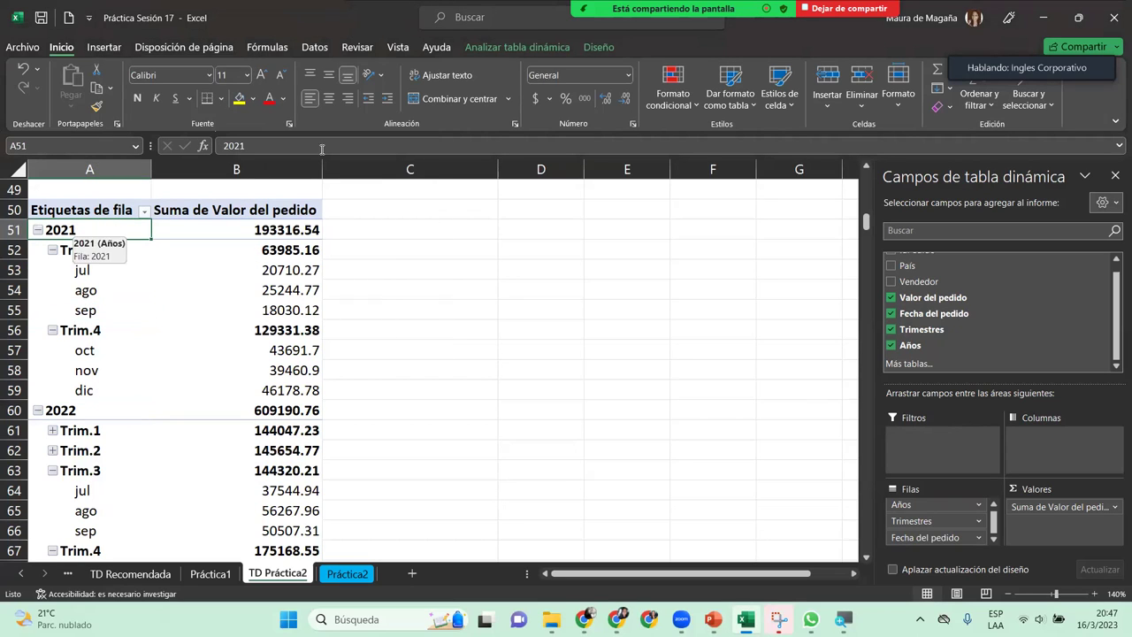
- Regroup Fecha del pedido by Meses and Años only, dropping Trimestres
{"action": "left_click", "coordinate": [554, 49]}
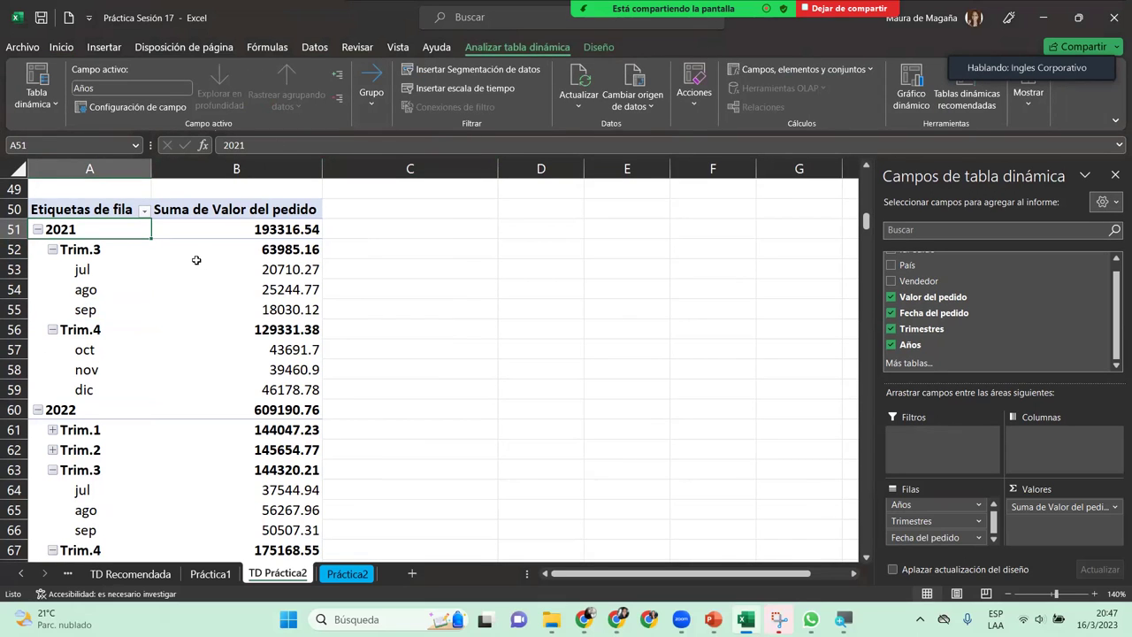
{"action": "left_click", "coordinate": [375, 109]}
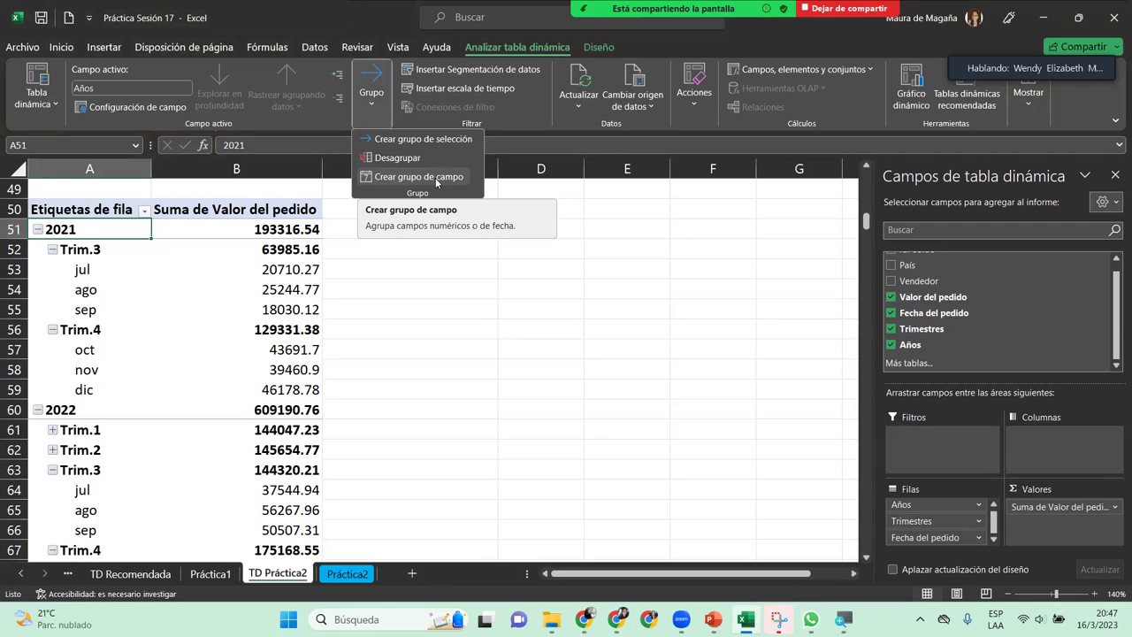
{"action": "left_click", "coordinate": [436, 179]}
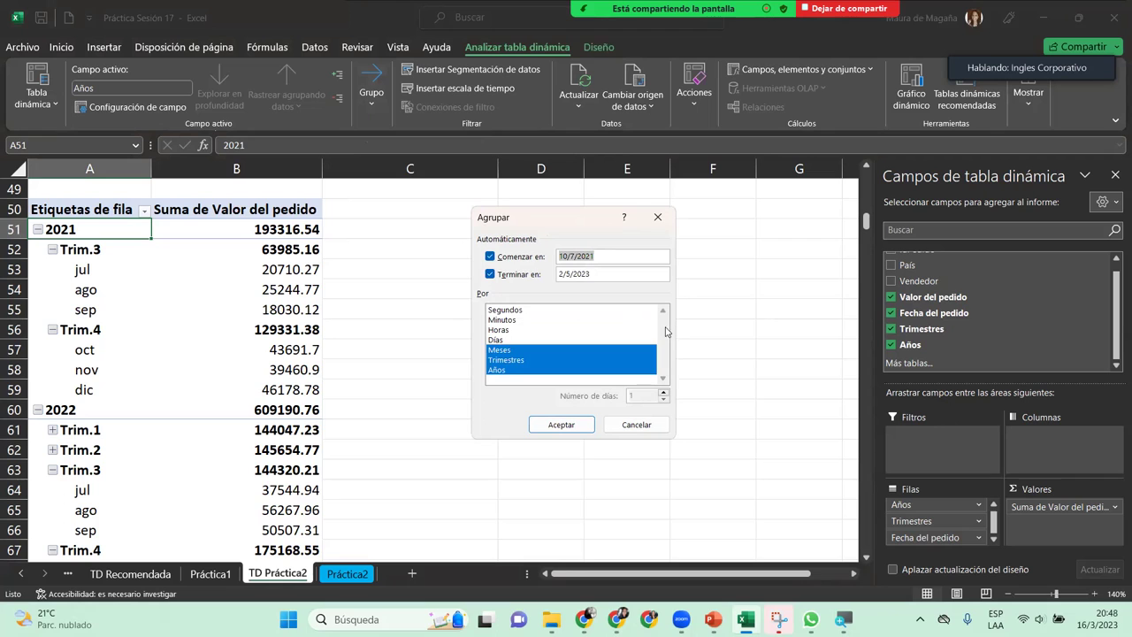
{"action": "key", "text": "Return"}
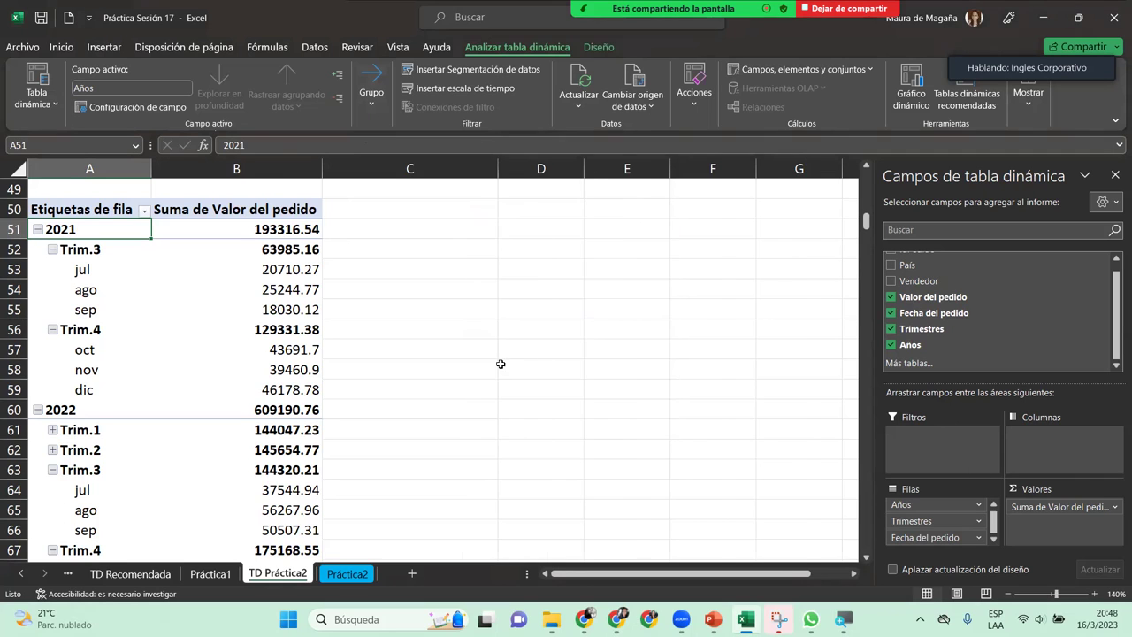
{"action": "left_click", "coordinate": [371, 88]}
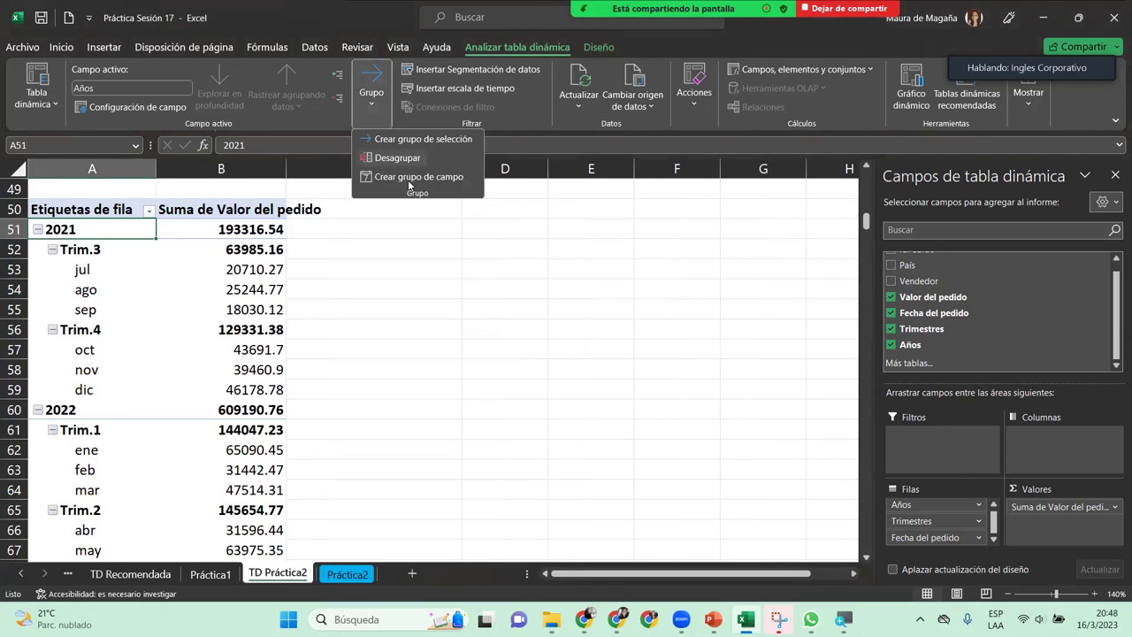
{"action": "left_click", "coordinate": [418, 182]}
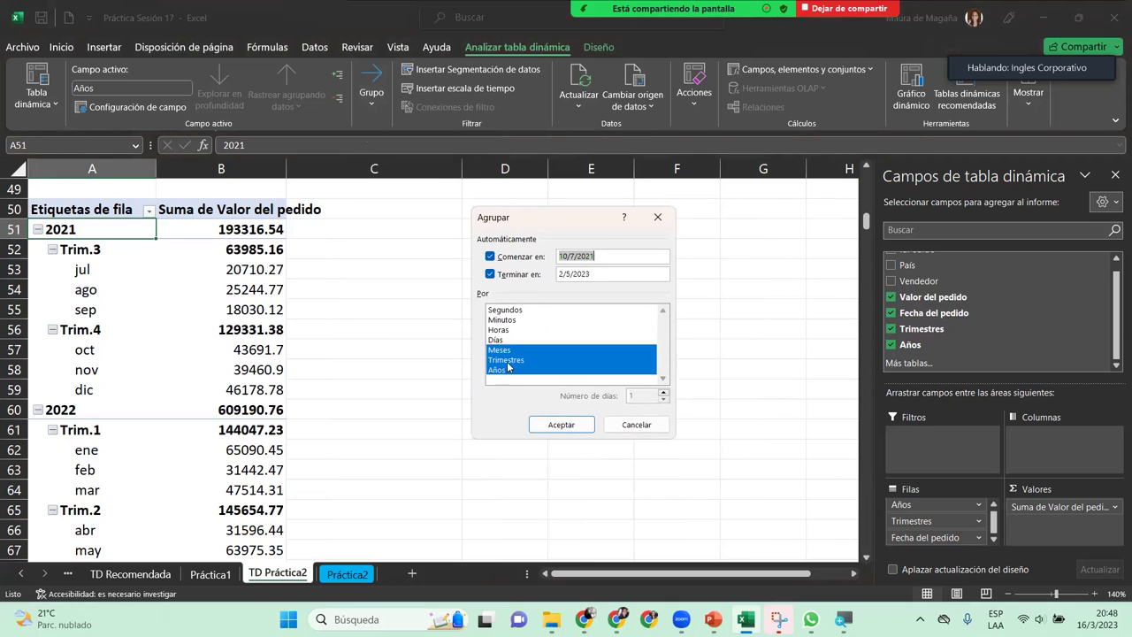
{"action": "left_click", "coordinate": [519, 352]}
{"action": "left_click", "coordinate": [519, 360]}
{"action": "left_click", "coordinate": [508, 371]}
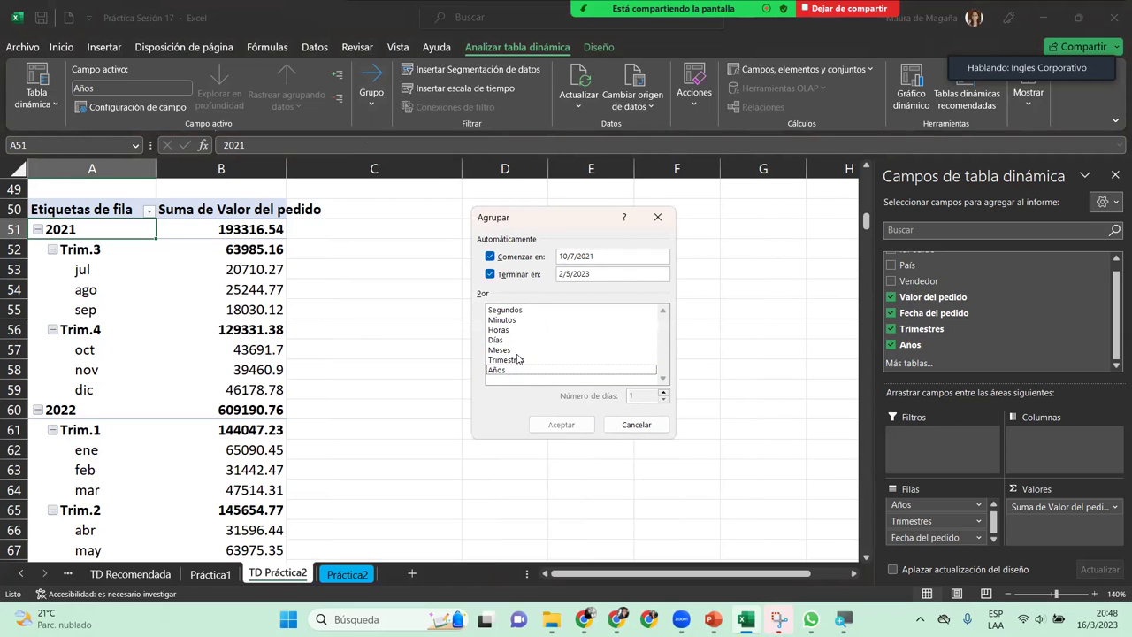
{"action": "left_click", "coordinate": [511, 371]}
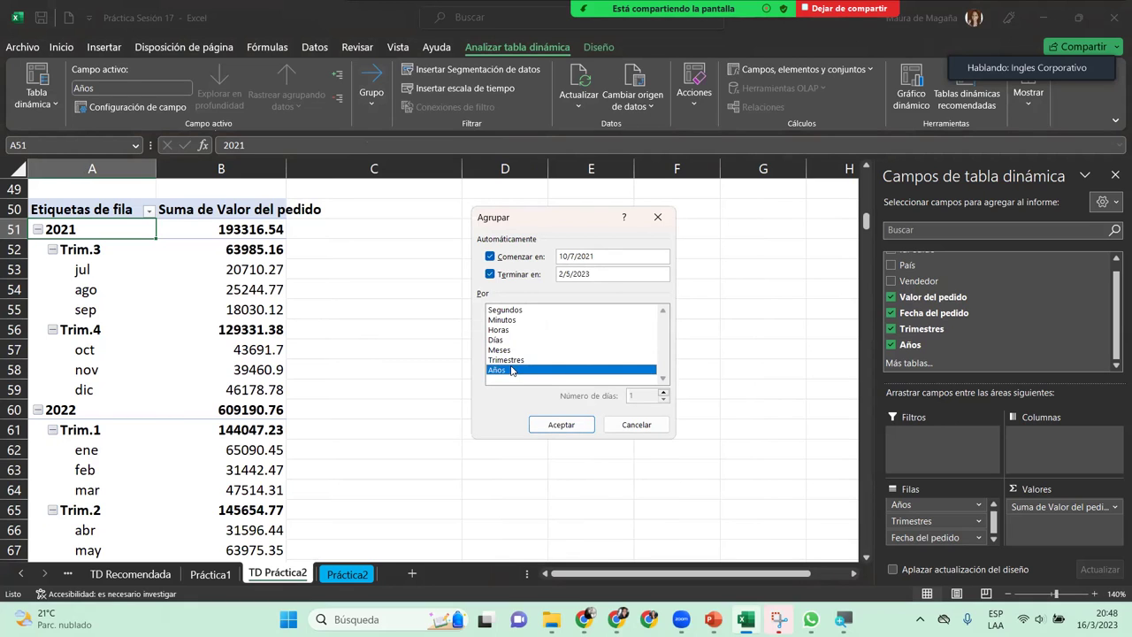
{"action": "left_click", "coordinate": [519, 350]}
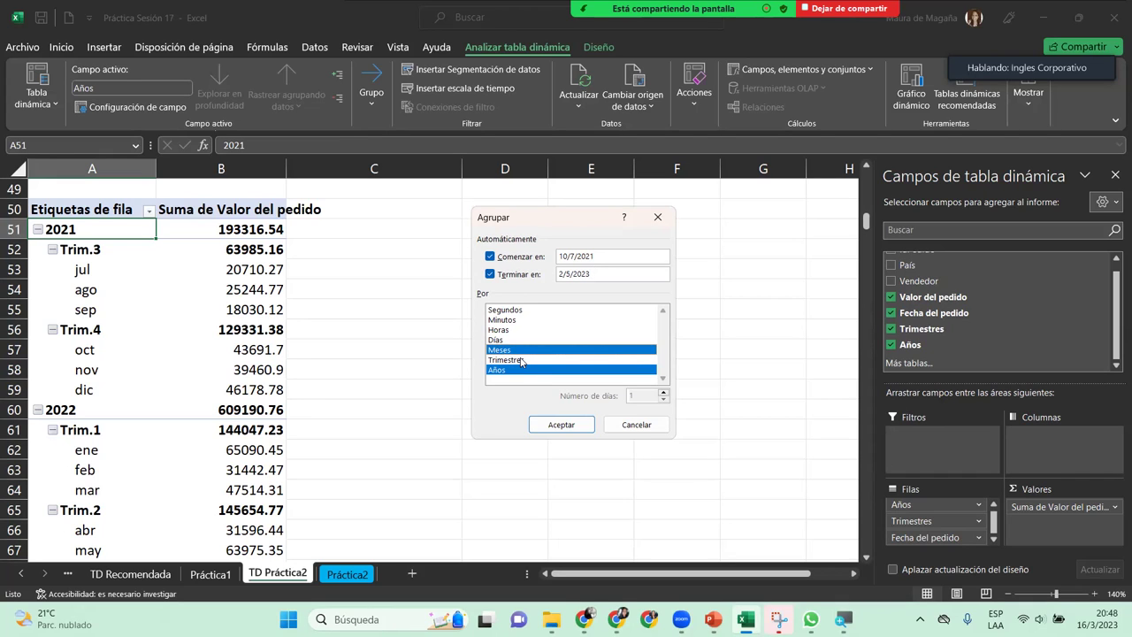
{"action": "left_click", "coordinate": [561, 426]}
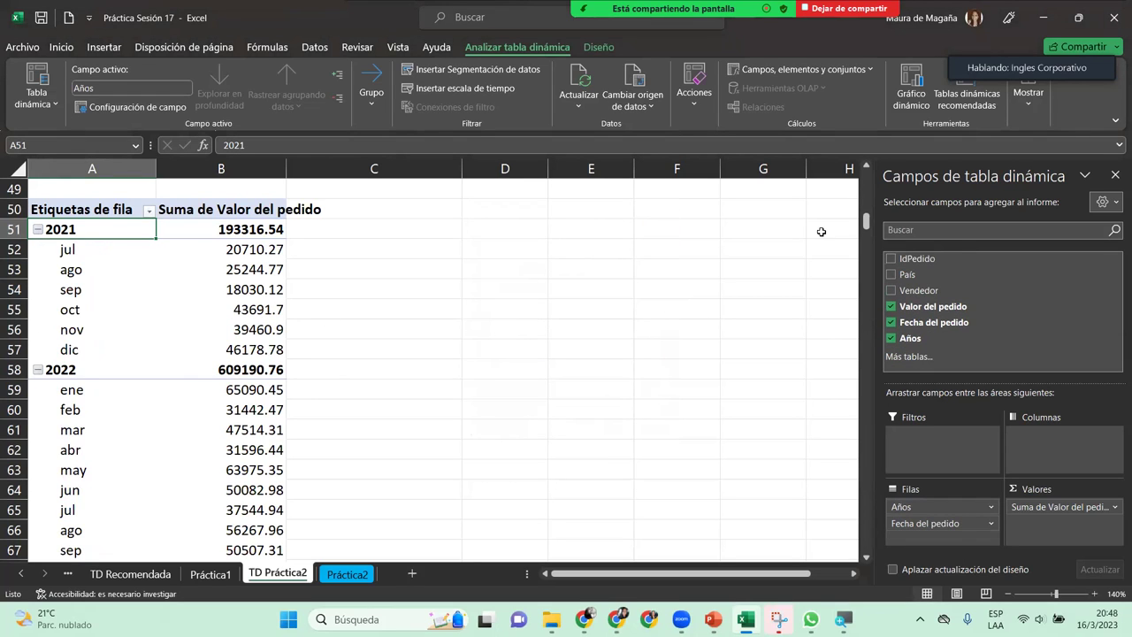
{"action": "mouse_move", "coordinate": [867, 217]}
{"action": "left_mouse_down"}
{"action": "mouse_move", "coordinate": [872, 237]}
{"action": "mouse_move", "coordinate": [883, 212]}
{"action": "left_mouse_up"}
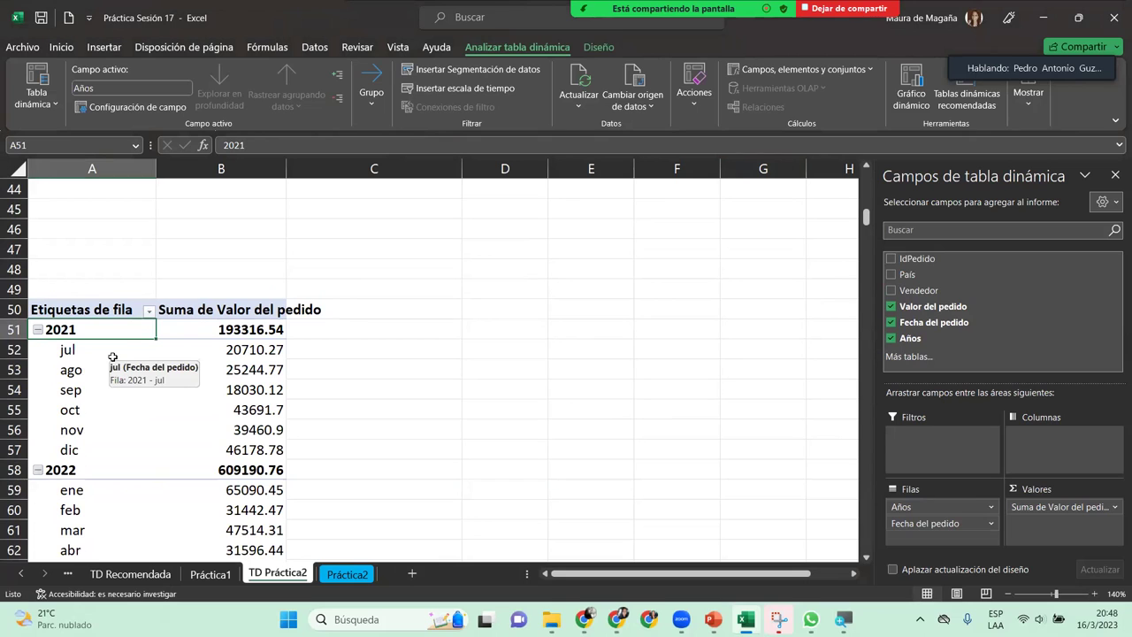
{"action": "left_click", "coordinate": [371, 88]}
{"action": "left_click", "coordinate": [392, 179]}
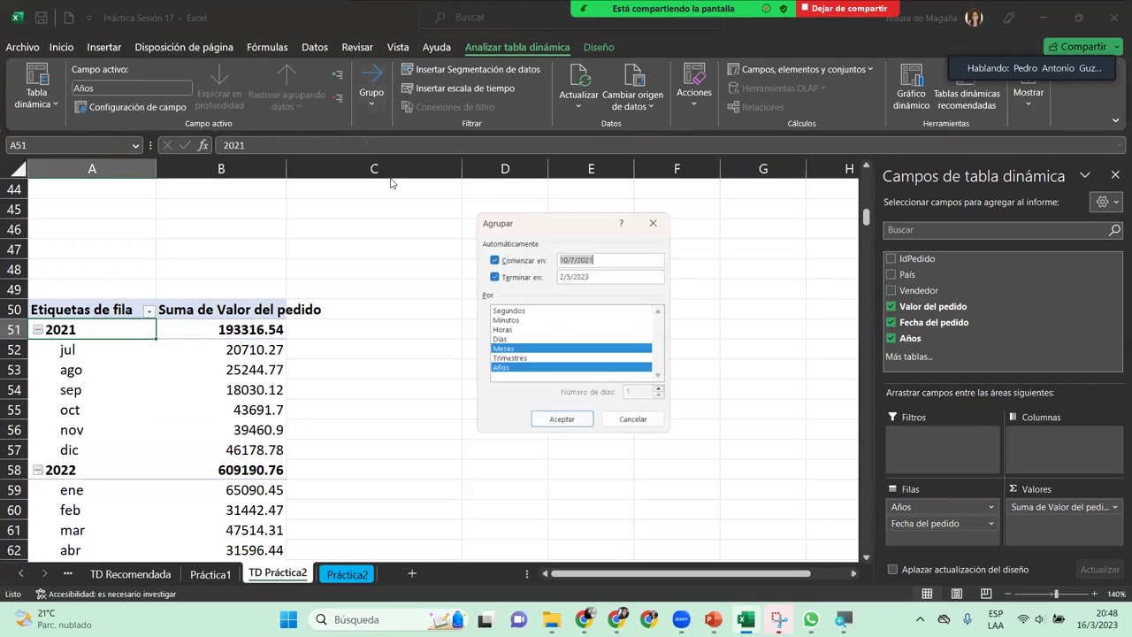
{"action": "left_click", "coordinate": [626, 256]}
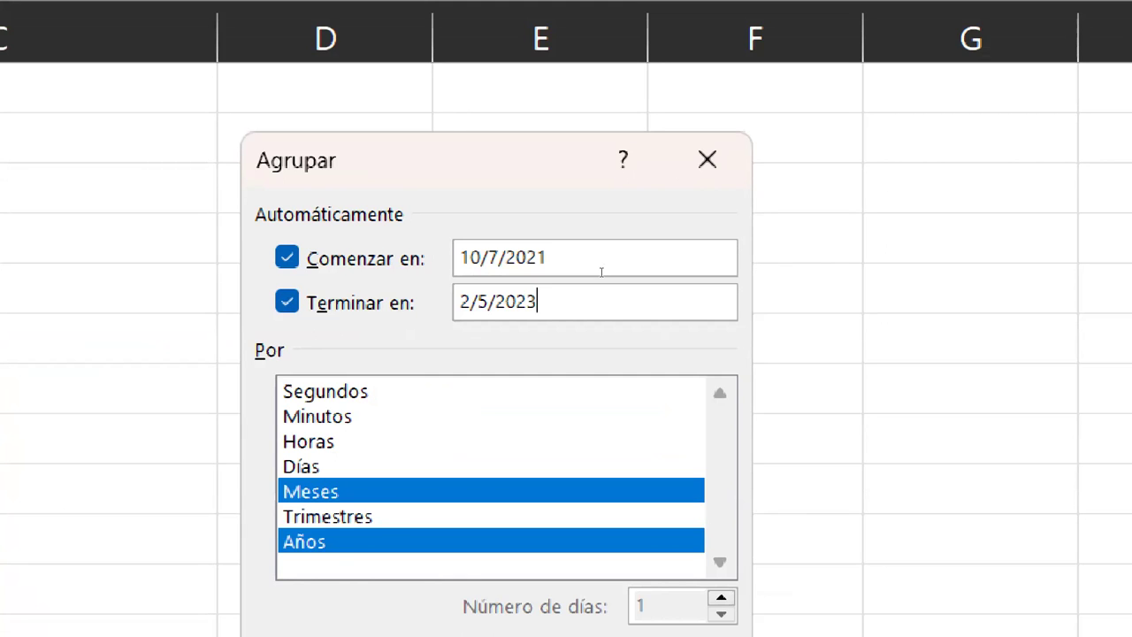
{"action": "key", "text": "BackSpace"}
{"action": "type", "text": "2"}
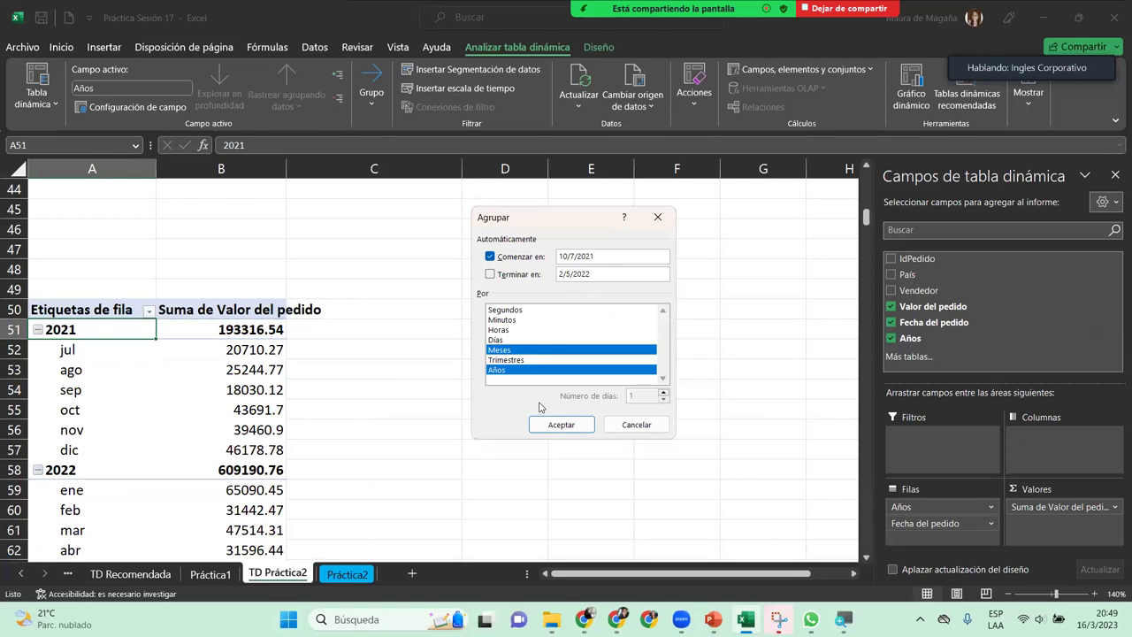
{"action": "left_click", "coordinate": [561, 424]}
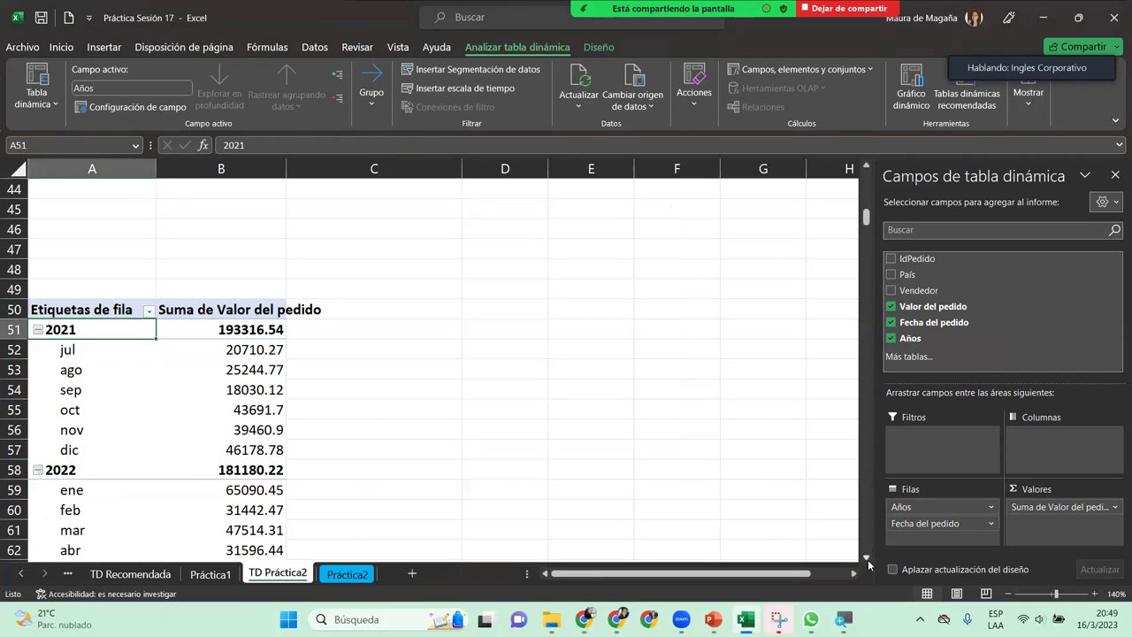
{"action": "left_click", "coordinate": [867, 558]}
{"action": "left_click", "coordinate": [866, 558]}
{"action": "scroll", "coordinate": [120, 480], "scroll_direction": "down", "scroll_amount": 3}
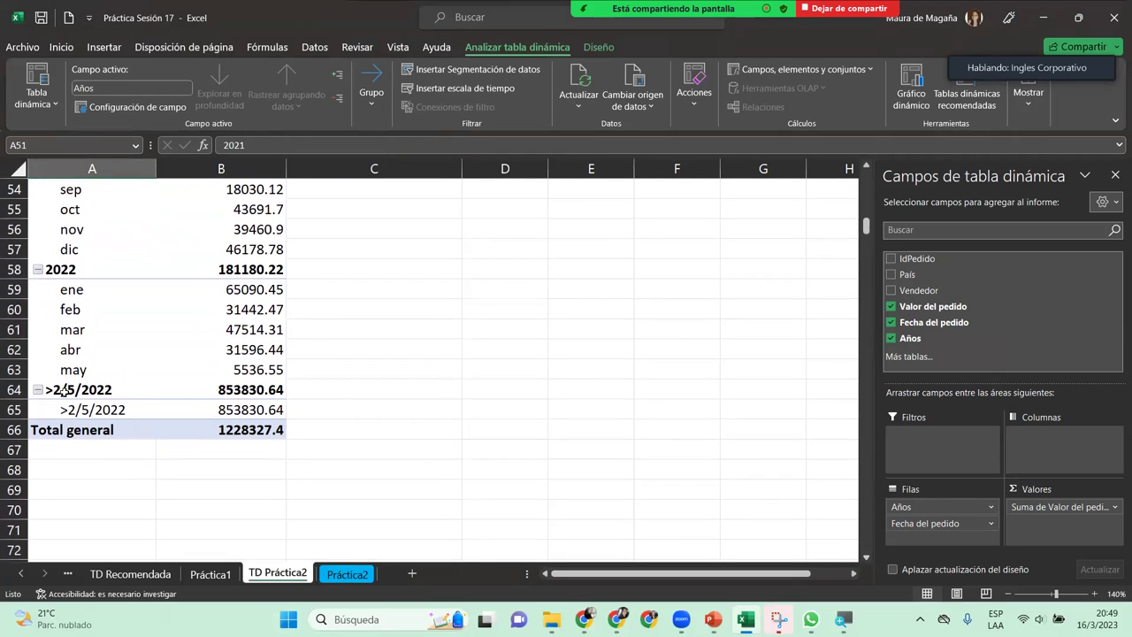
{"action": "left_click", "coordinate": [67, 393]}
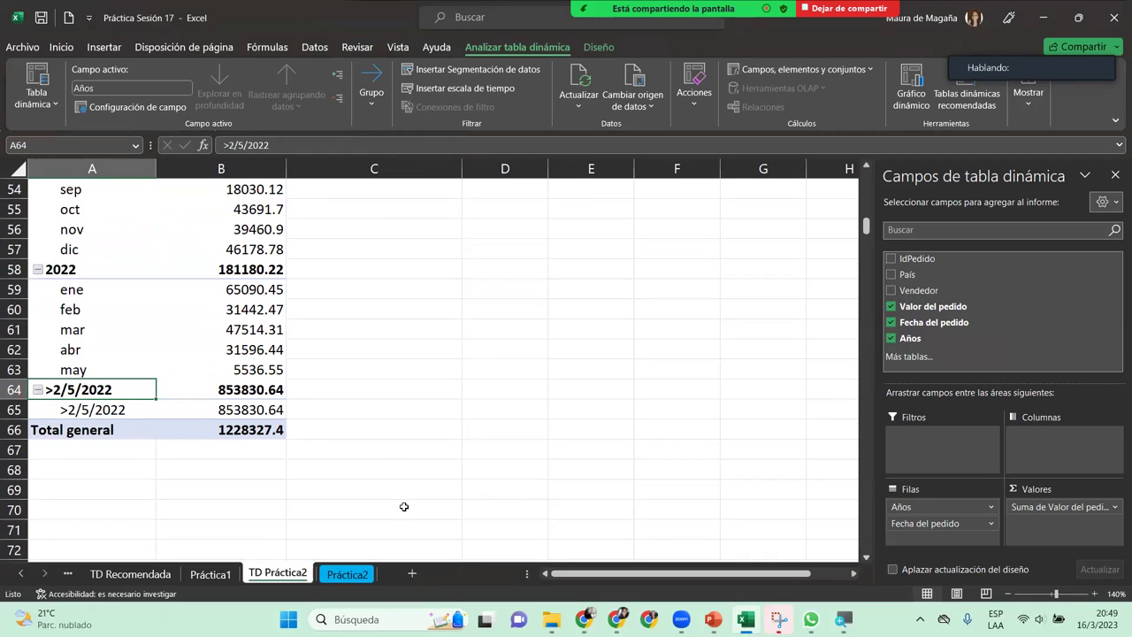
- On Práctica2, sort the orders by date from oldest to newest and scroll through them
{"action": "left_click", "coordinate": [336, 574]}
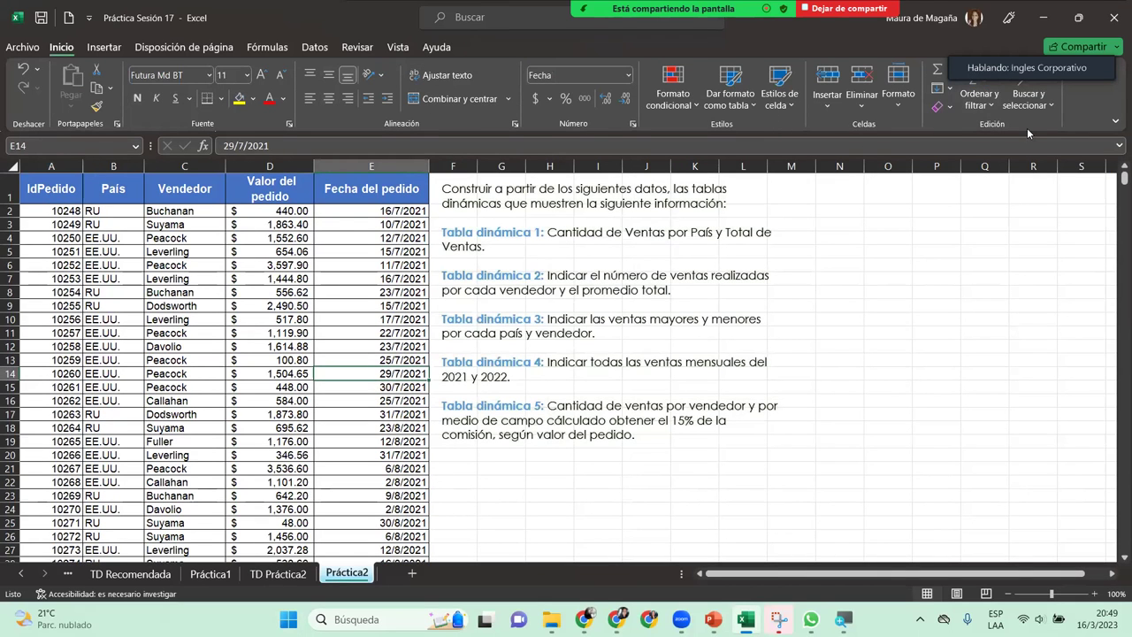
{"action": "left_click", "coordinate": [978, 99]}
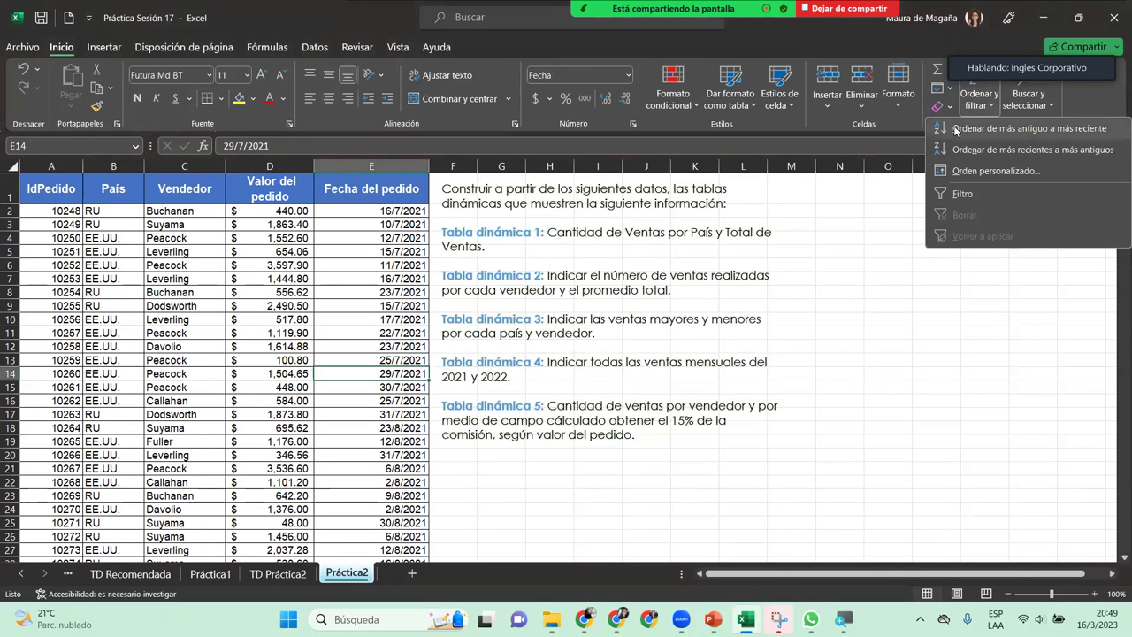
{"action": "left_click", "coordinate": [956, 128]}
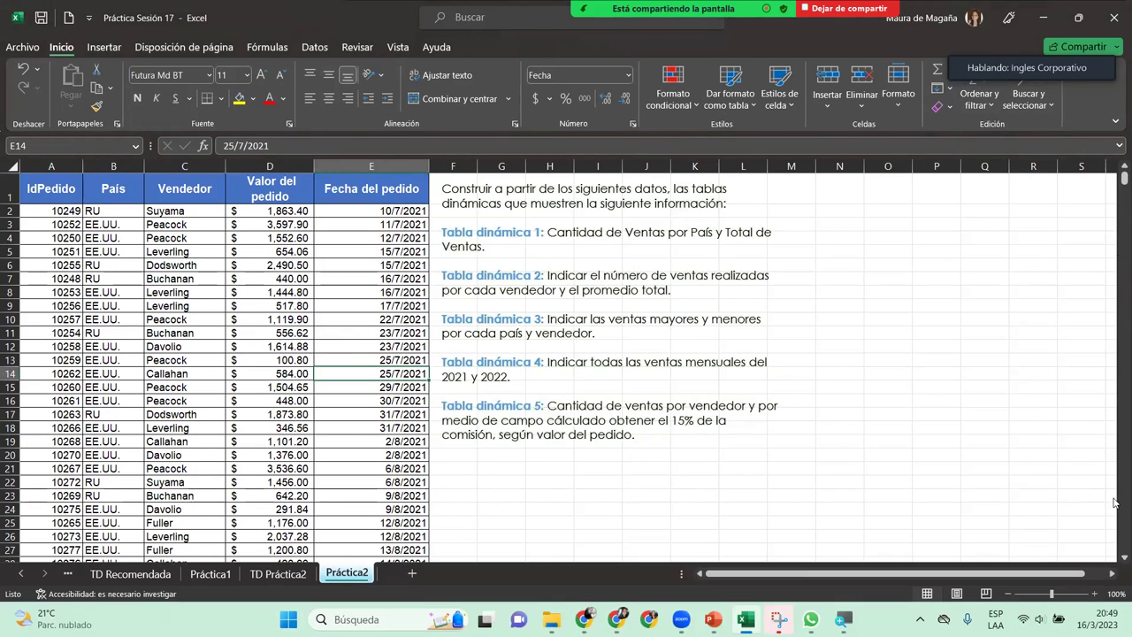
{"action": "scroll", "coordinate": [1114, 560], "scroll_direction": "down", "scroll_amount": 5}
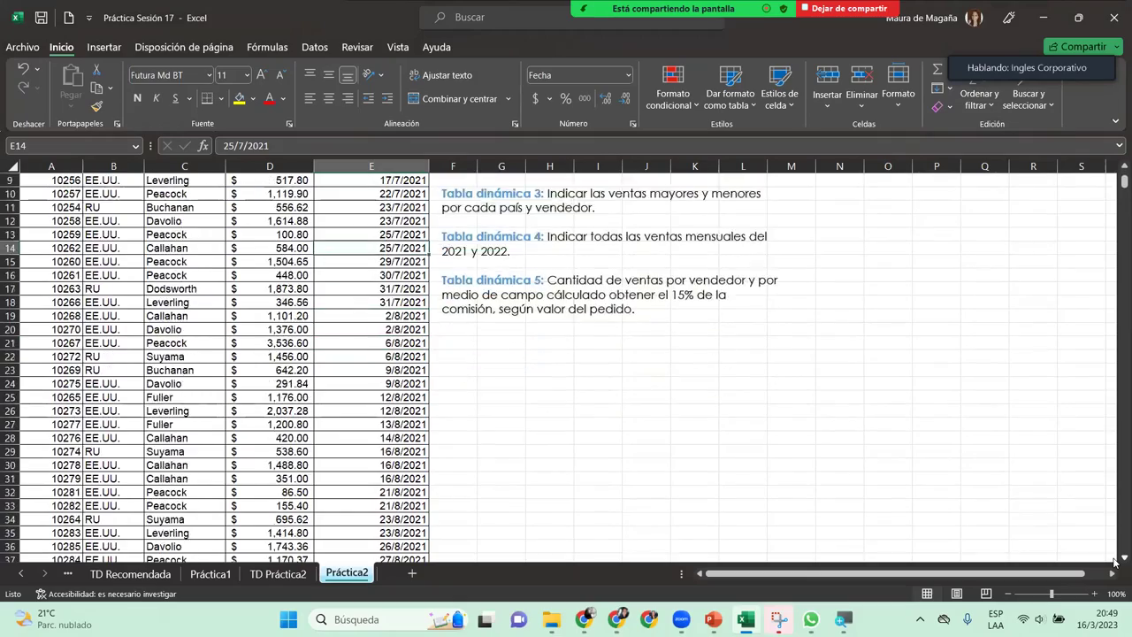
{"action": "scroll", "coordinate": [1114, 560], "scroll_direction": "down", "scroll_amount": 3}
{"action": "scroll", "coordinate": [1114, 561], "scroll_direction": "down", "scroll_amount": 3}
{"action": "scroll", "coordinate": [1114, 561], "scroll_direction": "down", "scroll_amount": 3}
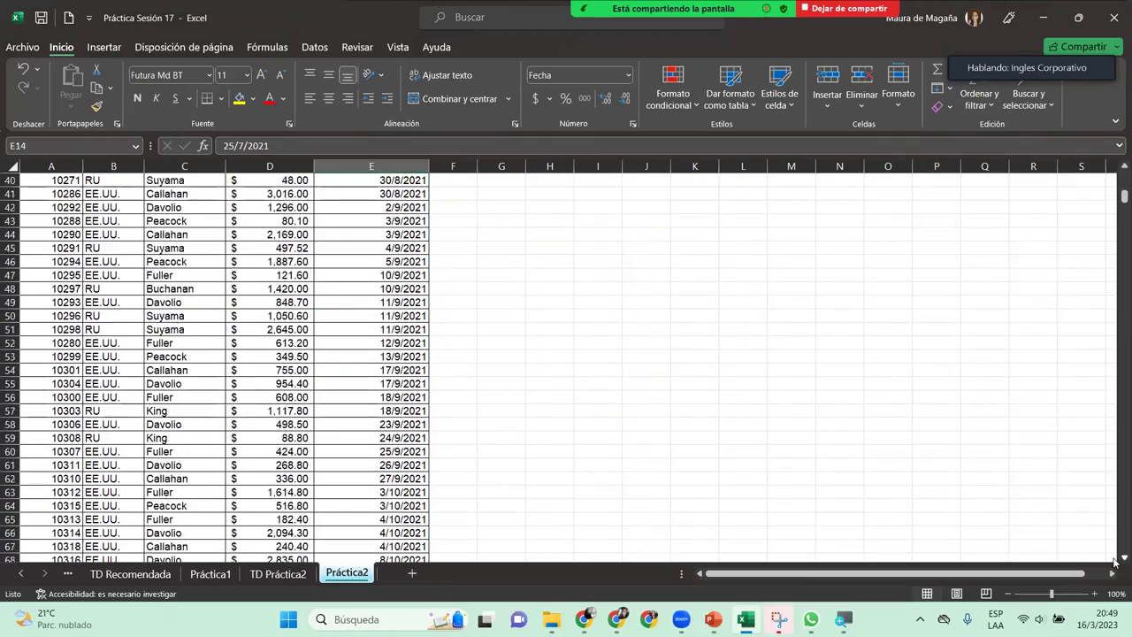
{"action": "scroll", "coordinate": [1114, 561], "scroll_direction": "down", "scroll_amount": 3}
{"action": "scroll", "coordinate": [1114, 561], "scroll_direction": "down", "scroll_amount": 3}
{"action": "scroll", "coordinate": [1114, 561], "scroll_direction": "down", "scroll_amount": 3}
{"action": "scroll", "coordinate": [1114, 560], "scroll_direction": "down", "scroll_amount": 3}
{"action": "scroll", "coordinate": [1114, 561], "scroll_direction": "down", "scroll_amount": 3}
{"action": "scroll", "coordinate": [1114, 560], "scroll_direction": "down", "scroll_amount": 3}
{"action": "scroll", "coordinate": [1114, 560], "scroll_direction": "down", "scroll_amount": 3}
{"action": "scroll", "coordinate": [1113, 560], "scroll_direction": "down", "scroll_amount": 3}
{"action": "scroll", "coordinate": [1114, 561], "scroll_direction": "down", "scroll_amount": 3}
{"action": "scroll", "coordinate": [1114, 561], "scroll_direction": "down", "scroll_amount": 3}
{"action": "scroll", "coordinate": [1114, 561], "scroll_direction": "down", "scroll_amount": 1}
- Check the sorted order dates in column E, such as E125 and E3
{"action": "left_click", "coordinate": [388, 156]}
{"action": "left_click", "coordinate": [389, 190]}
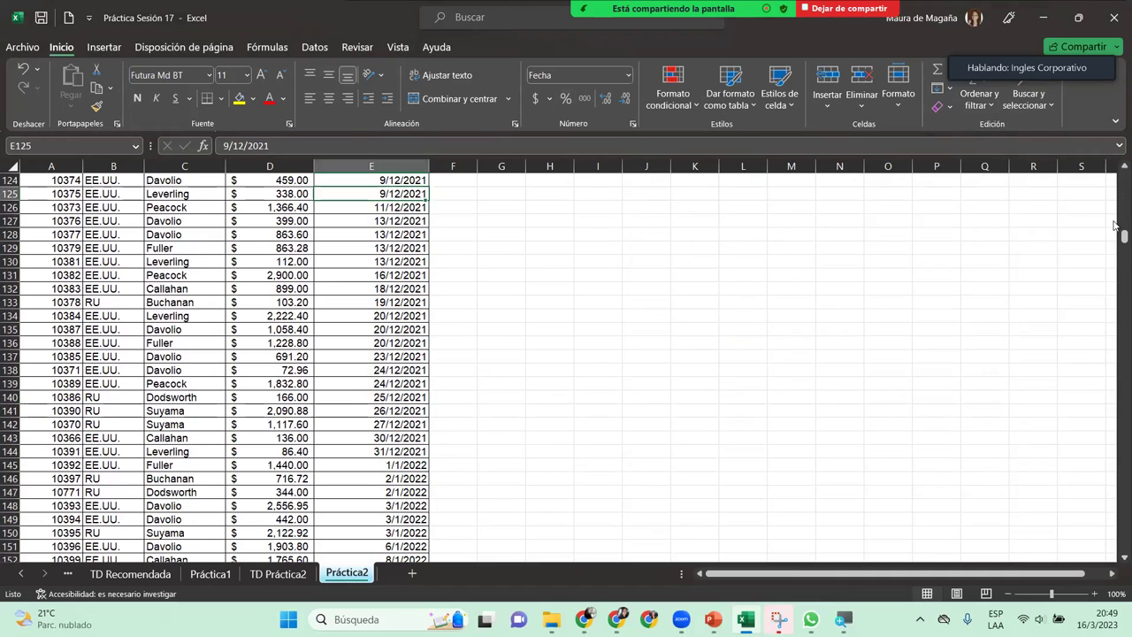
{"action": "left_click_drag", "start_coordinate": [1122, 234], "coordinate": [1123, 181]}
{"action": "left_click", "coordinate": [375, 224]}
{"action": "left_click", "coordinate": [398, 51]}
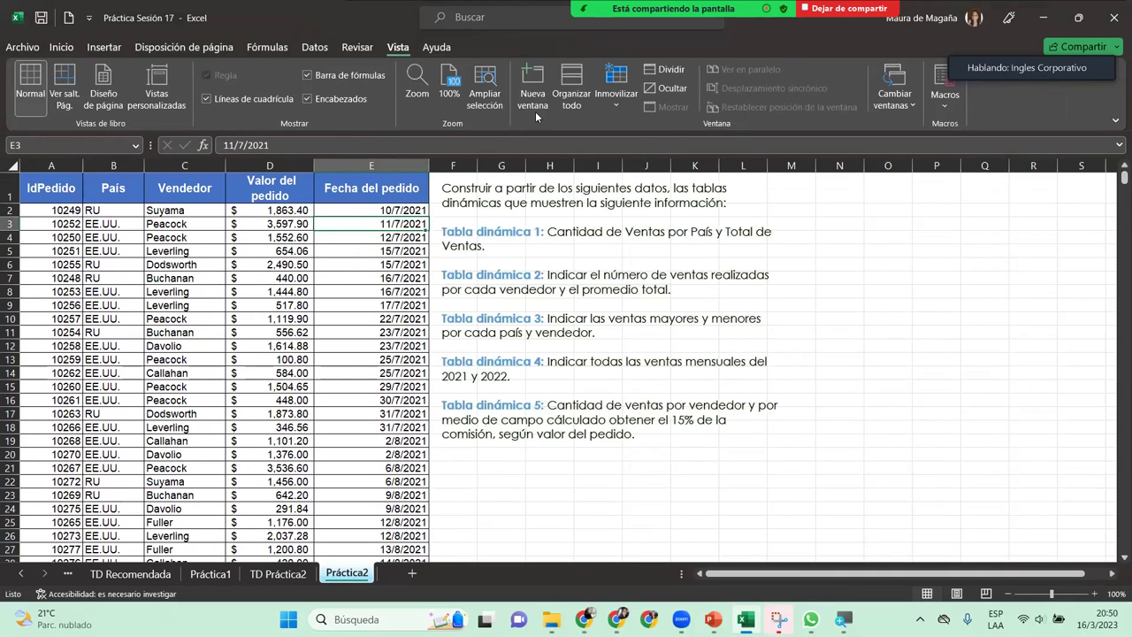
- Filter the Fecha del pedido column to show only 2022 orders
{"action": "left_click", "coordinate": [314, 47]}
{"action": "left_click", "coordinate": [527, 84]}
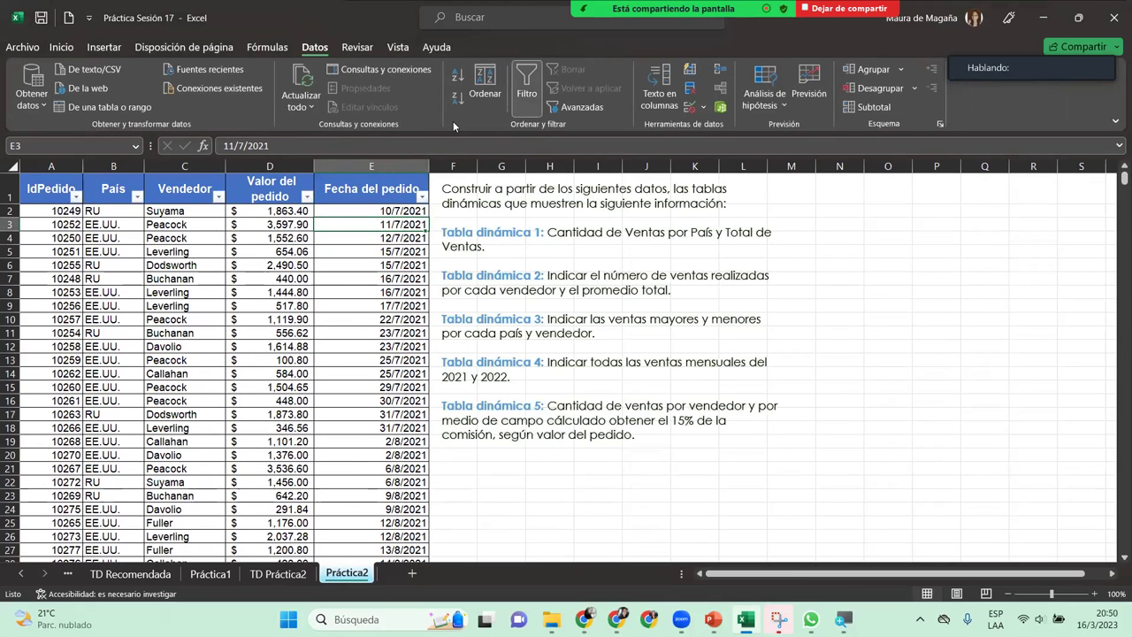
{"action": "left_click", "coordinate": [422, 197]}
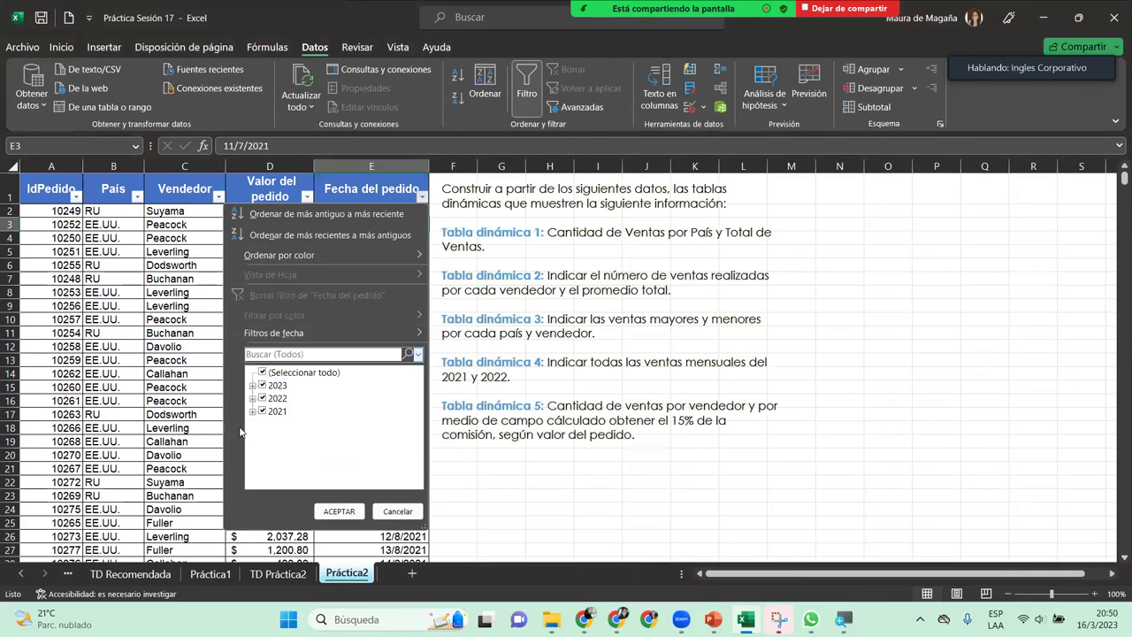
{"action": "left_click", "coordinate": [262, 411]}
{"action": "left_click", "coordinate": [262, 386]}
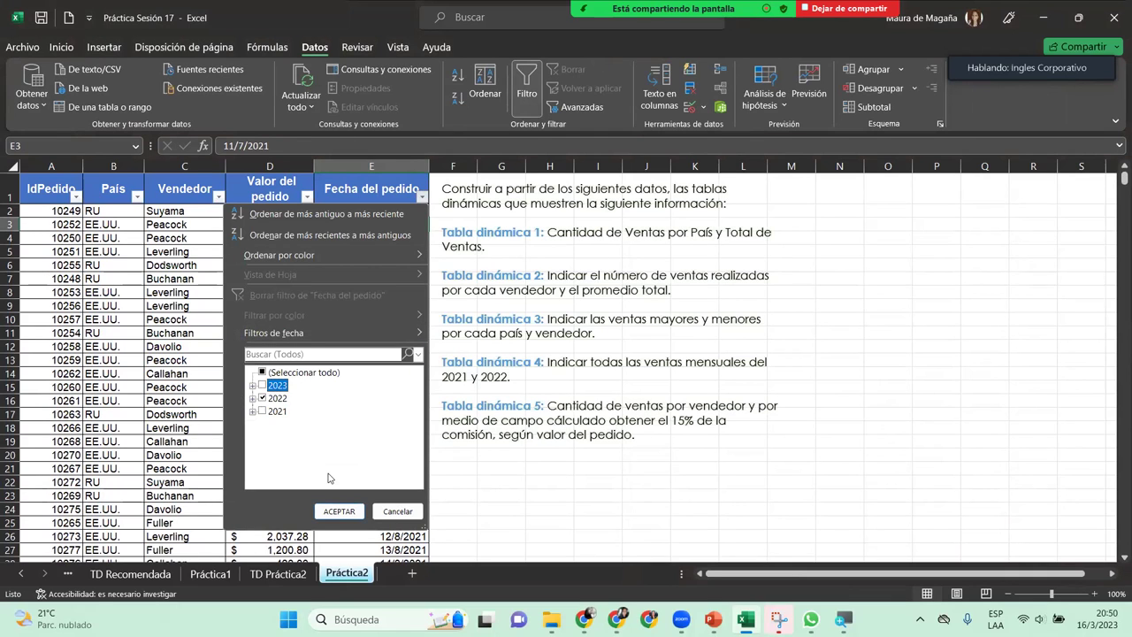
{"action": "left_click", "coordinate": [338, 511]}
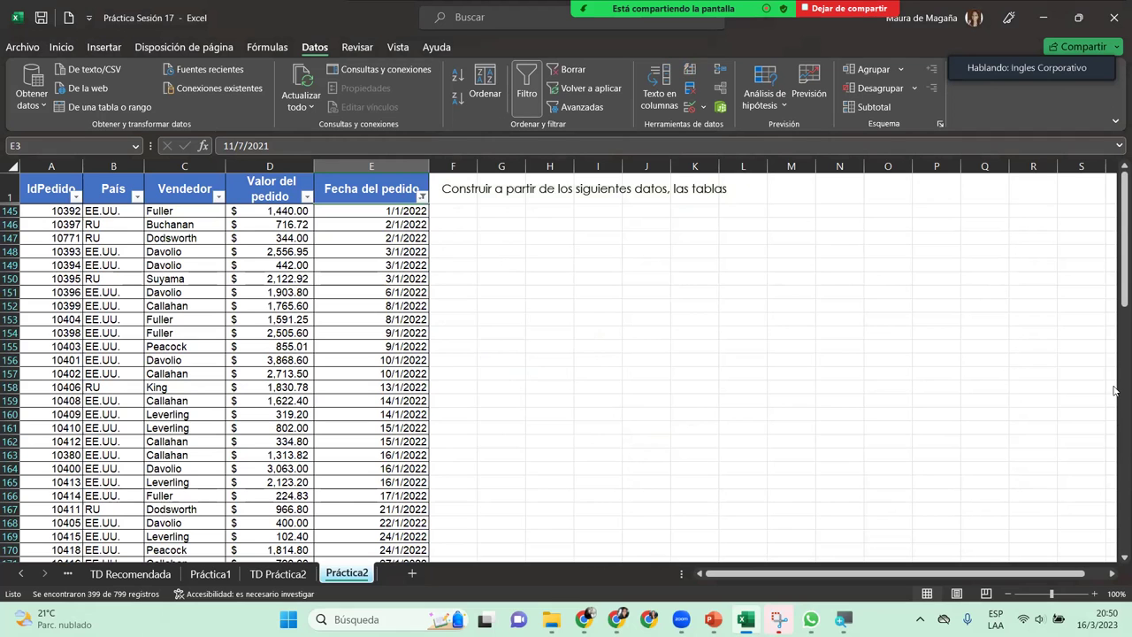
- Scroll the filtered 2022 rows and briefly check the TD Práctica2 pivot
{"action": "left_click_drag", "start_coordinate": [1114, 279], "coordinate": [1113, 424]}
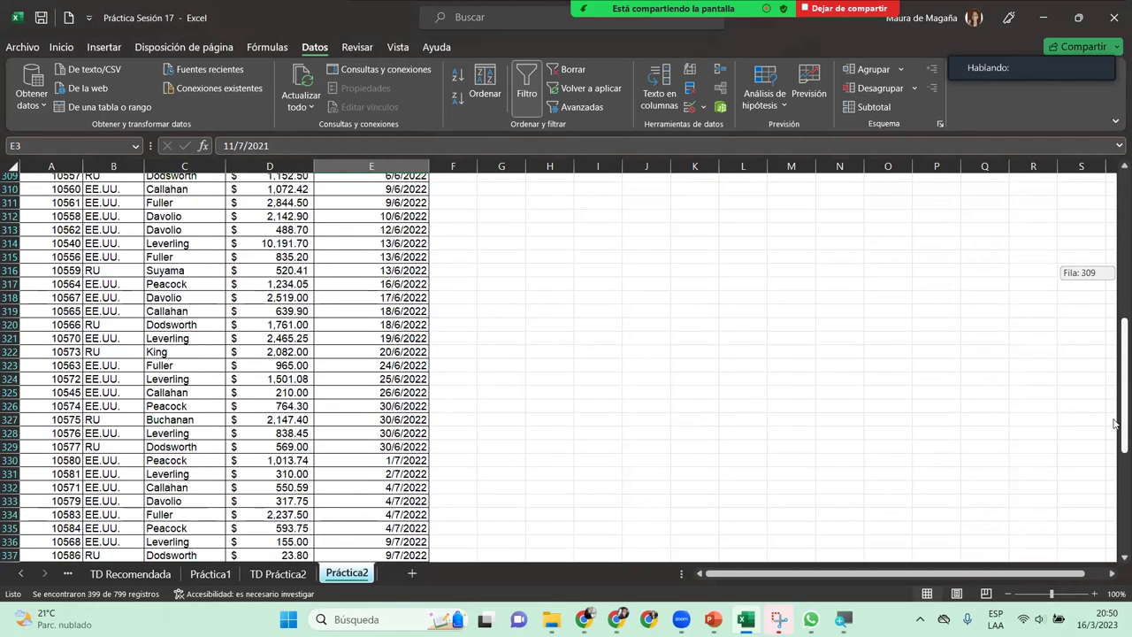
{"action": "left_click_drag", "start_coordinate": [1113, 424], "coordinate": [1113, 408]}
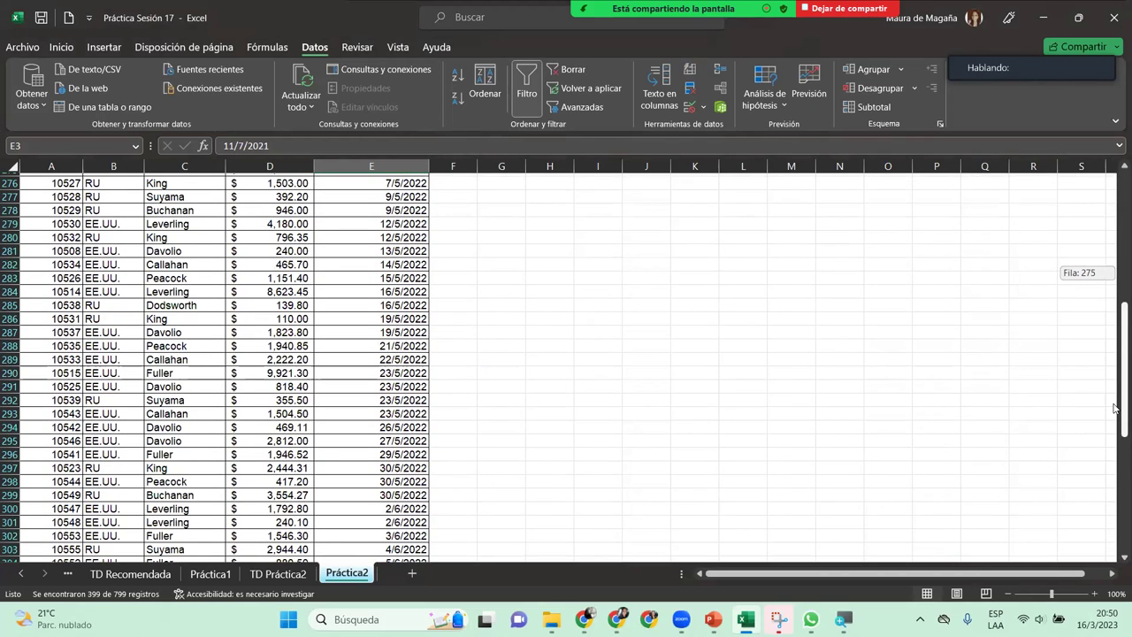
{"action": "left_click_drag", "start_coordinate": [1113, 407], "coordinate": [1113, 399]}
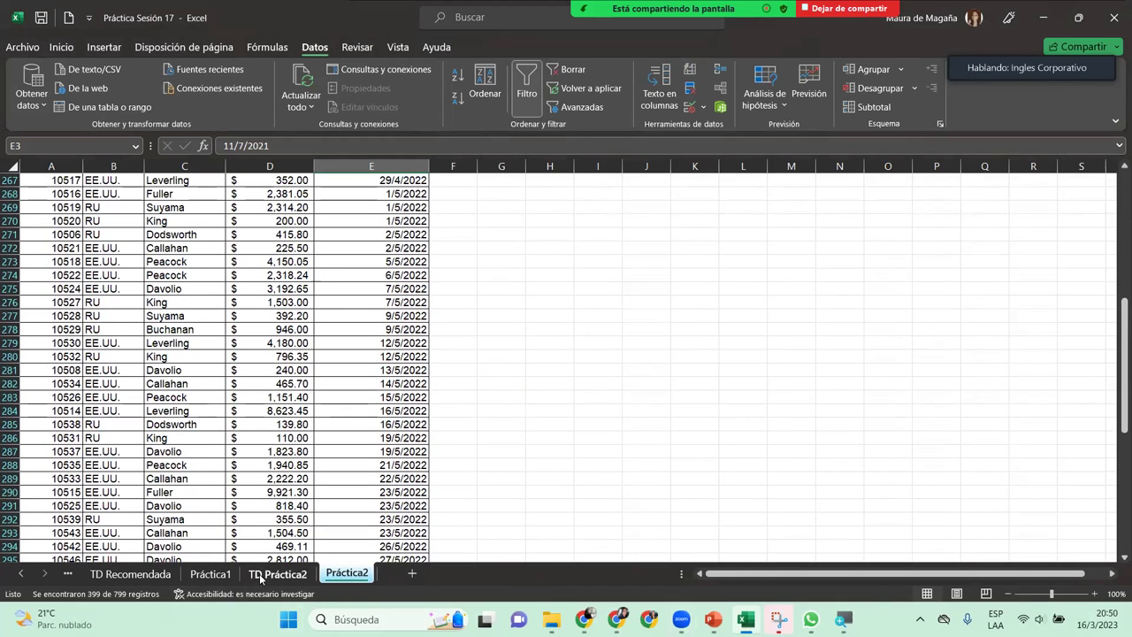
{"action": "left_click", "coordinate": [262, 575]}
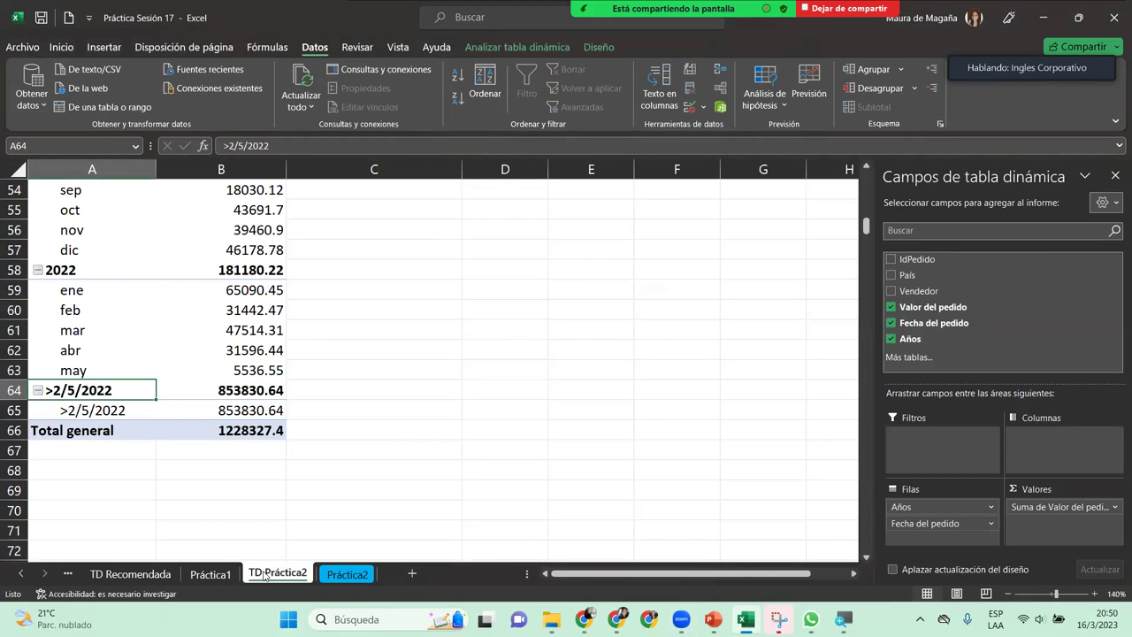
{"action": "left_click", "coordinate": [346, 574]}
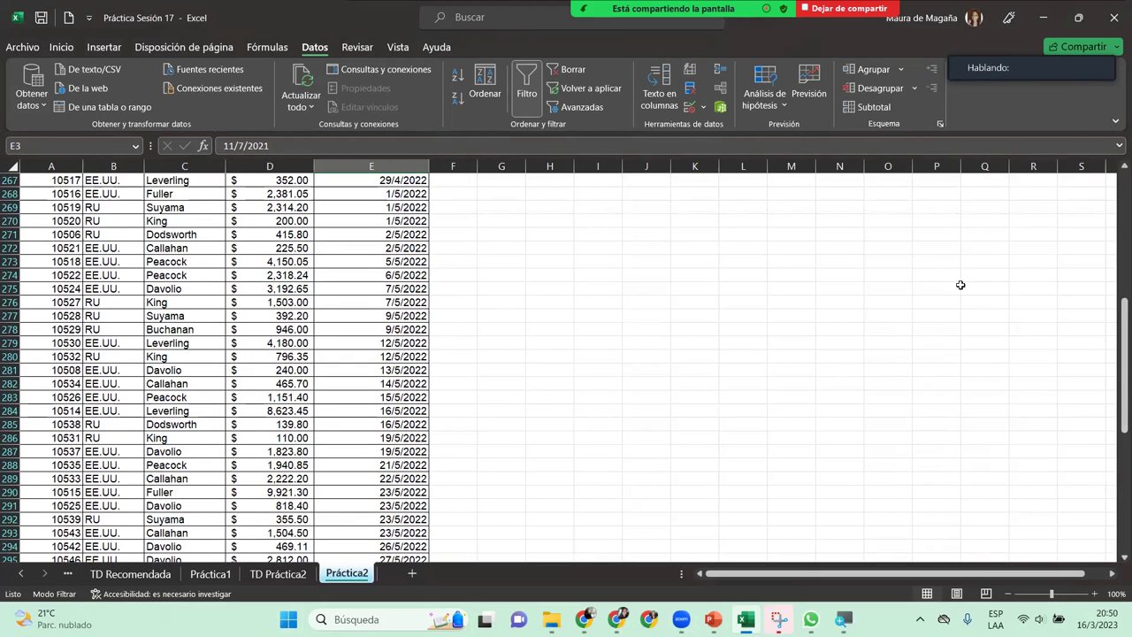
- Copy the formatting of E276 onto the 2/5/2022 dates in E271:E272
{"action": "left_click", "coordinate": [380, 234]}
{"action": "left_click", "coordinate": [374, 247]}
{"action": "left_click", "coordinate": [372, 275]}
{"action": "left_click", "coordinate": [371, 302]}
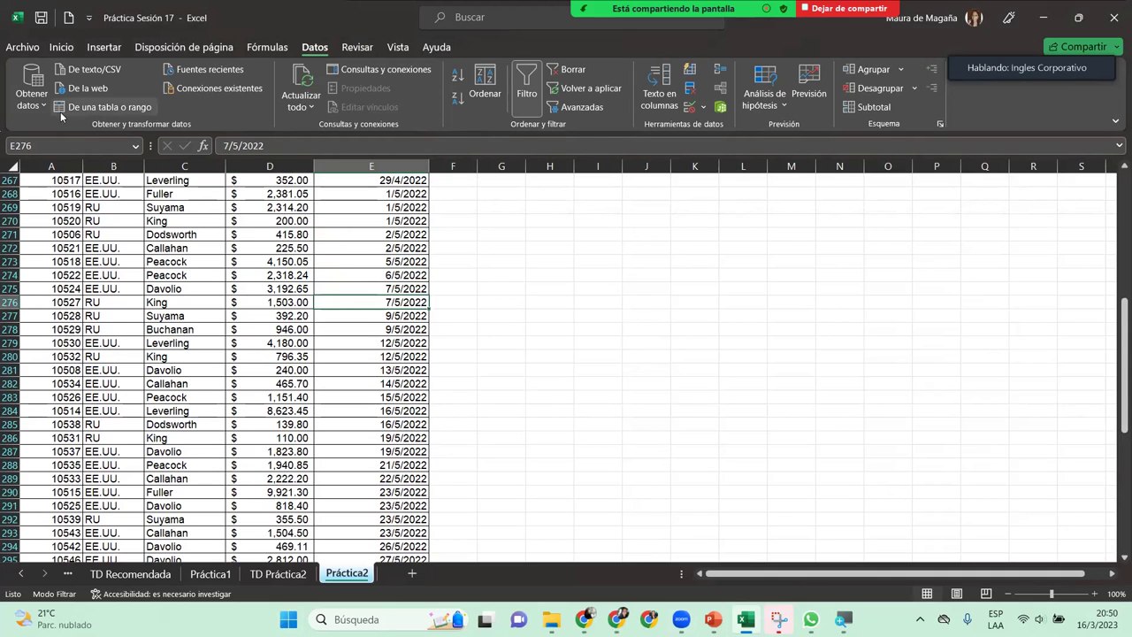
{"action": "left_click", "coordinate": [61, 47]}
{"action": "left_click", "coordinate": [96, 106]}
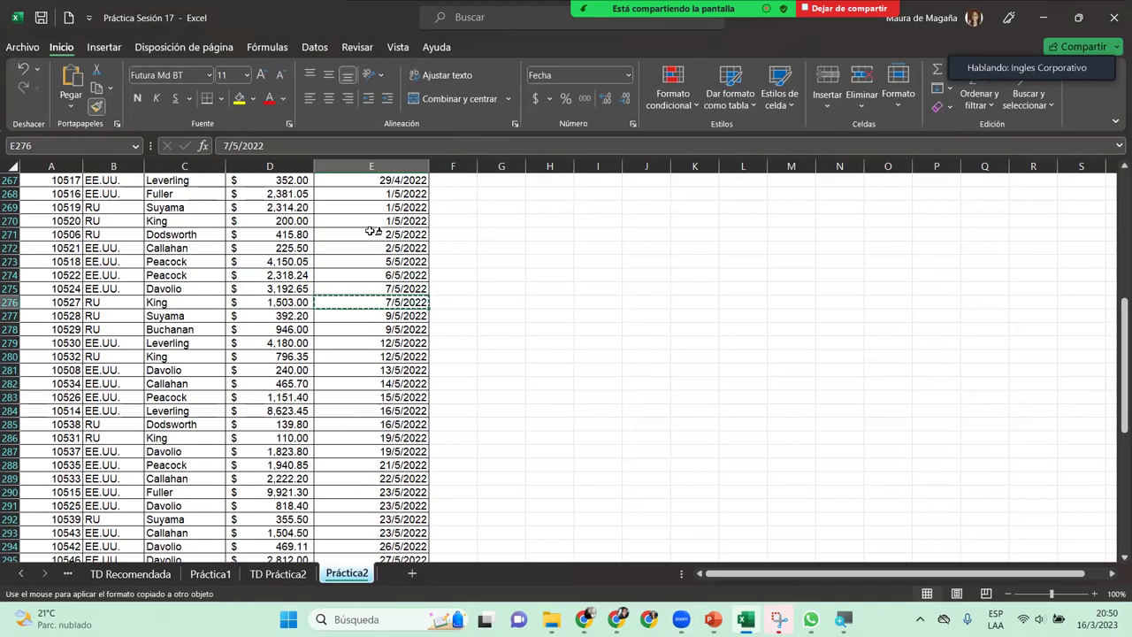
{"action": "left_click_drag", "start_coordinate": [372, 234], "coordinate": [372, 248]}
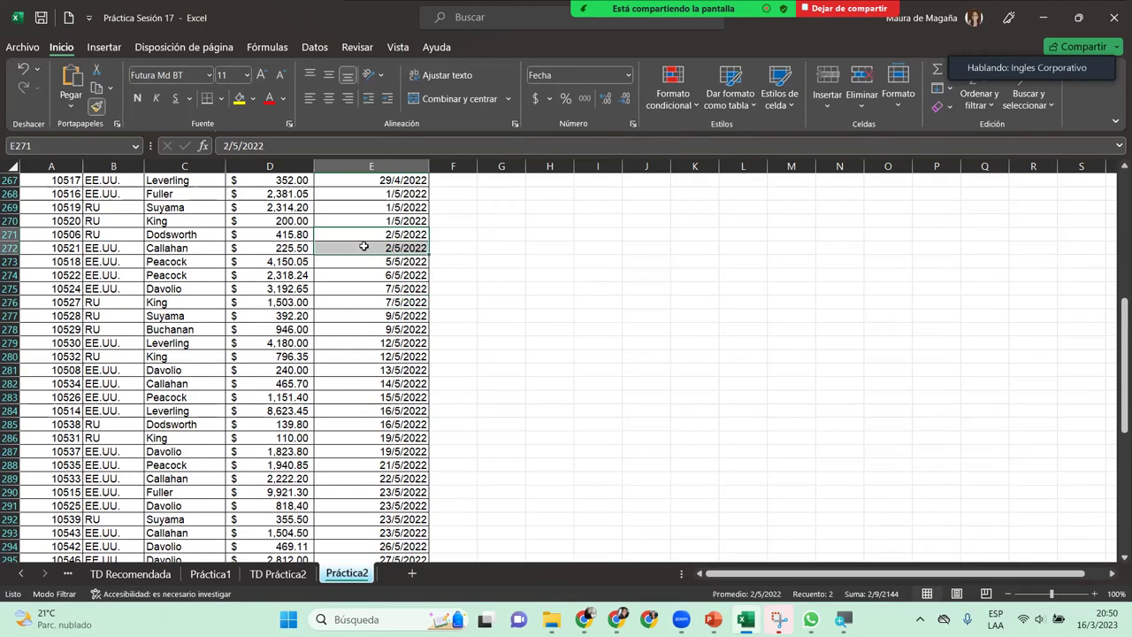
{"action": "left_click", "coordinate": [358, 300]}
- Refresh all data in the TD Práctica2 pivot table
{"action": "left_click", "coordinate": [297, 572]}
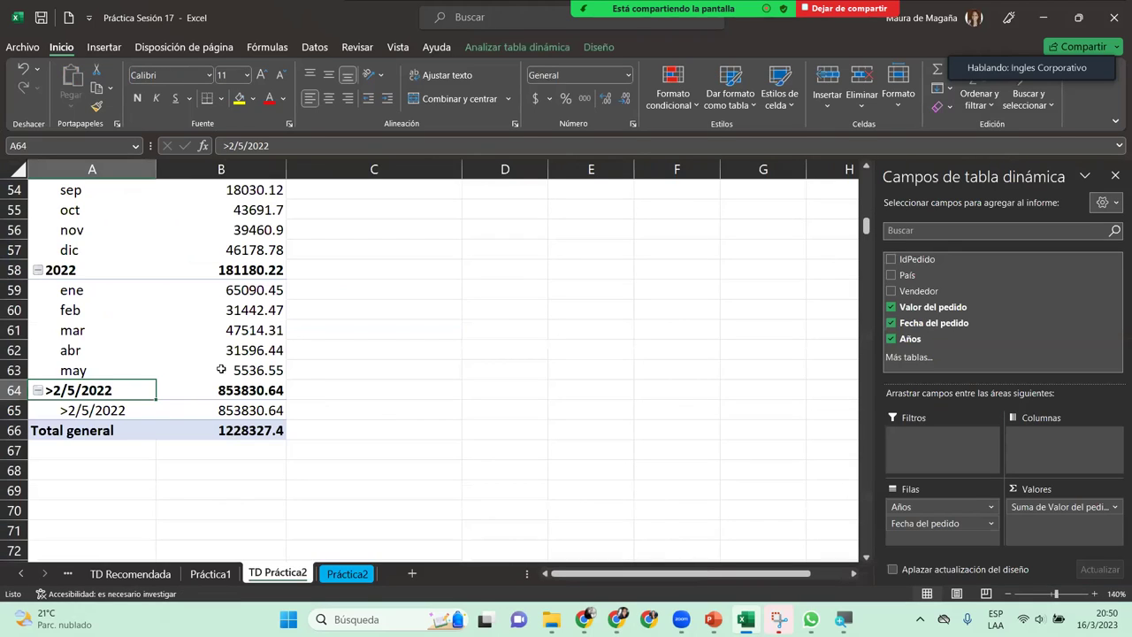
{"action": "left_click", "coordinate": [533, 49]}
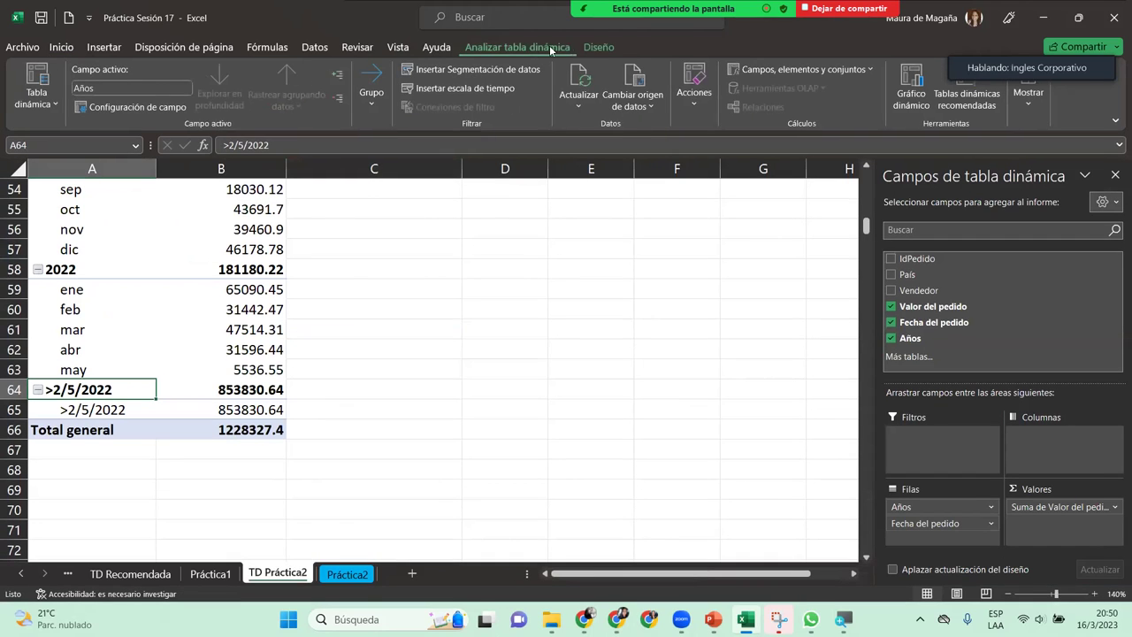
{"action": "left_click", "coordinate": [587, 110]}
{"action": "left_click", "coordinate": [606, 145]}
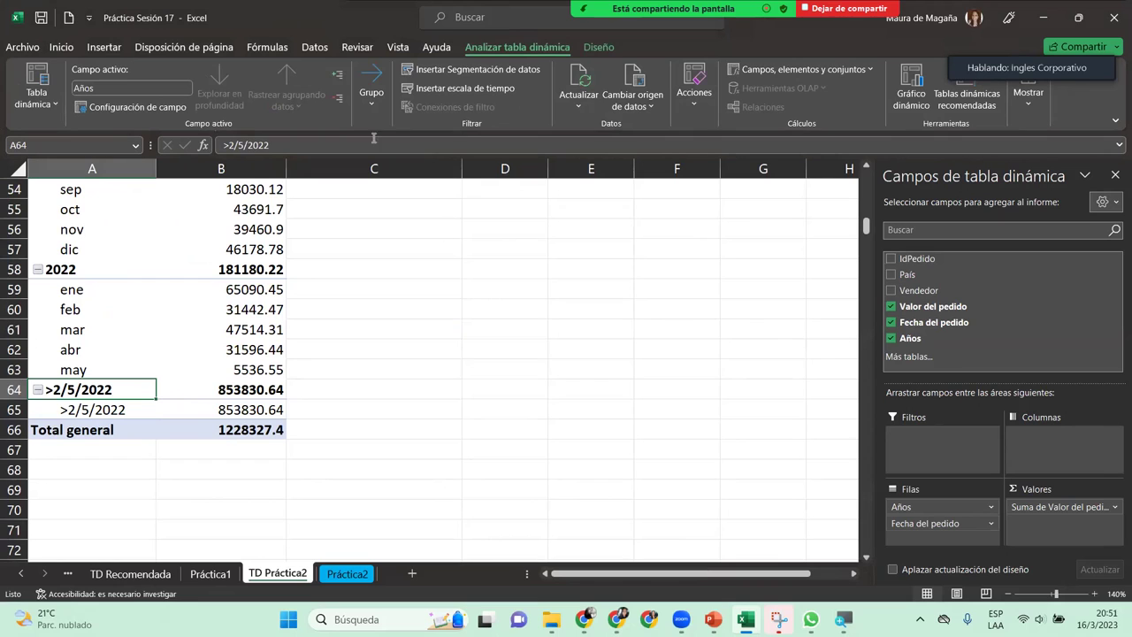
- Set the date grouping range to start 01/01/2021 and end 31/12/2022
{"action": "left_click", "coordinate": [374, 117]}
{"action": "left_click", "coordinate": [402, 178]}
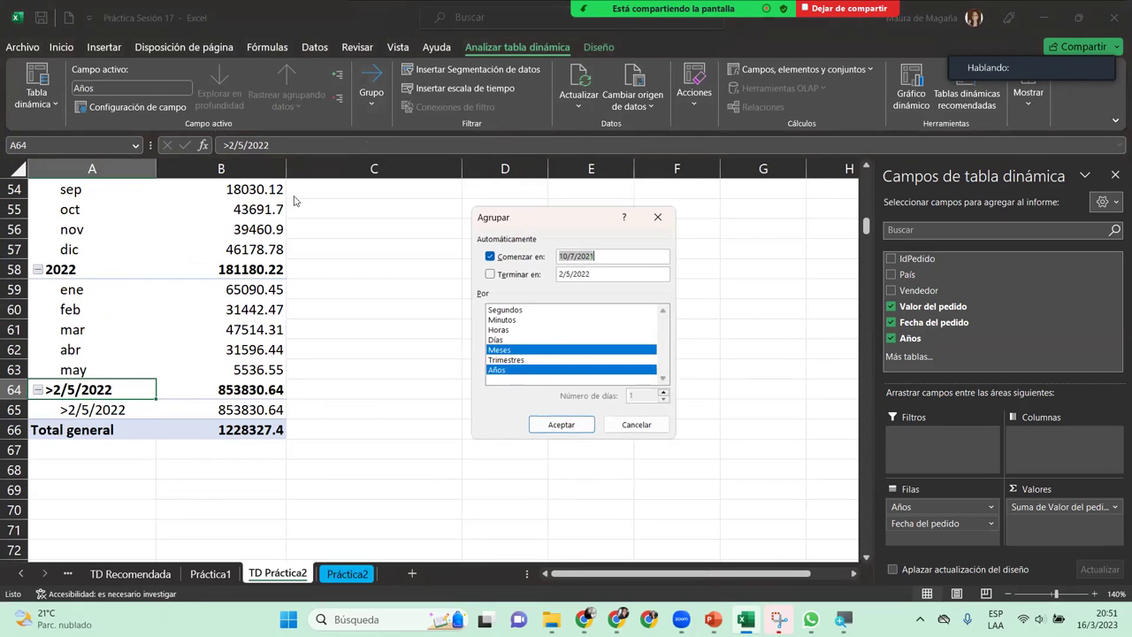
{"action": "left_click", "coordinate": [499, 276]}
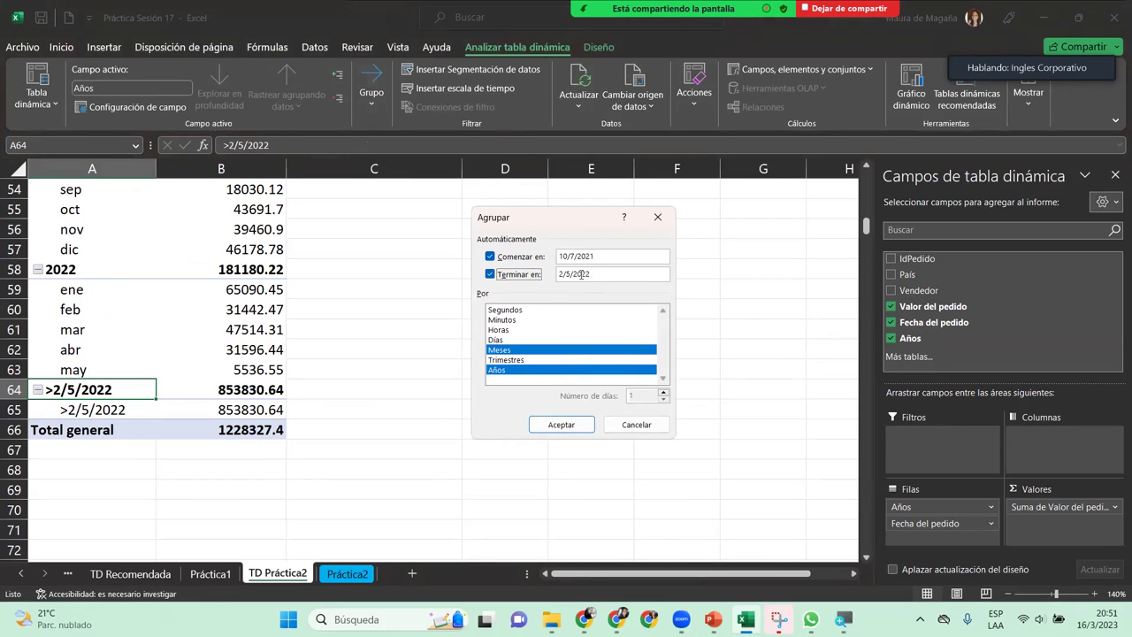
{"action": "left_click", "coordinate": [536, 278]}
{"action": "type", "text": "31"}
{"action": "type", "text": "12"}
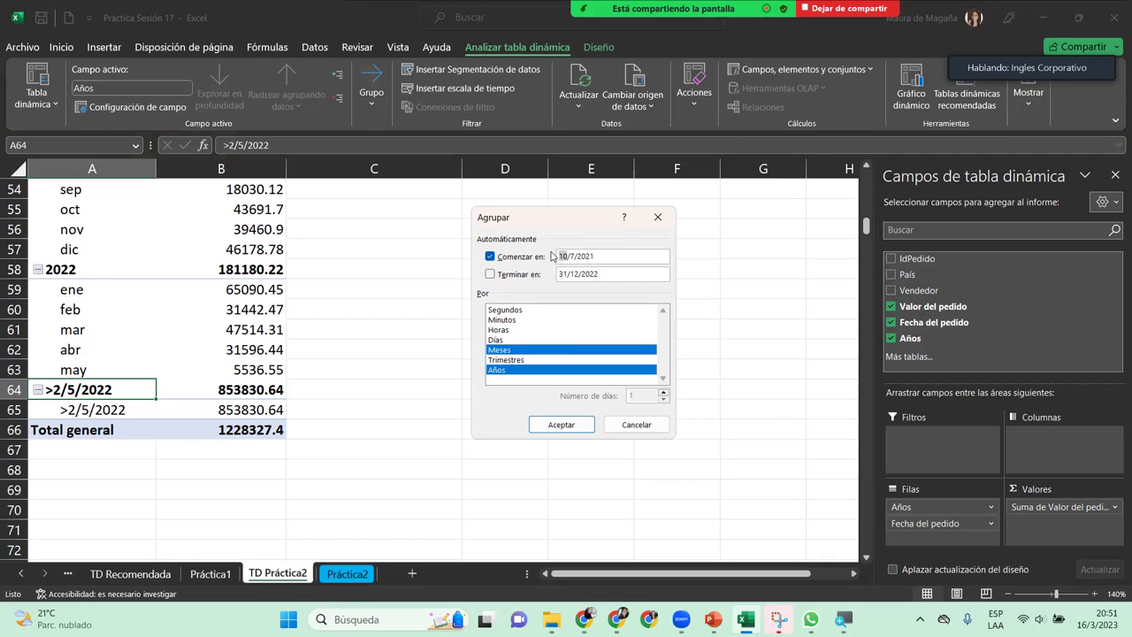
{"action": "left_click", "coordinate": [551, 256]}
{"action": "key", "text": "BackSpace"}
{"action": "type", "text": "01/01"}
{"action": "left_click", "coordinate": [563, 425]}
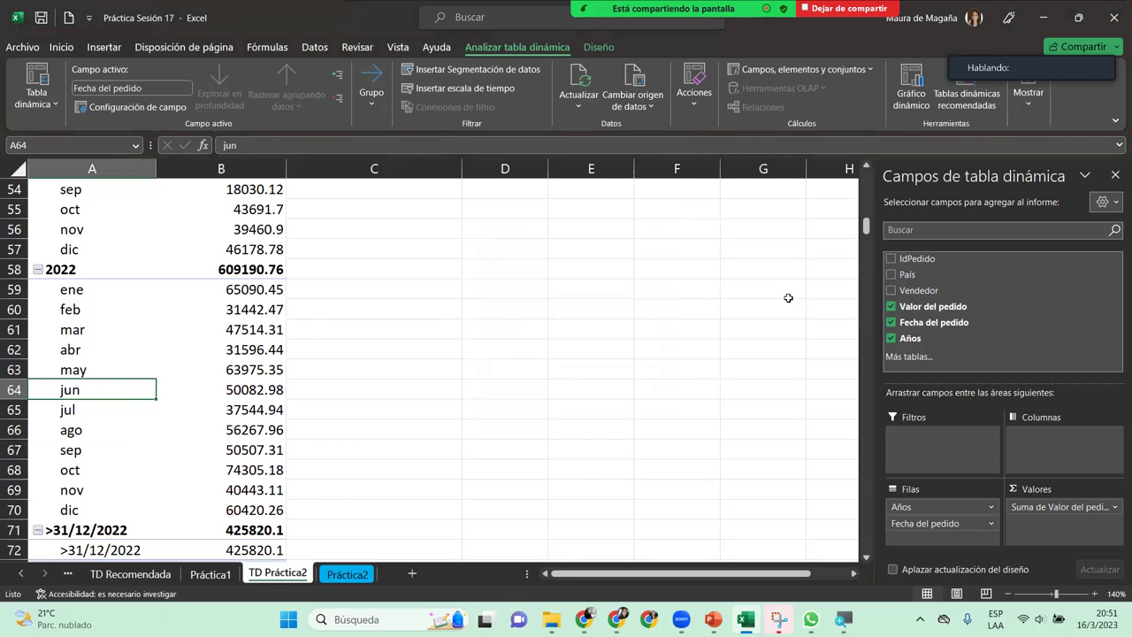
- Switch the date grouping to automatic start and end dates, keeping Meses and Años
{"action": "left_click", "coordinate": [866, 168]}
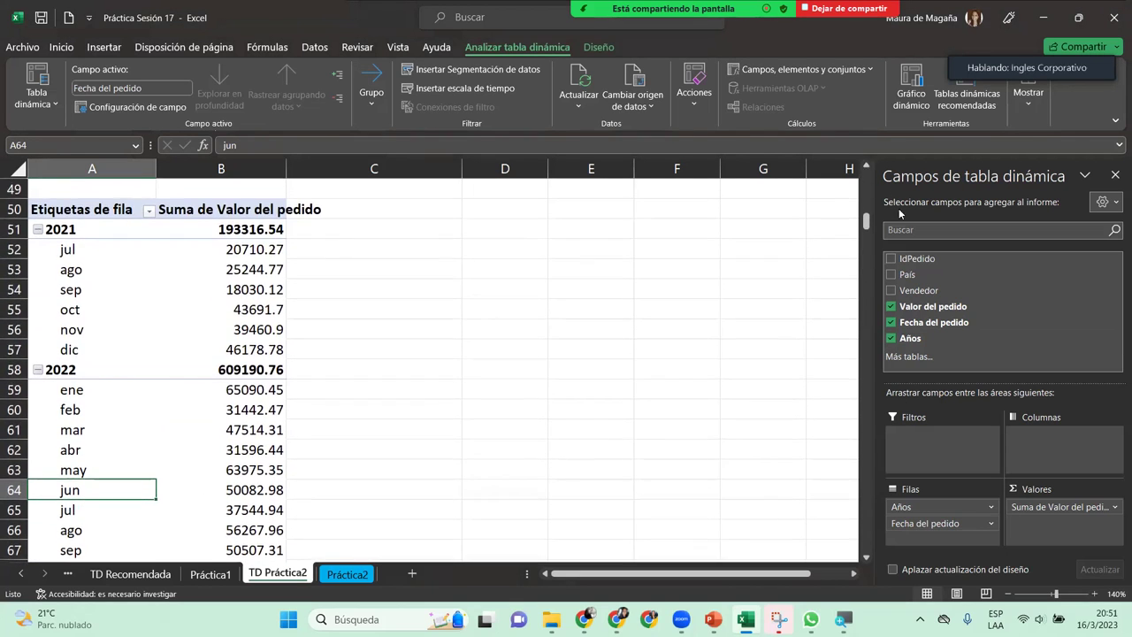
{"action": "left_click", "coordinate": [866, 559]}
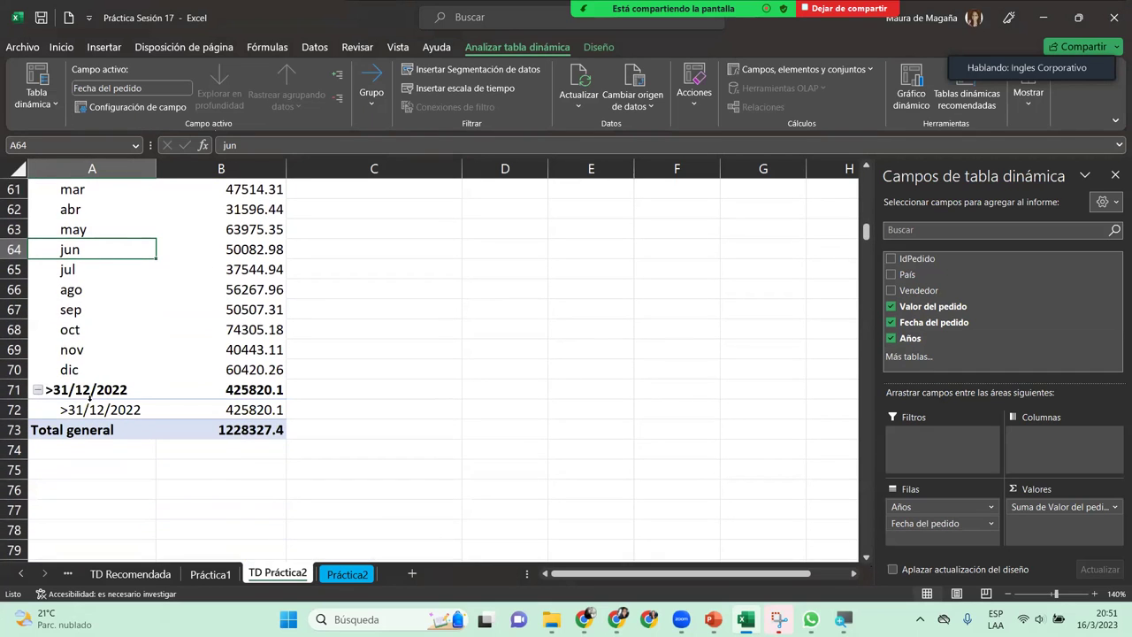
{"action": "left_click", "coordinate": [80, 411]}
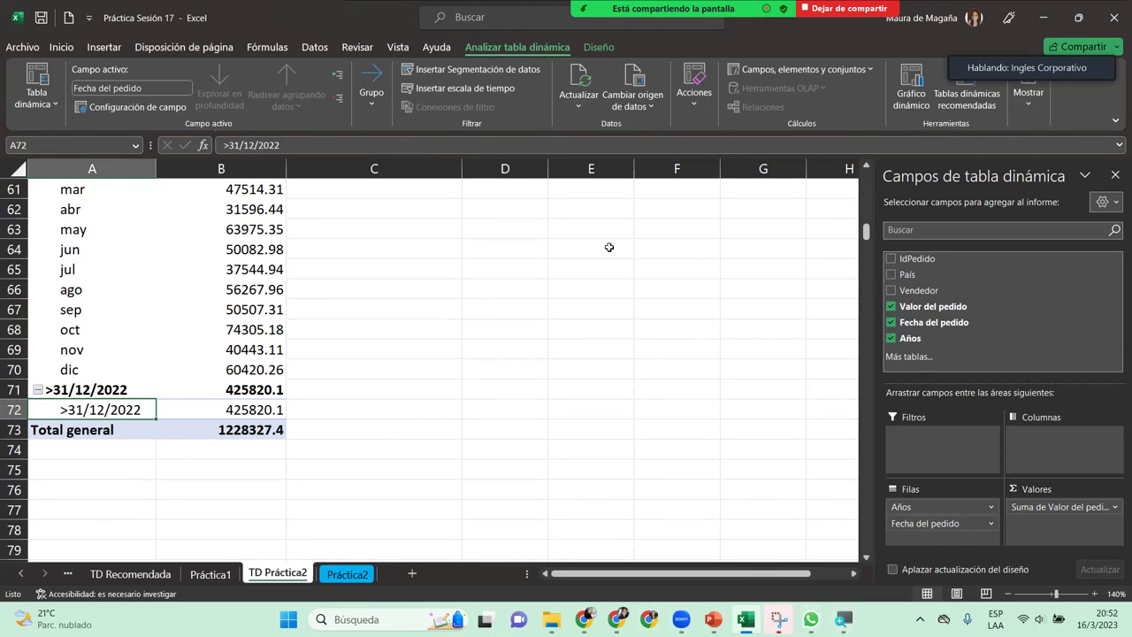
{"action": "mouse_move", "coordinate": [844, 619]}
{"action": "left_click", "coordinate": [369, 104]}
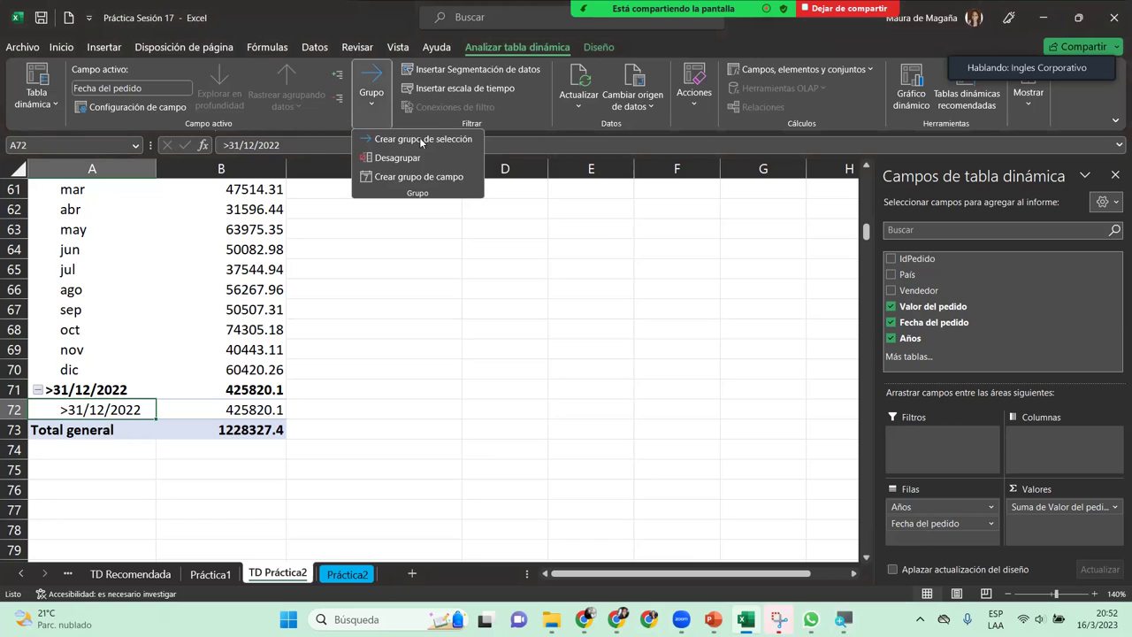
{"action": "left_click", "coordinate": [408, 179]}
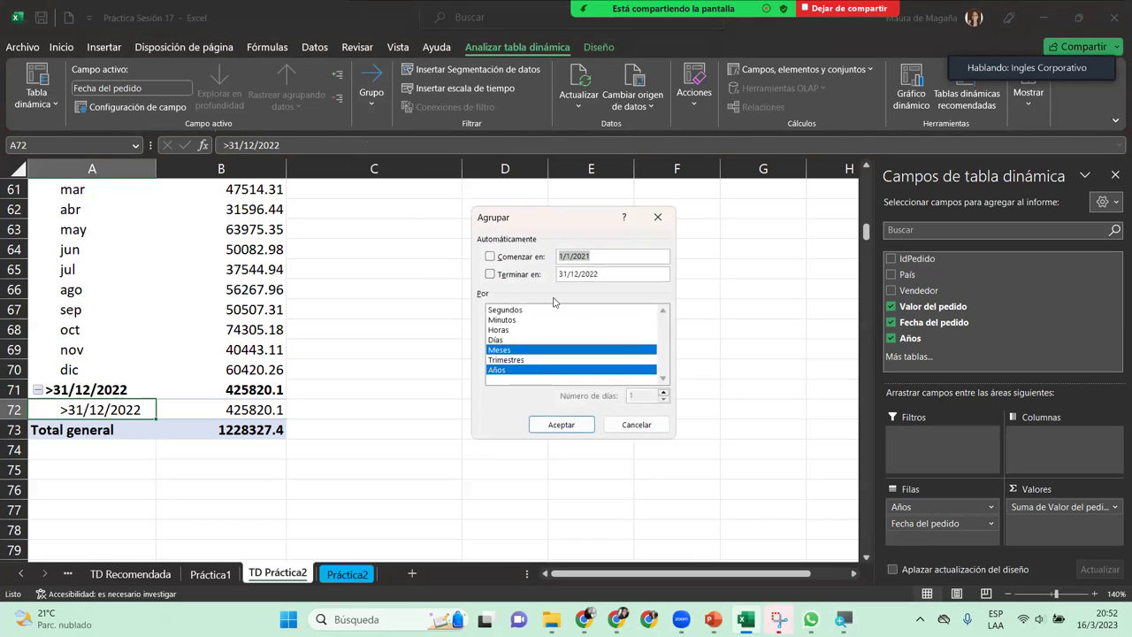
{"action": "left_click", "coordinate": [520, 258]}
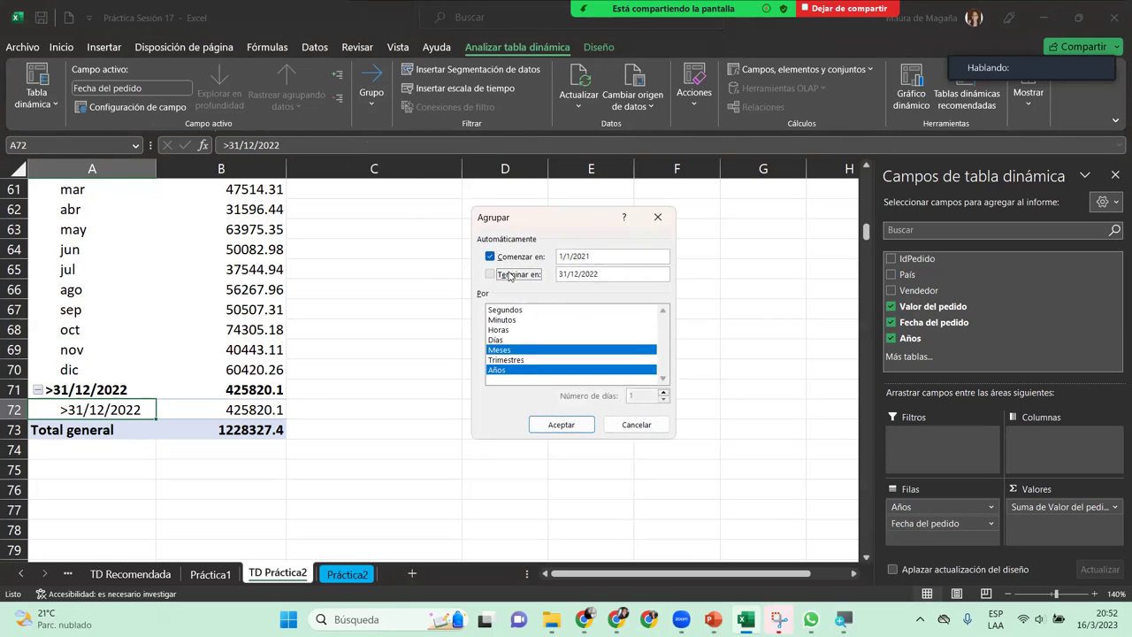
{"action": "left_click", "coordinate": [566, 425]}
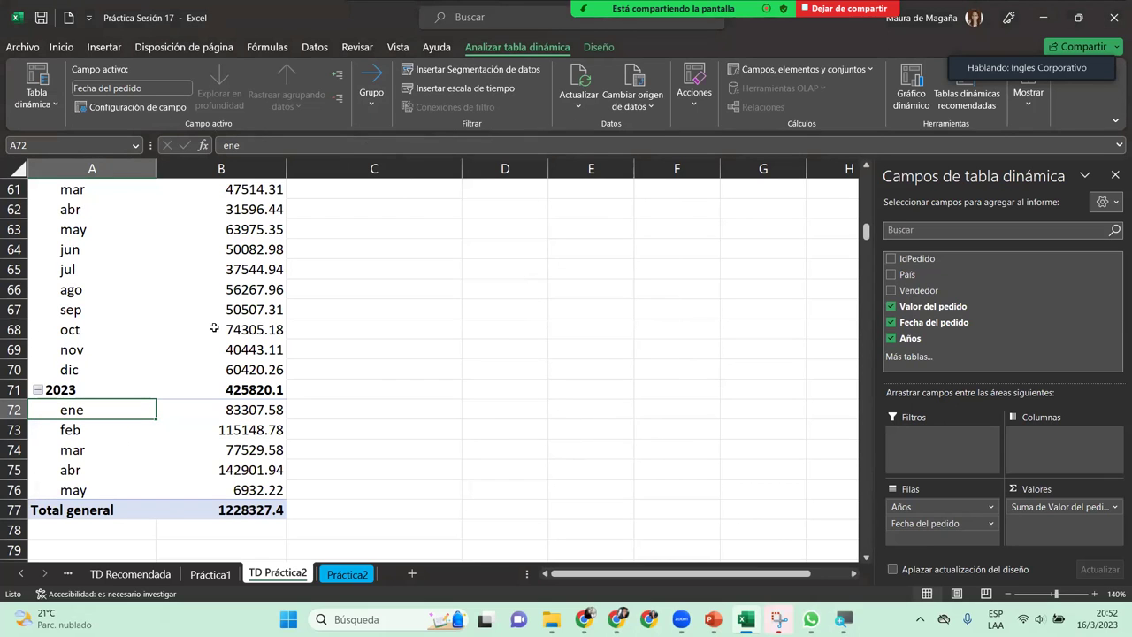
- Reapply the Meses and Años grouping so 2023 lists months ene to may
{"action": "left_click", "coordinate": [867, 169]}
{"action": "left_click_drag", "start_coordinate": [866, 225], "coordinate": [868, 237]}
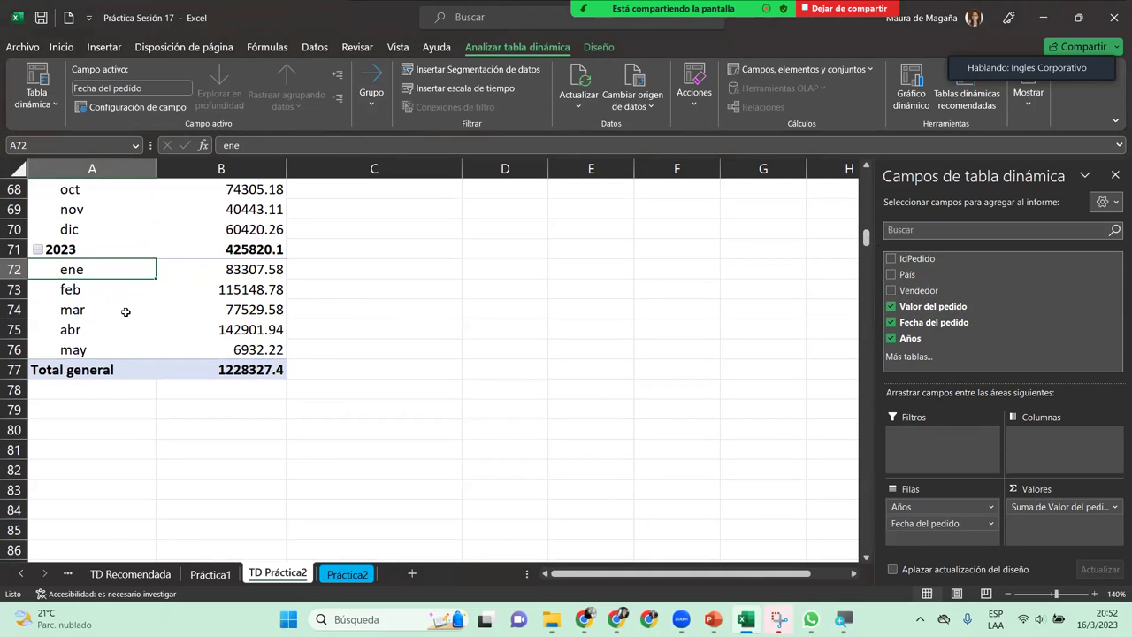
{"action": "left_click", "coordinate": [372, 96]}
{"action": "left_click", "coordinate": [409, 178]}
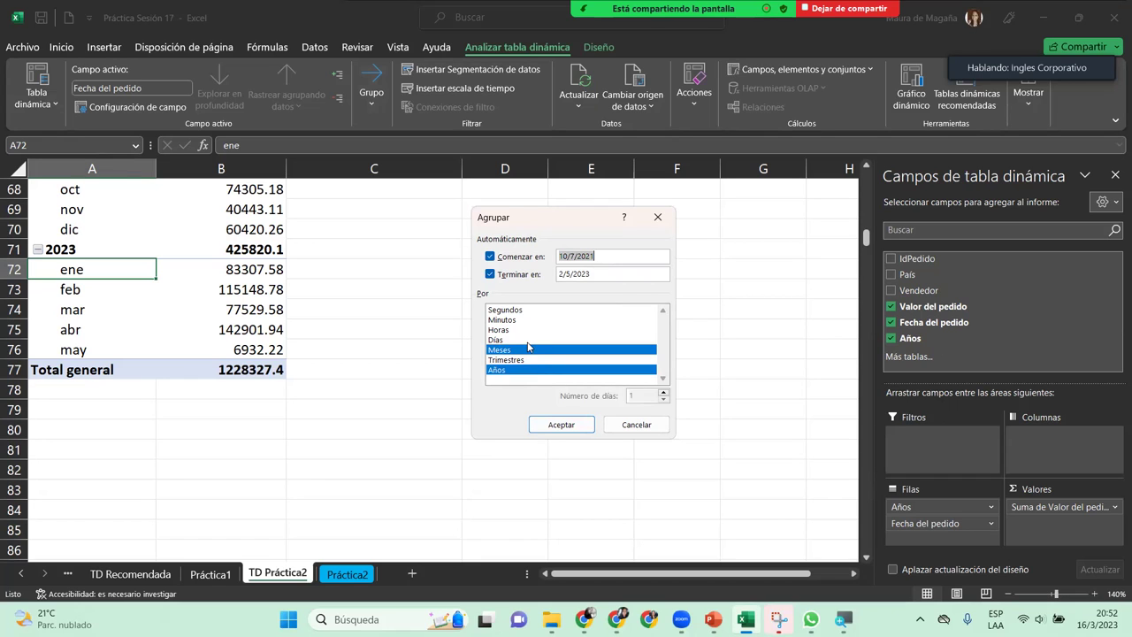
{"action": "left_click", "coordinate": [560, 424]}
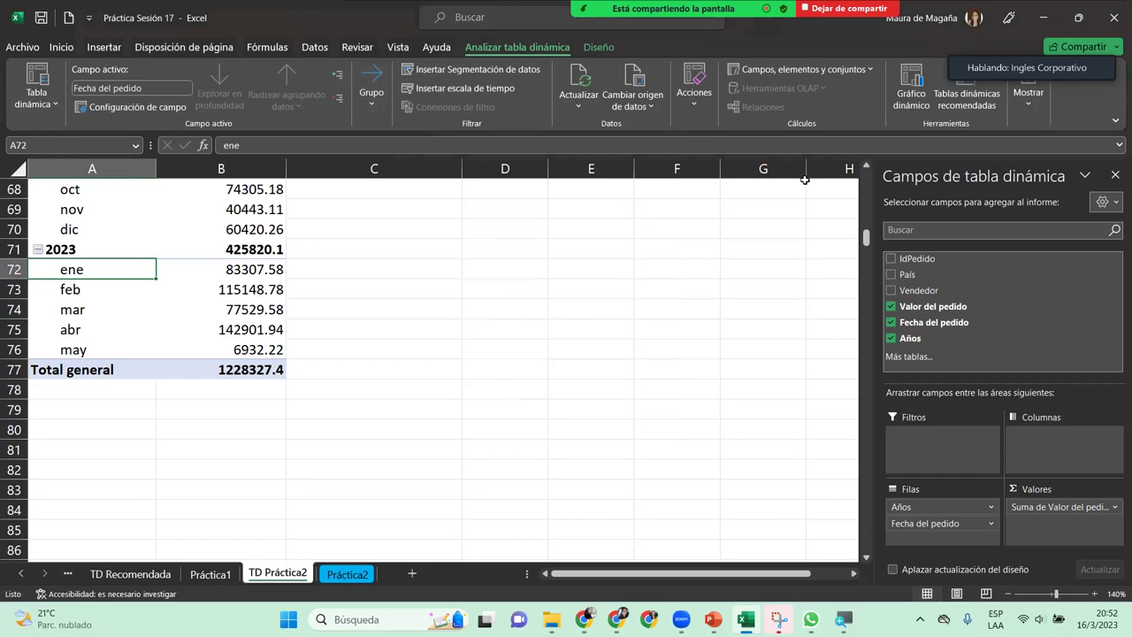
{"action": "left_click", "coordinate": [867, 169]}
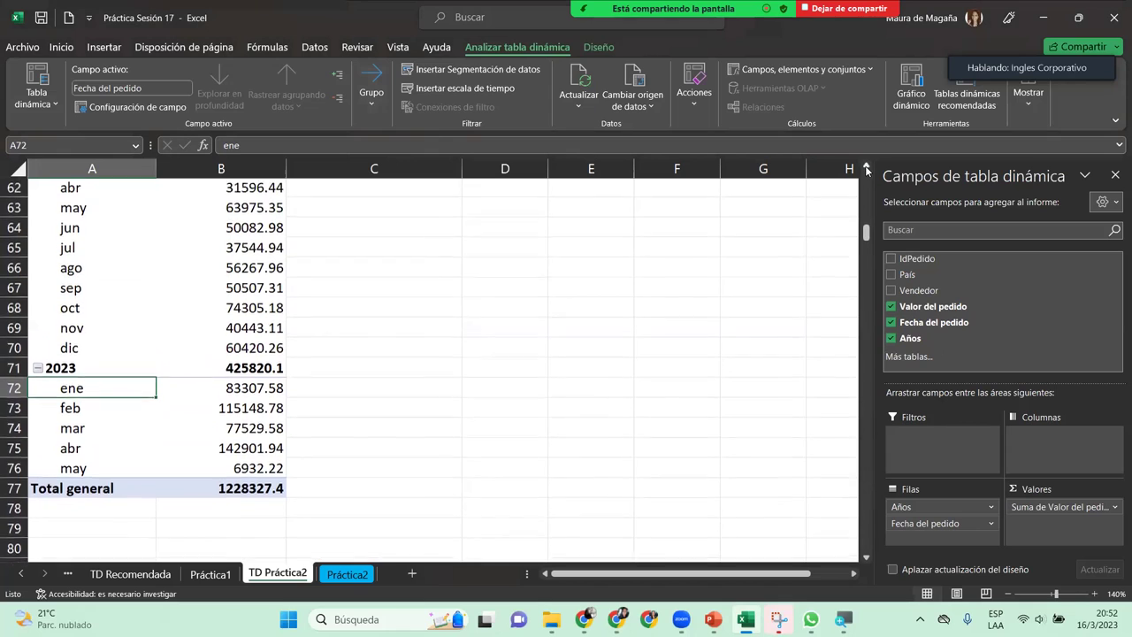
{"action": "left_click", "coordinate": [232, 263]}
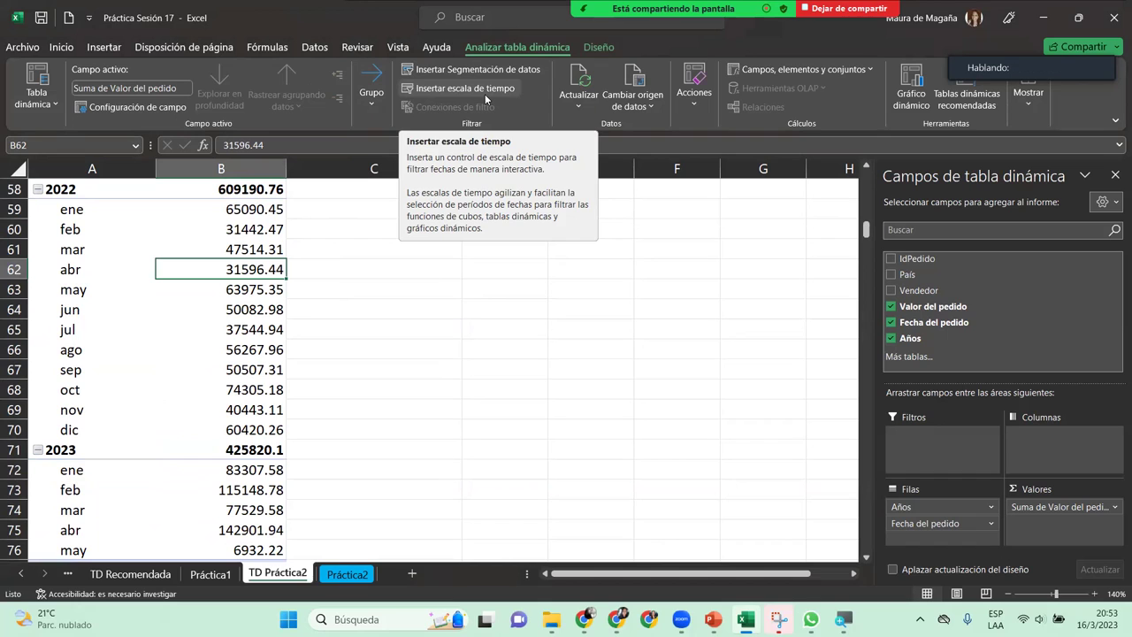
- Insert a Fecha del pedido timeline, try some month selections, then clear its filter
{"action": "left_click", "coordinate": [485, 94]}
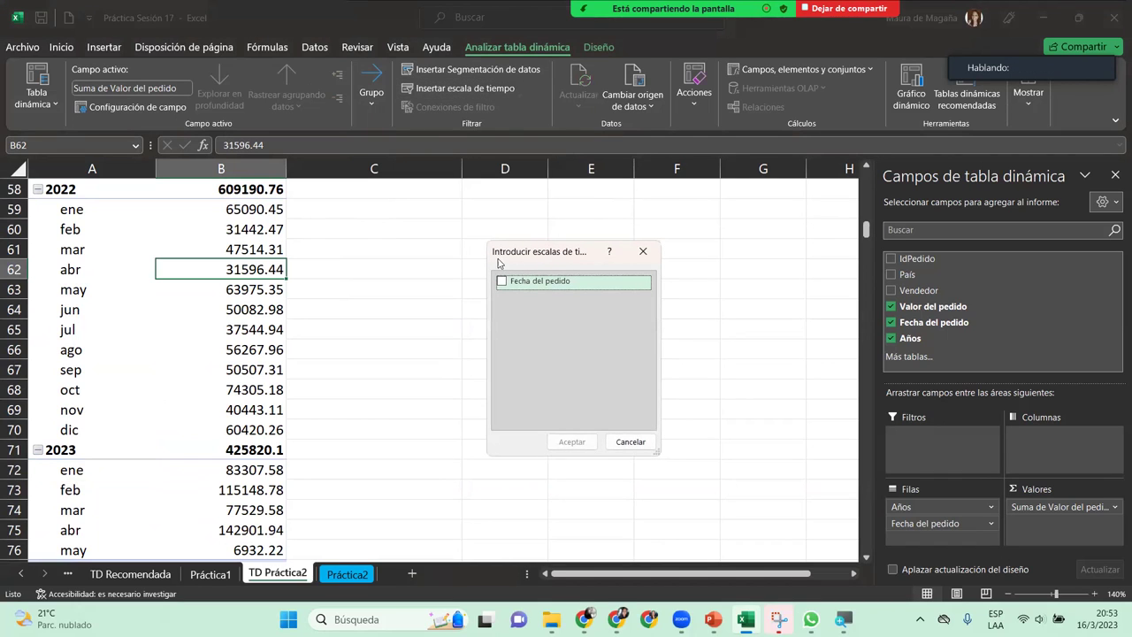
{"action": "left_click", "coordinate": [502, 281]}
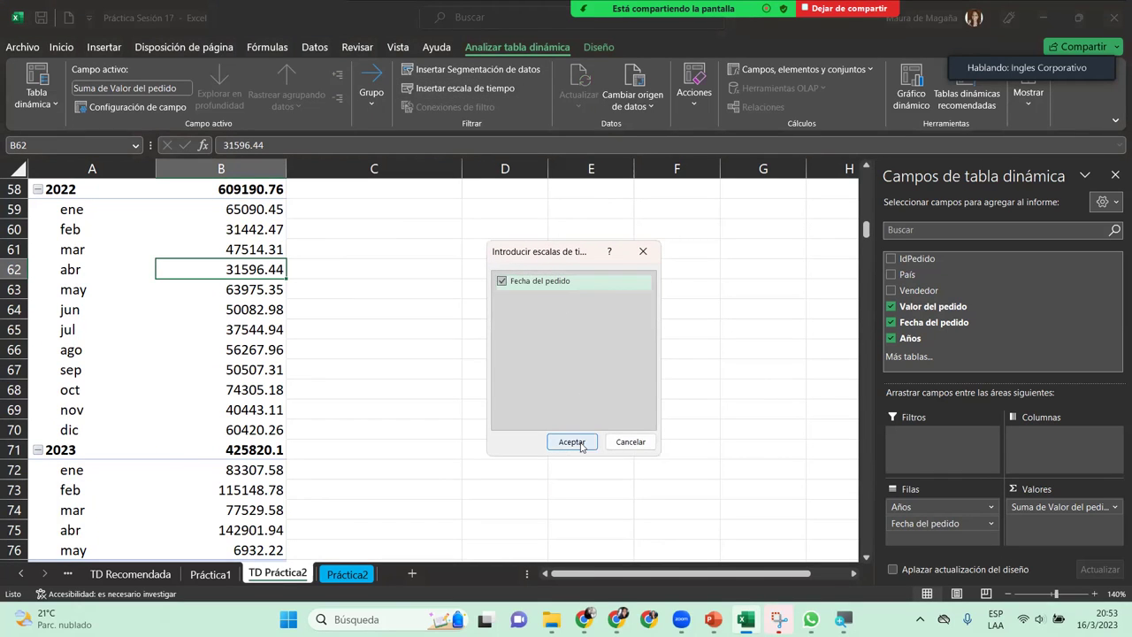
{"action": "left_click", "coordinate": [572, 442]}
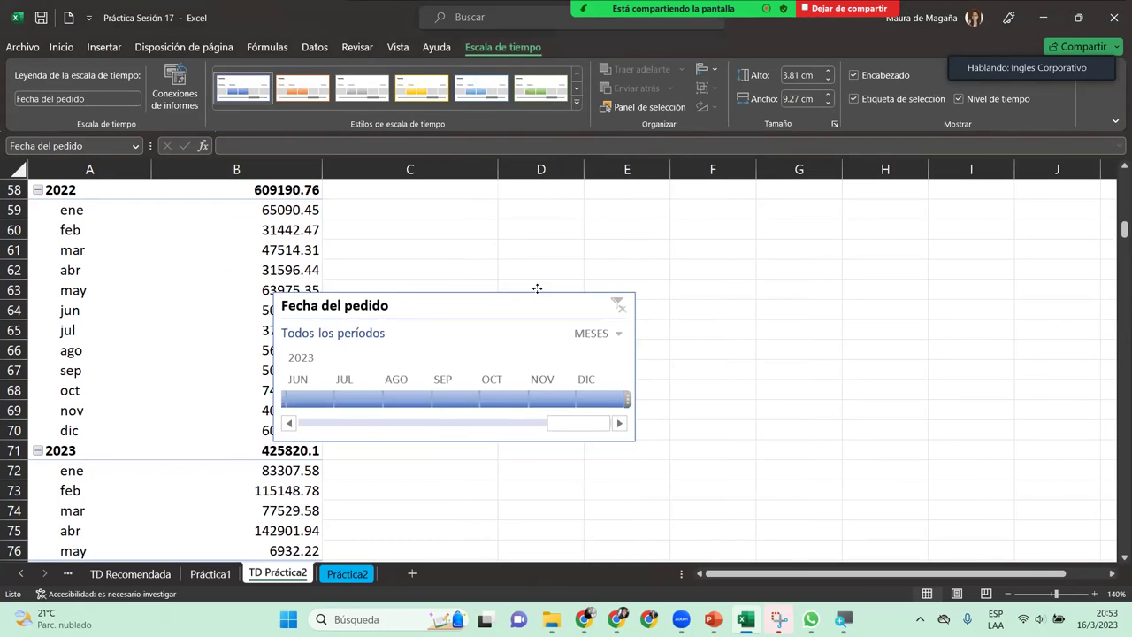
{"action": "left_click_drag", "start_coordinate": [537, 288], "coordinate": [608, 205]}
{"action": "left_click", "coordinate": [513, 313]}
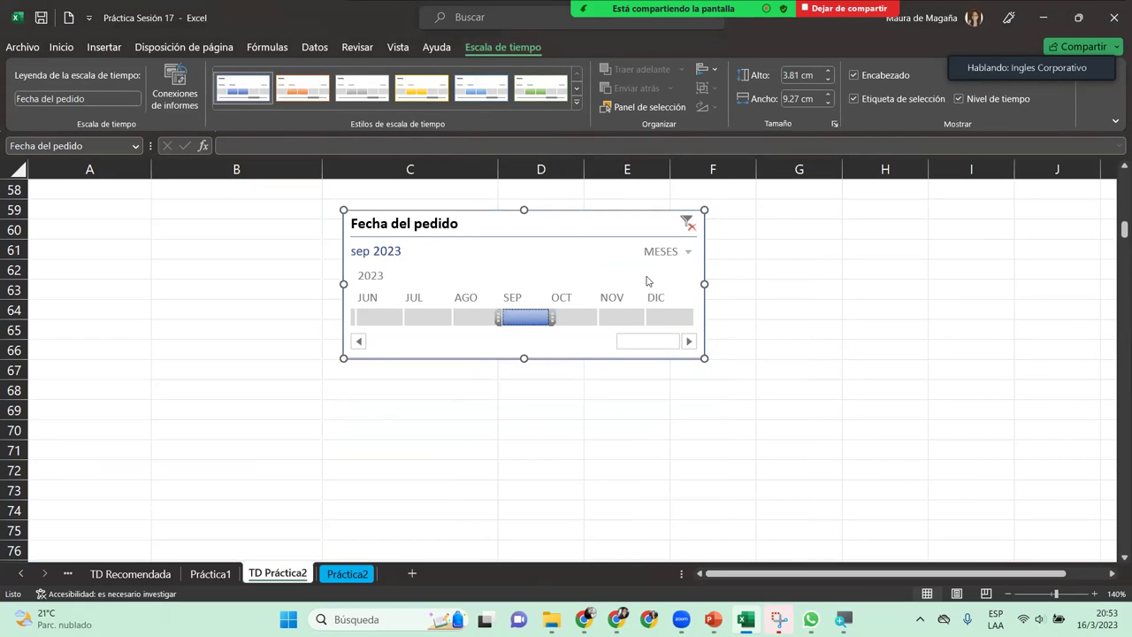
{"action": "left_click", "coordinate": [631, 315]}
{"action": "left_click", "coordinate": [688, 223]}
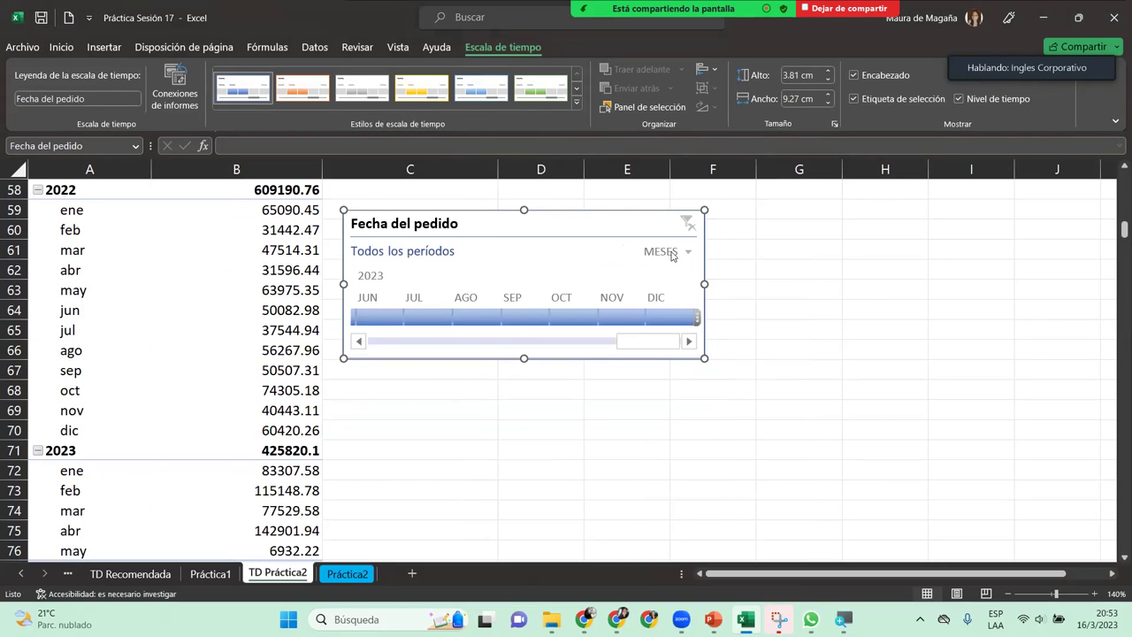
- Set the timeline to AÑOS, select 2021–2022, and place it beside the pivot, 5.1 cm wide
{"action": "left_click", "coordinate": [672, 252]}
{"action": "left_click", "coordinate": [674, 274]}
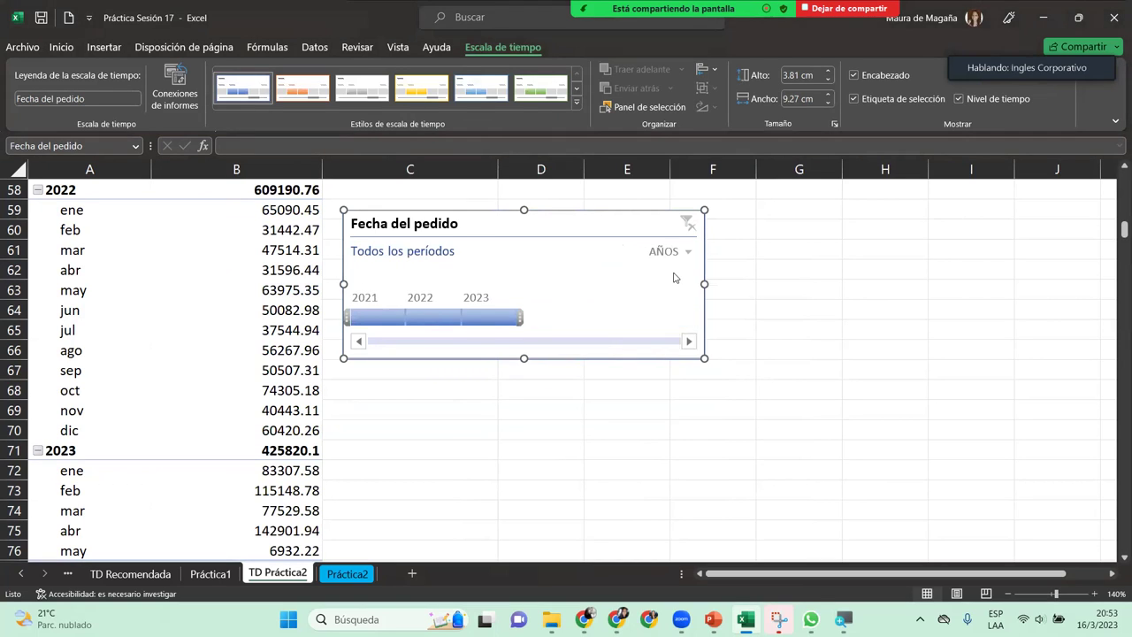
{"action": "left_click", "coordinate": [367, 318]}
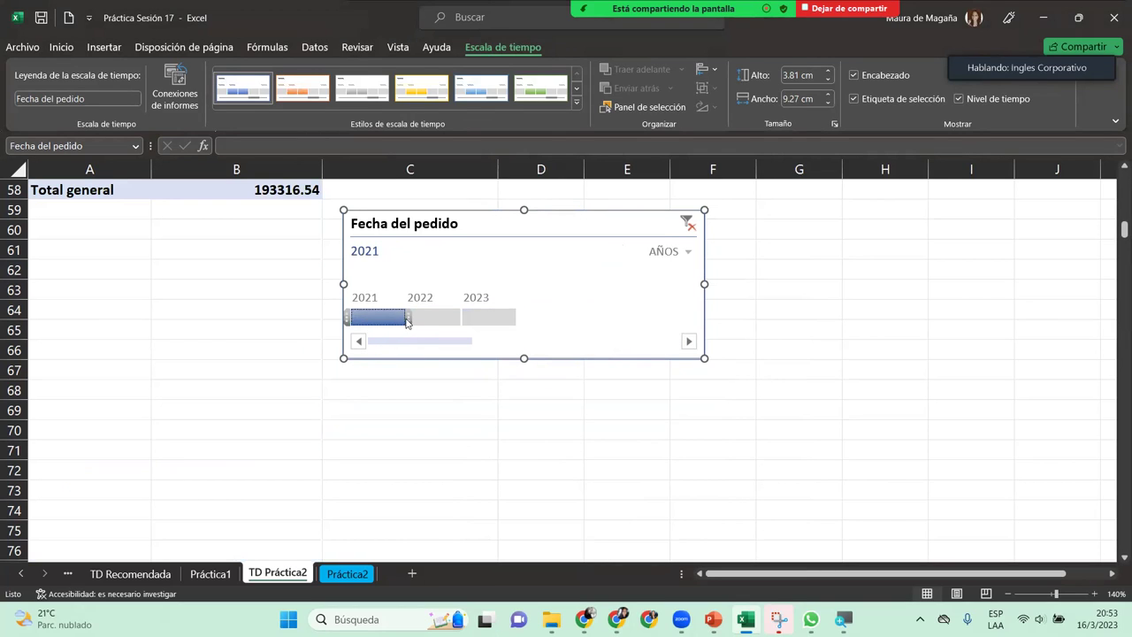
{"action": "left_click_drag", "start_coordinate": [409, 318], "coordinate": [460, 322]}
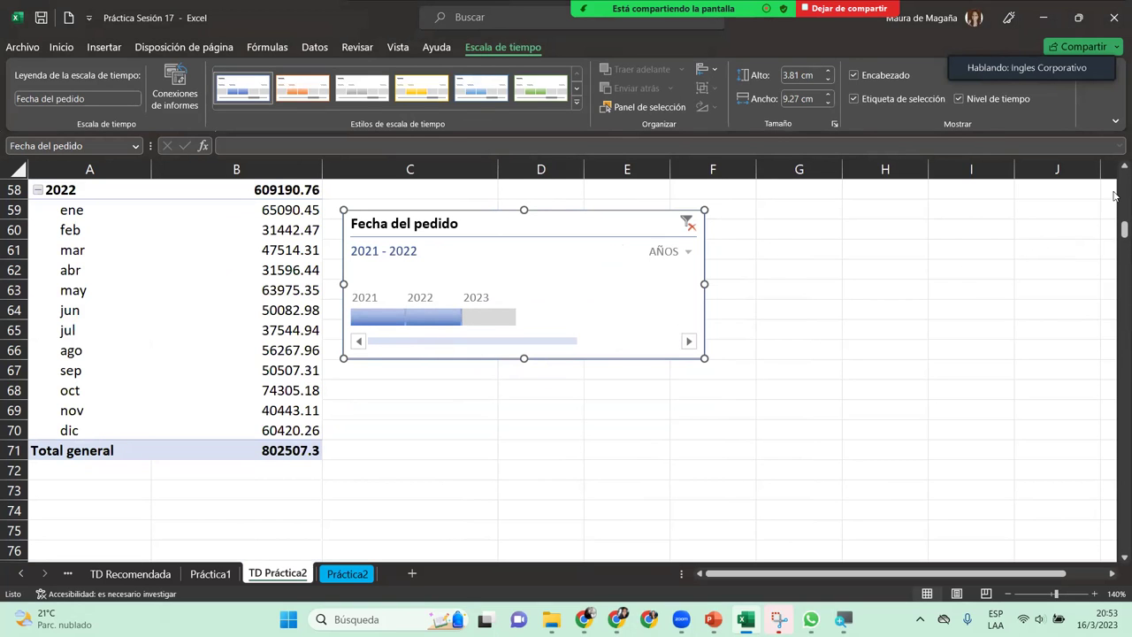
{"action": "left_click", "coordinate": [1117, 163]}
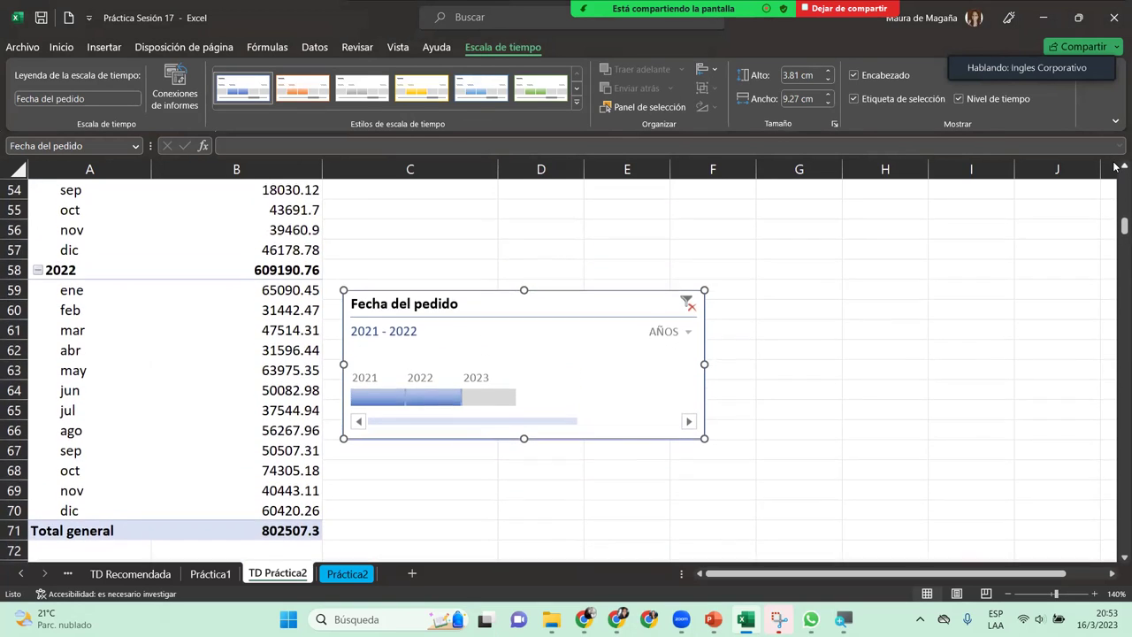
{"action": "left_click", "coordinate": [1118, 164]}
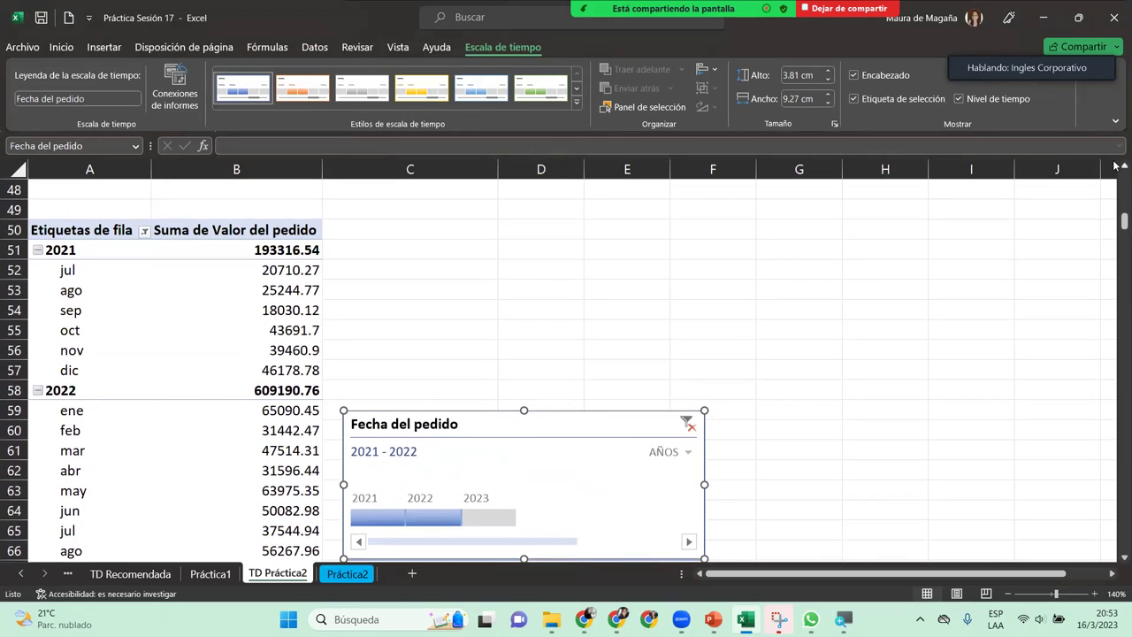
{"action": "left_click_drag", "start_coordinate": [478, 421], "coordinate": [504, 233]}
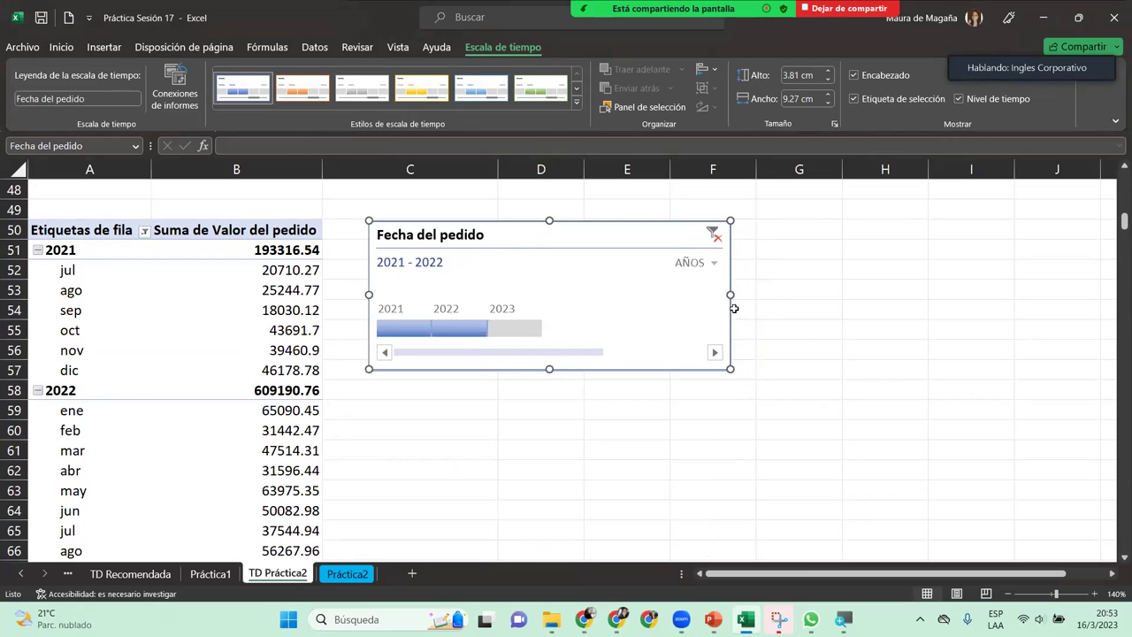
{"action": "mouse_move", "coordinate": [730, 294]}
{"action": "left_mouse_down"}
{"action": "mouse_move", "coordinate": [568, 327]}
{"action": "mouse_move", "coordinate": [596, 292]}
{"action": "mouse_move", "coordinate": [628, 294]}
{"action": "left_mouse_up"}
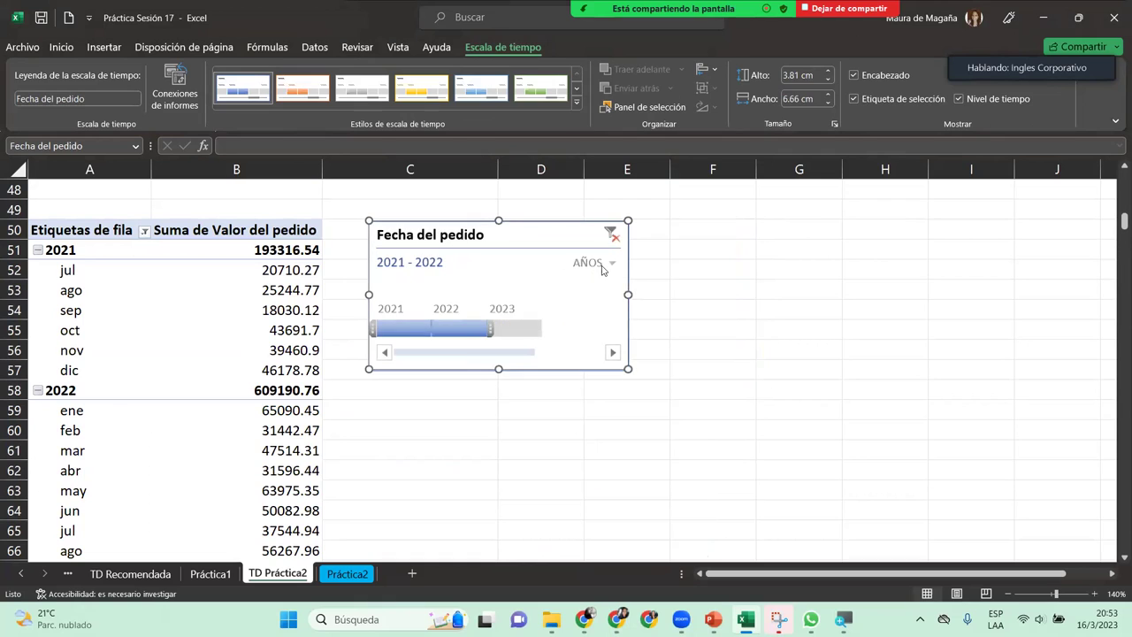
- Cycle the timeline through TRIMESTRES, MESES and DÍAS back to AÑOS, then select abr 2022's value
{"action": "left_click", "coordinate": [601, 262]}
{"action": "left_click", "coordinate": [617, 299]}
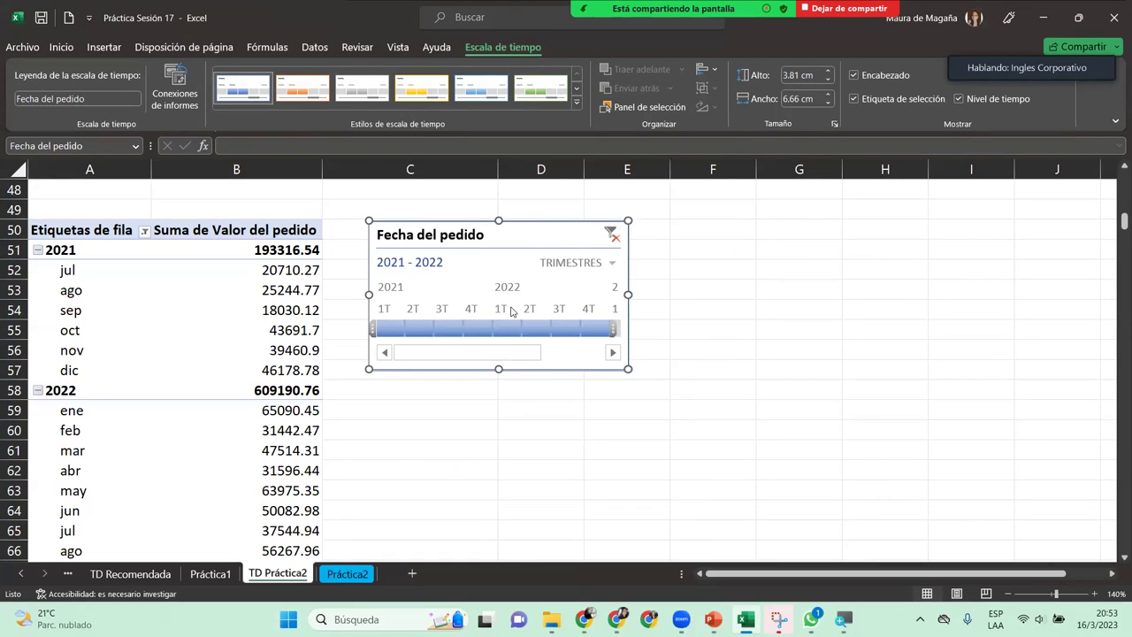
{"action": "left_click", "coordinate": [605, 265]}
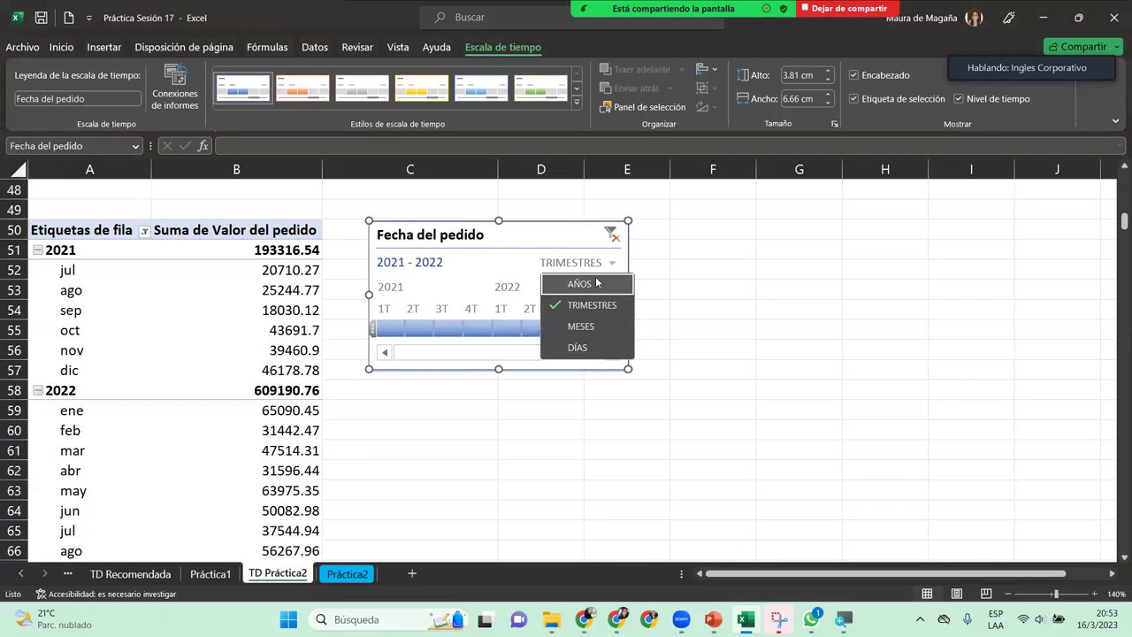
{"action": "left_click", "coordinate": [581, 325]}
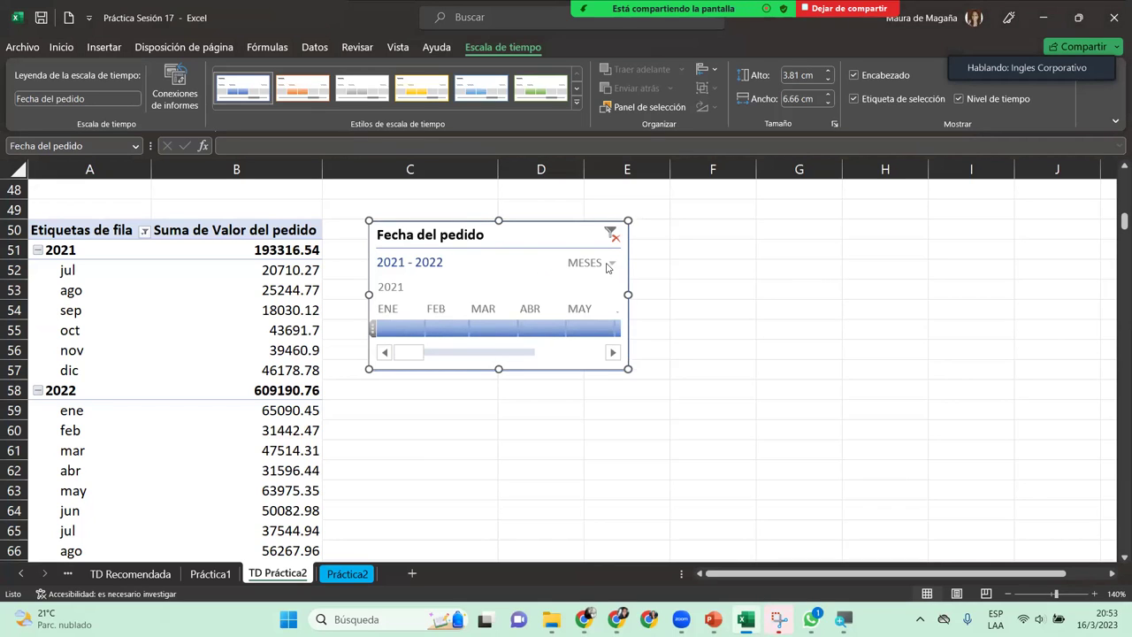
{"action": "left_click", "coordinate": [608, 265]}
{"action": "left_click", "coordinate": [602, 347]}
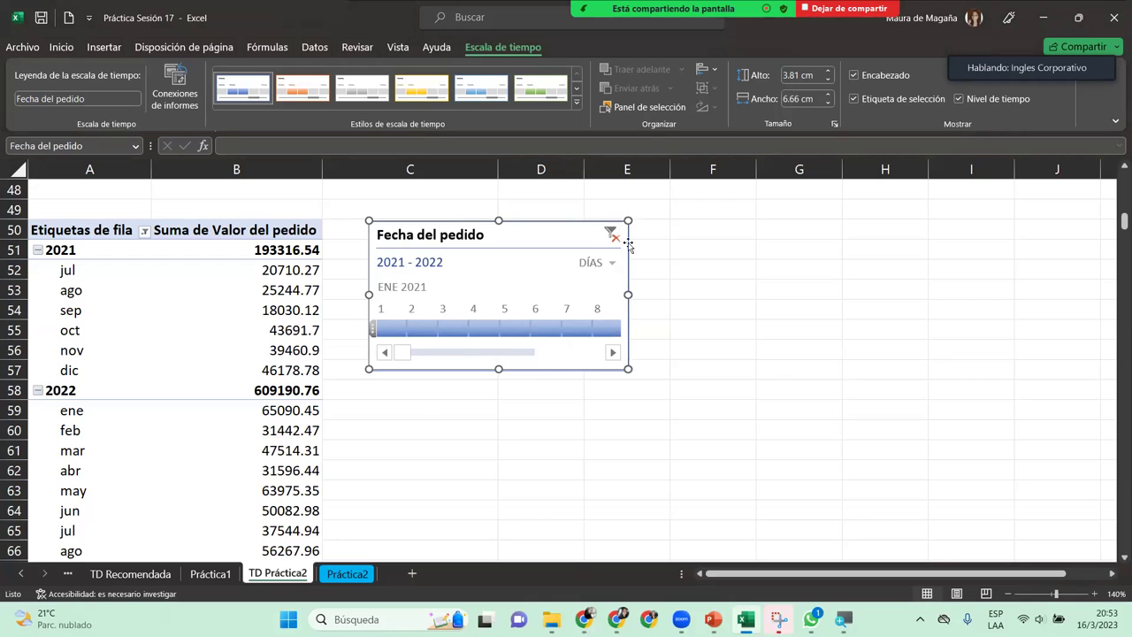
{"action": "left_click", "coordinate": [611, 262]}
{"action": "left_click", "coordinate": [618, 284]}
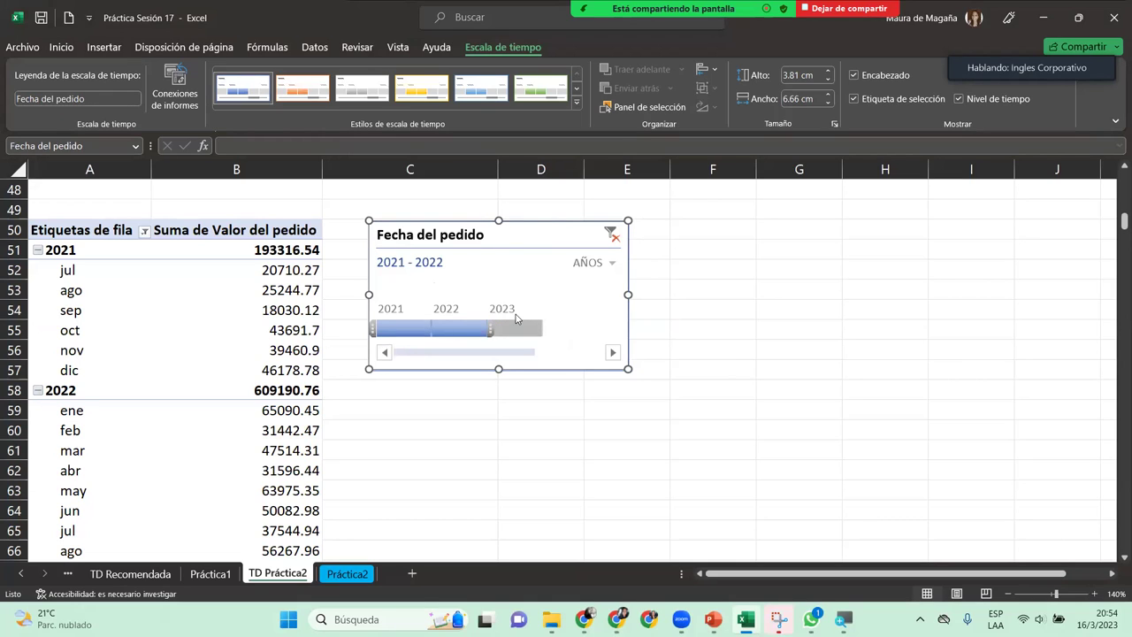
{"action": "left_click", "coordinate": [160, 327]}
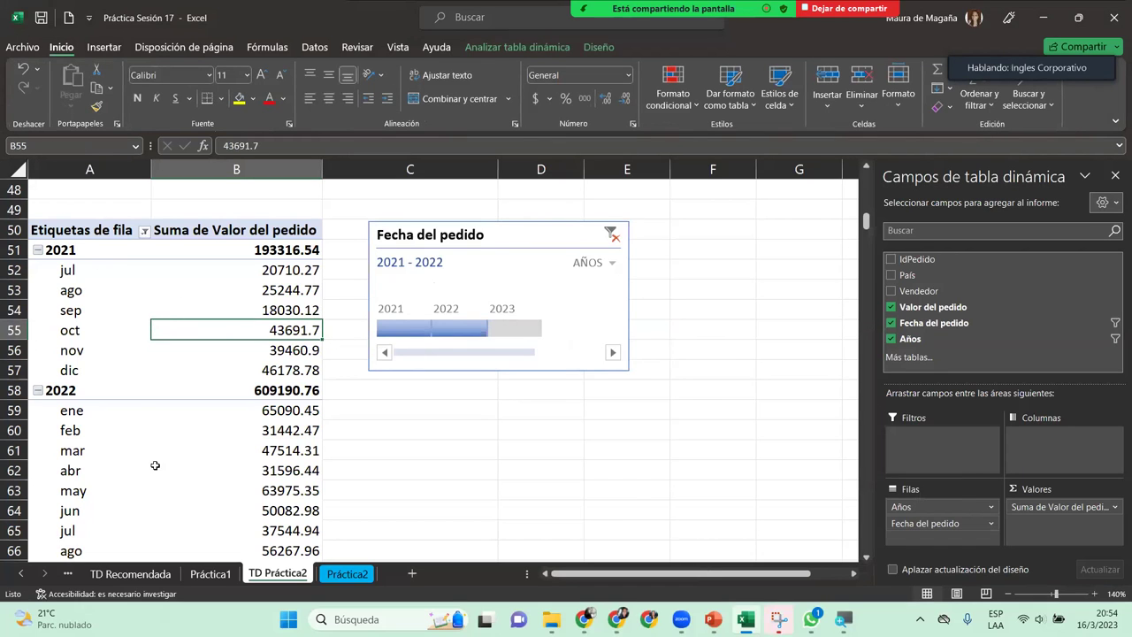
{"action": "left_click", "coordinate": [155, 469]}
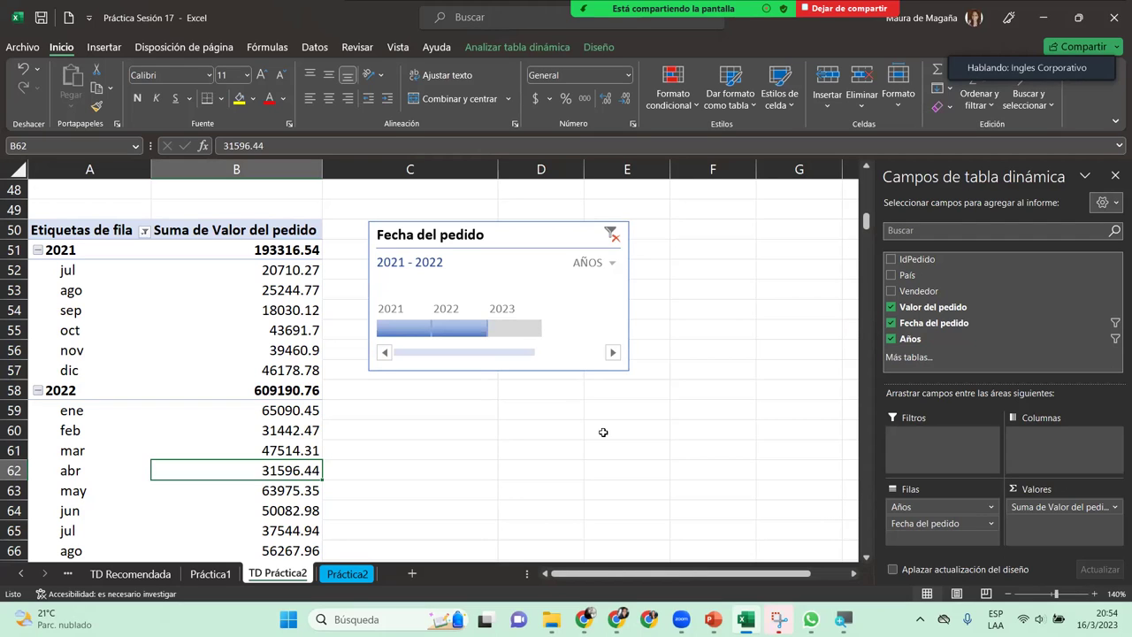
- Give the date timeline a dark green style and hide its scrollbar
{"action": "left_click", "coordinate": [501, 245]}
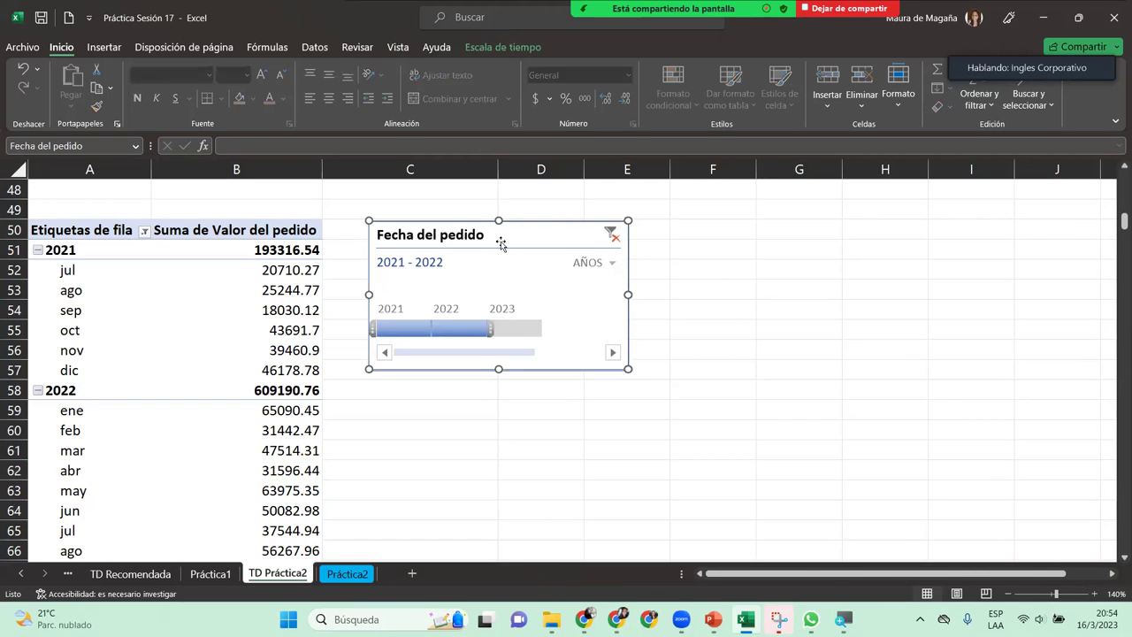
{"action": "left_click", "coordinate": [493, 49]}
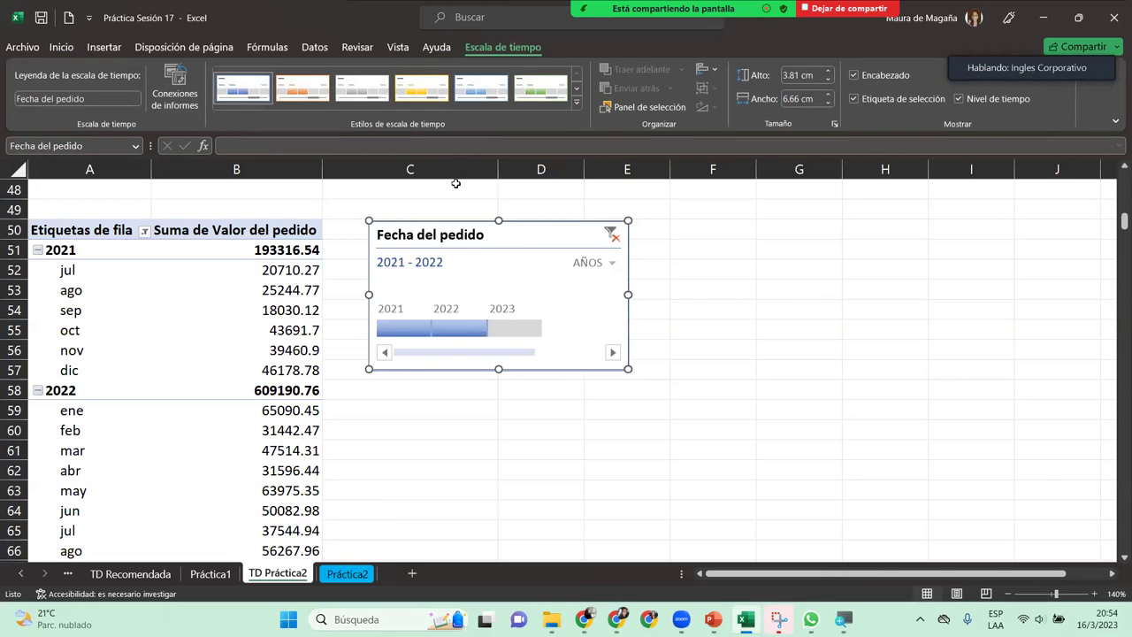
{"action": "left_click", "coordinate": [553, 99]}
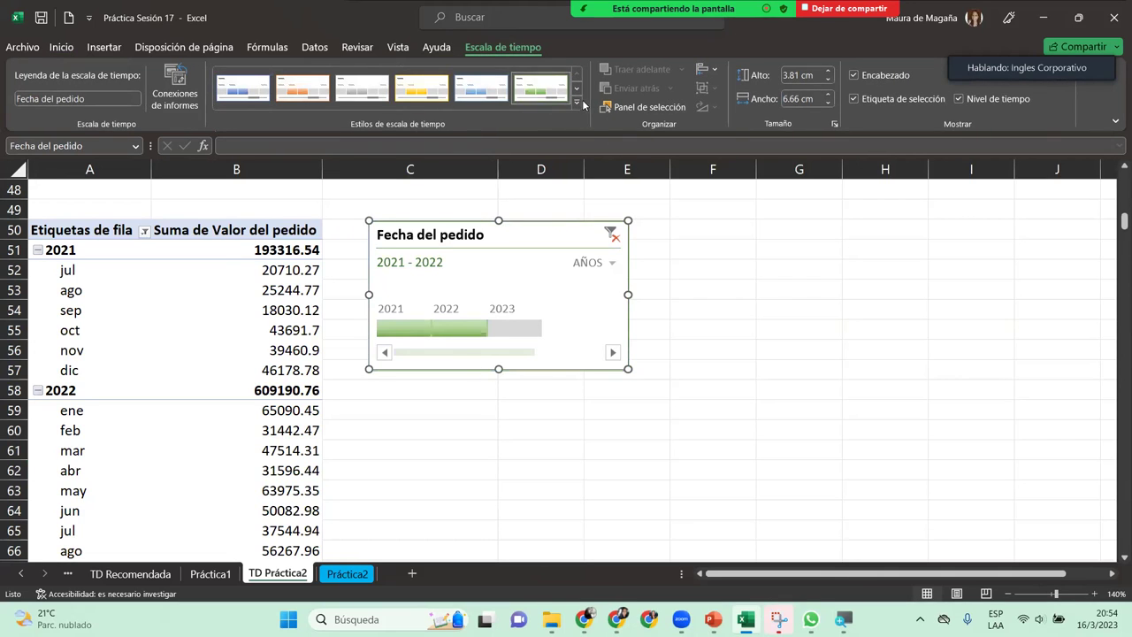
{"action": "left_click", "coordinate": [576, 102]}
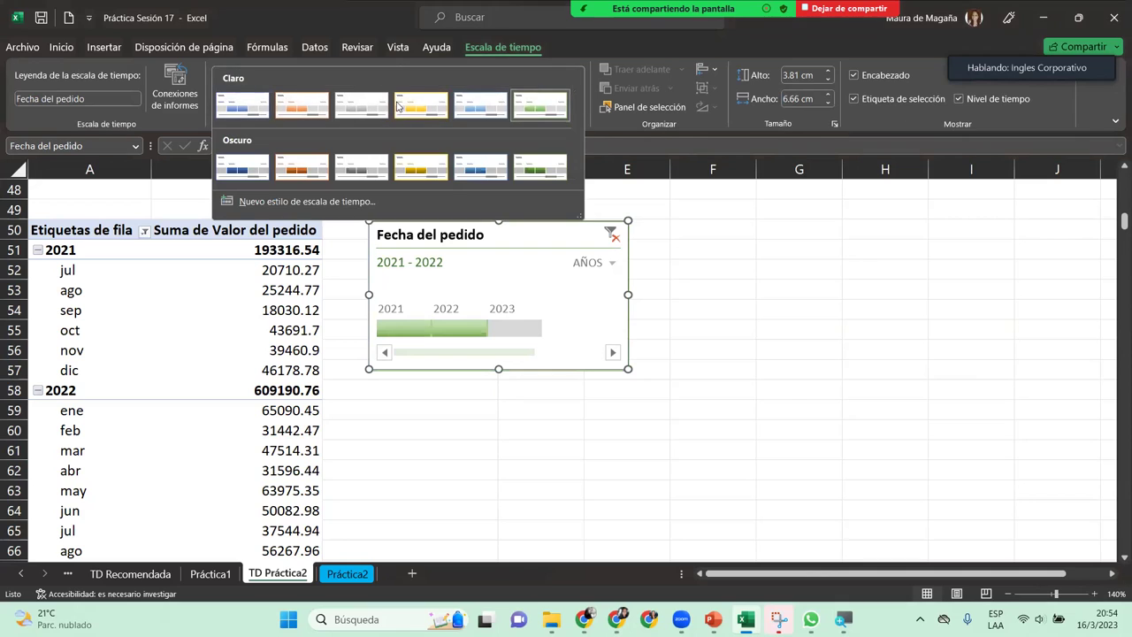
{"action": "left_click", "coordinate": [529, 170]}
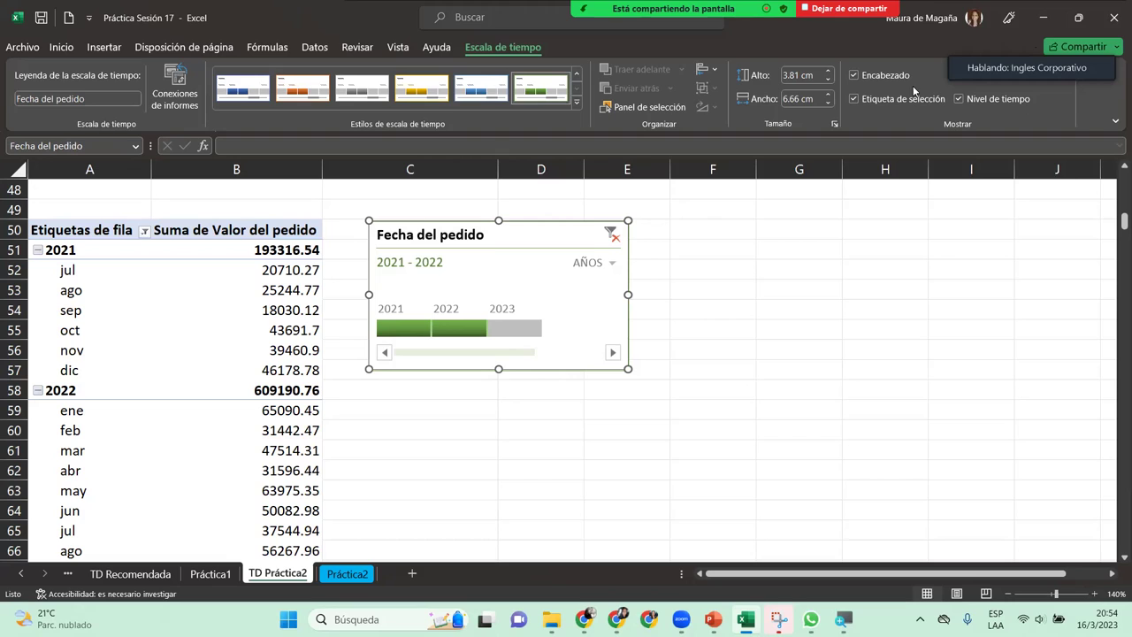
{"action": "left_click", "coordinate": [960, 76]}
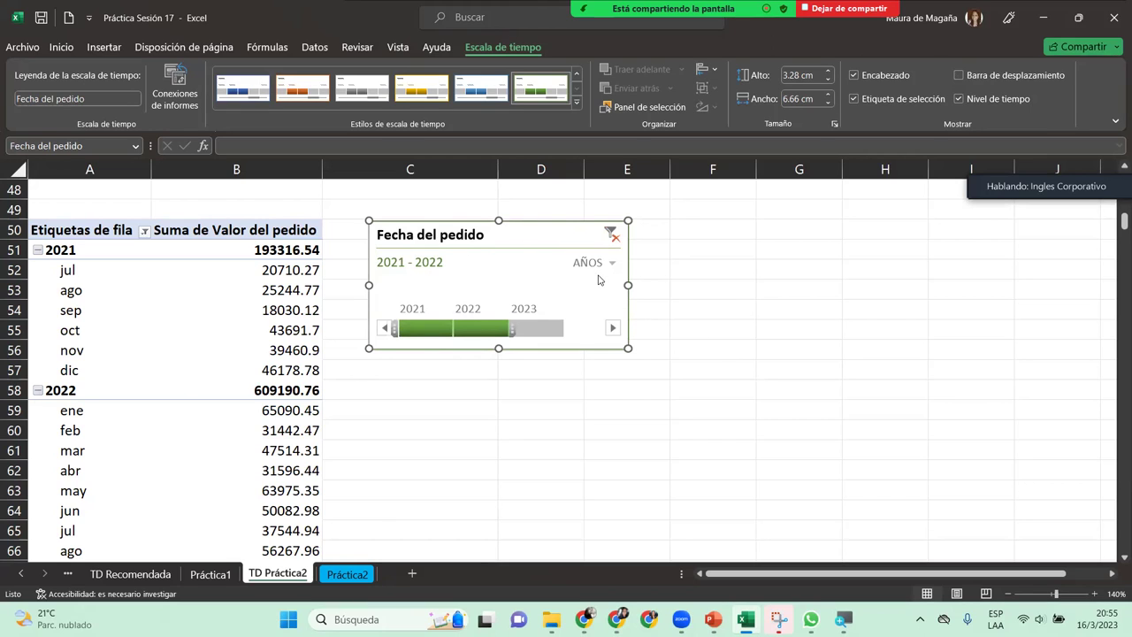
- Apply the green 'Estilo de tabla dinámica medio 7' to the pivot table, then go to sheet Práctica2
{"action": "left_click", "coordinate": [200, 280]}
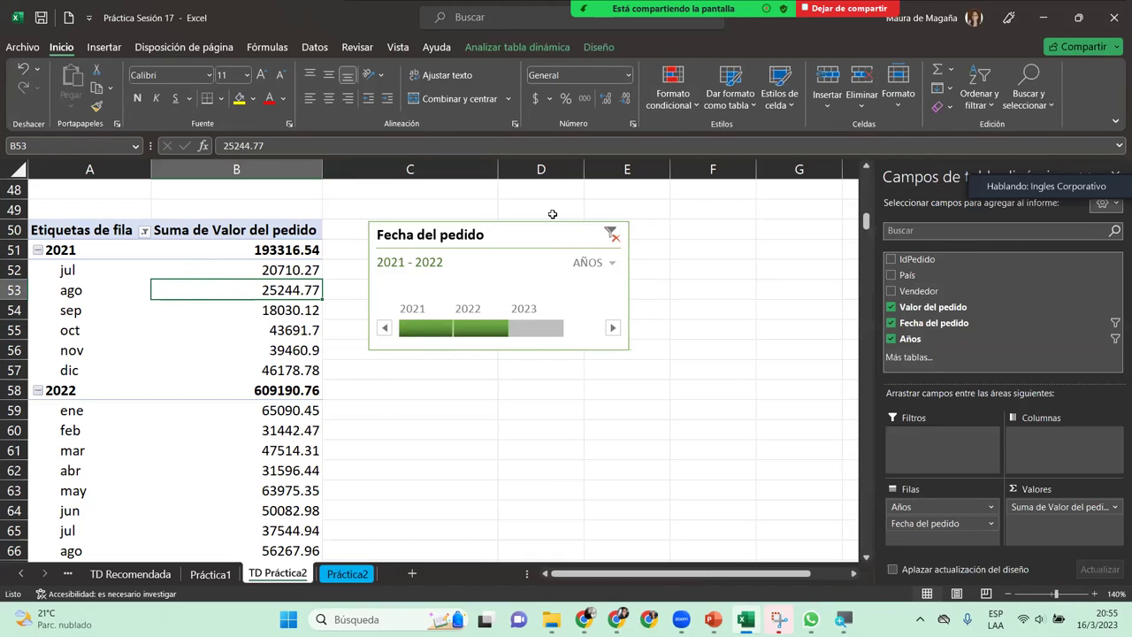
{"action": "left_click", "coordinate": [598, 47]}
{"action": "left_click", "coordinate": [810, 104]}
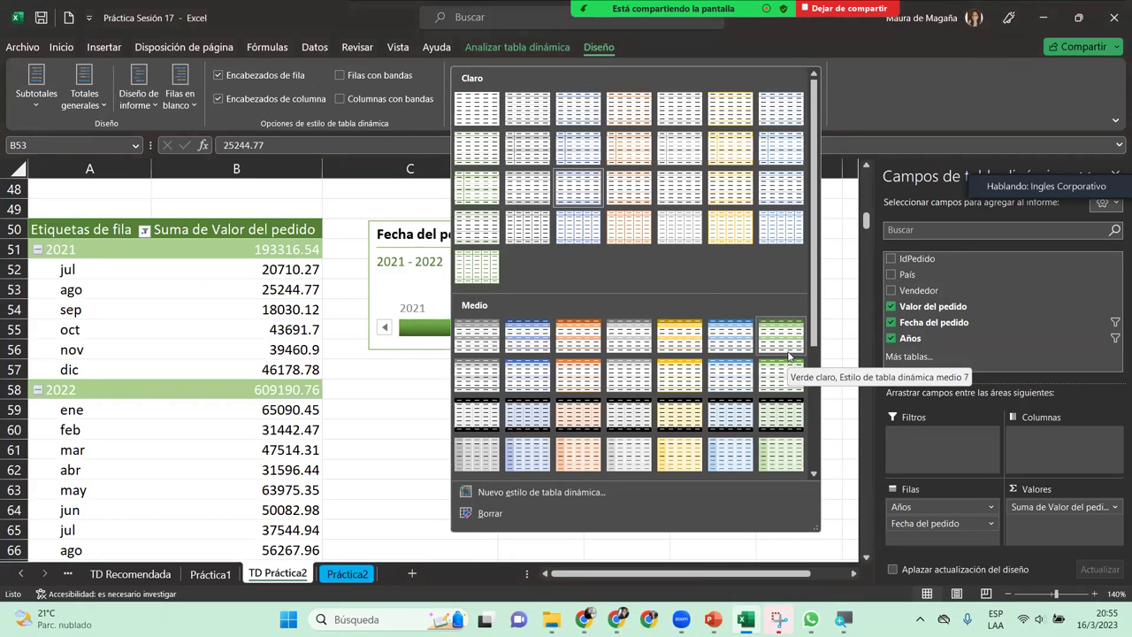
{"action": "left_click", "coordinate": [786, 356]}
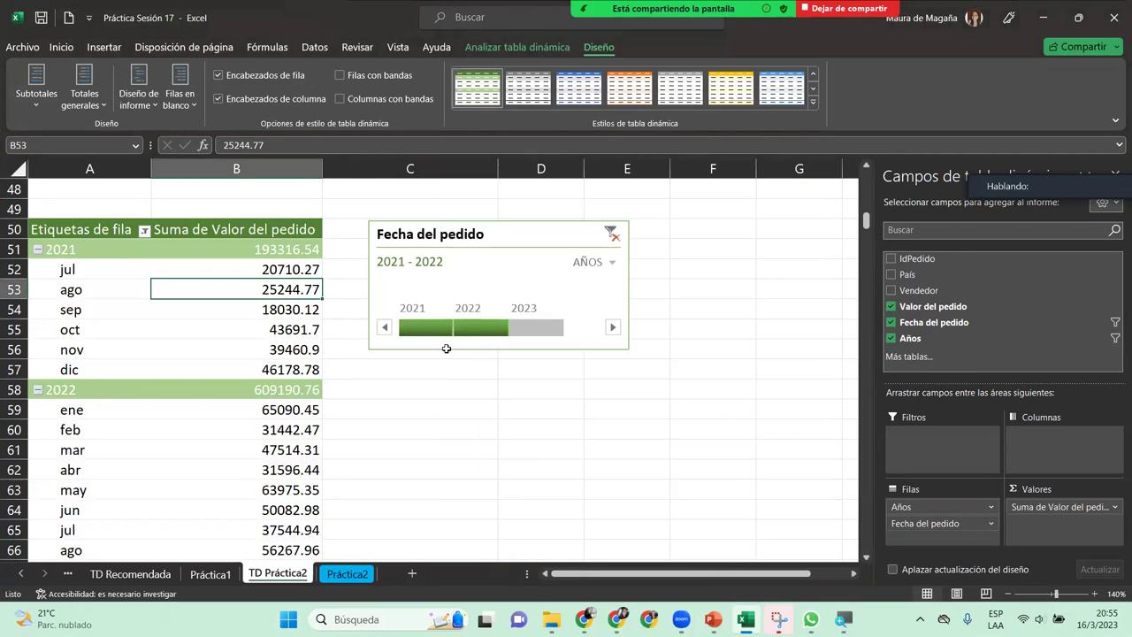
{"action": "left_click", "coordinate": [217, 307]}
{"action": "left_click", "coordinate": [337, 574]}
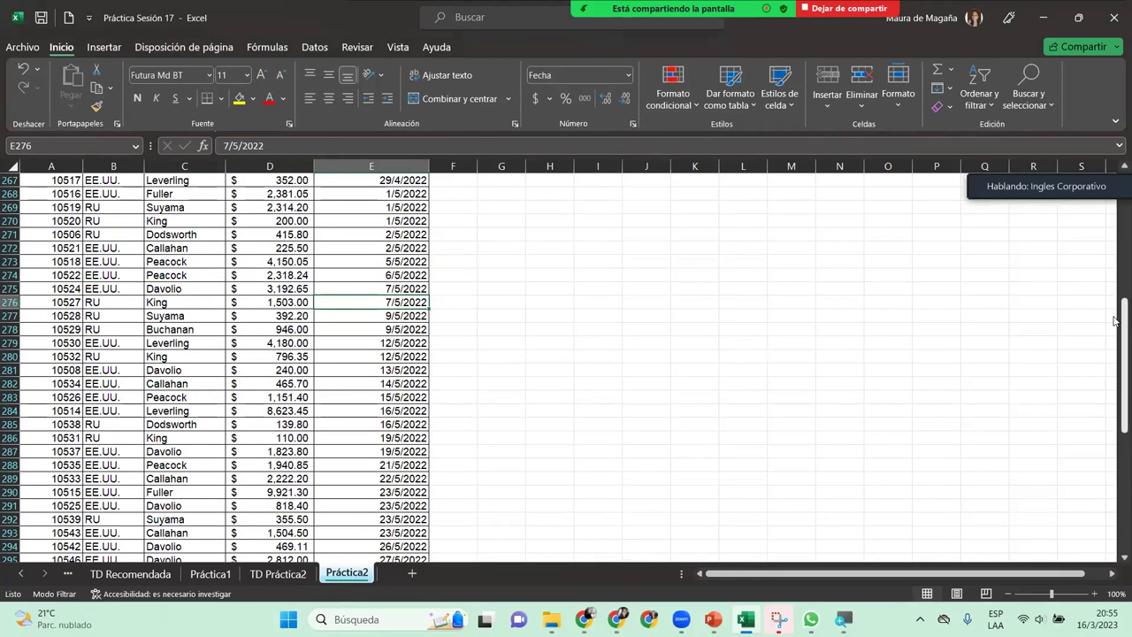
- Clear the sales table's filter, remove its header filter arrows, and select cell A1
{"action": "left_click_drag", "start_coordinate": [1116, 319], "coordinate": [1115, 149]}
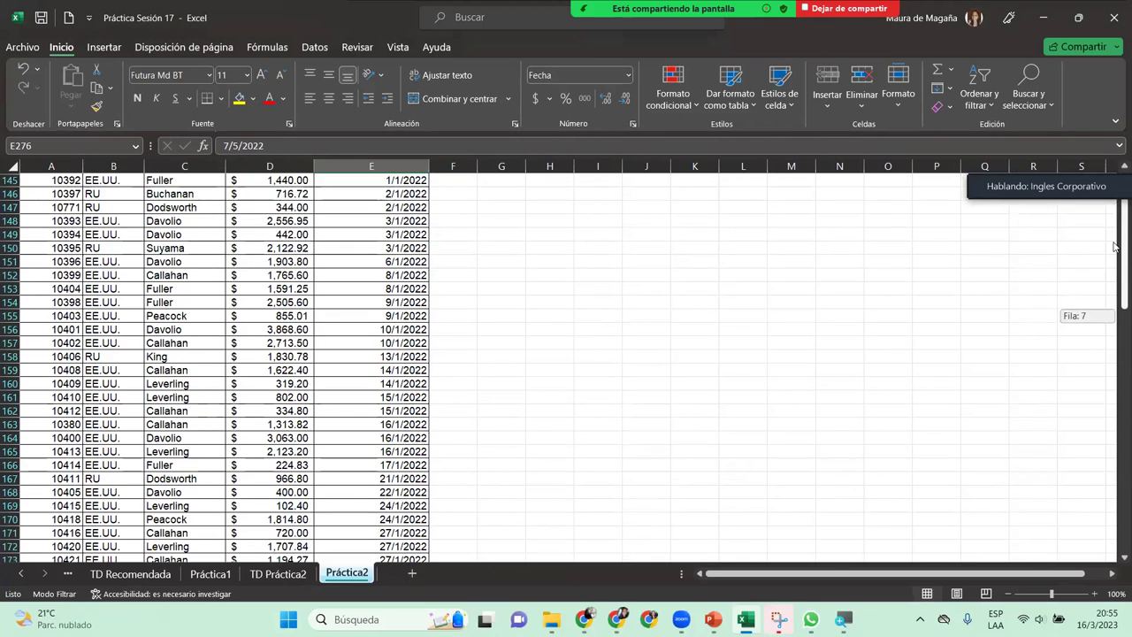
{"action": "left_click", "coordinate": [270, 210]}
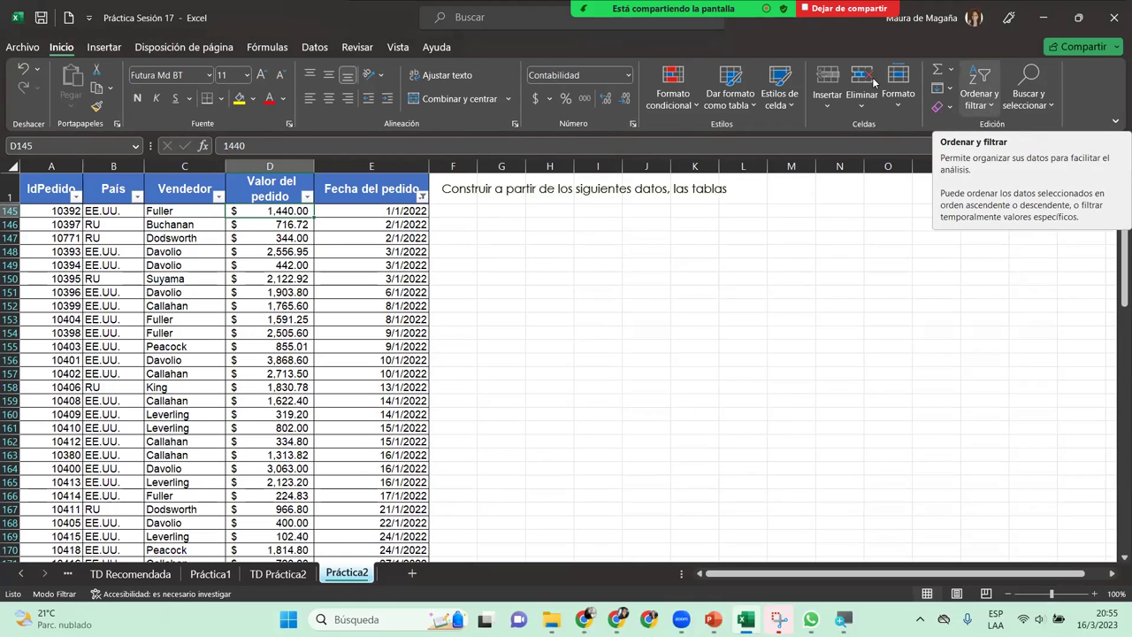
{"action": "left_click", "coordinate": [314, 49]}
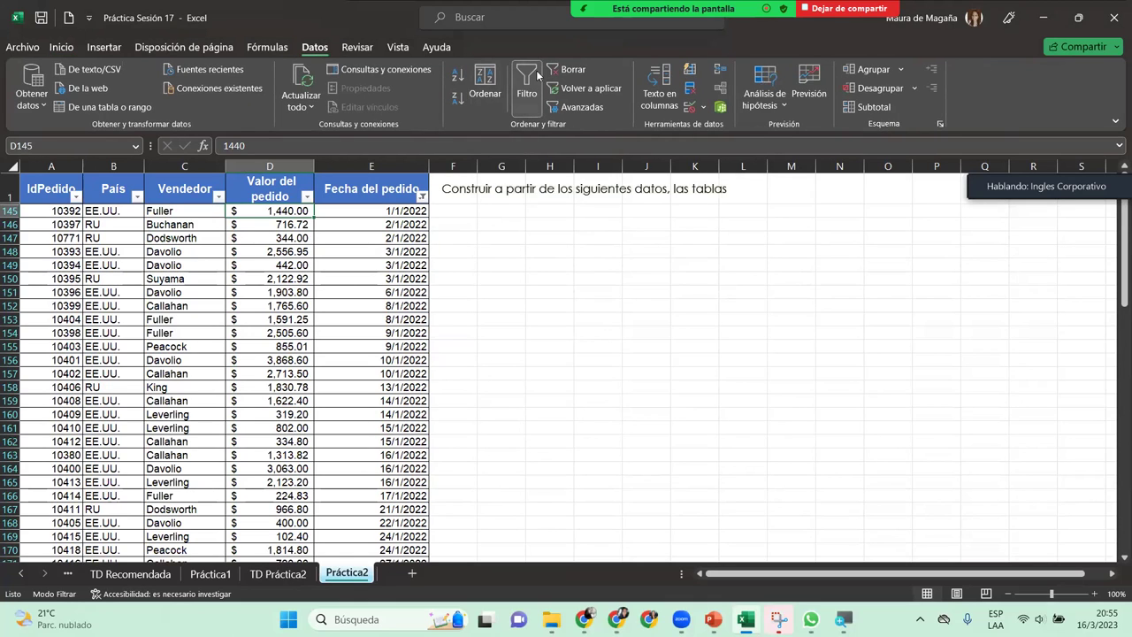
{"action": "left_click", "coordinate": [577, 68]}
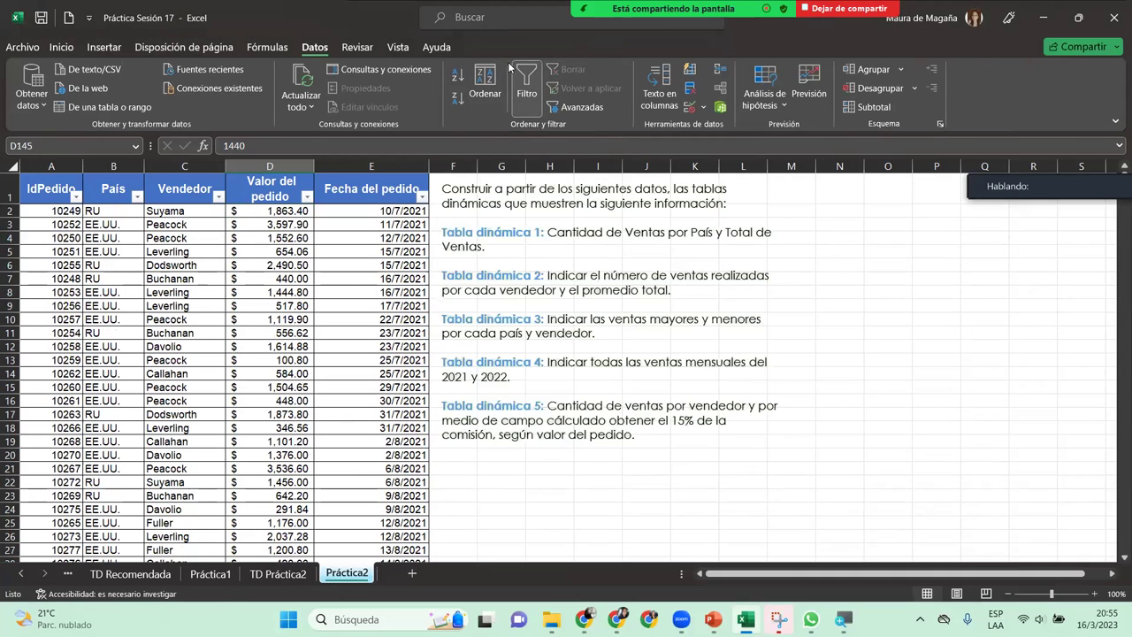
{"action": "left_click", "coordinate": [364, 263]}
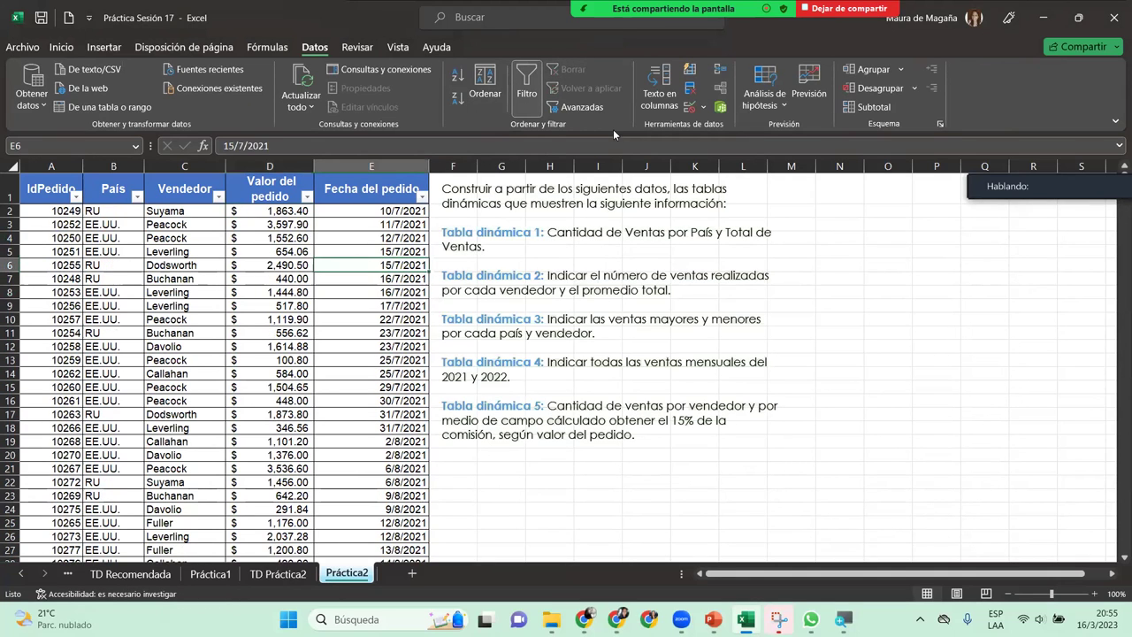
{"action": "left_click", "coordinate": [535, 94]}
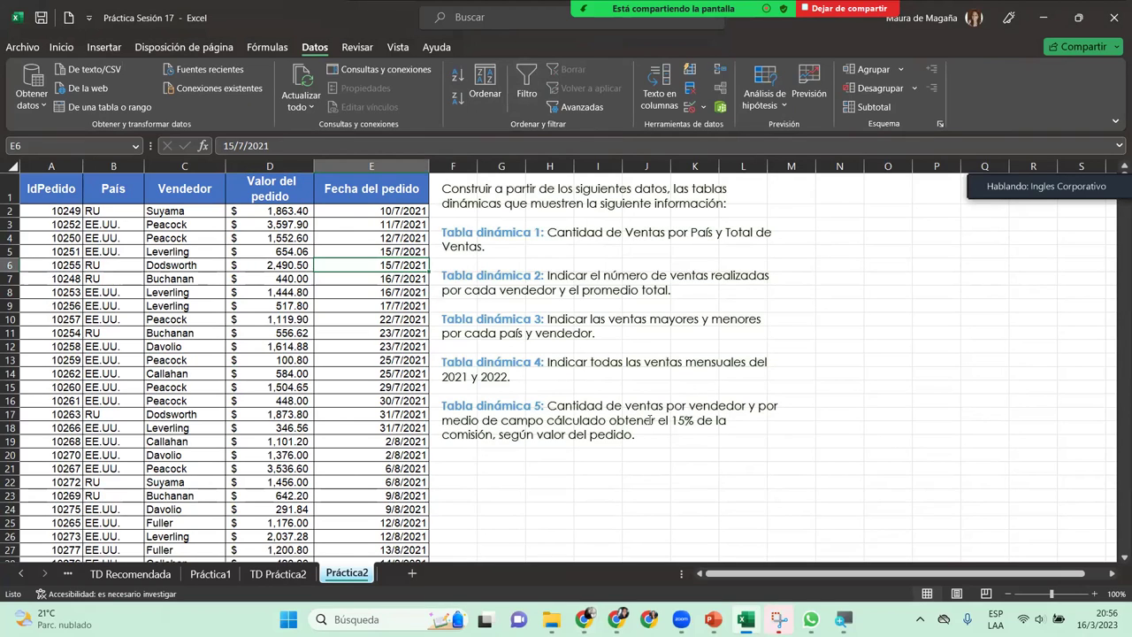
{"action": "left_click", "coordinate": [289, 281]}
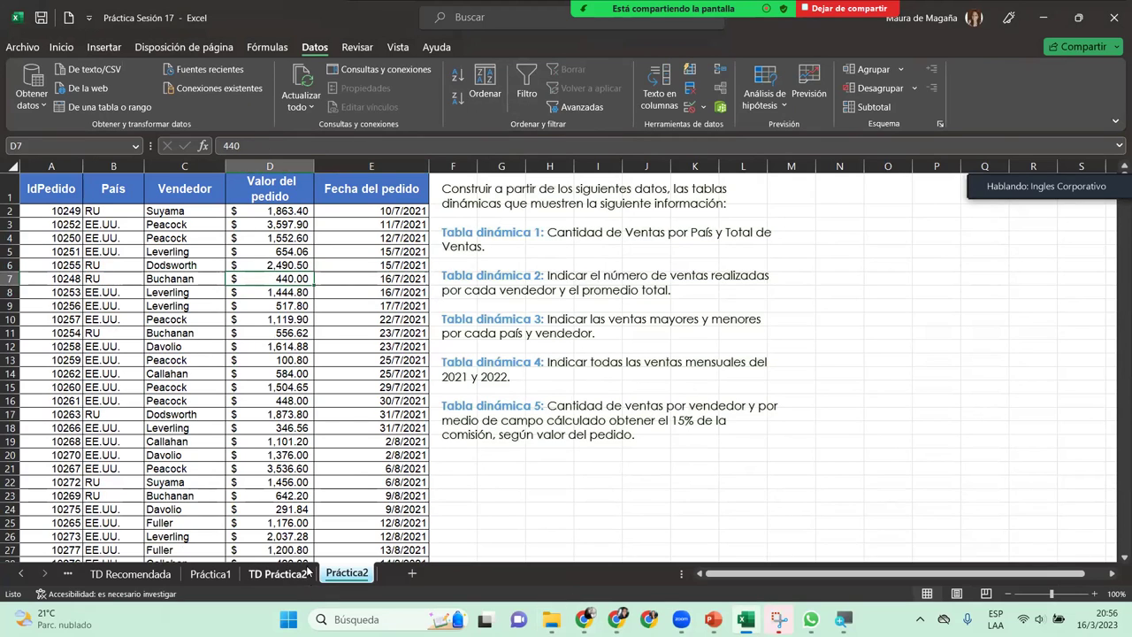
{"action": "left_click", "coordinate": [47, 191]}
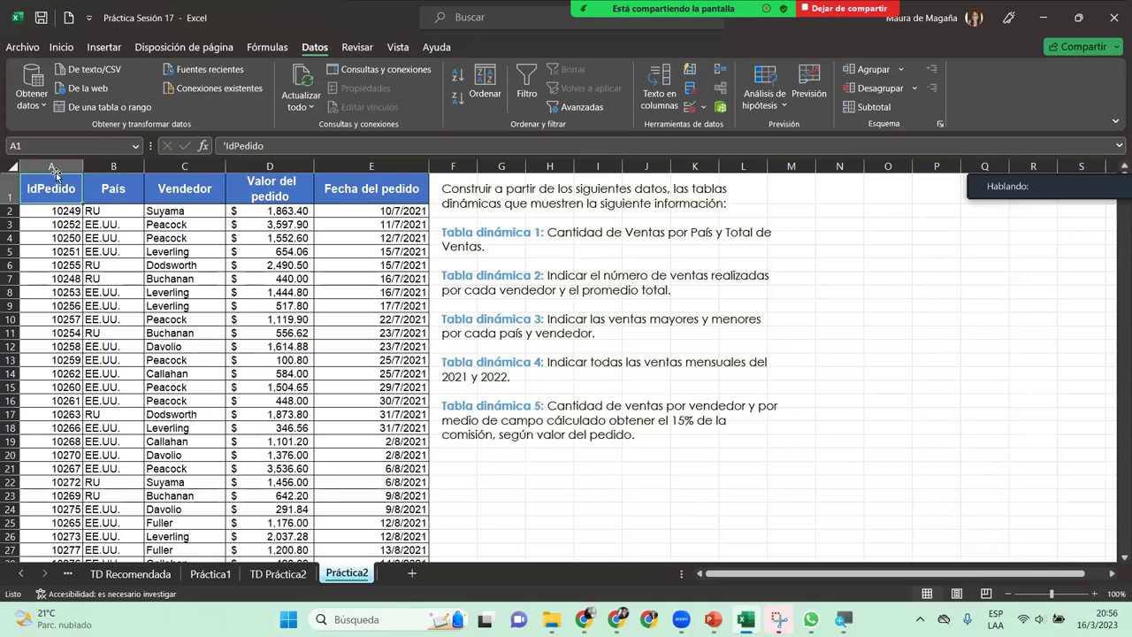
- Create a pivot table from Práctica2!$A$1:$E$800 at 'TD Práctica2'!$A$75
{"action": "left_click", "coordinate": [99, 47]}
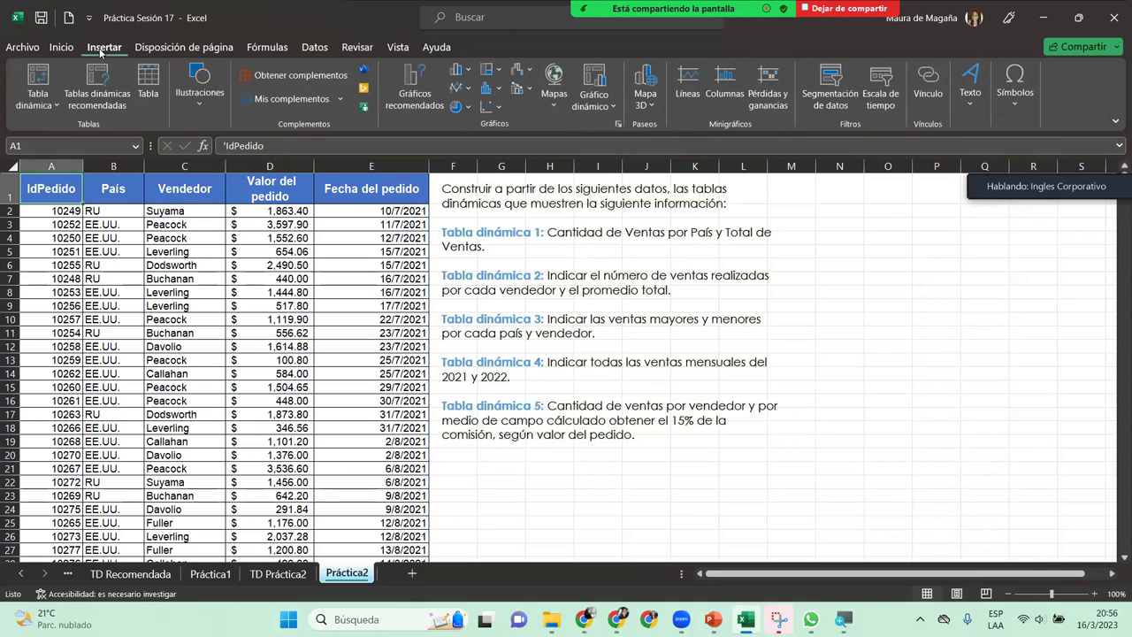
{"action": "left_click", "coordinate": [27, 82]}
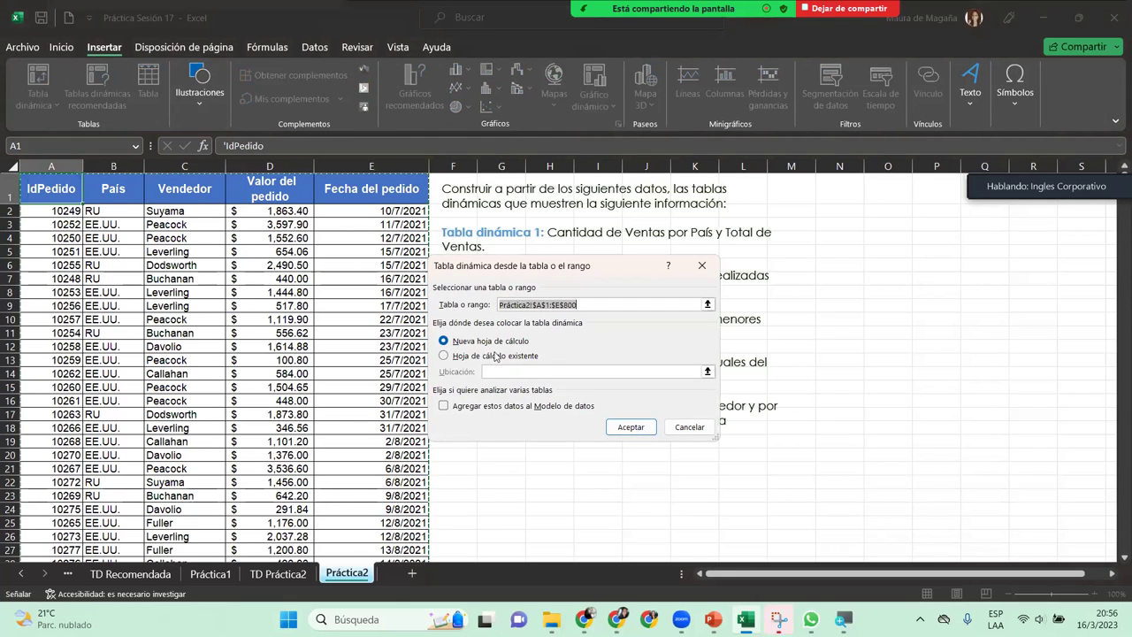
{"action": "left_click", "coordinate": [497, 356]}
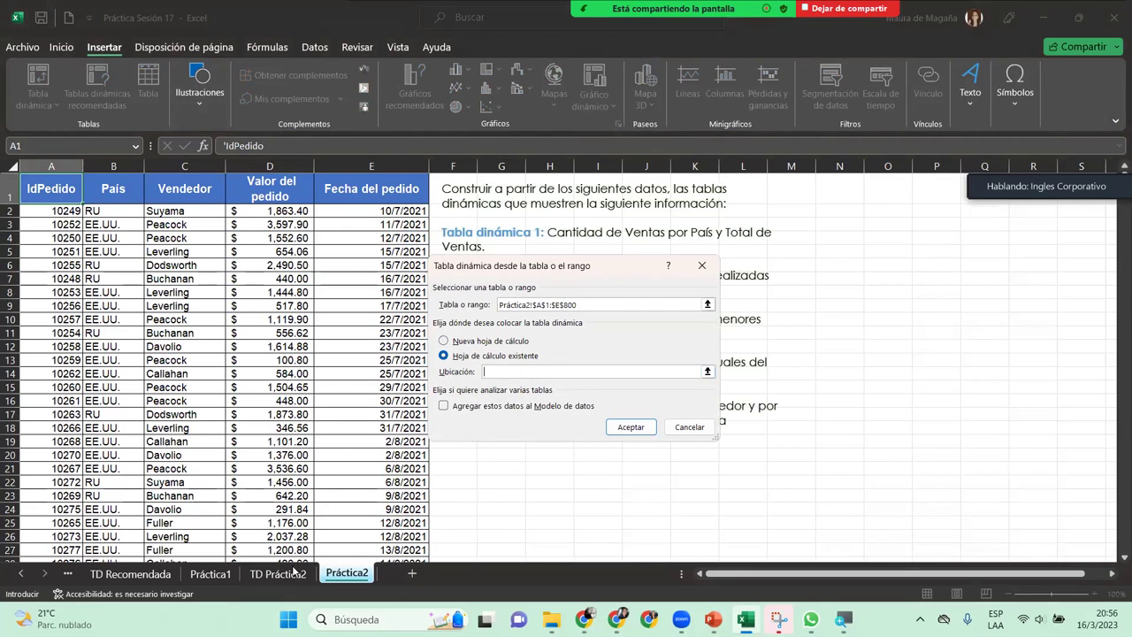
{"action": "left_click", "coordinate": [291, 573]}
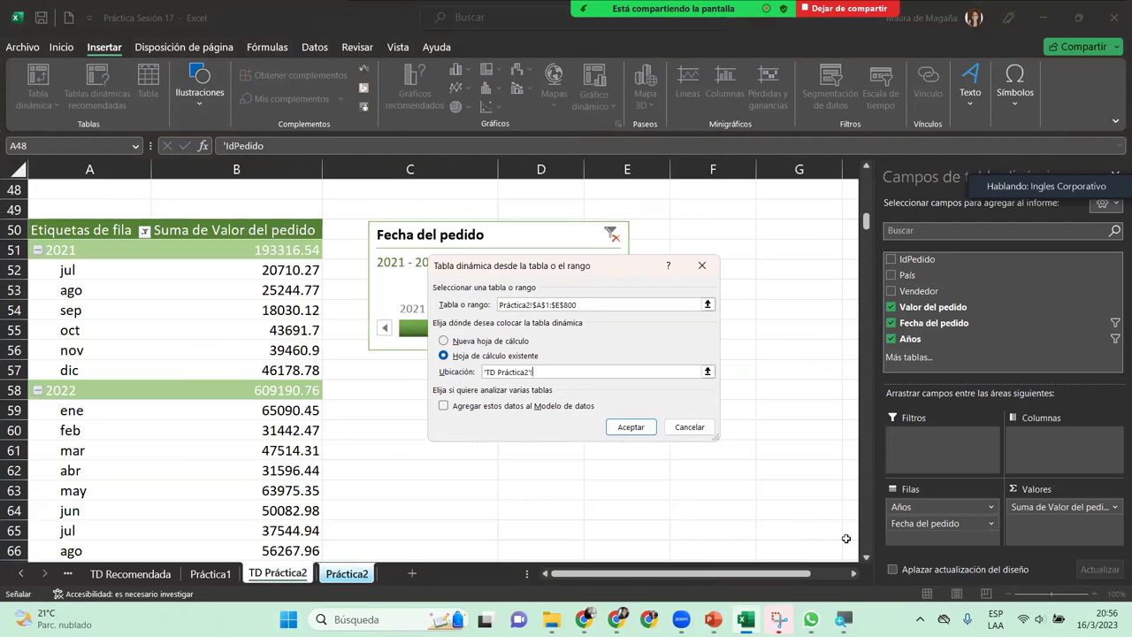
{"action": "left_click", "coordinate": [865, 559]}
{"action": "left_click_drag", "start_coordinate": [866, 562], "coordinate": [865, 562]}
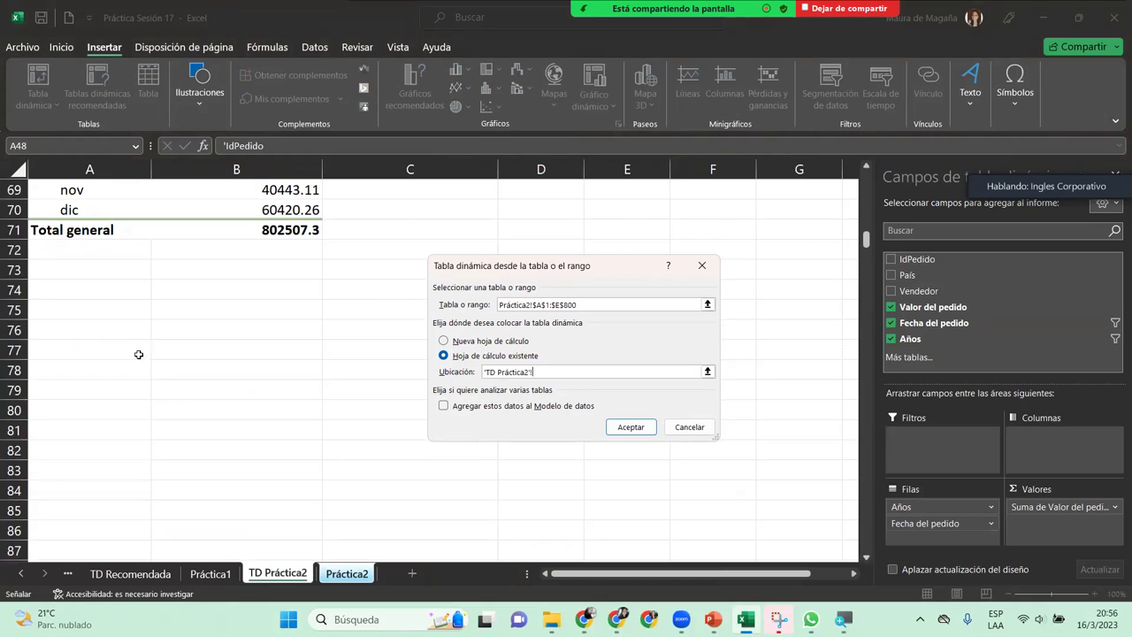
{"action": "left_click", "coordinate": [110, 317]}
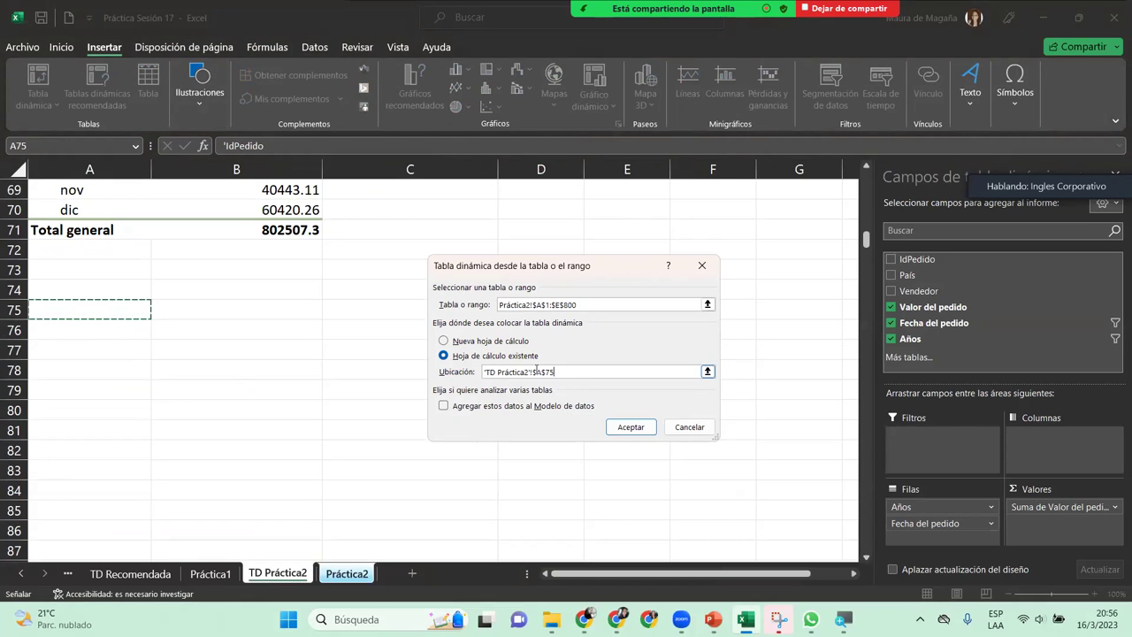
{"action": "left_click", "coordinate": [623, 426]}
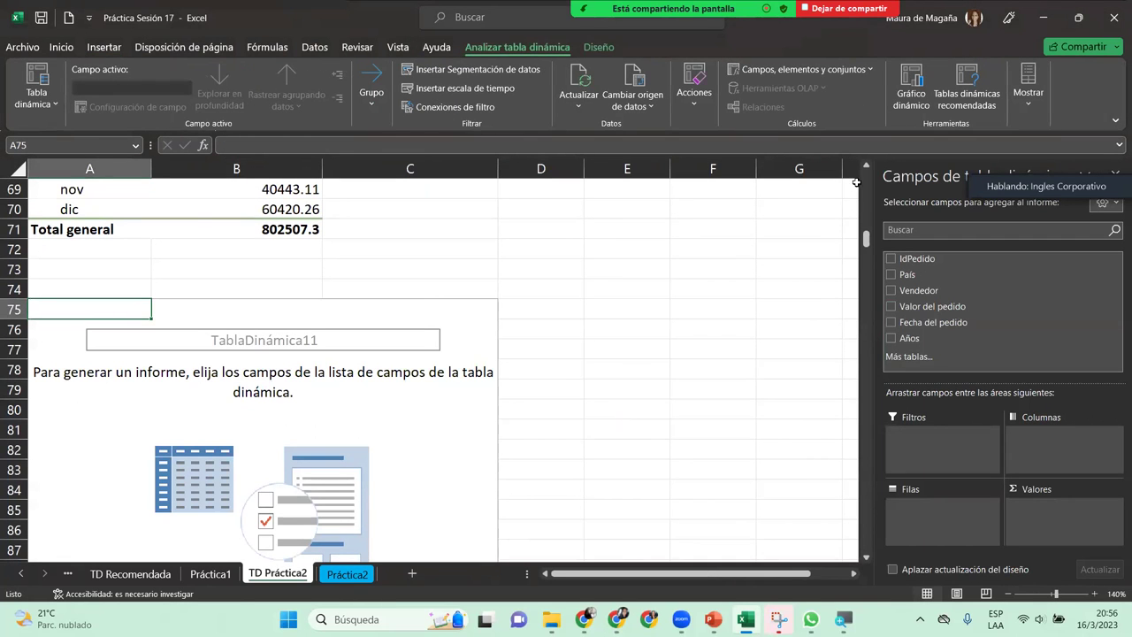
- Format the monthly sales pivot's order-value sums as $ accounting with 2 decimals
{"action": "left_click", "coordinate": [866, 168]}
{"action": "scroll", "coordinate": [866, 168], "scroll_direction": "up", "scroll_amount": 3}
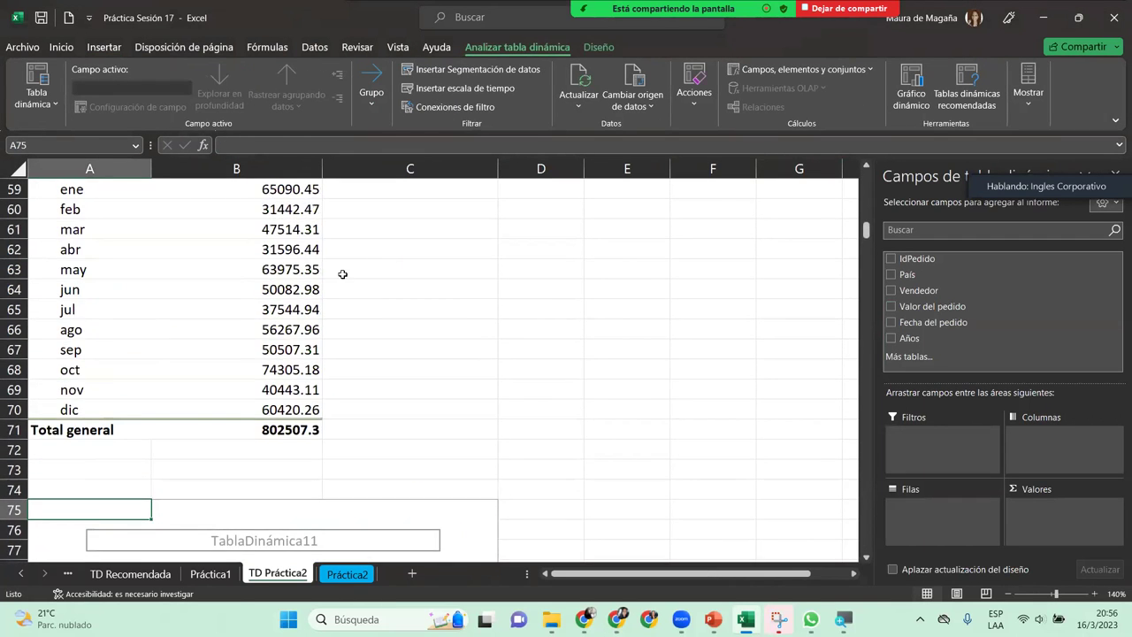
{"action": "left_click", "coordinate": [303, 309]}
{"action": "left_click", "coordinate": [1113, 506]}
{"action": "left_click", "coordinate": [1105, 491]}
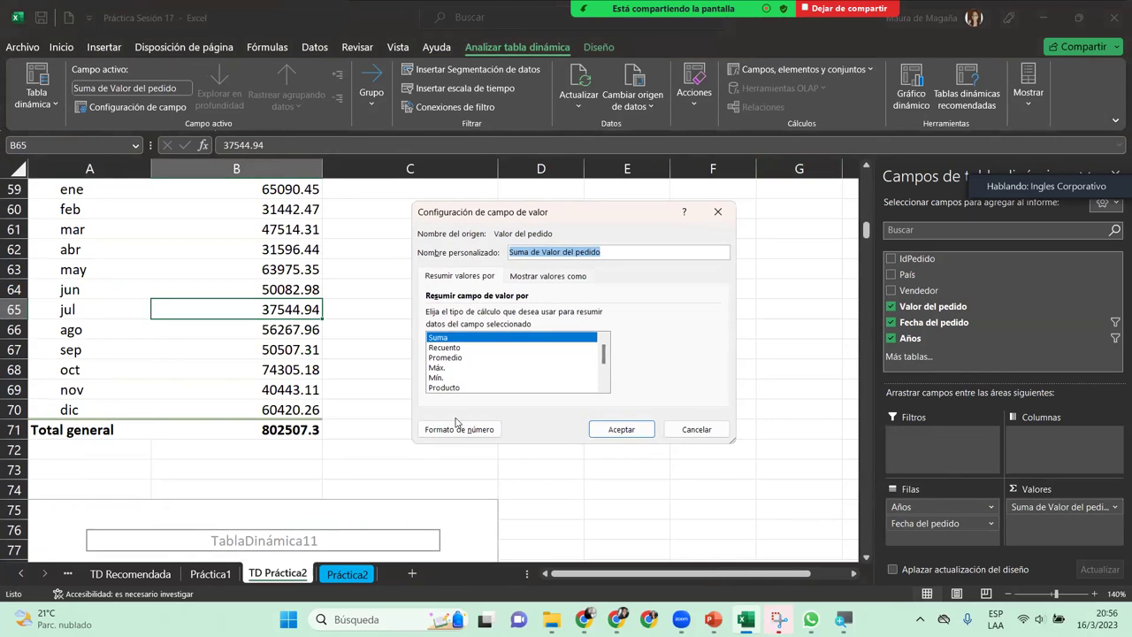
{"action": "left_click", "coordinate": [460, 431]}
{"action": "left_click", "coordinate": [411, 238]}
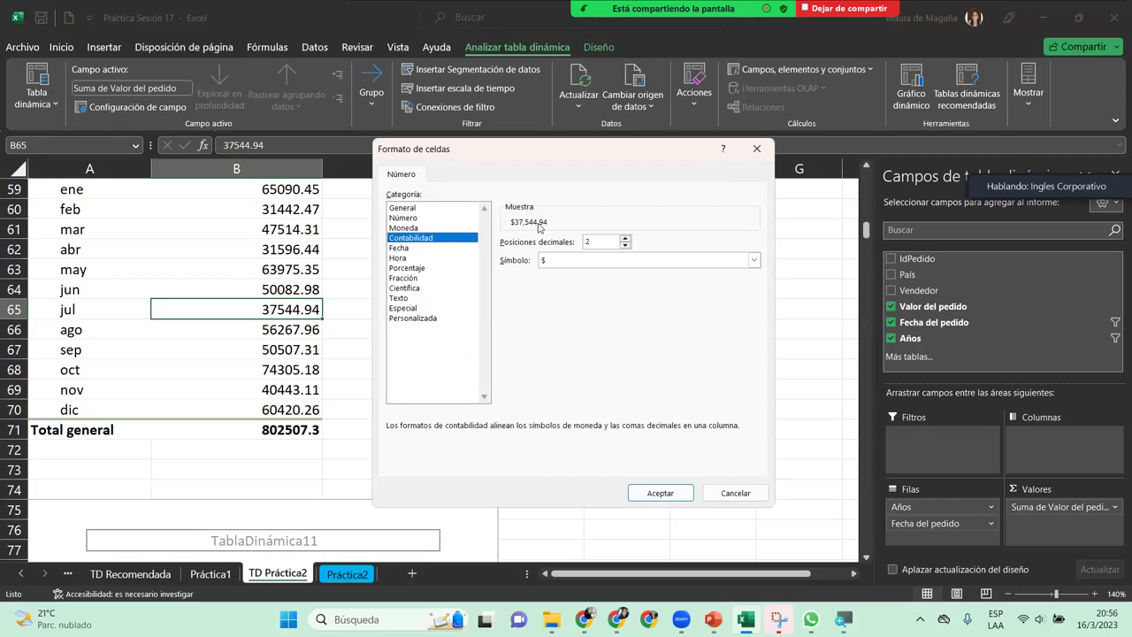
{"action": "left_click", "coordinate": [752, 260]}
{"action": "scroll", "coordinate": [726, 442], "scroll_direction": "down", "scroll_amount": 2}
{"action": "left_click", "coordinate": [725, 449]}
{"action": "left_click", "coordinate": [659, 493]}
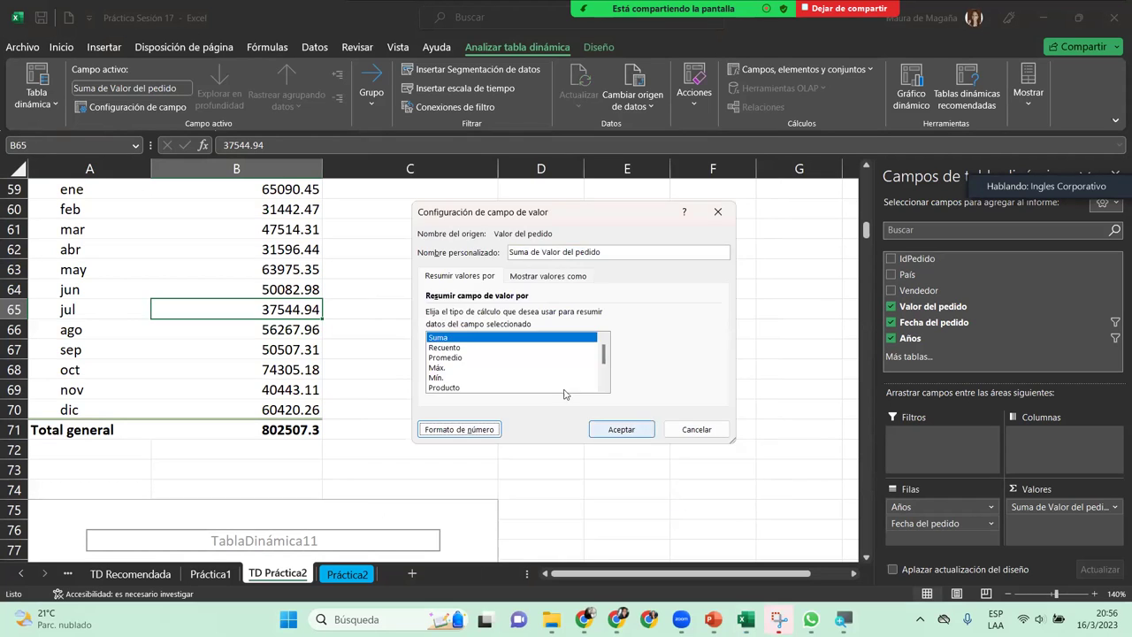
{"action": "left_click", "coordinate": [597, 425]}
- Select the empty TablaDinámica11 pivot at A75
{"action": "left_click", "coordinate": [185, 334]}
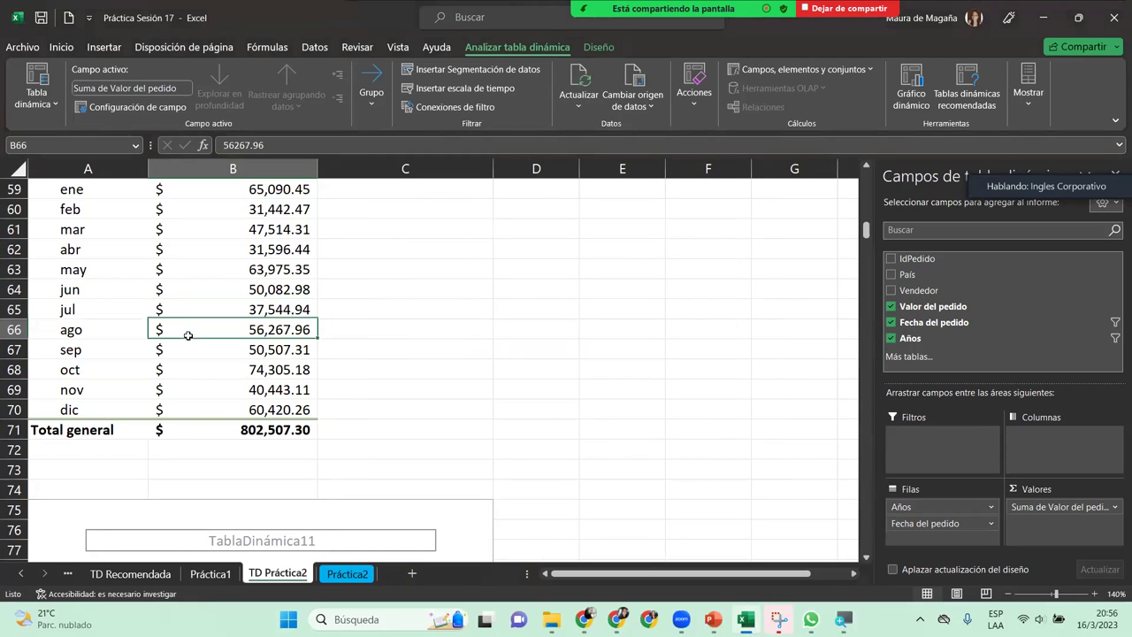
{"action": "scroll", "coordinate": [849, 257], "scroll_direction": "up", "scroll_amount": 2}
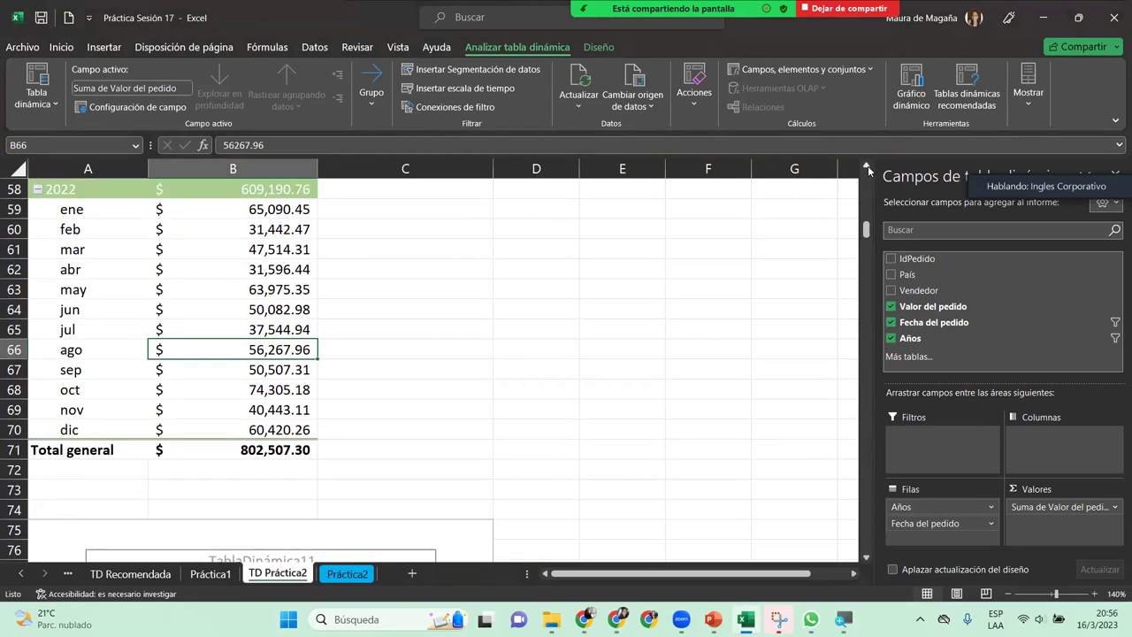
{"action": "left_click", "coordinate": [867, 559]}
{"action": "scroll", "coordinate": [867, 559], "scroll_direction": "down", "scroll_amount": 6}
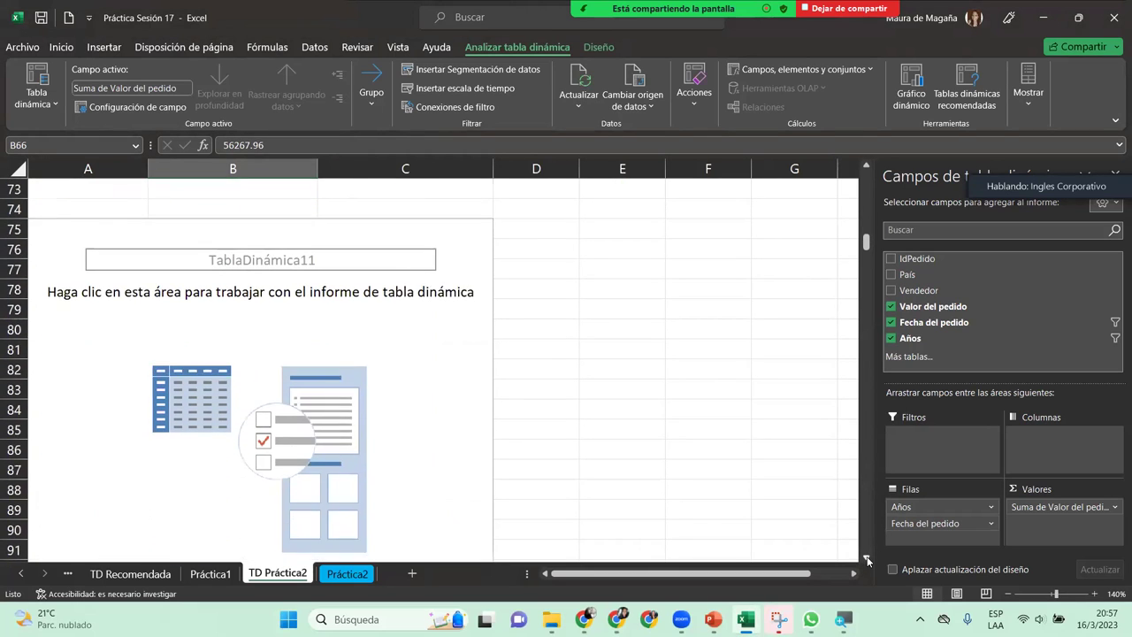
{"action": "left_click", "coordinate": [48, 251]}
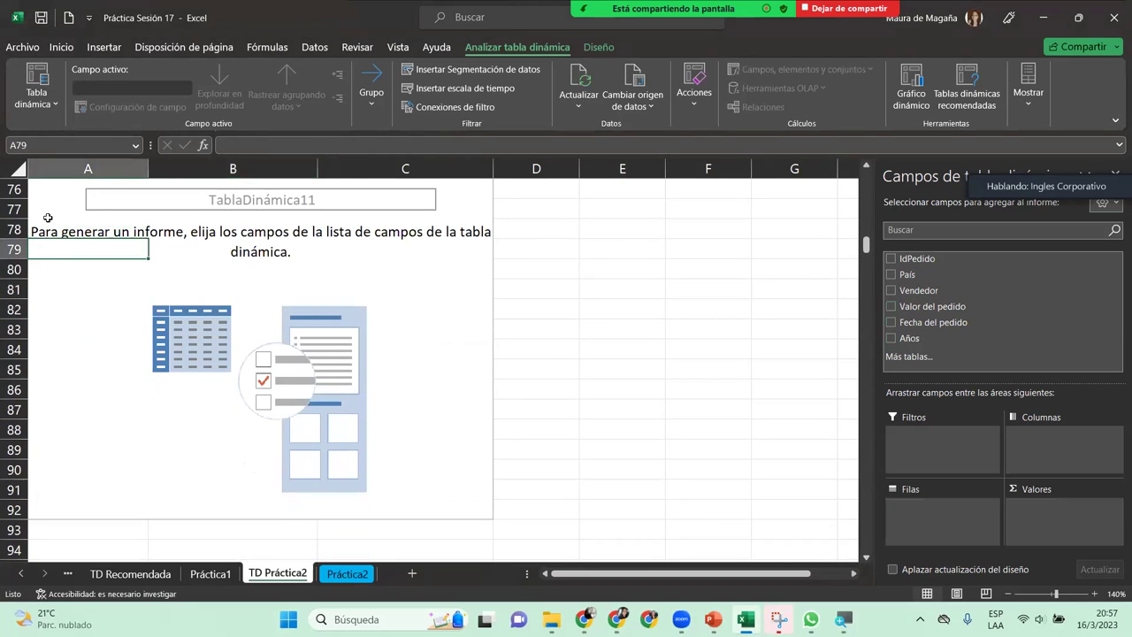
- Build the A75 pivot with Vendedor in rows and the sum of Valor del pedido in values
{"action": "left_click", "coordinate": [48, 214]}
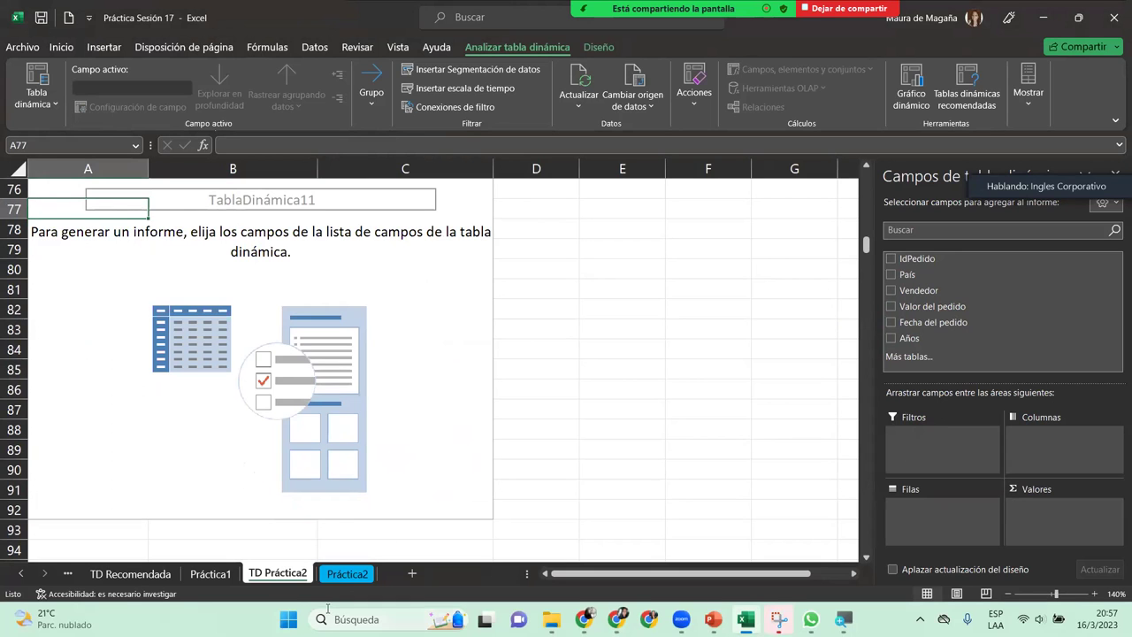
{"action": "left_click", "coordinate": [338, 576]}
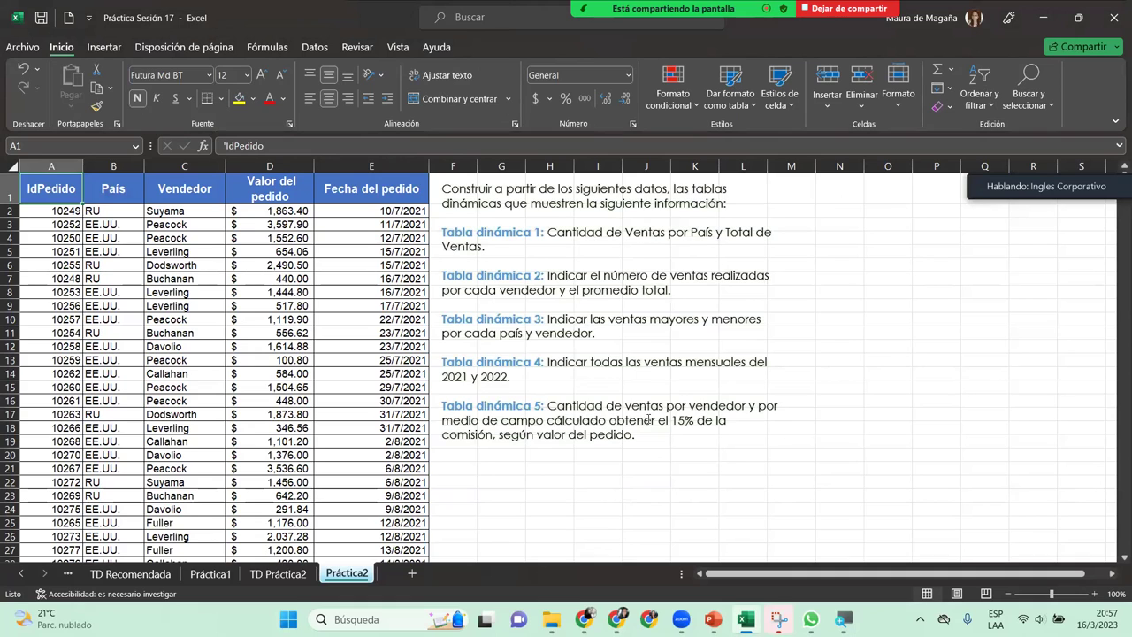
{"action": "left_click", "coordinate": [281, 575]}
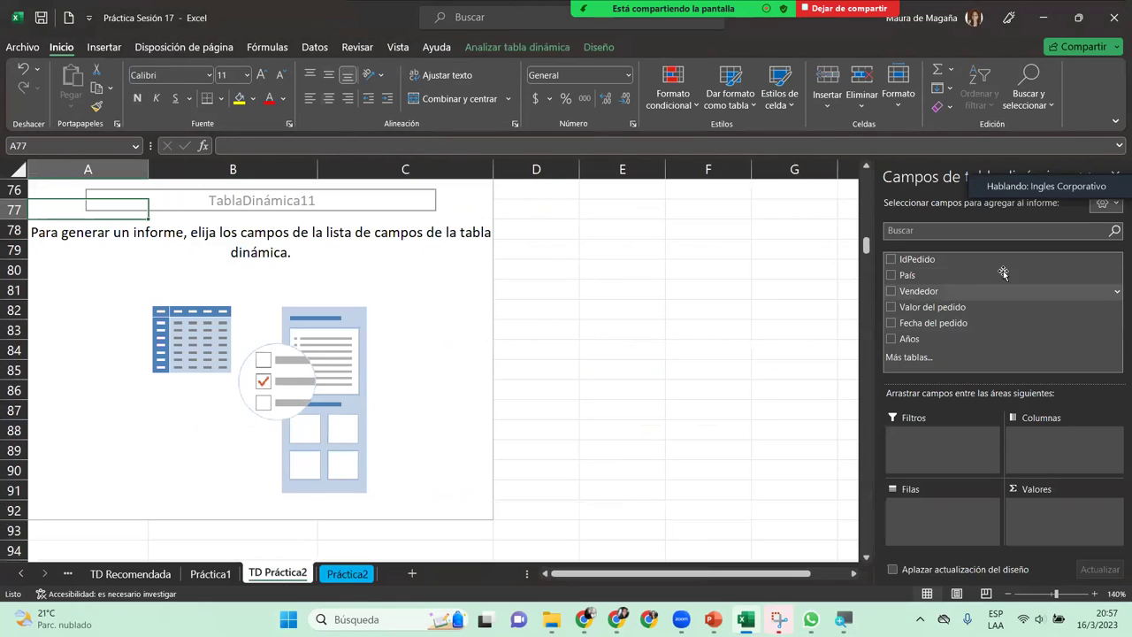
{"action": "left_click_drag", "start_coordinate": [932, 291], "coordinate": [935, 514]}
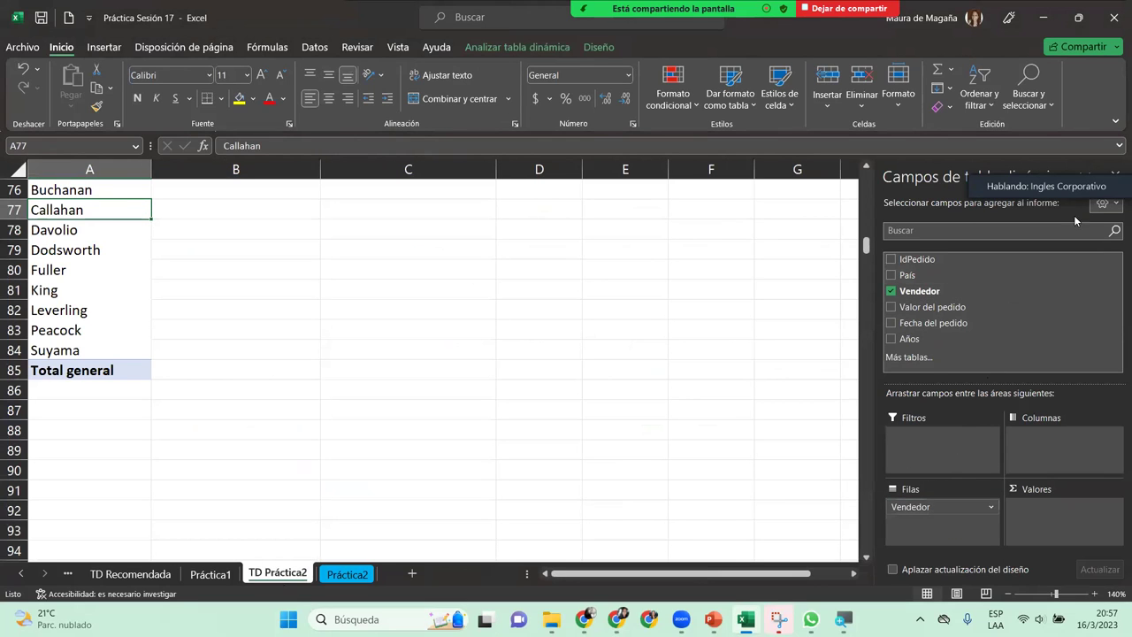
{"action": "left_click", "coordinate": [865, 168]}
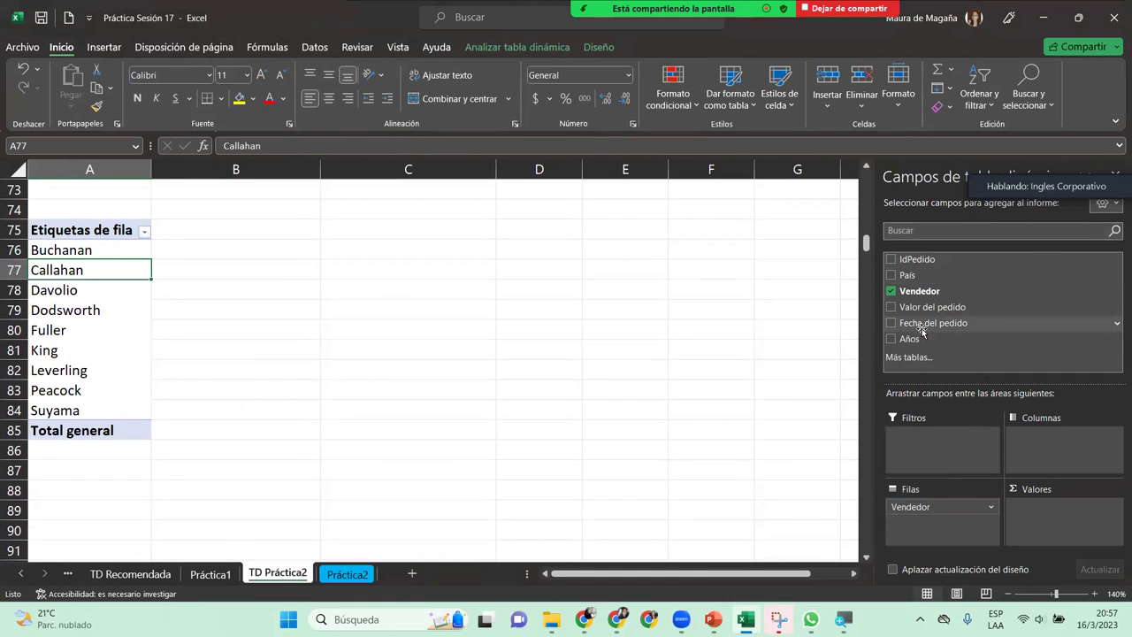
{"action": "left_click_drag", "start_coordinate": [932, 307], "coordinate": [1072, 535]}
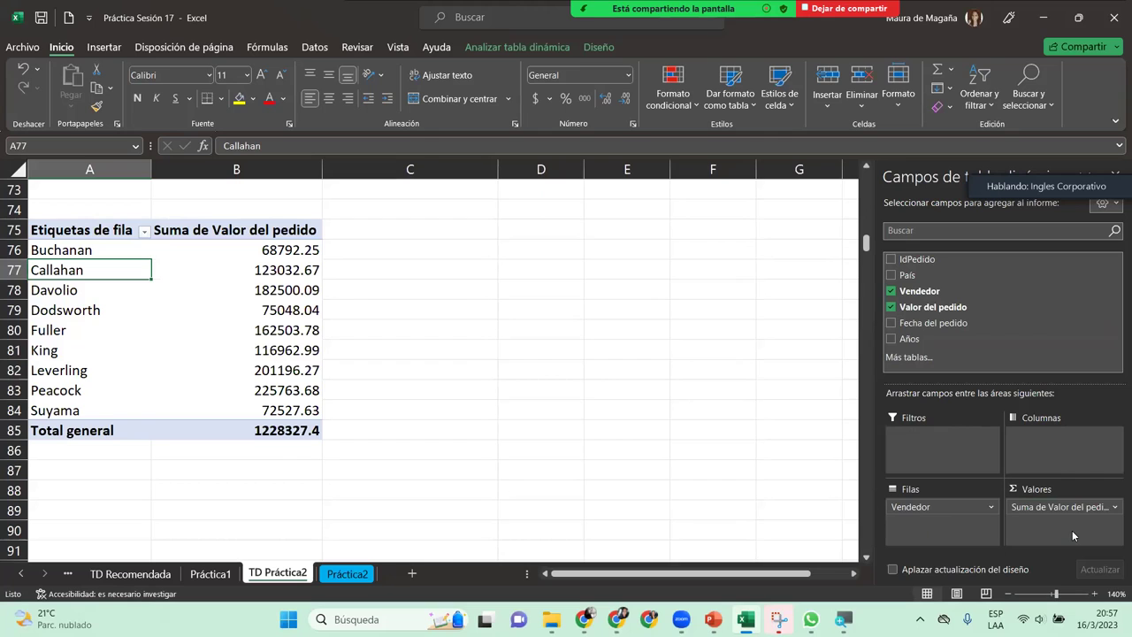
- Format the sales sum as $ accounting and rename the value field 'Ventas totales'
{"action": "left_click", "coordinate": [1112, 507]}
{"action": "left_click", "coordinate": [1097, 496]}
{"action": "left_click", "coordinate": [462, 429]}
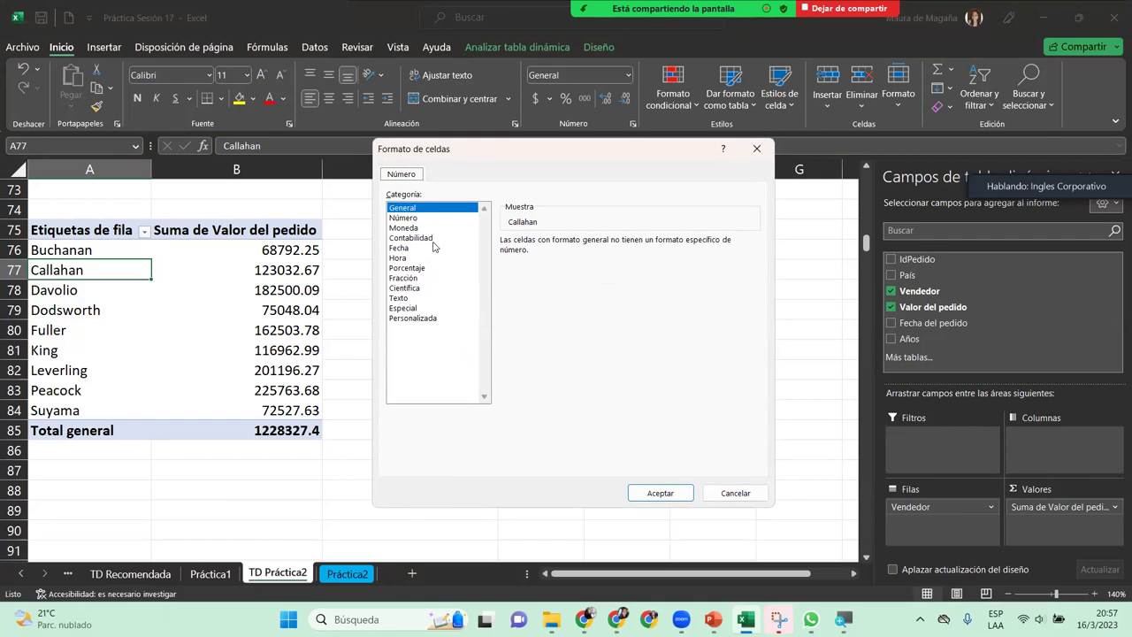
{"action": "left_click", "coordinate": [432, 238]}
{"action": "left_click", "coordinate": [753, 260]}
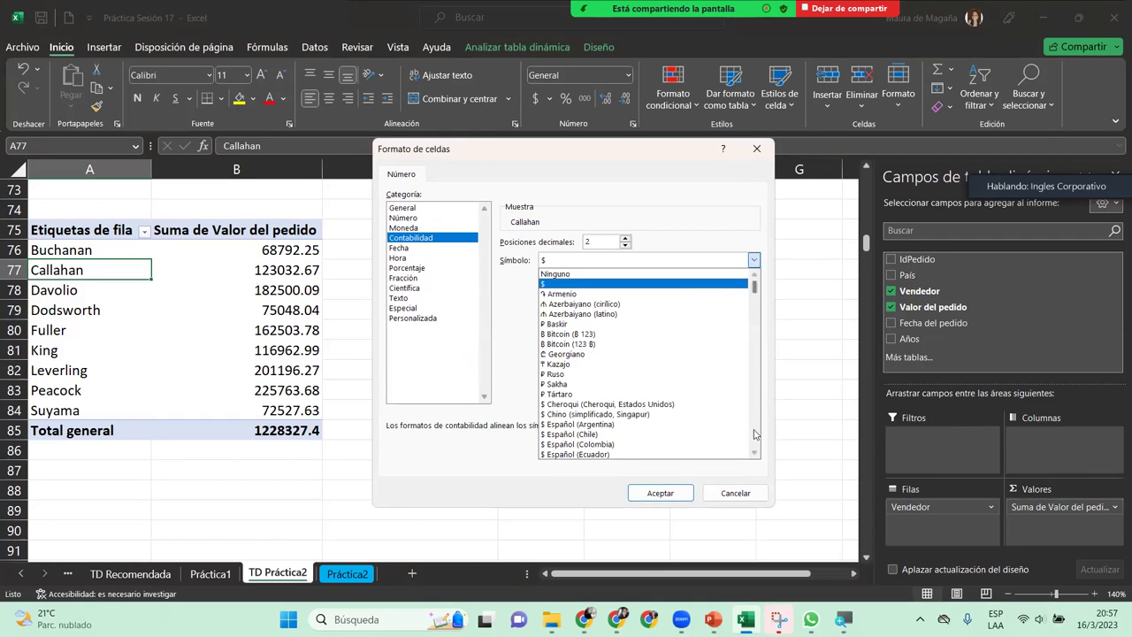
{"action": "scroll", "coordinate": [747, 448], "scroll_direction": "down", "scroll_amount": 1}
{"action": "scroll", "coordinate": [743, 448], "scroll_direction": "down", "scroll_amount": 2}
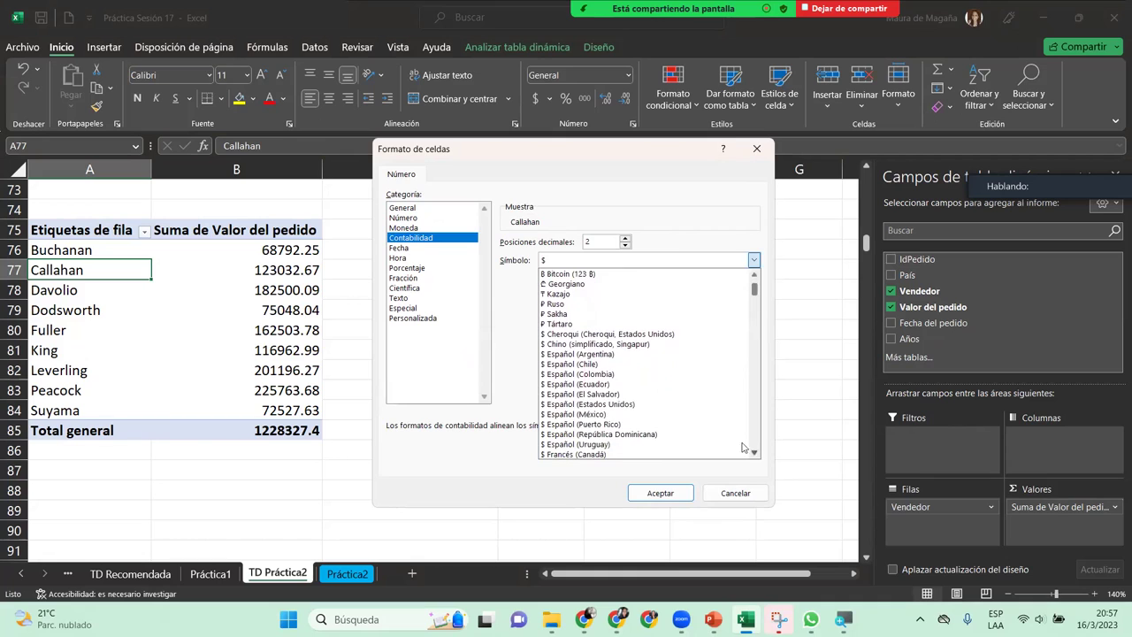
{"action": "left_click", "coordinate": [702, 402]}
{"action": "left_click", "coordinate": [667, 493]}
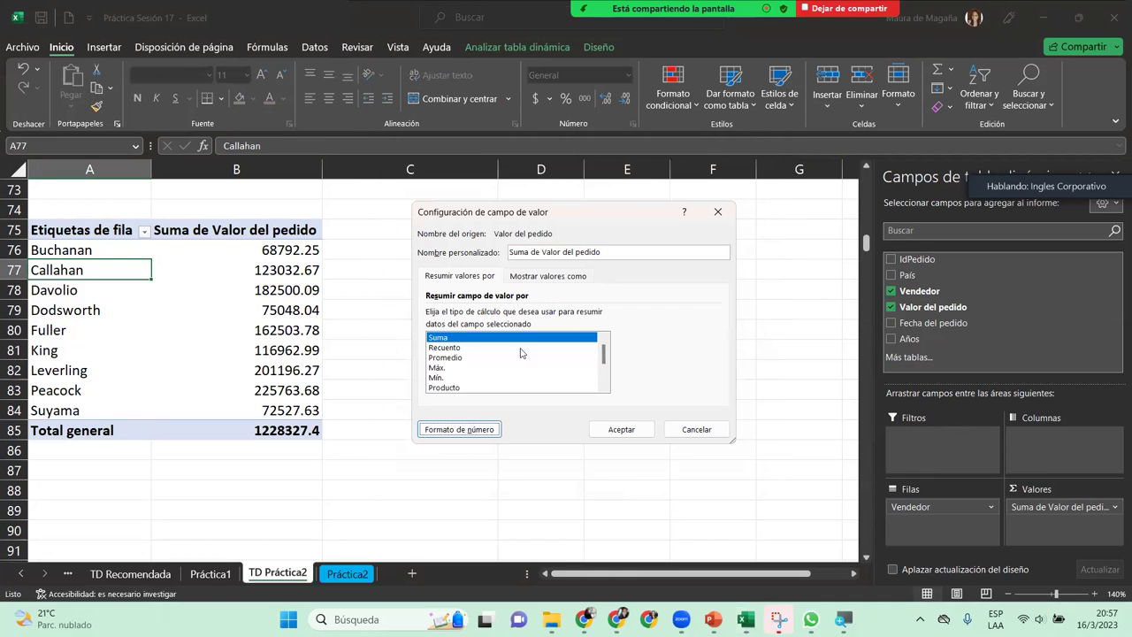
{"action": "left_click", "coordinate": [601, 252]}
{"action": "key", "text": "ctrl+a"}
{"action": "type", "text": "V"}
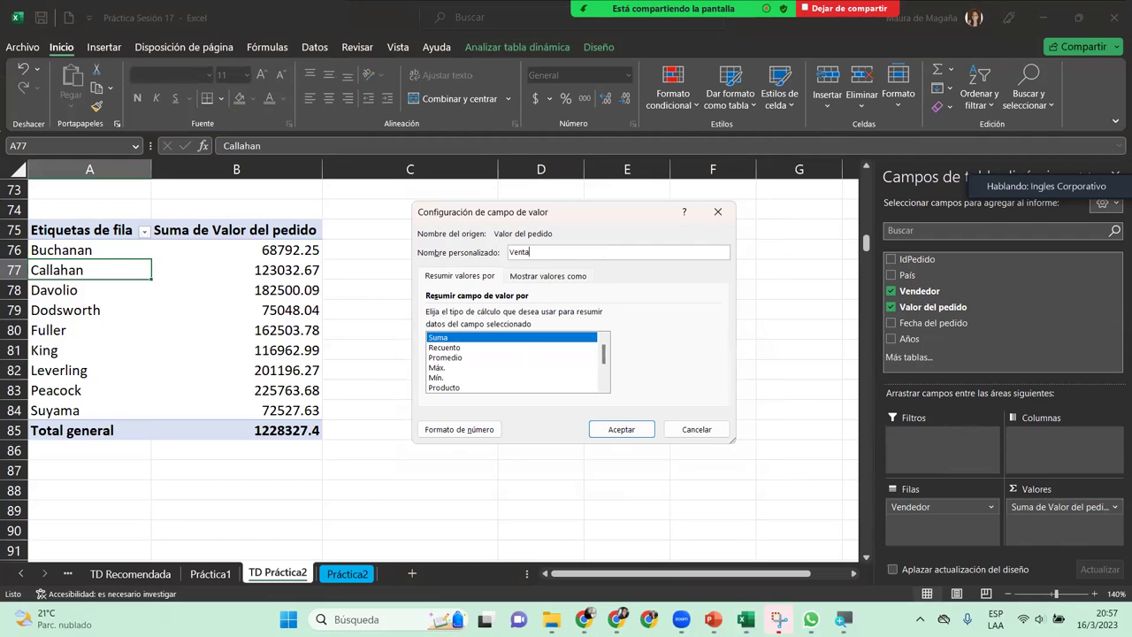
{"action": "type", "text": "entas"}
{"action": "key", "text": "Return"}
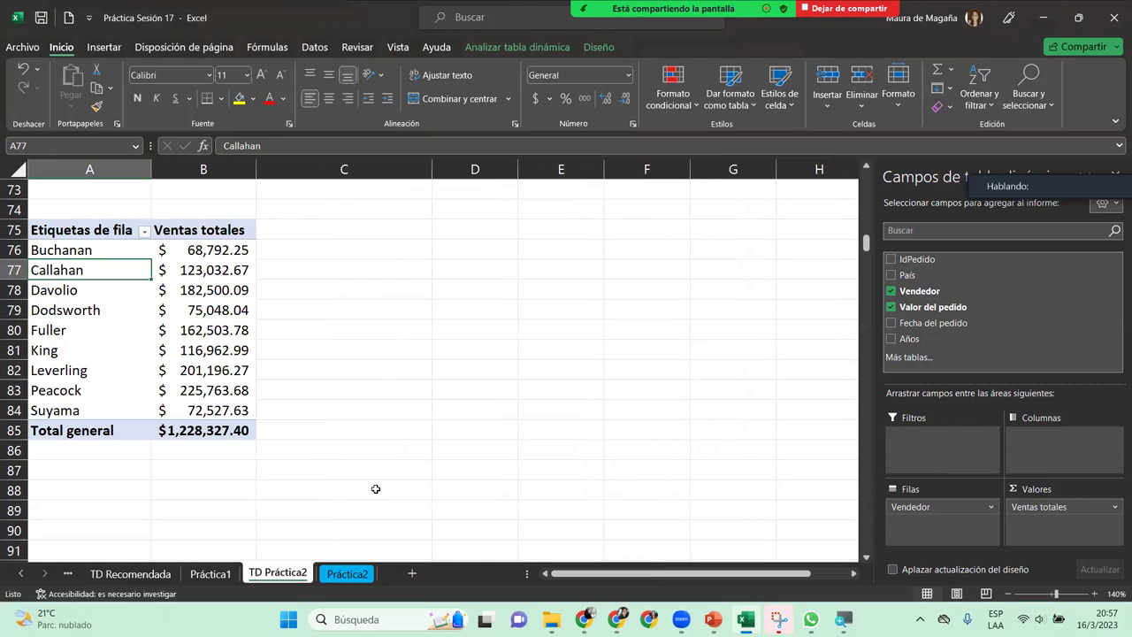
{"action": "left_click", "coordinate": [345, 575]}
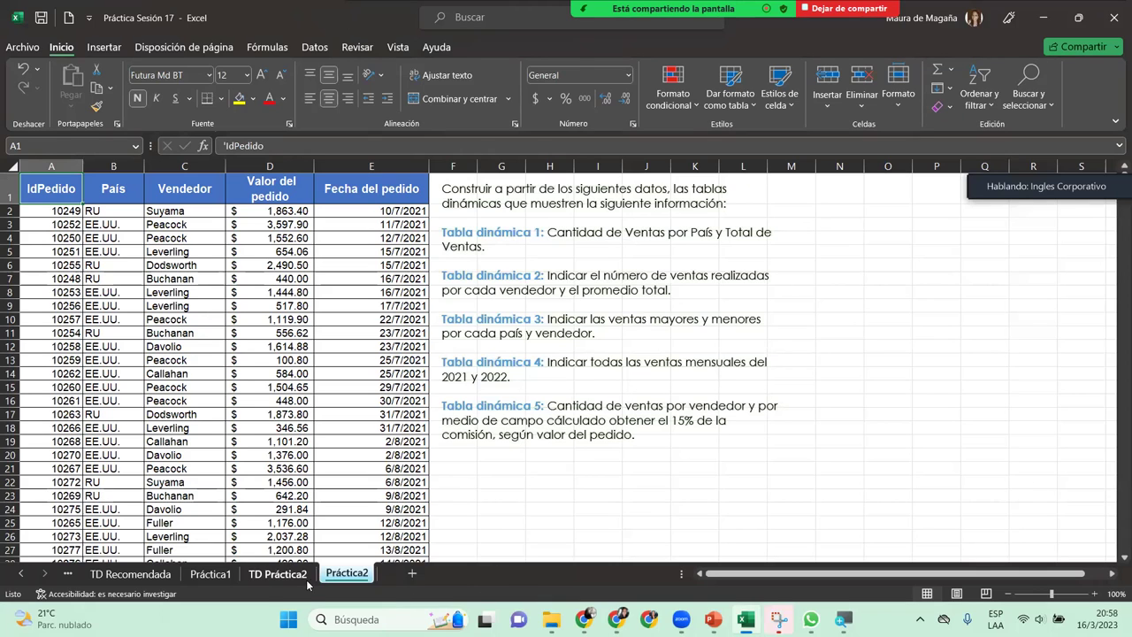
{"action": "left_click", "coordinate": [277, 573]}
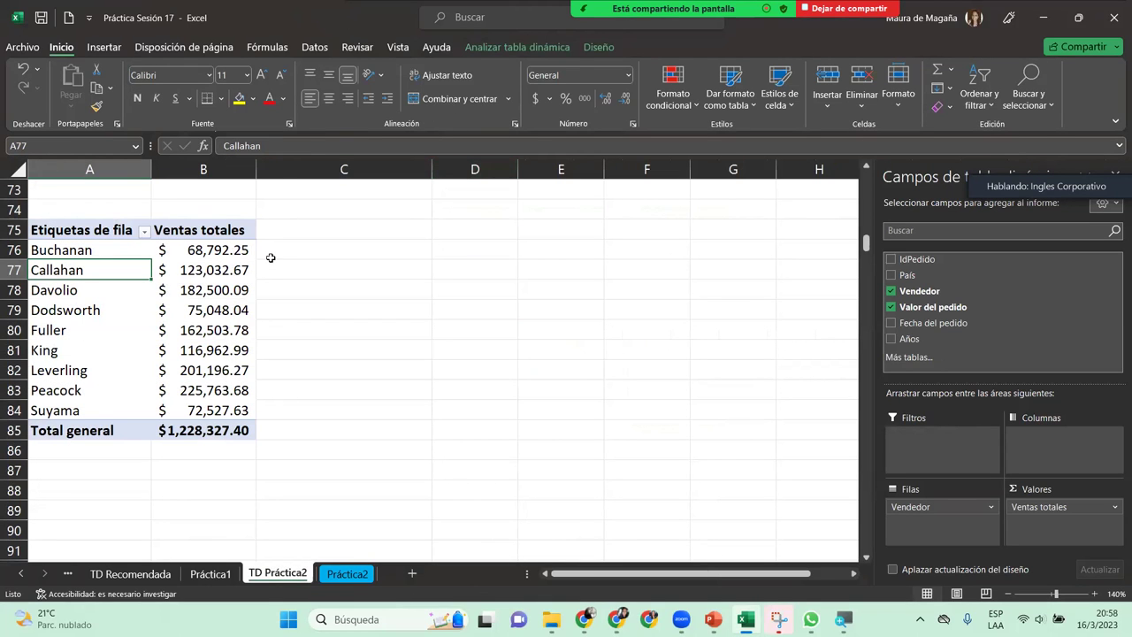
{"action": "left_click", "coordinate": [530, 46]}
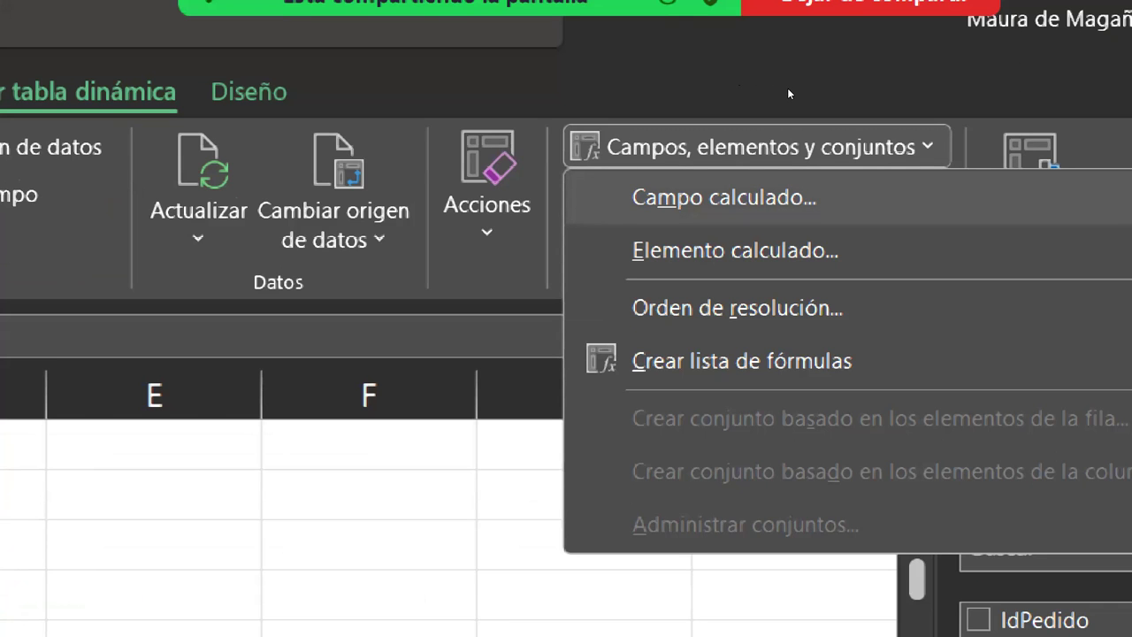
- Open Campo calculado from Campos, elementos y conjuntos on the Analizar tabla dinámica tab
{"action": "key", "text": "Return"}
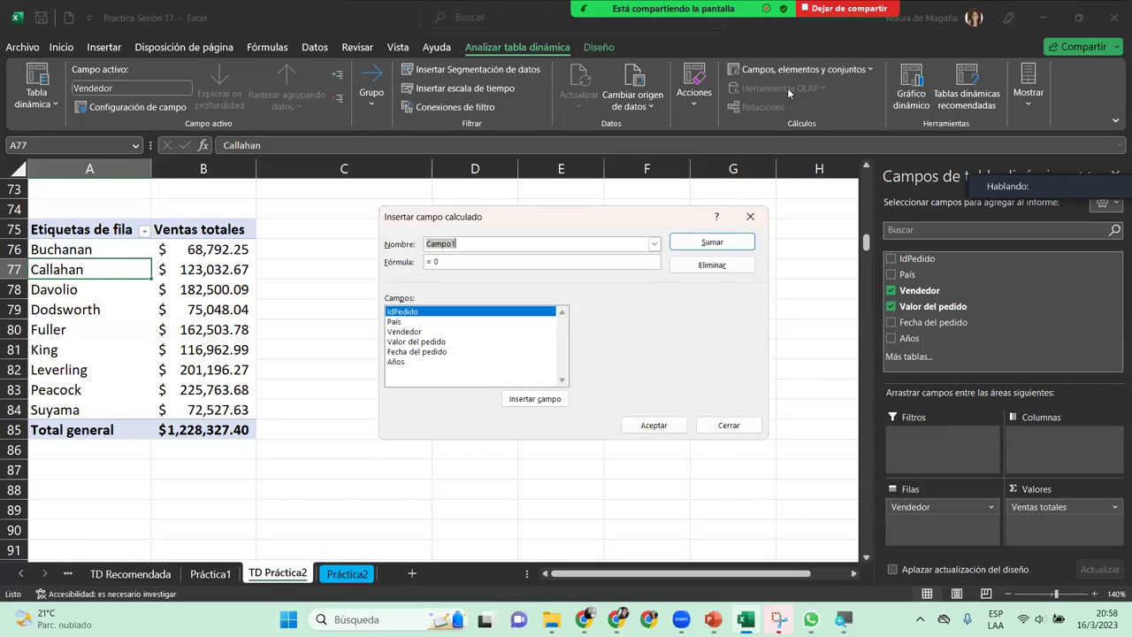
- Name the new calculated field Comisión
{"action": "left_click_drag", "start_coordinate": [528, 220], "coordinate": [433, 234]}
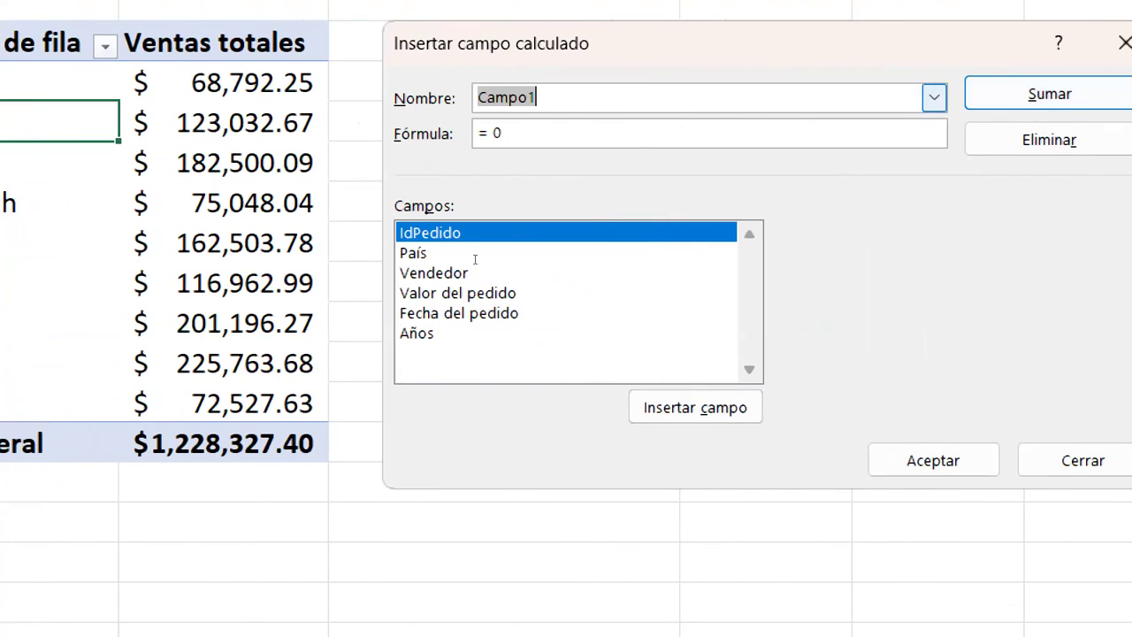
{"action": "type", "text": "Coi"}
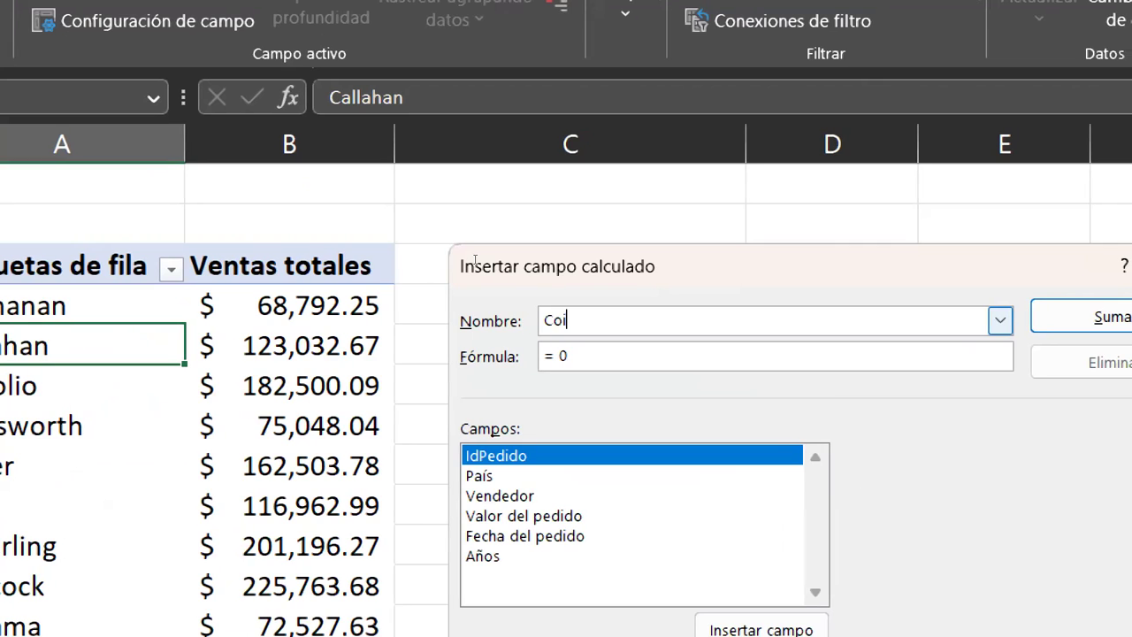
{"action": "type", "text": "isión"}
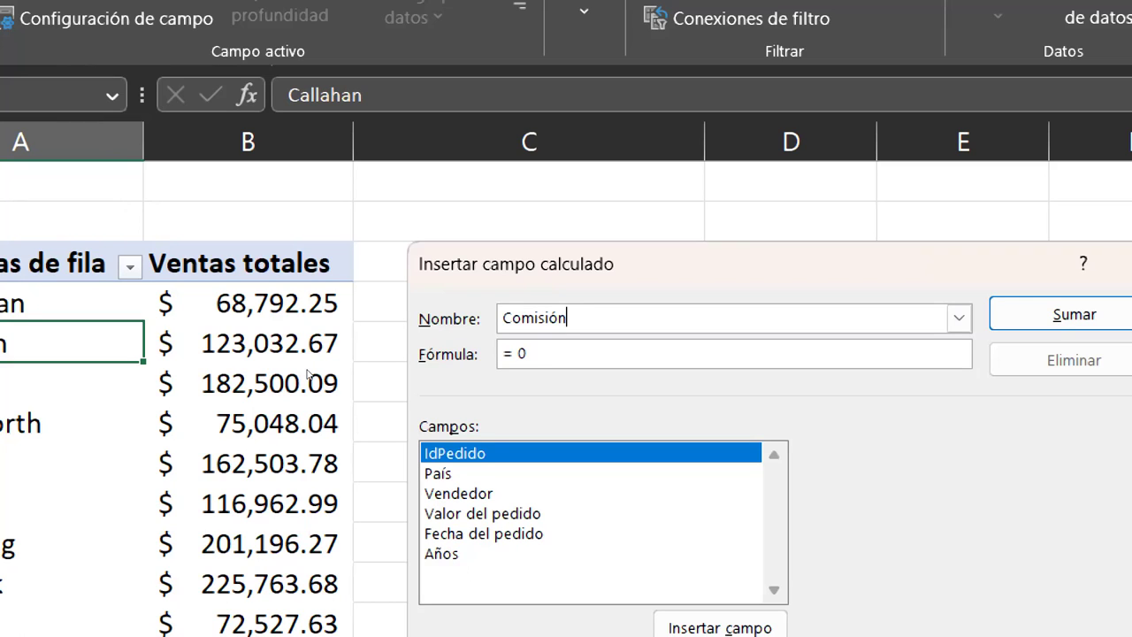
{"action": "key", "text": "Tab"}
- Set the field's formula to 'Valor del pedido'*15% and add it
{"action": "key", "text": "BackSpace"}
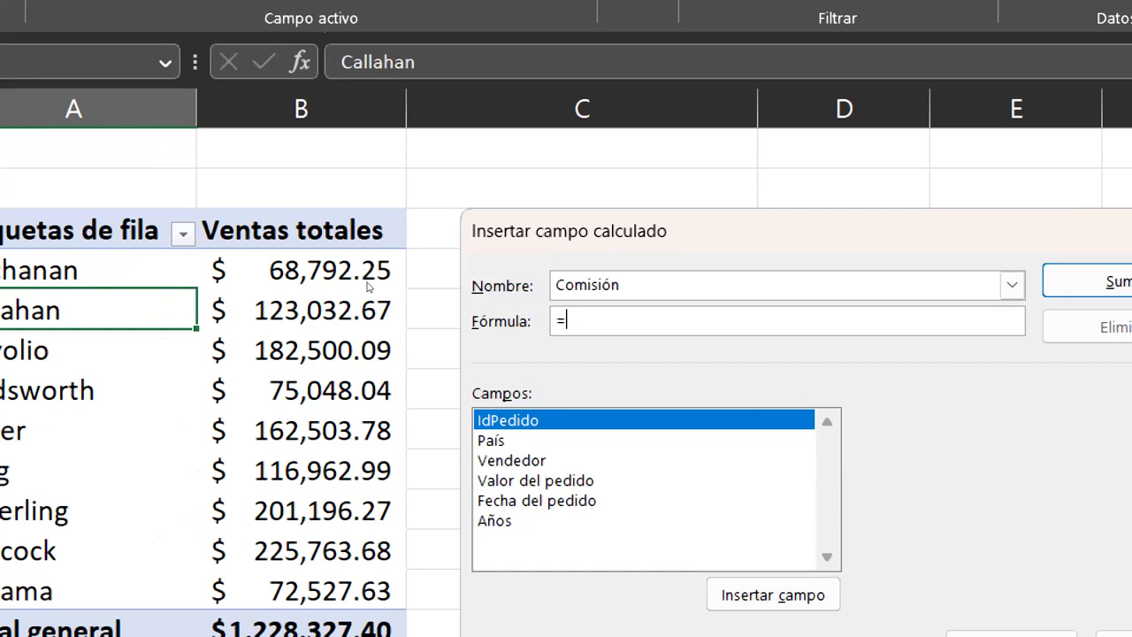
{"action": "key", "text": "Tab"}
{"action": "key", "text": "Down"}
{"action": "key", "text": "Down"}
{"action": "key", "text": "Down"}
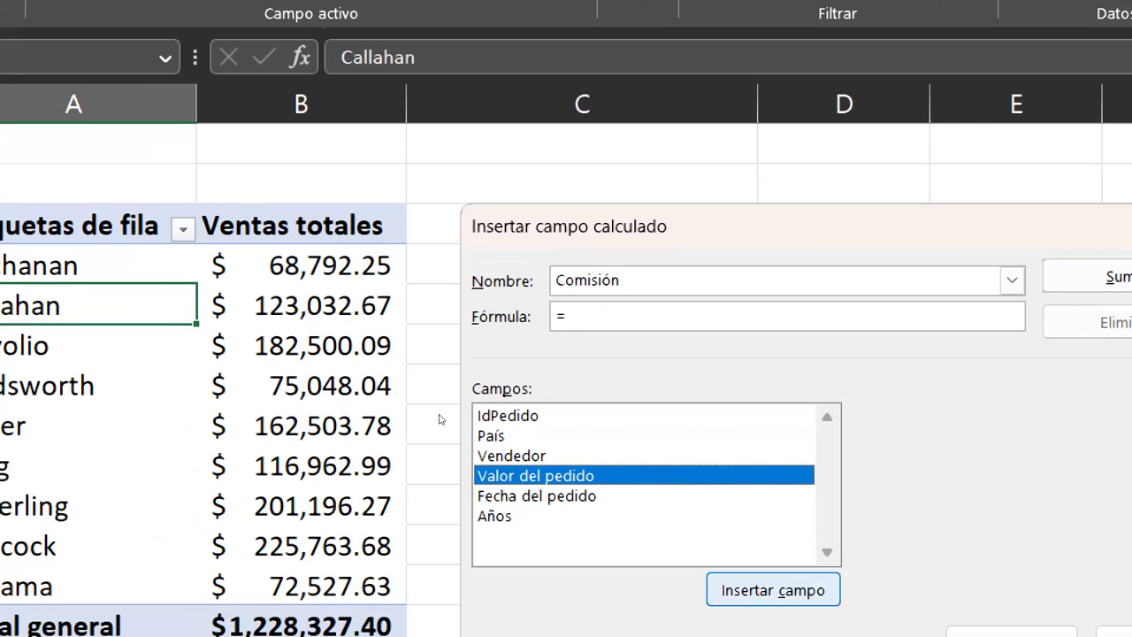
{"action": "key", "text": "Return"}
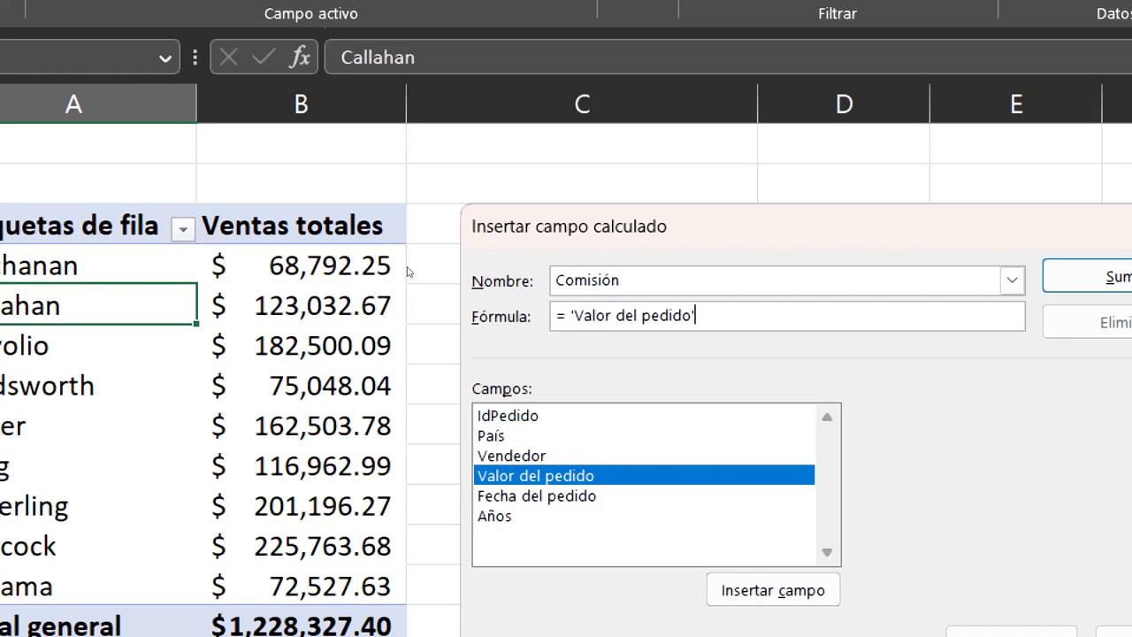
{"action": "type", "text": "*"}
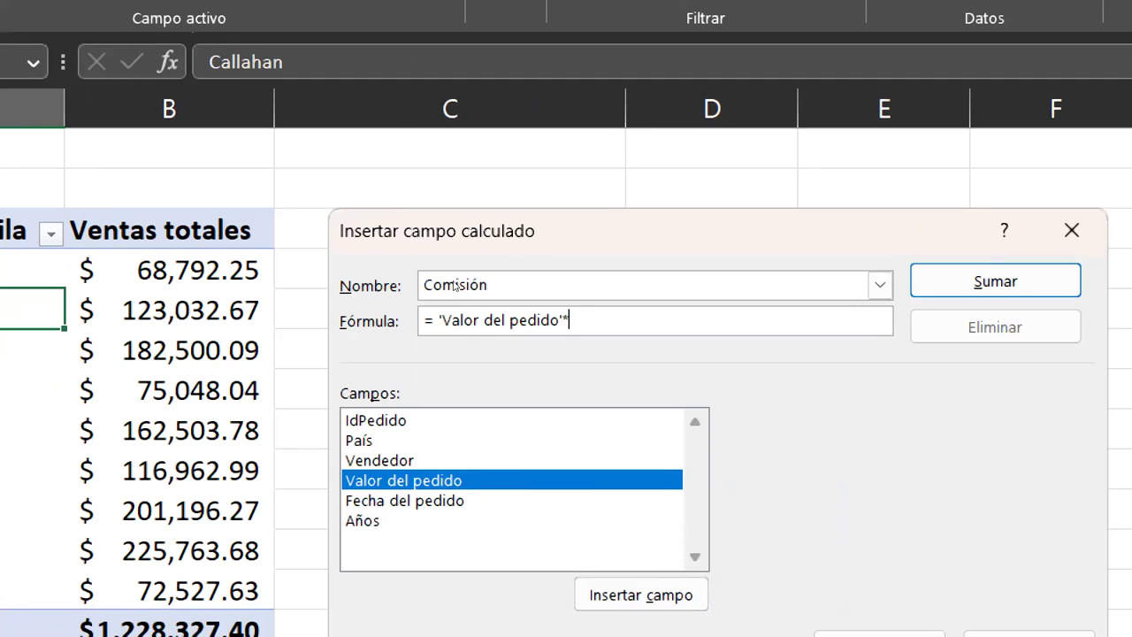
{"action": "type", "text": "1"}
{"action": "type", "text": "5%"}
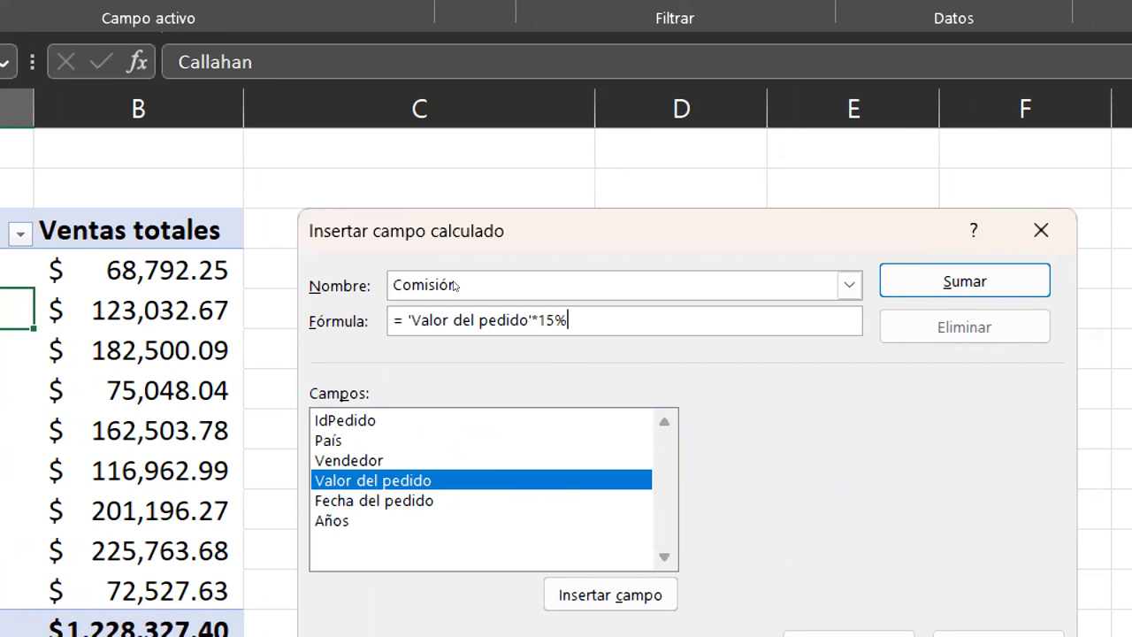
{"action": "key", "text": "BackSpace"}
{"action": "key", "text": "BackSpace"}
{"action": "key", "text": "BackSpace"}
{"action": "type", "text": "0.15"}
{"action": "key", "text": "BackSpace"}
{"action": "key", "text": "BackSpace"}
{"action": "key", "text": "BackSpace"}
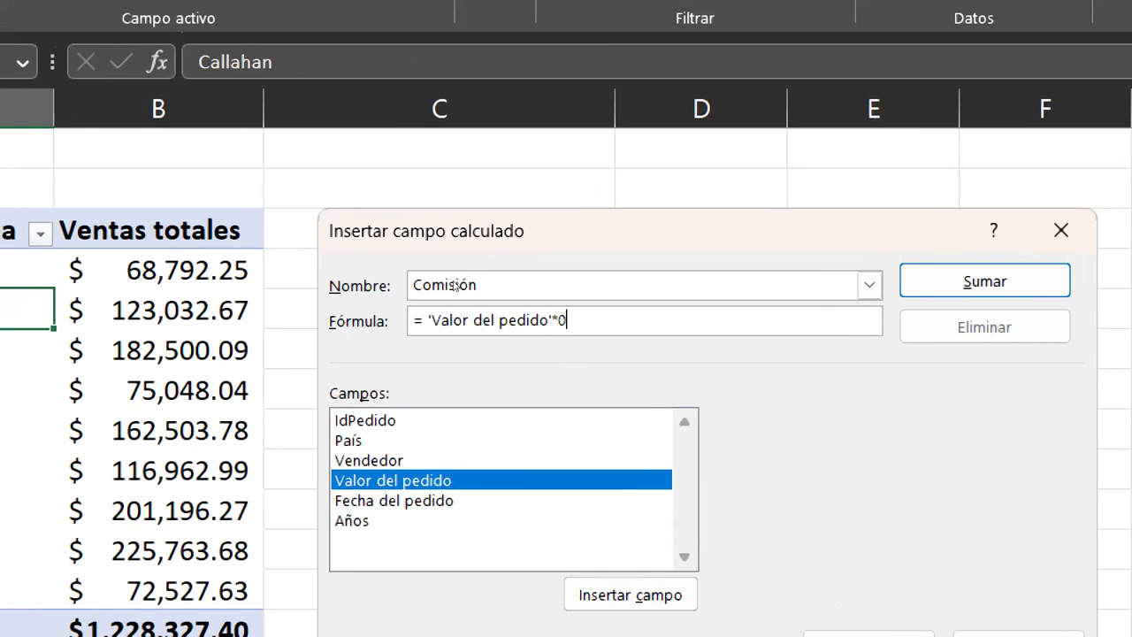
{"action": "key", "text": "BackSpace"}
{"action": "type", "text": "1"}
{"action": "type", "text": "5%"}
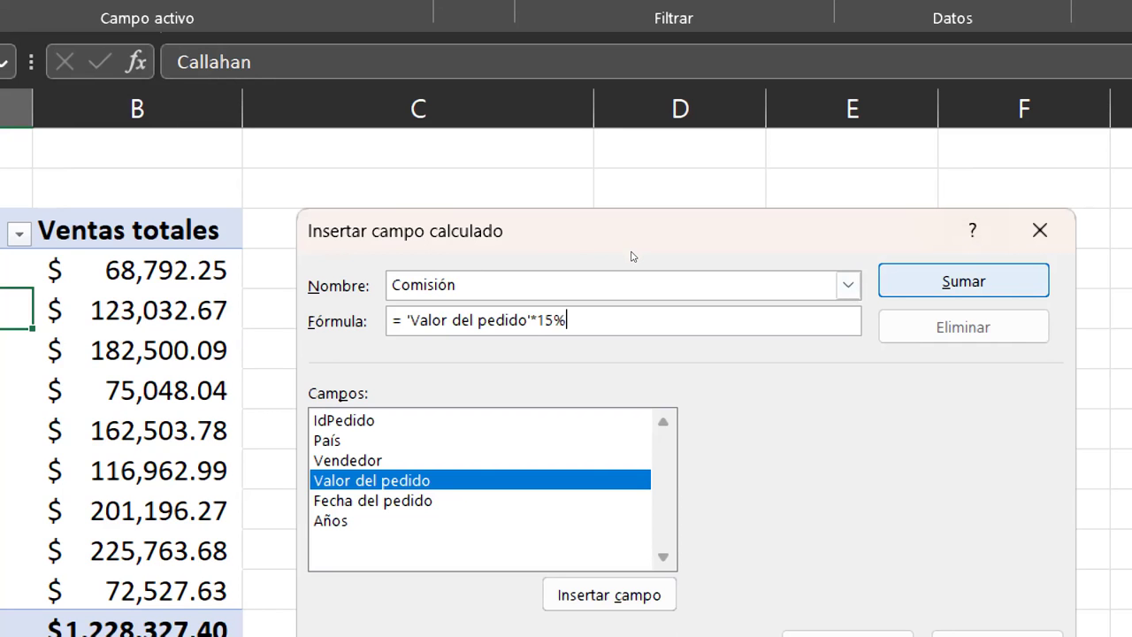
{"action": "key", "text": "Return"}
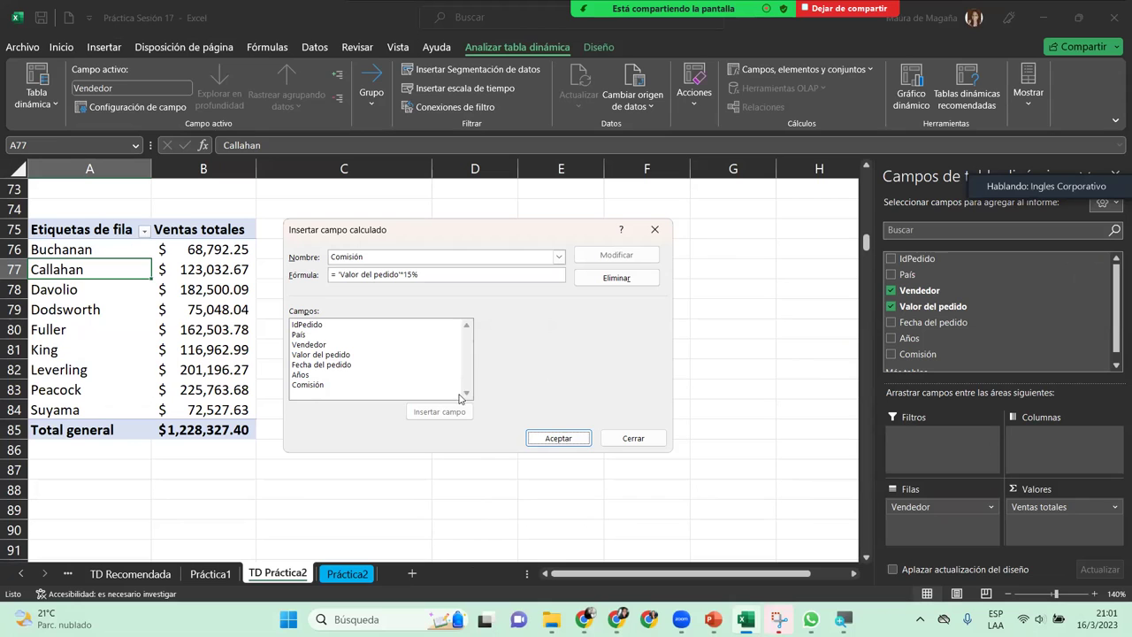
- Close the dialog and check each seller's Suma de Comisión value, totalling 184,249.11
{"action": "left_click", "coordinate": [557, 438]}
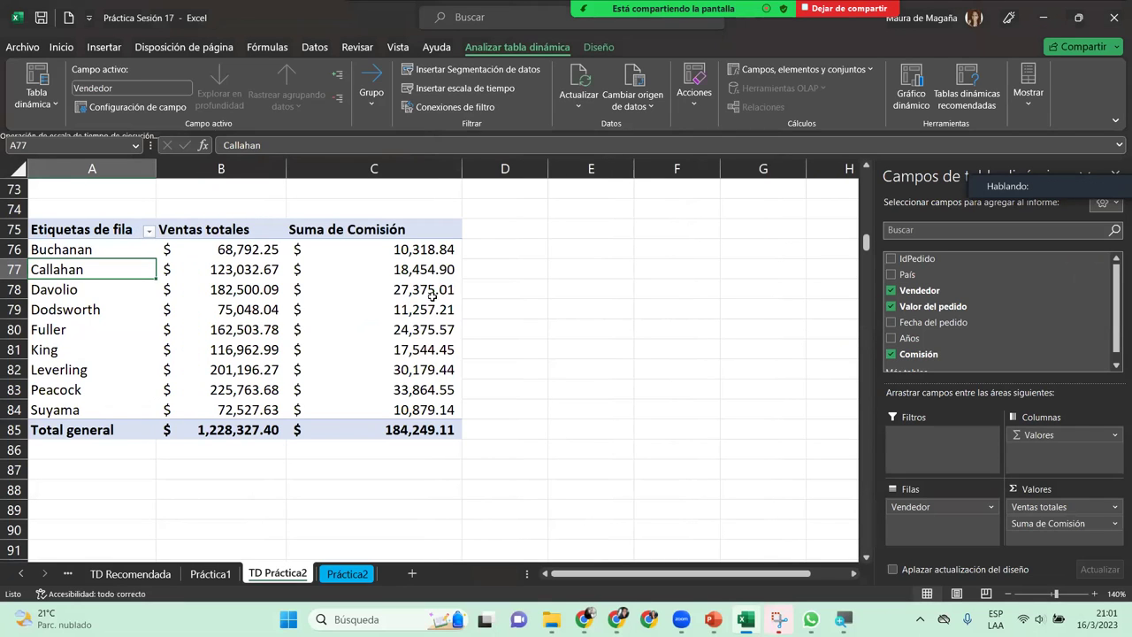
{"action": "left_click", "coordinate": [402, 268]}
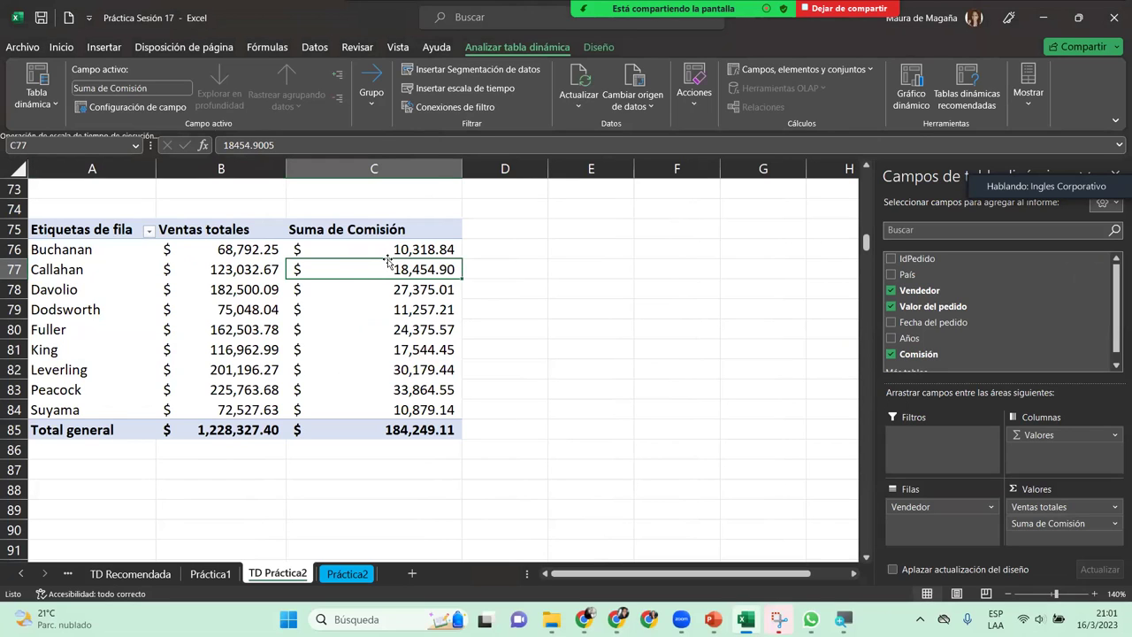
{"action": "left_click", "coordinate": [386, 248]}
{"action": "left_click", "coordinate": [378, 264]}
{"action": "left_click", "coordinate": [364, 288]}
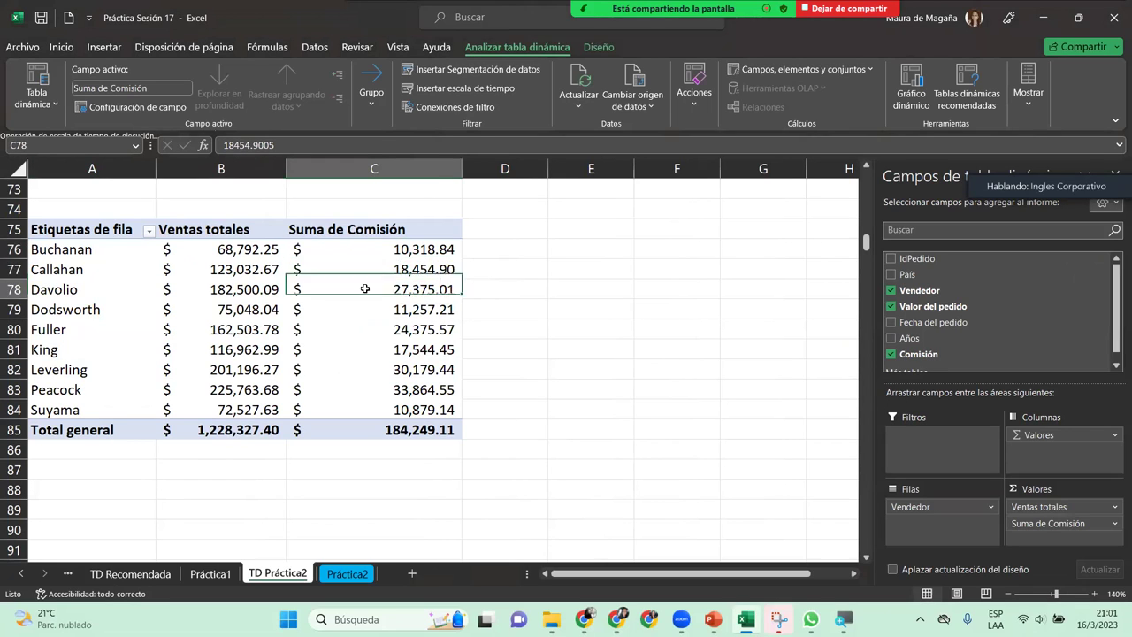
{"action": "left_click", "coordinate": [353, 314]}
{"action": "left_click", "coordinate": [351, 343]}
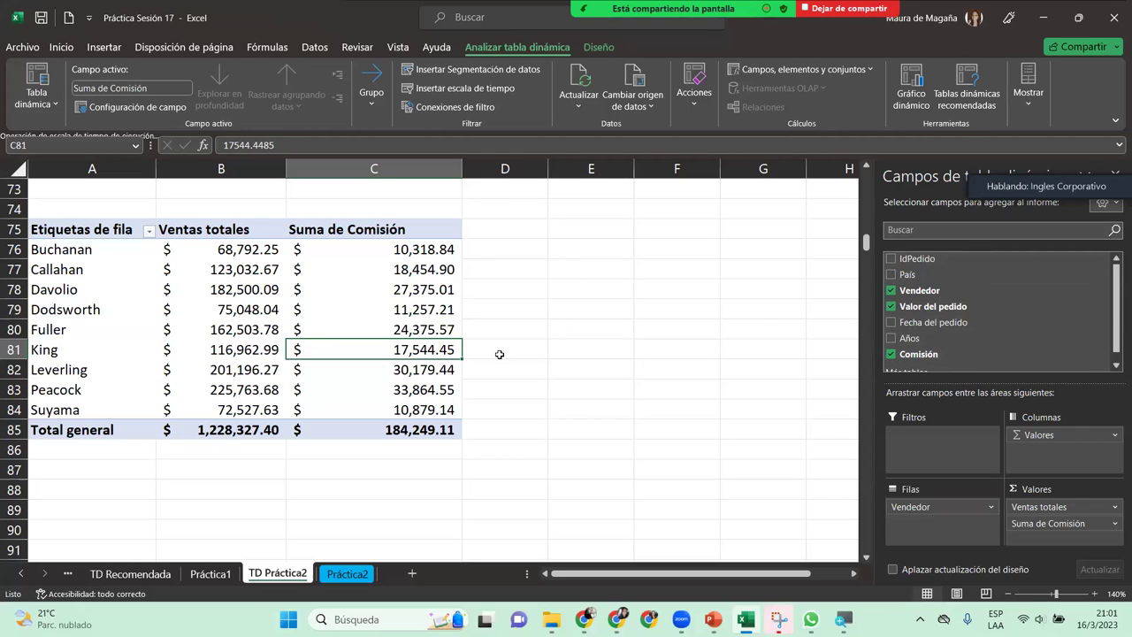
{"action": "mouse_move", "coordinate": [414, 307]}
- Add País to the rows above Vendedor so sellers group under EE.UU. and RU
{"action": "left_click_drag", "start_coordinate": [920, 280], "coordinate": [909, 504]}
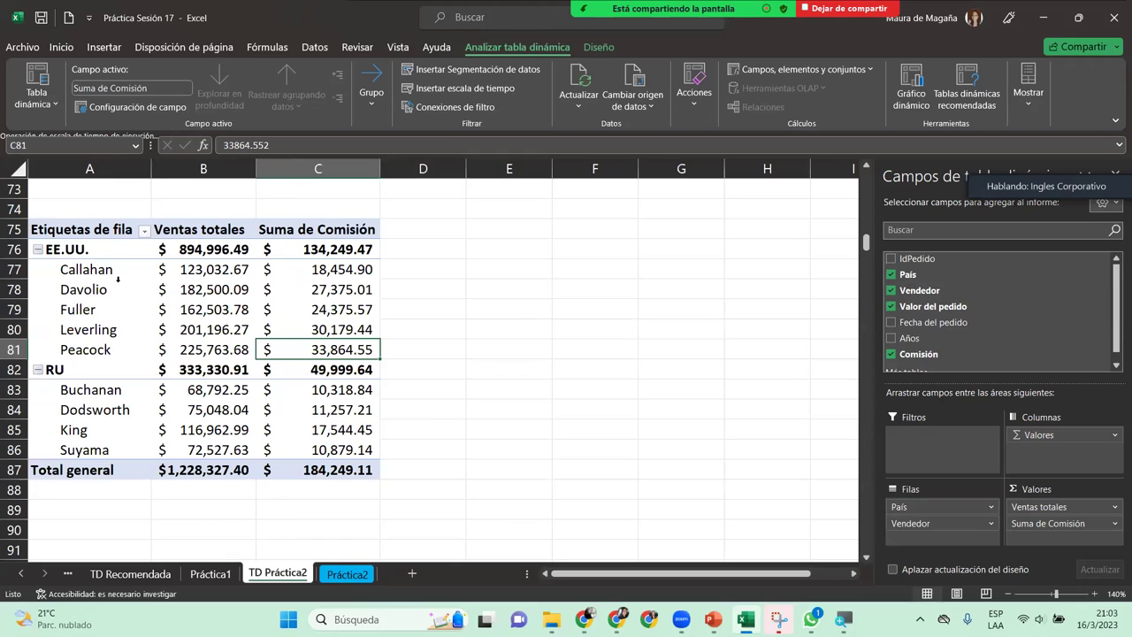
{"action": "mouse_move", "coordinate": [339, 293]}
{"action": "mouse_move", "coordinate": [158, 253]}
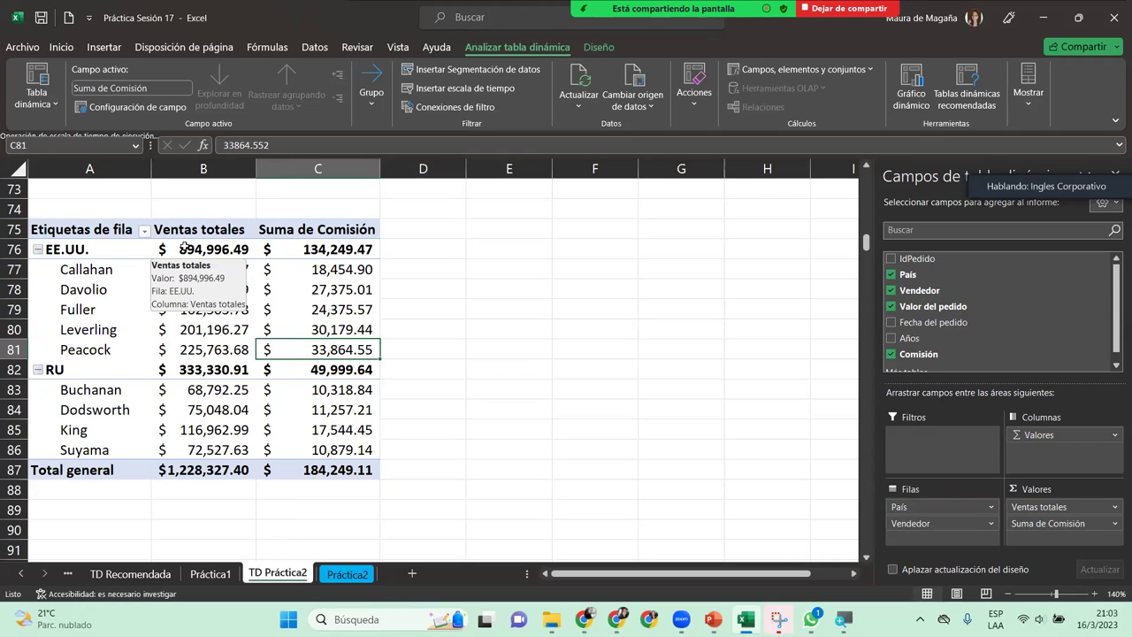
{"action": "mouse_move", "coordinate": [314, 249]}
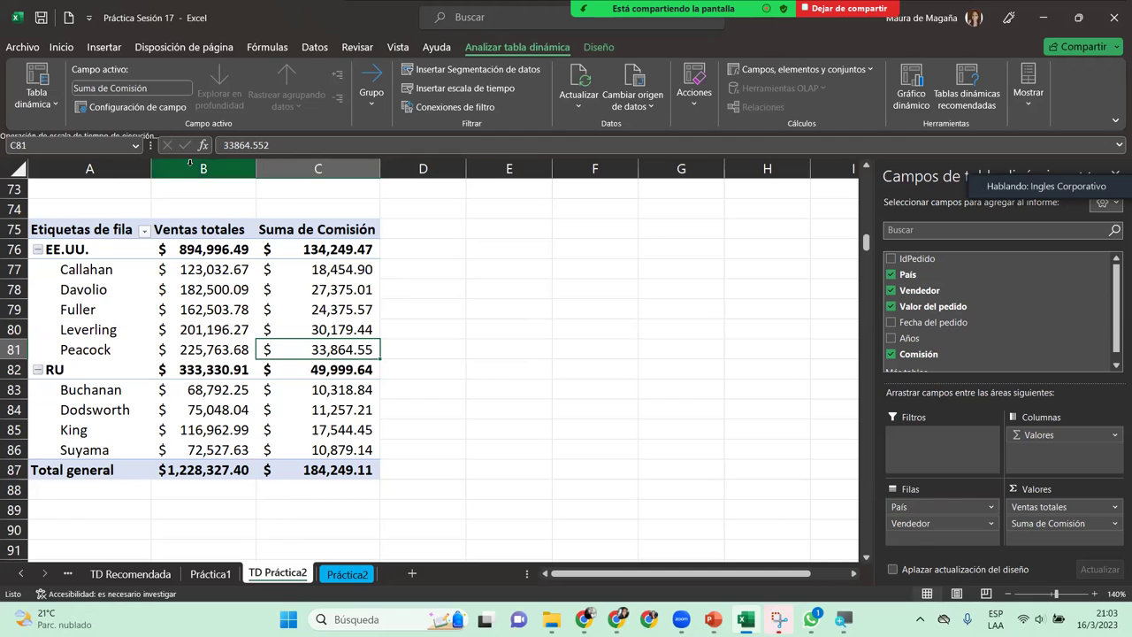
- Try the outline and tabular report layouts, leaving the pivot in outline form
{"action": "left_click", "coordinate": [589, 49]}
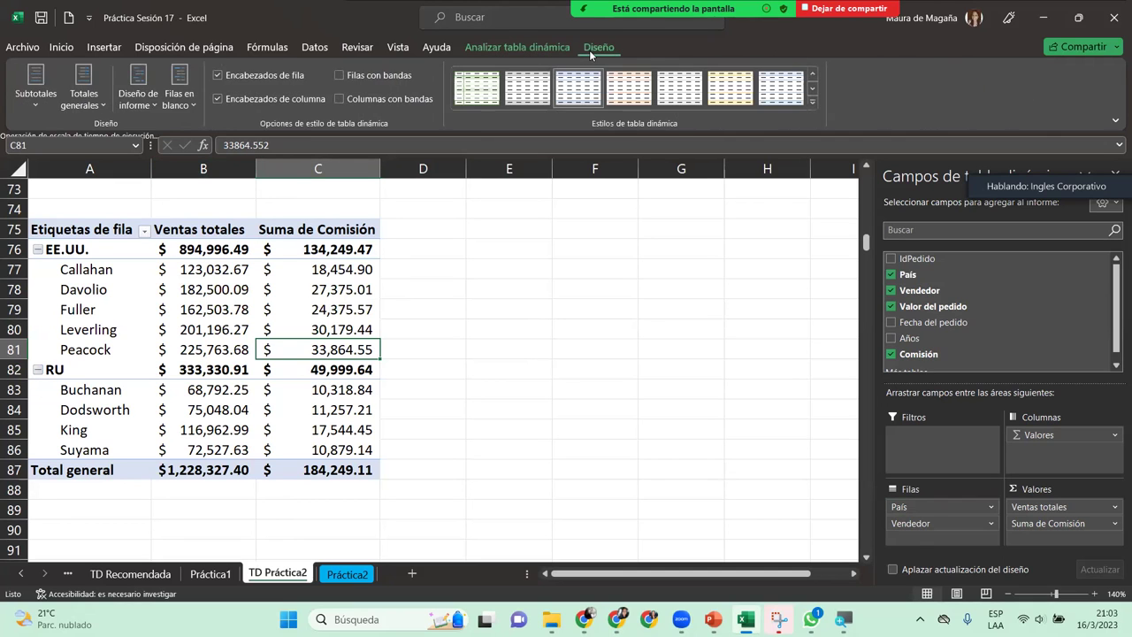
{"action": "left_click", "coordinate": [142, 99]}
{"action": "left_click", "coordinate": [168, 172]}
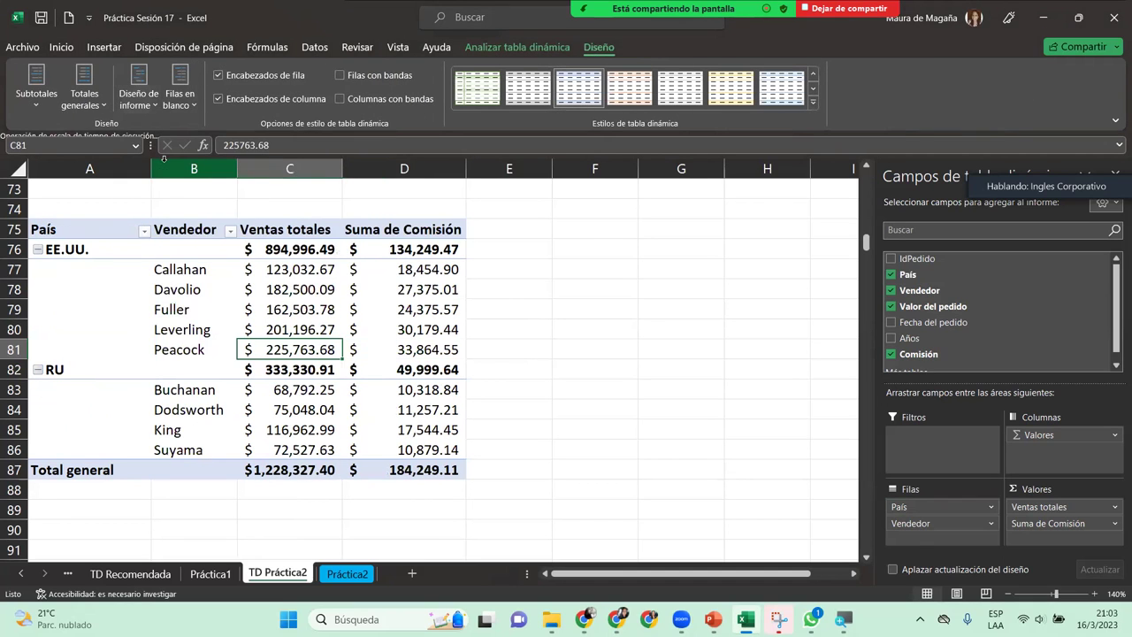
{"action": "left_click", "coordinate": [144, 102]}
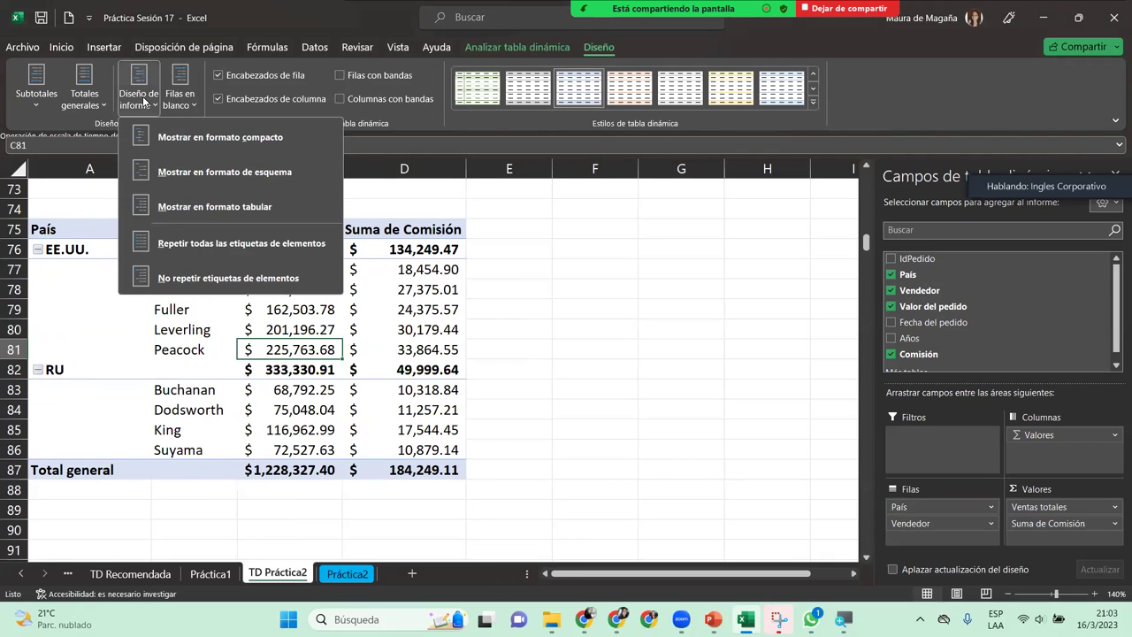
{"action": "left_click", "coordinate": [213, 204]}
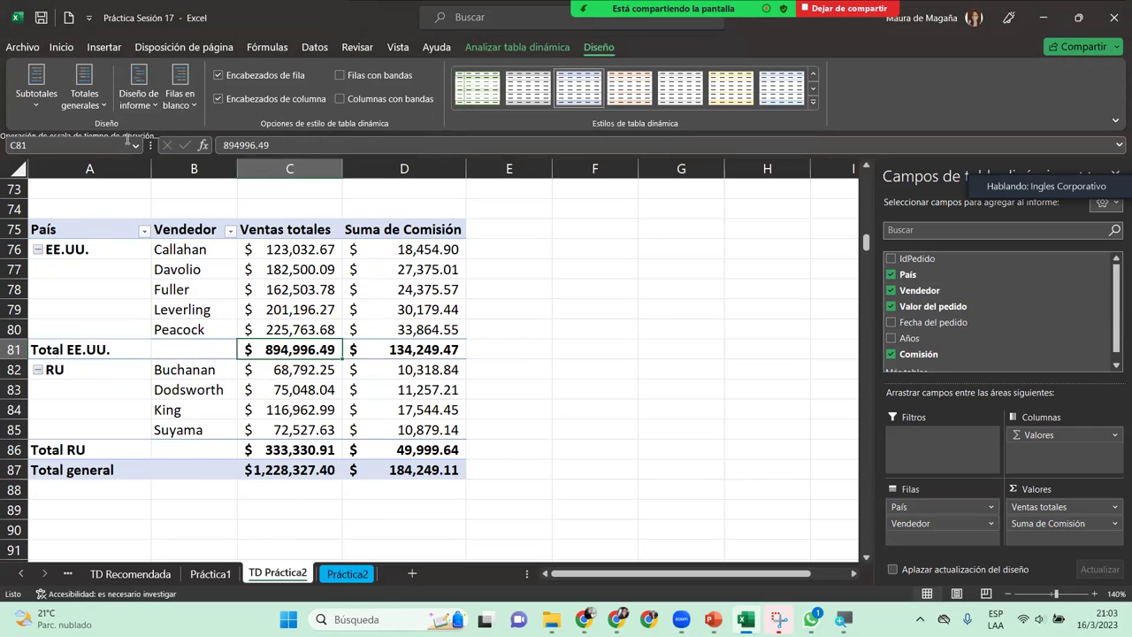
{"action": "left_click", "coordinate": [138, 99]}
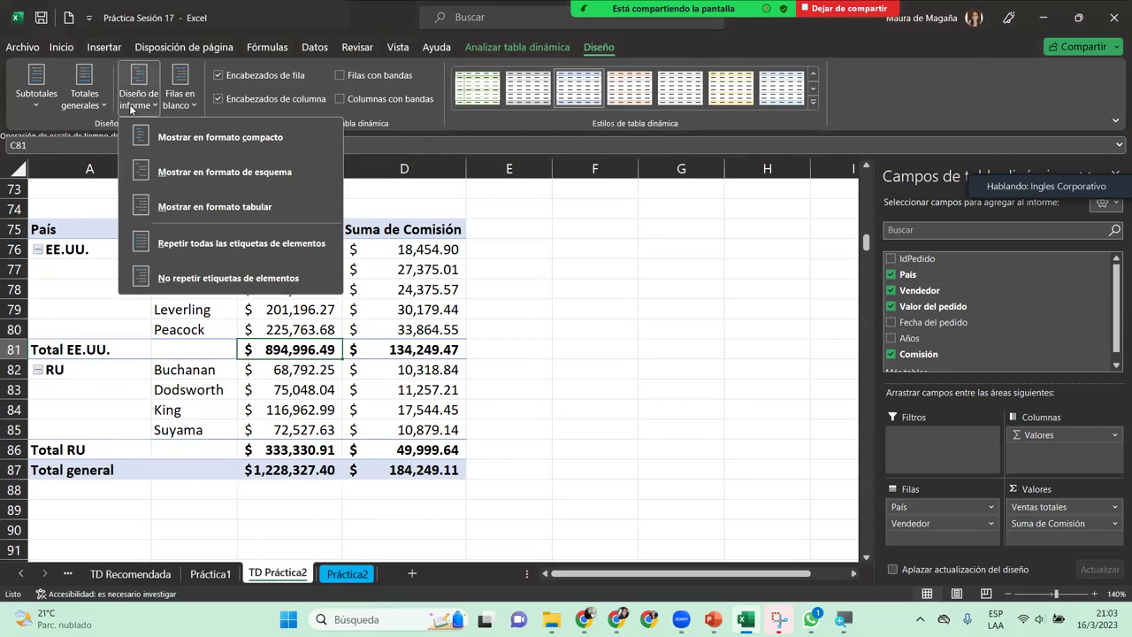
{"action": "left_click", "coordinate": [188, 170]}
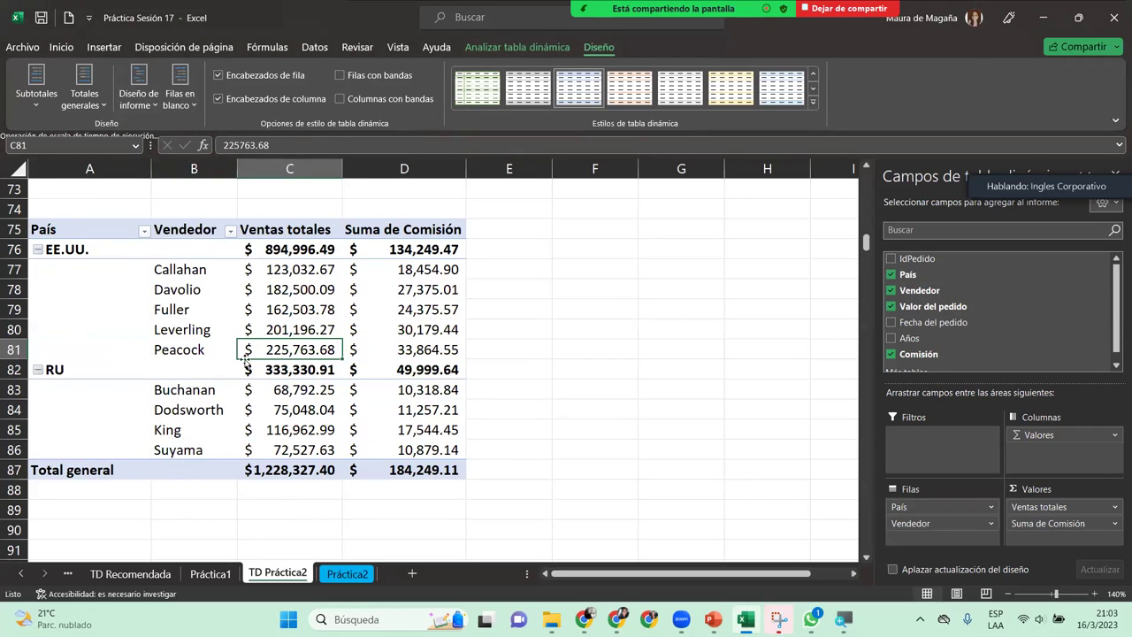
- Show each country's subtotals at the top of its group
{"action": "left_click", "coordinate": [46, 93]}
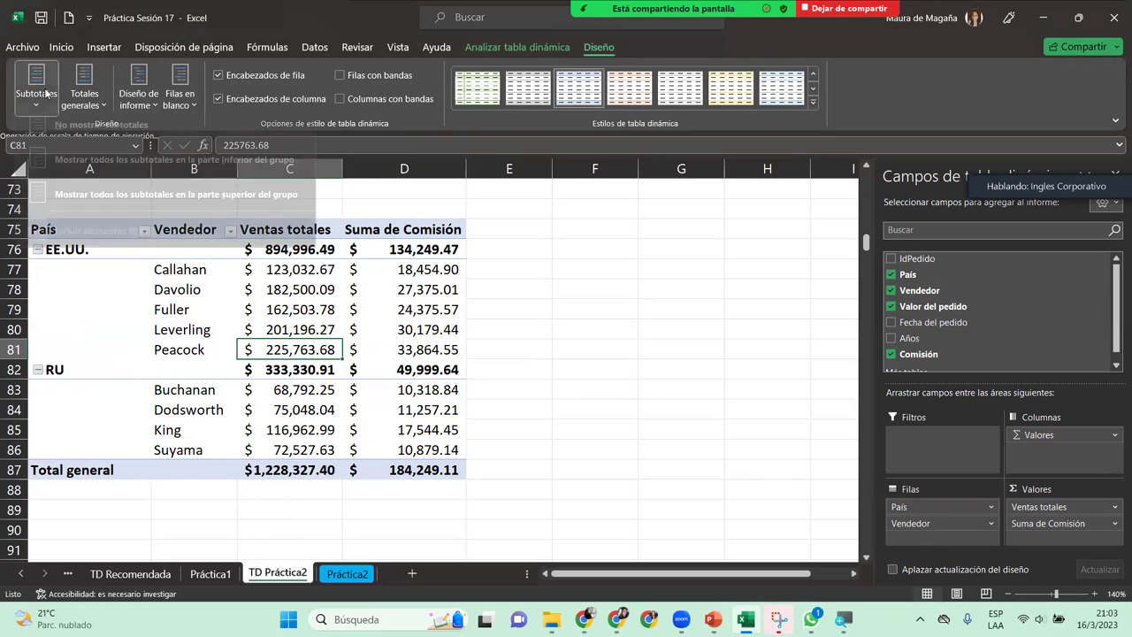
{"action": "left_click", "coordinate": [98, 150]}
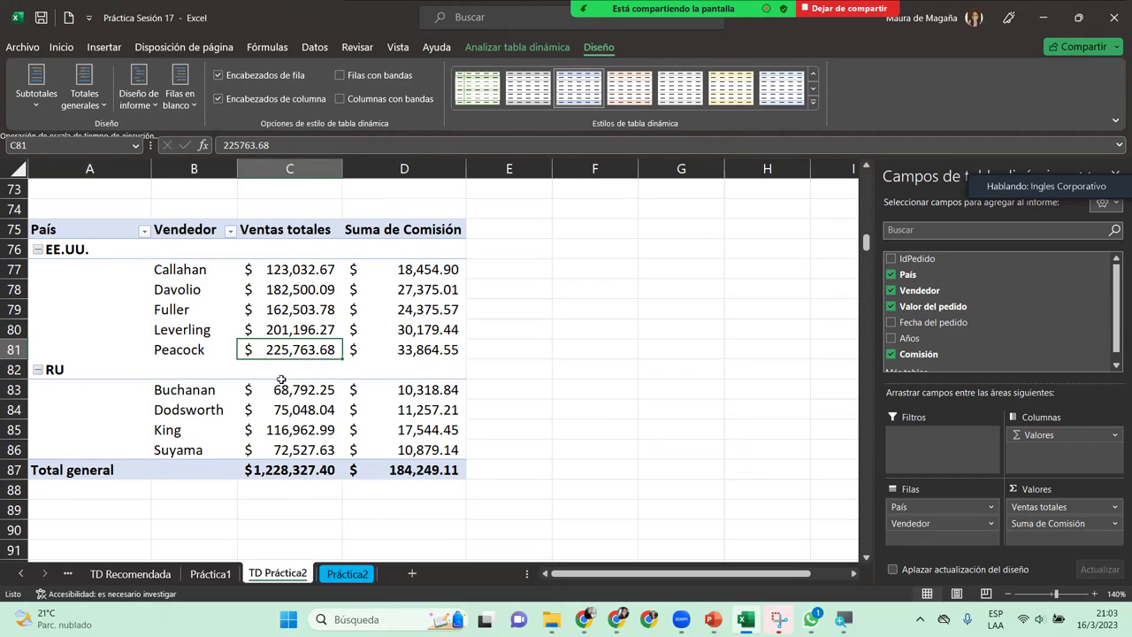
{"action": "left_click", "coordinate": [26, 105]}
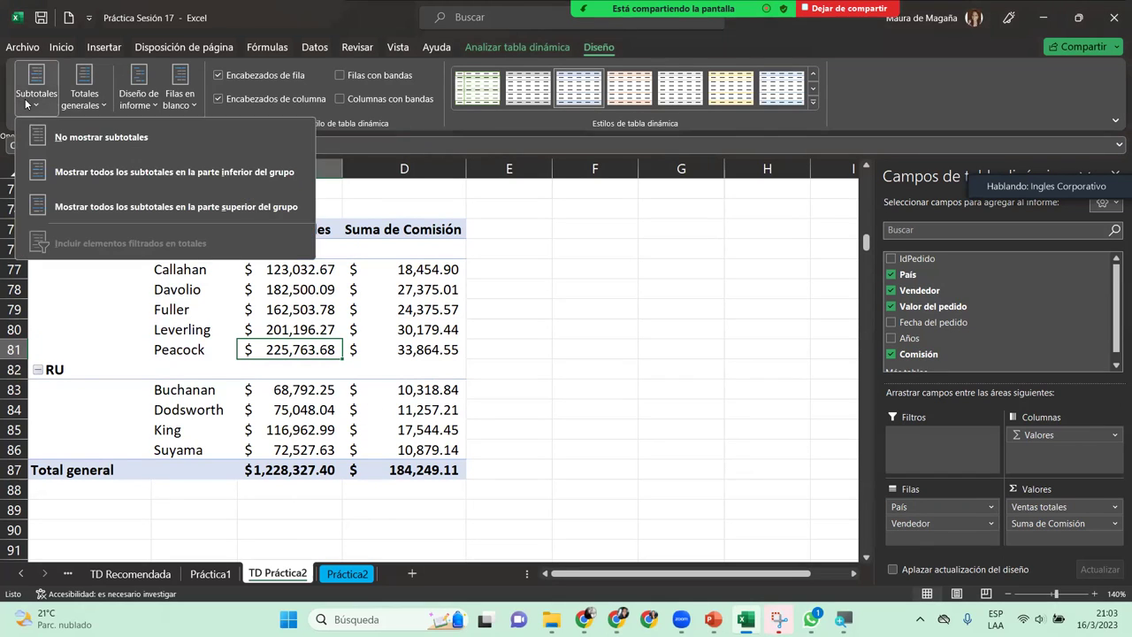
{"action": "left_click", "coordinate": [96, 206]}
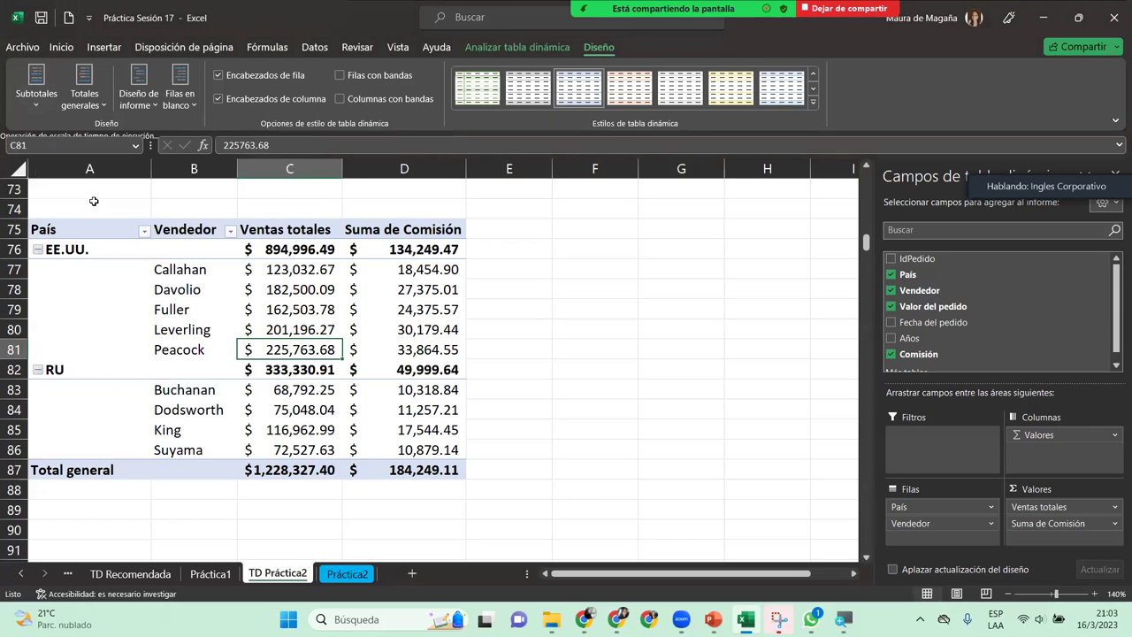
{"action": "left_click", "coordinate": [44, 109]}
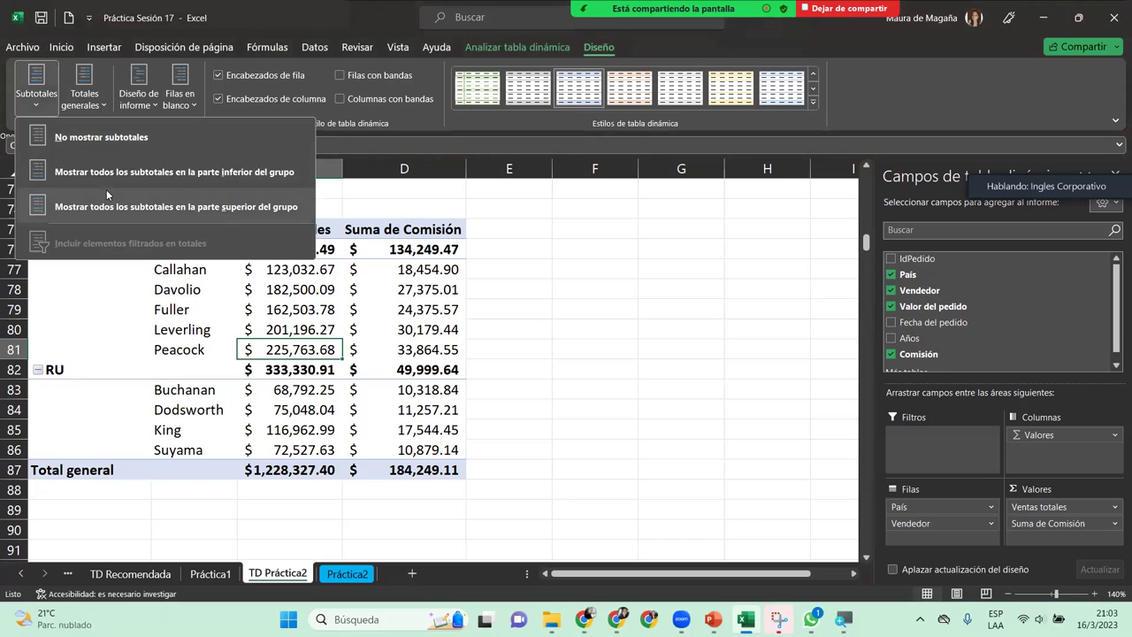
{"action": "left_click", "coordinate": [113, 171]}
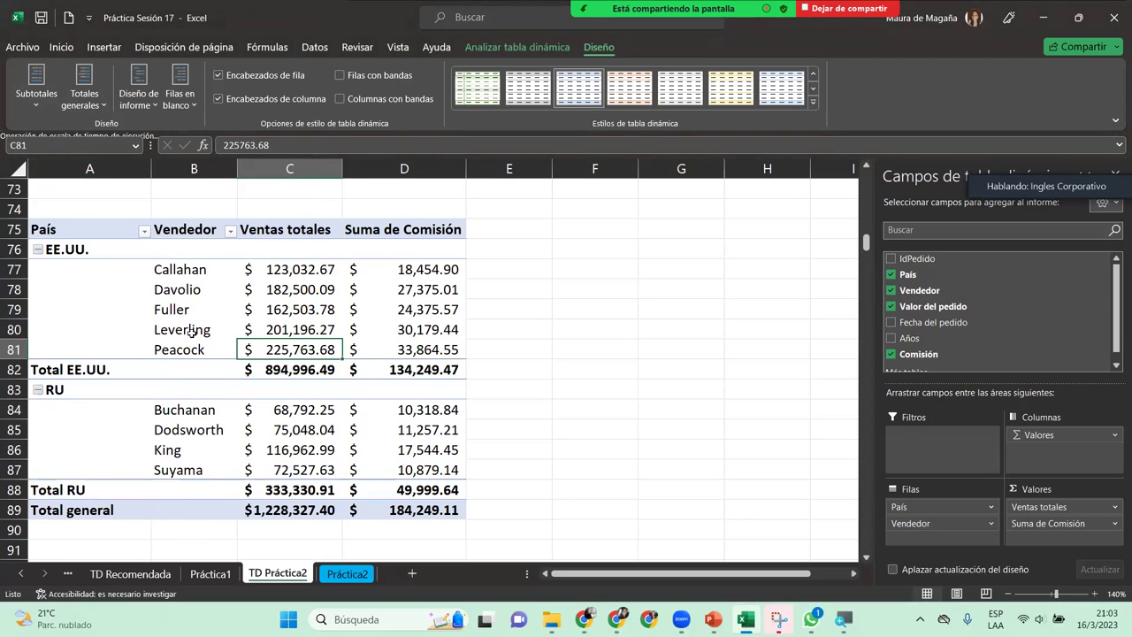
{"action": "left_click", "coordinate": [53, 97]}
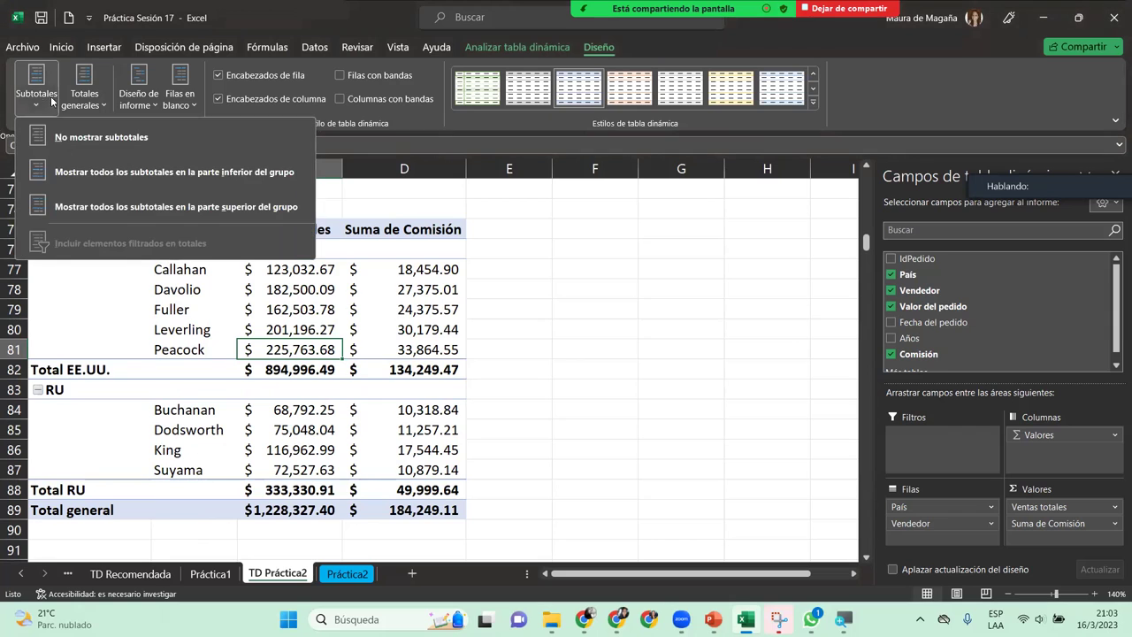
{"action": "left_click", "coordinate": [77, 172]}
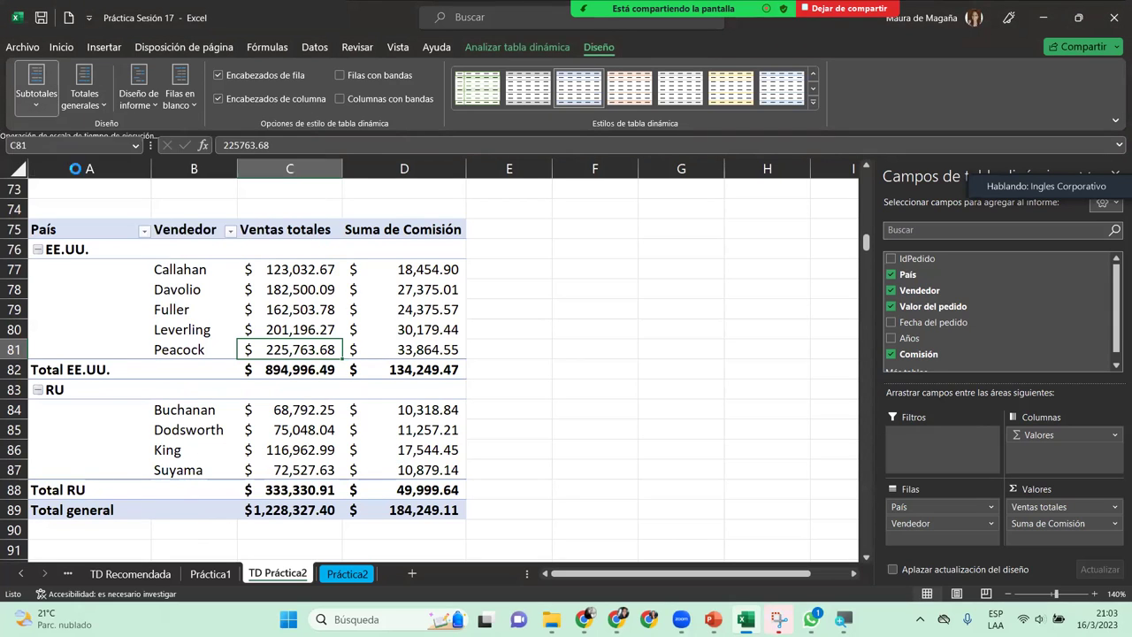
{"action": "left_click", "coordinate": [36, 89]}
{"action": "left_click", "coordinate": [99, 206]}
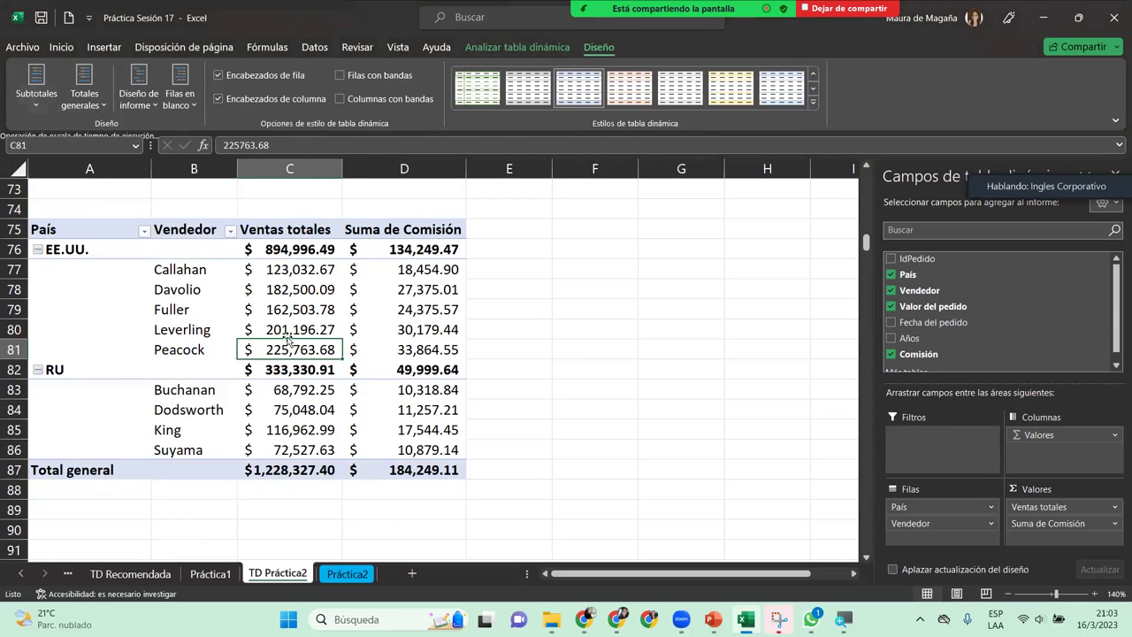
{"action": "left_click", "coordinate": [301, 306]}
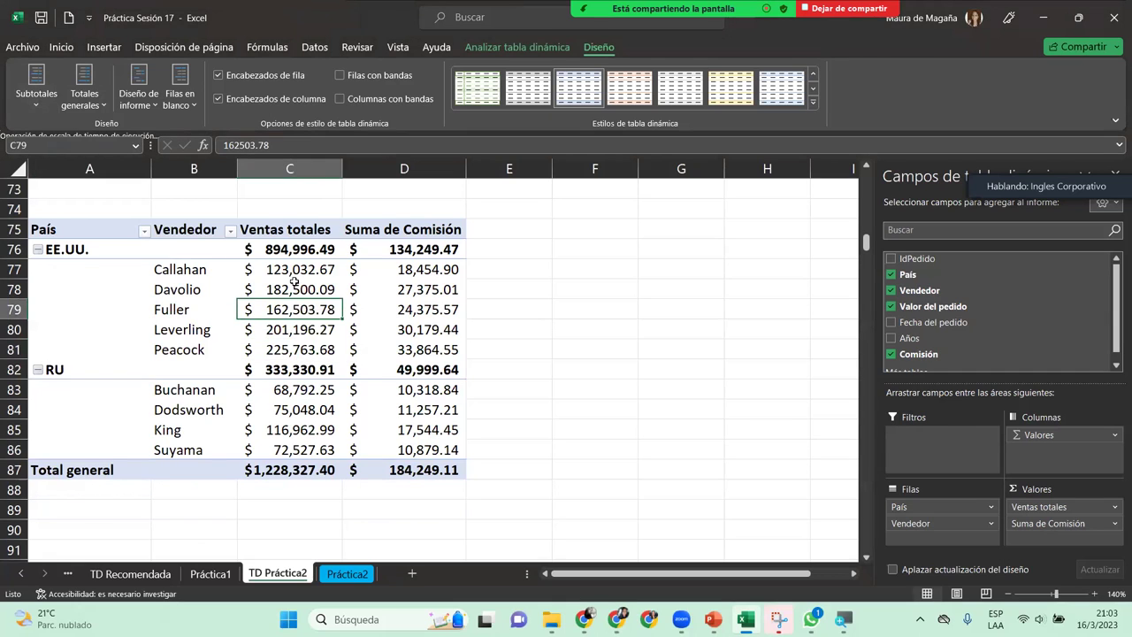
- With a pivot cell selected, open Campos, elementos y conjuntos under Analizar tabla dinámica
{"action": "left_click", "coordinate": [295, 283]}
{"action": "mouse_move", "coordinate": [451, 323]}
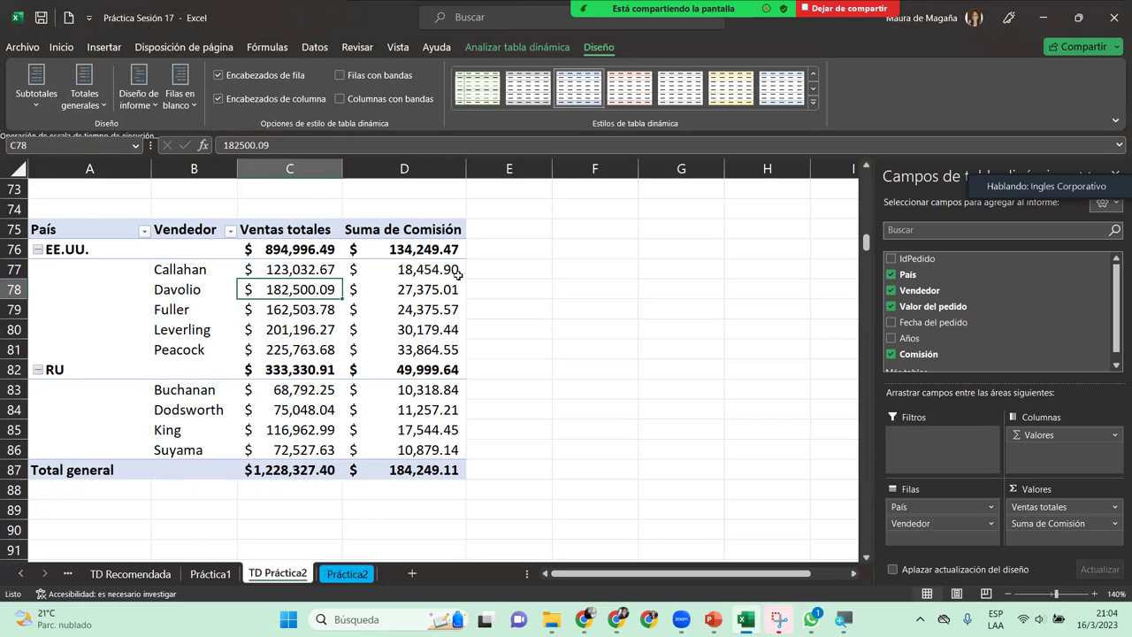
{"action": "mouse_move", "coordinate": [290, 282]}
{"action": "left_click", "coordinate": [307, 269]}
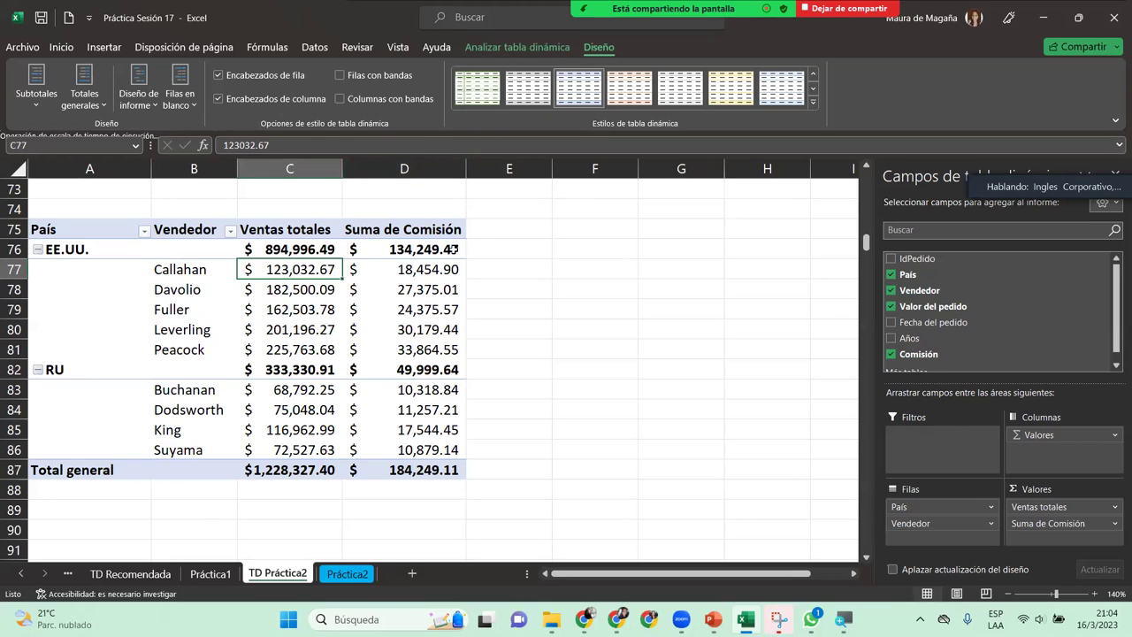
{"action": "left_click", "coordinate": [491, 49]}
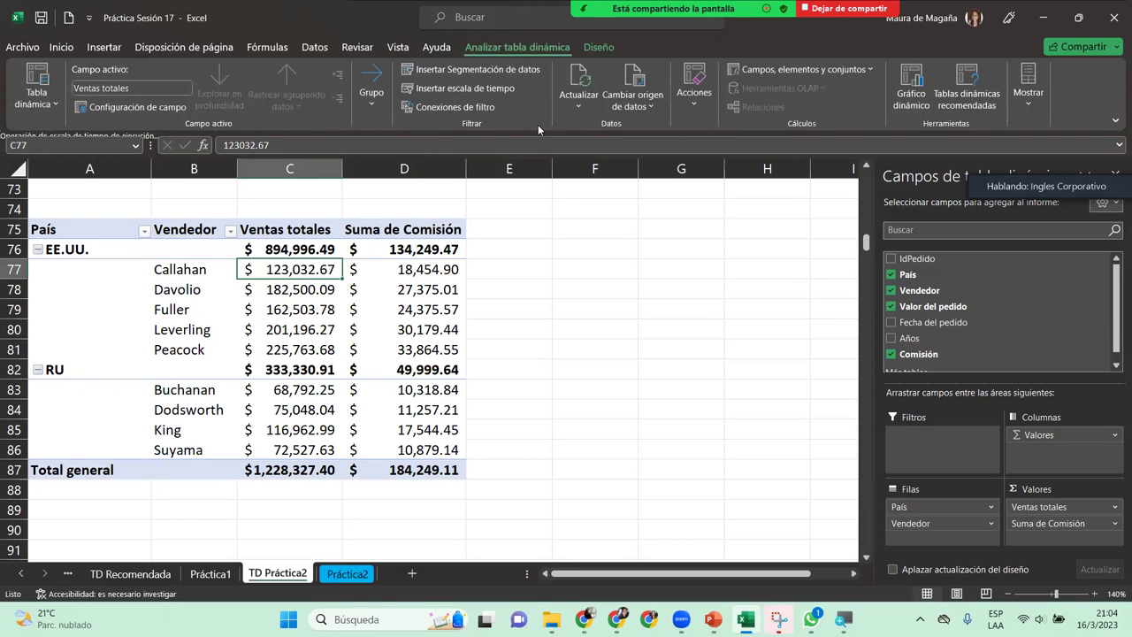
{"action": "left_click", "coordinate": [190, 289]}
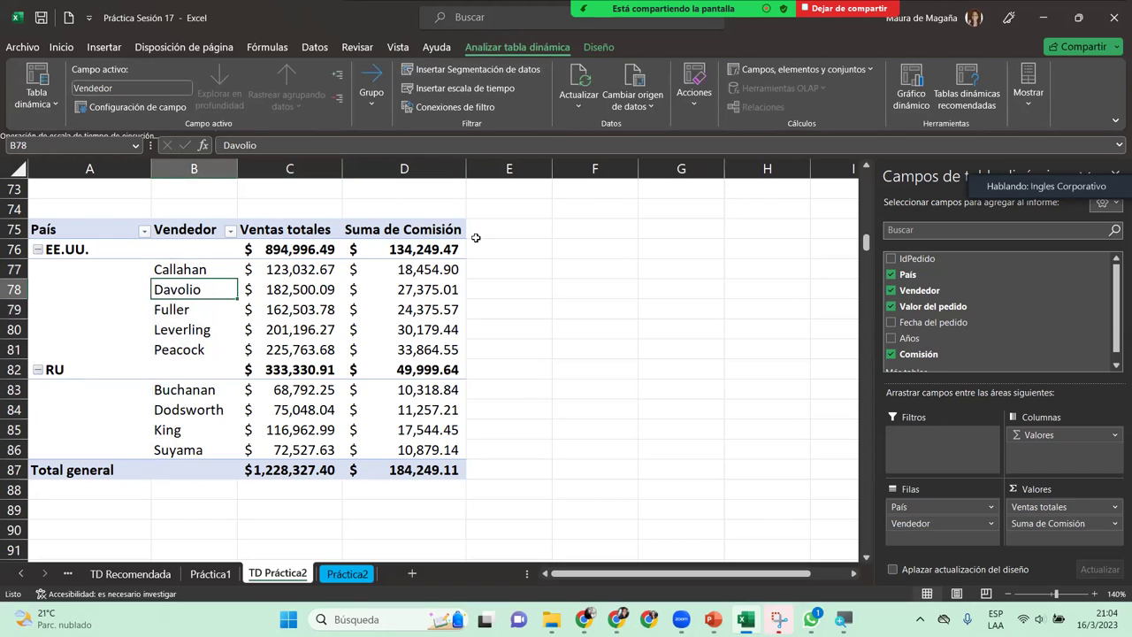
{"action": "left_click", "coordinate": [806, 71]}
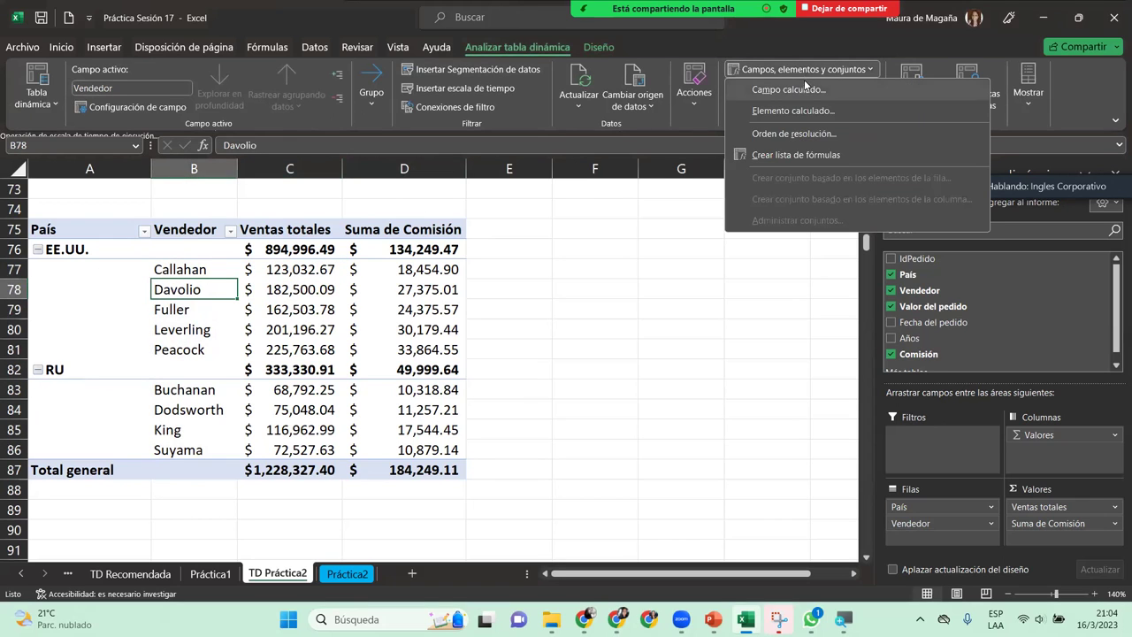
- Add calculated field Venta-Comisión with formula ='Valor del pedido'-Comisión to the pivot
{"action": "left_click", "coordinate": [787, 90]}
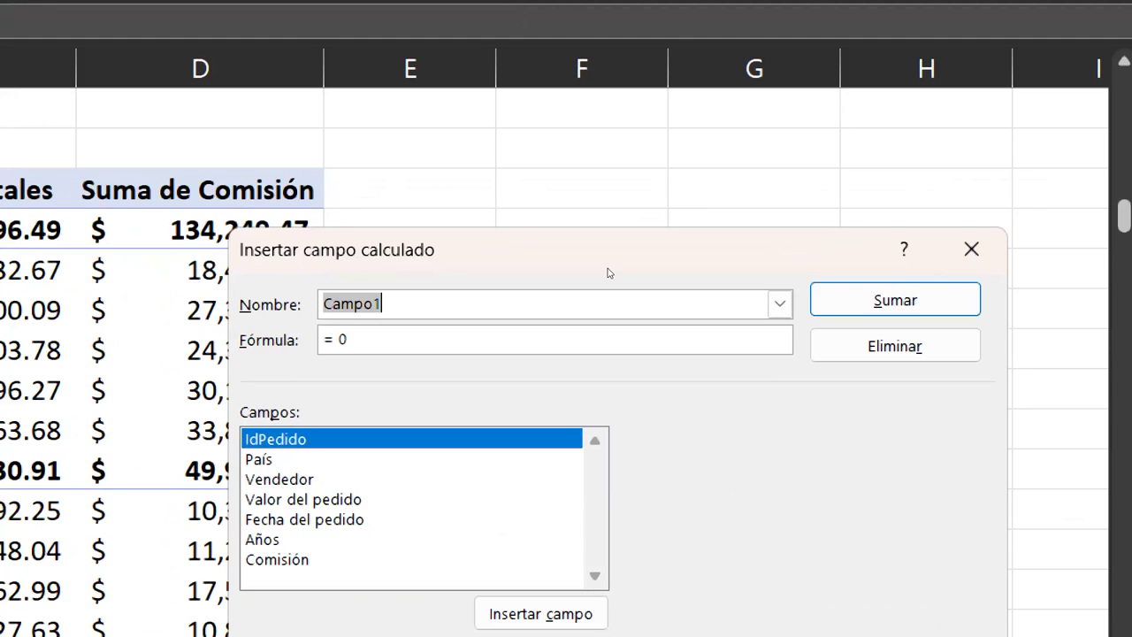
{"action": "type", "text": "Ven"}
{"action": "type", "text": "t"}
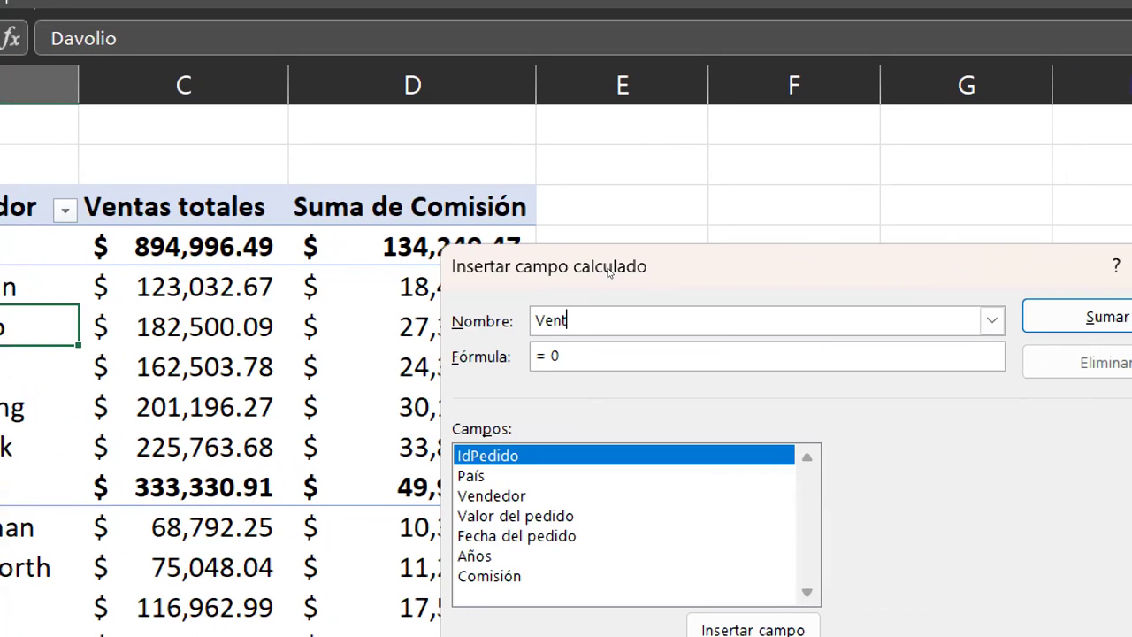
{"action": "type", "text": "a-Co"}
{"action": "type", "text": "mi"}
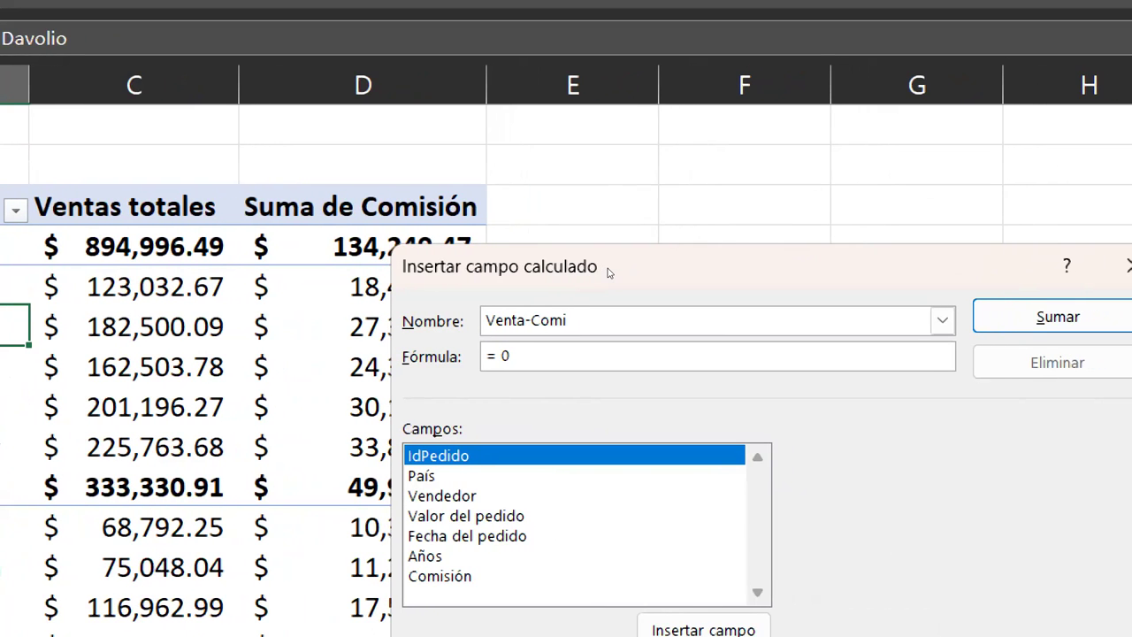
{"action": "type", "text": "sió"}
{"action": "type", "text": "n"}
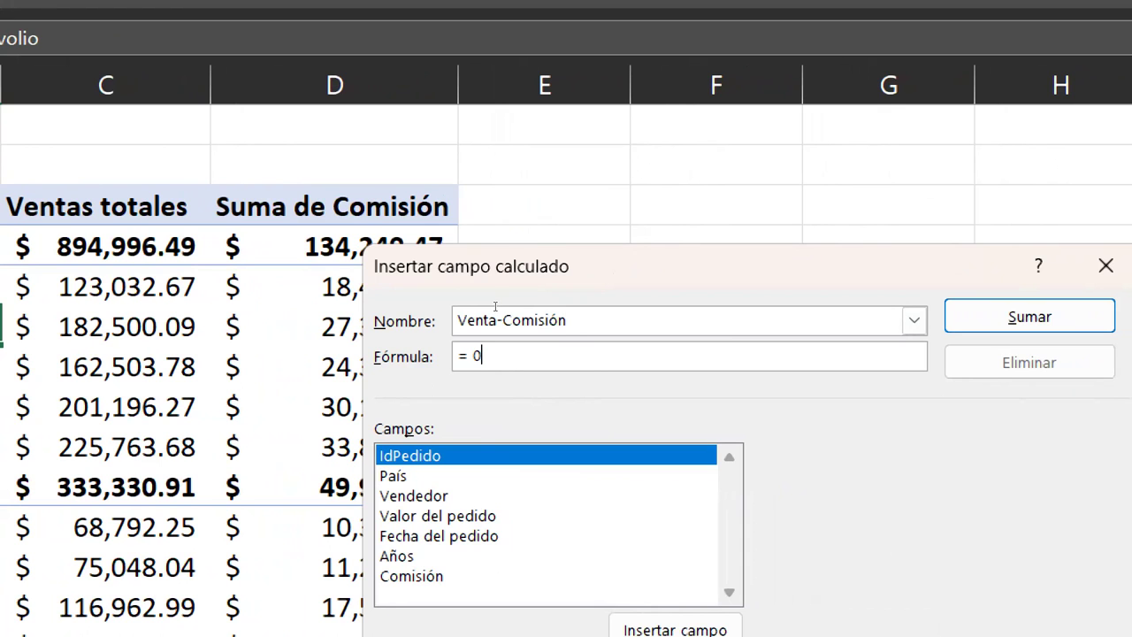
{"action": "left_click", "coordinate": [495, 355]}
{"action": "key", "text": "BackSpace"}
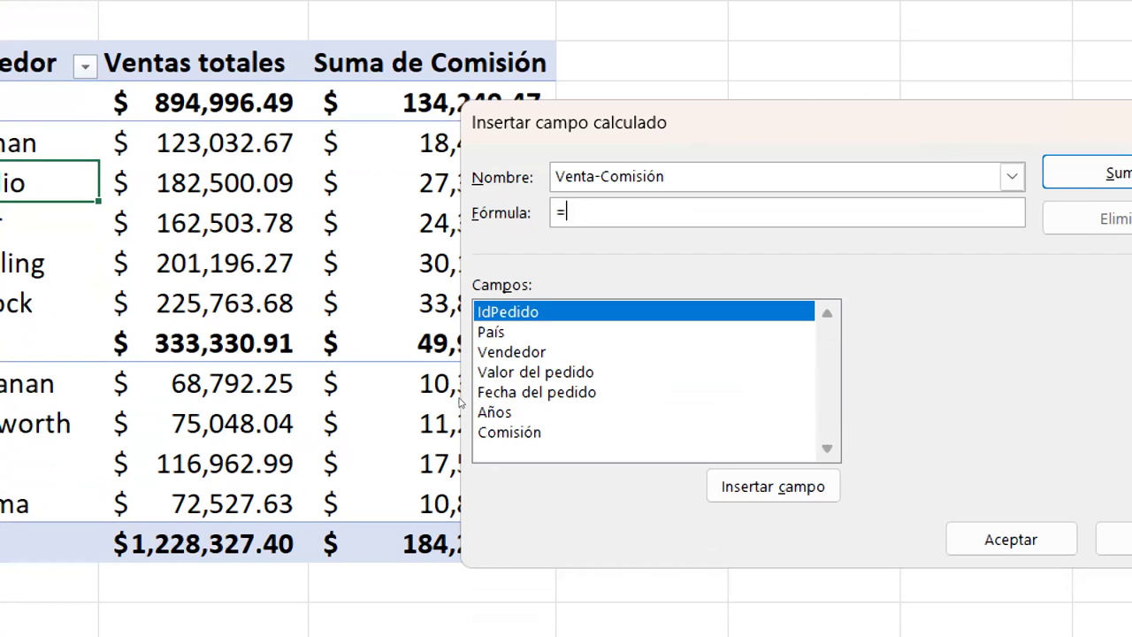
{"action": "left_click", "coordinate": [535, 371]}
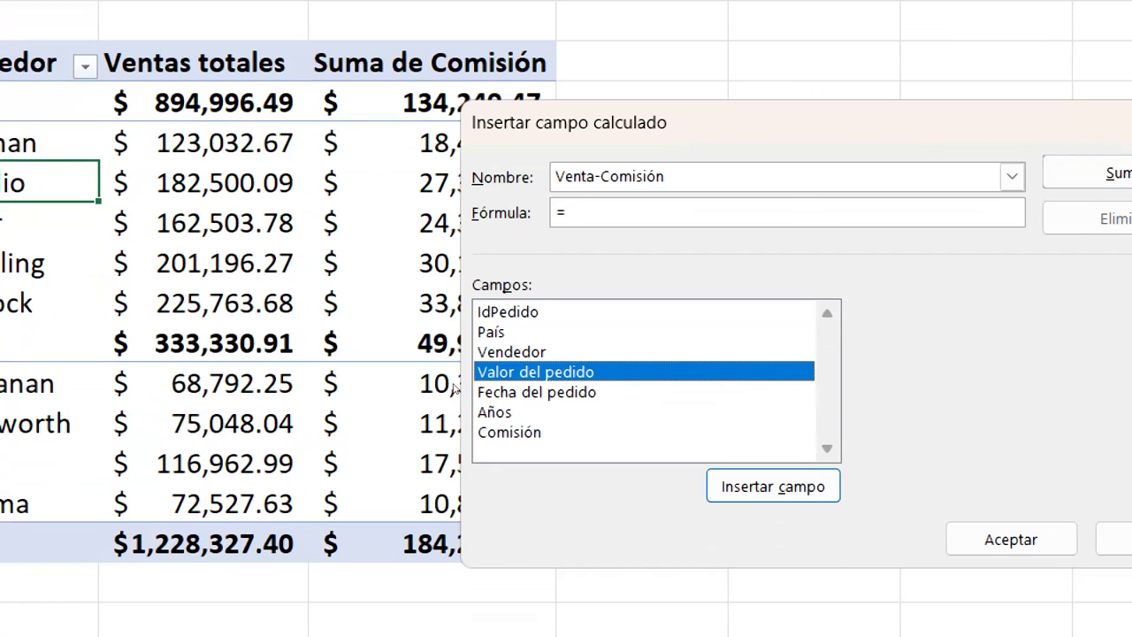
{"action": "key", "text": "Return"}
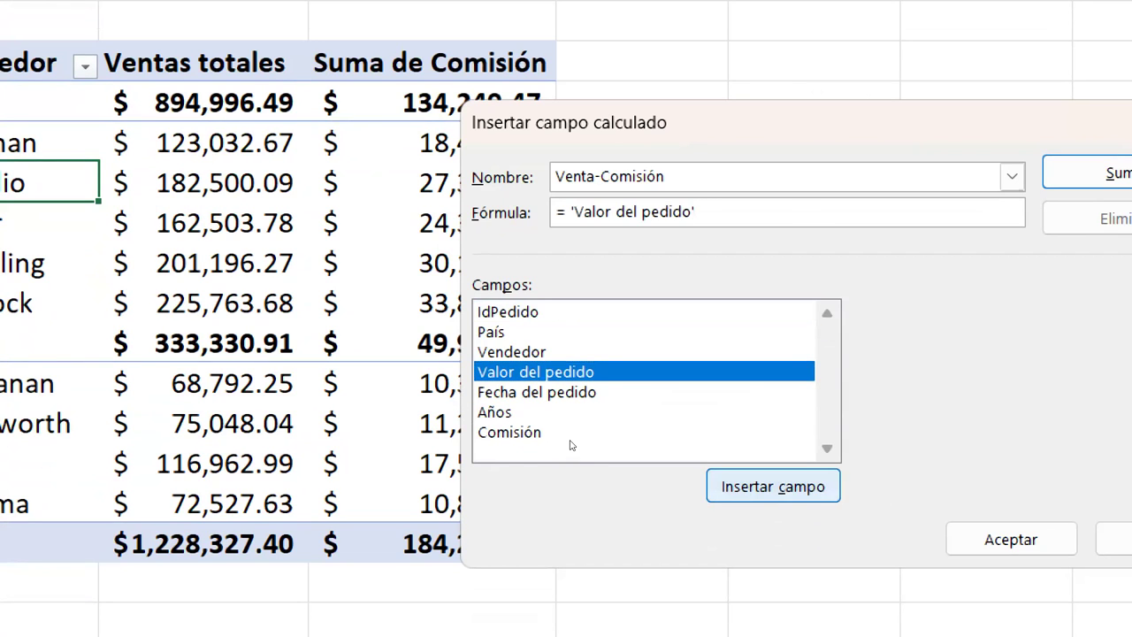
{"action": "type", "text": "-"}
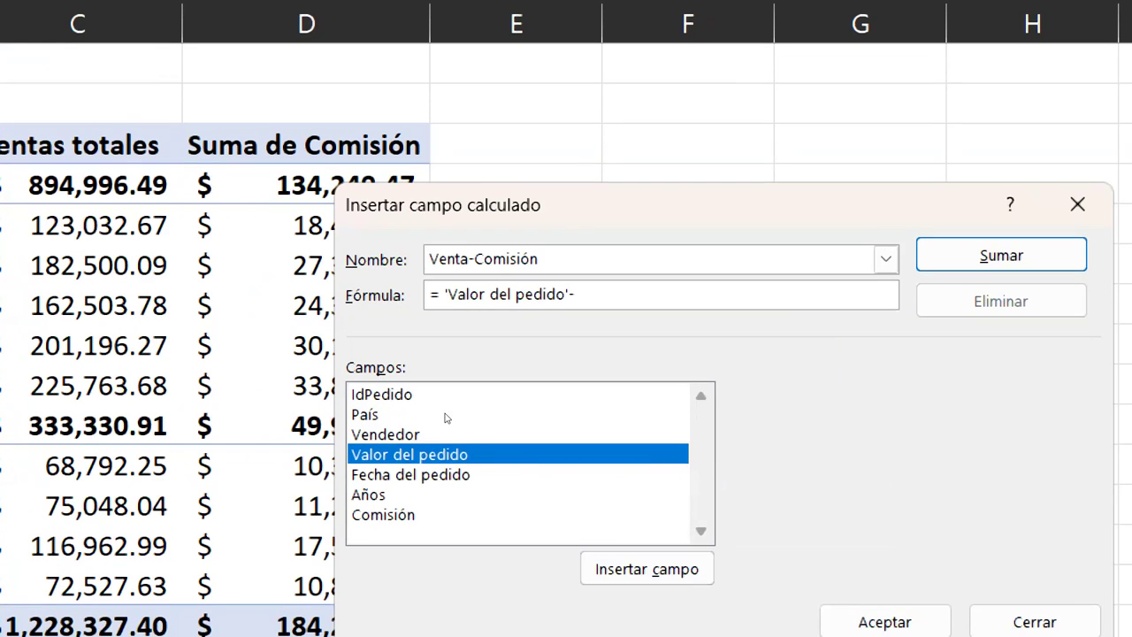
{"action": "key", "text": "Down"}
{"action": "key", "text": "Down"}
{"action": "key", "text": "Down"}
{"action": "key", "text": "Return"}
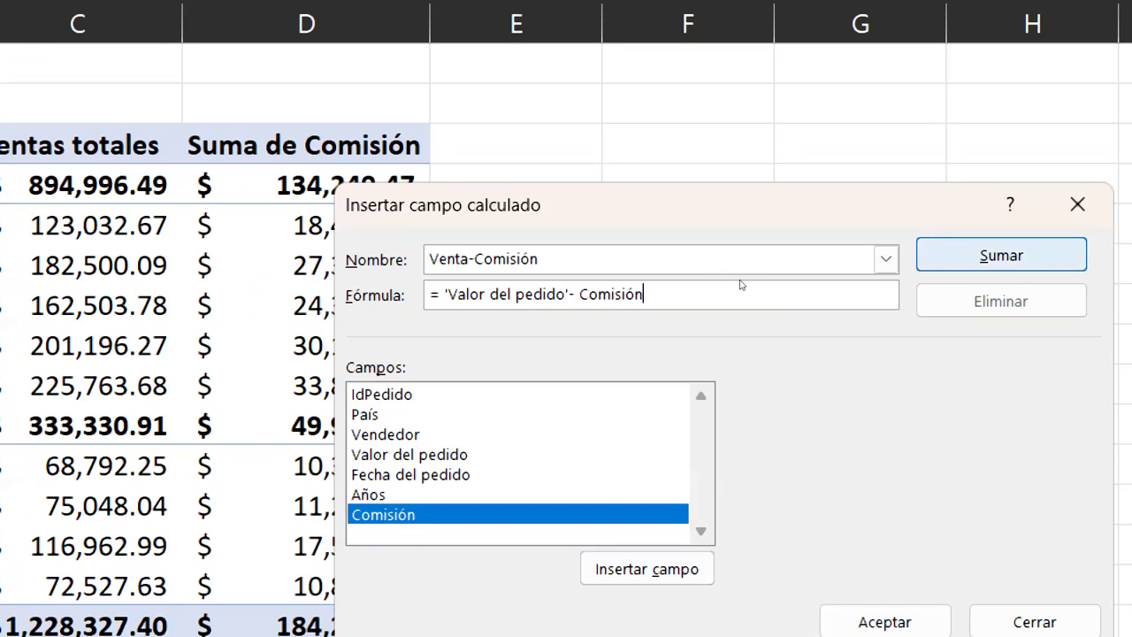
{"action": "key", "text": "Return"}
{"action": "key", "text": "alt+p"}
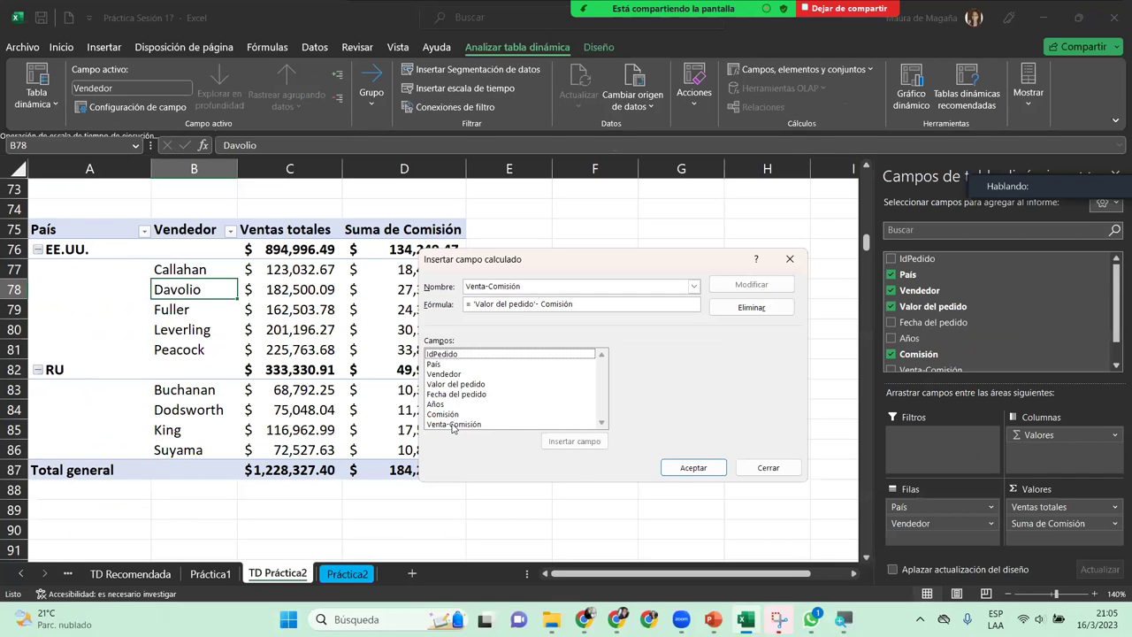
{"action": "left_click", "coordinate": [675, 469]}
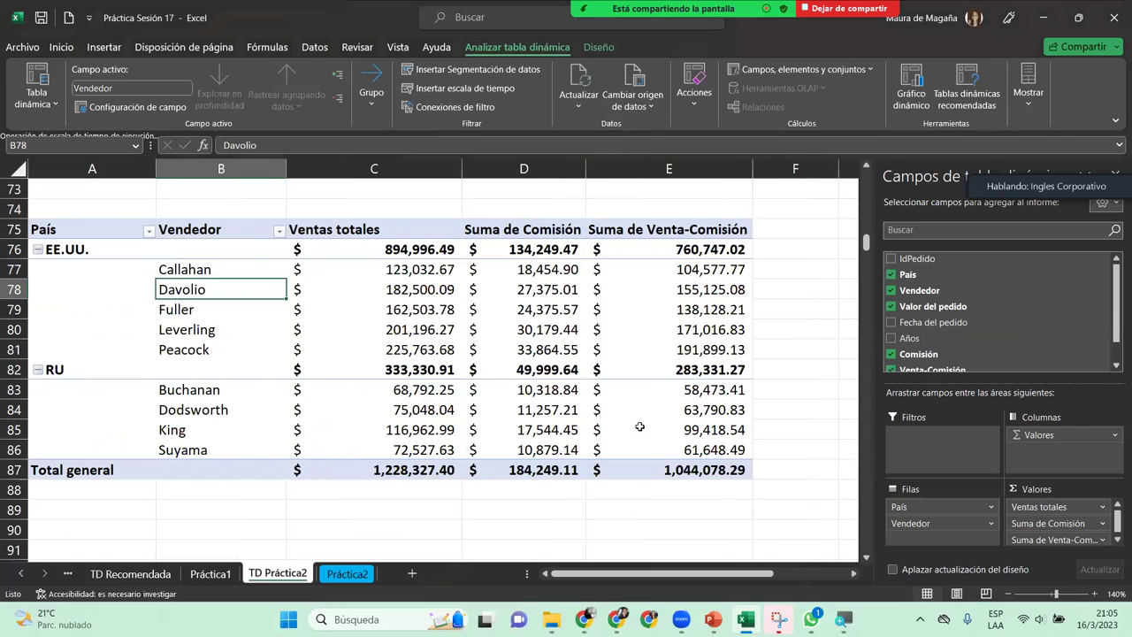
- From the EE.UU. Venta-Comisión subtotal, expand the Diseño tab's pivot style gallery
{"action": "left_click", "coordinate": [713, 256]}
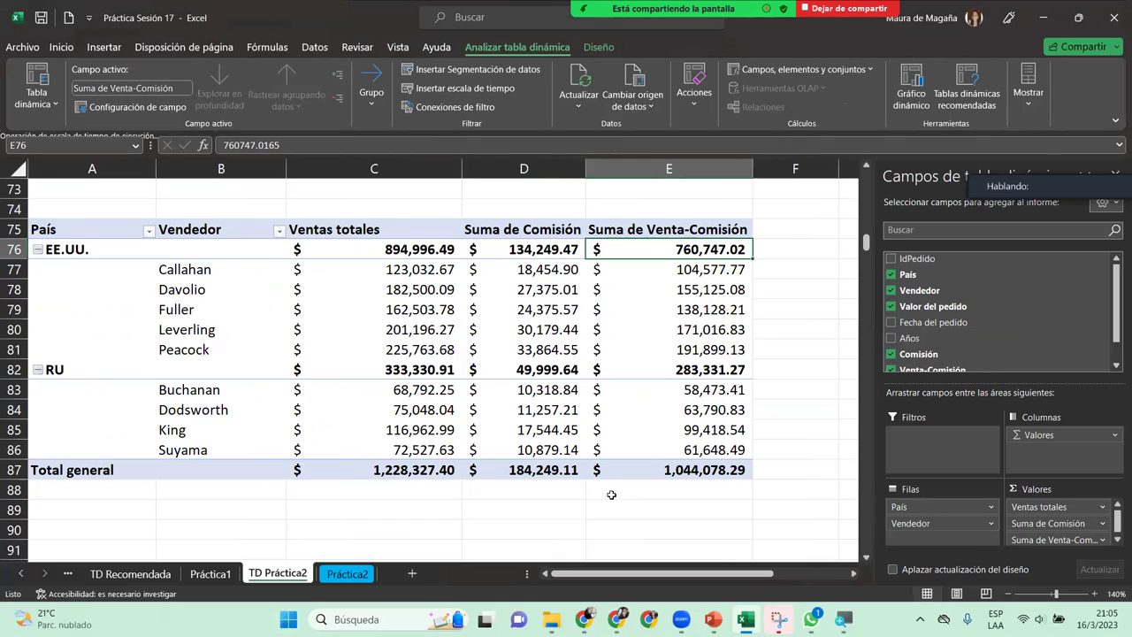
{"action": "mouse_move", "coordinate": [628, 330]}
{"action": "left_click", "coordinate": [597, 47]}
{"action": "left_click", "coordinate": [812, 105]}
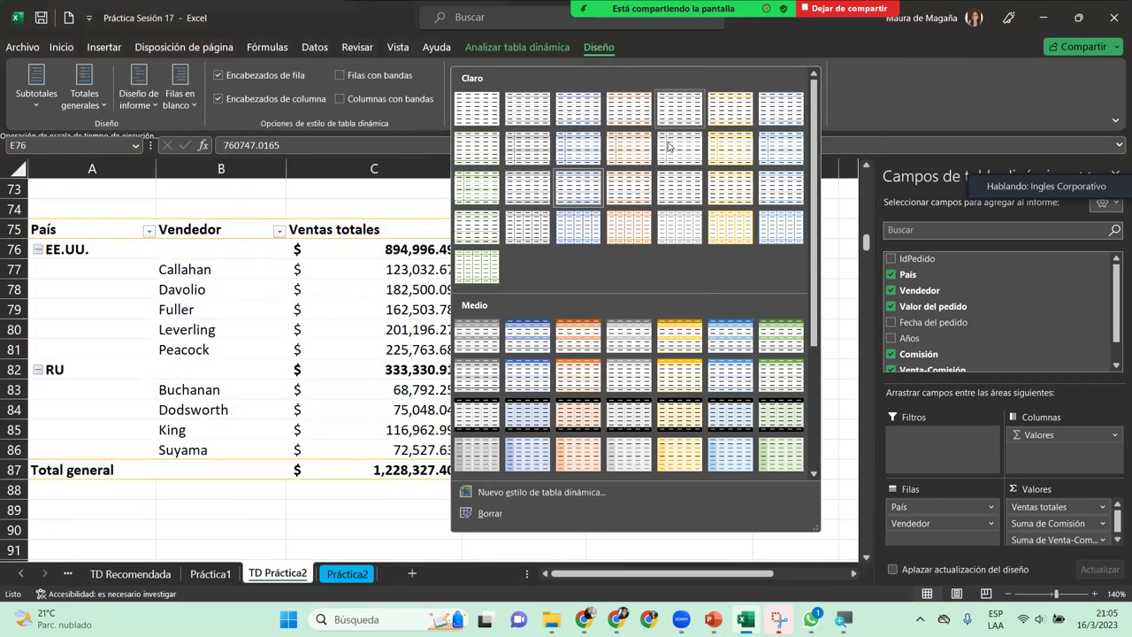
- Apply a light blue Claro pivot style, then deselect by clicking empty cell A77
{"action": "left_click", "coordinate": [764, 151]}
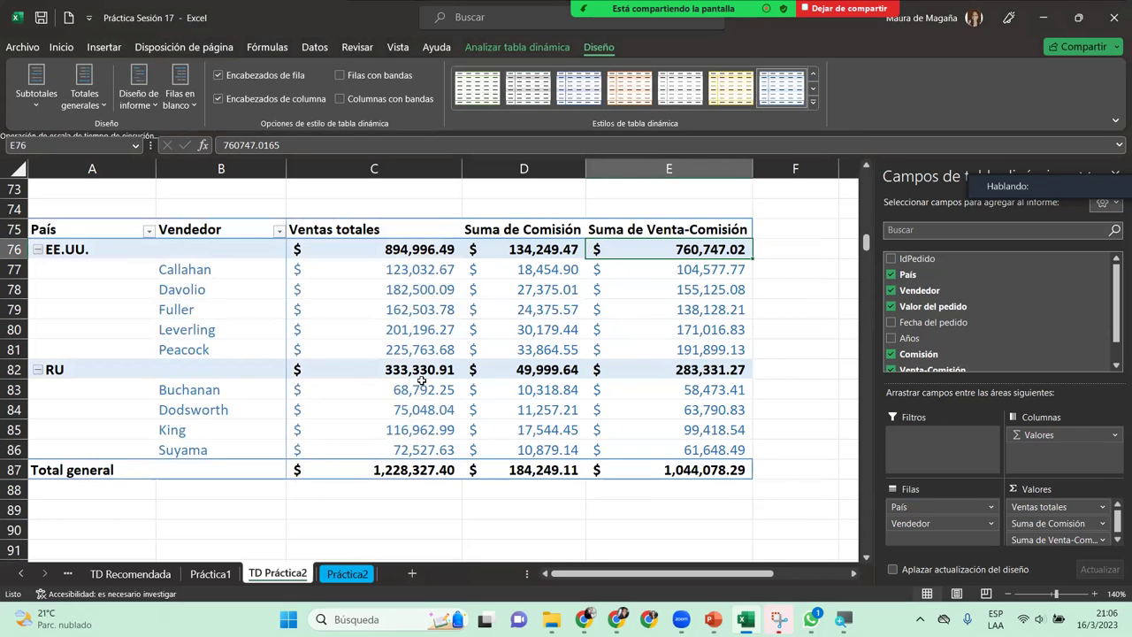
{"action": "left_click", "coordinate": [115, 271]}
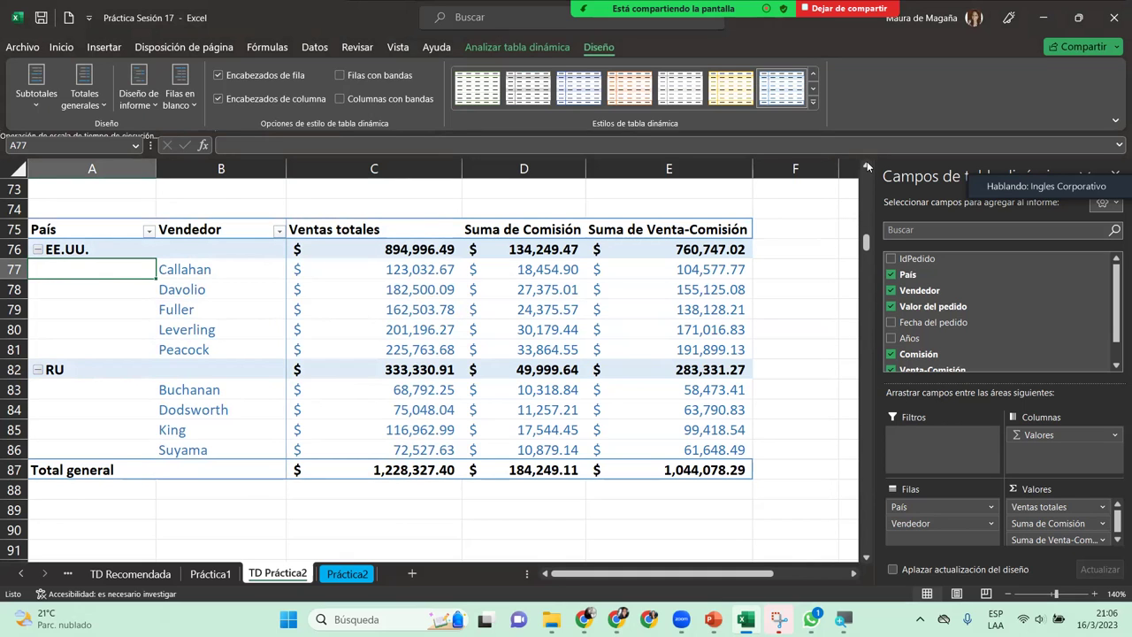
{"action": "left_click", "coordinate": [867, 163]}
{"action": "left_click", "coordinate": [866, 163]}
{"action": "left_click", "coordinate": [867, 163]}
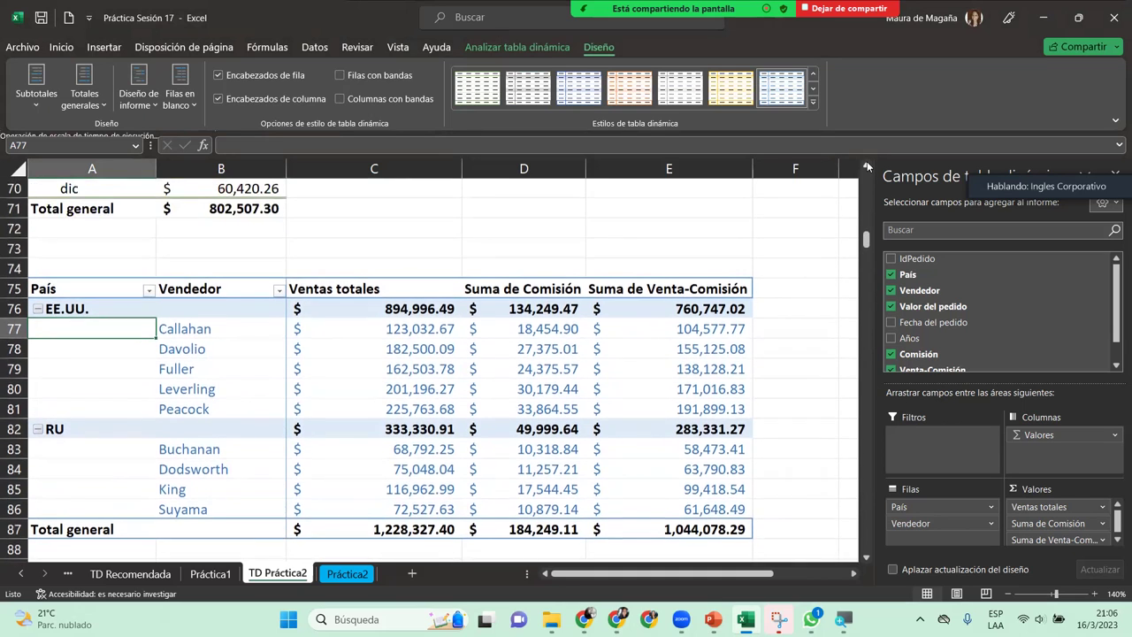
{"action": "left_click", "coordinate": [866, 165]}
{"action": "left_click", "coordinate": [866, 165]}
{"action": "left_click", "coordinate": [867, 164]}
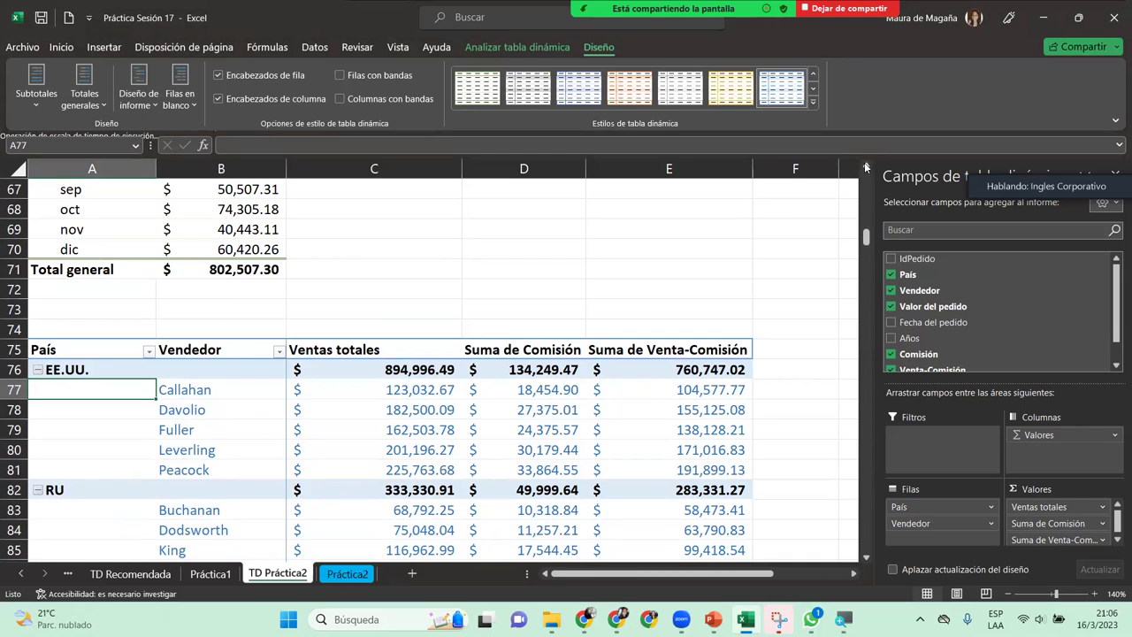
{"action": "left_click", "coordinate": [867, 170]}
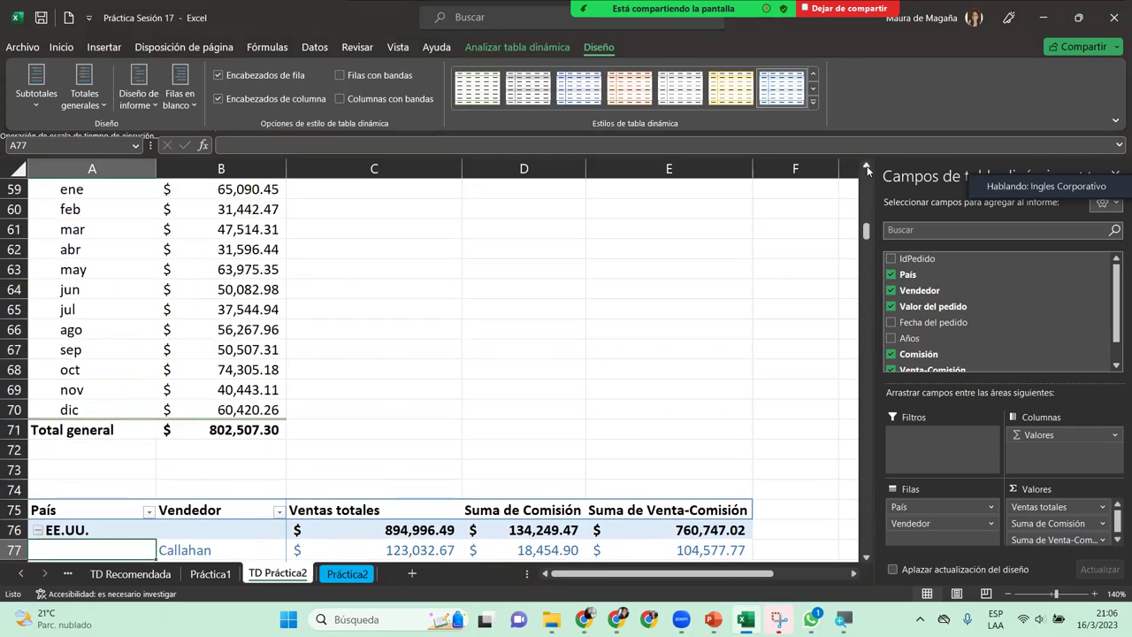
{"action": "left_click", "coordinate": [866, 170]}
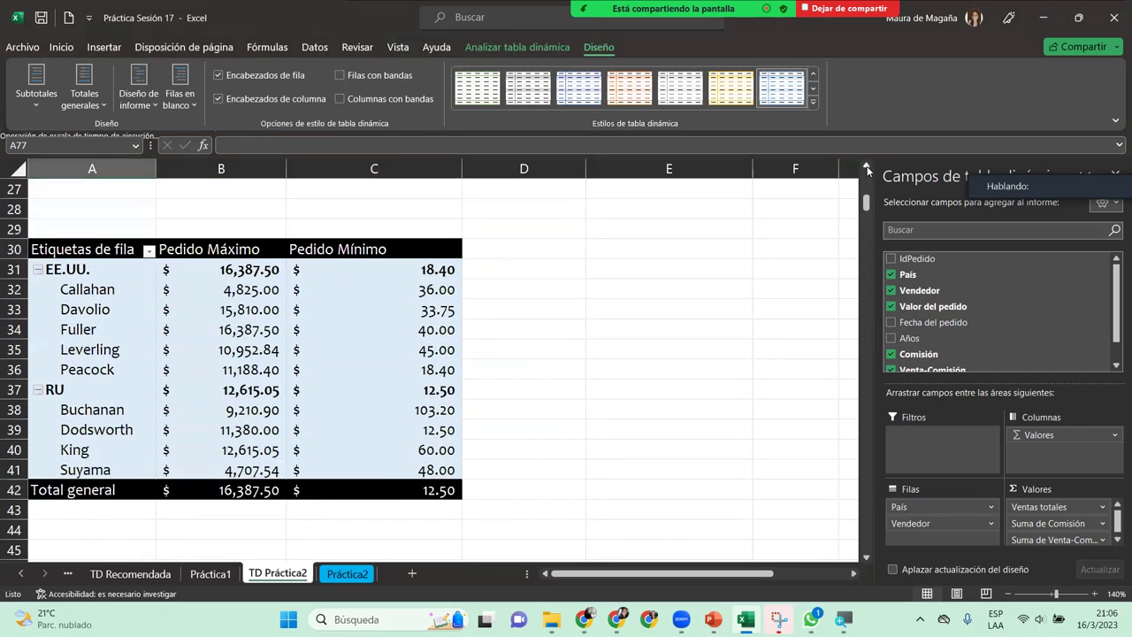
{"action": "left_click", "coordinate": [867, 170]}
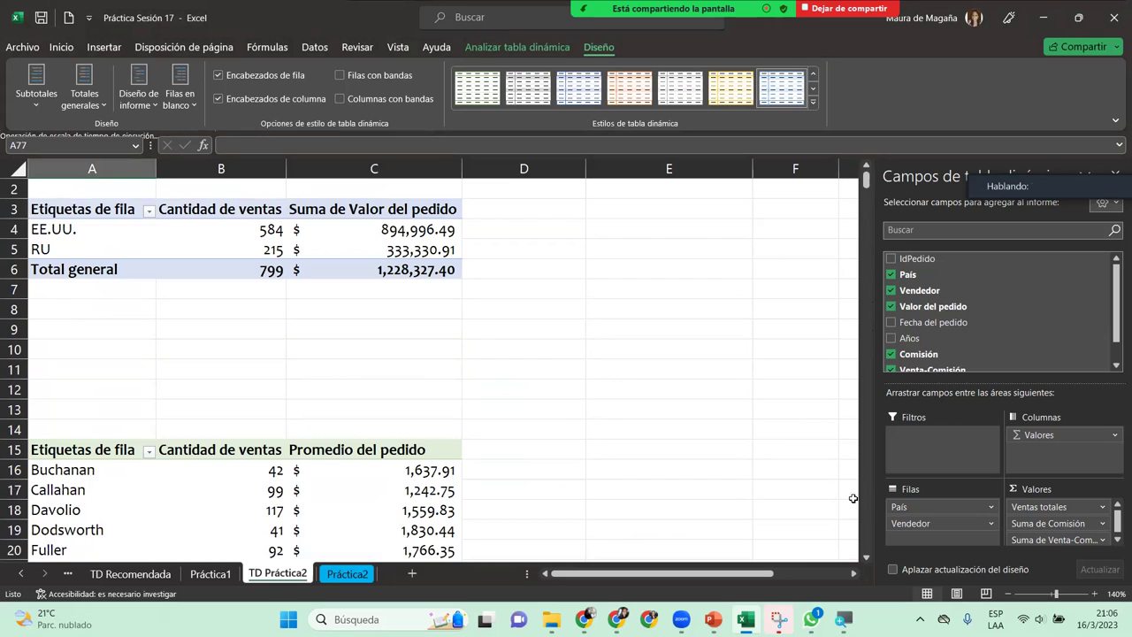
{"action": "left_click", "coordinate": [866, 560]}
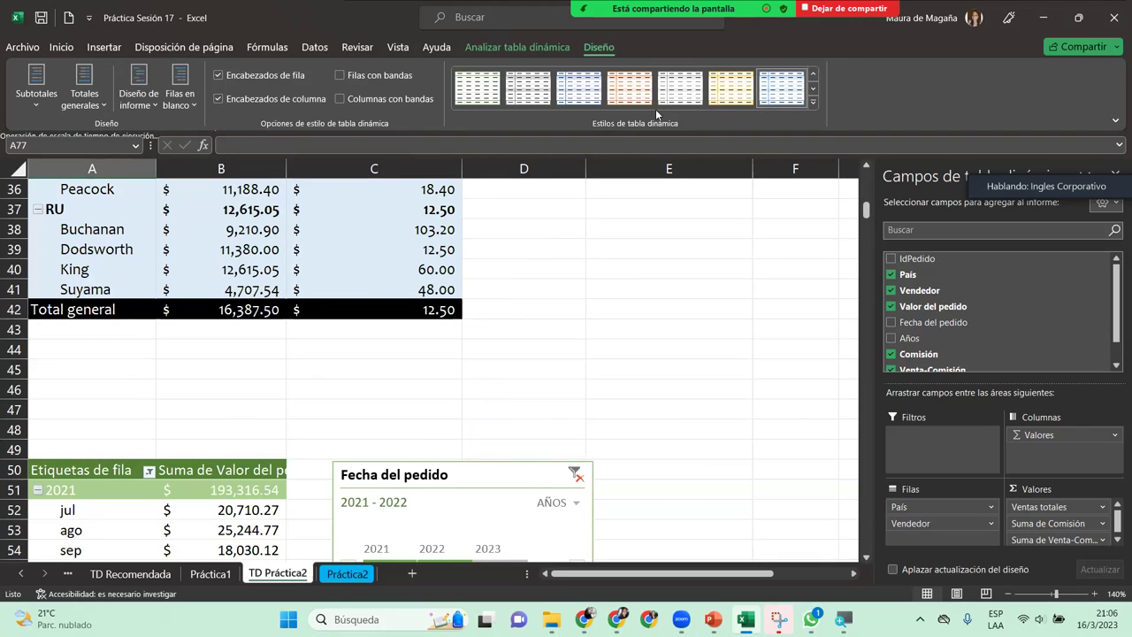
- Bring up and dismiss Zoom's share selection with Alt+Shift+S, then stop sharing with Alt+S
{"action": "key", "text": "alt+shift+s"}
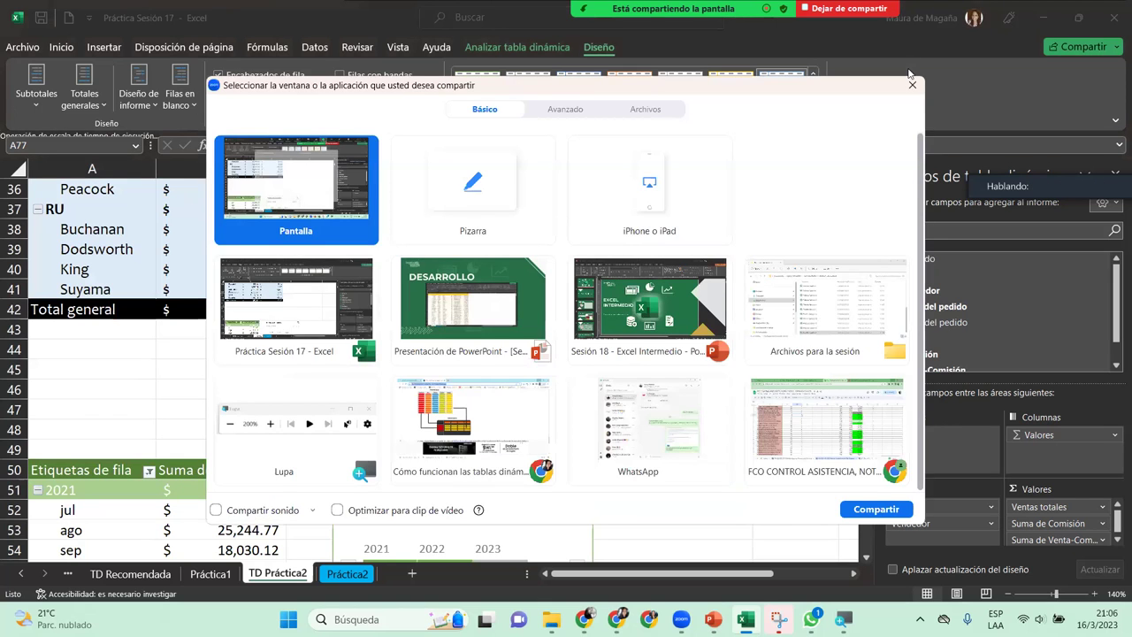
{"action": "key", "text": "Escape"}
{"action": "key", "text": "alt+s"}
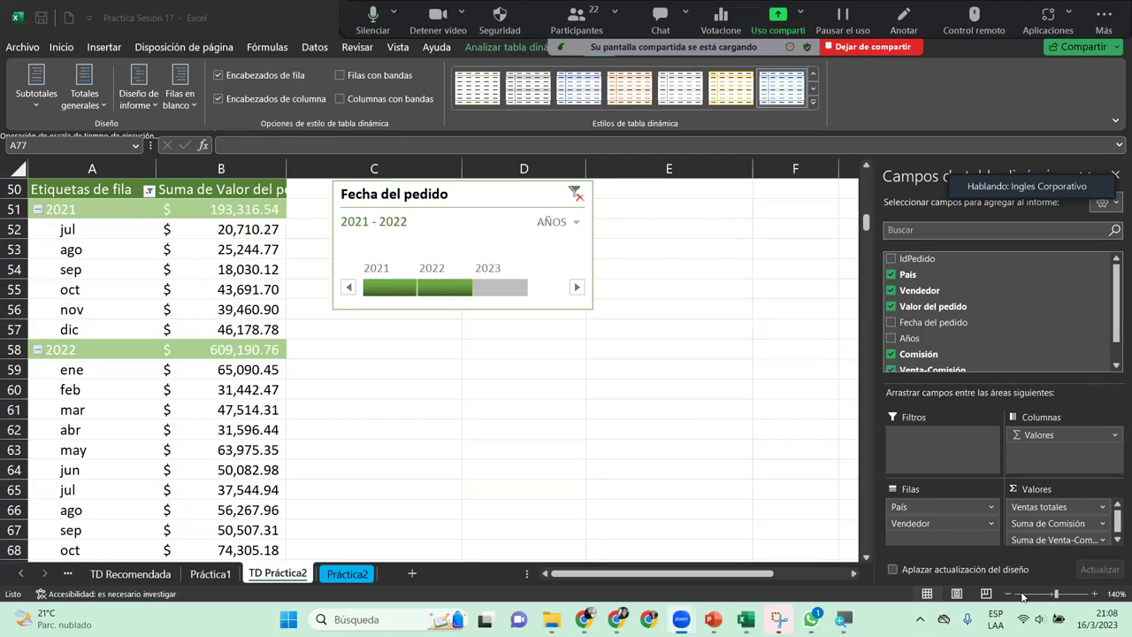
- Zoom the sheet out to 100% and bring the País/Vendedor pivot into view
{"action": "left_click", "coordinate": [1009, 594]}
{"action": "left_click", "coordinate": [1009, 594]}
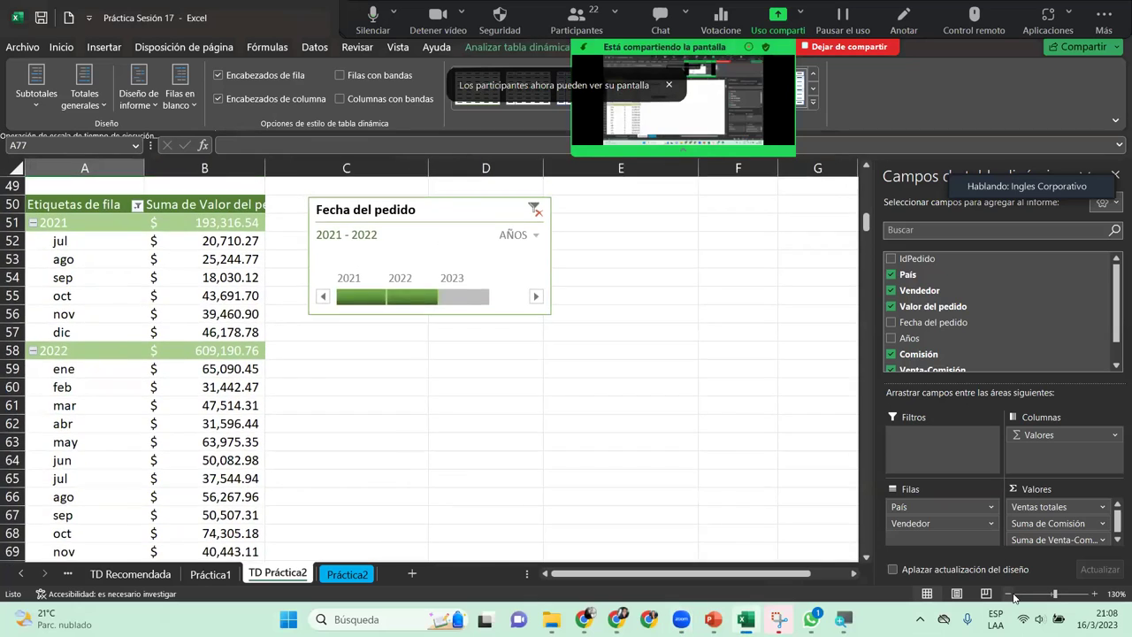
{"action": "left_click", "coordinate": [1009, 594]}
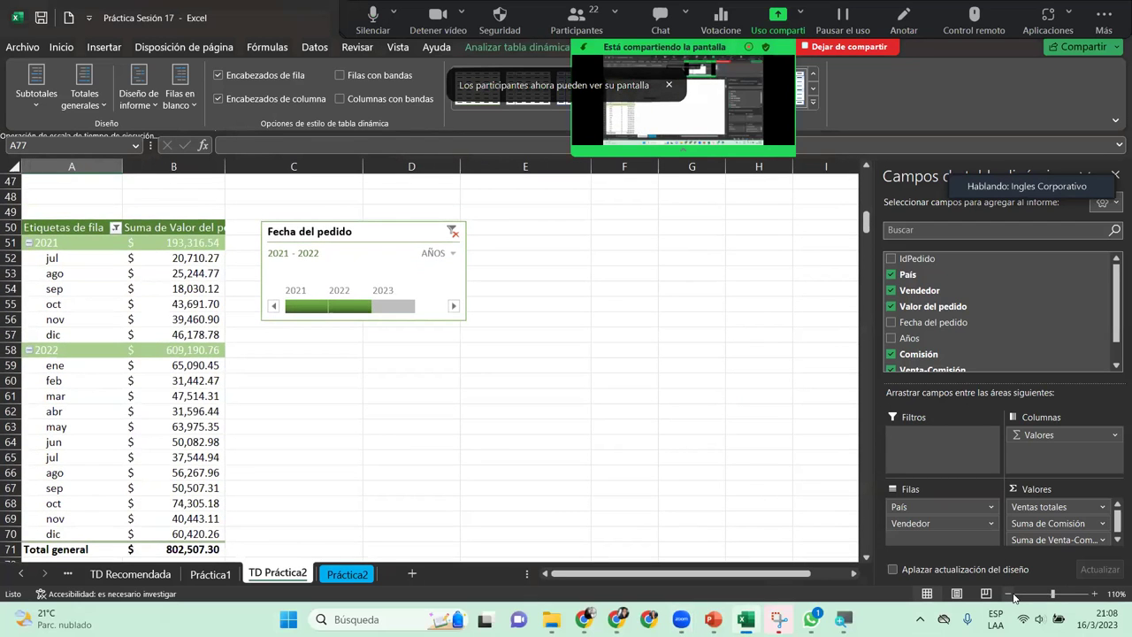
{"action": "left_click", "coordinate": [1011, 594]}
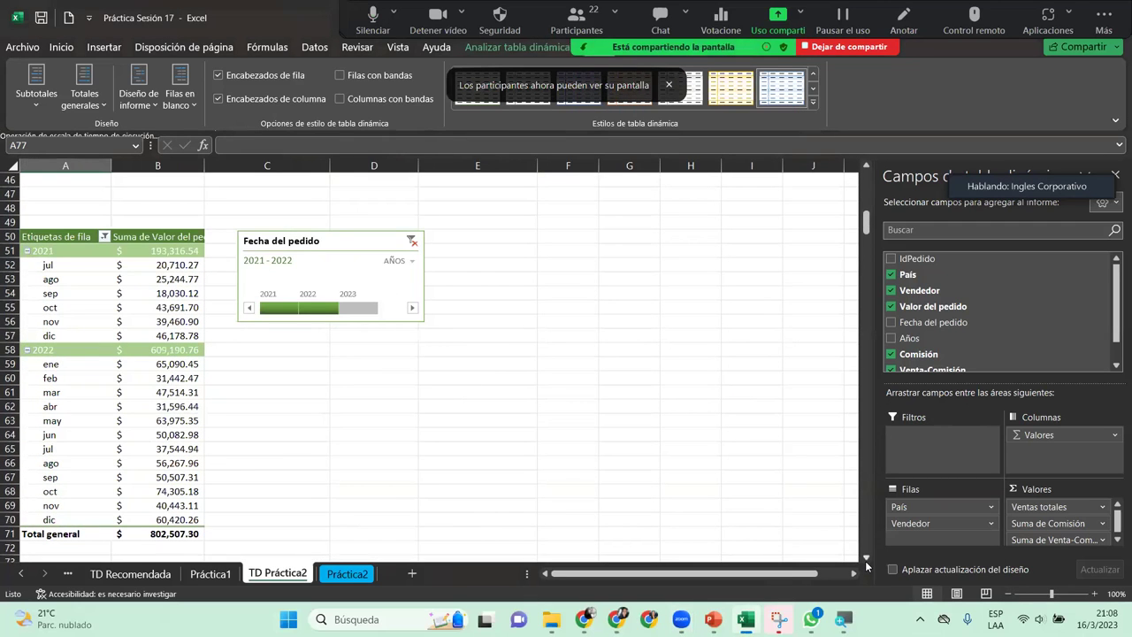
{"action": "left_click", "coordinate": [867, 558]}
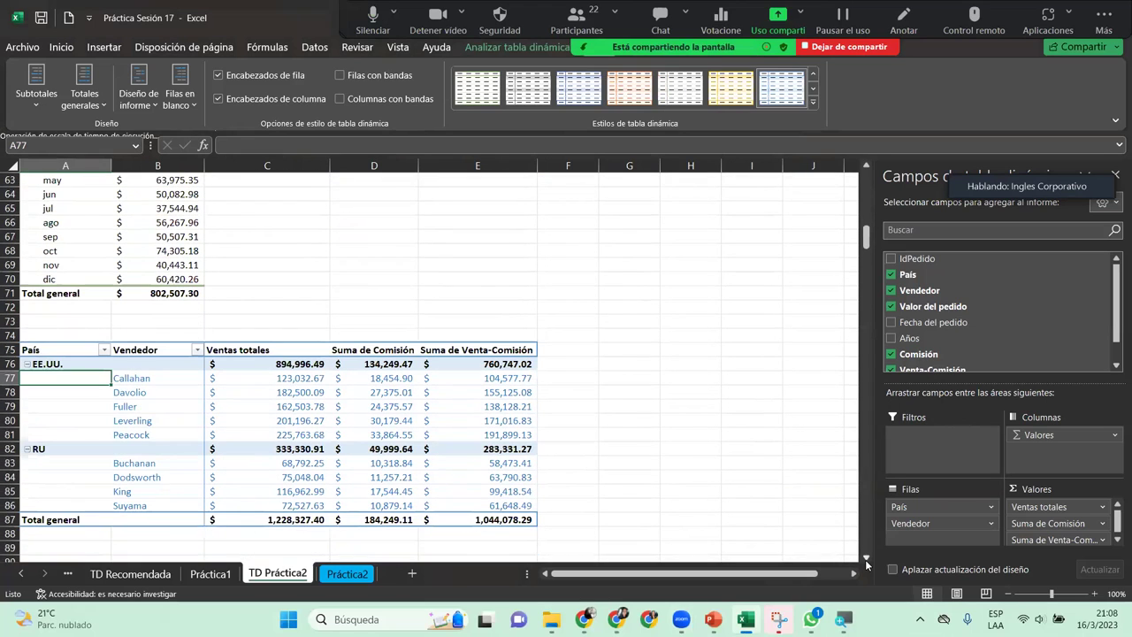
{"action": "left_click", "coordinate": [867, 165]}
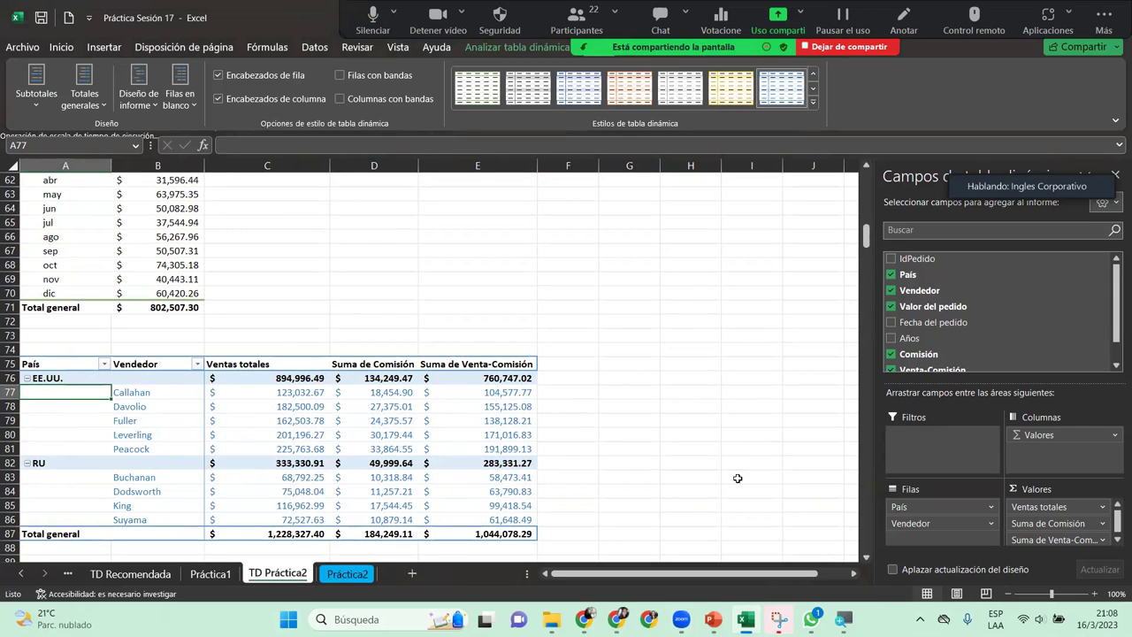
- Launch Herramienta Recortes by searching 're' in Windows search
{"action": "key", "text": "super"}
{"action": "type", "text": "re"}
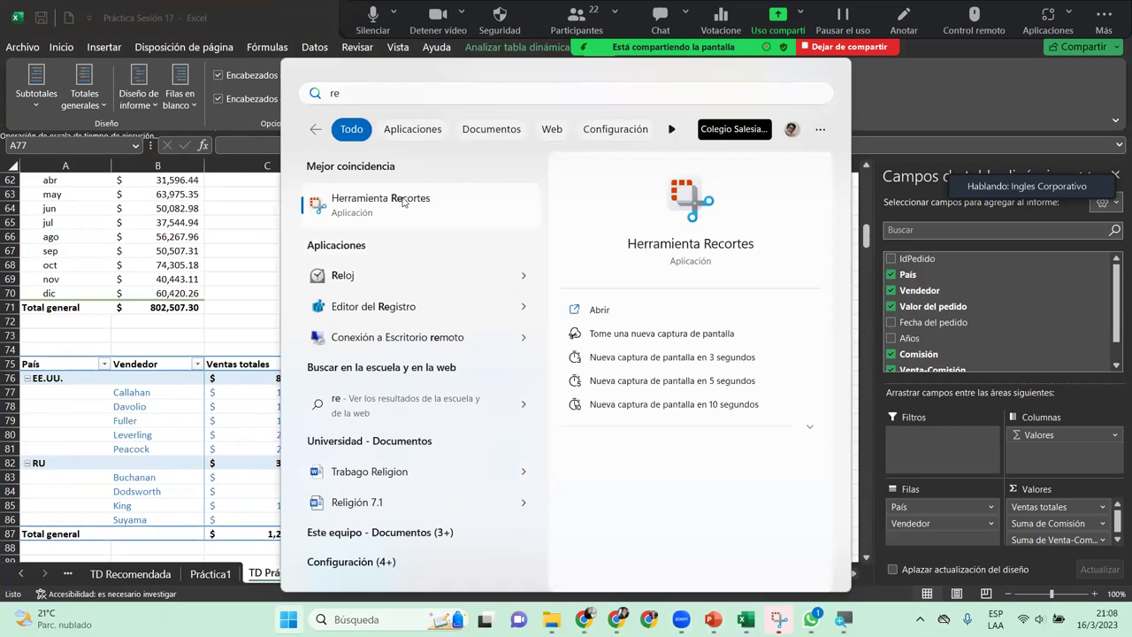
{"action": "left_click", "coordinate": [402, 201]}
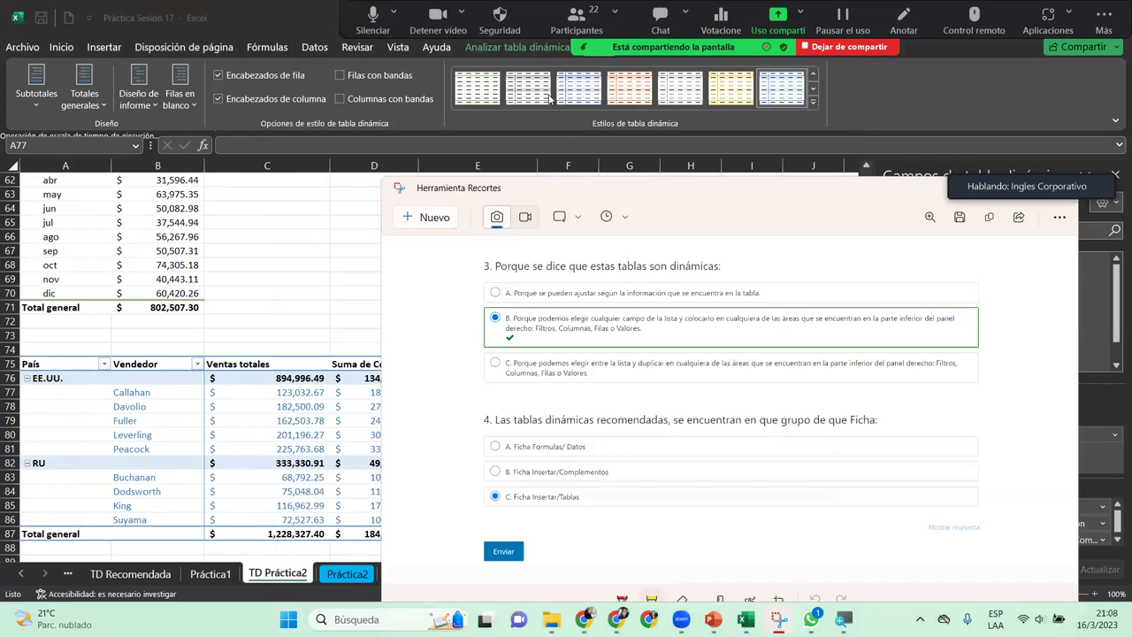
- Snip the Excel window in Window mode, copy the capture, and switch to Chrome
{"action": "left_click", "coordinate": [563, 218]}
{"action": "left_click", "coordinate": [632, 246]}
{"action": "left_click", "coordinate": [450, 218]}
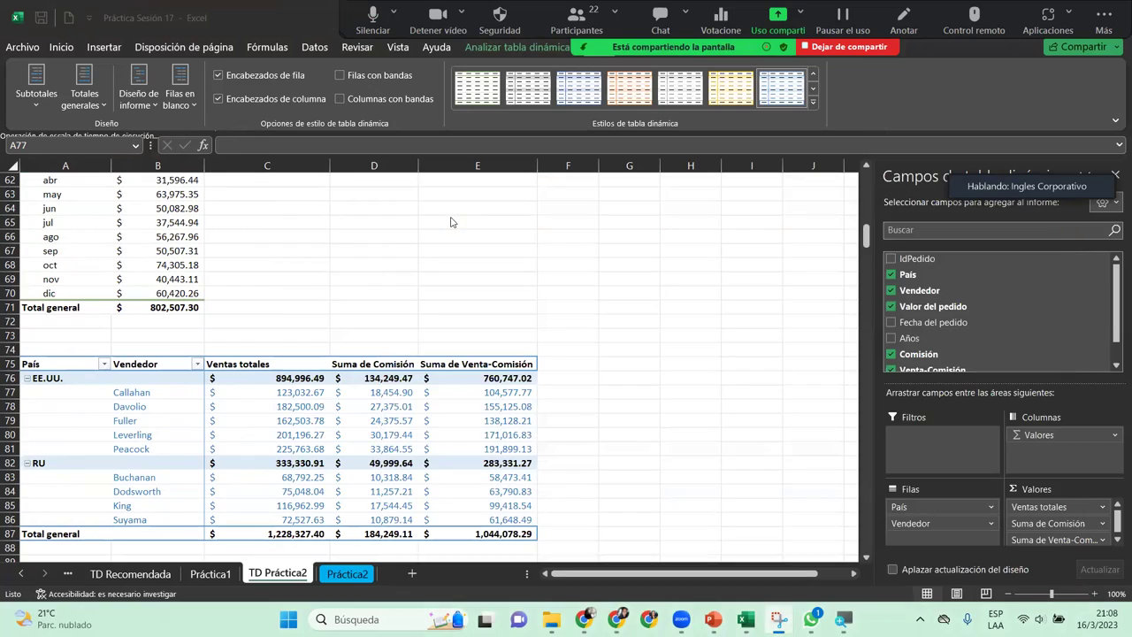
{"action": "left_click", "coordinate": [191, 190]}
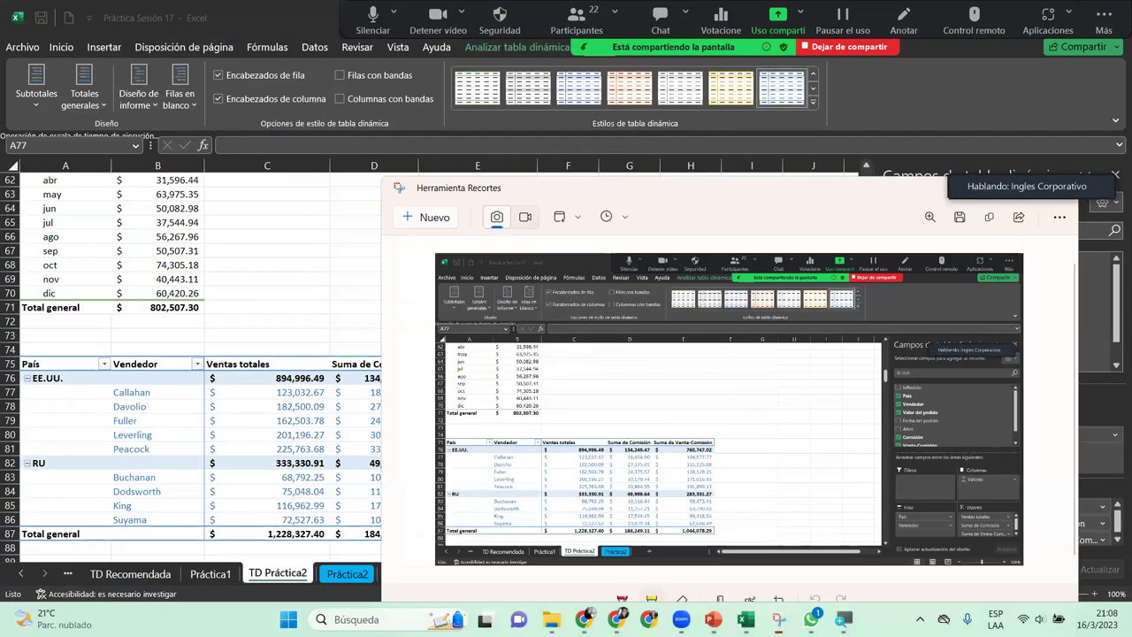
{"action": "left_click", "coordinate": [987, 218]}
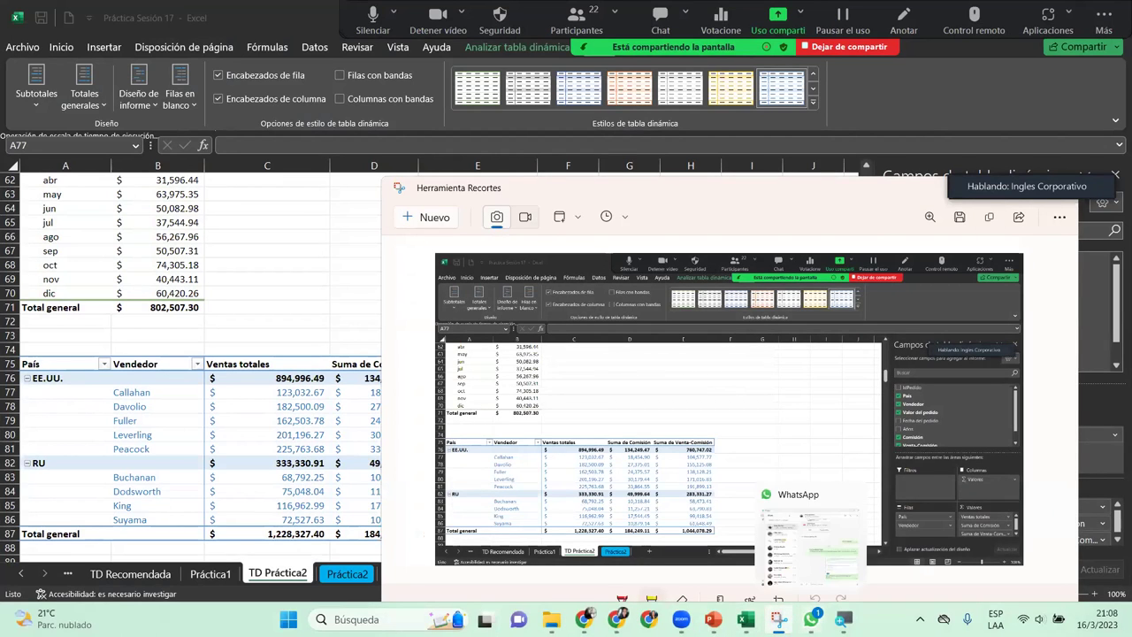
{"action": "left_click", "coordinate": [583, 619]}
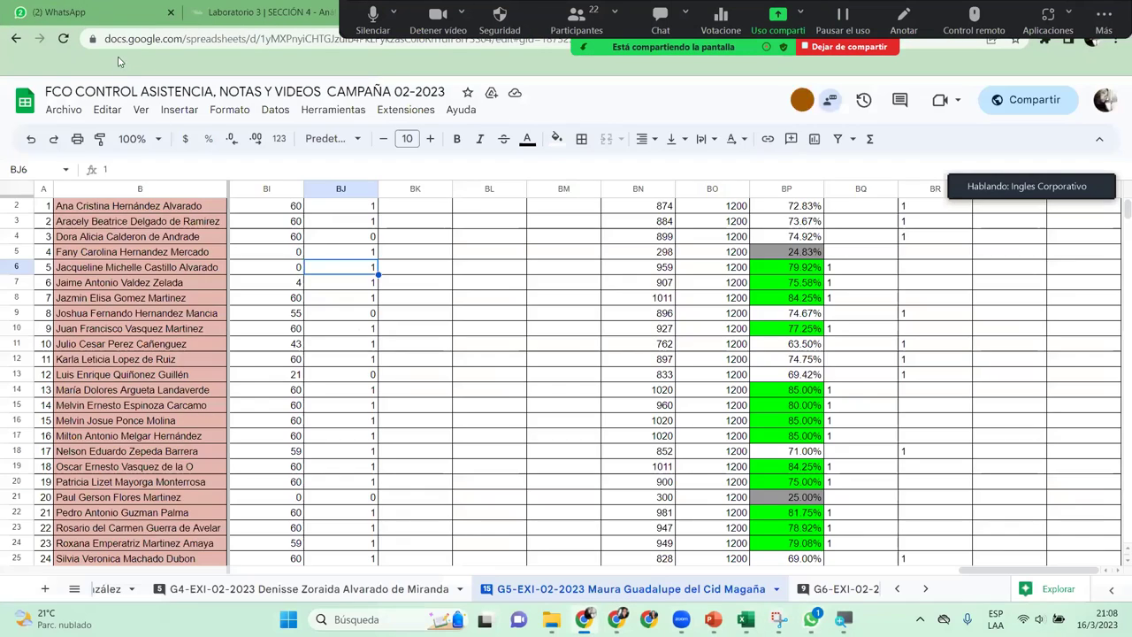
- Send the pivot screenshot to G5-EXI-02-2023 captioned 'mi nombre completo', then stop sharing
{"action": "left_click", "coordinate": [97, 10]}
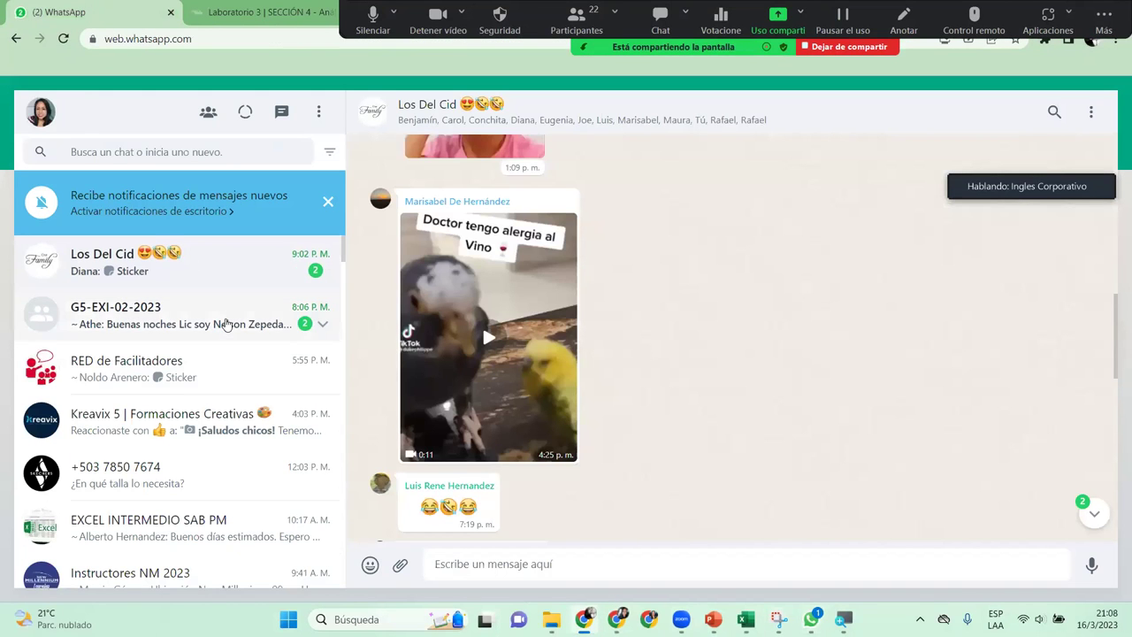
{"action": "left_click", "coordinate": [222, 324]}
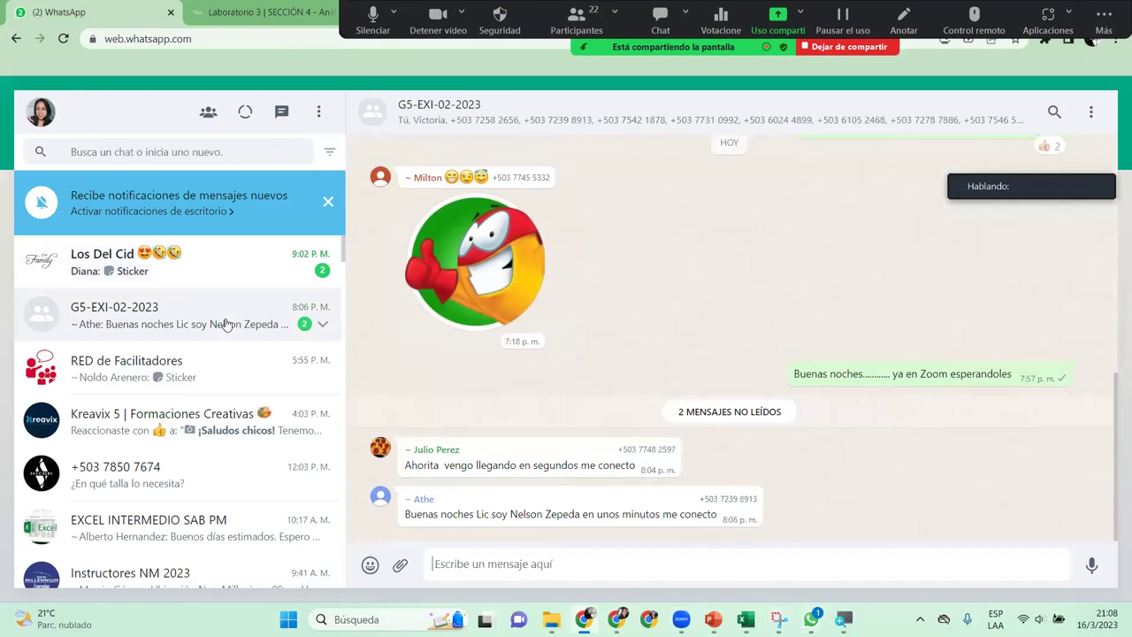
{"action": "left_click", "coordinate": [514, 562]}
{"action": "key", "text": "ctrl+v"}
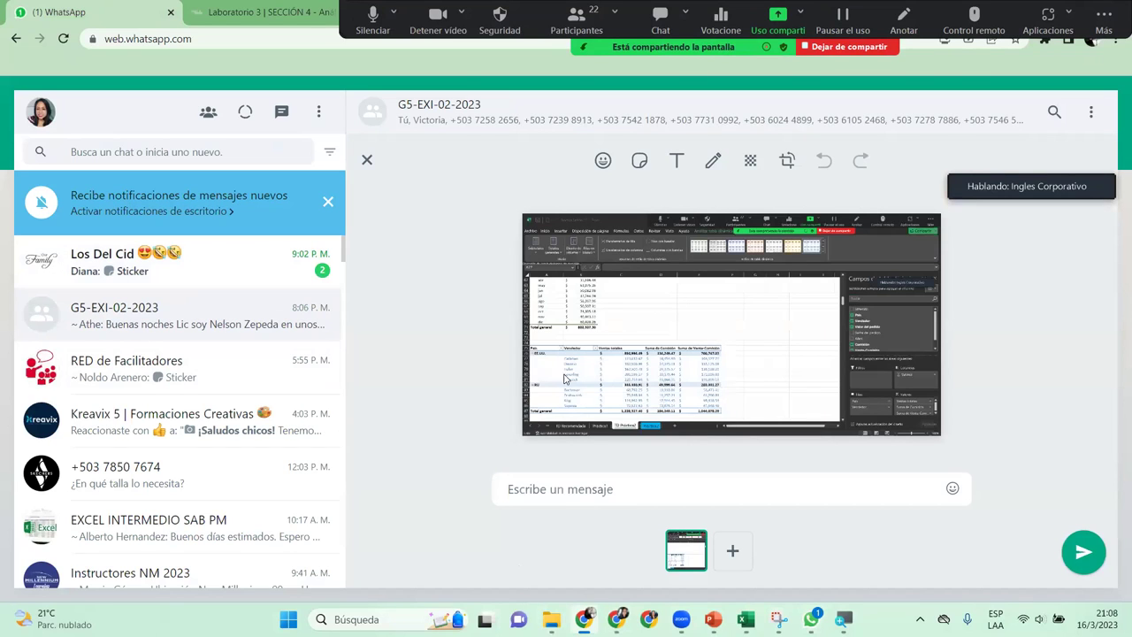
{"action": "type", "text": "mi nombre completo"}
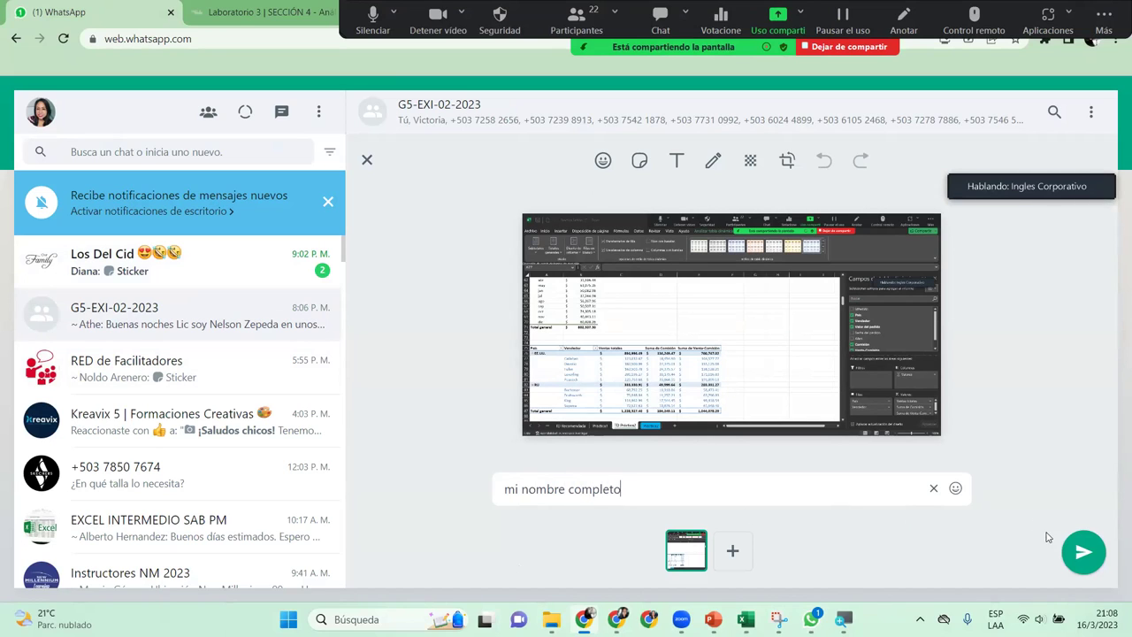
{"action": "left_click", "coordinate": [1083, 551]}
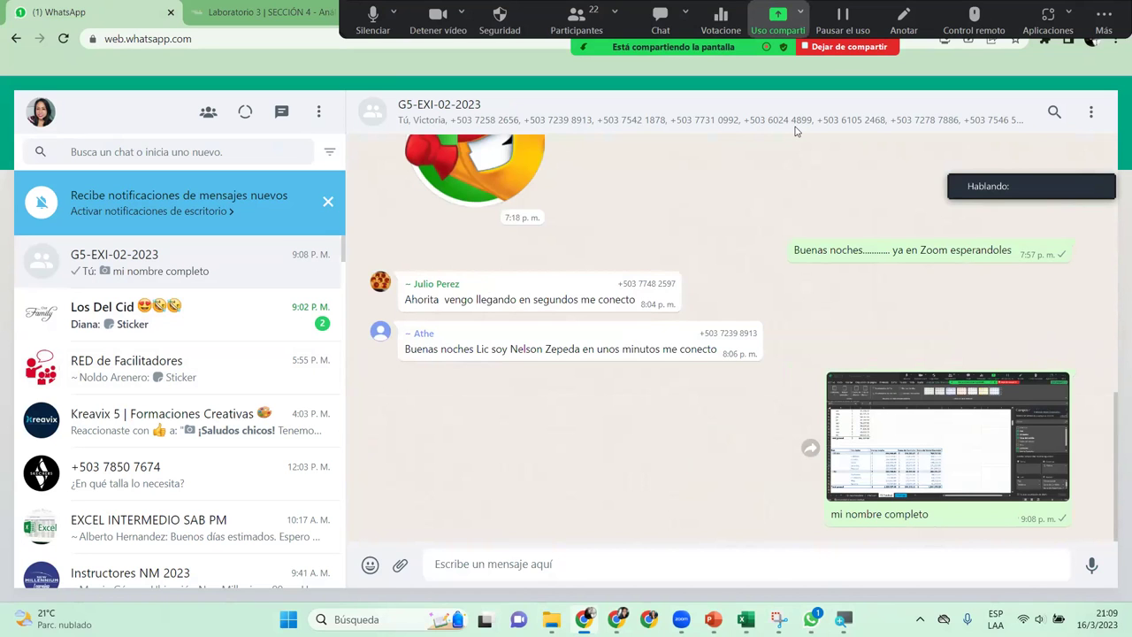
{"action": "left_click", "coordinate": [858, 50]}
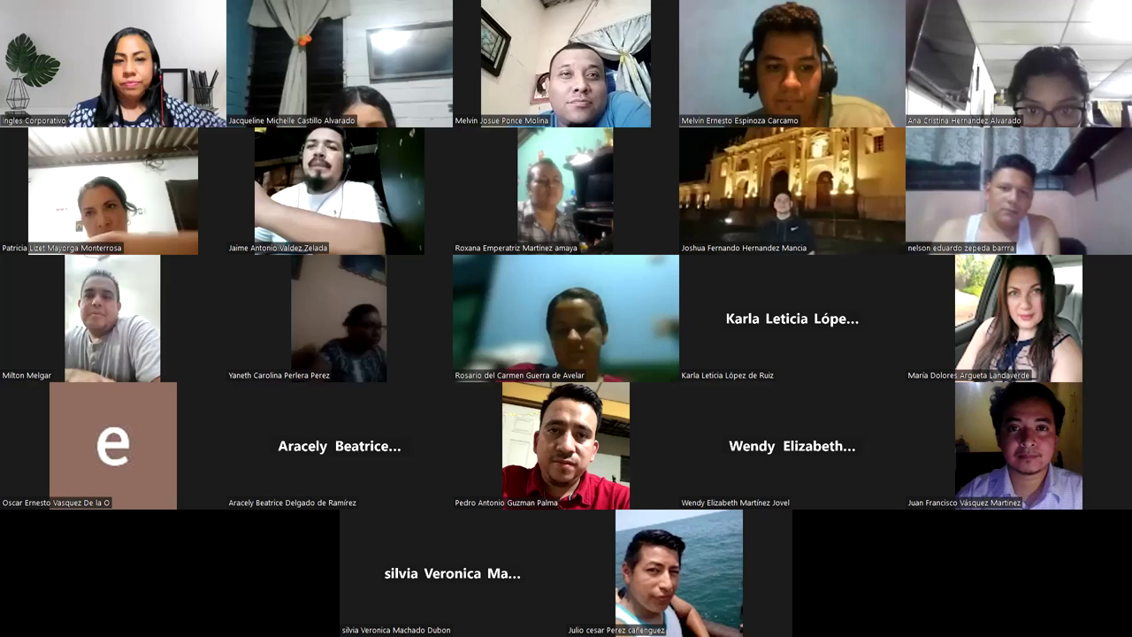